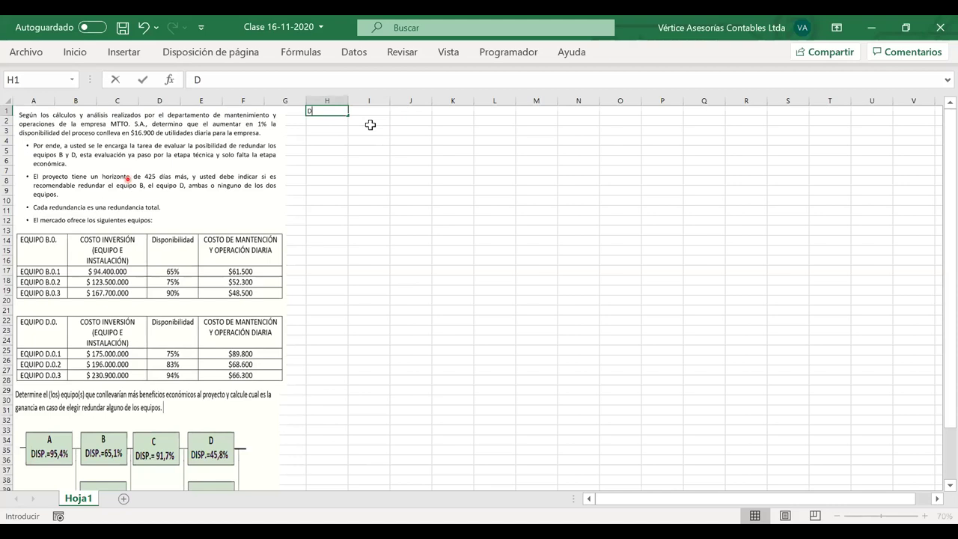
Step: Enter the heading DATOS: in H1, with 1% in H2 and DISPONIBILIDAD in I2, and widen column I to fit the label
{"action": "type", "text": "ATOS:"}
{"action": "key", "text": "Return"}
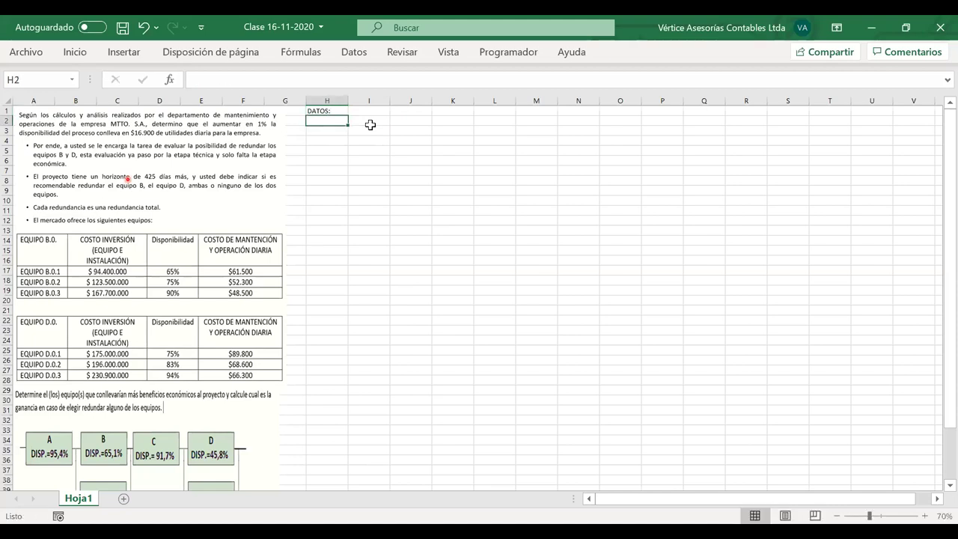
{"action": "type", "text": "1%"}
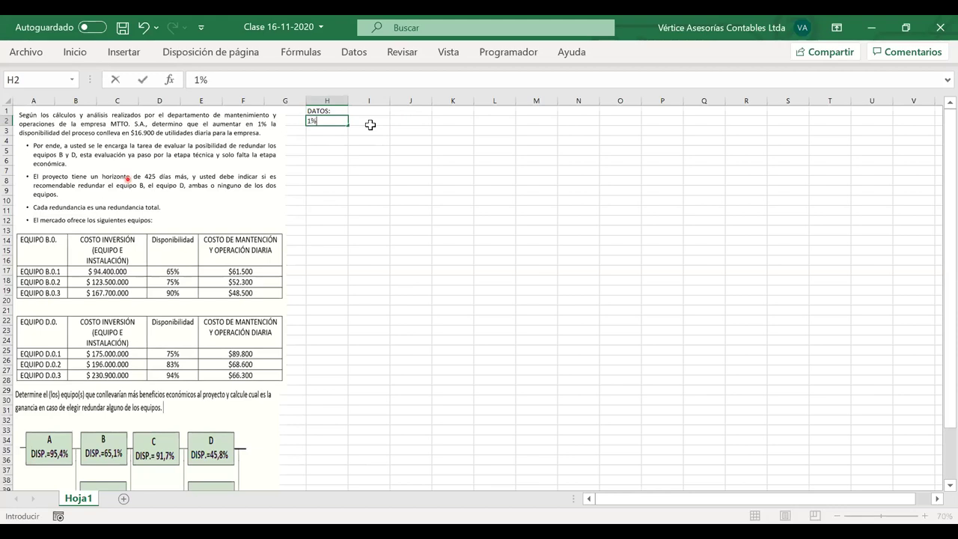
{"action": "left_click", "coordinate": [370, 126]}
{"action": "type", "text": "DIS"}
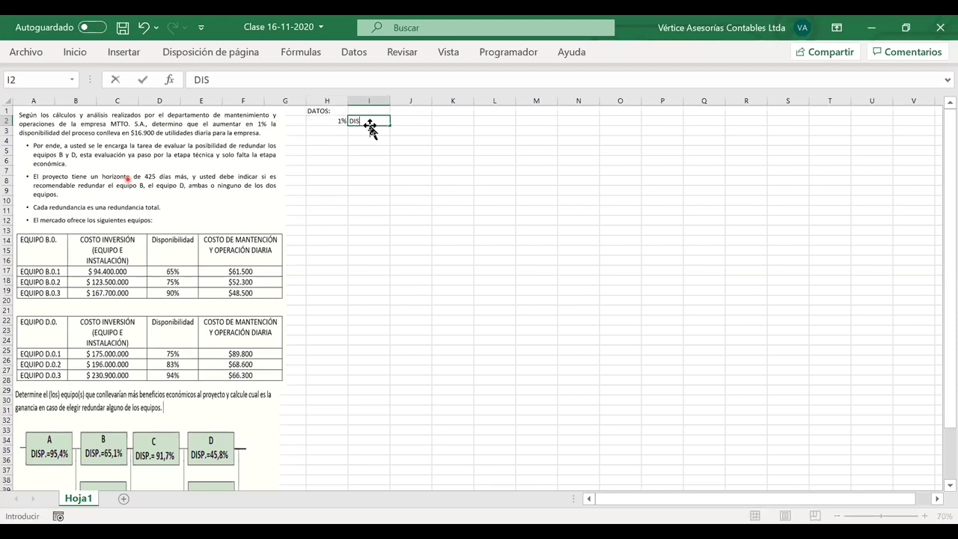
{"action": "type", "text": "PONIBILIDAD"}
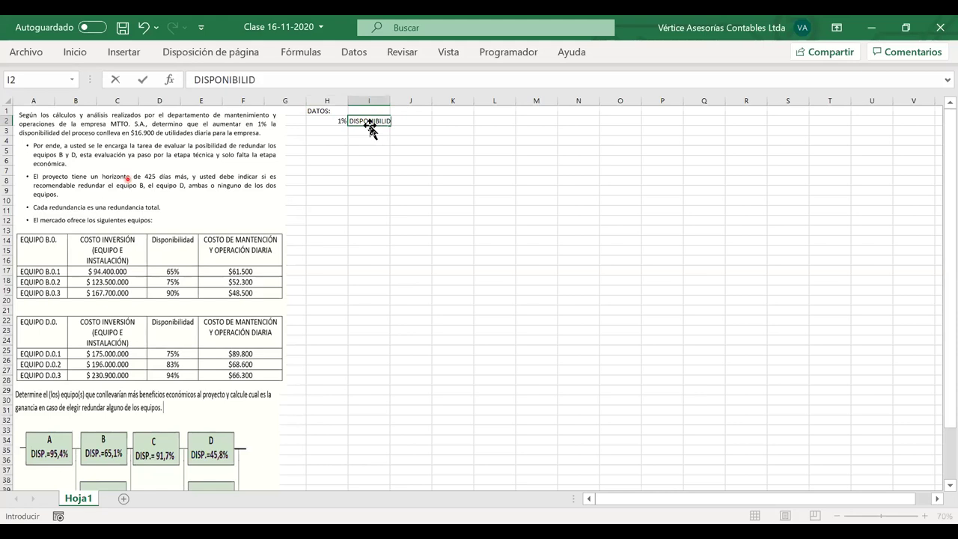
{"action": "left_click", "coordinate": [396, 139]}
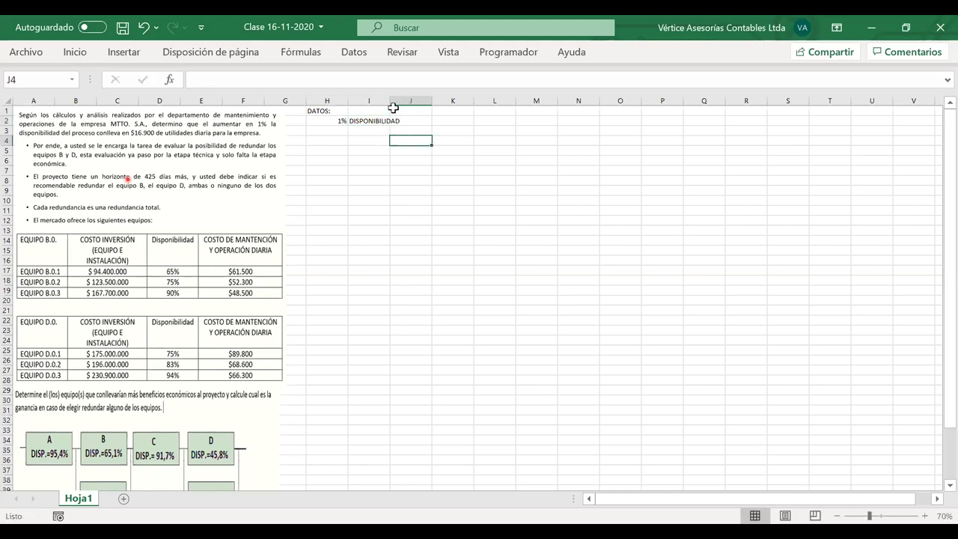
{"action": "left_click_drag", "start_coordinate": [391, 102], "coordinate": [402, 101]}
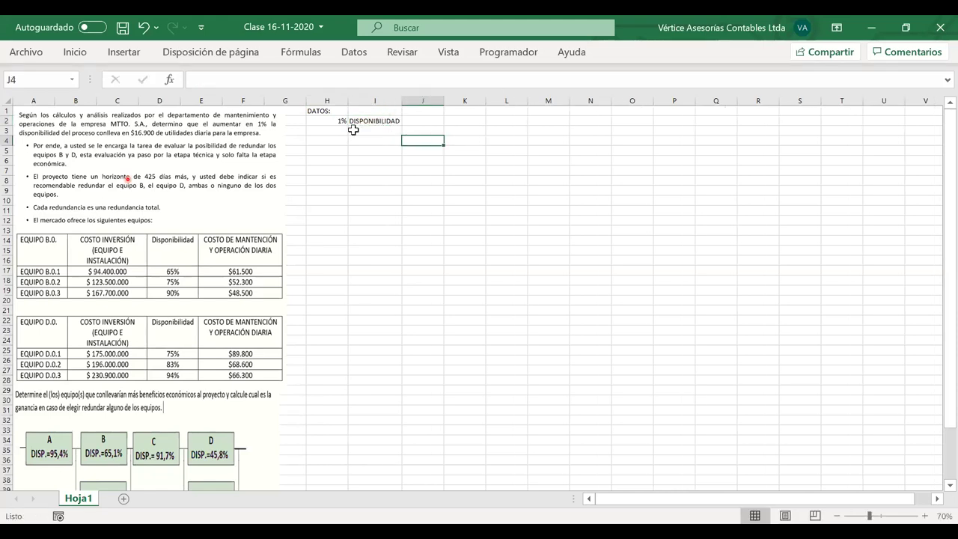
Step: Enter 16900 as a peso amount ($16.900) in H3 and label it DIA in I3
{"action": "left_click", "coordinate": [327, 133]}
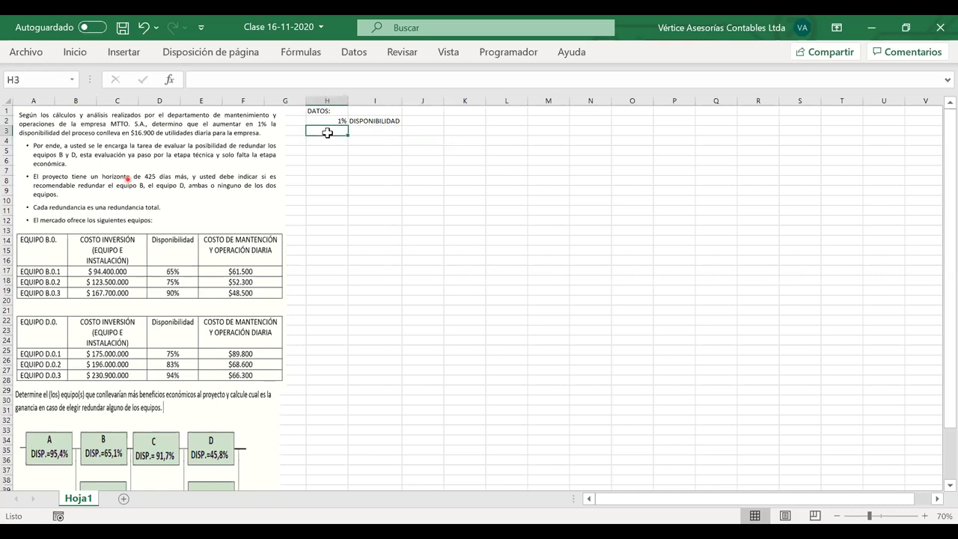
{"action": "type", "text": "16"}
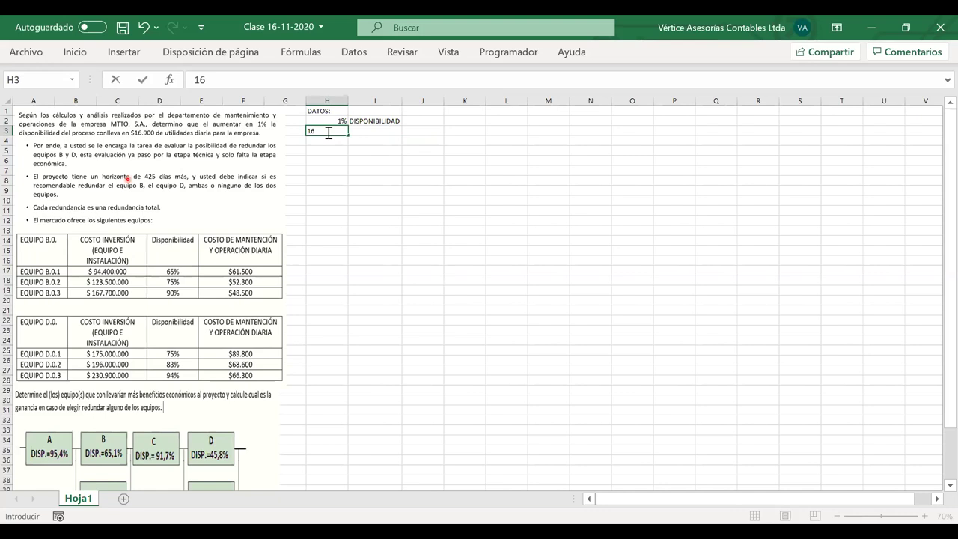
{"action": "type", "text": "900"}
{"action": "key", "text": "Tab"}
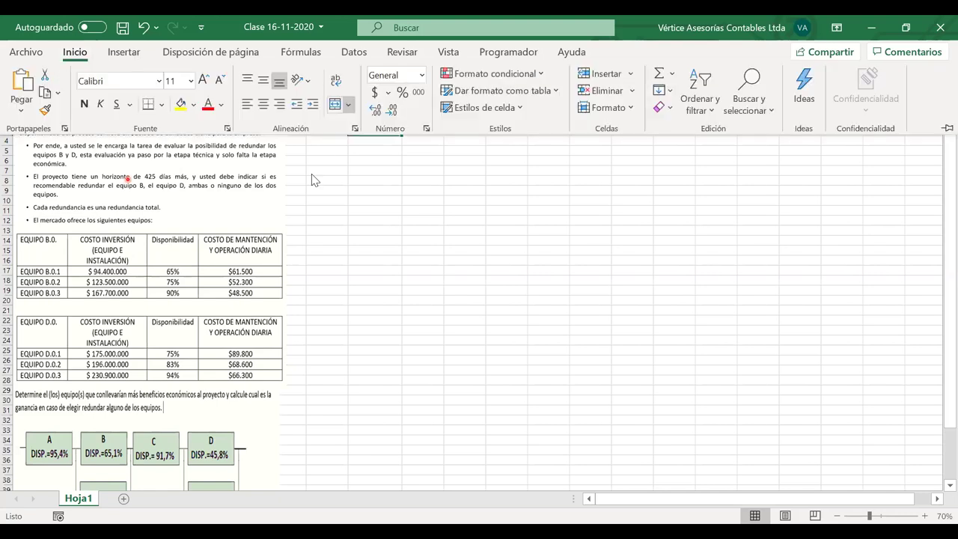
{"action": "left_click", "coordinate": [322, 137]}
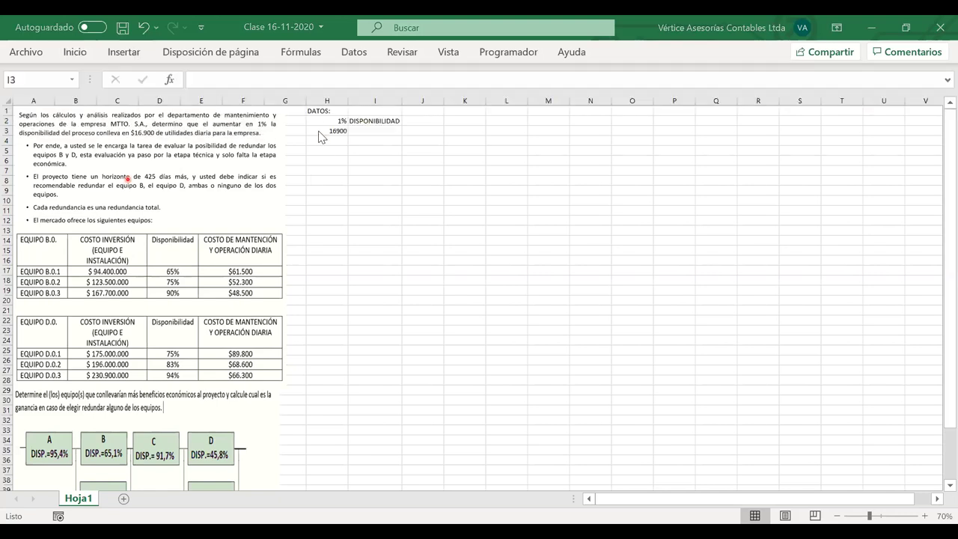
{"action": "left_click", "coordinate": [319, 132]}
{"action": "double_click", "coordinate": [323, 133]}
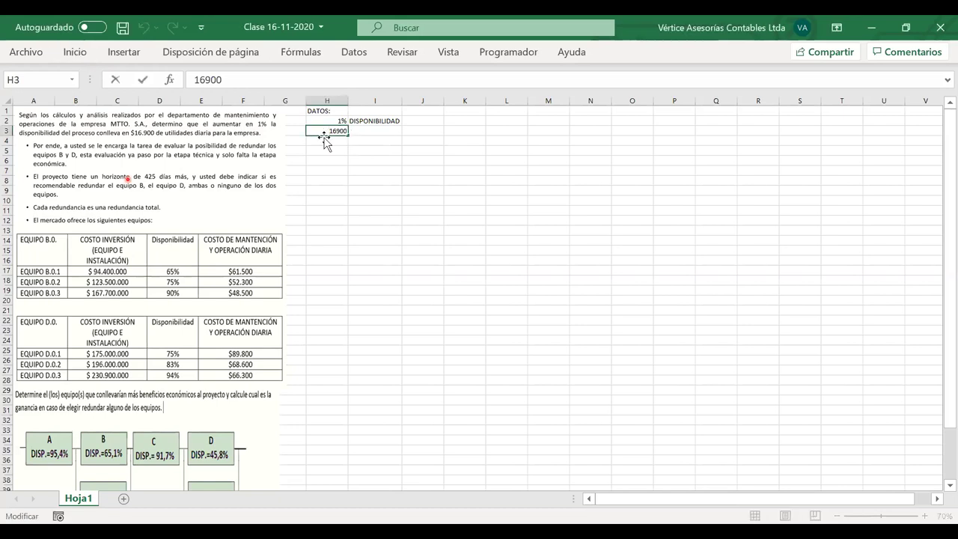
{"action": "left_click", "coordinate": [364, 131]}
{"action": "type", "text": "DIA"}
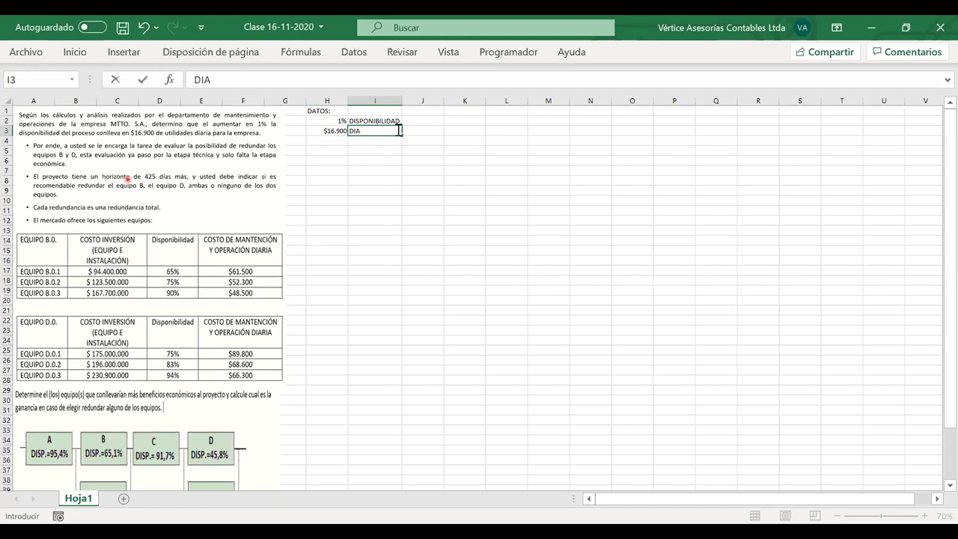
Step: Shift the cells from H2:I2 down one row and enter the label UTILIDAD in H2
{"action": "left_click_drag", "start_coordinate": [327, 122], "coordinate": [357, 121]}
{"action": "left_click", "coordinate": [357, 122]}
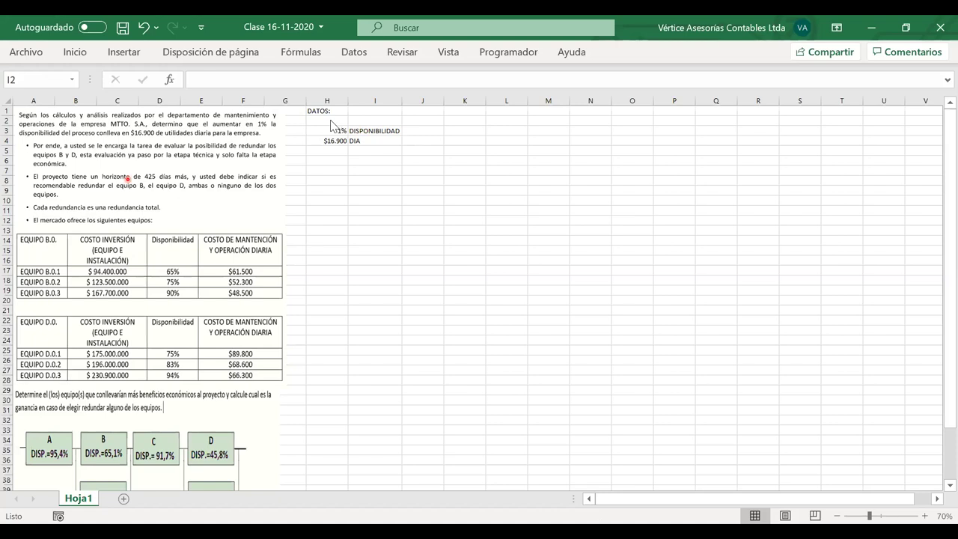
{"action": "double_click", "coordinate": [332, 121]}
{"action": "type", "text": "UTILIDAD"}
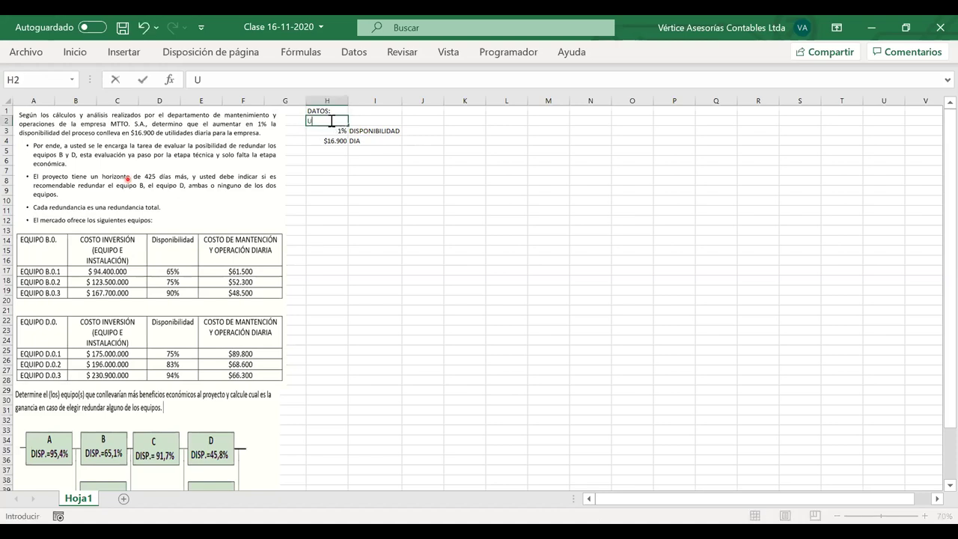
{"action": "key", "text": "Return"}
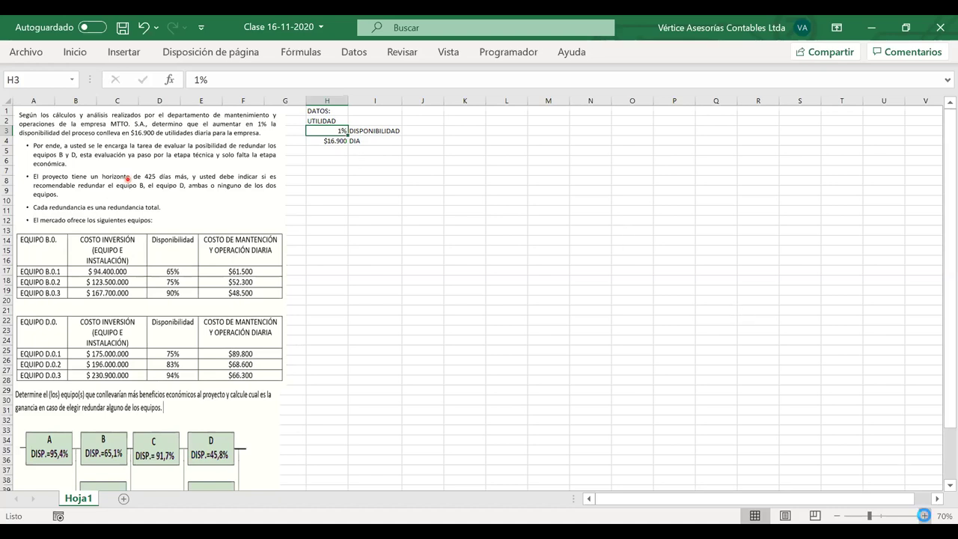
Step: Zoom the sheet to 80%, reduce the height of the problem text image, and pull the equipment tables and block diagram up beneath it
{"action": "left_click", "coordinate": [925, 516]}
{"action": "left_click", "coordinate": [429, 214]}
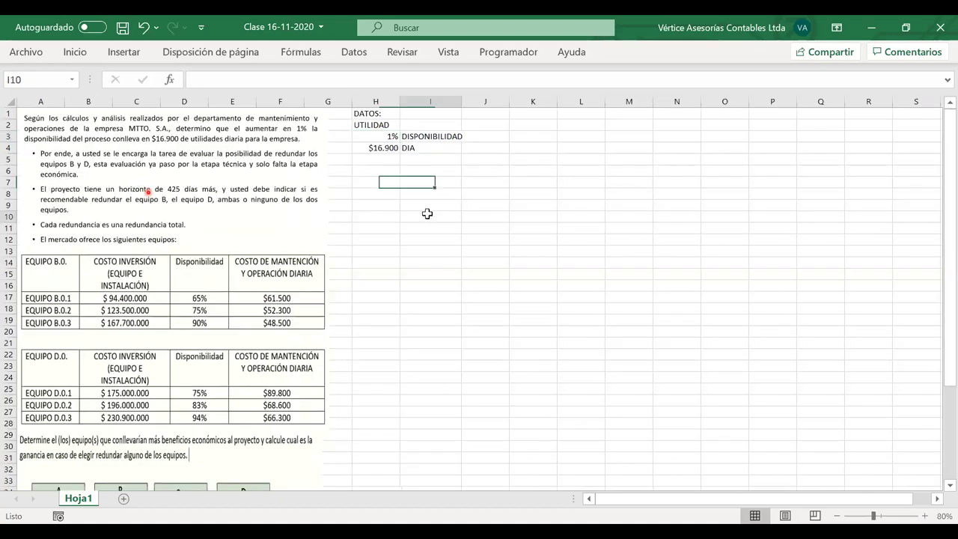
{"action": "left_click", "coordinate": [369, 170]}
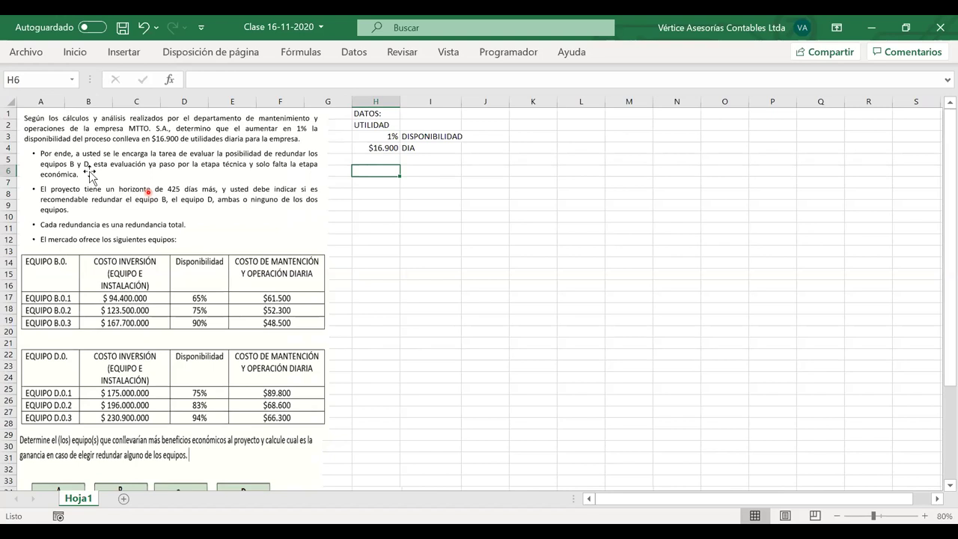
{"action": "left_click", "coordinate": [126, 186]}
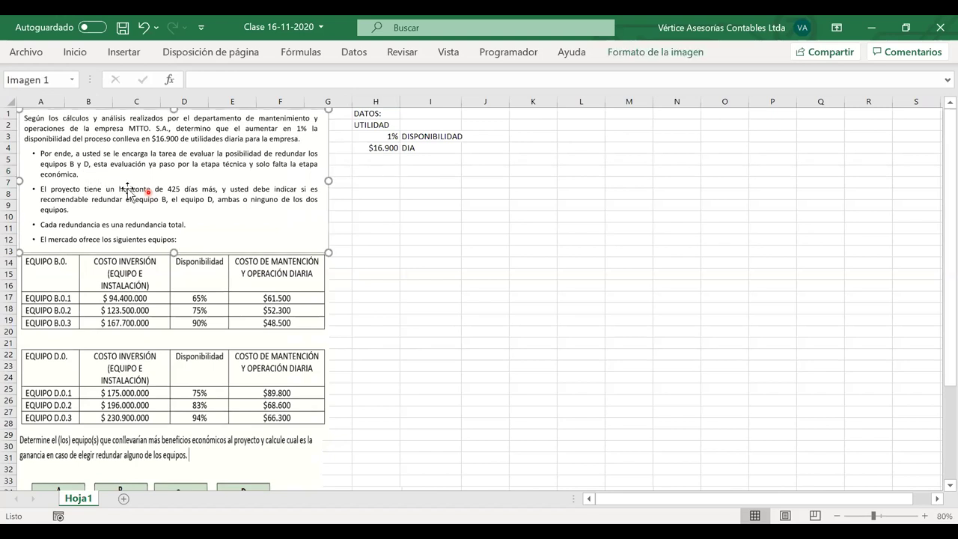
{"action": "left_click_drag", "start_coordinate": [172, 252], "coordinate": [172, 232]}
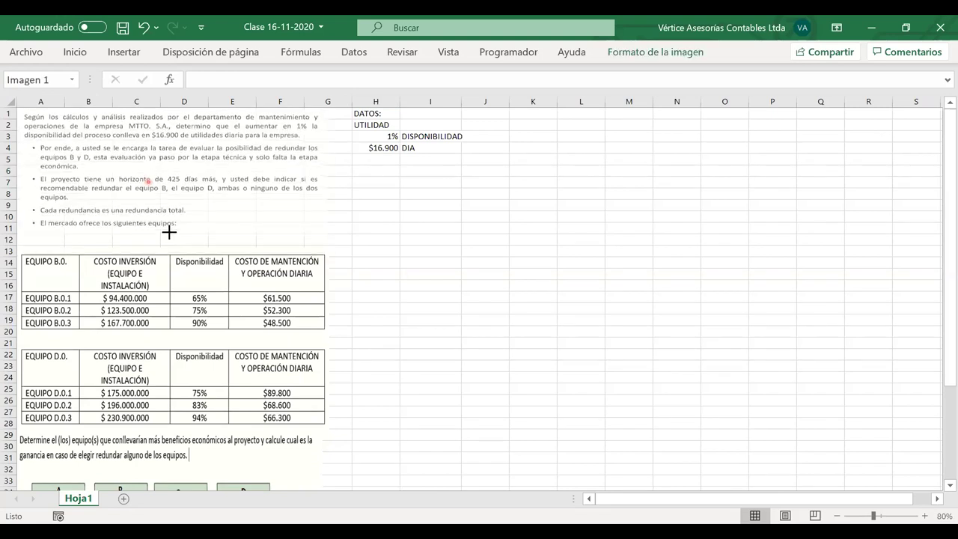
{"action": "left_click_drag", "start_coordinate": [138, 287], "coordinate": [137, 265]}
{"action": "left_click_drag", "start_coordinate": [173, 412], "coordinate": [171, 374]}
{"action": "left_click", "coordinate": [129, 446]}
{"action": "left_click_drag", "start_coordinate": [129, 446], "coordinate": [127, 396]}
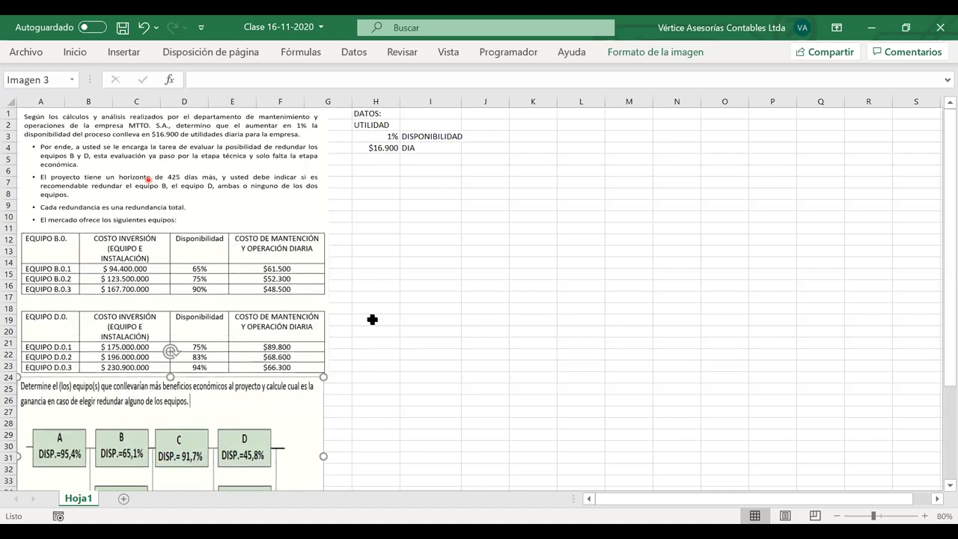
Step: Cross out and circle the B.0. and D.0. blocks in the diagram with black pen, and erase the annotations
{"action": "scroll", "coordinate": [378, 320], "scroll_direction": "down", "scroll_amount": 2}
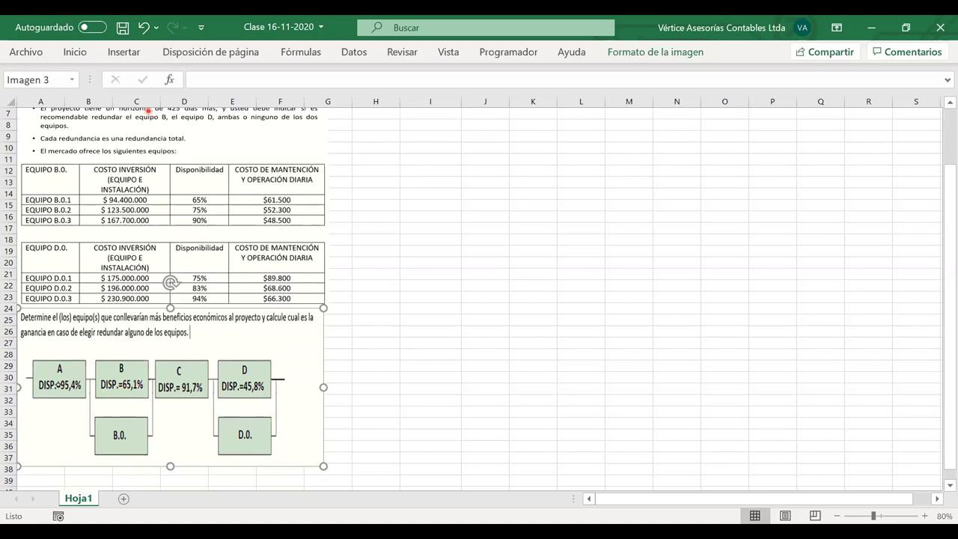
{"action": "left_click_drag", "start_coordinate": [133, 411], "coordinate": [131, 416]}
{"action": "mouse_move", "coordinate": [262, 414]}
{"action": "left_mouse_down"}
{"action": "mouse_move", "coordinate": [234, 444]}
{"action": "mouse_move", "coordinate": [265, 449]}
{"action": "left_mouse_up"}
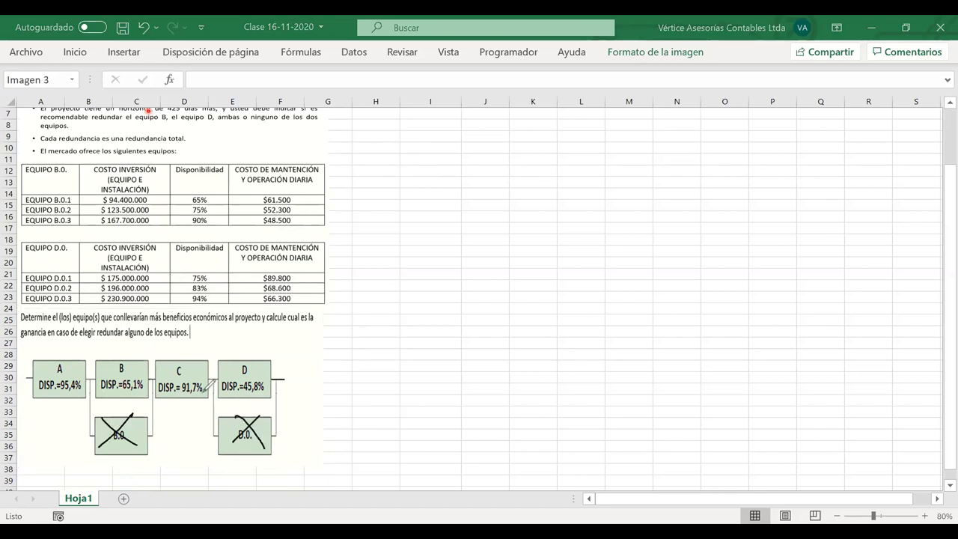
{"action": "left_click_drag", "start_coordinate": [114, 418], "coordinate": [135, 414]}
{"action": "mouse_move", "coordinate": [250, 416]}
{"action": "left_mouse_down"}
{"action": "mouse_move", "coordinate": [229, 442]}
{"action": "mouse_move", "coordinate": [258, 421]}
{"action": "left_mouse_up"}
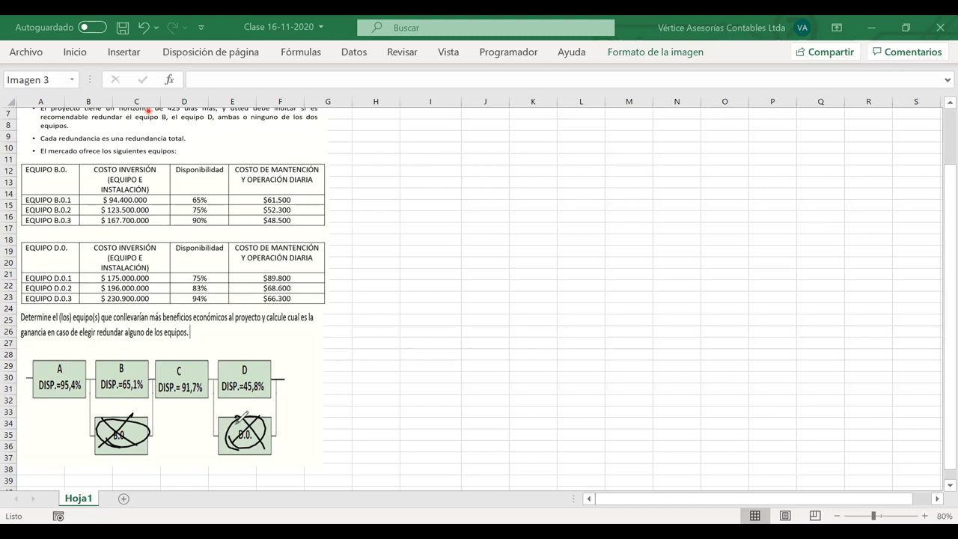
{"action": "key", "text": "e"}
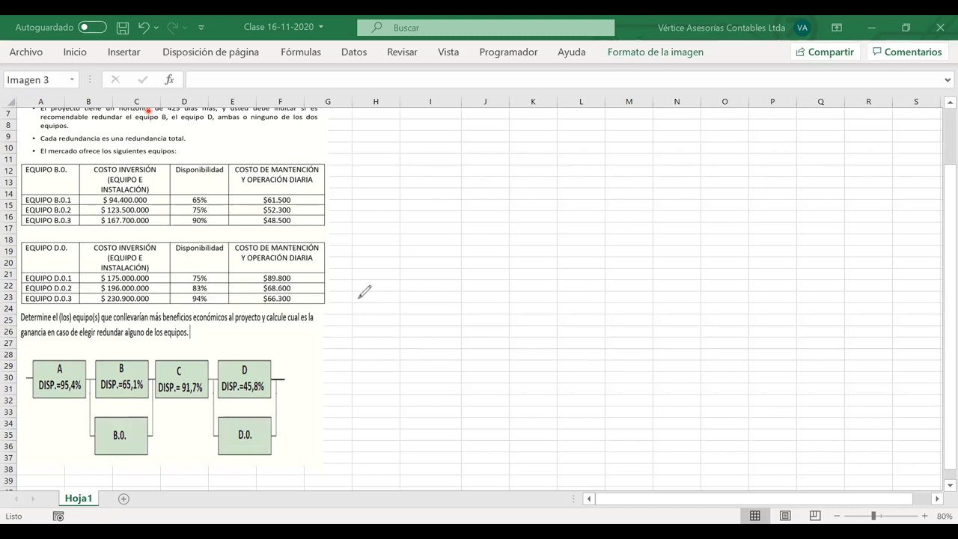
Step: Mark B.0. with a red cross and D.0. with a red tick in the diagram, and undo the strokes
{"action": "left_click_drag", "start_coordinate": [142, 421], "coordinate": [89, 452]}
{"action": "left_click_drag", "start_coordinate": [100, 420], "coordinate": [138, 454]}
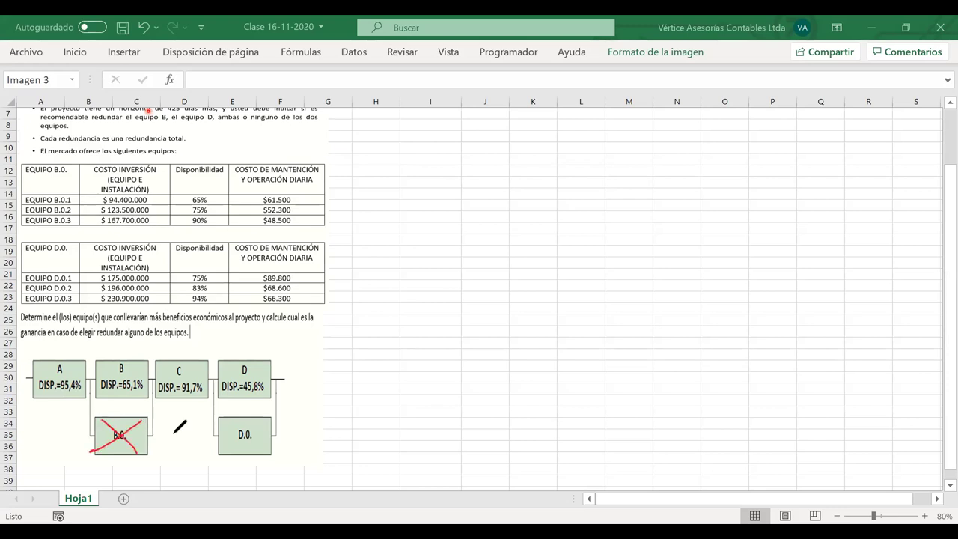
{"action": "mouse_move", "coordinate": [260, 430]}
{"action": "left_mouse_down"}
{"action": "mouse_move", "coordinate": [260, 440]}
{"action": "mouse_move", "coordinate": [290, 405]}
{"action": "left_mouse_up"}
{"action": "key", "text": "ctrl+z"}
{"action": "key", "text": "ctrl+z"}
{"action": "key", "text": "ctrl+z"}
{"action": "key", "text": "ctrl+z"}
Step: Mark B.0. with a red tick and D.0. with a red cross in the diagram, and undo the strokes
{"action": "left_click_drag", "start_coordinate": [131, 430], "coordinate": [147, 417]}
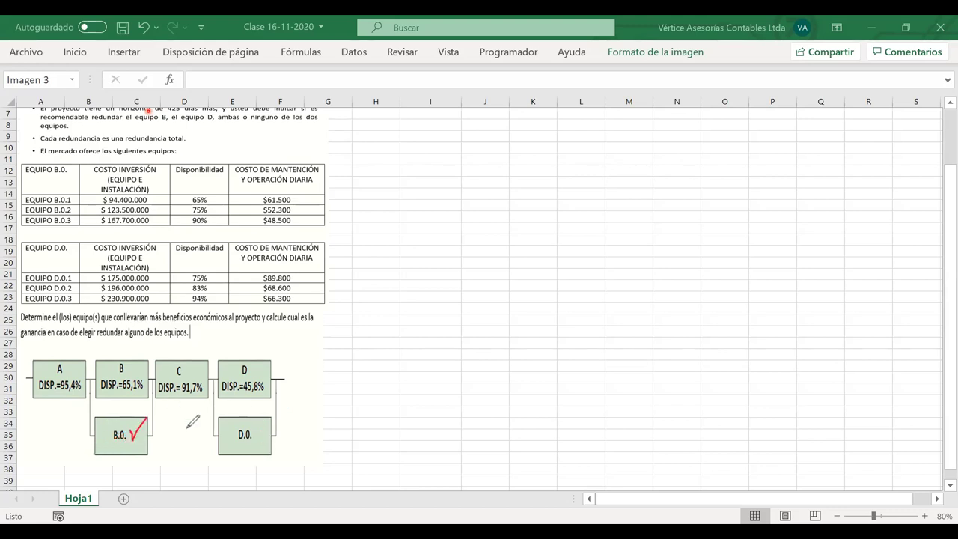
{"action": "mouse_move", "coordinate": [269, 423]}
{"action": "left_mouse_down"}
{"action": "mouse_move", "coordinate": [255, 446]}
{"action": "mouse_move", "coordinate": [271, 446]}
{"action": "left_mouse_up"}
{"action": "key", "text": "ctrl+z"}
{"action": "key", "text": "ctrl+z"}
{"action": "key", "text": "ctrl+z"}
Step: Cross out both the B.0. and D.0. blocks in red, and undo the strokes
{"action": "left_click_drag", "start_coordinate": [123, 421], "coordinate": [147, 450]}
{"action": "left_click_drag", "start_coordinate": [148, 419], "coordinate": [125, 452]}
{"action": "mouse_move", "coordinate": [260, 421]}
{"action": "left_mouse_down"}
{"action": "mouse_move", "coordinate": [246, 441]}
{"action": "mouse_move", "coordinate": [262, 452]}
{"action": "left_mouse_up"}
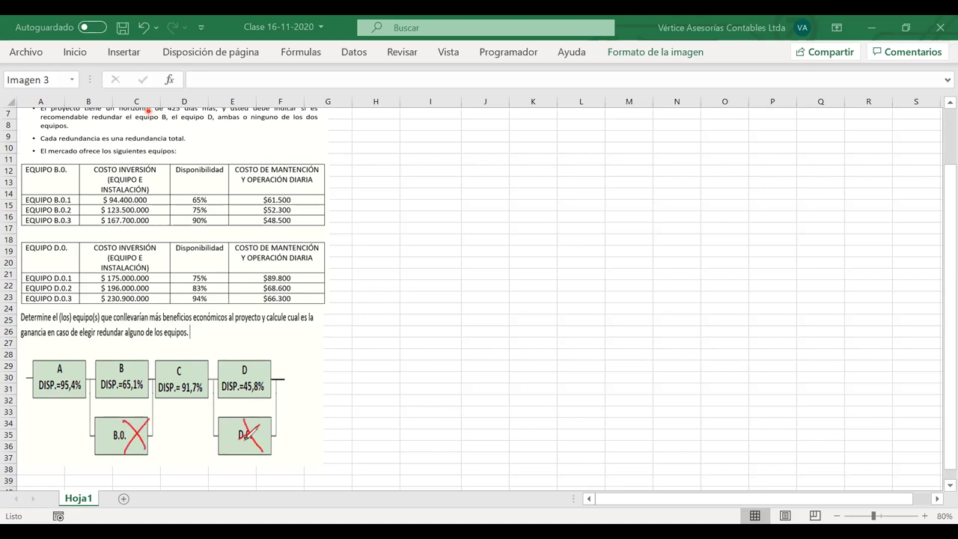
{"action": "key", "text": "ctrl+z"}
{"action": "key", "text": "ctrl+z"}
{"action": "key", "text": "ctrl+z"}
{"action": "key", "text": "ctrl+z"}
Step: Tick both the B.0. and D.0. blocks in red, and exit the screen annotation mode
{"action": "left_click_drag", "start_coordinate": [129, 436], "coordinate": [140, 434]}
{"action": "left_click_drag", "start_coordinate": [259, 430], "coordinate": [273, 416]}
{"action": "left_click_drag", "start_coordinate": [130, 432], "coordinate": [154, 417]}
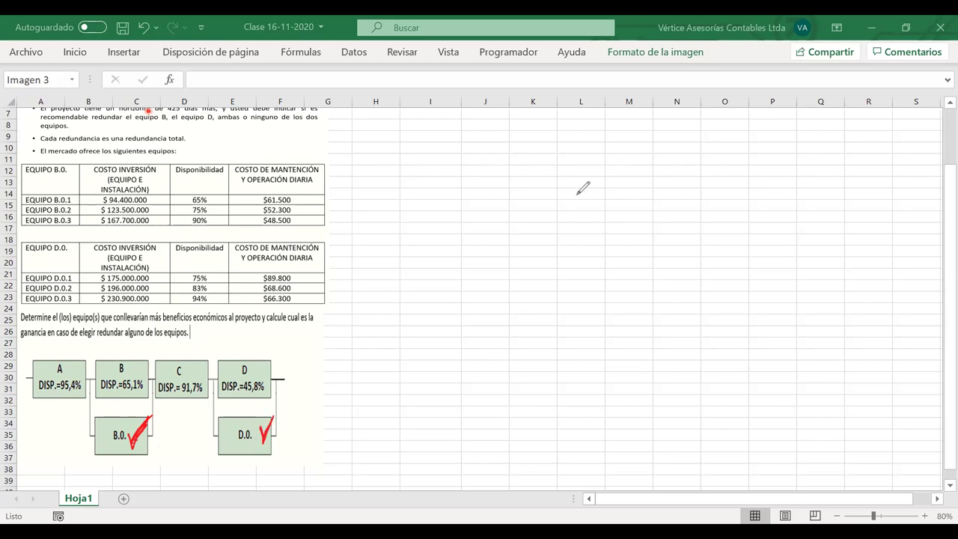
{"action": "key", "text": "Escape"}
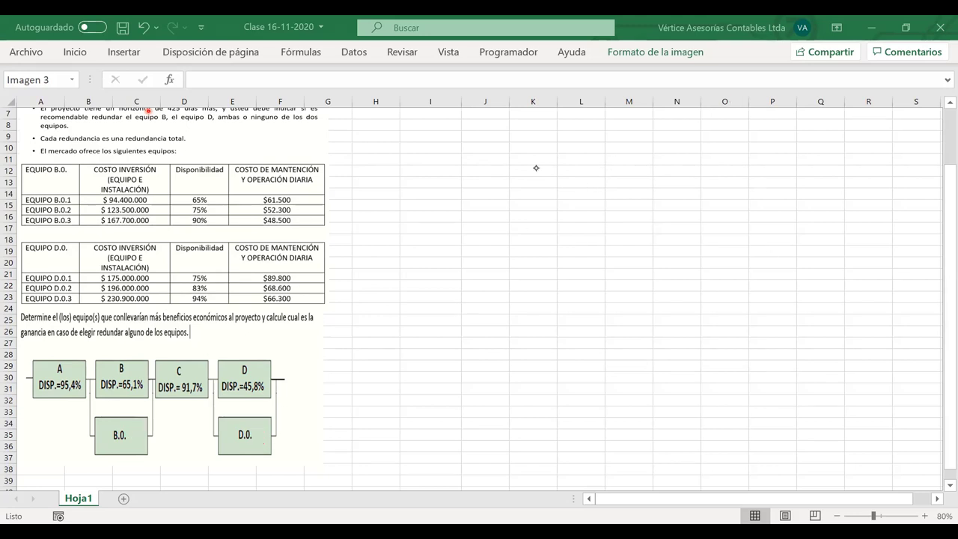
Step: Record the project horizon with HORIZONTE in H6, 425 in I6 and DIAS in J6
{"action": "scroll", "coordinate": [536, 167], "scroll_direction": "up", "scroll_amount": 2}
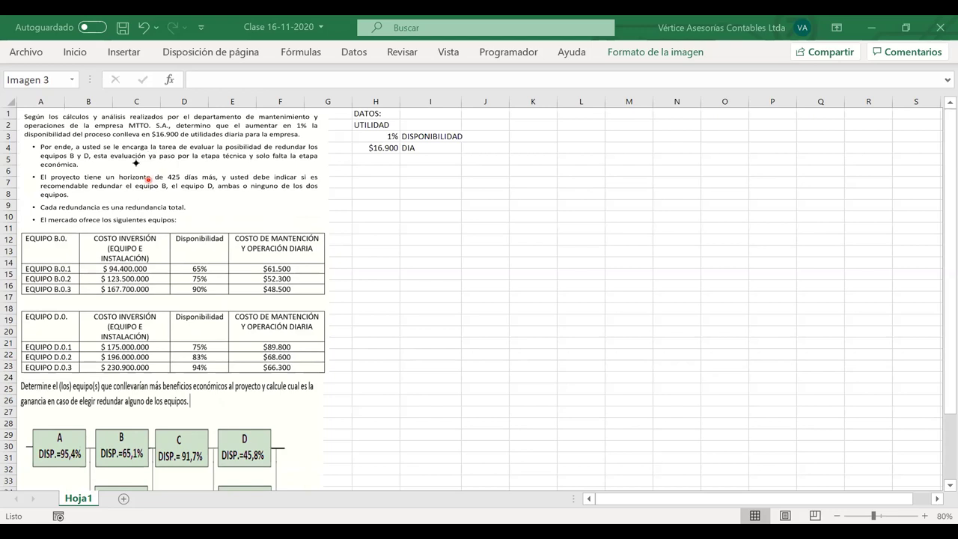
{"action": "left_click", "coordinate": [372, 170]}
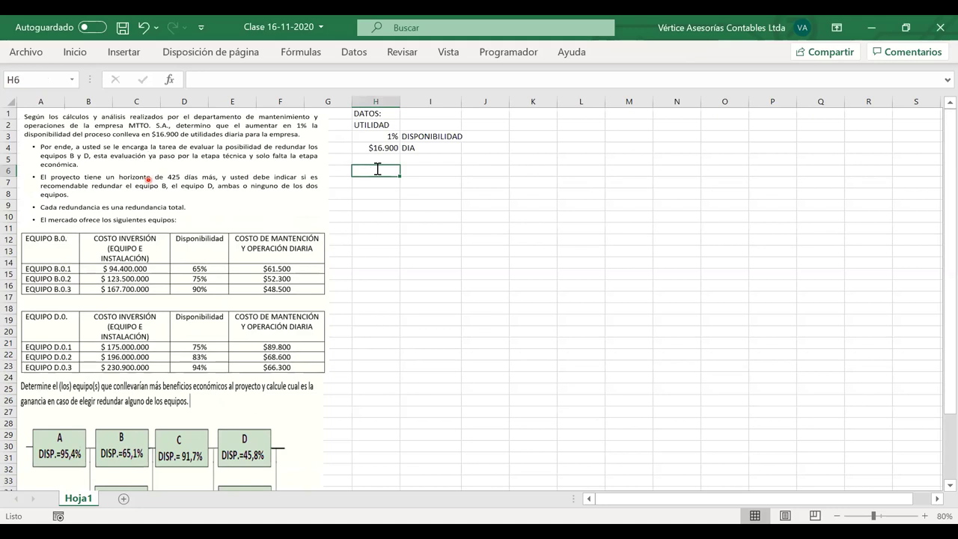
{"action": "type", "text": "HORIZONTE"}
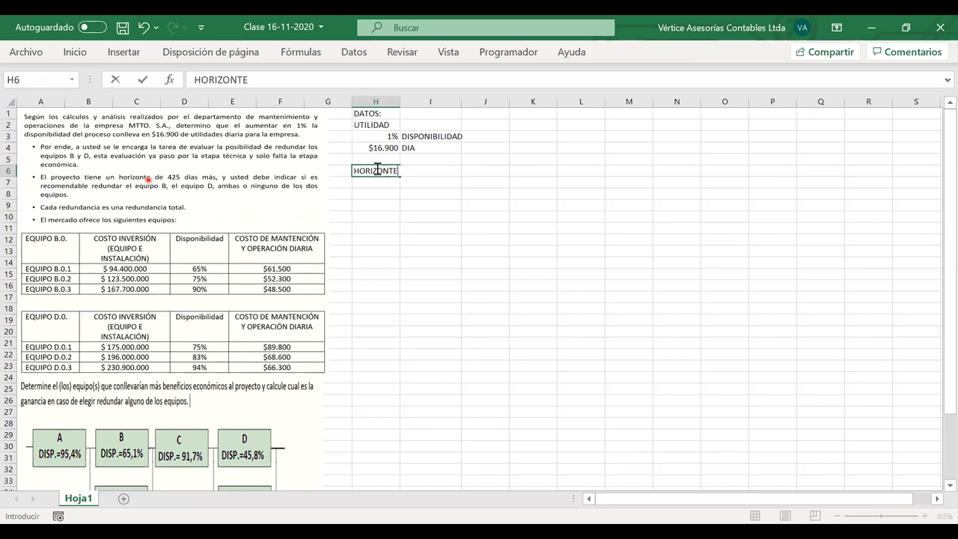
{"action": "key", "text": "Tab"}
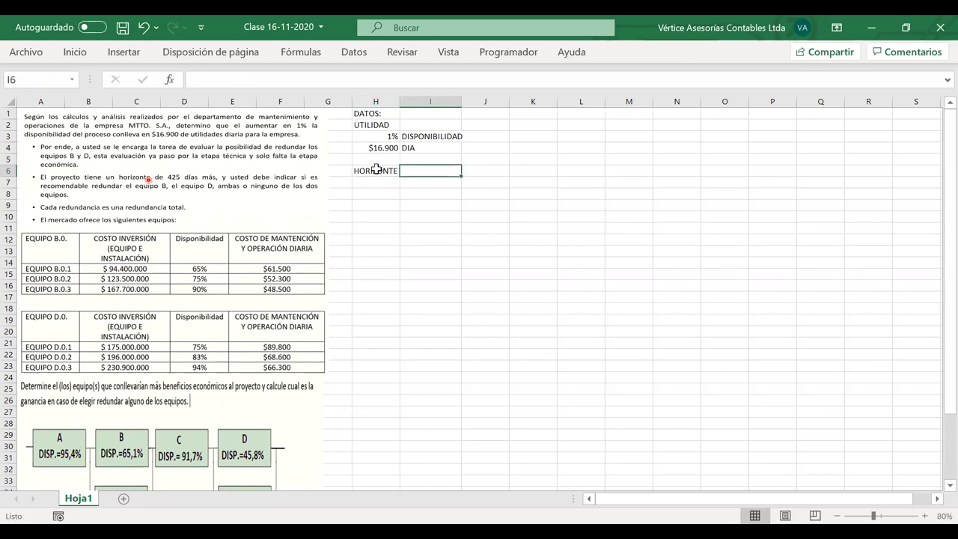
{"action": "type", "text": "425"}
{"action": "key", "text": "Tab"}
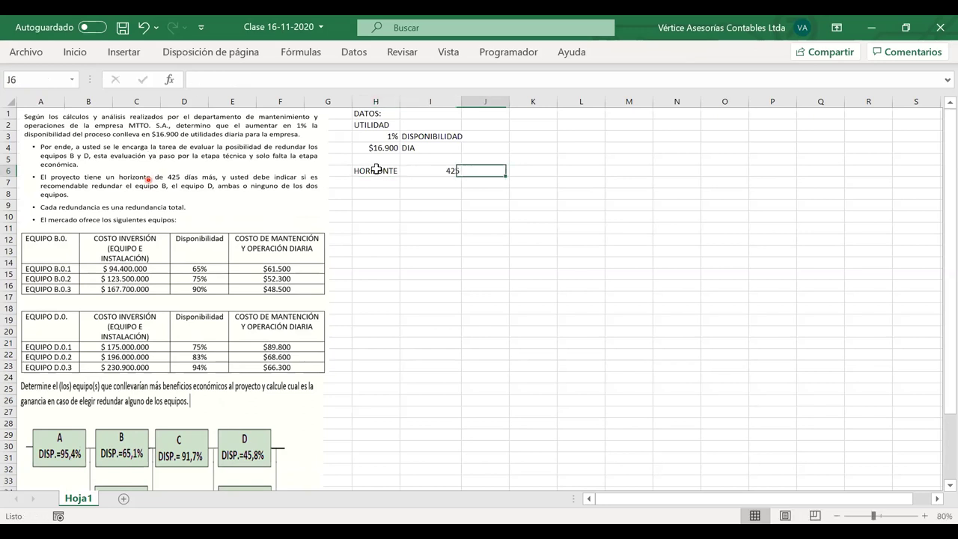
{"action": "type", "text": "DIAS"}
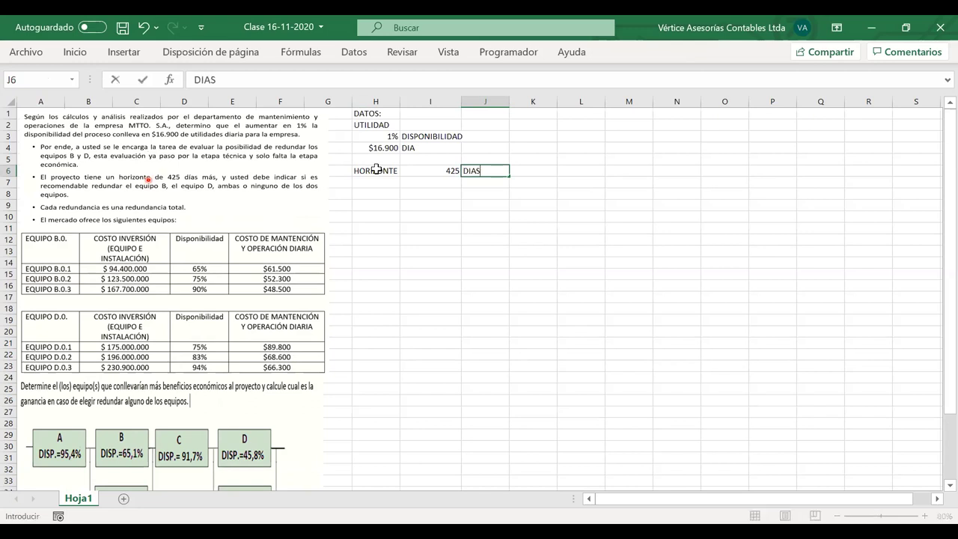
Step: Confirm the DIAS entry and narrow column I to fit the 425 value
{"action": "key", "text": "Return"}
{"action": "key", "text": "Left"}
{"action": "key", "text": "Left"}
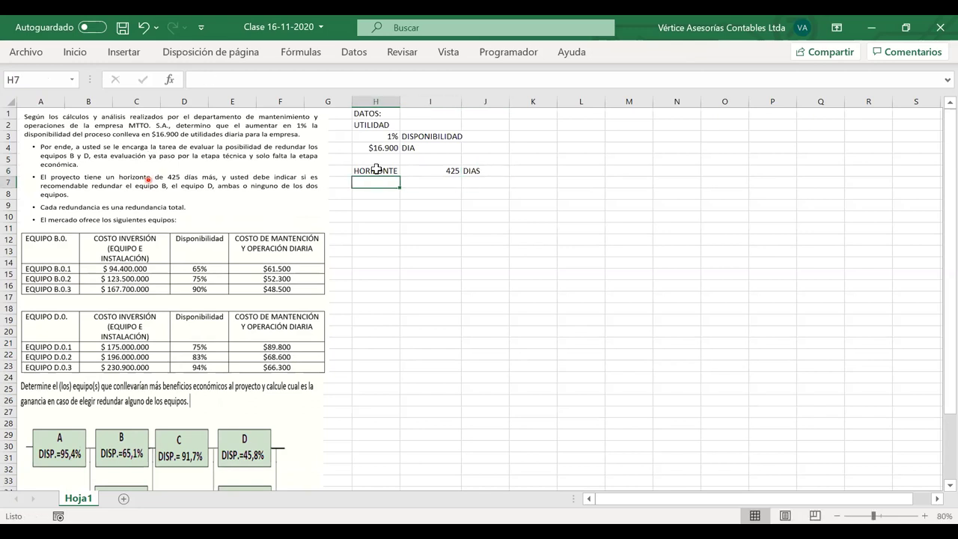
{"action": "key", "text": "Up"}
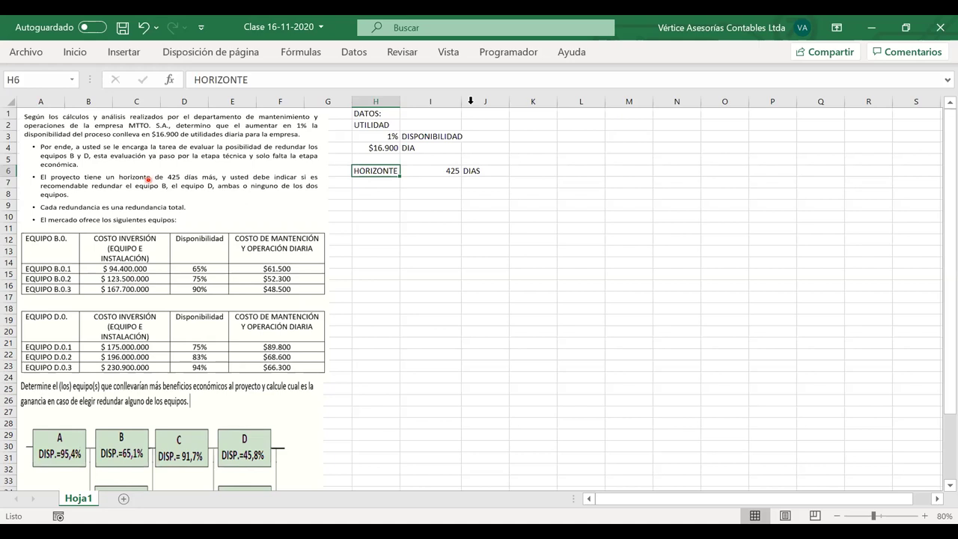
{"action": "left_click_drag", "start_coordinate": [463, 101], "coordinate": [442, 101]}
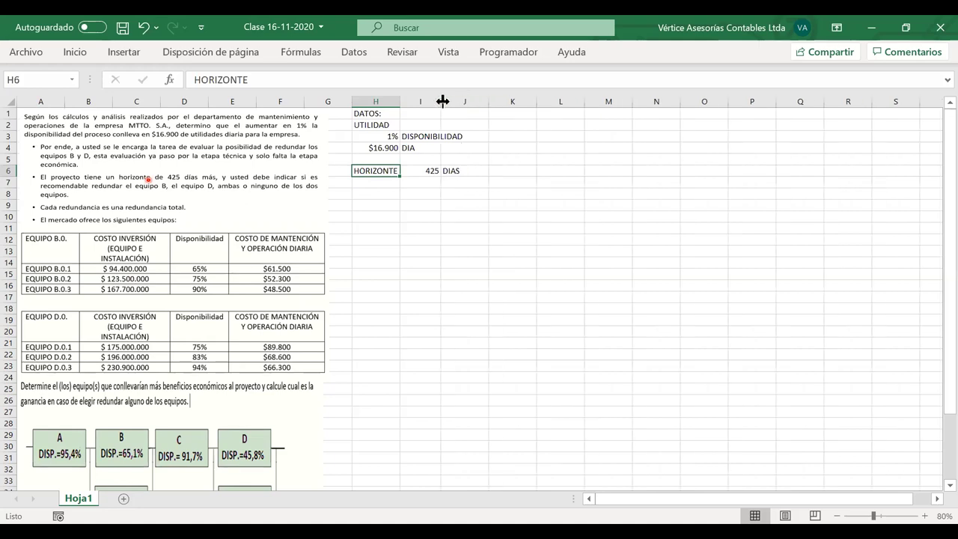
{"action": "left_click", "coordinate": [383, 186]}
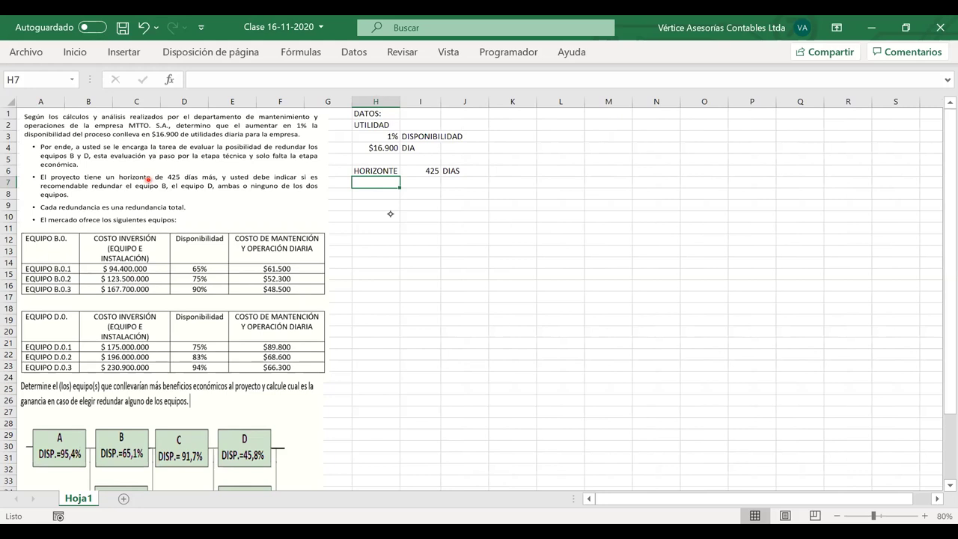
Step: Mark the words "redundancia total" and the area around block B with black annotation strokes, and undo the strokes
{"action": "left_click_drag", "start_coordinate": [124, 208], "coordinate": [184, 201]}
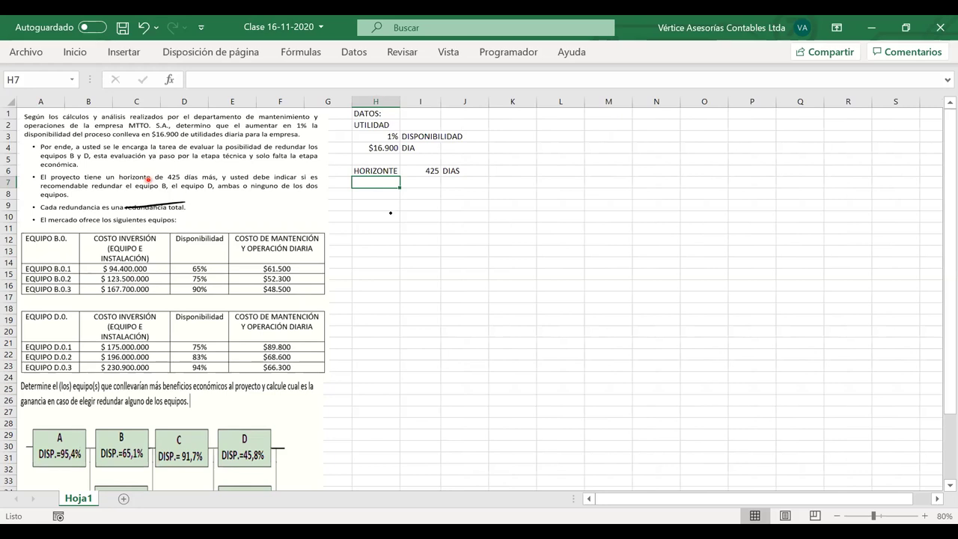
{"action": "key", "text": "ctrl+z"}
{"action": "left_click_drag", "start_coordinate": [173, 215], "coordinate": [206, 209]}
{"action": "key", "text": "ctrl+z"}
{"action": "mouse_move", "coordinate": [112, 419]}
{"action": "left_mouse_down"}
{"action": "mouse_move", "coordinate": [97, 421]}
{"action": "mouse_move", "coordinate": [118, 408]}
{"action": "mouse_move", "coordinate": [124, 428]}
{"action": "left_mouse_up"}
{"action": "mouse_move", "coordinate": [93, 468]}
{"action": "left_mouse_down"}
{"action": "mouse_move", "coordinate": [89, 484]}
{"action": "mouse_move", "coordinate": [107, 484]}
{"action": "left_mouse_up"}
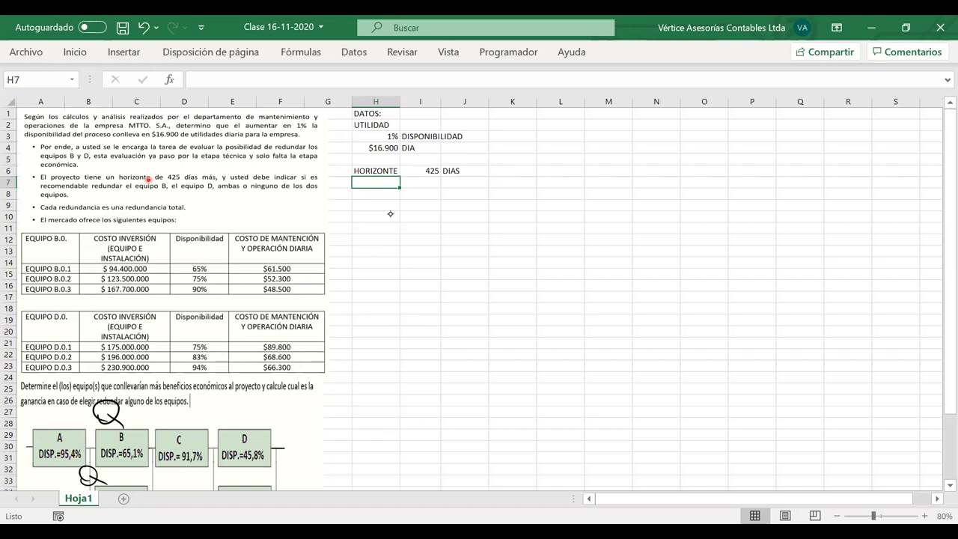
{"action": "key", "text": "ctrl+z"}
{"action": "key", "text": "ctrl+z"}
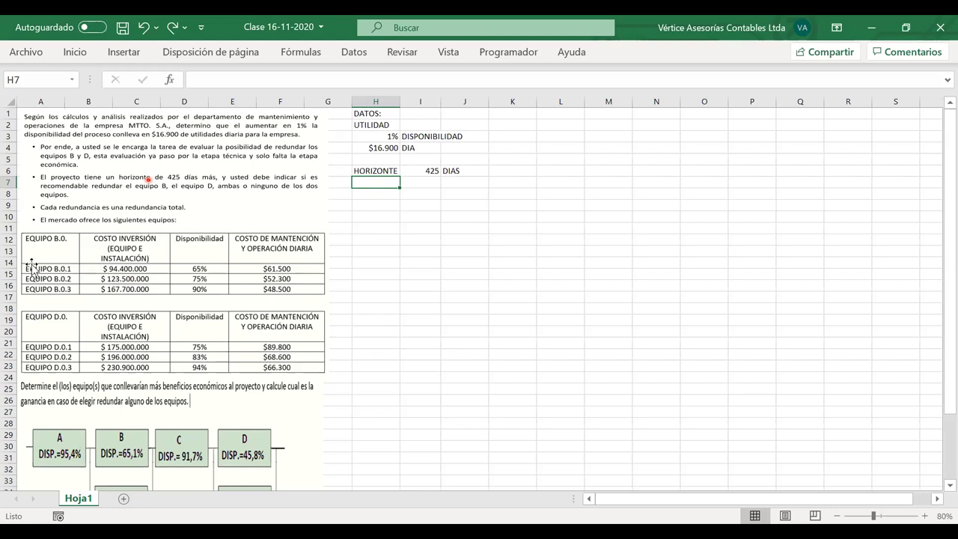
Step: Widen column L slightly and enter the table heading EQUIPO B.0 in L2
{"action": "left_click", "coordinate": [186, 266]}
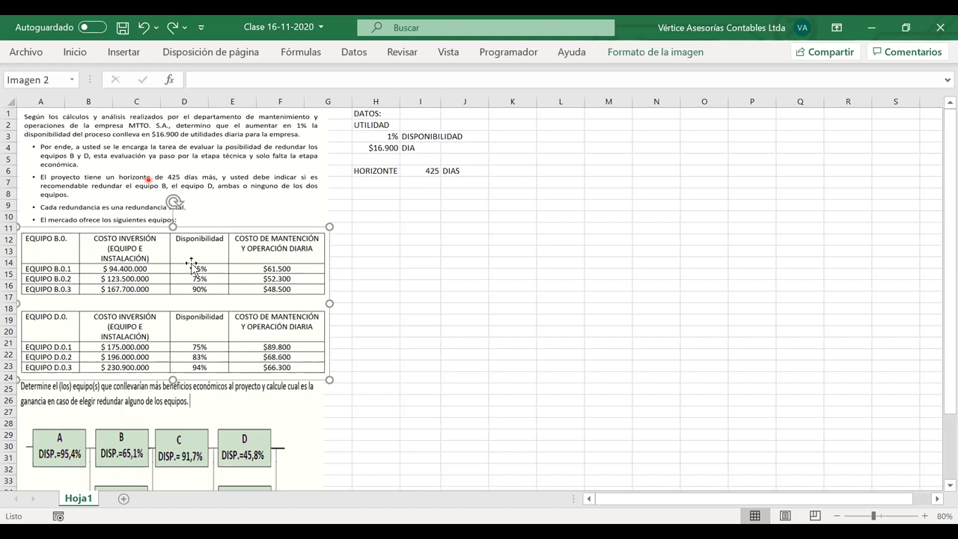
{"action": "left_click", "coordinate": [545, 122]}
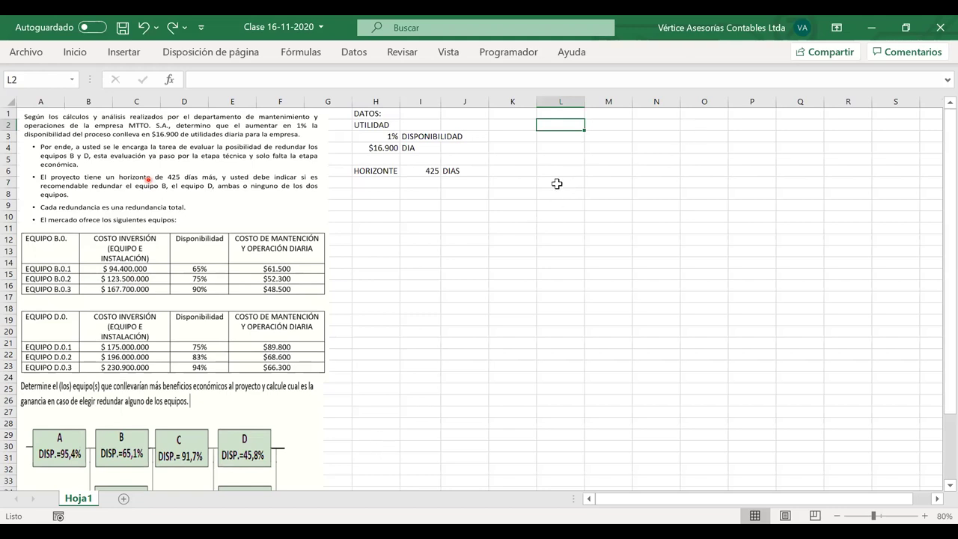
{"action": "left_click_drag", "start_coordinate": [584, 104], "coordinate": [590, 104]}
{"action": "type", "text": "E"}
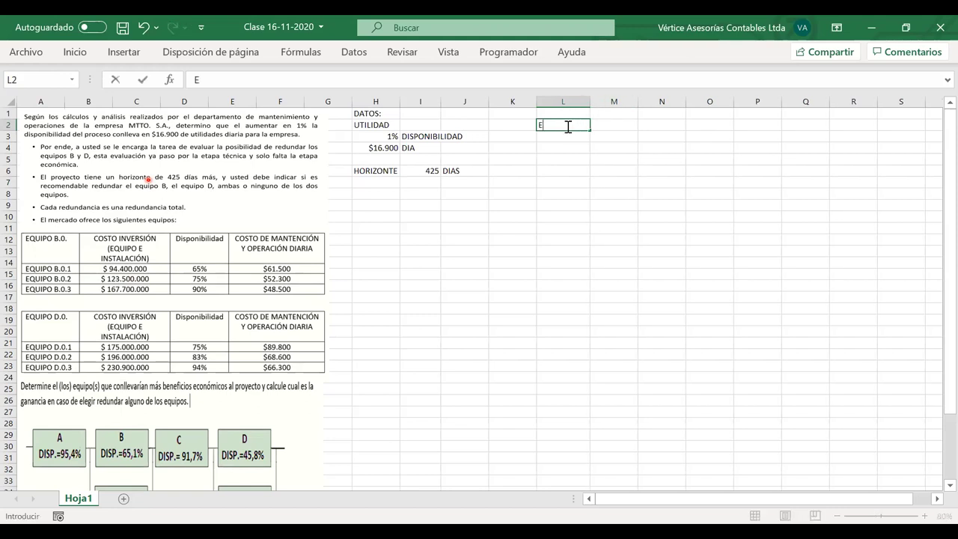
{"action": "type", "text": "QUIPO B.0"}
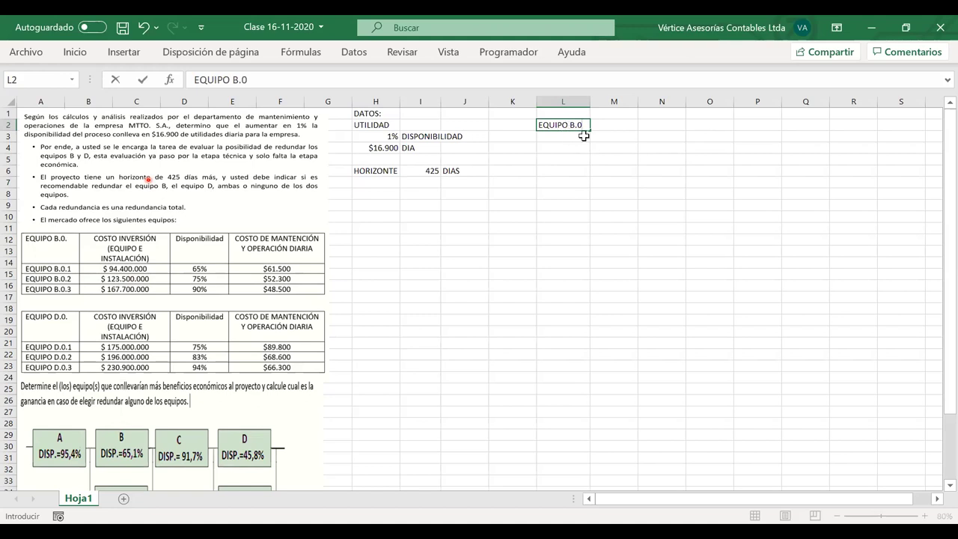
{"action": "key", "text": "ctrl+Return"}
Step: List the options EQUIPO B.0.1, EQUIPO B.0.2 and EQUIPO B.0.3 in L3:L5 as a filled series
{"action": "left_click_drag", "start_coordinate": [590, 131], "coordinate": [581, 158]}
{"action": "key", "text": "Return"}
{"action": "key", "text": "F2"}
{"action": "key", "text": "BackSpace"}
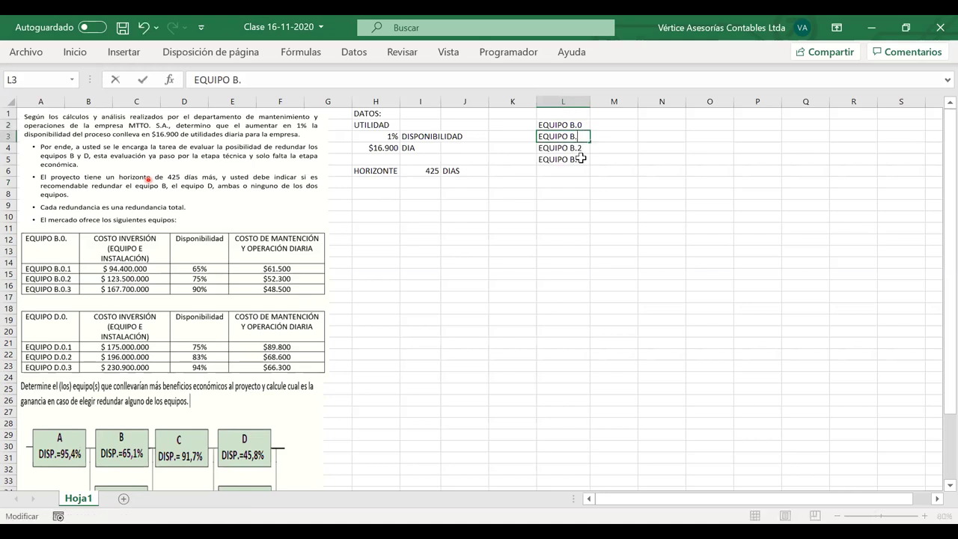
{"action": "type", "text": "0.1"}
{"action": "key", "text": "Return"}
{"action": "left_click", "coordinate": [578, 137]}
{"action": "left_click_drag", "start_coordinate": [591, 143], "coordinate": [594, 160]}
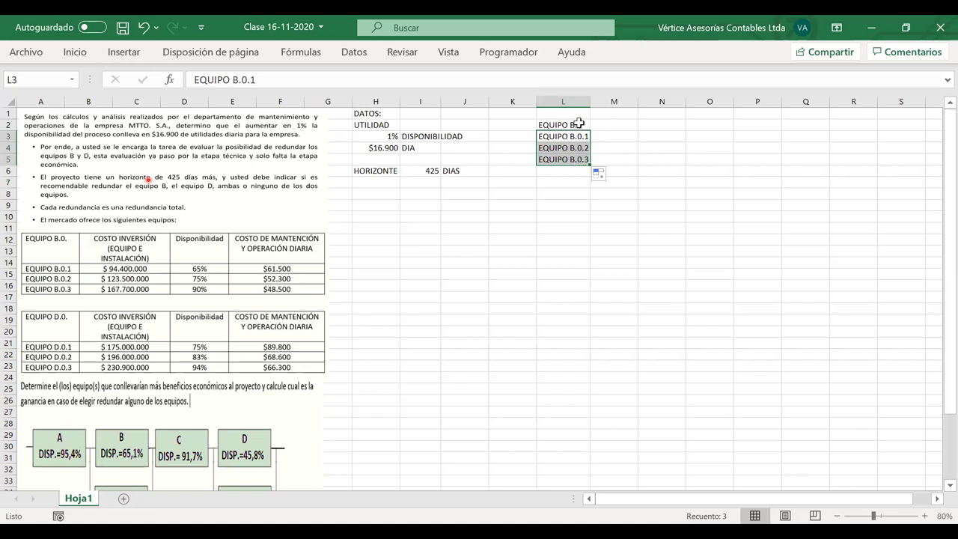
Step: Add borders to all cells of the EQUIPO B.0 table in L2:O5
{"action": "left_click_drag", "start_coordinate": [568, 125], "coordinate": [709, 162]}
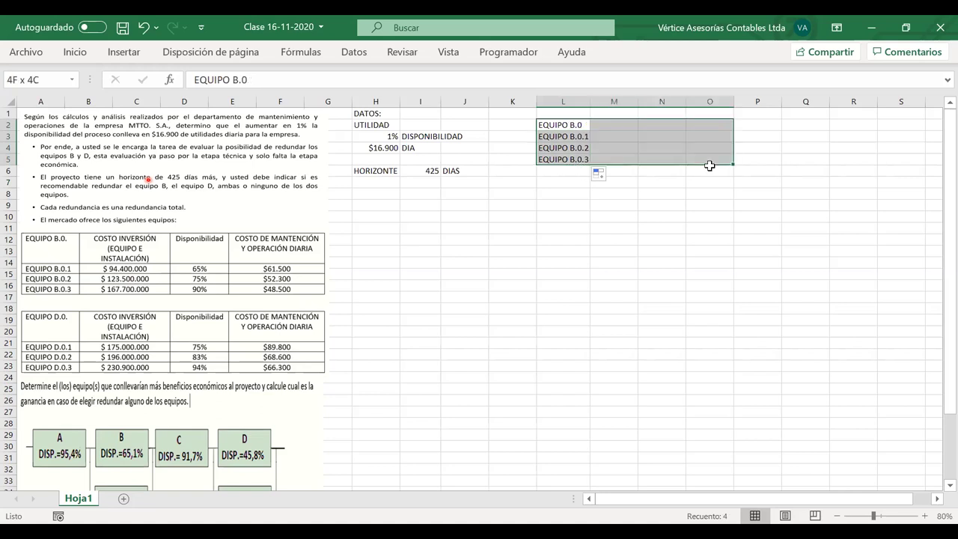
{"action": "left_click", "coordinate": [81, 57]}
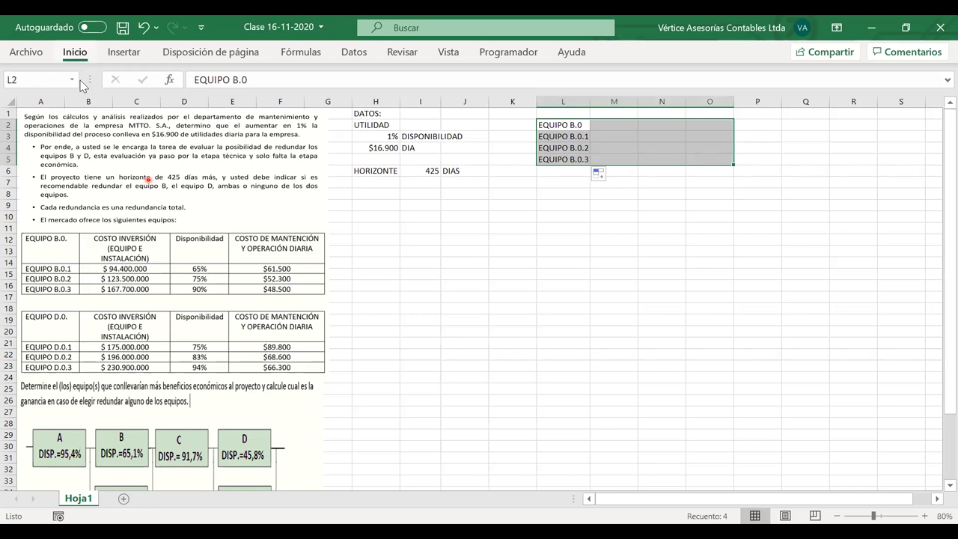
{"action": "key", "text": "ctrl+F1"}
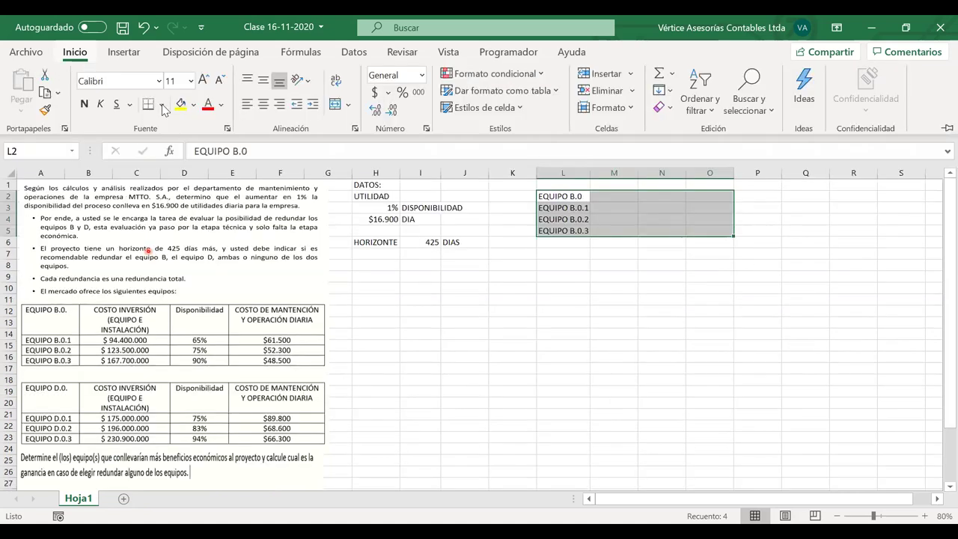
{"action": "left_click", "coordinate": [163, 105]}
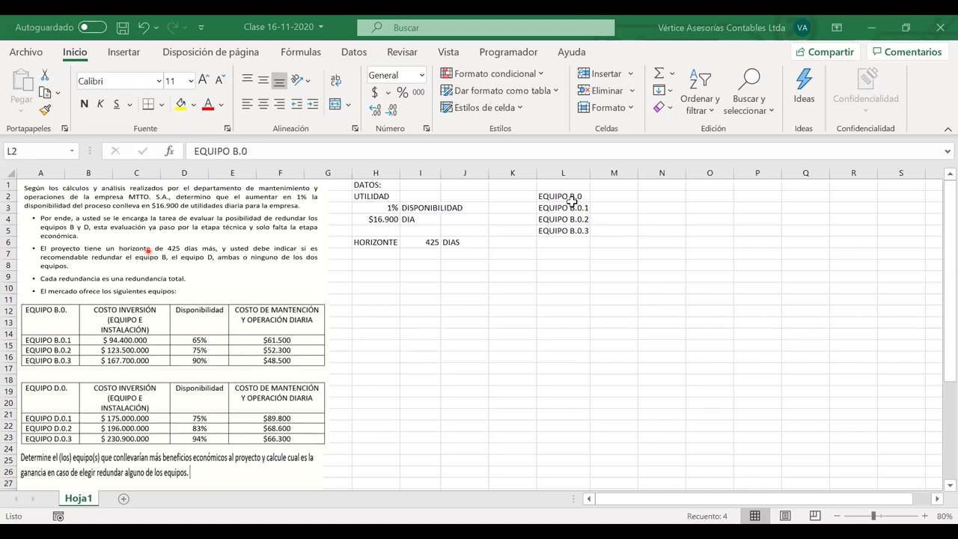
{"action": "left_click_drag", "start_coordinate": [571, 206], "coordinate": [709, 230]}
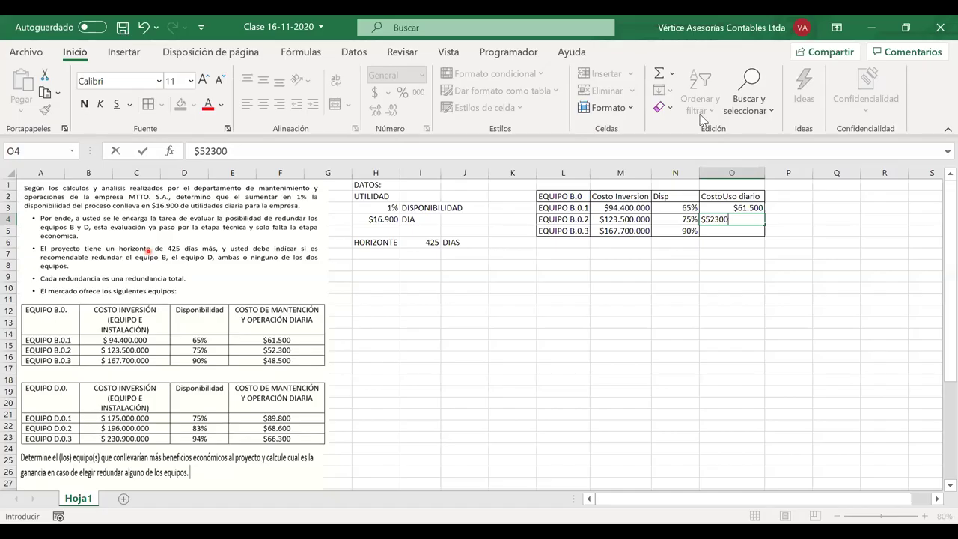
Step: Enter the CostoUso diario values $52.300 for EQUIPO B.0.2 and $48.500 for EQUIPO B.0.3
{"action": "key", "text": "Return"}
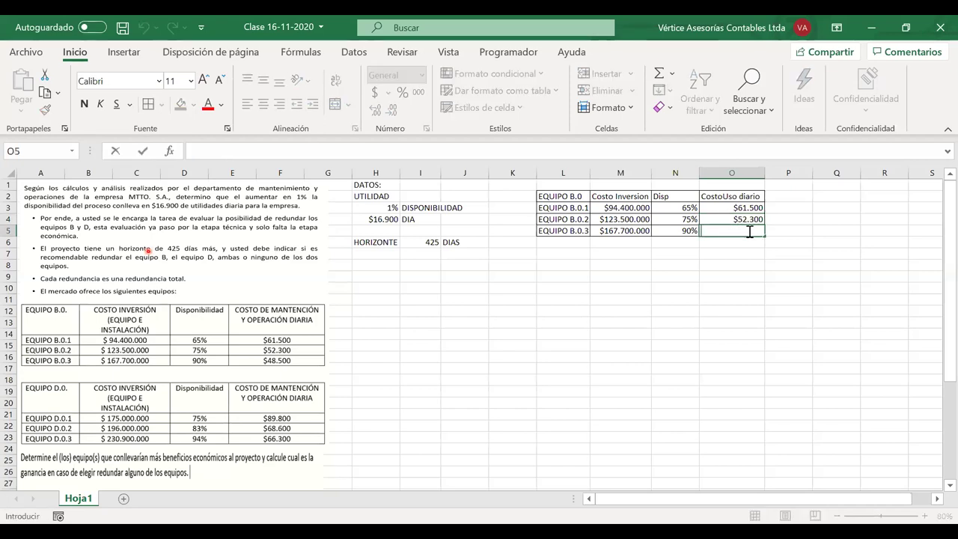
{"action": "type", "text": "$48.500"}
{"action": "key", "text": "Return"}
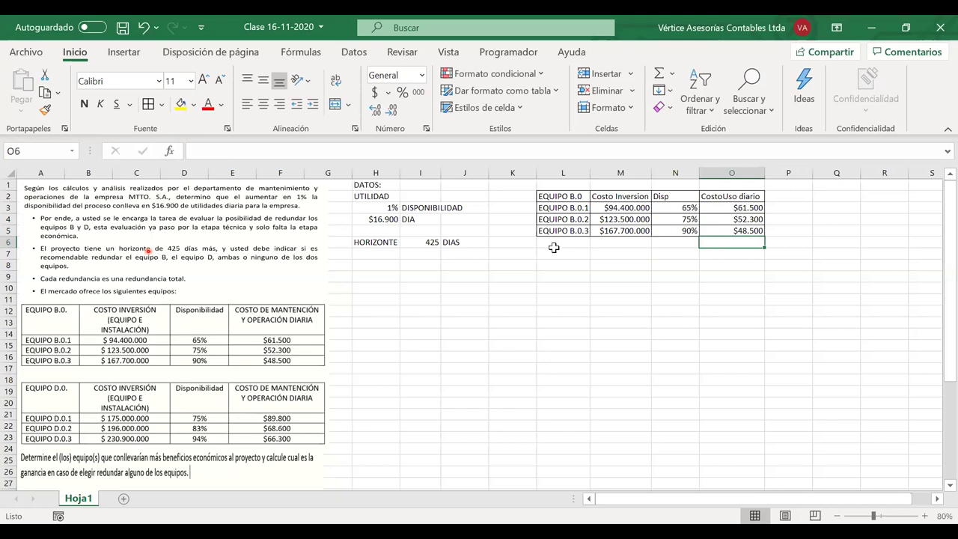
Step: Copy the EQUIPO B.0 table from L2:O5 to the range starting at L7
{"action": "left_click", "coordinate": [562, 255]}
{"action": "left_click_drag", "start_coordinate": [562, 255], "coordinate": [737, 287]}
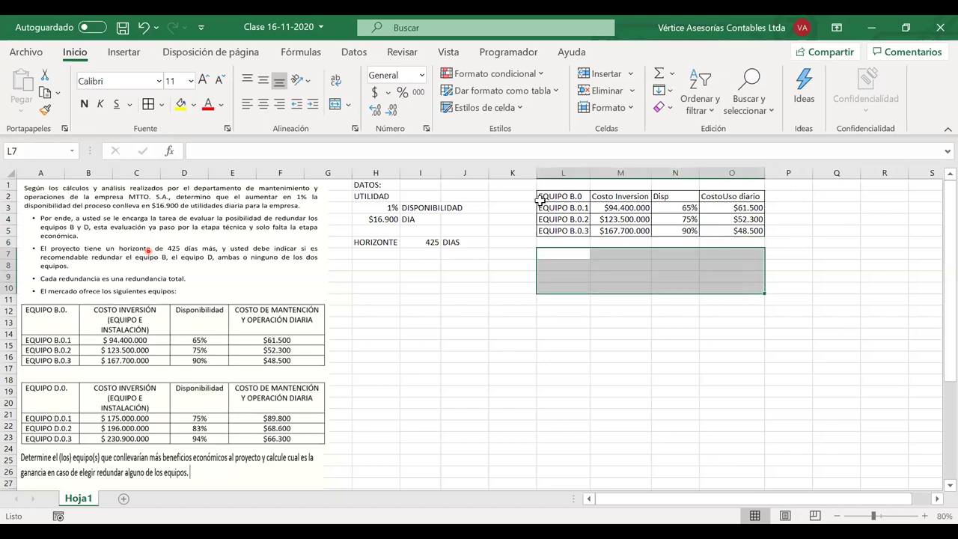
{"action": "left_click_drag", "start_coordinate": [552, 192], "coordinate": [720, 236]}
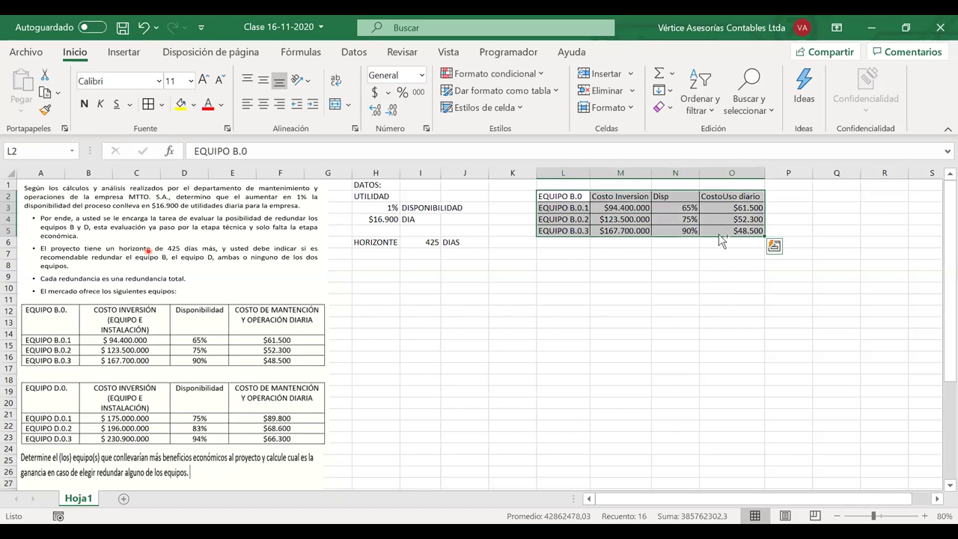
{"action": "key", "text": "ctrl+c"}
{"action": "left_click", "coordinate": [551, 255]}
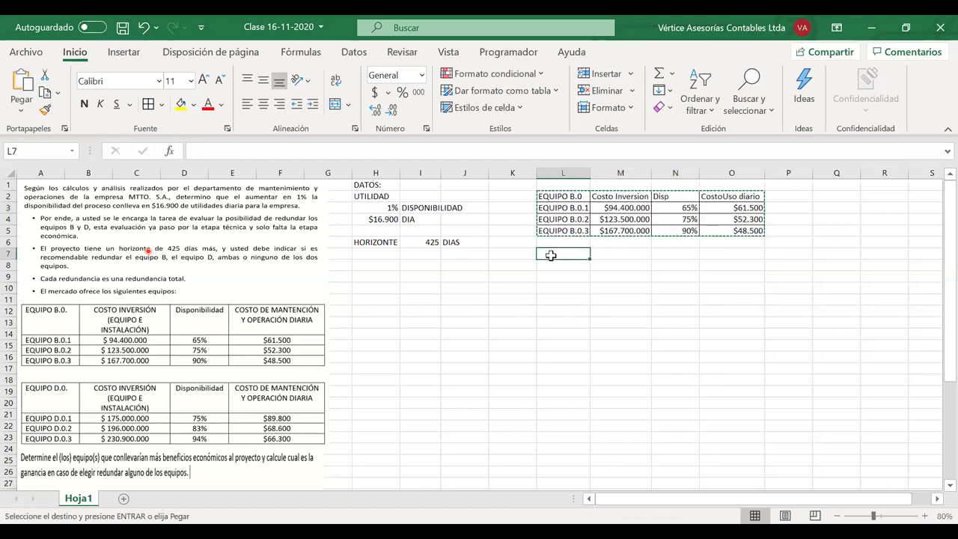
{"action": "key", "text": "ctrl+v"}
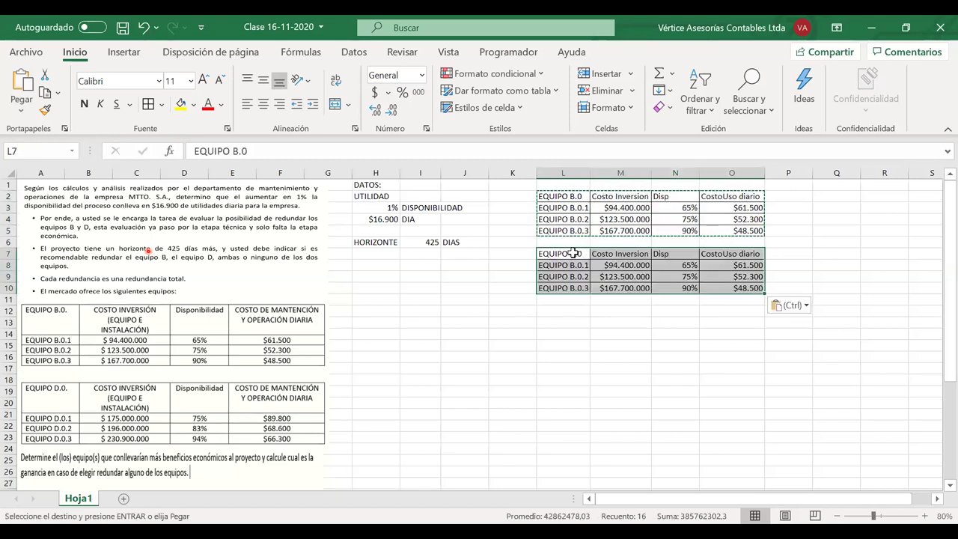
Step: Change the heading of the copied table in L7 to EQUIPO D.0
{"action": "double_click", "coordinate": [573, 254]}
{"action": "key", "text": "BackSpace"}
{"action": "type", "text": "d"}
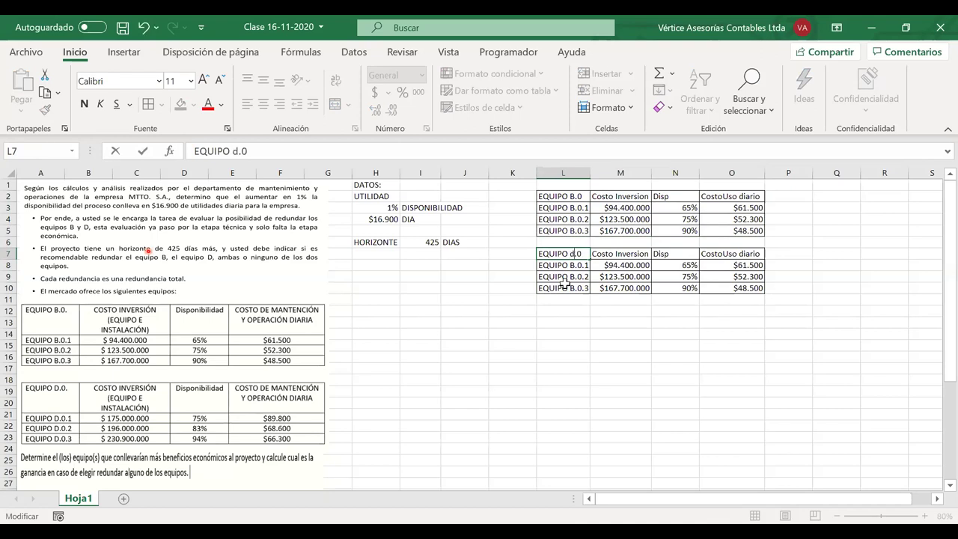
{"action": "key", "text": "BackSpace"}
{"action": "type", "text": "D"}
{"action": "left_click", "coordinate": [576, 289]}
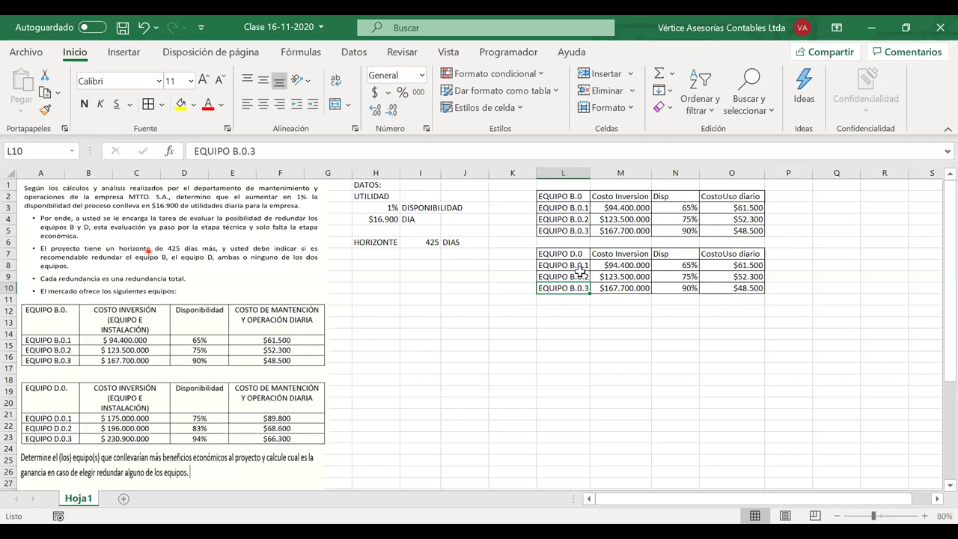
Step: Rename the copied table's options in L8:L10 as EQUIPO D.0.1, EQUIPO D.0.2 and EQUIPO D.0.3
{"action": "left_click", "coordinate": [578, 266]}
{"action": "double_click", "coordinate": [579, 265]}
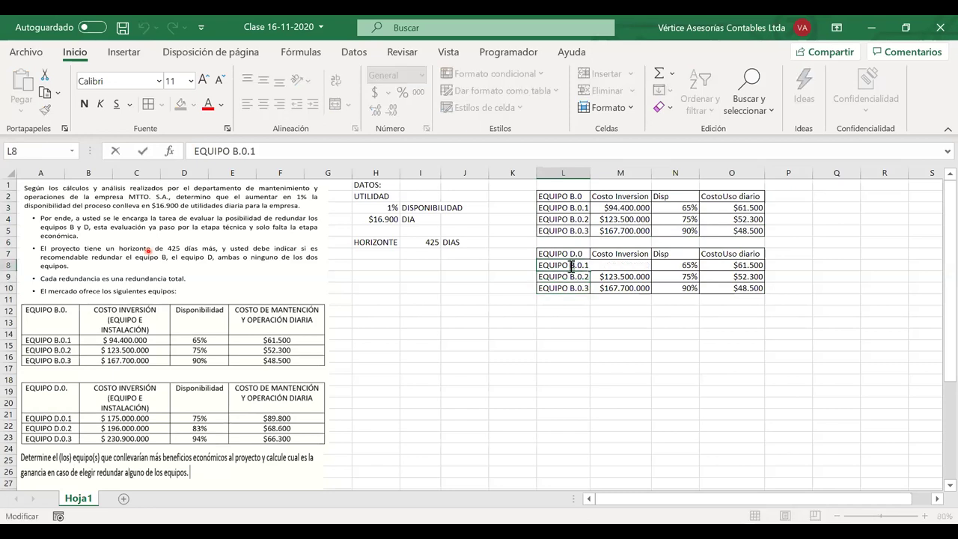
{"action": "key", "text": "BackSpace"}
{"action": "type", "text": "D"}
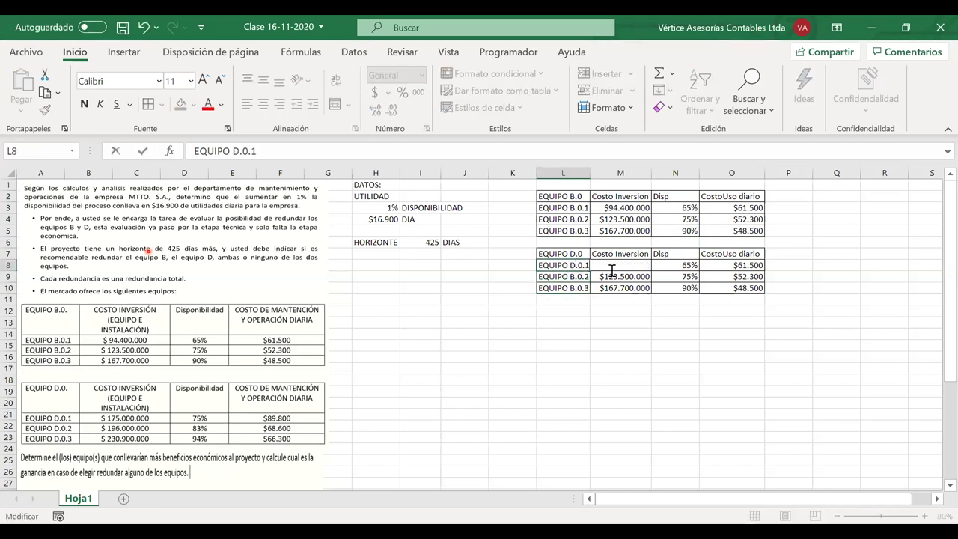
{"action": "left_click", "coordinate": [608, 277]}
{"action": "left_click", "coordinate": [577, 266]}
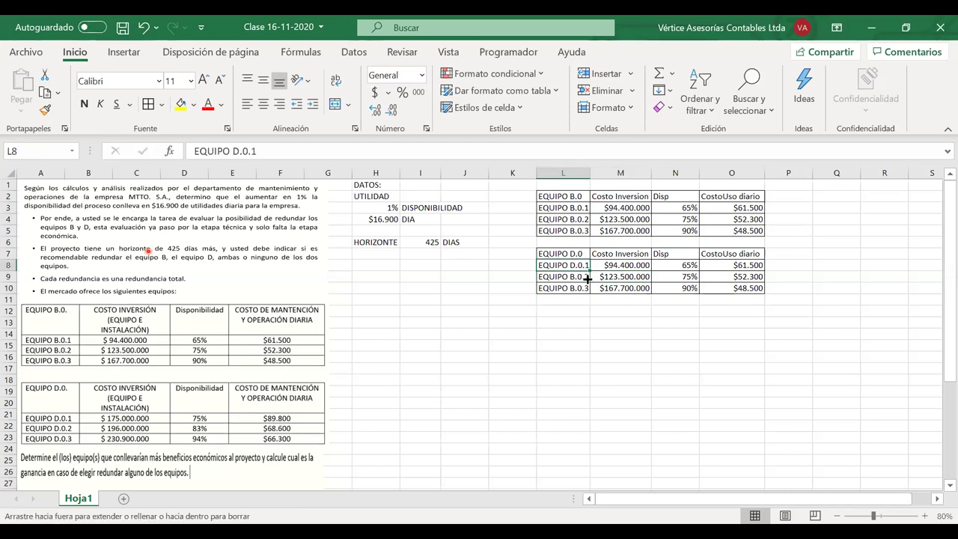
{"action": "left_click_drag", "start_coordinate": [589, 278], "coordinate": [592, 291]}
Step: Set the Costo Inversion to $175.500.000 for EQUIPO D.0.1 and $196.000.000 for EQUIPO D.0.2
{"action": "left_click", "coordinate": [616, 266]}
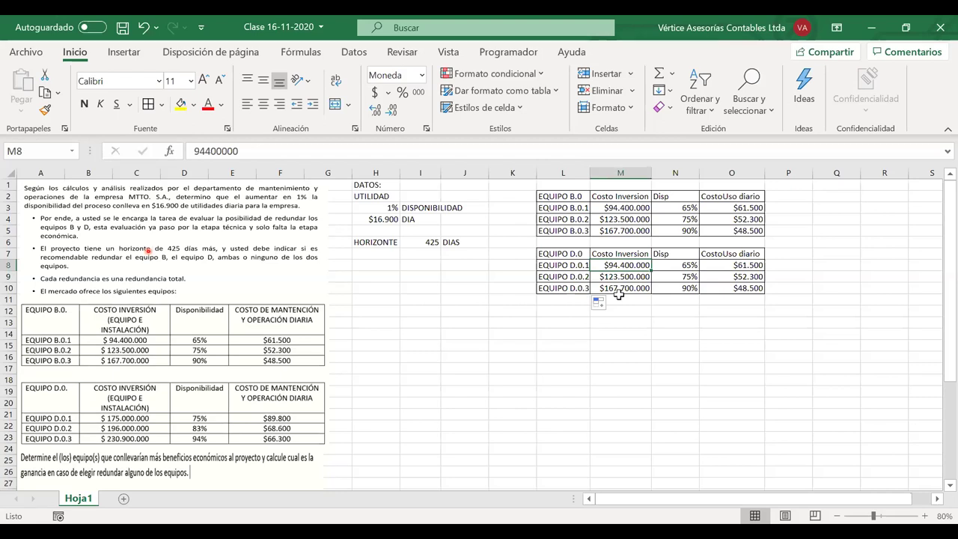
{"action": "type", "text": "175"}
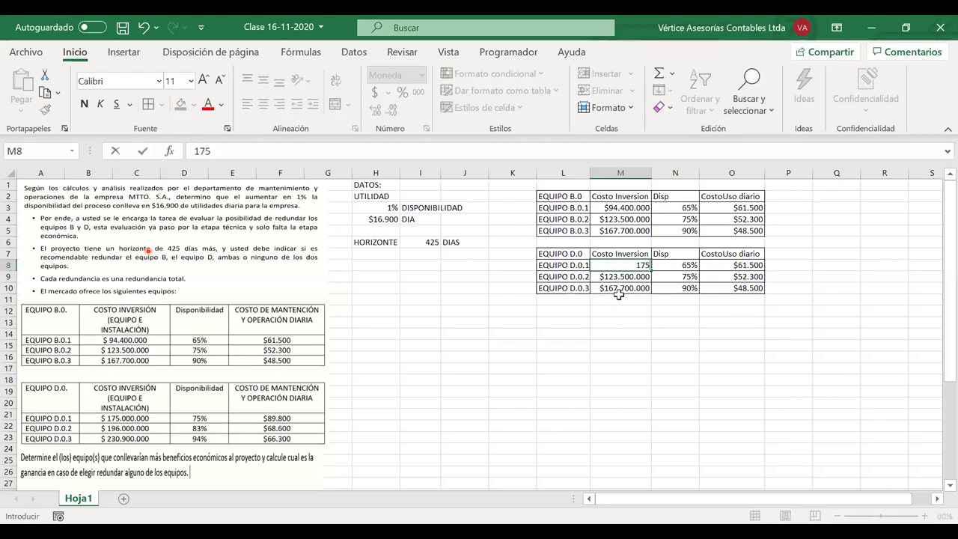
{"action": "type", "text": ".500."}
{"action": "type", "text": "00000"}
{"action": "key", "text": "Return"}
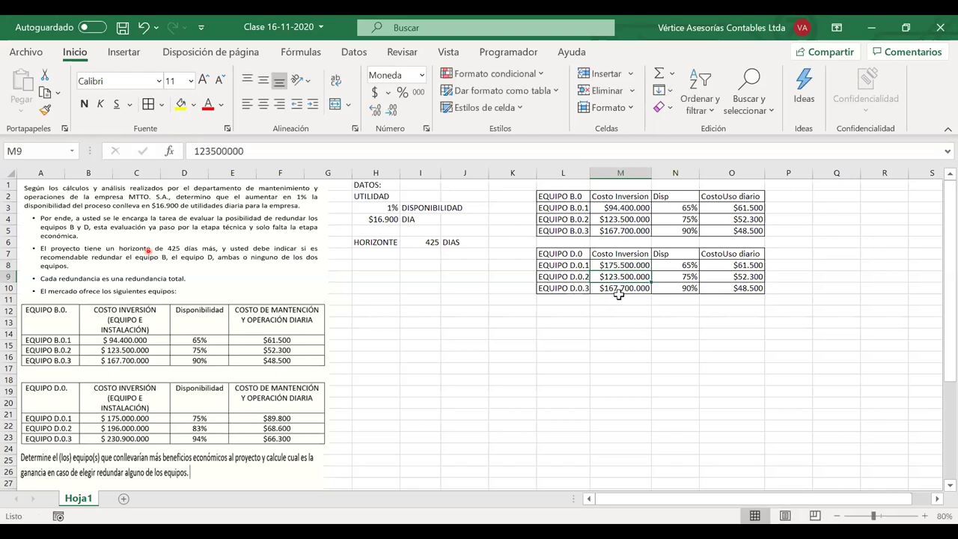
{"action": "type", "text": "19"}
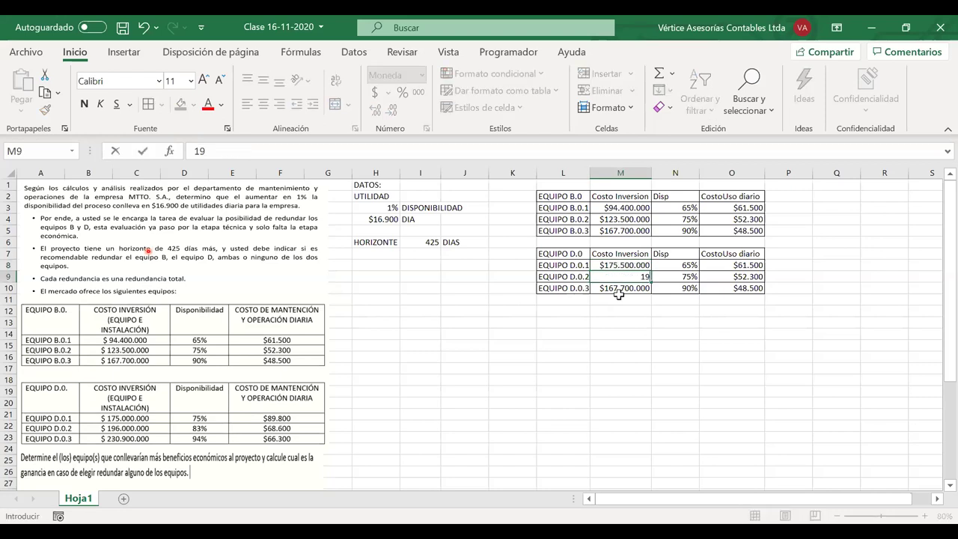
{"action": "type", "text": "6.000"}
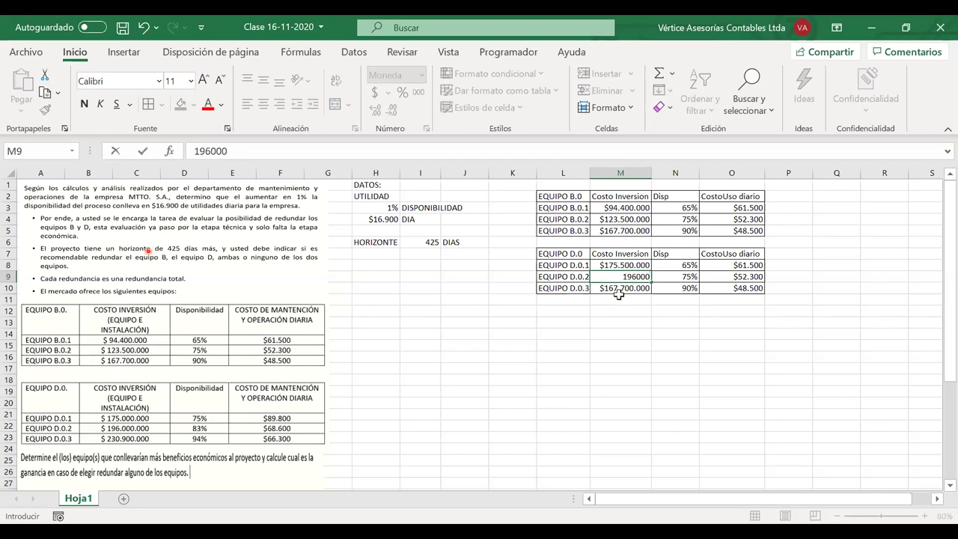
{"action": "type", "text": ".000"}
{"action": "key", "text": "Return"}
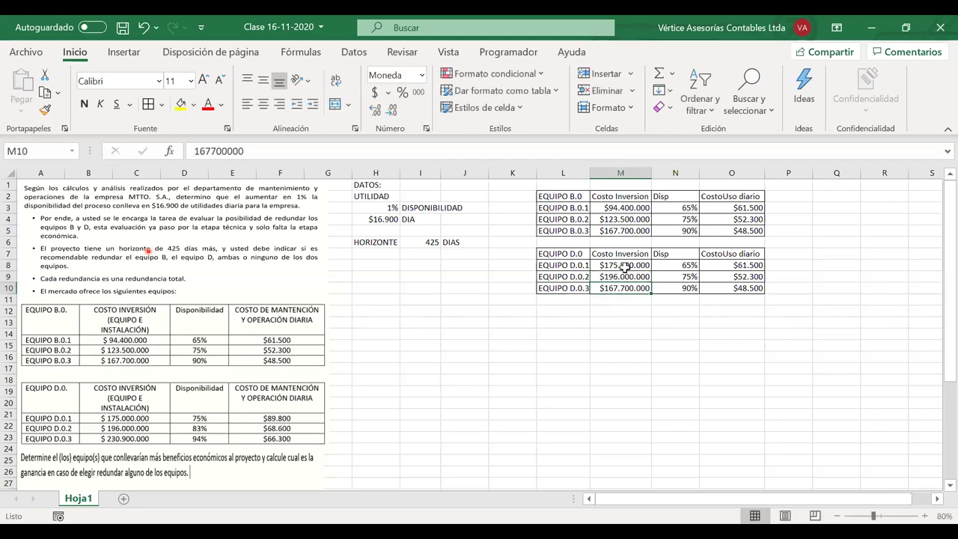
Step: Set the Costo Inversion to $175.000.000 for EQUIPO D.0.1 and $230.900.000 for EQUIPO D.0.3
{"action": "double_click", "coordinate": [624, 265]}
{"action": "key", "text": "Delete"}
{"action": "type", "text": "0"}
{"action": "key", "text": "Return"}
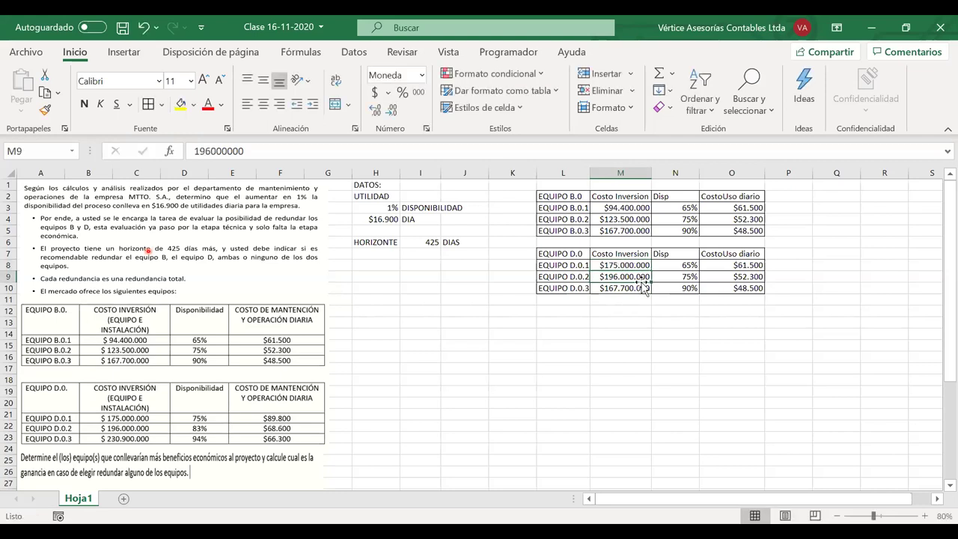
{"action": "left_click", "coordinate": [633, 288]}
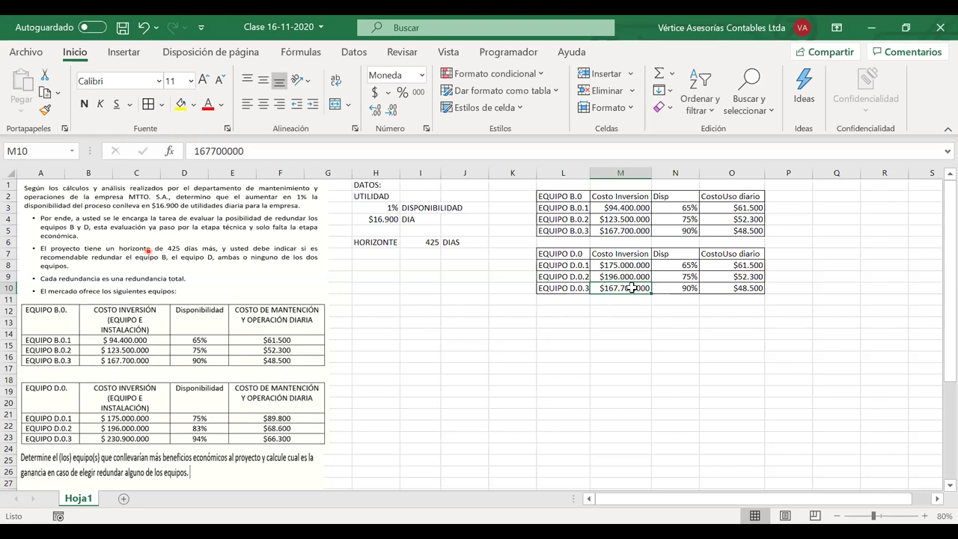
{"action": "type", "text": "230"}
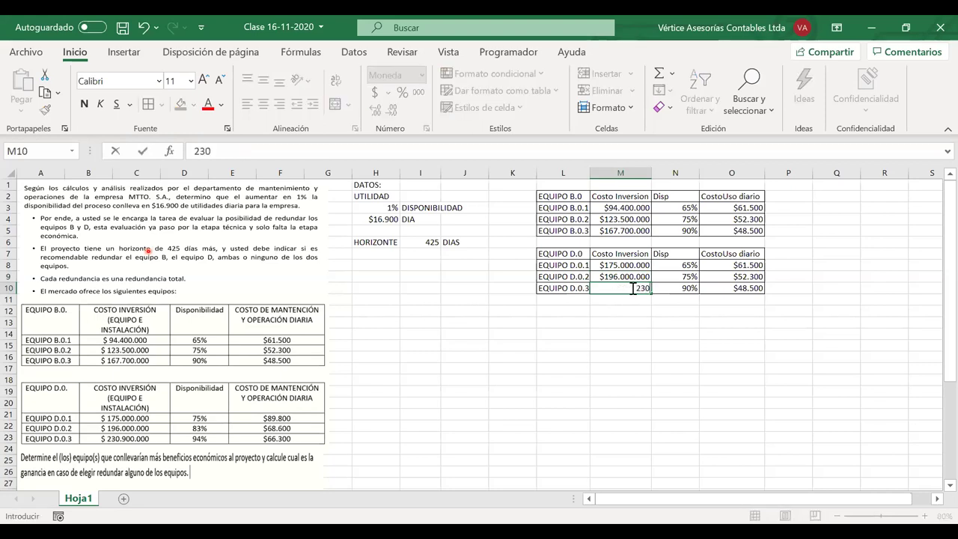
{"action": "type", "text": ".900."}
{"action": "type", "text": "00000"}
{"action": "key", "text": "Return"}
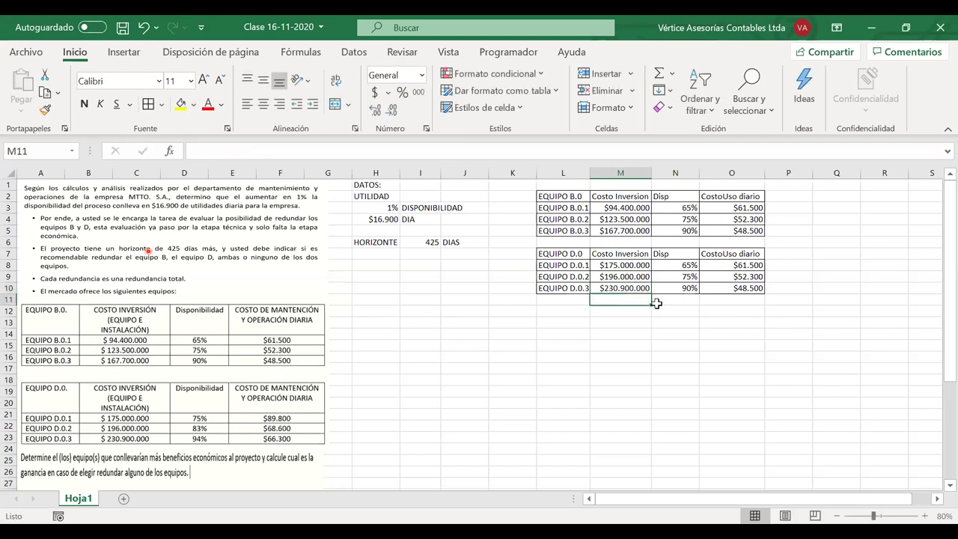
Step: Set the Disp values in N8:N10 of the EQUIPO D.0 table to 75%, 83% and 94%
{"action": "left_click", "coordinate": [734, 265]}
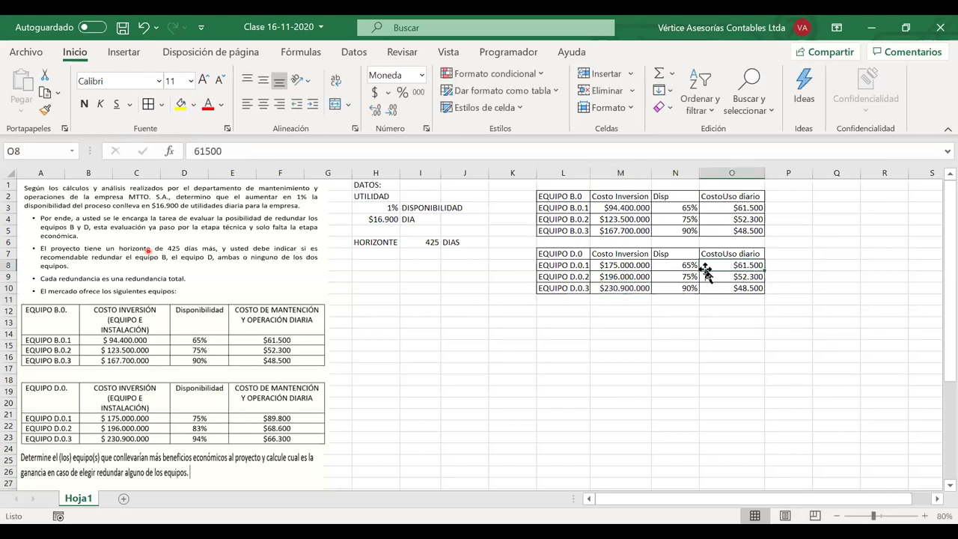
{"action": "left_click", "coordinate": [688, 265]}
{"action": "type", "text": "75"}
{"action": "key", "text": "Return"}
{"action": "type", "text": "83"}
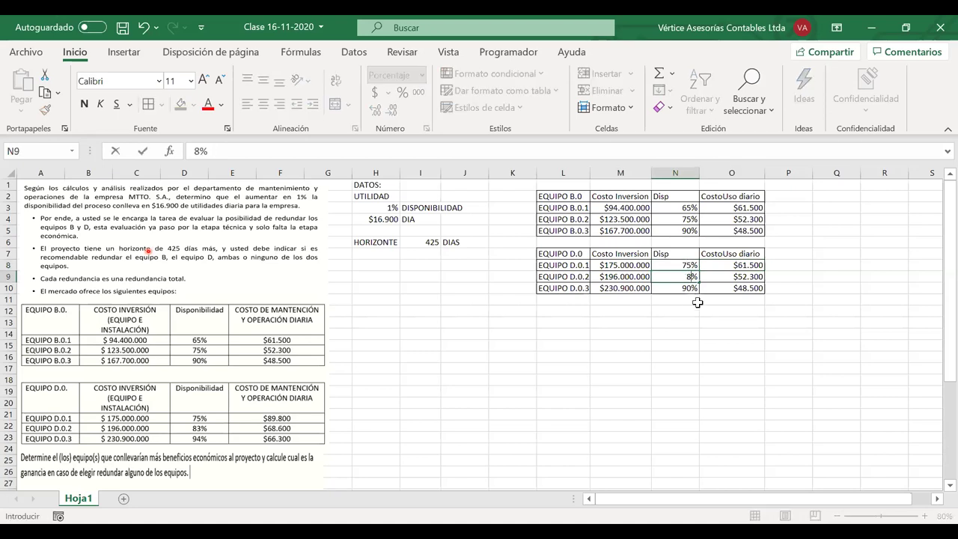
{"action": "key", "text": "Return"}
{"action": "type", "text": "94"}
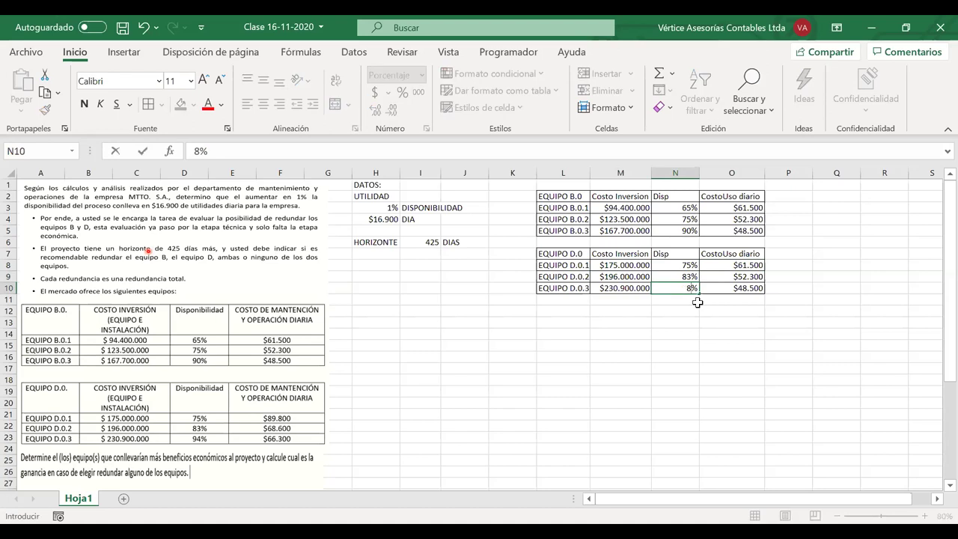
{"action": "key", "text": "Return"}
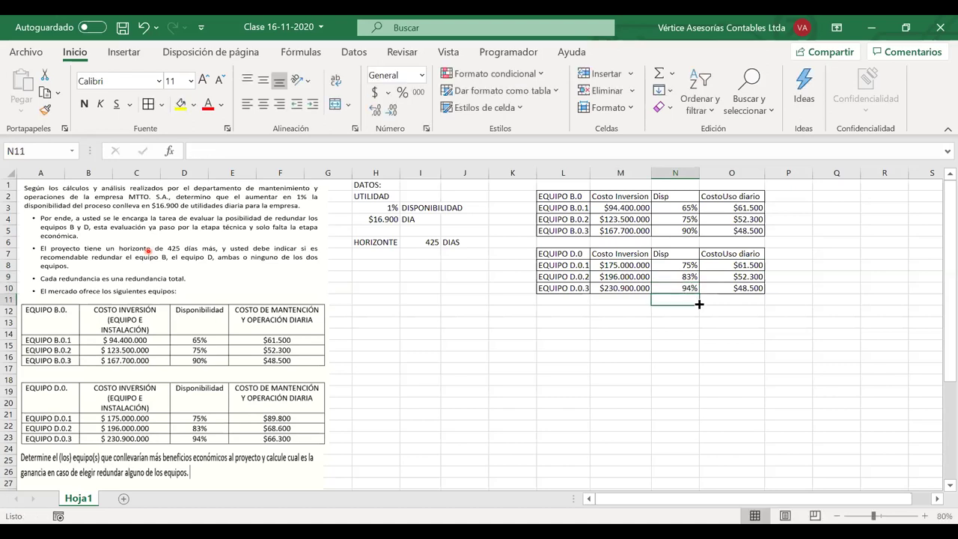
Step: Set the CostoUso diario values in O8:O10 of the EQUIPO D.0 table to $89.800, $68.600 and $66.300
{"action": "key", "text": "Right"}
{"action": "key", "text": "Up"}
{"action": "key", "text": "Up"}
{"action": "key", "text": "Up"}
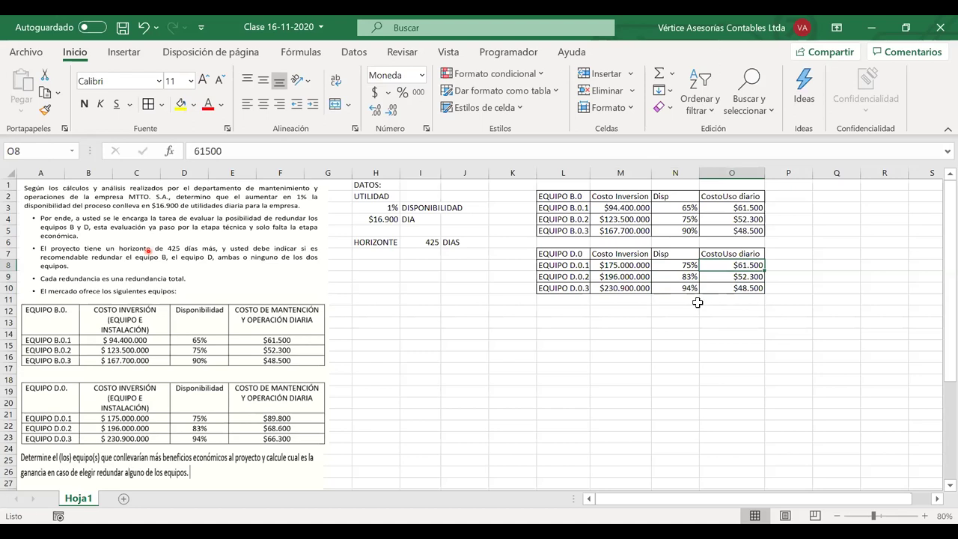
{"action": "type", "text": "89."}
{"action": "type", "text": "800"}
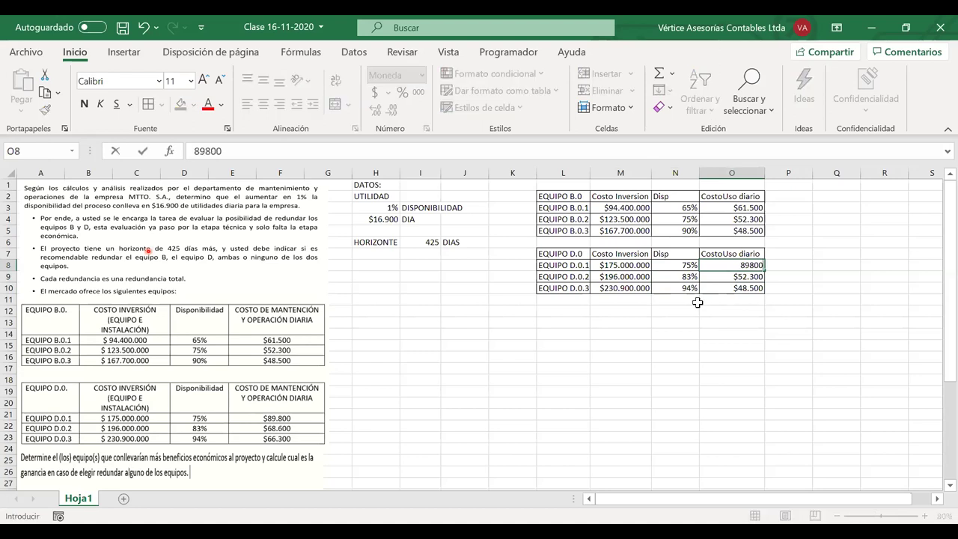
{"action": "key", "text": "Return"}
{"action": "type", "text": "68"}
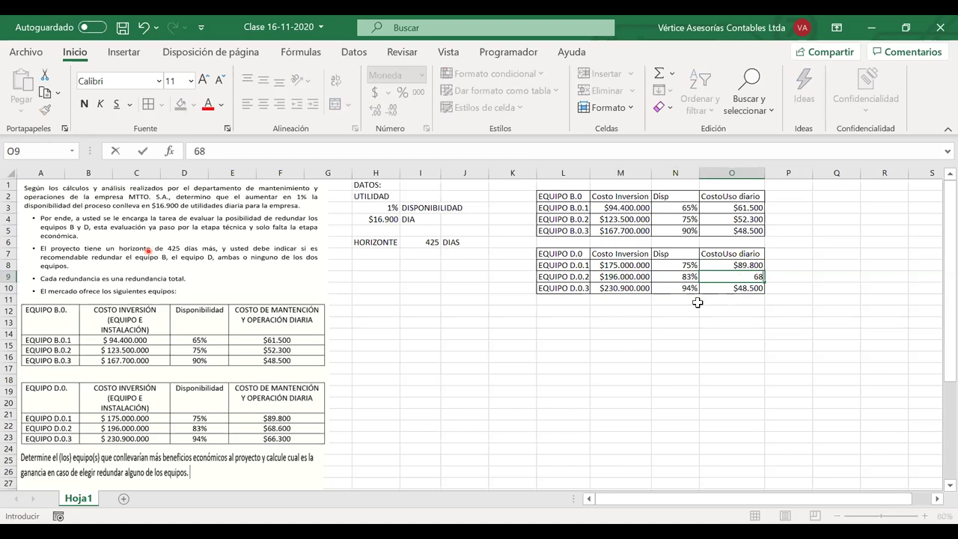
{"action": "type", "text": ".600"}
{"action": "key", "text": "Return"}
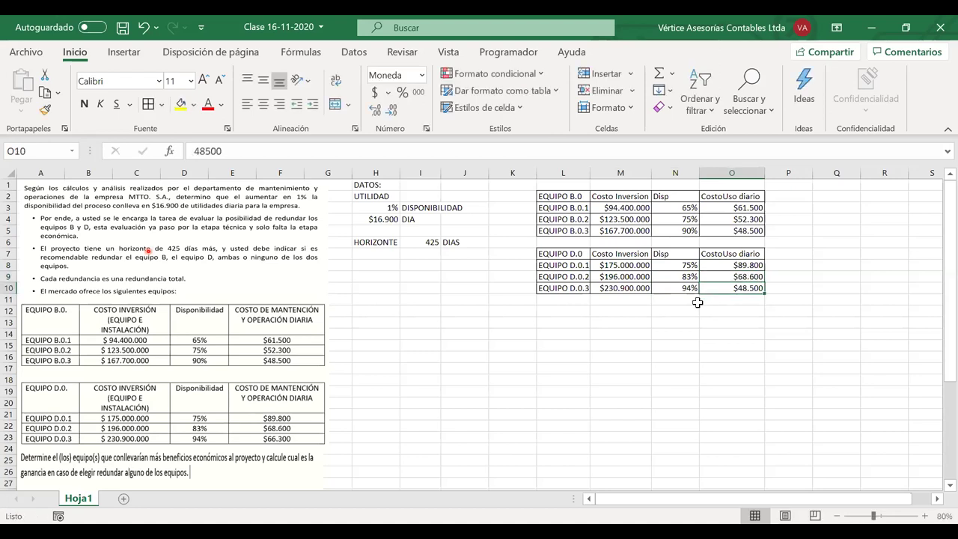
{"action": "type", "text": "666"}
{"action": "key", "text": "BackSpace"}
{"action": "type", "text": "300"}
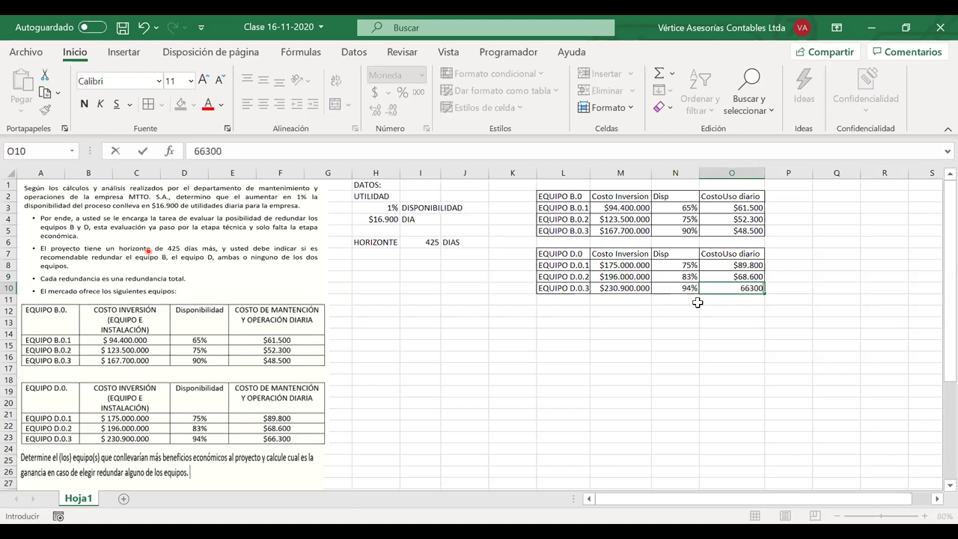
{"action": "key", "text": "Return"}
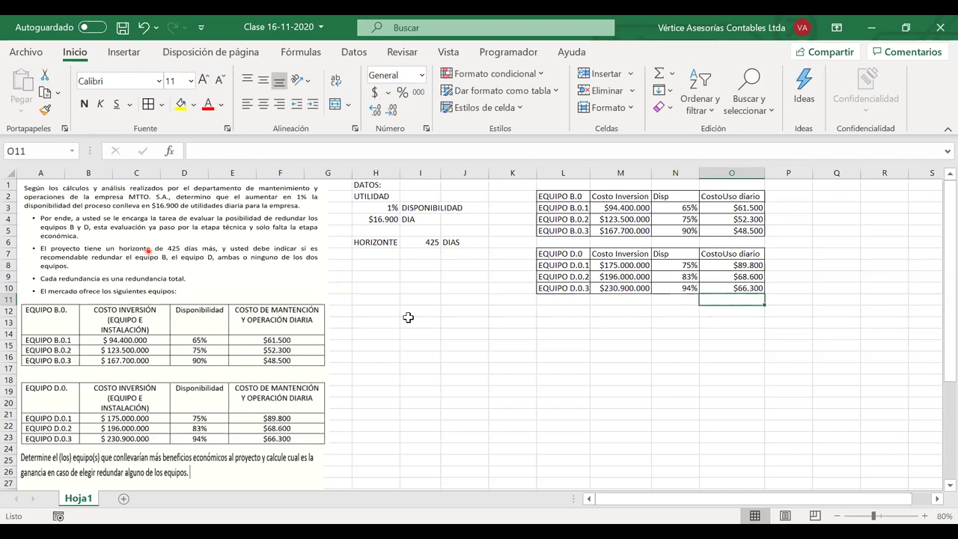
Step: Enter the heading "Disponibilidades de los equipos Actuales" in H11
{"action": "left_click", "coordinate": [380, 312]}
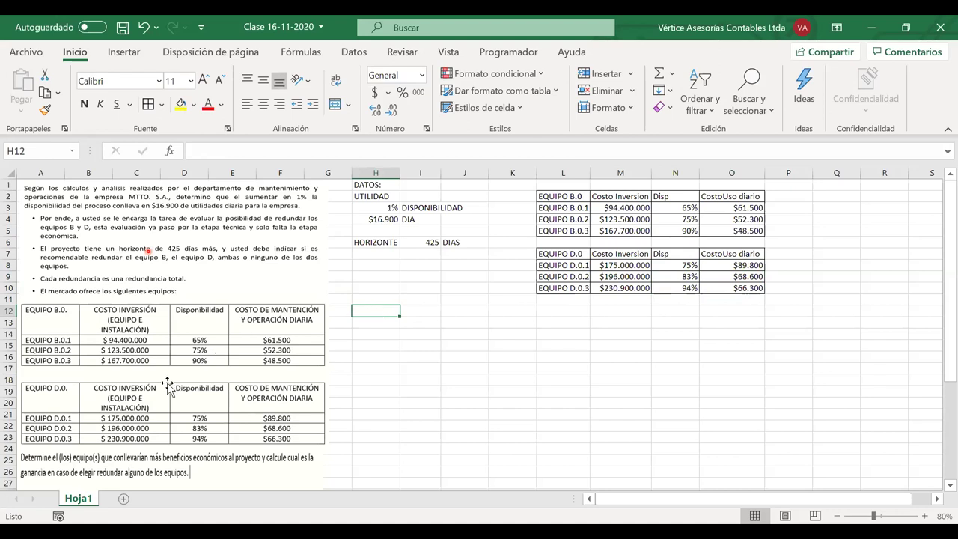
{"action": "scroll", "coordinate": [168, 384], "scroll_direction": "down", "scroll_amount": 1}
{"action": "scroll", "coordinate": [167, 384], "scroll_direction": "down", "scroll_amount": 3}
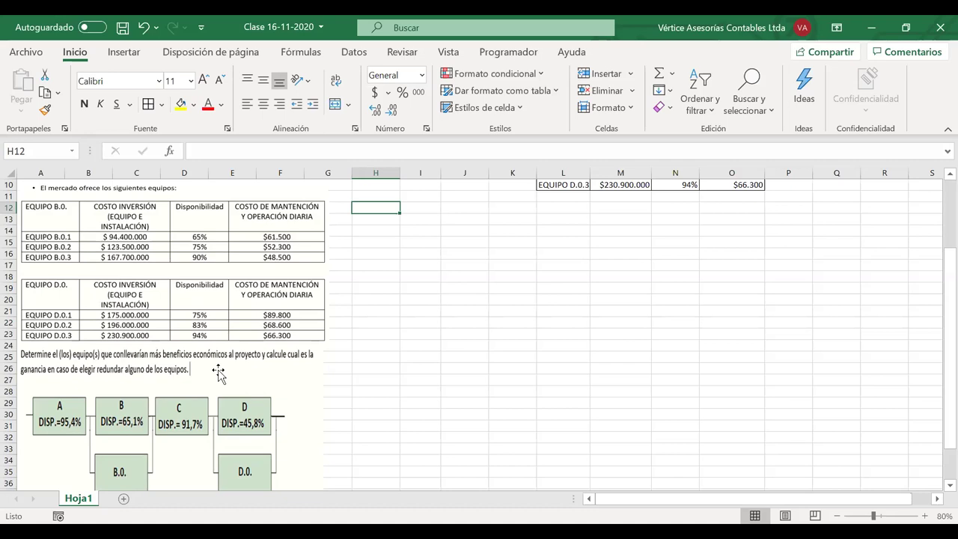
{"action": "scroll", "coordinate": [216, 374], "scroll_direction": "up", "scroll_amount": 1}
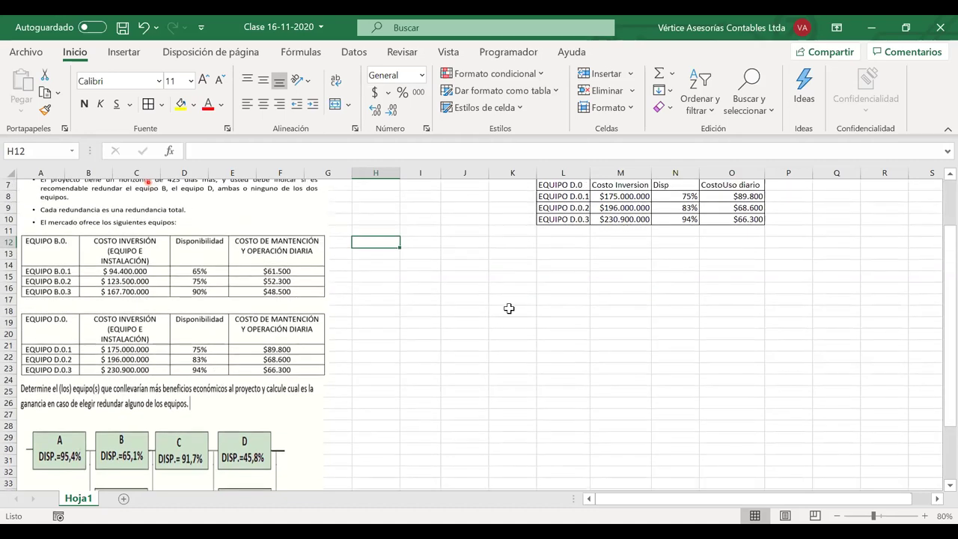
{"action": "scroll", "coordinate": [509, 309], "scroll_direction": "up", "scroll_amount": 1}
{"action": "key", "text": "Up"}
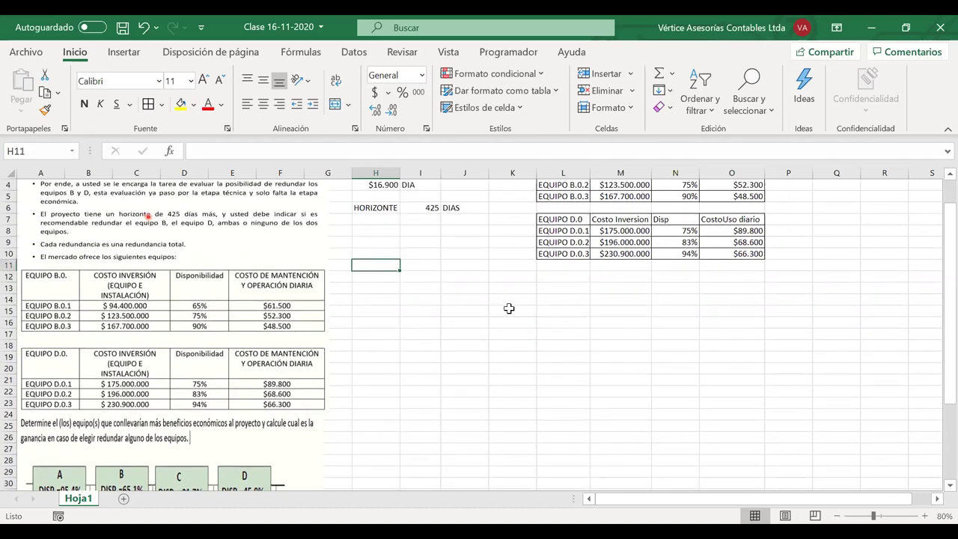
{"action": "type", "text": "Disponi"}
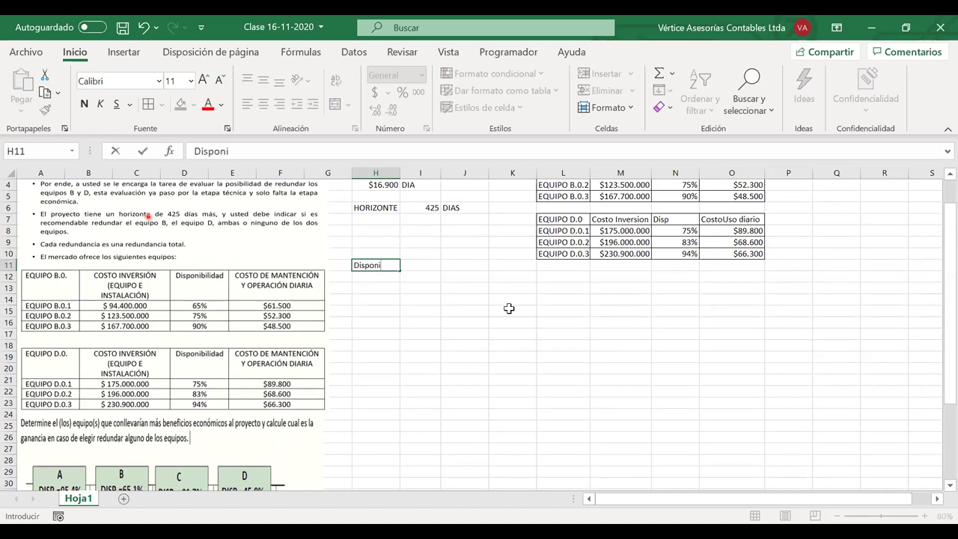
{"action": "type", "text": "bilidades de los equip"}
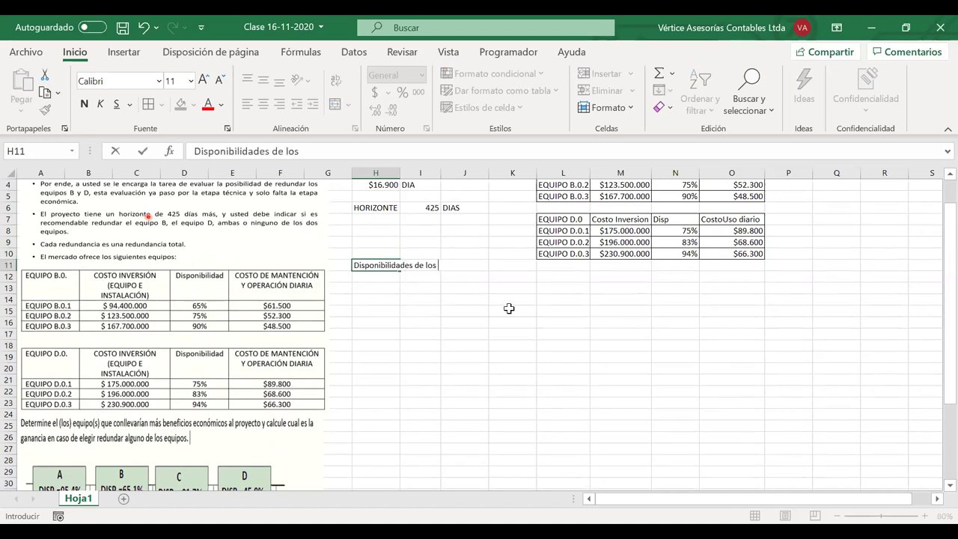
{"action": "type", "text": "os Actuales"}
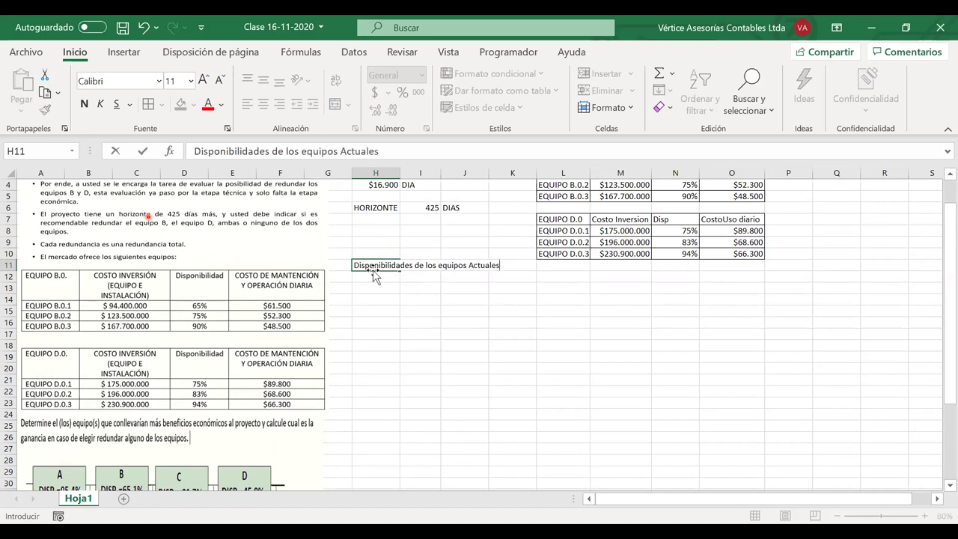
{"action": "key", "text": "ctrl+Return"}
Step: Enter the label AA= in H12 with its first A in bold 14 pt, and copy it down through H15
{"action": "key", "text": "Down"}
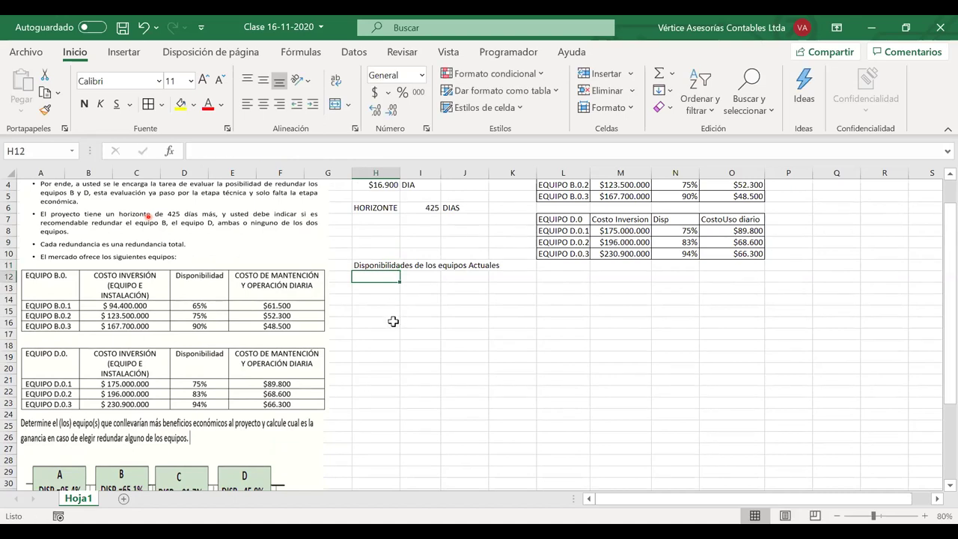
{"action": "type", "text": "AA="}
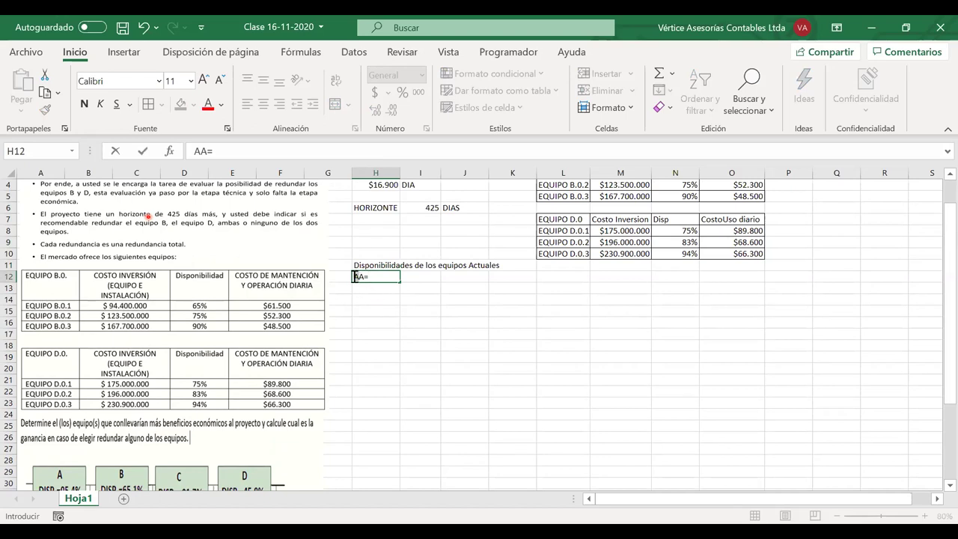
{"action": "left_click_drag", "start_coordinate": [354, 276], "coordinate": [360, 276]}
{"action": "left_click", "coordinate": [421, 253]}
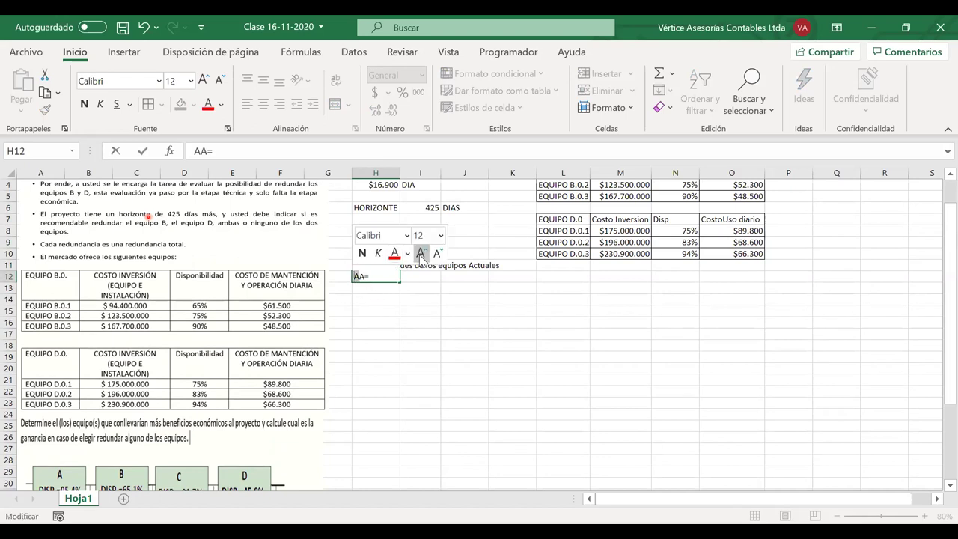
{"action": "left_click", "coordinate": [362, 253]}
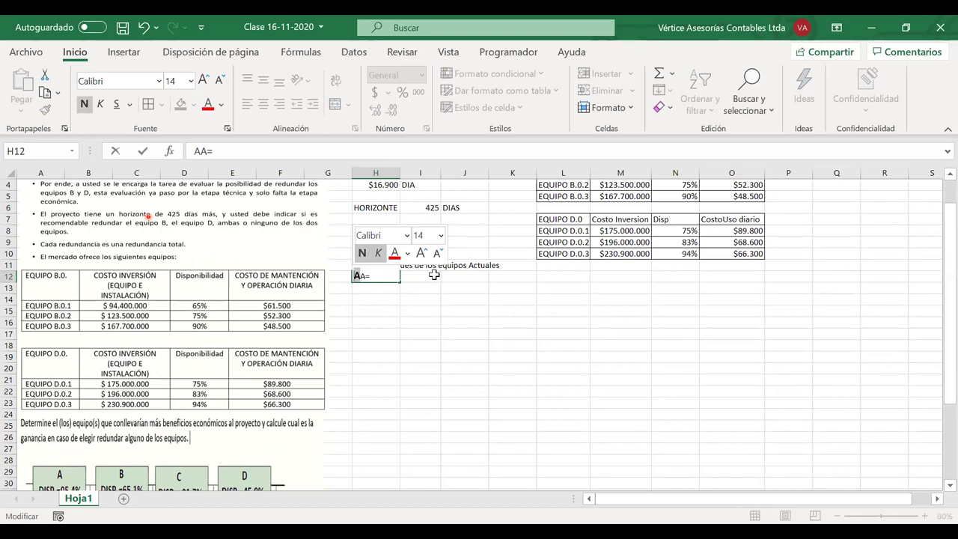
{"action": "key", "text": "Return"}
{"action": "left_click", "coordinate": [392, 277]}
{"action": "left_click_drag", "start_coordinate": [400, 286], "coordinate": [401, 334]}
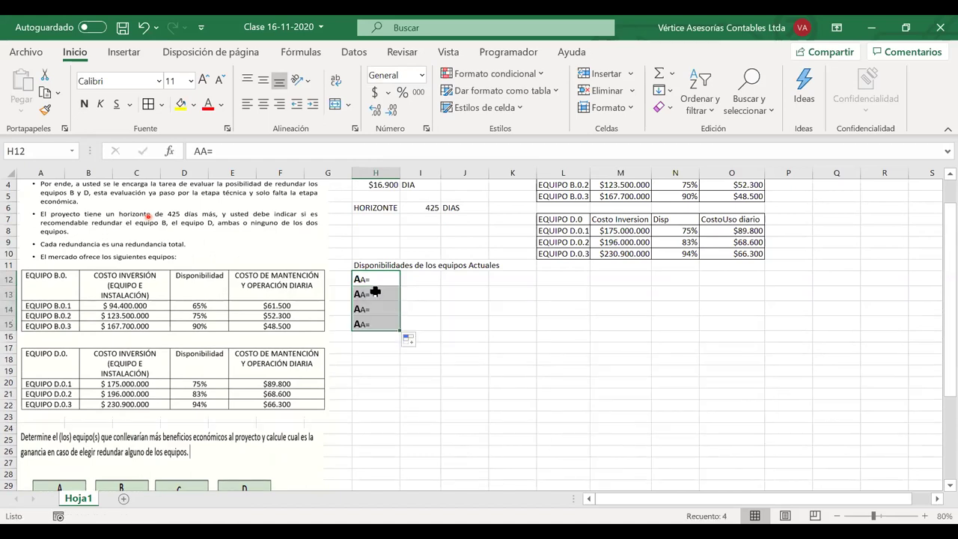
Step: Change the copied labels in H13 and H14 to AB= and AC=, keeping the large bold first A
{"action": "key", "text": "Down"}
{"action": "key", "text": "F2"}
{"action": "type", "text": "B"}
{"action": "key", "text": "Left"}
{"action": "key", "text": "BackSpace"}
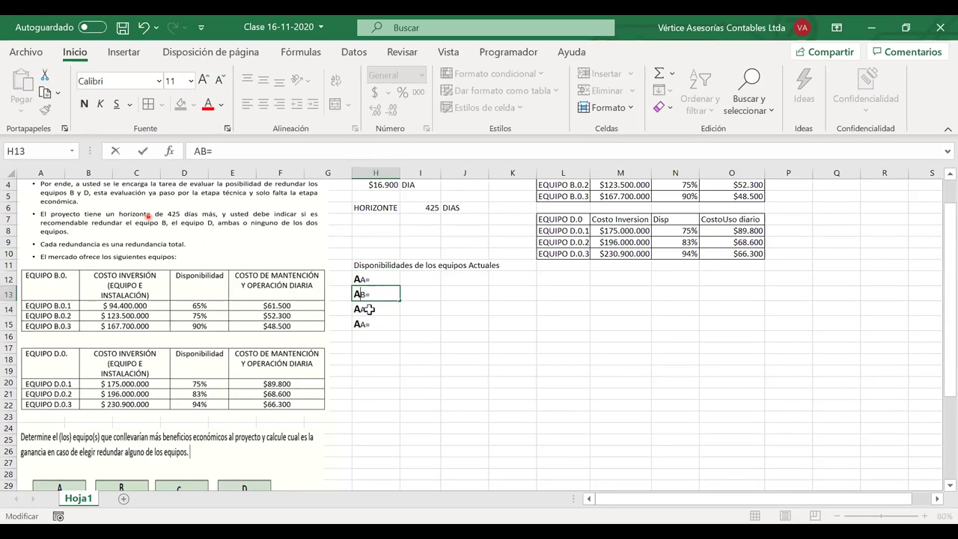
{"action": "key", "text": "Return"}
{"action": "key", "text": "F2"}
{"action": "key", "text": "Left"}
{"action": "key", "text": "BackSpace"}
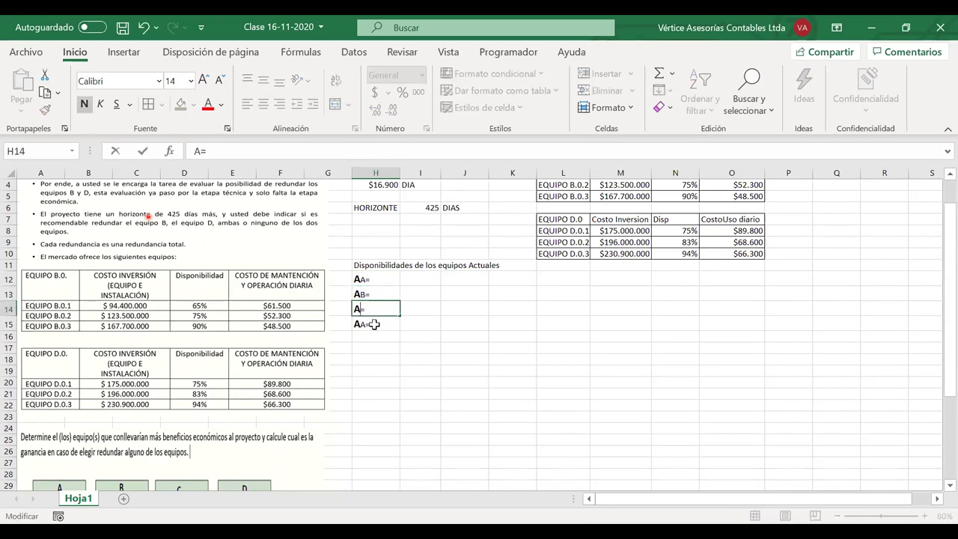
{"action": "type", "text": "AC"}
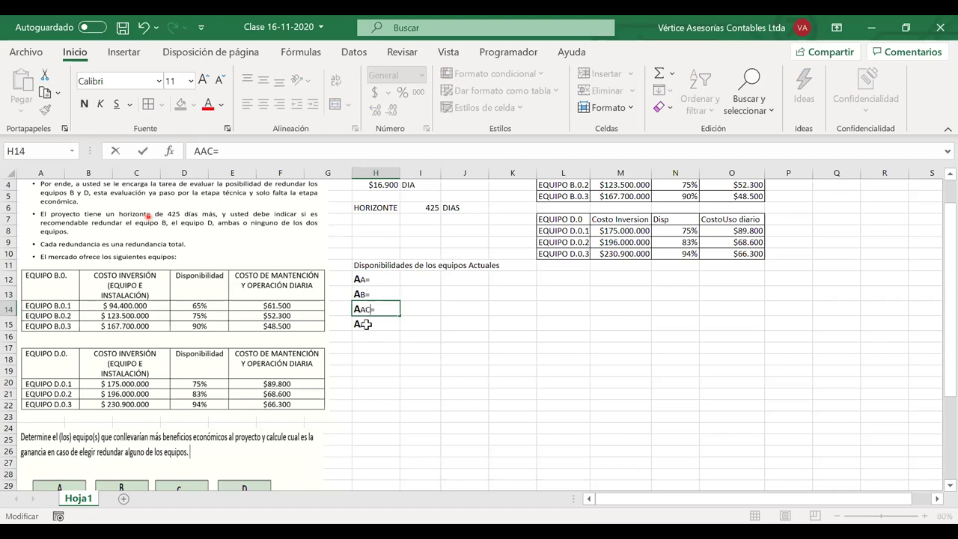
{"action": "key", "text": "BackSpace"}
{"action": "key", "text": "Return"}
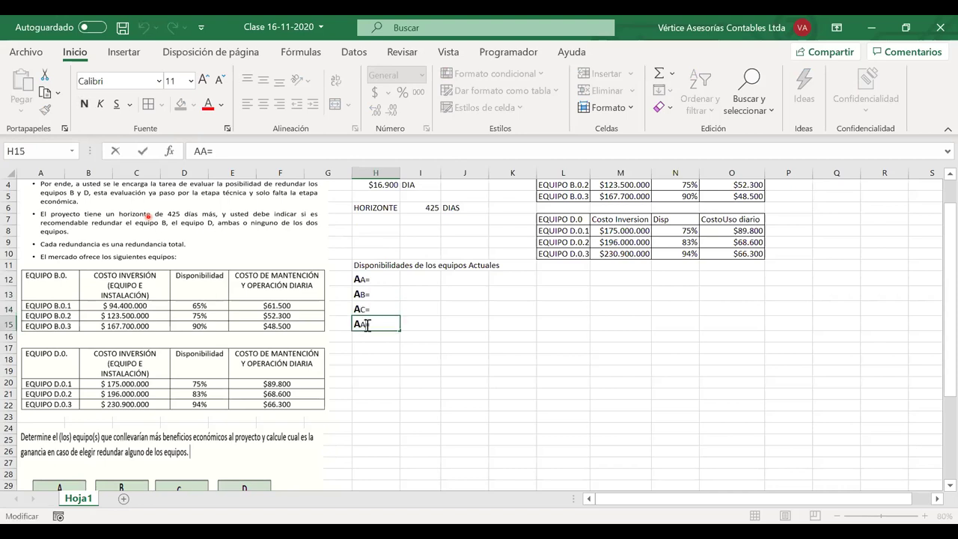
Step: Change the label in H15 to AD= and centre the labels in H12:H15 horizontally
{"action": "type", "text": "D"}
{"action": "key", "text": "BackSpace"}
{"action": "left_click_drag", "start_coordinate": [399, 279], "coordinate": [380, 324]}
{"action": "left_click", "coordinate": [263, 104]}
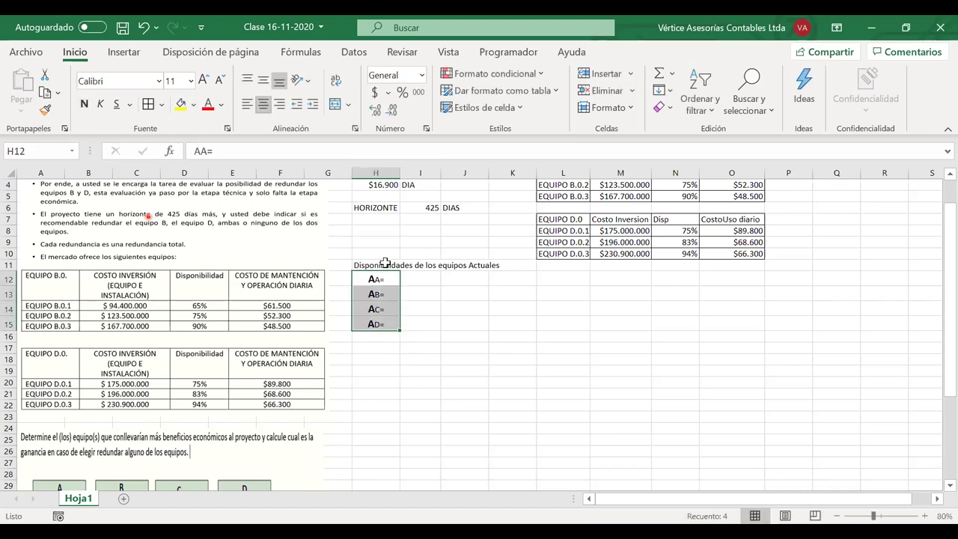
Step: Enter equipment A's availability of 95,40% in I12
{"action": "scroll", "coordinate": [256, 442], "scroll_direction": "down", "scroll_amount": 2}
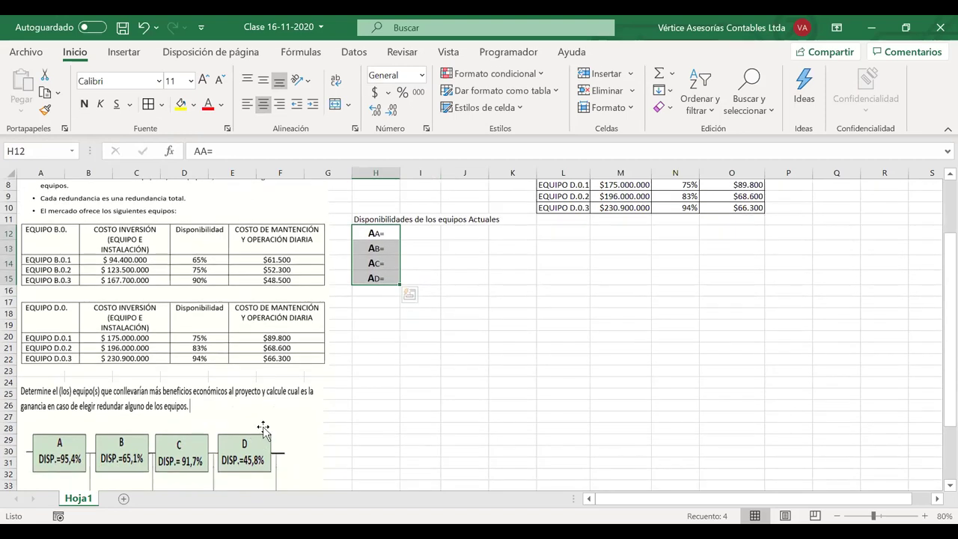
{"action": "left_click", "coordinate": [433, 238]}
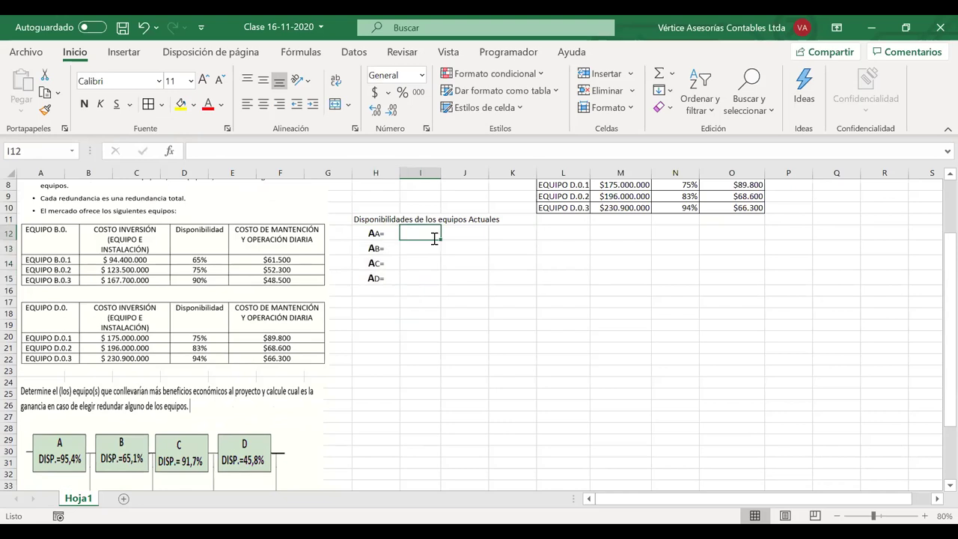
{"action": "type", "text": "95,"}
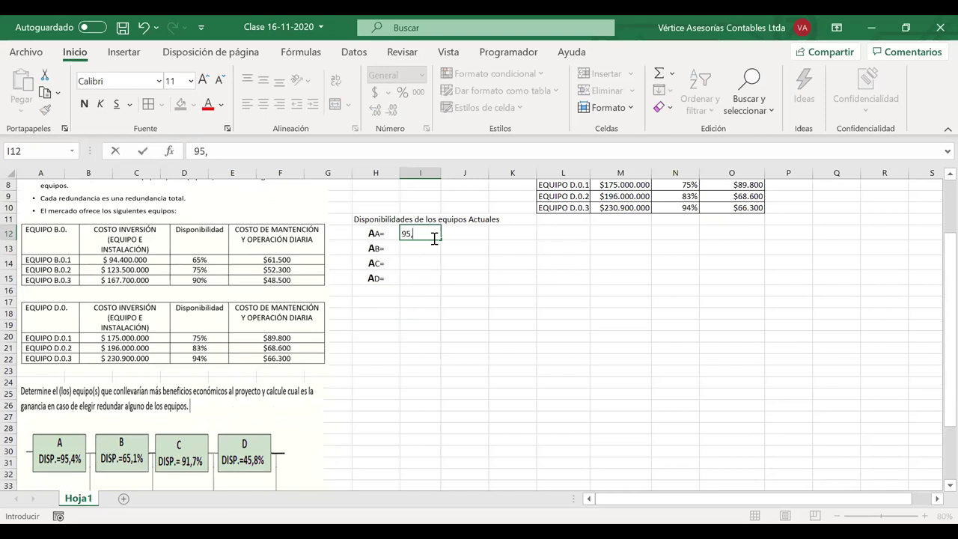
{"action": "type", "text": "40%"}
{"action": "key", "text": "Return"}
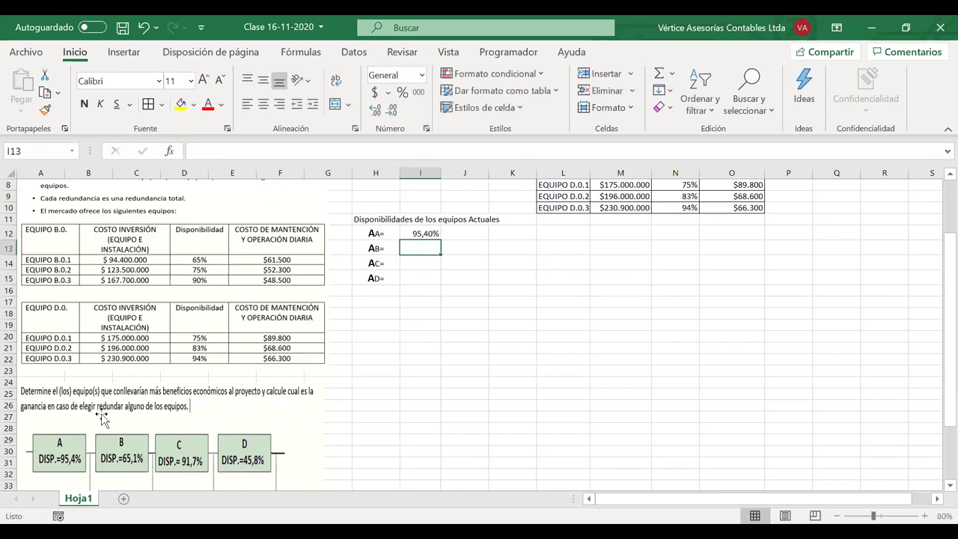
Step: Enter equipment B's availability of 65,10% from the block diagram in I13
{"action": "scroll", "coordinate": [70, 424], "scroll_direction": "down", "scroll_amount": 1}
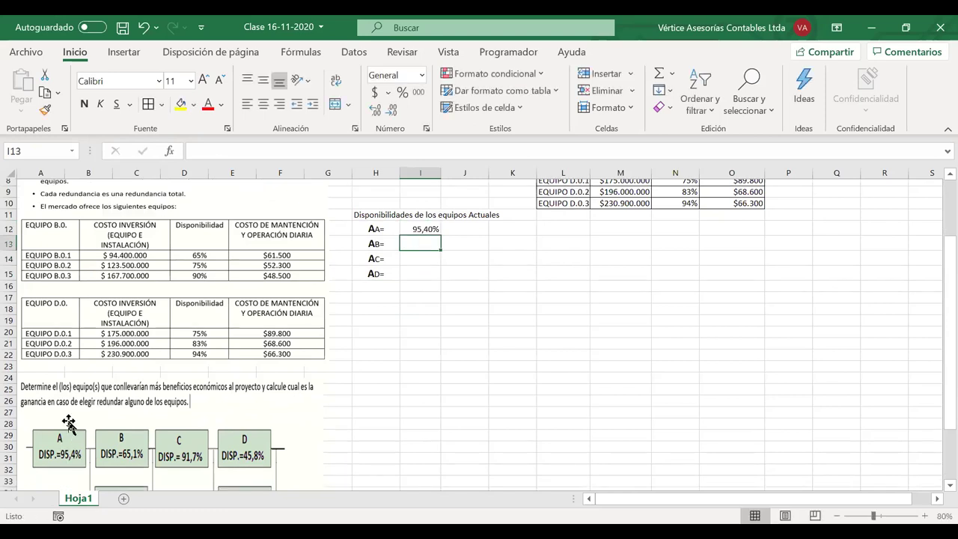
{"action": "scroll", "coordinate": [411, 237], "scroll_direction": "down", "scroll_amount": 1}
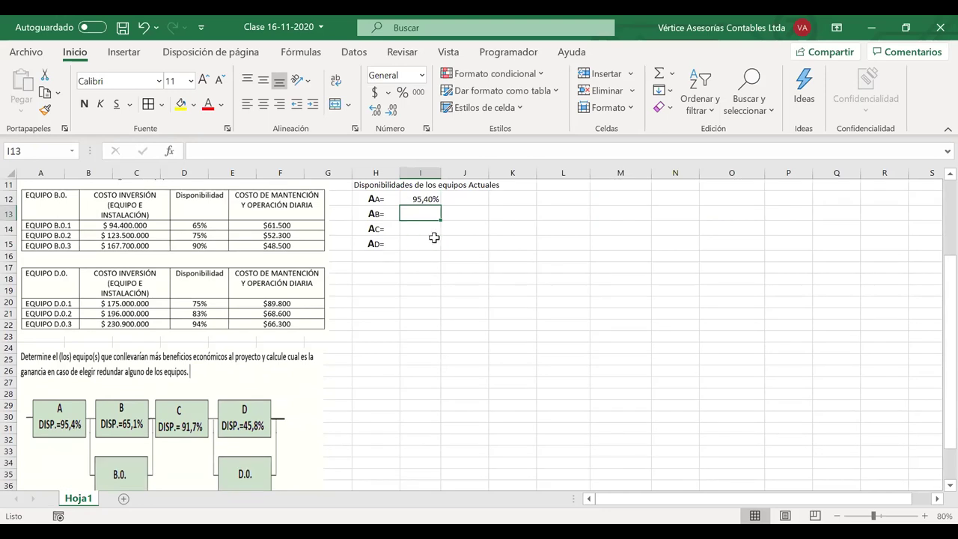
{"action": "type", "text": "65"}
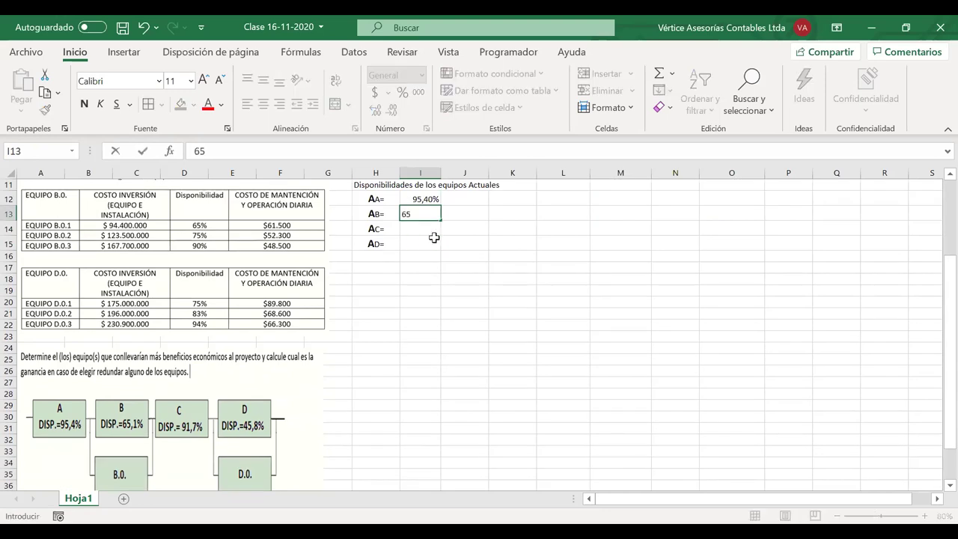
{"action": "type", "text": ",1"}
{"action": "key", "text": "Return"}
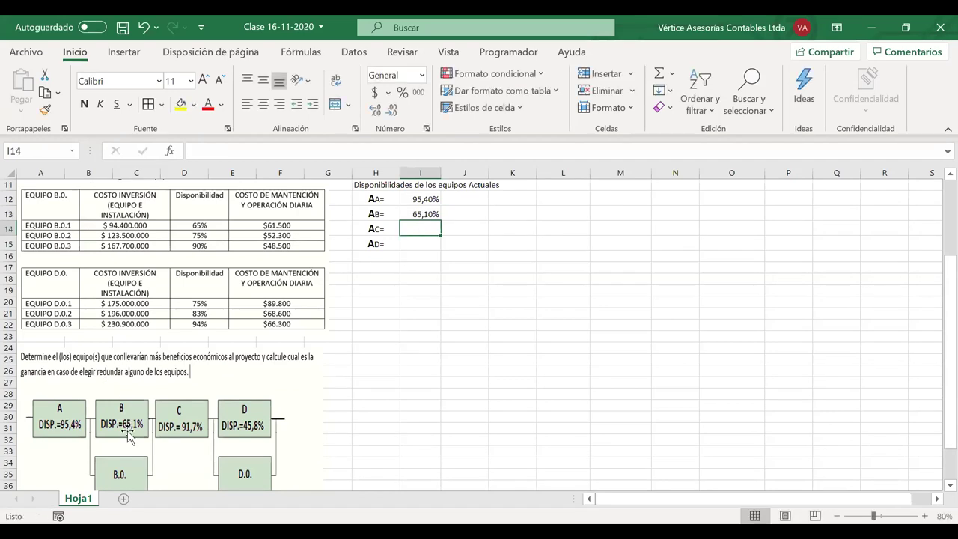
Step: Enter the availabilities of equipment C and D, 91,70% and 45,80%, in I14 and I15
{"action": "type", "text": "91,7"}
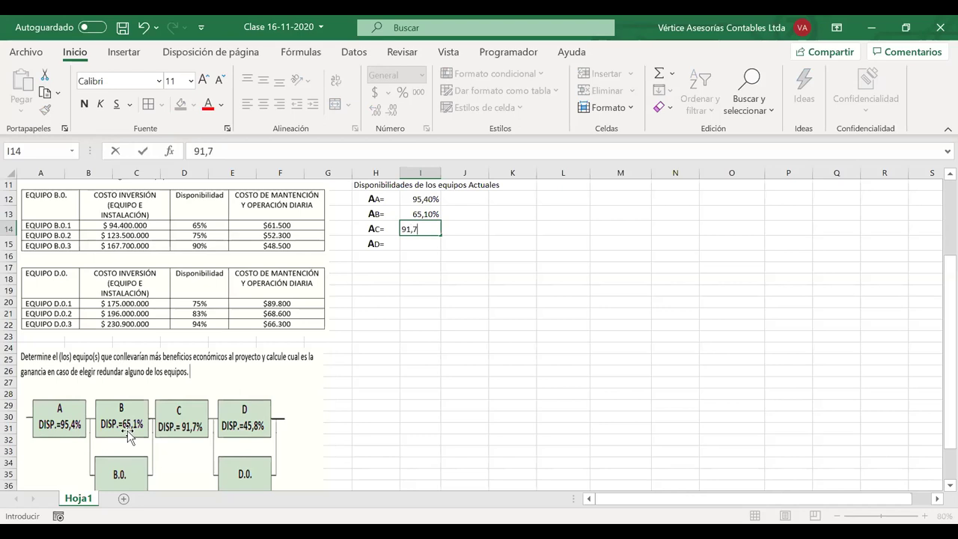
{"action": "type", "text": "%"}
{"action": "key", "text": "Return"}
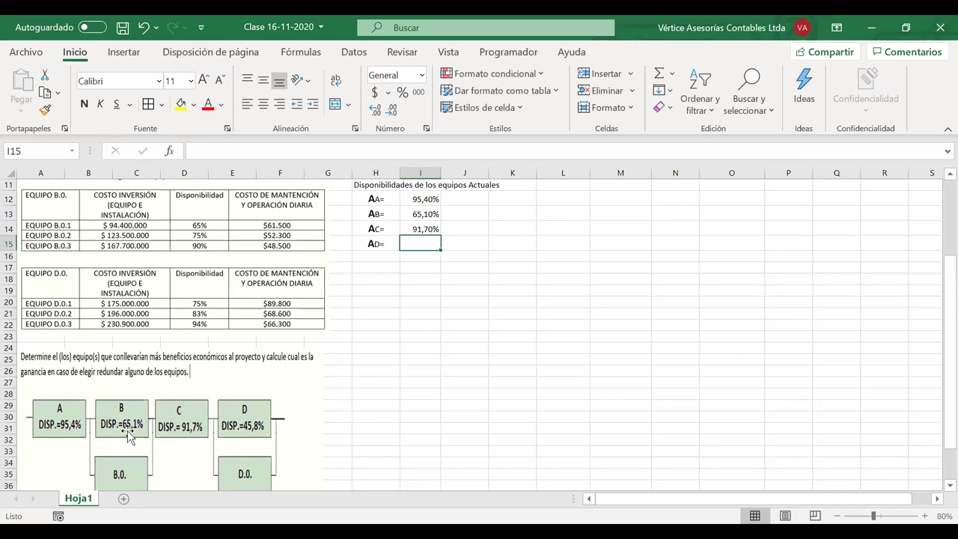
{"action": "type", "text": "45,"}
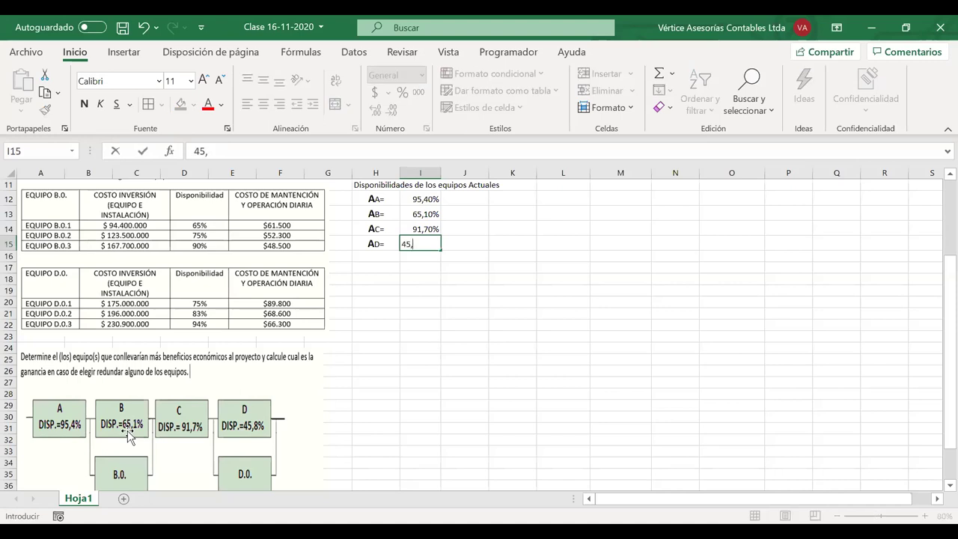
{"action": "type", "text": "8"}
{"action": "key", "text": "Return"}
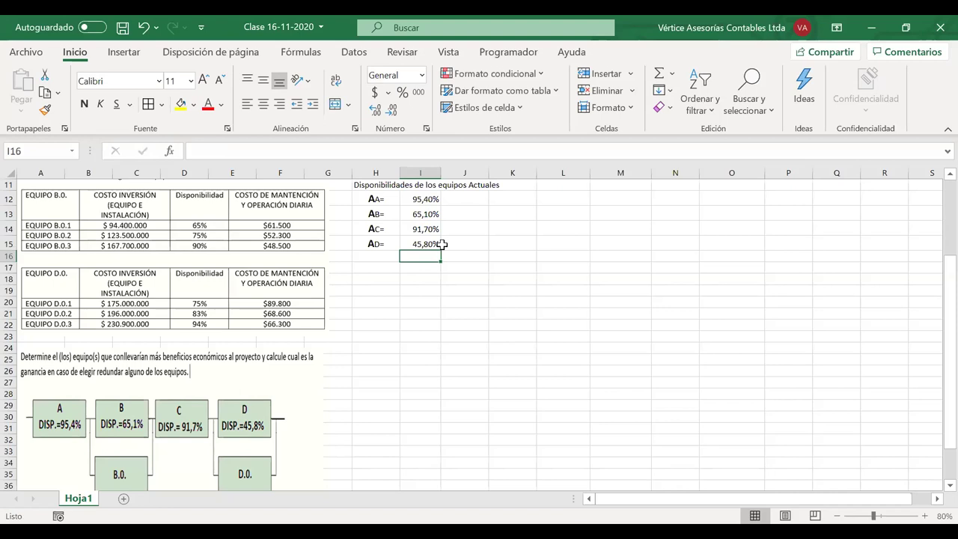
Step: Auto-fit the width of column L, which holds the equipment names of the option tables
{"action": "scroll", "coordinate": [442, 244], "scroll_direction": "up", "scroll_amount": 4}
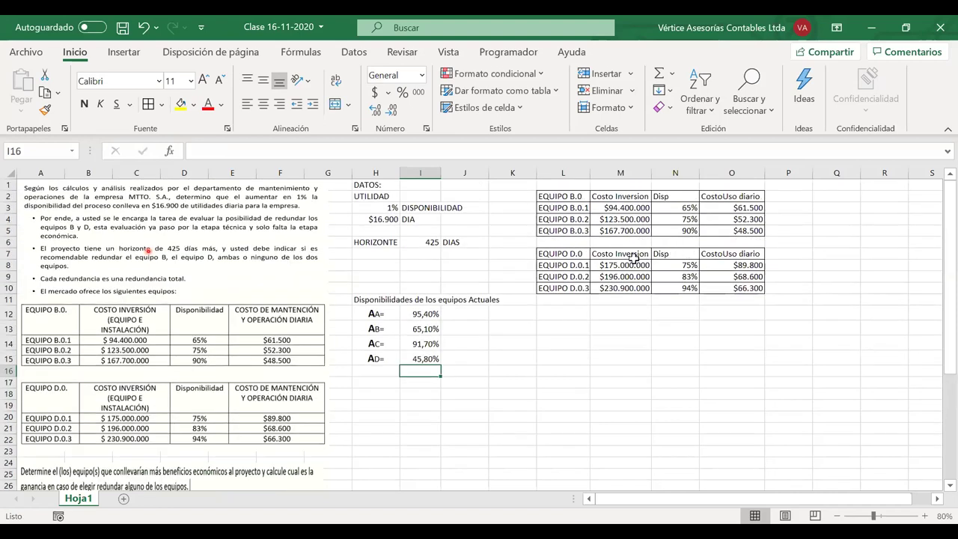
{"action": "left_click_drag", "start_coordinate": [620, 265], "coordinate": [614, 283]}
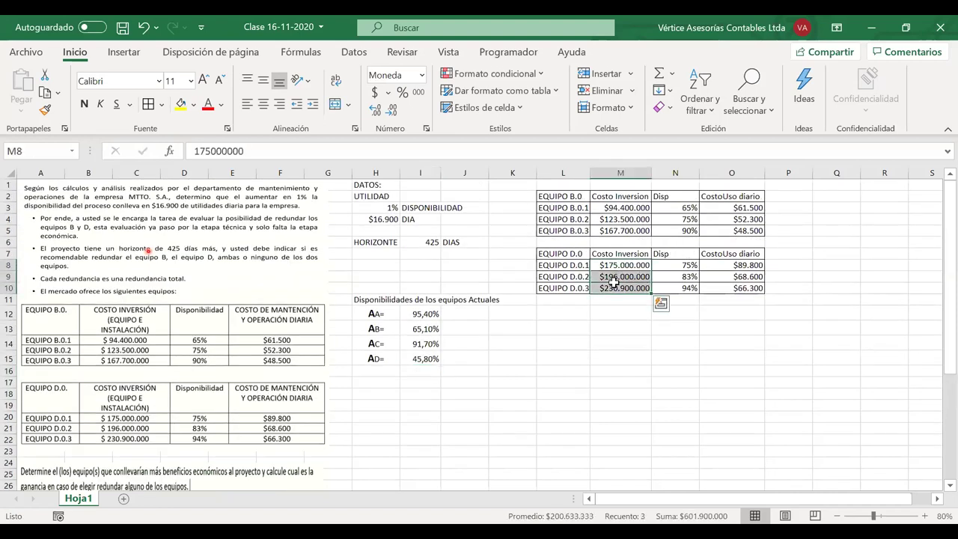
{"action": "double_click", "coordinate": [591, 171]}
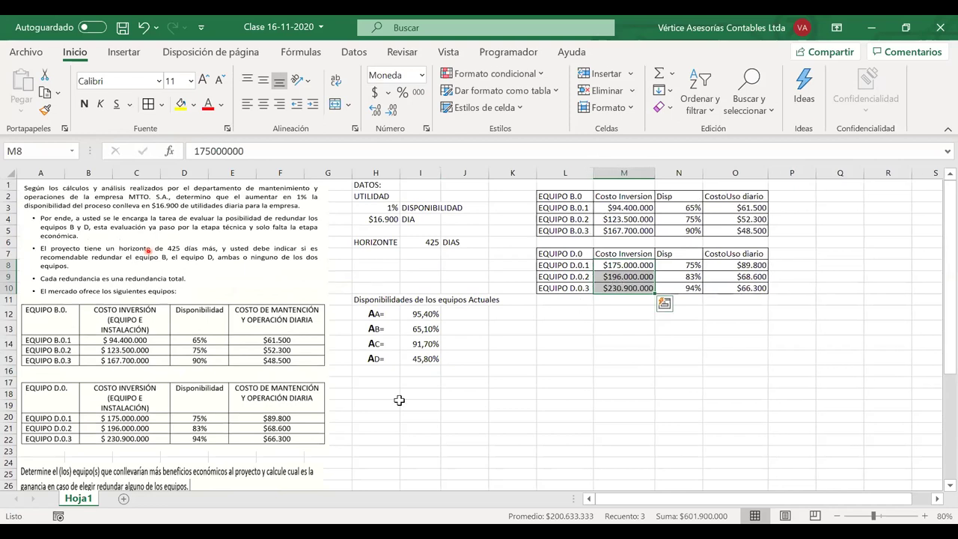
Step: Copy the label AD= from H15 down to H16 and change the copy to AS=, keeping the large bold A
{"action": "left_click", "coordinate": [397, 396]}
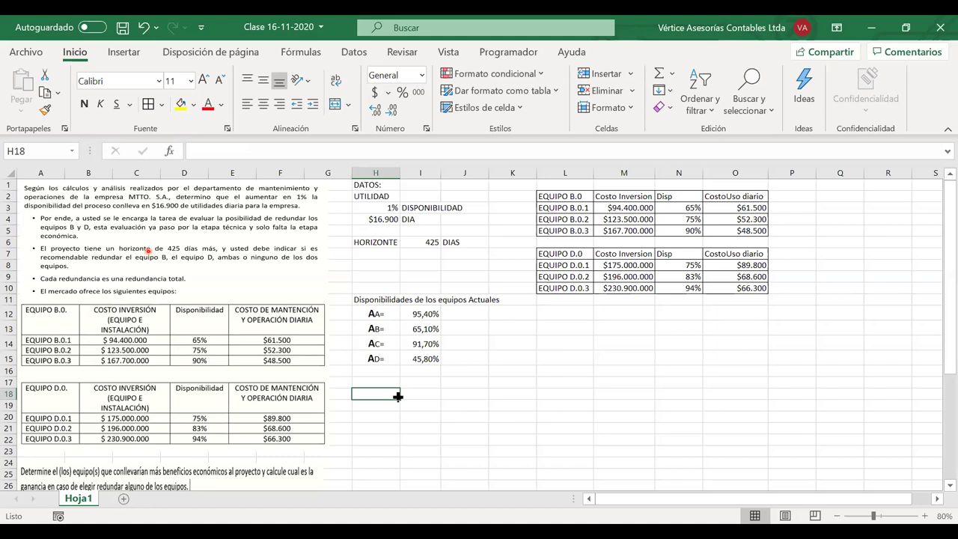
{"action": "left_click", "coordinate": [395, 360]}
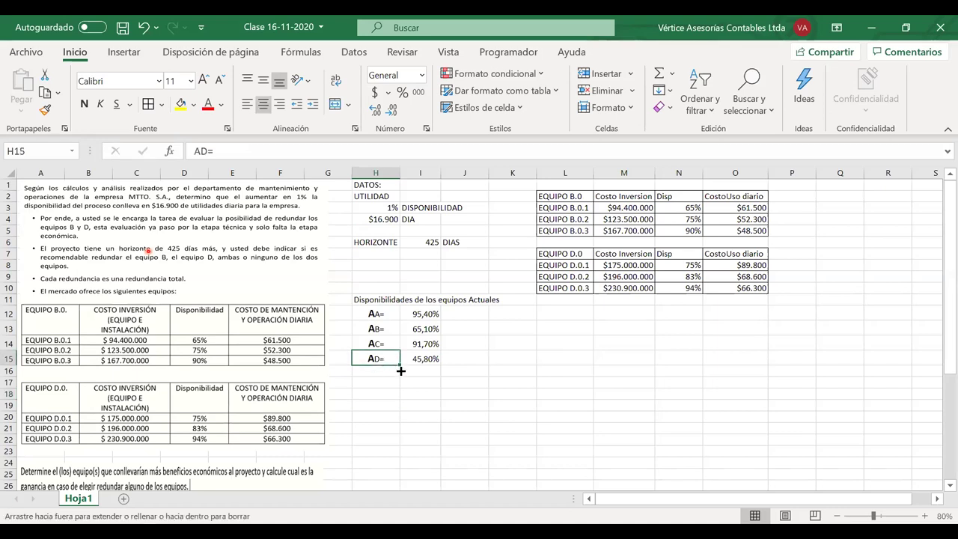
{"action": "left_click_drag", "start_coordinate": [400, 367], "coordinate": [400, 378]}
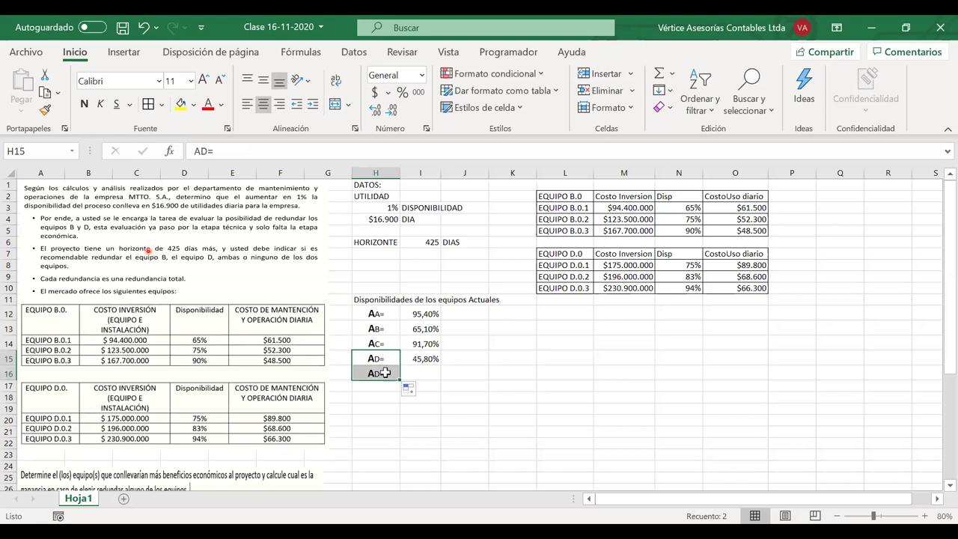
{"action": "double_click", "coordinate": [379, 374]}
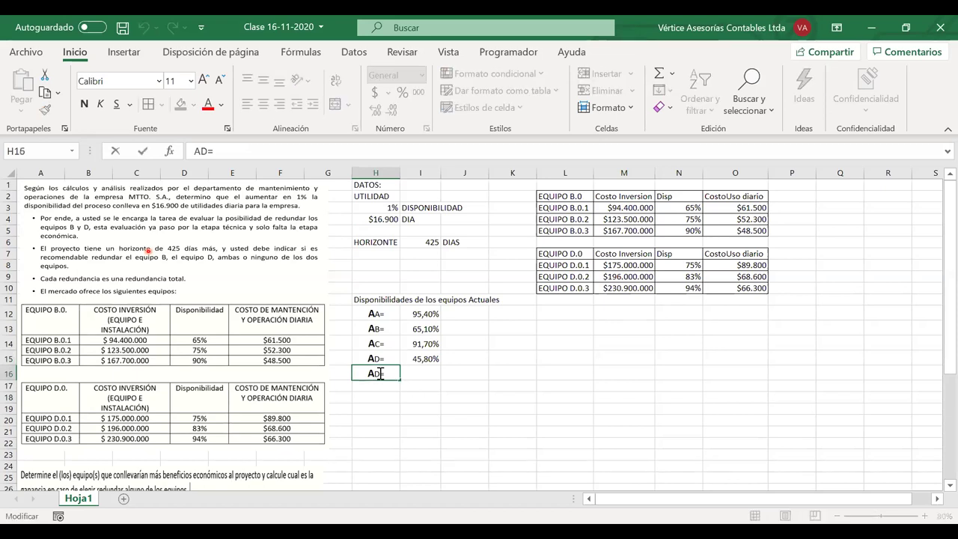
{"action": "key", "text": "BackSpace"}
{"action": "type", "text": "S"}
{"action": "left_click", "coordinate": [381, 373]}
{"action": "key", "text": "BackSpace"}
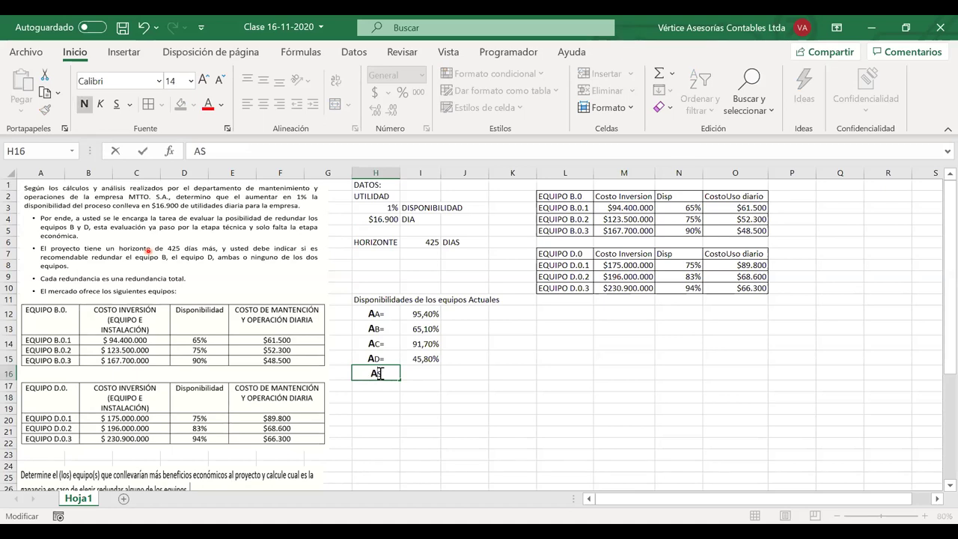
{"action": "type", "text": "="}
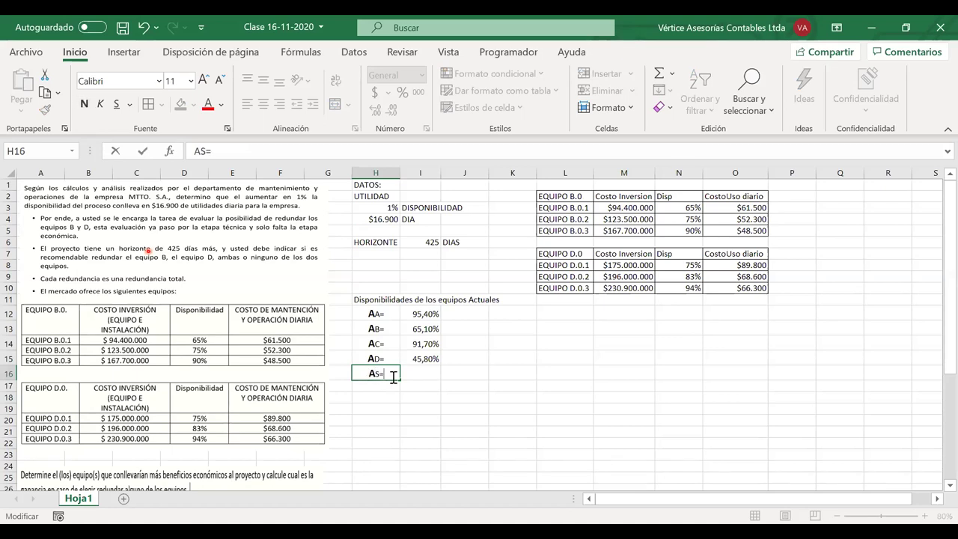
{"action": "key", "text": "Return"}
Step: Fill H16:I16 with yellow and put borders around both cells
{"action": "left_click_drag", "start_coordinate": [381, 373], "coordinate": [433, 374]}
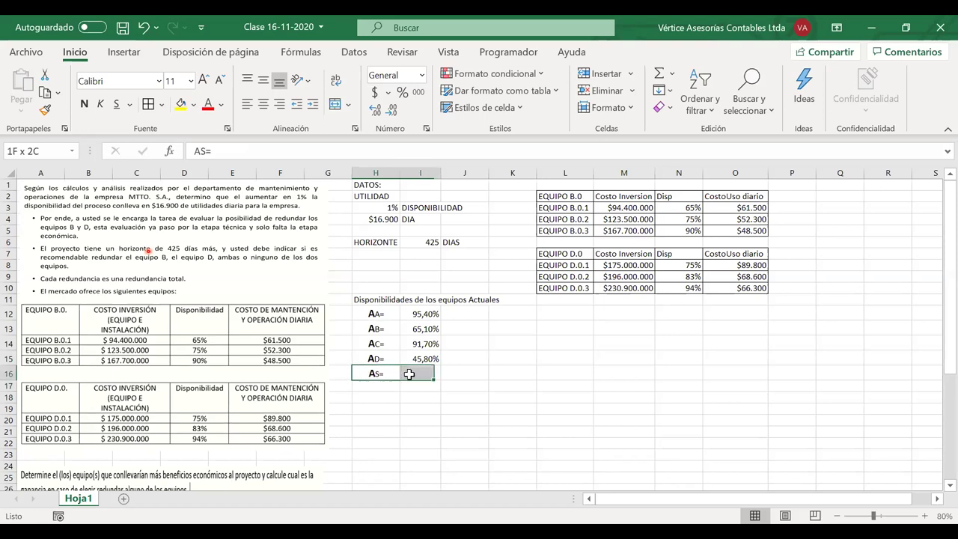
{"action": "left_click", "coordinate": [180, 104]}
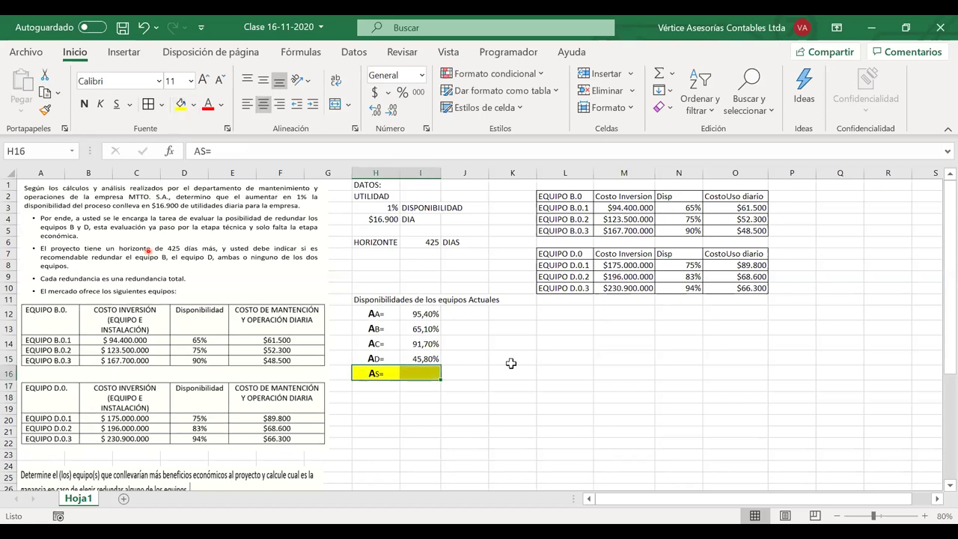
{"action": "left_click", "coordinate": [449, 394]}
{"action": "left_click_drag", "start_coordinate": [417, 374], "coordinate": [387, 372]}
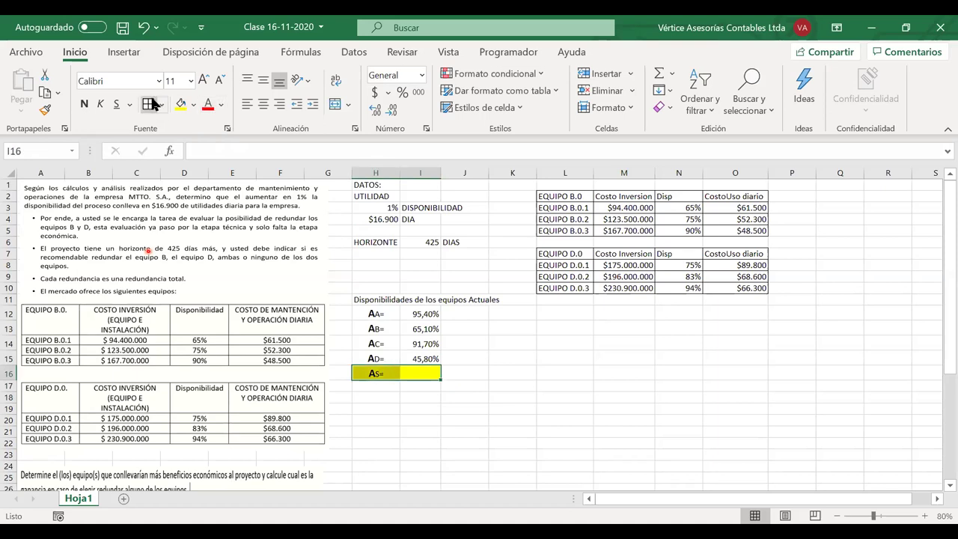
{"action": "left_click_drag", "start_coordinate": [358, 411], "coordinate": [417, 423]}
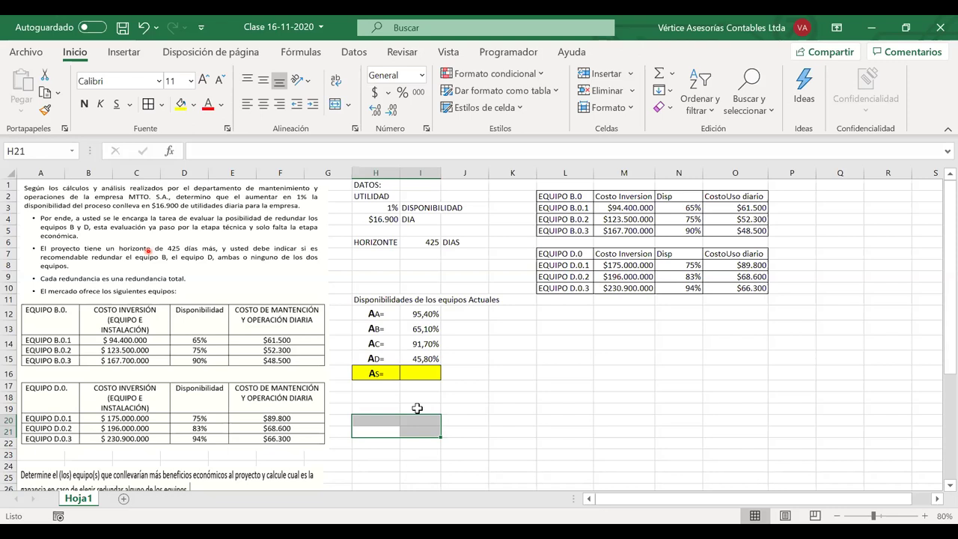
Step: Calculate the system availability in I16 as the product of the four equipment availabilities with =PRODUCTO(I12:I15)
{"action": "left_click", "coordinate": [421, 377]}
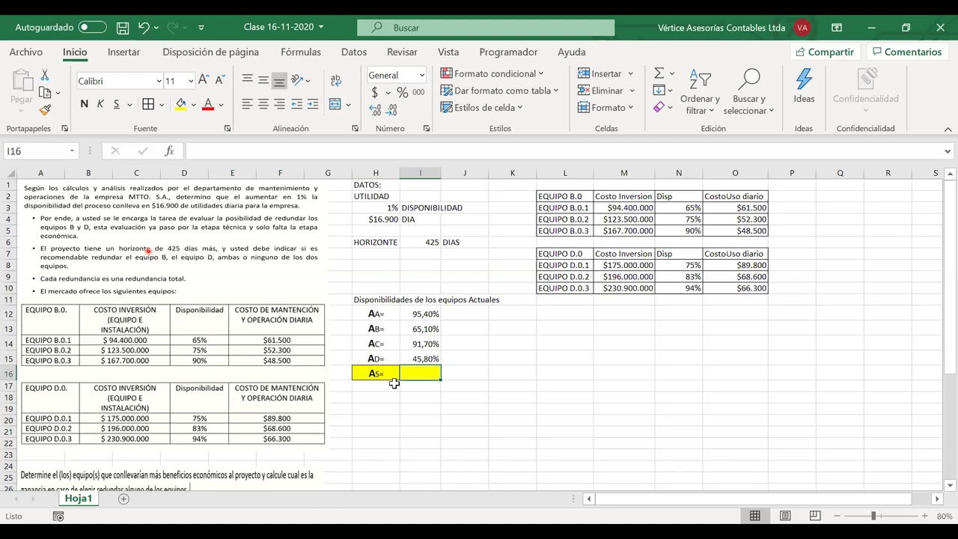
{"action": "scroll", "coordinate": [393, 383], "scroll_direction": "down", "scroll_amount": 1}
{"action": "scroll", "coordinate": [394, 383], "scroll_direction": "down", "scroll_amount": 4}
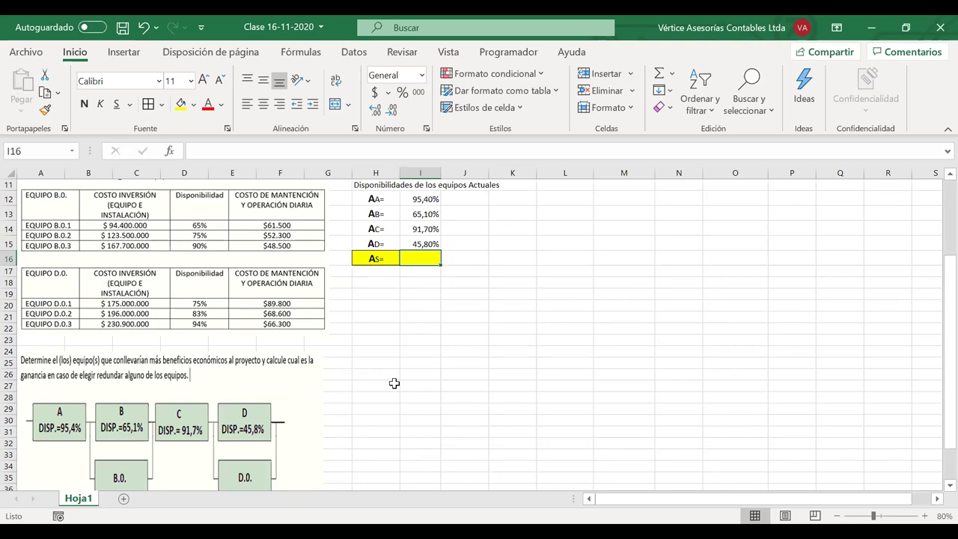
{"action": "type", "text": "="}
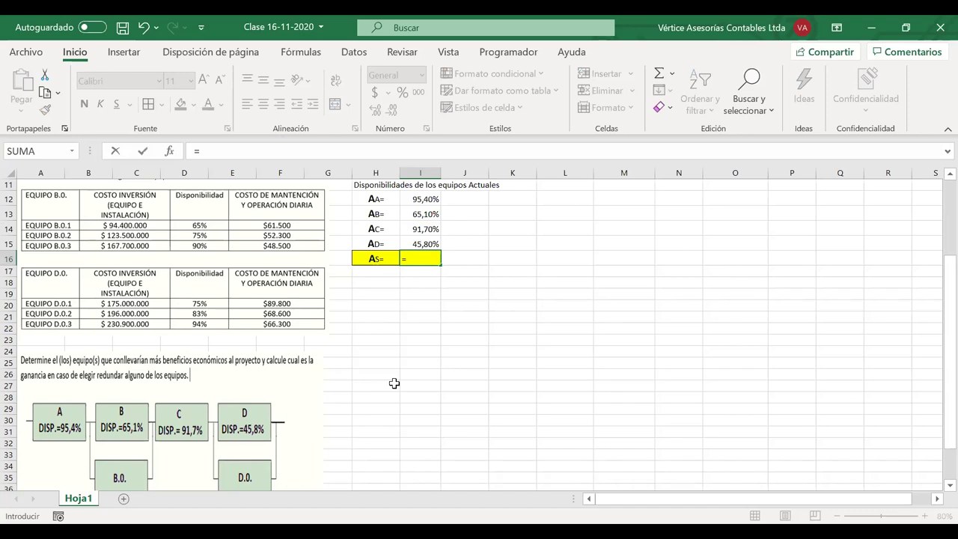
{"action": "type", "text": "produc"}
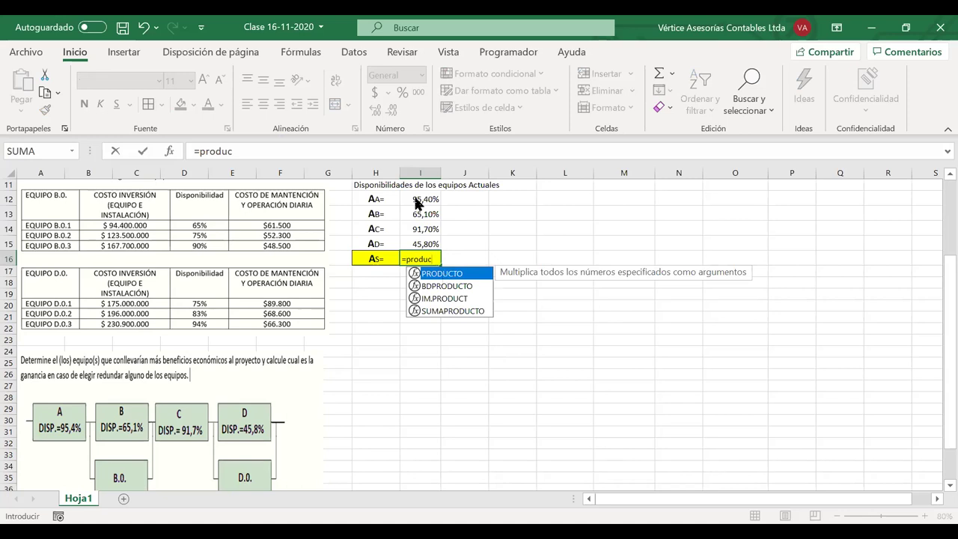
{"action": "key", "text": "Tab"}
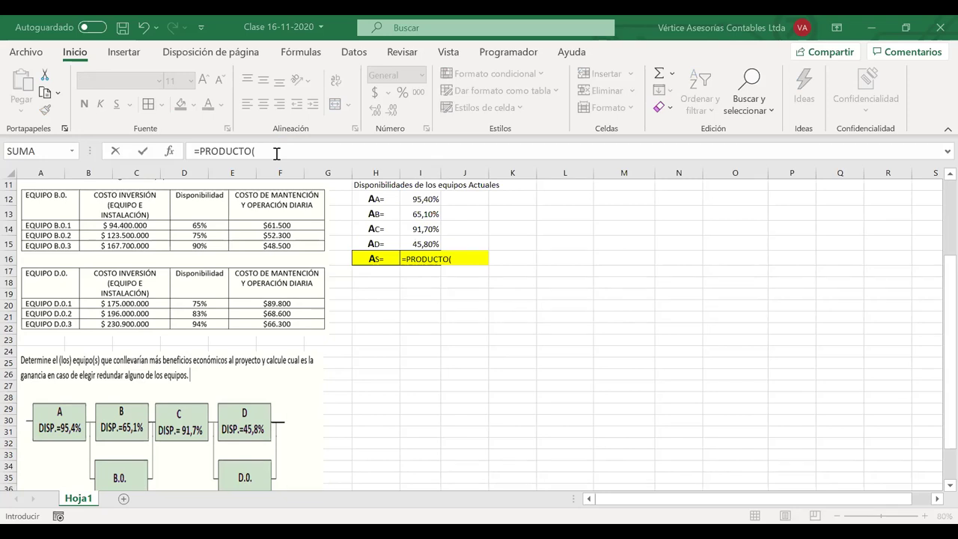
{"action": "type", "text": "re"}
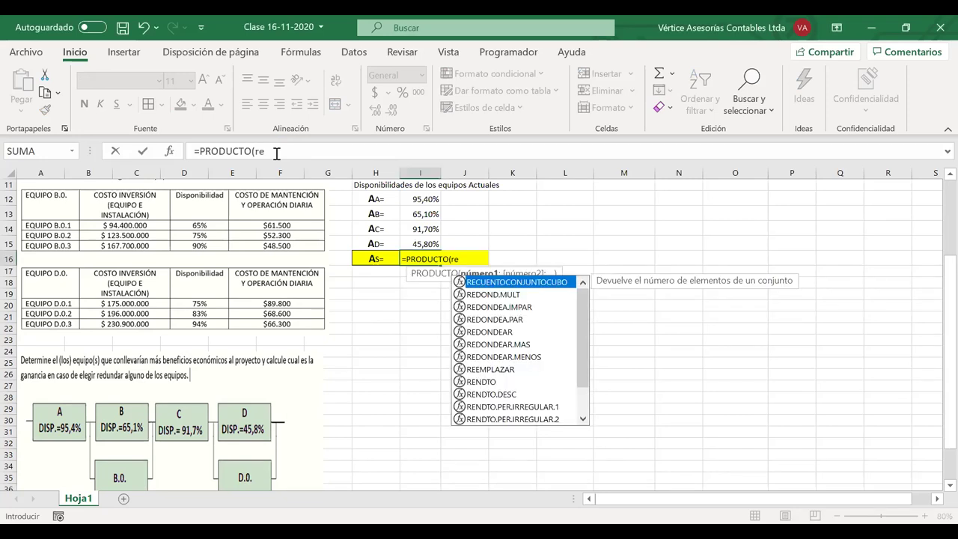
{"action": "key", "text": "BackSpace"}
{"action": "key", "text": "BackSpace"}
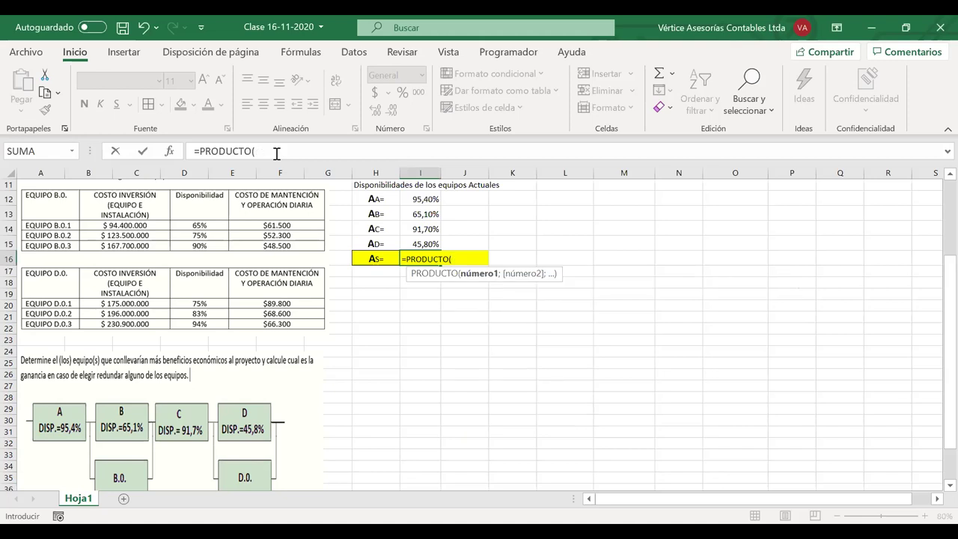
{"action": "type", "text": "I"}
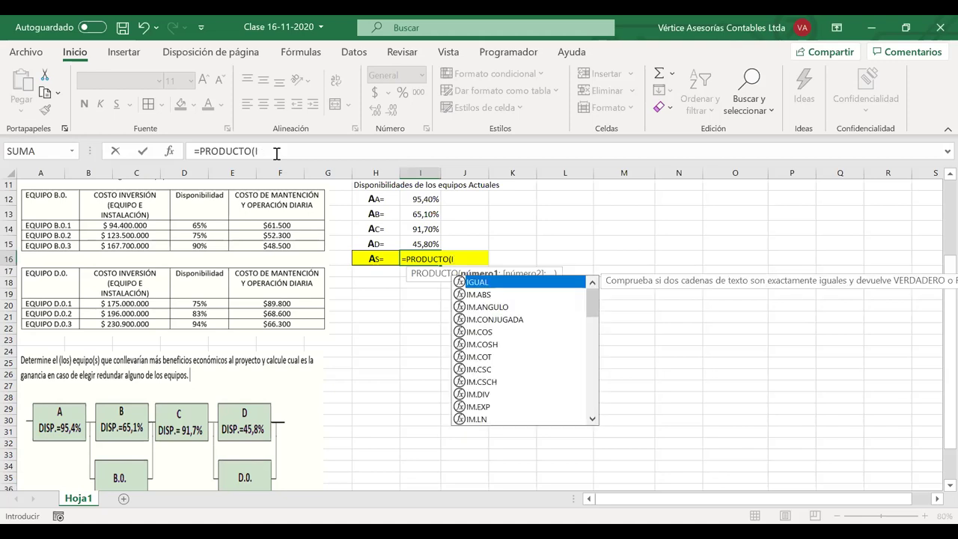
{"action": "type", "text": "12"}
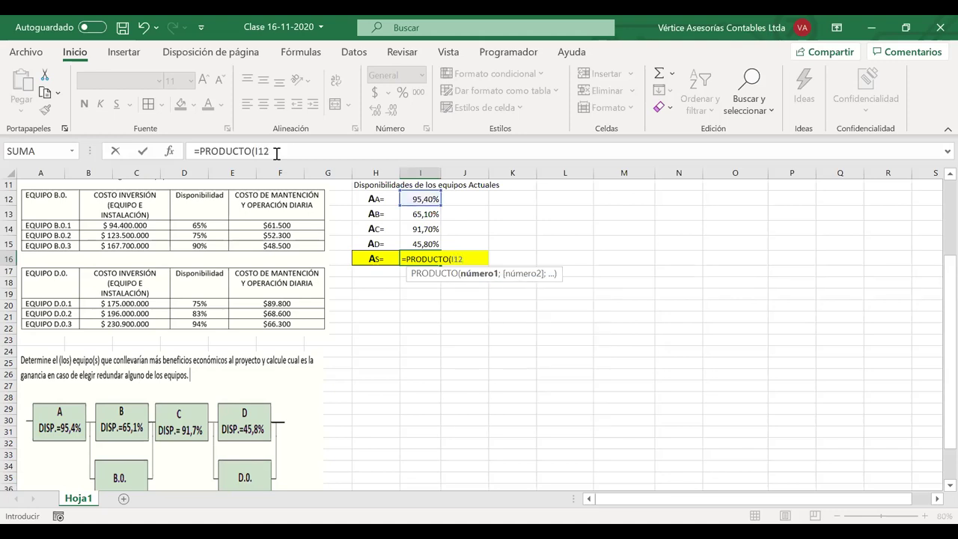
{"action": "type", "text": ";"}
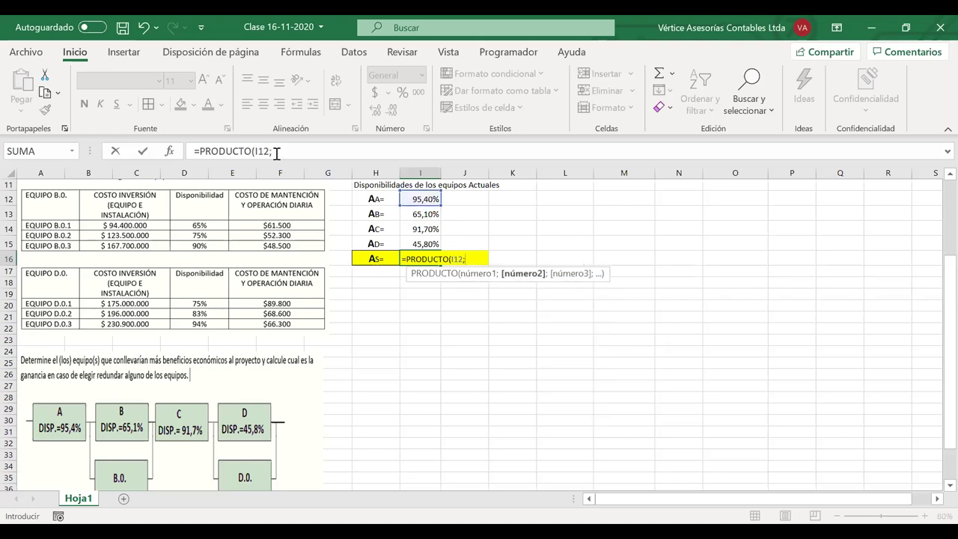
{"action": "key", "text": "BackSpace"}
{"action": "type", "text": ":"}
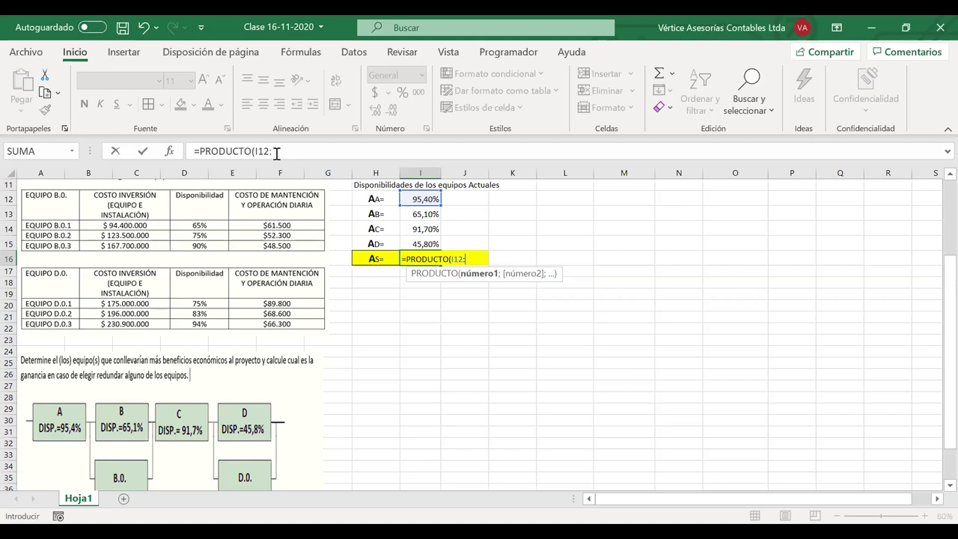
{"action": "type", "text": "I"}
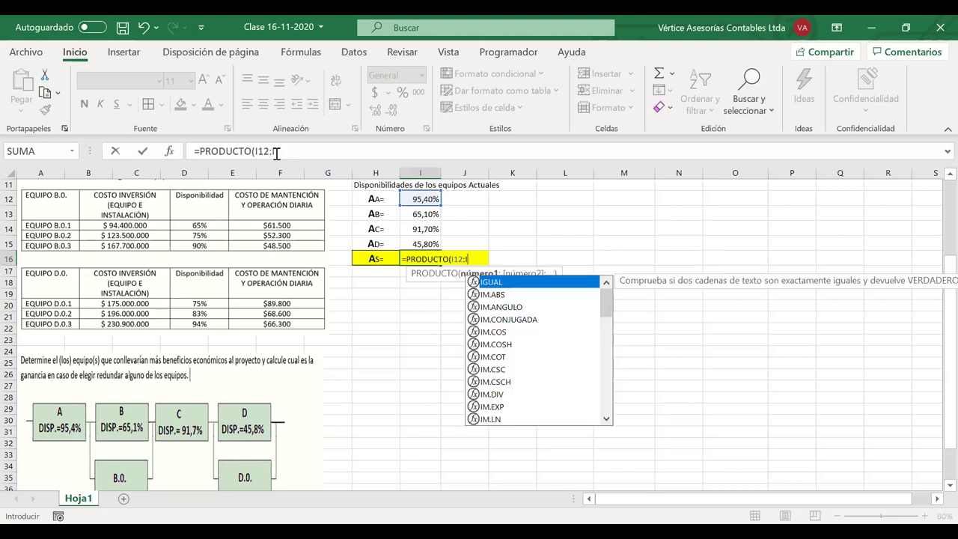
{"action": "type", "text": "15"}
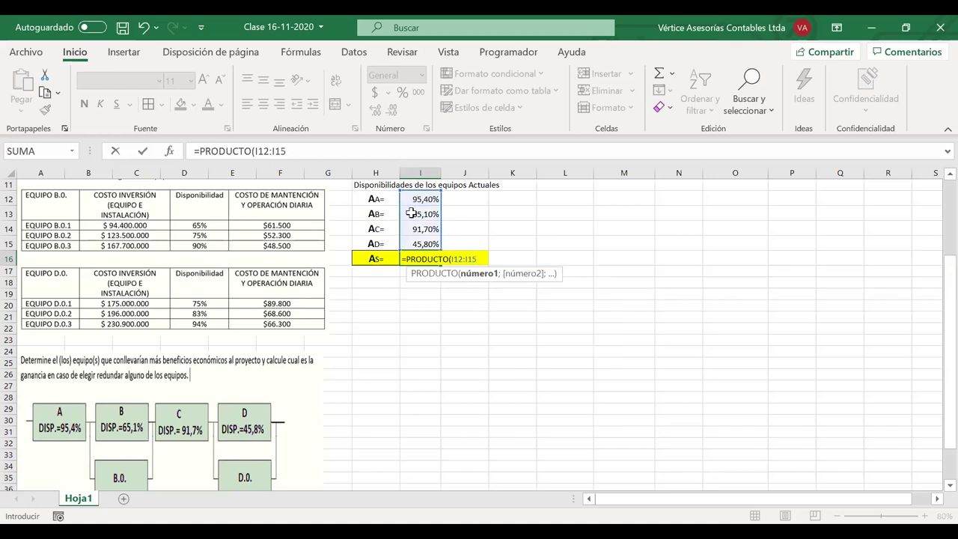
{"action": "type", "text": ")"}
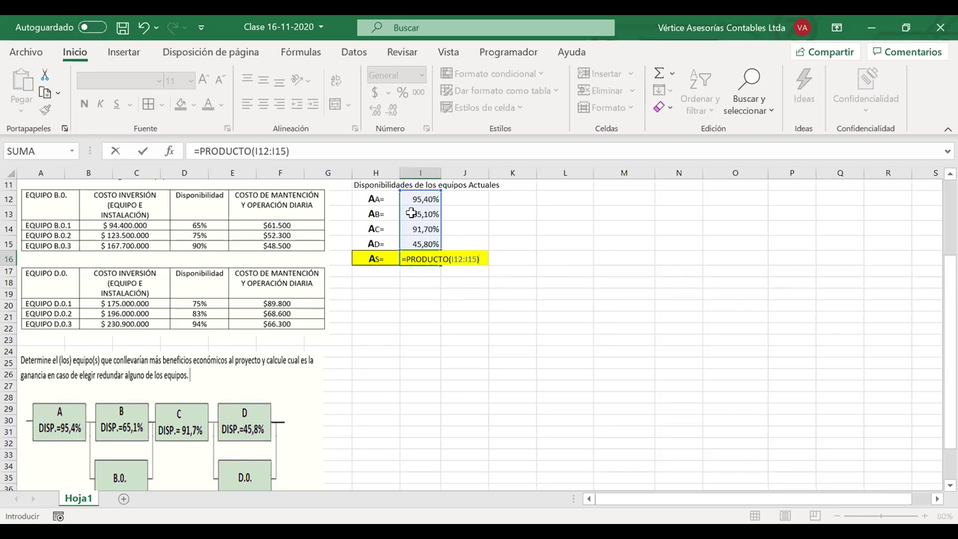
{"action": "key", "text": "Return"}
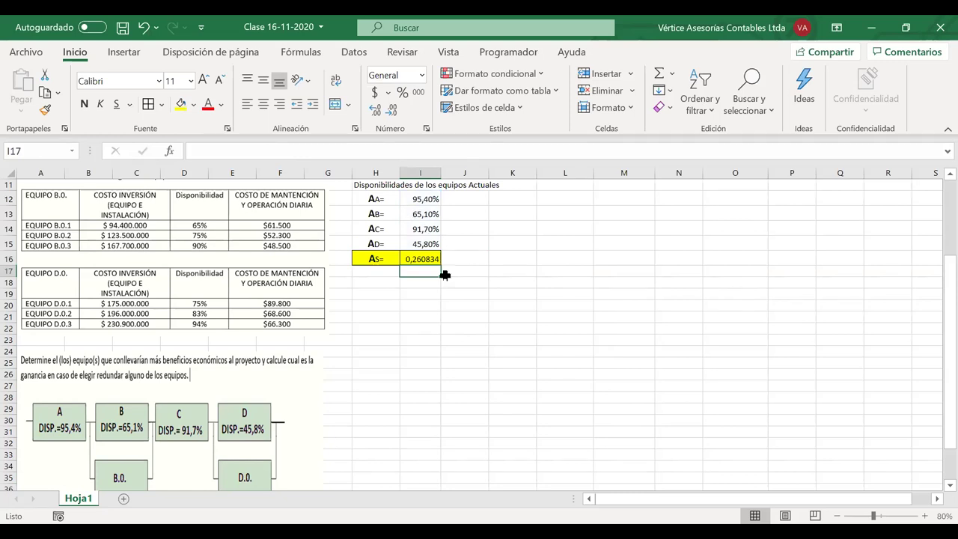
Step: Format the system availability in I16 as a percentage with two decimals
{"action": "left_click", "coordinate": [425, 259]}
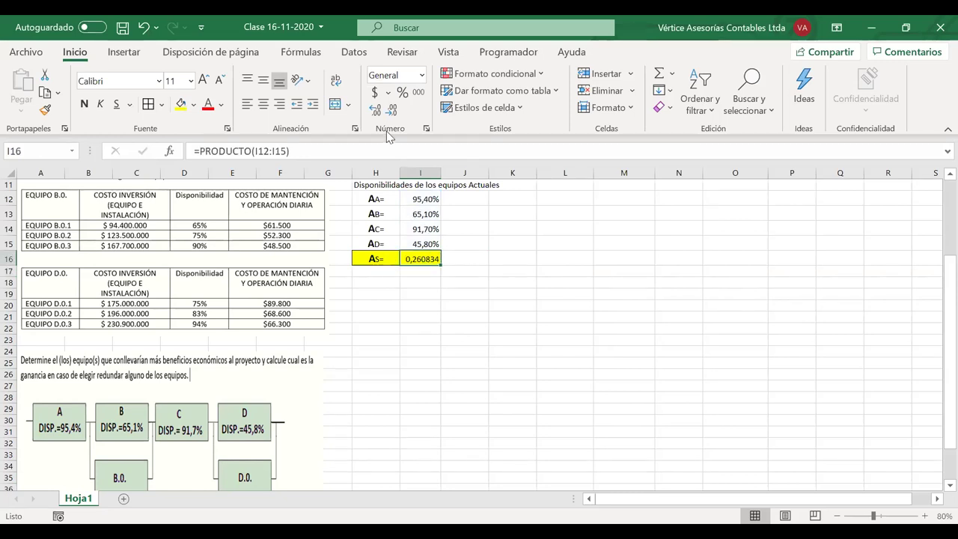
{"action": "left_click", "coordinate": [402, 90]}
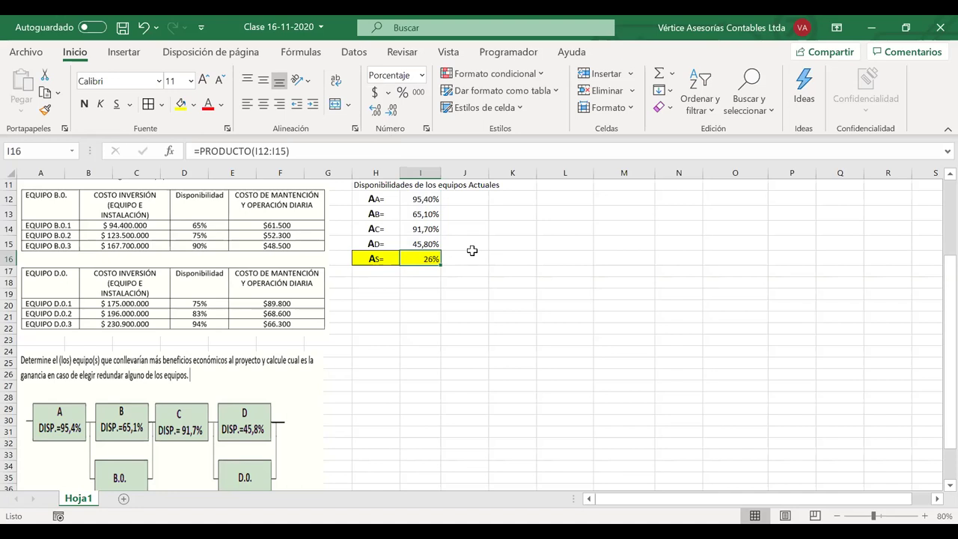
{"action": "left_click", "coordinate": [373, 111]}
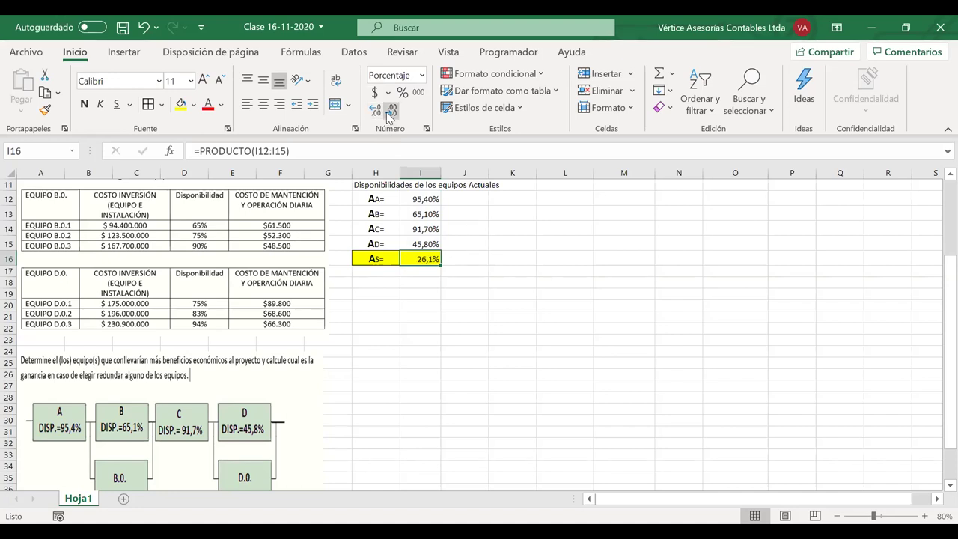
{"action": "left_click", "coordinate": [373, 111]}
{"action": "left_click", "coordinate": [520, 268]}
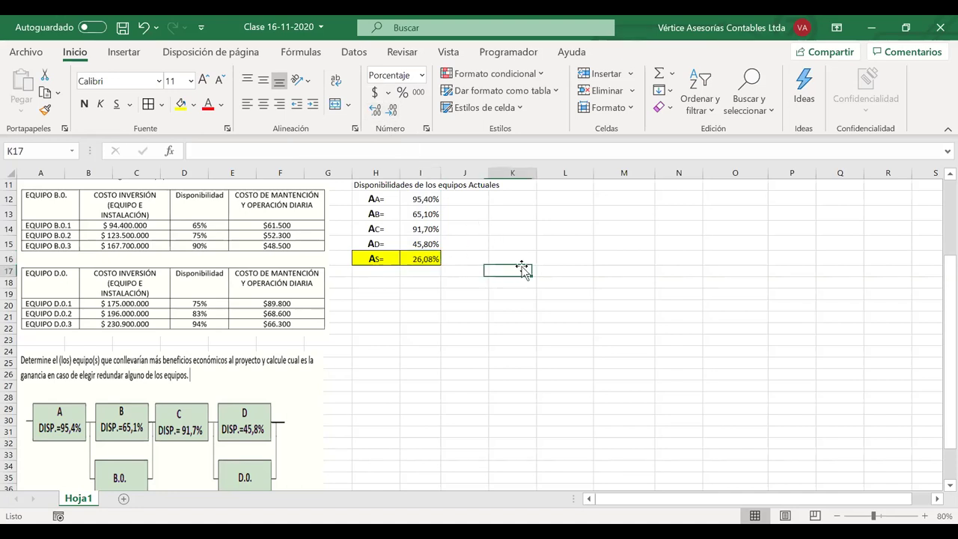
Step: Label the system availability as Actual in J16
{"action": "left_click", "coordinate": [471, 261]}
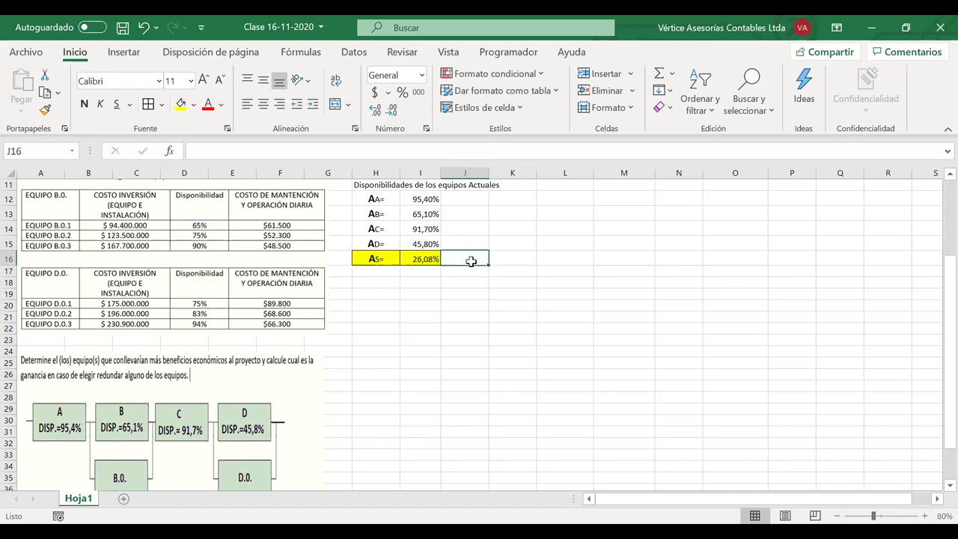
{"action": "type", "text": "Actual"}
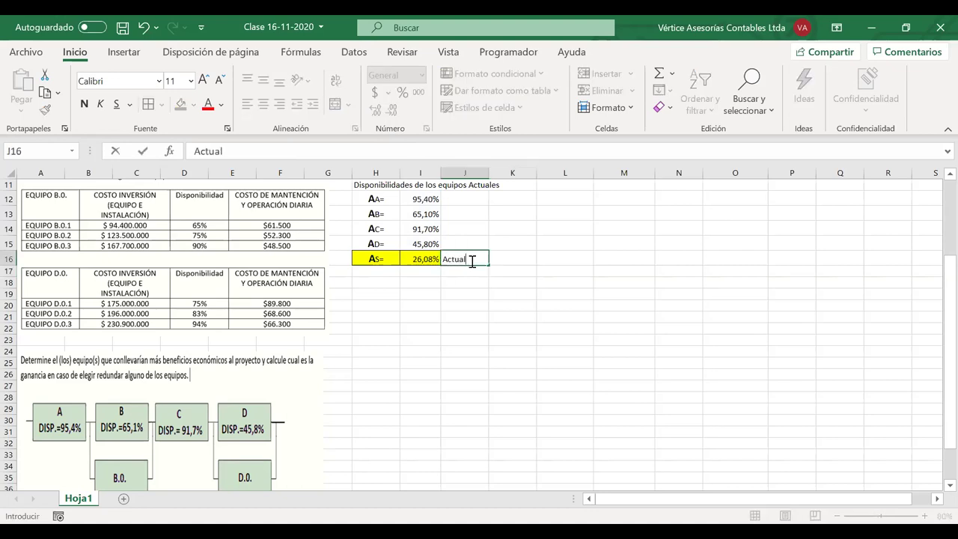
{"action": "left_click", "coordinate": [519, 285]}
{"action": "scroll", "coordinate": [519, 285], "scroll_direction": "up", "scroll_amount": 3}
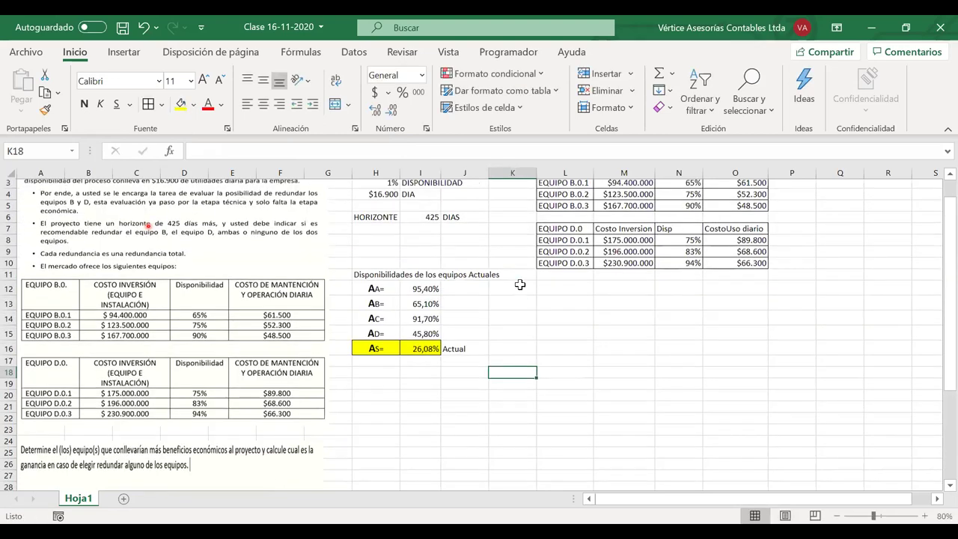
{"action": "scroll", "coordinate": [520, 285], "scroll_direction": "up", "scroll_amount": 1}
Step: Test an availability of 90% for equipment D in I15 and undo the change
{"action": "left_click", "coordinate": [418, 372]}
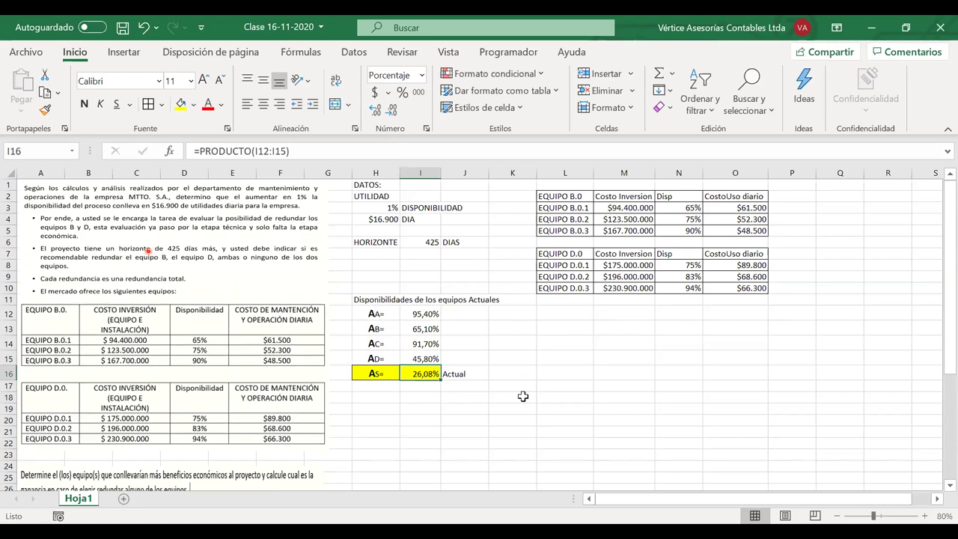
{"action": "left_click", "coordinate": [425, 358]}
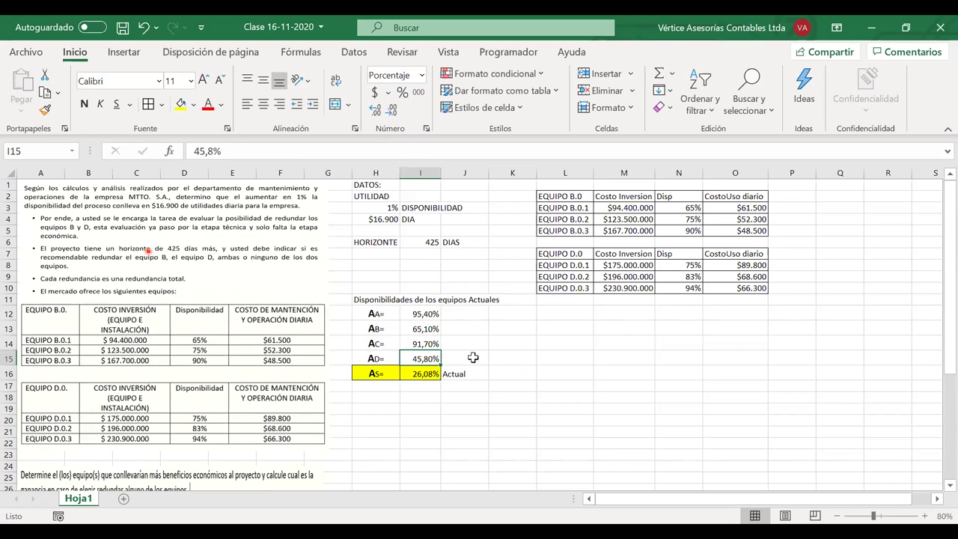
{"action": "type", "text": "90"}
{"action": "key", "text": "Return"}
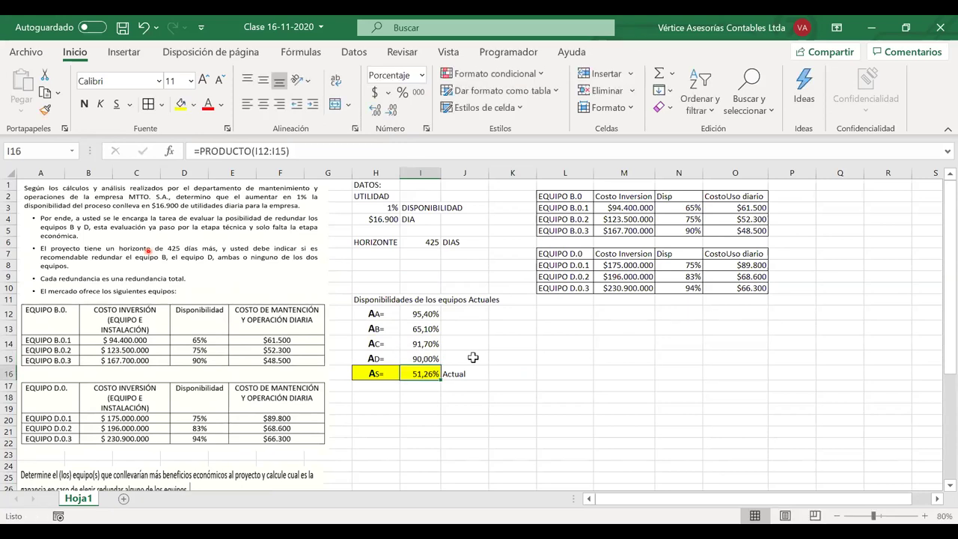
{"action": "key", "text": "ctrl+z"}
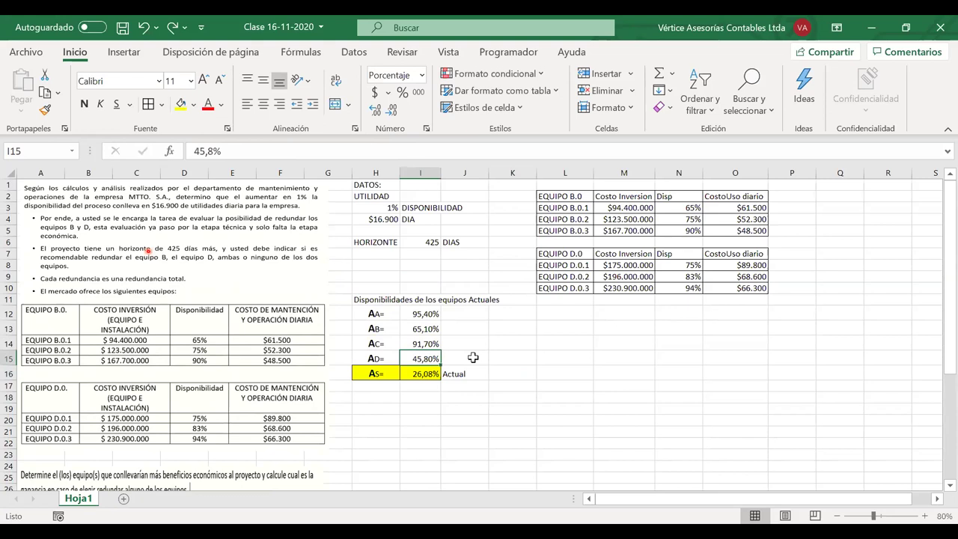
{"action": "left_click", "coordinate": [548, 356]}
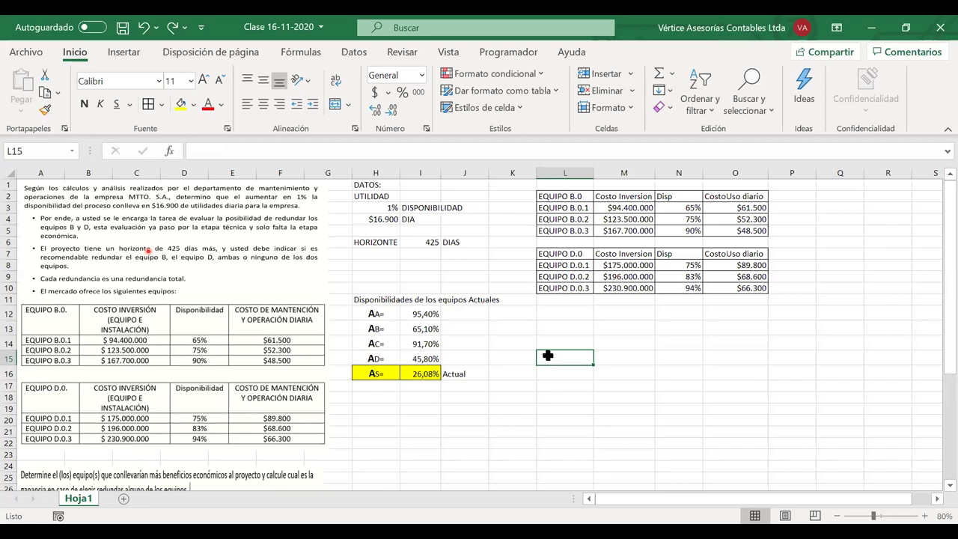
Step: Enter the heading Equipo B in H18 and format it bold, size 14 and centred, with a green fill
{"action": "left_click", "coordinate": [390, 399]}
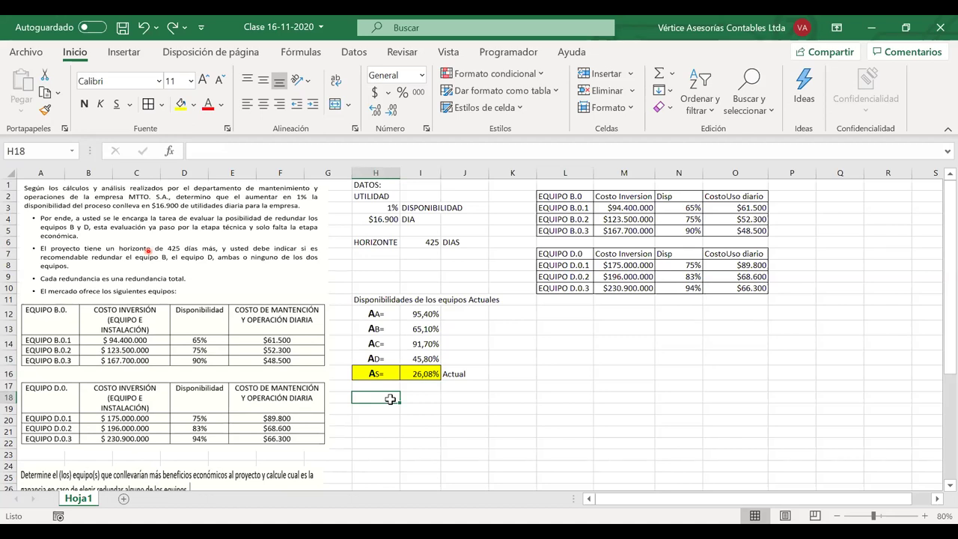
{"action": "type", "text": "Equipi"}
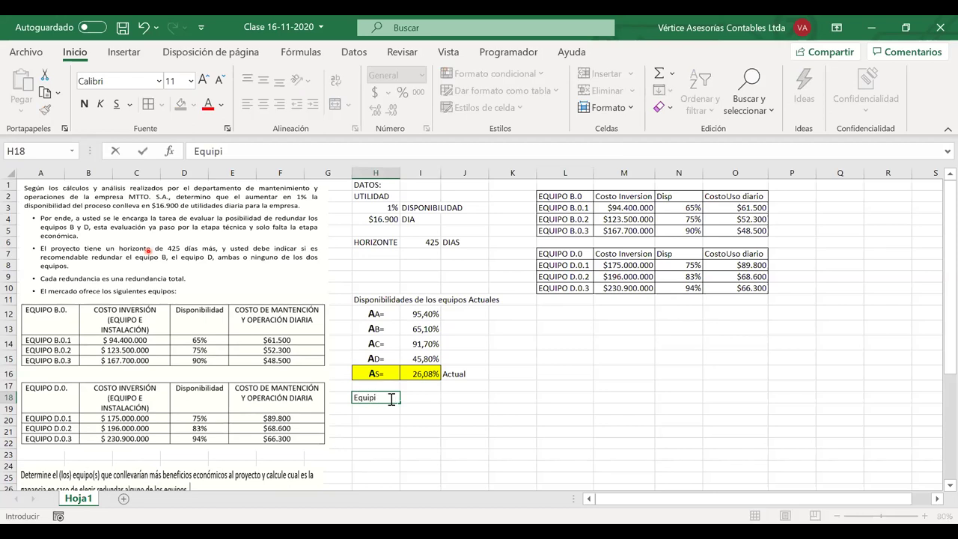
{"action": "key", "text": "BackSpace"}
{"action": "type", "text": "o B"}
{"action": "key", "text": "Return"}
{"action": "left_click", "coordinate": [390, 399]}
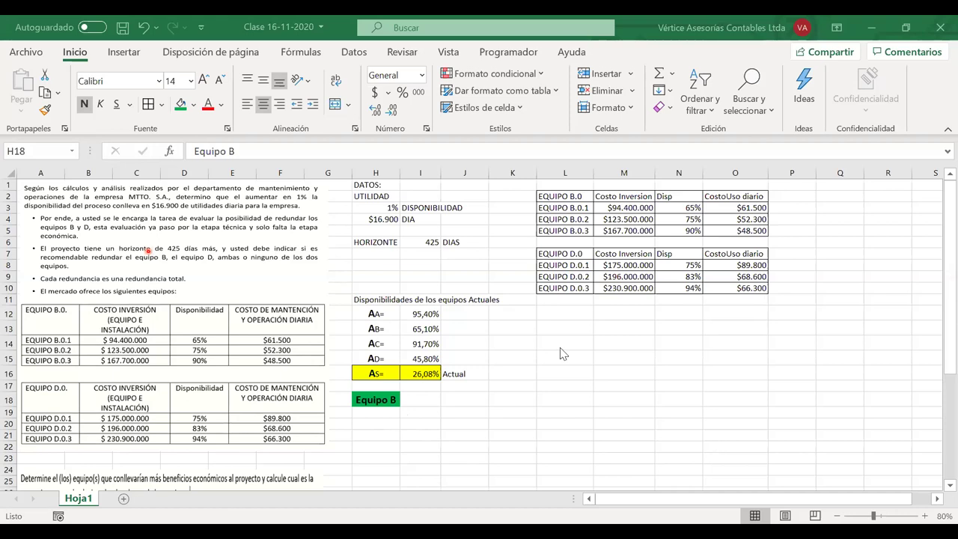
Step: Enter the label Equipo B.0.1= in H19 and widen column H slightly to fit it
{"action": "double_click", "coordinate": [423, 408]}
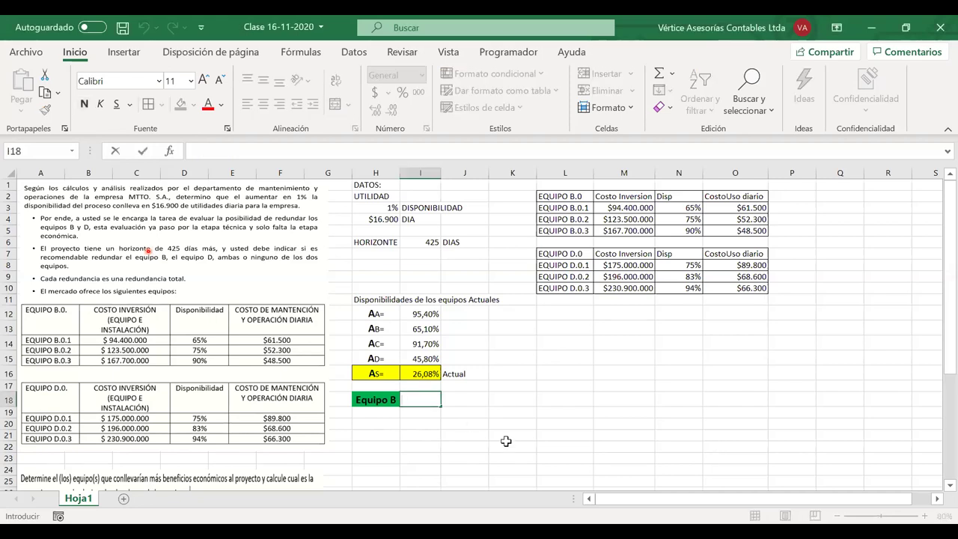
{"action": "key", "text": "Return"}
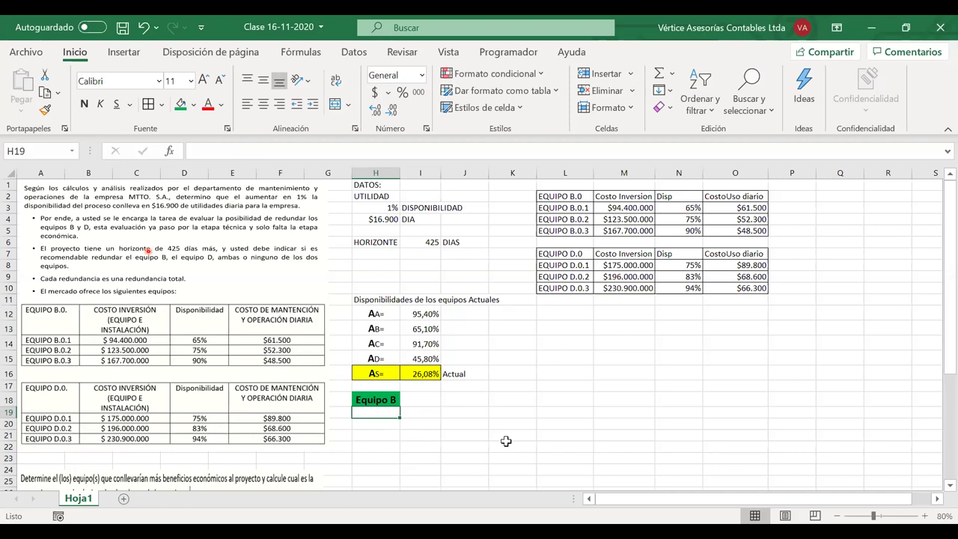
{"action": "type", "text": "Equipo B"}
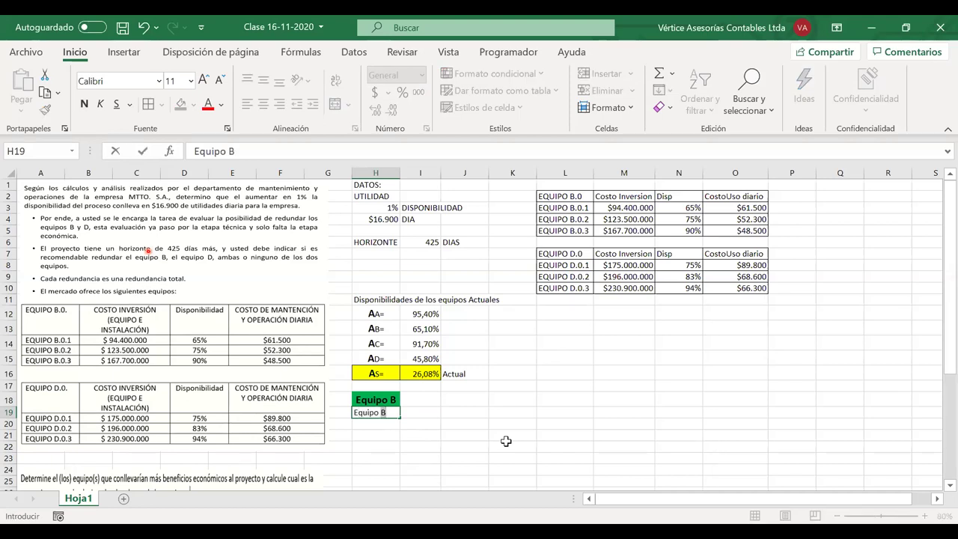
{"action": "type", "text": ".0.1="}
{"action": "key", "text": "Return"}
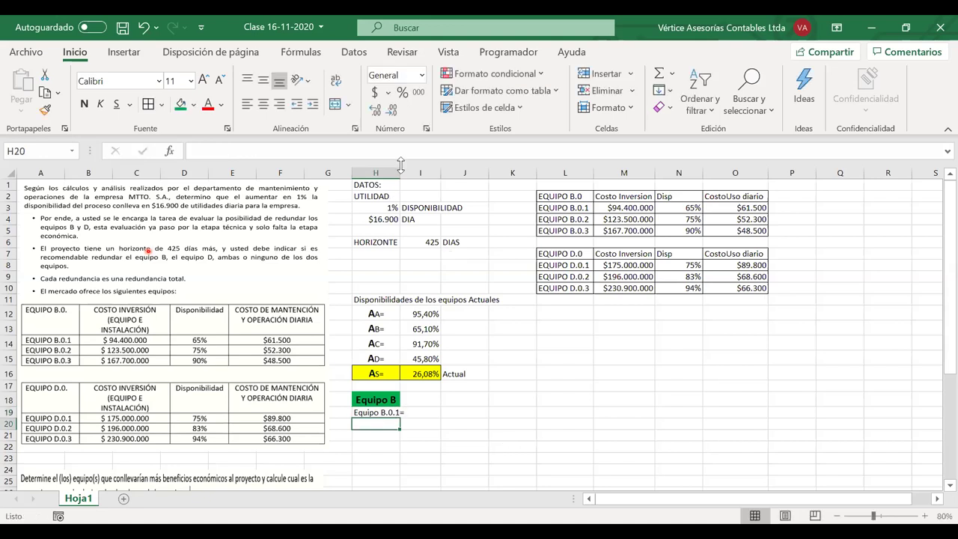
{"action": "left_click_drag", "start_coordinate": [400, 170], "coordinate": [408, 170]}
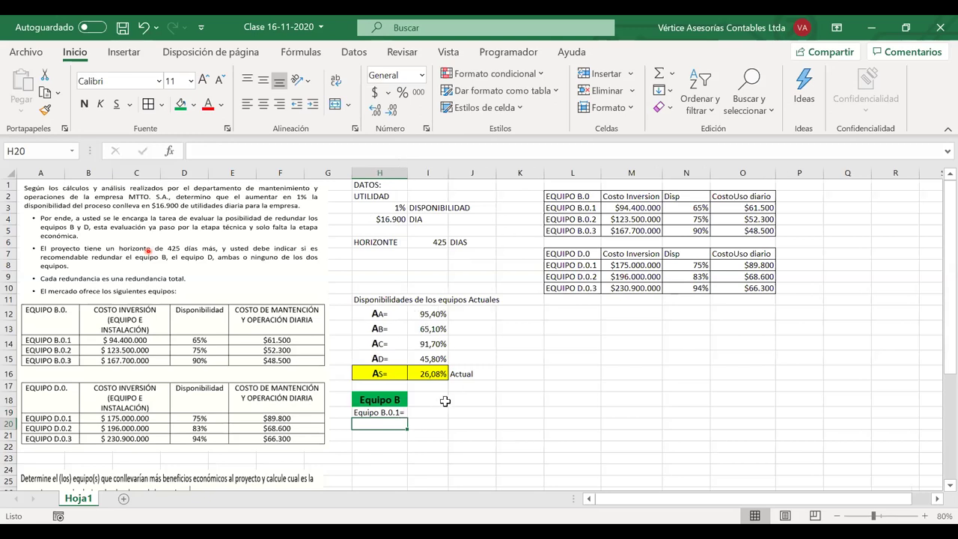
Step: Link I19 to the availability of Equipo B.0.1 in N3 of the equipment B table
{"action": "left_click", "coordinate": [432, 410]}
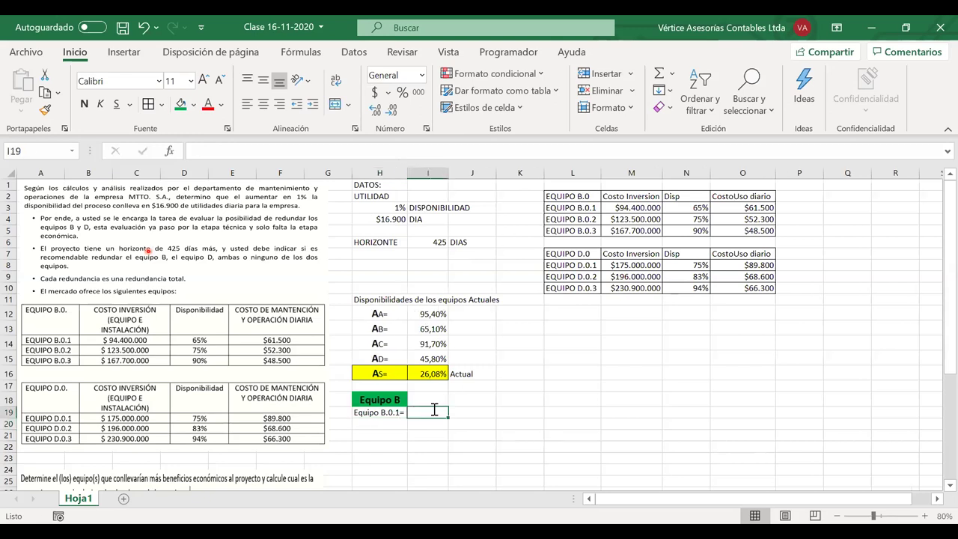
{"action": "type", "text": "="}
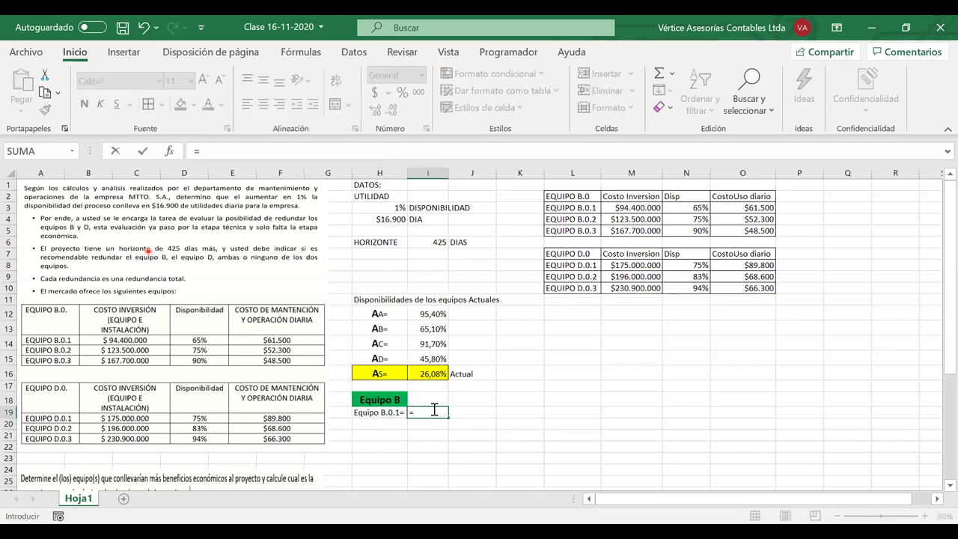
{"action": "left_click", "coordinate": [679, 208]}
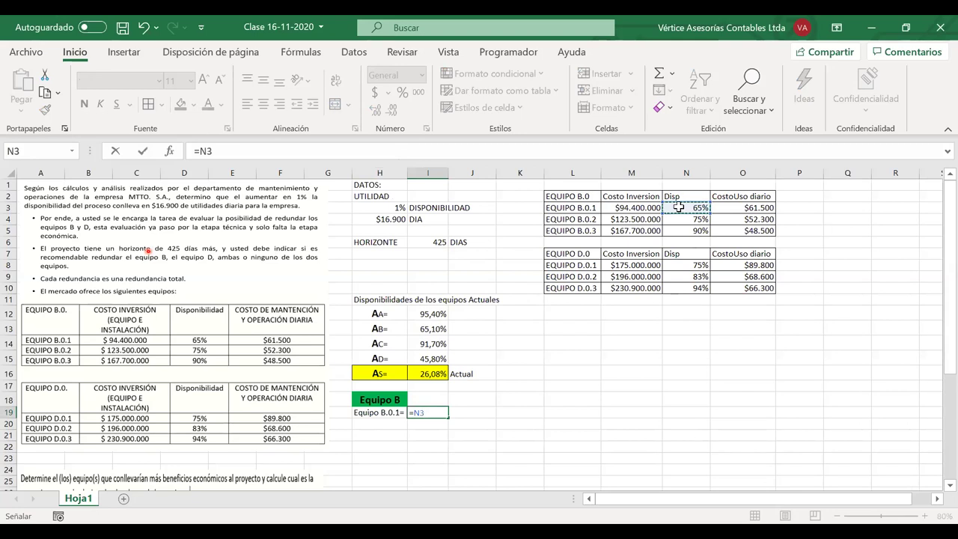
{"action": "key", "text": "Return"}
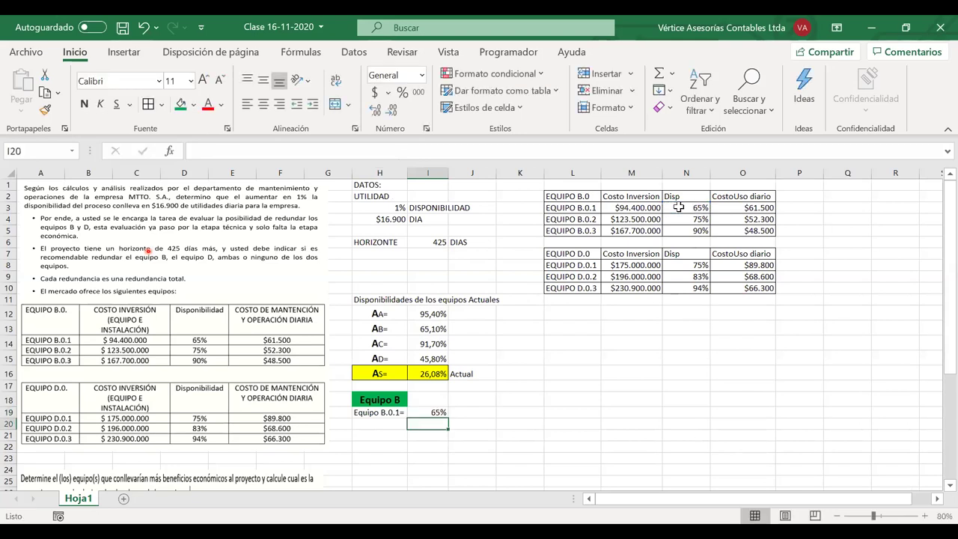
{"action": "left_click", "coordinate": [679, 207]}
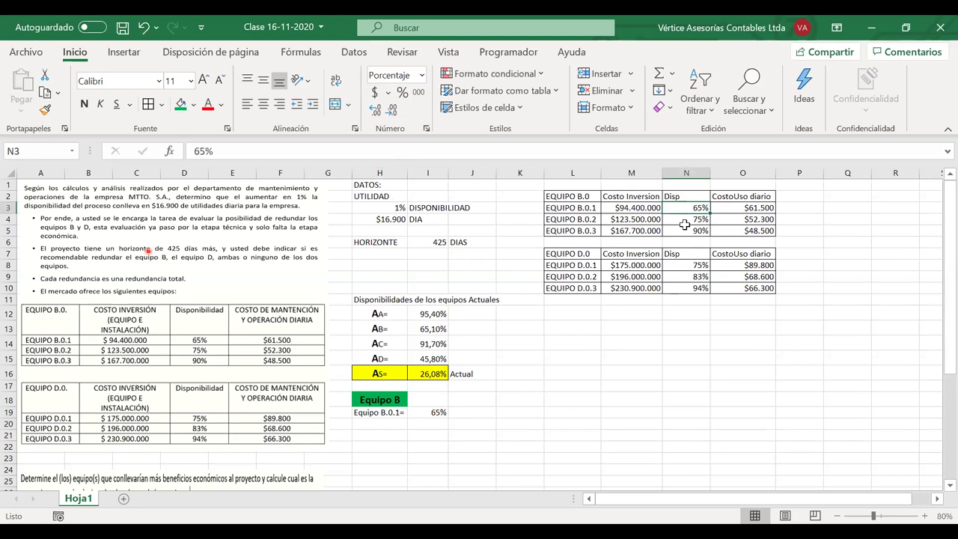
Step: Enter the label Disp. Sistema= in H20, below the Equipo B.0.1 label
{"action": "left_click", "coordinate": [383, 424]}
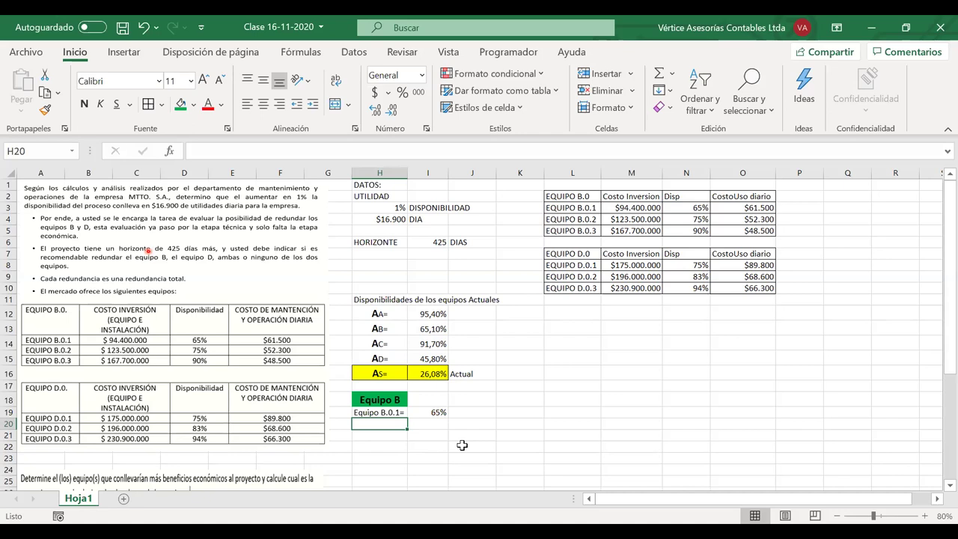
{"action": "type", "text": "Sistema"}
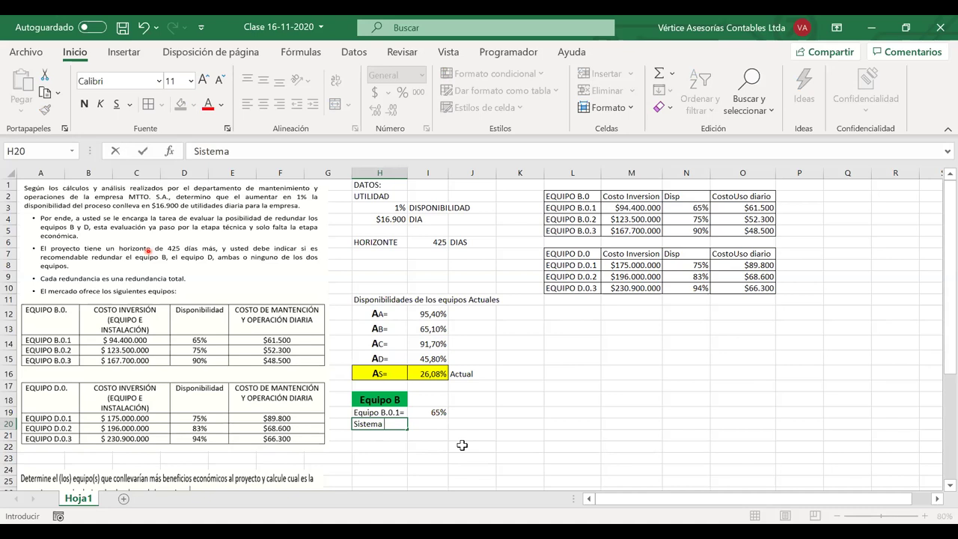
{"action": "left_click", "coordinate": [360, 426]}
{"action": "type", "text": "Dispo"}
{"action": "key", "text": "BackSpace"}
{"action": "type", "text": "."}
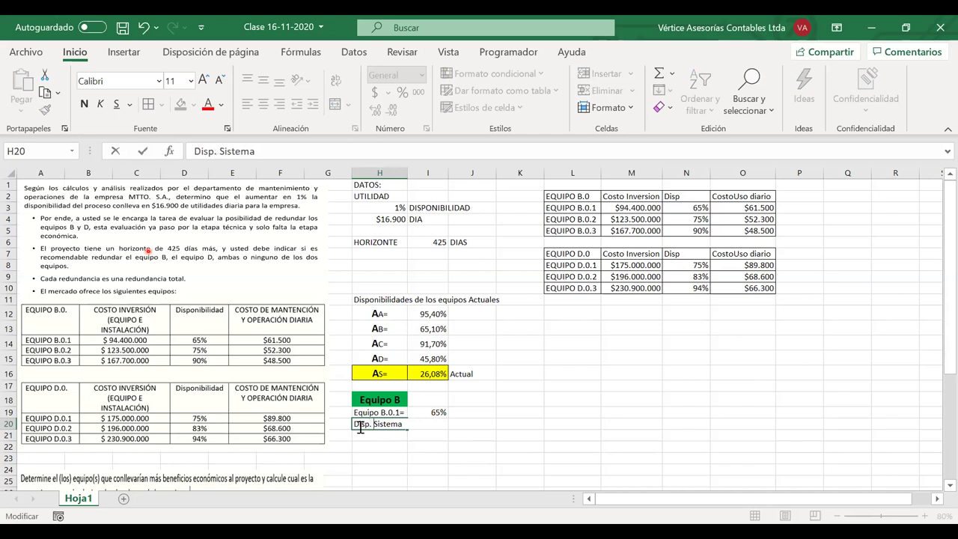
{"action": "key", "text": "End"}
{"action": "type", "text": "="}
{"action": "key", "text": "Return"}
Step: Calculate the system availability with B.0.1 as redundancy in I20 using the formula =I12*(1-(1-I13)*(1-I19))*I14*I15
{"action": "left_click", "coordinate": [433, 426]}
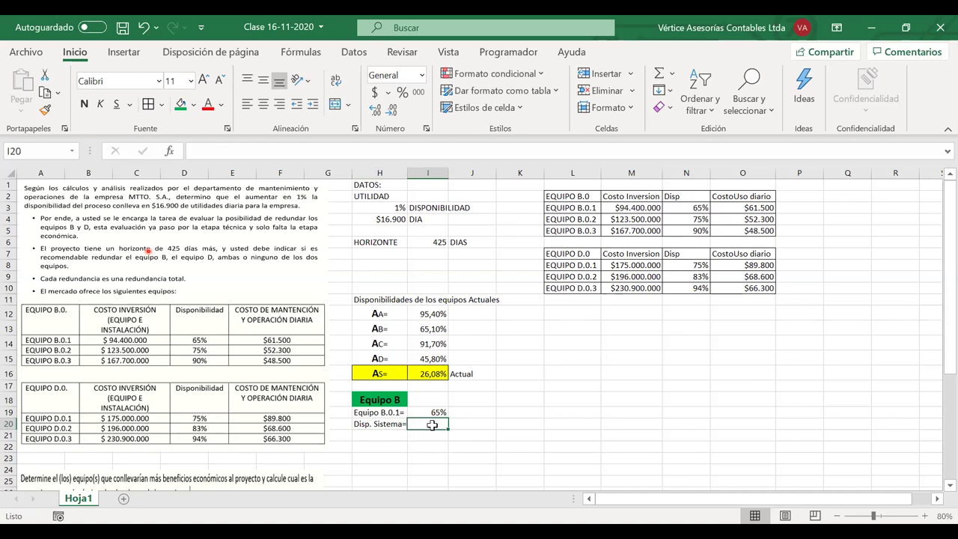
{"action": "type", "text": "="}
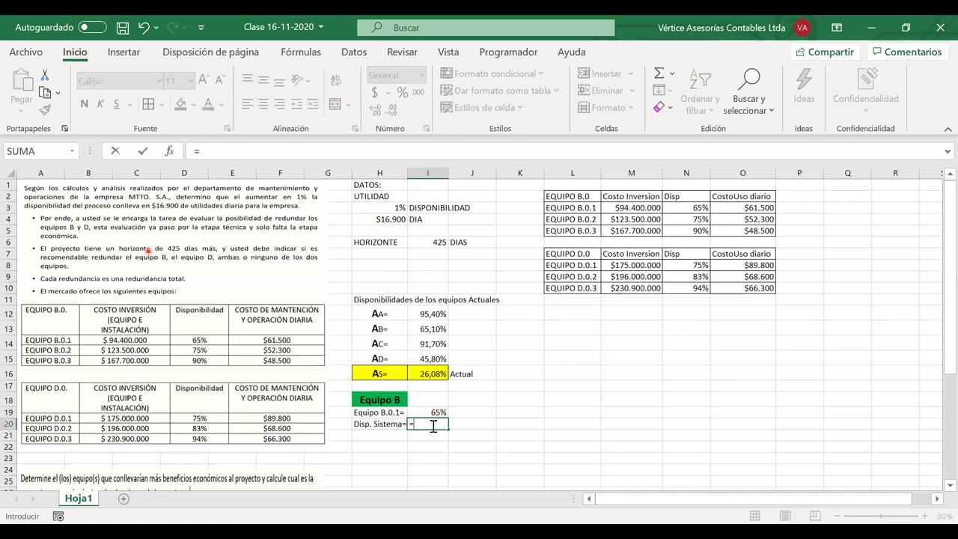
{"action": "scroll", "coordinate": [432, 425], "scroll_direction": "down", "scroll_amount": 3}
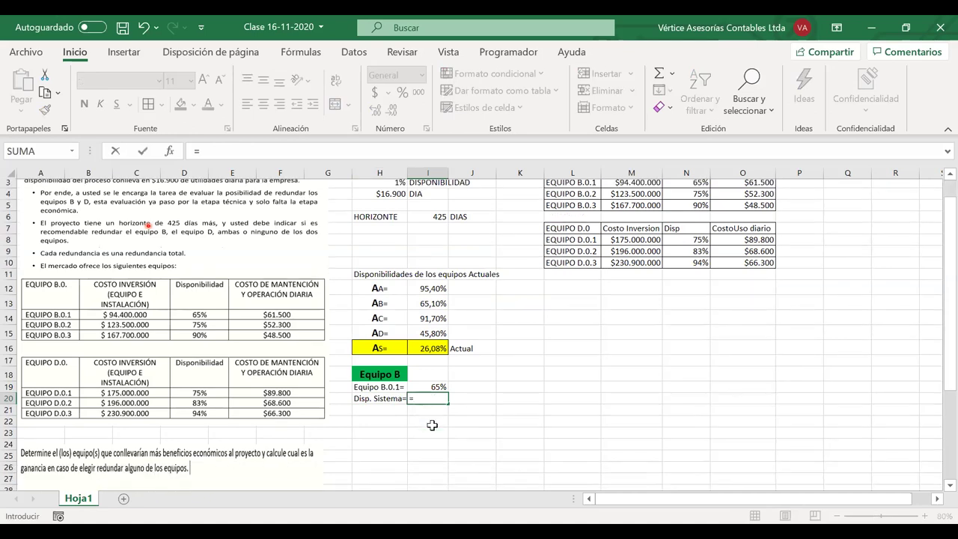
{"action": "left_click", "coordinate": [432, 209]}
{"action": "type", "text": "*"}
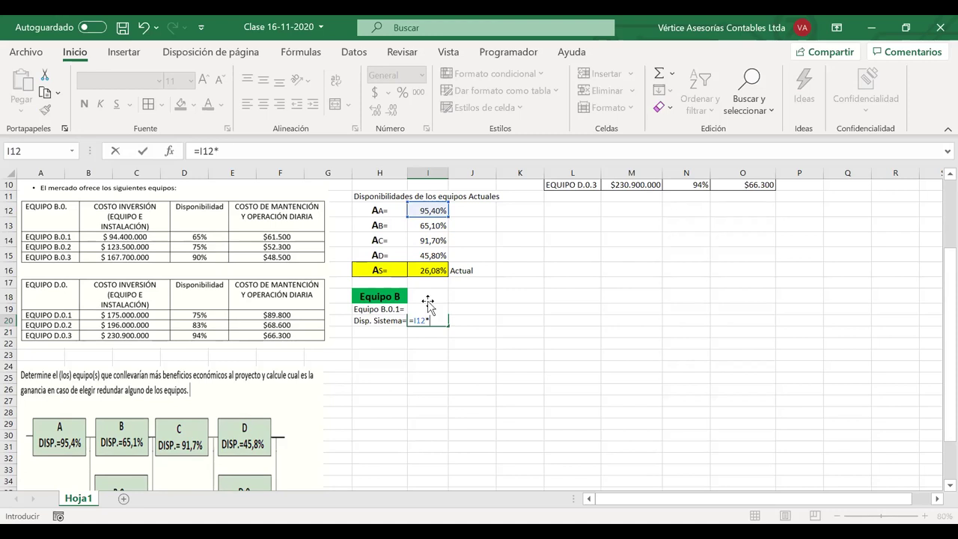
{"action": "scroll", "coordinate": [428, 301], "scroll_direction": "down", "scroll_amount": 1}
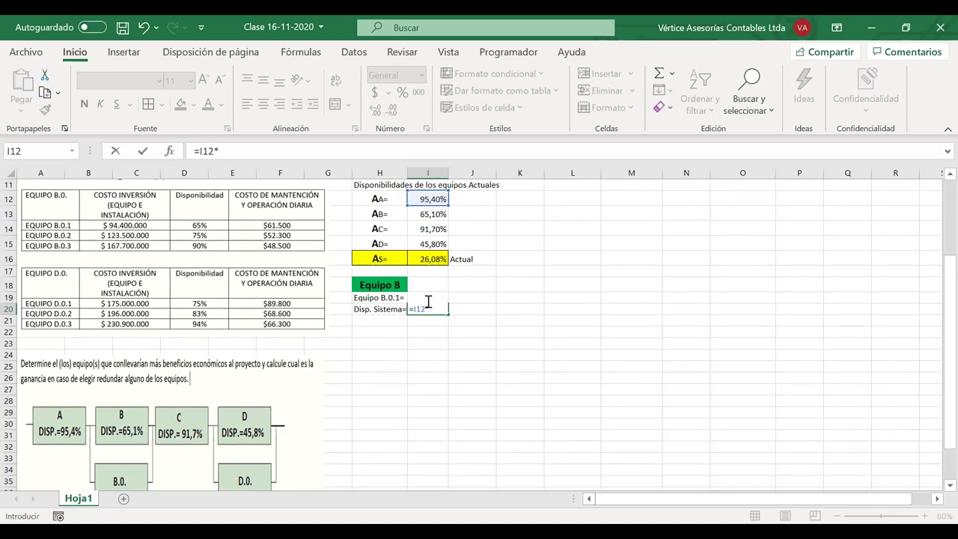
{"action": "type", "text": "(1-(1-"}
{"action": "left_click", "coordinate": [419, 211]}
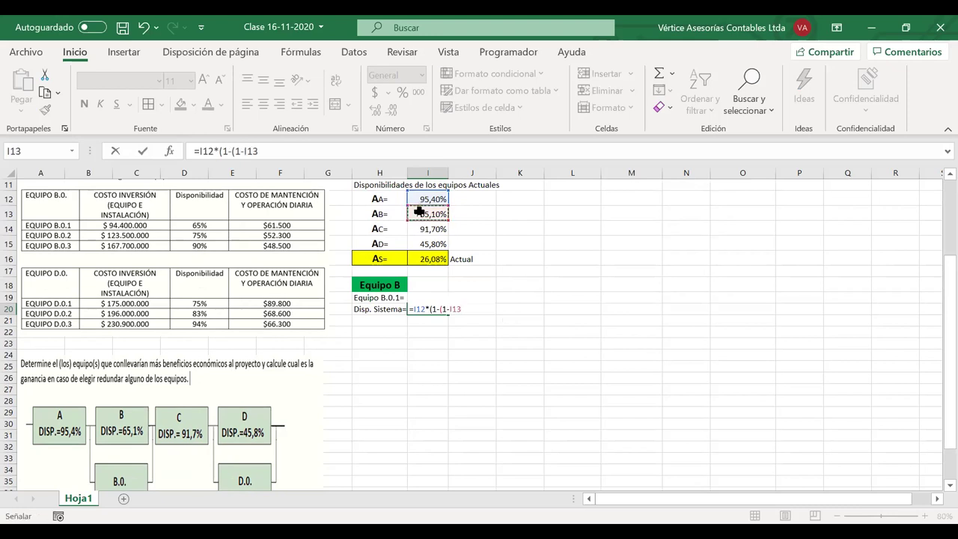
{"action": "type", "text": ")*(1-"}
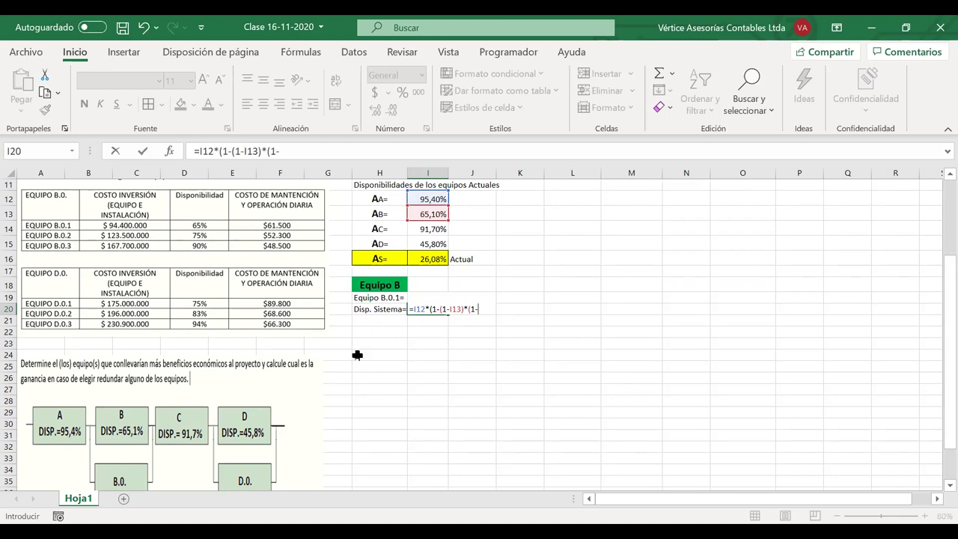
{"action": "left_click", "coordinate": [401, 297]}
{"action": "key", "text": "Right"}
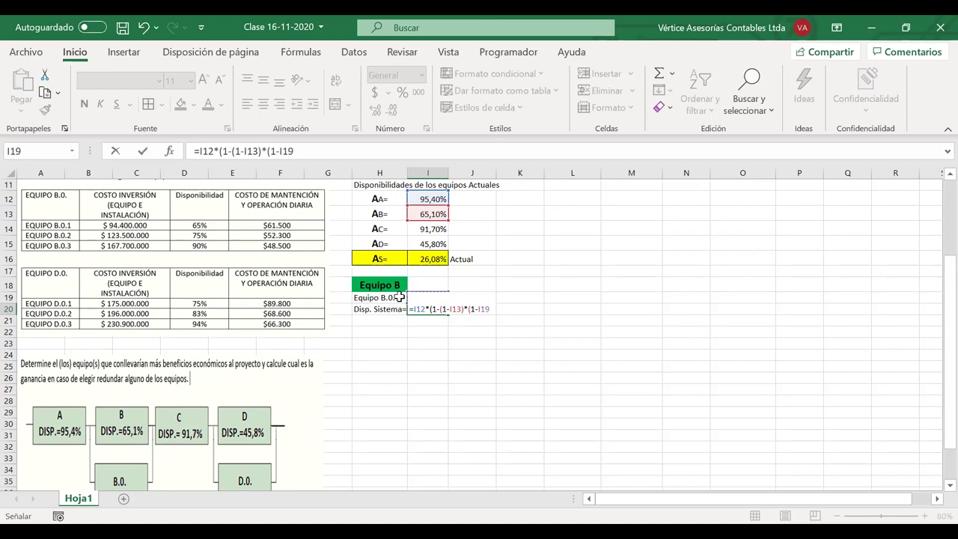
{"action": "type", "text": "))"}
{"action": "left_click", "coordinate": [425, 229]}
{"action": "type", "text": "*"}
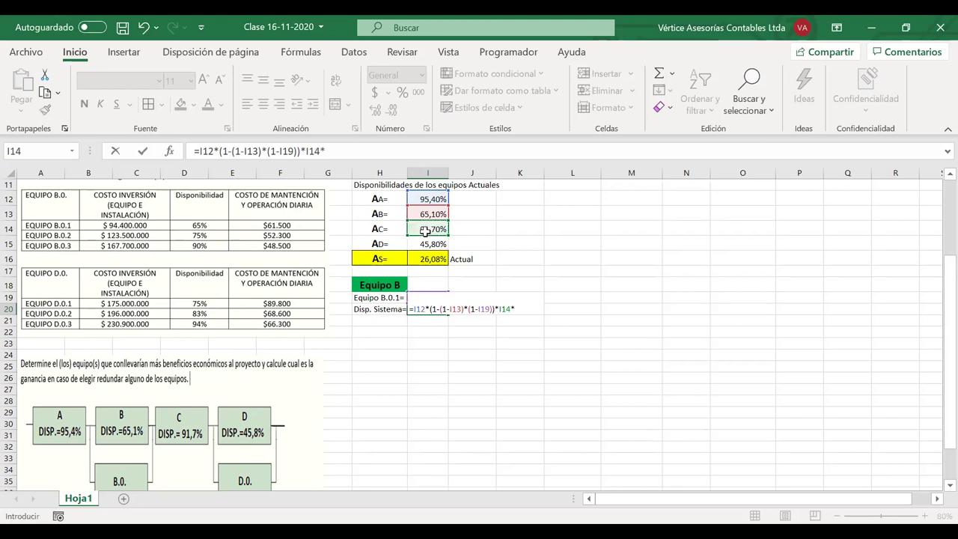
{"action": "left_click", "coordinate": [425, 244]}
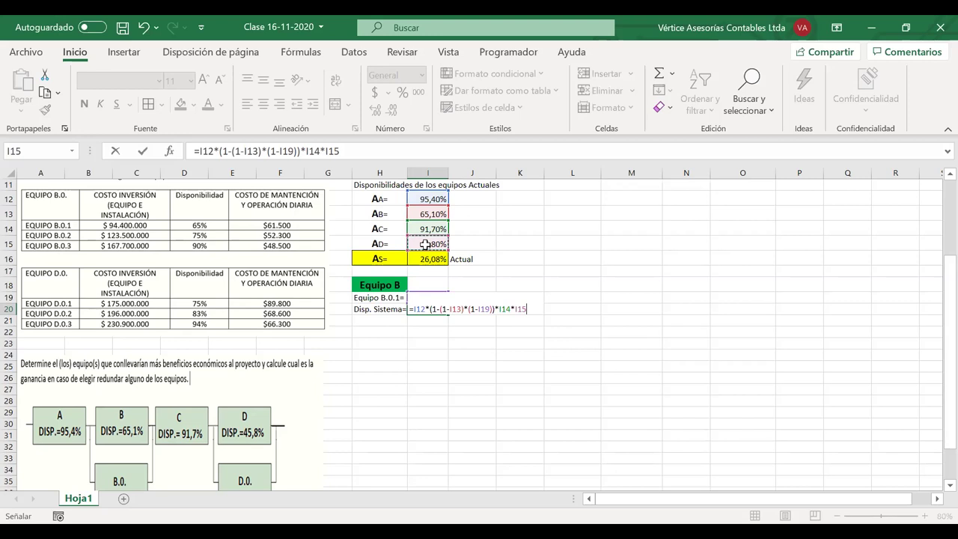
{"action": "key", "text": "Return"}
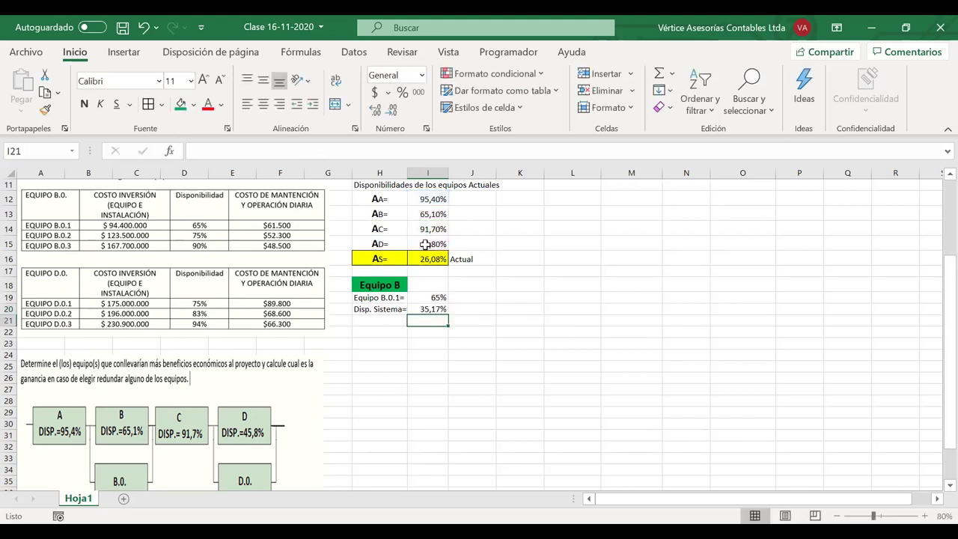
Step: Apply cell borders to the Equipo B.0.1 and Disp. Sistema rows in H19:I20
{"action": "left_click", "coordinate": [435, 309]}
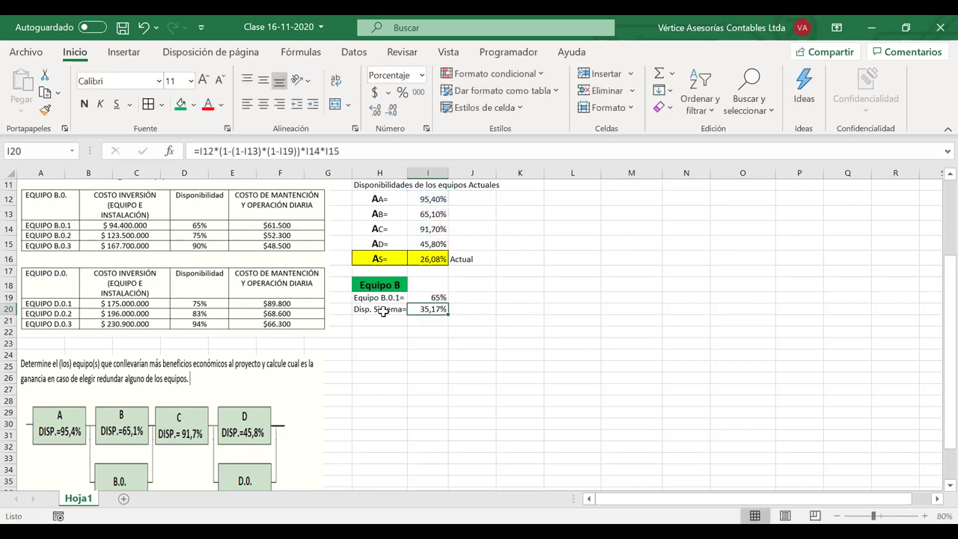
{"action": "left_click_drag", "start_coordinate": [390, 312], "coordinate": [425, 312]}
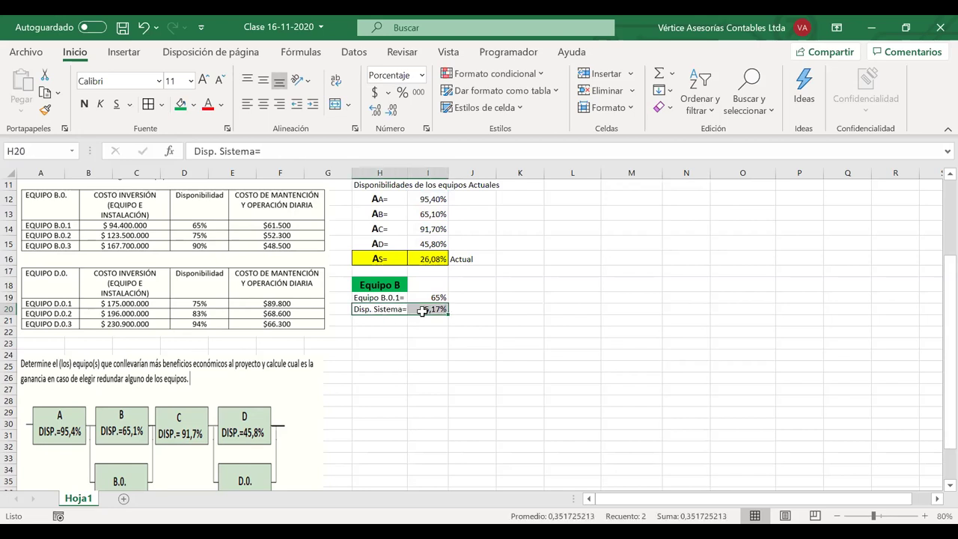
{"action": "left_click", "coordinate": [425, 311]}
{"action": "scroll", "coordinate": [424, 311], "scroll_direction": "up", "scroll_amount": 3}
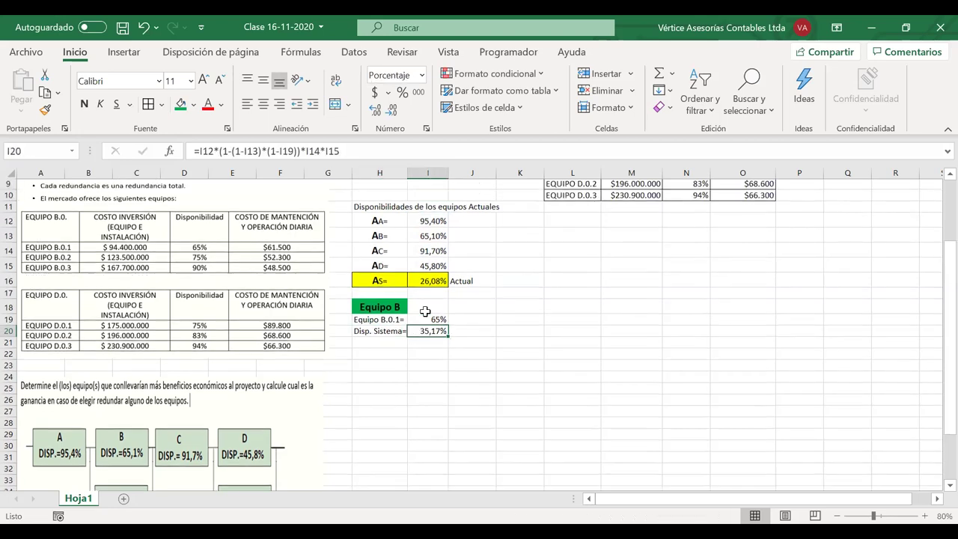
{"action": "scroll", "coordinate": [425, 312], "scroll_direction": "up", "scroll_amount": 1}
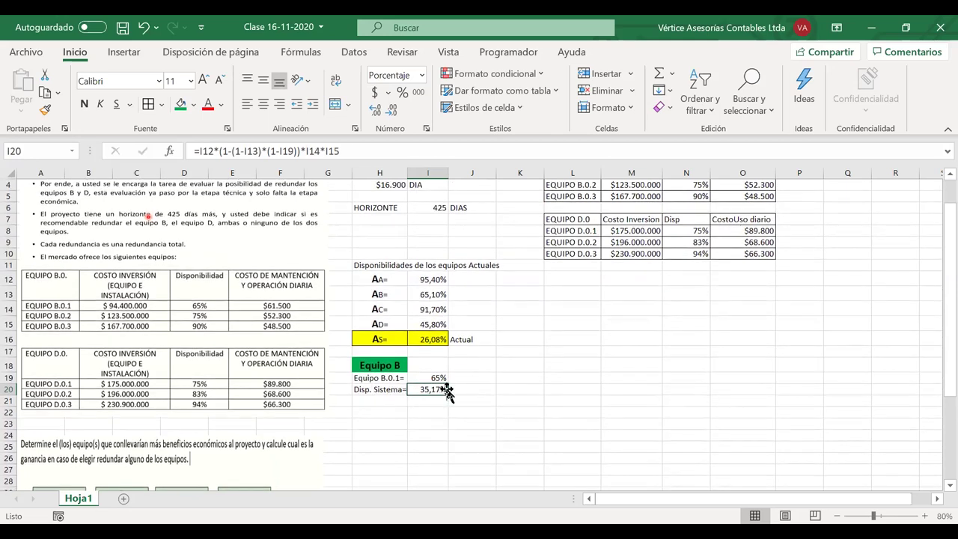
{"action": "scroll", "coordinate": [459, 388], "scroll_direction": "up", "scroll_amount": 1}
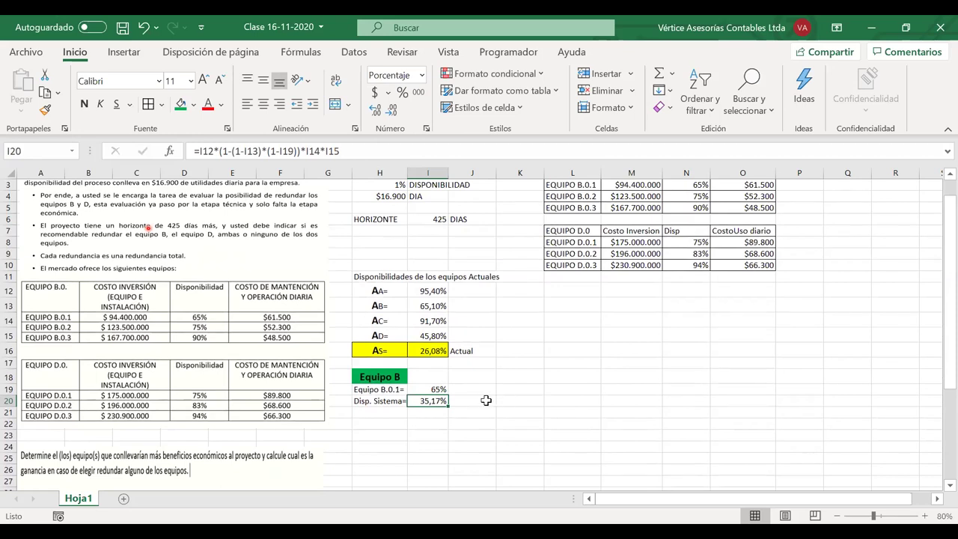
{"action": "left_click", "coordinate": [484, 400]}
{"action": "left_click_drag", "start_coordinate": [448, 389], "coordinate": [387, 397]}
{"action": "left_click", "coordinate": [152, 107]}
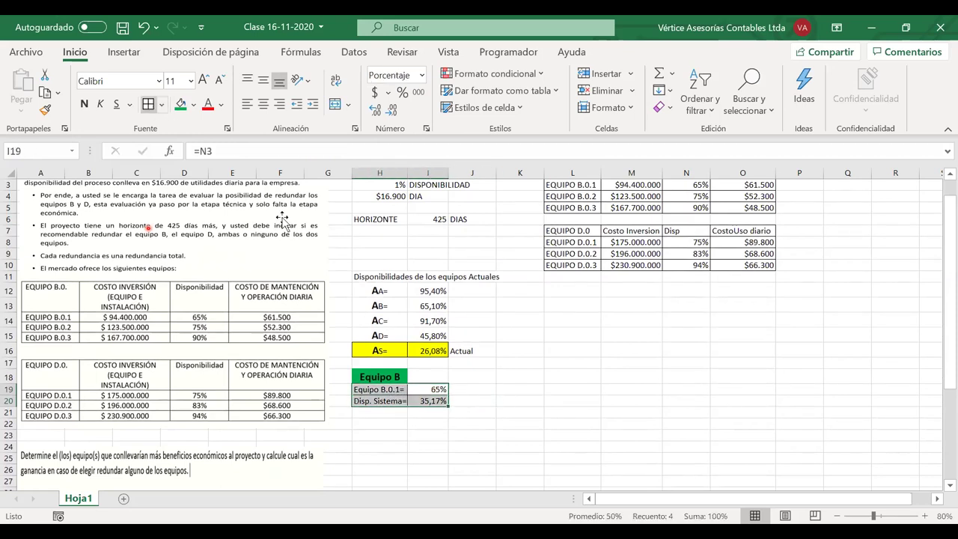
Step: Enter the heading Aumento Disp. in K19, widen column K to fit it and narrow column J slightly
{"action": "left_click", "coordinate": [498, 390]}
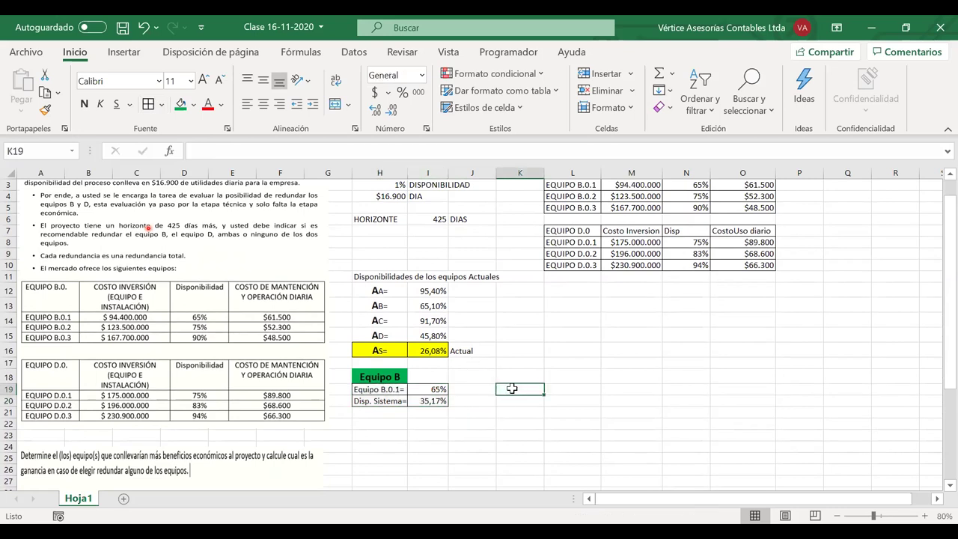
{"action": "type", "text": "Aume"}
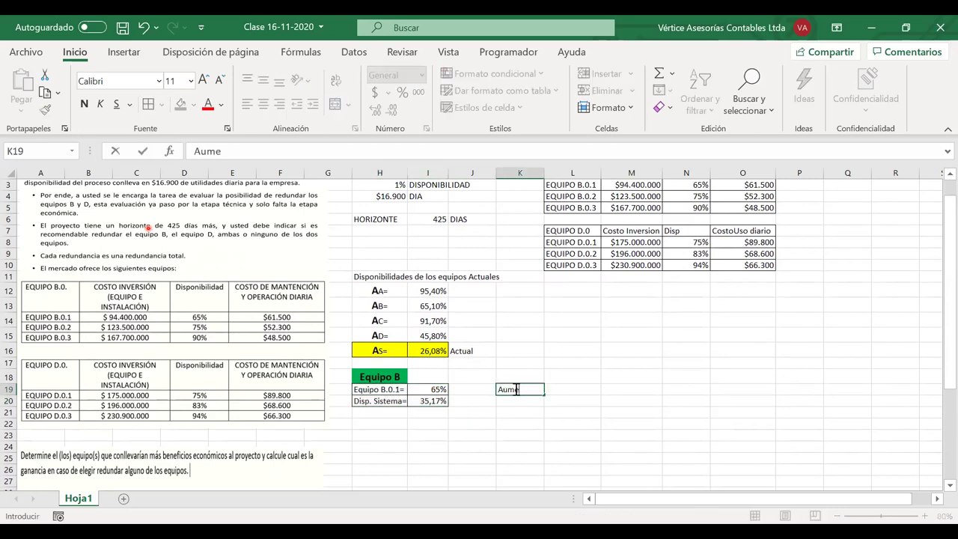
{"action": "type", "text": "nto Dis"}
{"action": "key", "text": "BackSpace"}
{"action": "type", "text": "isp."}
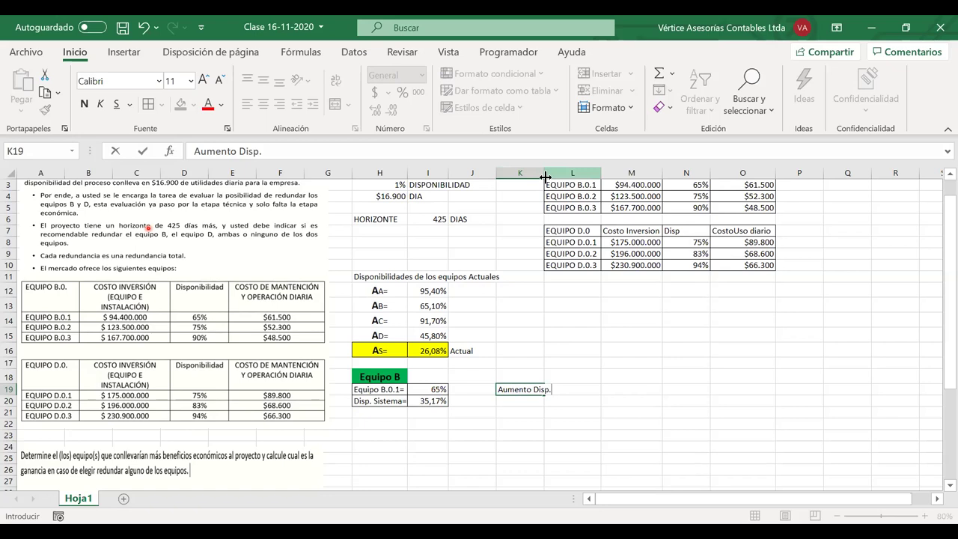
{"action": "left_click", "coordinate": [547, 174]}
{"action": "left_click_drag", "start_coordinate": [546, 174], "coordinate": [554, 173]}
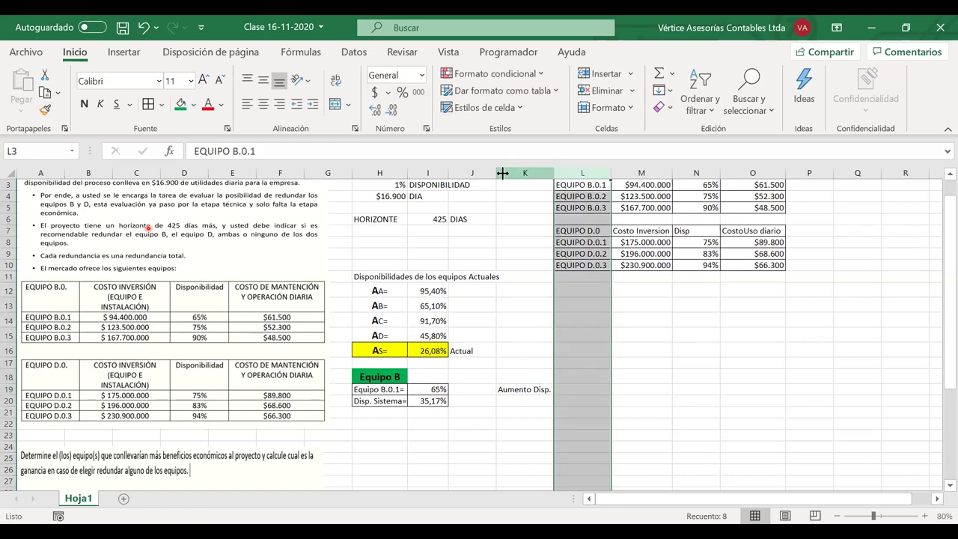
{"action": "left_click_drag", "start_coordinate": [488, 173], "coordinate": [481, 173]}
Step: Apply cell borders to the Aumento Disp. heading and the cell below it, K19:K20
{"action": "left_click_drag", "start_coordinate": [500, 390], "coordinate": [501, 399]}
{"action": "left_click", "coordinate": [148, 104]}
{"action": "left_click", "coordinate": [446, 330]}
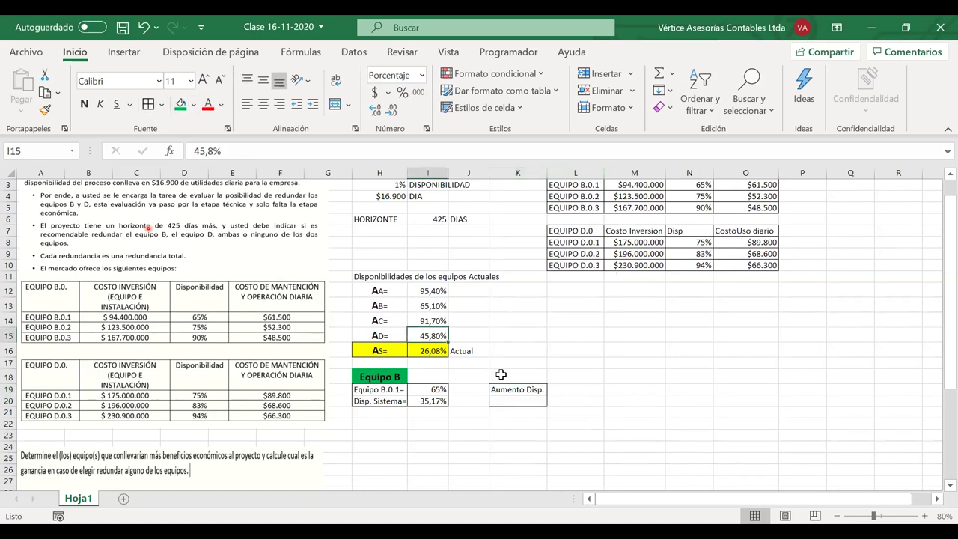
Step: Review the cell references used in the system availability formula in I20, leaving the formula as it is
{"action": "left_click", "coordinate": [435, 402]}
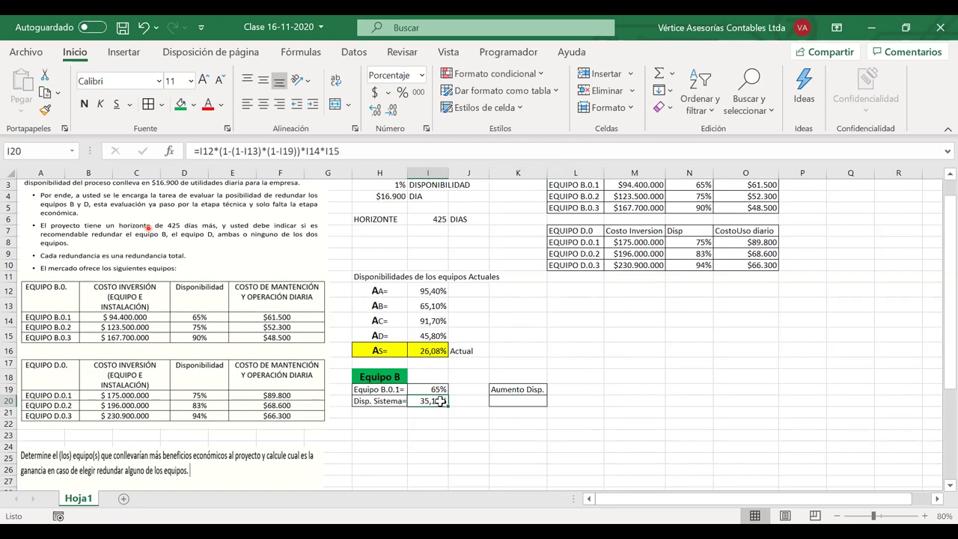
{"action": "double_click", "coordinate": [440, 401]}
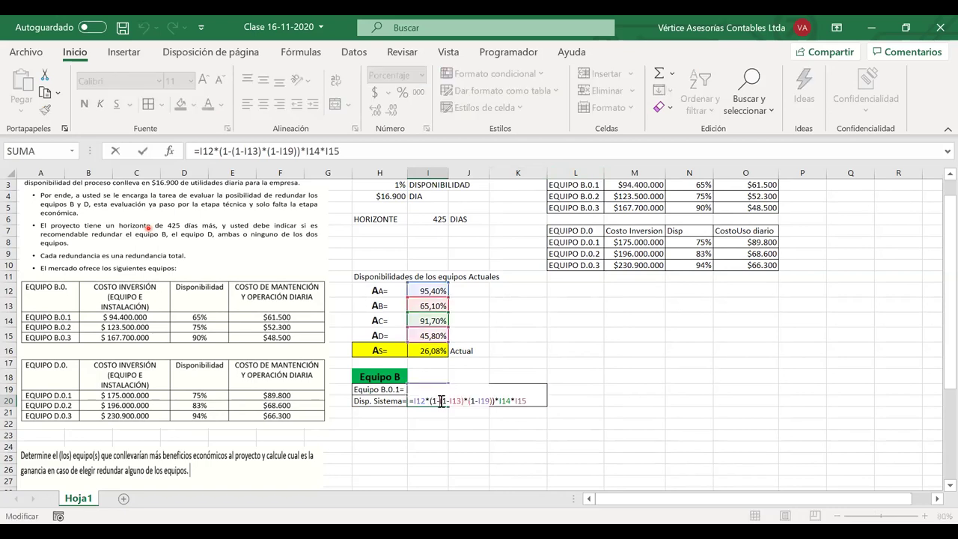
{"action": "key", "text": "Return"}
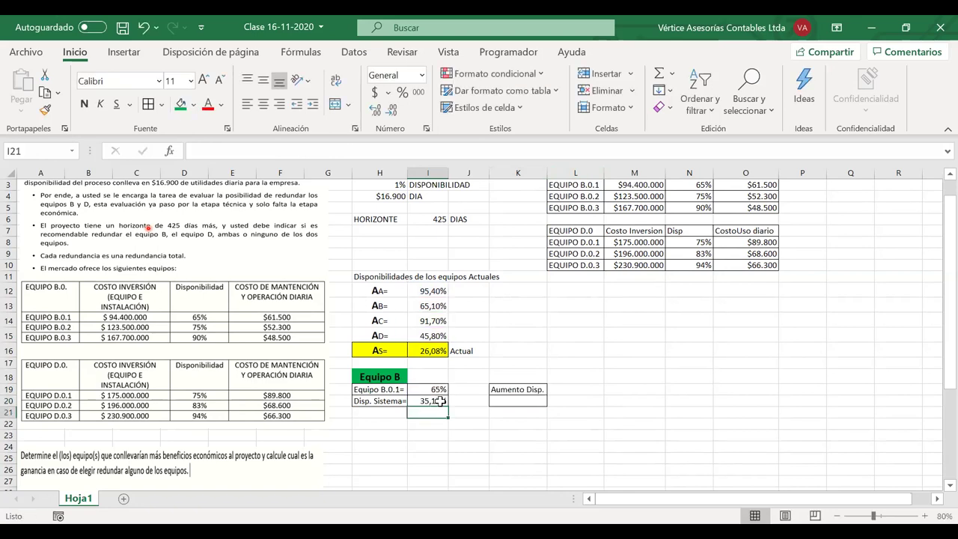
Step: Cross out the D.0. block in the redundancy diagram with red freehand ink
{"action": "left_click_drag", "start_coordinate": [439, 391], "coordinate": [389, 388]}
{"action": "scroll", "coordinate": [395, 389], "scroll_direction": "down", "scroll_amount": 1}
{"action": "scroll", "coordinate": [396, 389], "scroll_direction": "down", "scroll_amount": 3}
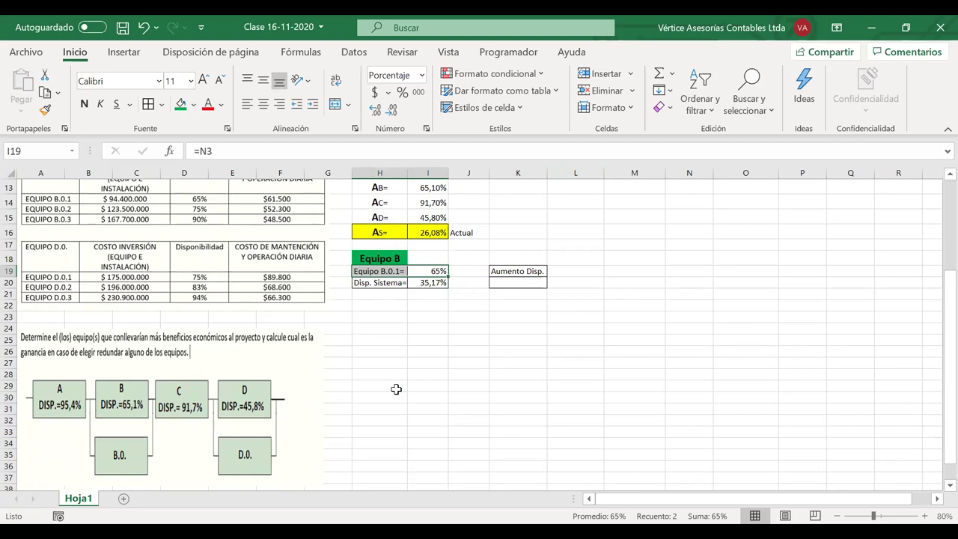
{"action": "mouse_move", "coordinate": [216, 456]}
{"action": "left_mouse_down"}
{"action": "mouse_move", "coordinate": [229, 438]}
{"action": "mouse_move", "coordinate": [259, 449]}
{"action": "mouse_move", "coordinate": [242, 432]}
{"action": "mouse_move", "coordinate": [213, 445]}
{"action": "mouse_move", "coordinate": [266, 473]}
{"action": "left_mouse_up"}
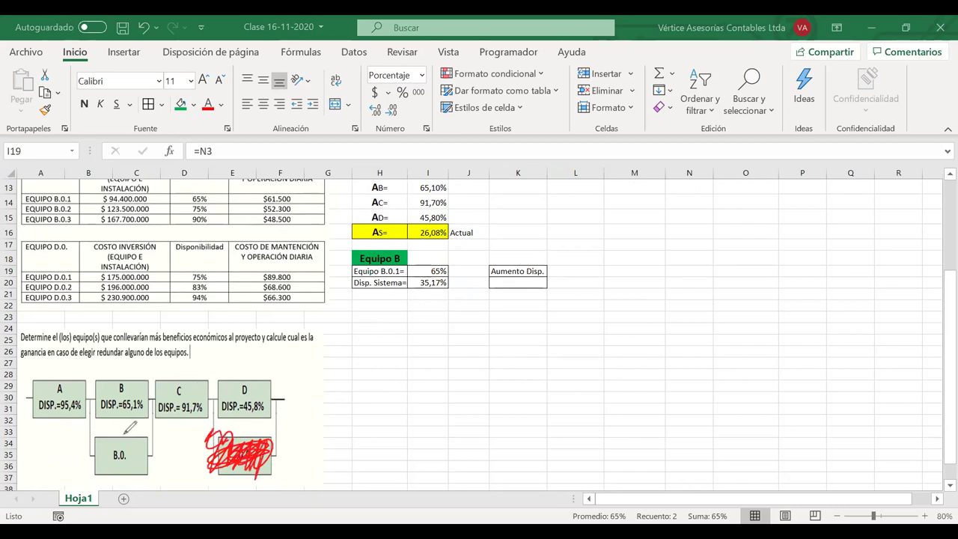
Step: Circle the B and B.0. blocks and trace their parallel connections in red ink, then erase all the ink
{"action": "mouse_move", "coordinate": [113, 442]}
{"action": "left_mouse_down"}
{"action": "mouse_move", "coordinate": [136, 450]}
{"action": "mouse_move", "coordinate": [121, 440]}
{"action": "mouse_move", "coordinate": [104, 460]}
{"action": "mouse_move", "coordinate": [122, 440]}
{"action": "left_mouse_up"}
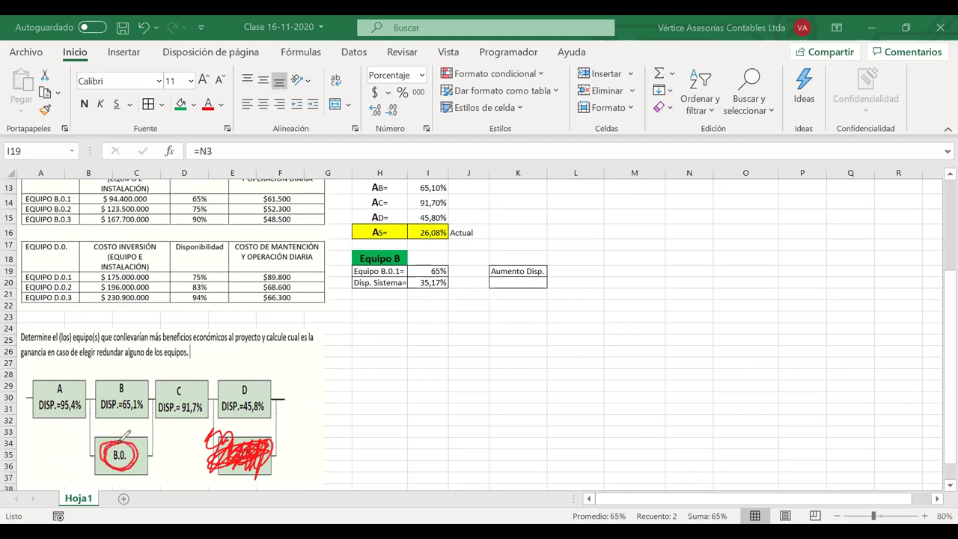
{"action": "left_click_drag", "start_coordinate": [90, 396], "coordinate": [89, 451]}
{"action": "left_click_drag", "start_coordinate": [152, 453], "coordinate": [153, 401]}
{"action": "mouse_move", "coordinate": [113, 372]}
{"action": "left_mouse_down"}
{"action": "mouse_move", "coordinate": [96, 414]}
{"action": "mouse_move", "coordinate": [114, 372]}
{"action": "left_mouse_up"}
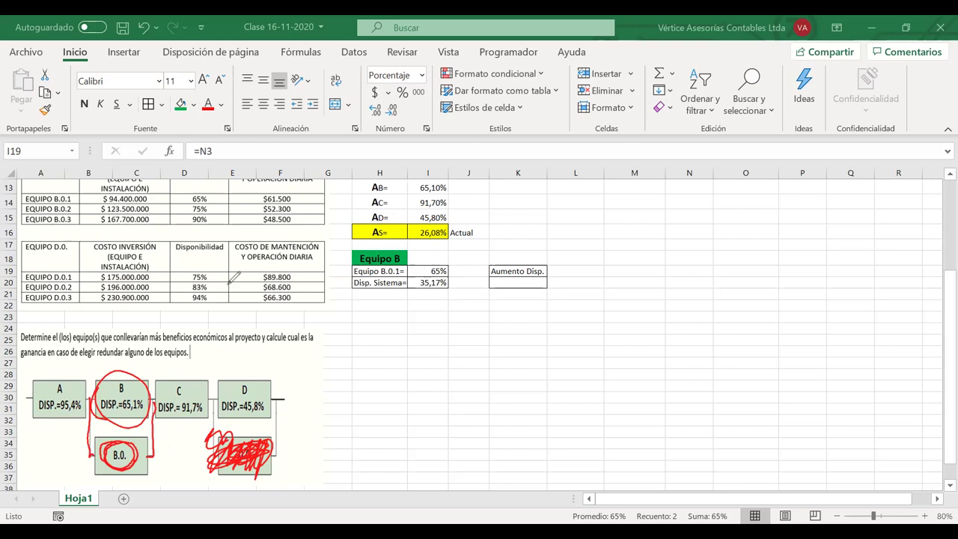
{"action": "key", "text": "e"}
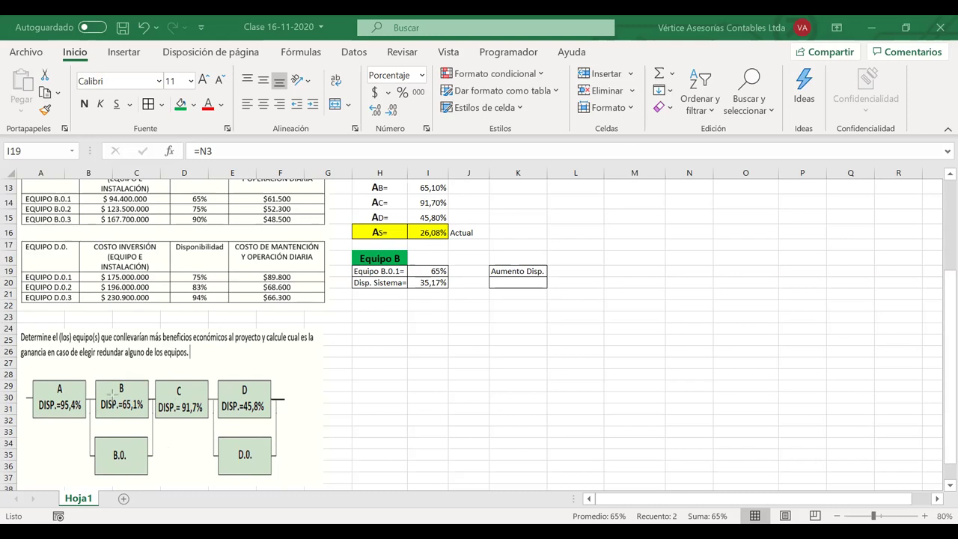
Step: Box the B and B.0. blocks in black ink and handwrite the parallel formula 1 − ∏(1 − Ai), with i=1 to n
{"action": "left_click_drag", "start_coordinate": [111, 422], "coordinate": [152, 481]}
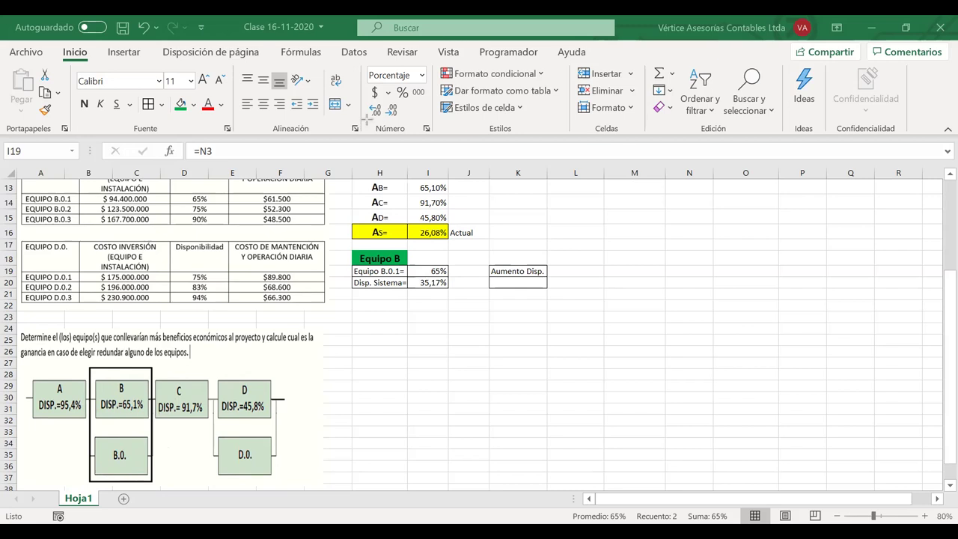
{"action": "mouse_move", "coordinate": [428, 350]}
{"action": "left_mouse_down"}
{"action": "mouse_move", "coordinate": [428, 383]}
{"action": "mouse_move", "coordinate": [440, 386]}
{"action": "mouse_move", "coordinate": [467, 371]}
{"action": "mouse_move", "coordinate": [515, 385]}
{"action": "mouse_move", "coordinate": [524, 351]}
{"action": "mouse_move", "coordinate": [546, 396]}
{"action": "left_mouse_up"}
{"action": "mouse_move", "coordinate": [560, 364]}
{"action": "left_mouse_down"}
{"action": "mouse_move", "coordinate": [566, 386]}
{"action": "mouse_move", "coordinate": [597, 366]}
{"action": "mouse_move", "coordinate": [639, 384]}
{"action": "left_mouse_up"}
{"action": "left_click_drag", "start_coordinate": [647, 349], "coordinate": [654, 401]}
{"action": "left_click_drag", "start_coordinate": [496, 397], "coordinate": [493, 407]}
{"action": "left_click", "coordinate": [496, 393]}
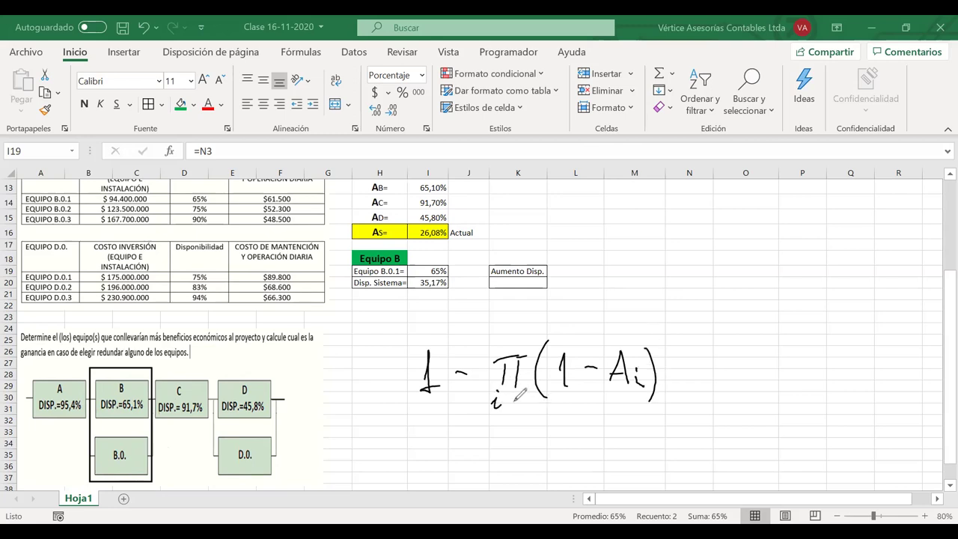
{"action": "left_click_drag", "start_coordinate": [501, 399], "coordinate": [510, 398]}
{"action": "left_click_drag", "start_coordinate": [502, 403], "coordinate": [511, 402]}
{"action": "left_click_drag", "start_coordinate": [520, 396], "coordinate": [523, 407]}
{"action": "mouse_move", "coordinate": [501, 349]}
{"action": "left_mouse_down"}
{"action": "mouse_move", "coordinate": [509, 340]}
{"action": "mouse_move", "coordinate": [517, 348]}
{"action": "left_mouse_up"}
Step: Handwrite the substituted expression 1−(1−0,651)(1−0,65) below the formula and circle its source values in block B and I19
{"action": "mouse_move", "coordinate": [416, 434]}
{"action": "left_mouse_down"}
{"action": "mouse_move", "coordinate": [413, 466]}
{"action": "mouse_move", "coordinate": [446, 453]}
{"action": "mouse_move", "coordinate": [461, 468]}
{"action": "mouse_move", "coordinate": [472, 464]}
{"action": "left_mouse_up"}
{"action": "left_click_drag", "start_coordinate": [485, 450], "coordinate": [493, 449]}
{"action": "left_click_drag", "start_coordinate": [138, 388], "coordinate": [126, 391]}
{"action": "mouse_move", "coordinate": [522, 434]}
{"action": "left_mouse_down"}
{"action": "mouse_move", "coordinate": [508, 448]}
{"action": "mouse_move", "coordinate": [530, 460]}
{"action": "left_mouse_up"}
{"action": "mouse_move", "coordinate": [548, 427]}
{"action": "left_mouse_down"}
{"action": "mouse_move", "coordinate": [545, 452]}
{"action": "mouse_move", "coordinate": [572, 462]}
{"action": "mouse_move", "coordinate": [606, 464]}
{"action": "mouse_move", "coordinate": [623, 447]}
{"action": "left_mouse_up"}
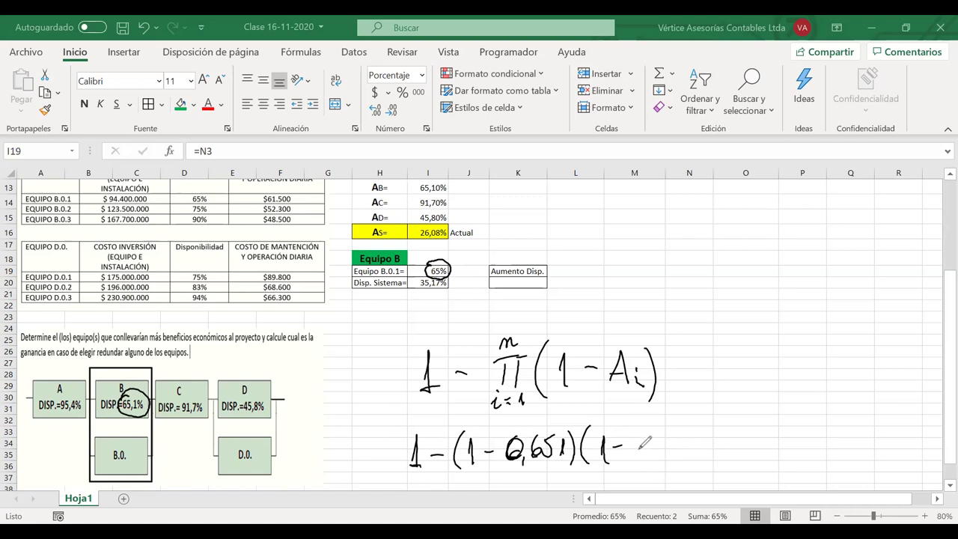
{"action": "mouse_move", "coordinate": [637, 442]}
{"action": "left_mouse_down"}
{"action": "mouse_move", "coordinate": [654, 458]}
{"action": "mouse_move", "coordinate": [686, 452]}
{"action": "mouse_move", "coordinate": [691, 470]}
{"action": "left_mouse_up"}
Step: Enclose the handwritten expression in square brackets and multiply it by A_A, A_C and A_D, ending with an equals sign
{"action": "left_click_drag", "start_coordinate": [394, 414], "coordinate": [395, 476]}
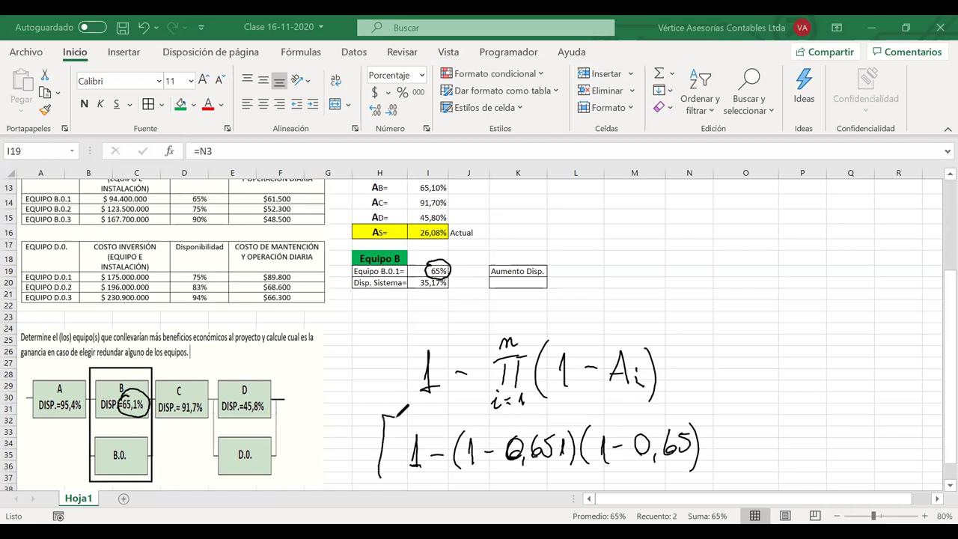
{"action": "mouse_move", "coordinate": [694, 413]}
{"action": "left_mouse_down"}
{"action": "mouse_move", "coordinate": [717, 443]}
{"action": "mouse_move", "coordinate": [697, 470]}
{"action": "left_mouse_up"}
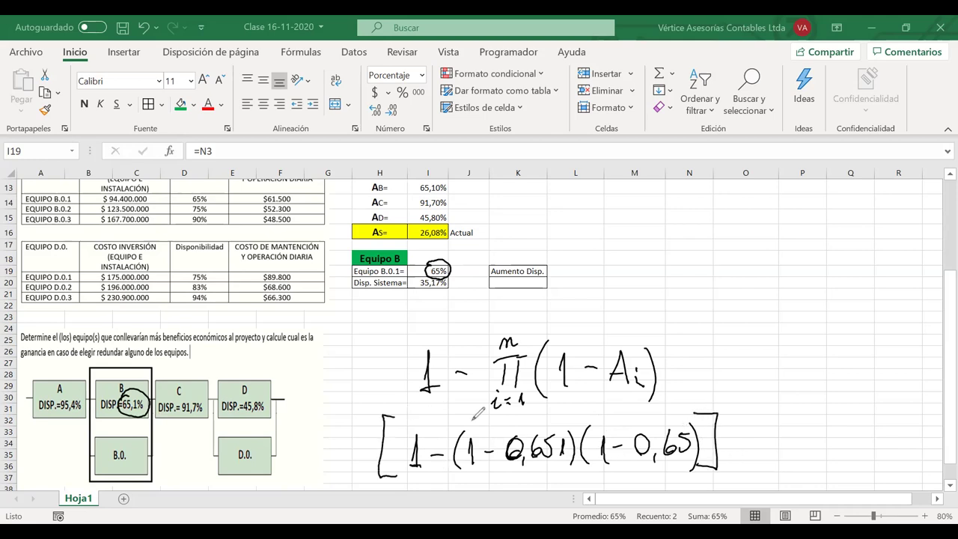
{"action": "left_click", "coordinate": [728, 440]}
{"action": "mouse_move", "coordinate": [749, 458]}
{"action": "left_mouse_down"}
{"action": "mouse_move", "coordinate": [769, 455]}
{"action": "mouse_move", "coordinate": [773, 441]}
{"action": "mouse_move", "coordinate": [782, 462]}
{"action": "mouse_move", "coordinate": [844, 457]}
{"action": "mouse_move", "coordinate": [840, 447]}
{"action": "mouse_move", "coordinate": [855, 458]}
{"action": "left_mouse_up"}
{"action": "left_click", "coordinate": [800, 440]}
{"action": "left_click", "coordinate": [369, 449]}
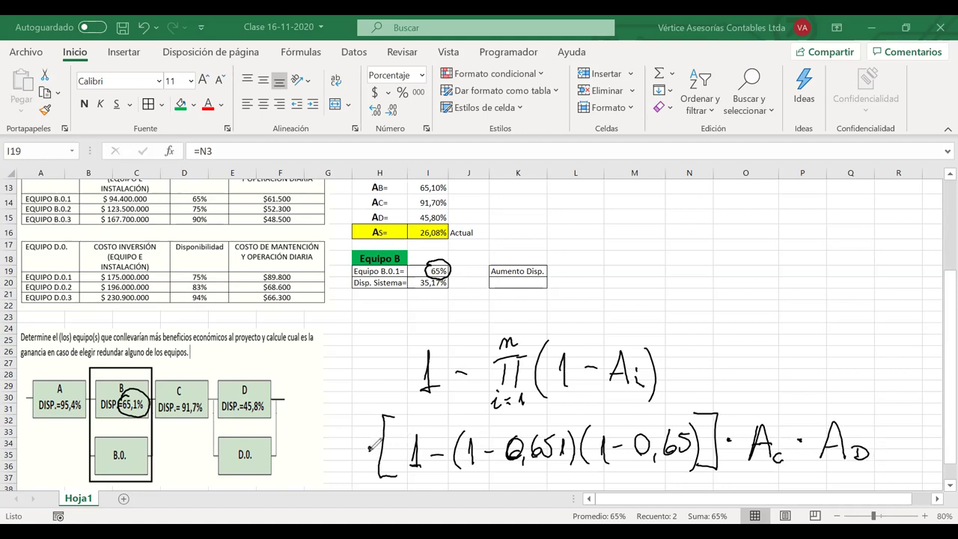
{"action": "mouse_move", "coordinate": [321, 468]}
{"action": "left_mouse_down"}
{"action": "mouse_move", "coordinate": [333, 429]}
{"action": "mouse_move", "coordinate": [343, 467]}
{"action": "left_mouse_up"}
{"action": "mouse_move", "coordinate": [323, 449]}
{"action": "left_mouse_down"}
{"action": "mouse_move", "coordinate": [341, 448]}
{"action": "mouse_move", "coordinate": [359, 473]}
{"action": "left_mouse_up"}
{"action": "left_click_drag", "start_coordinate": [349, 465], "coordinate": [358, 464]}
{"action": "left_click_drag", "start_coordinate": [877, 440], "coordinate": [891, 438]}
{"action": "left_click_drag", "start_coordinate": [877, 448], "coordinate": [893, 446]}
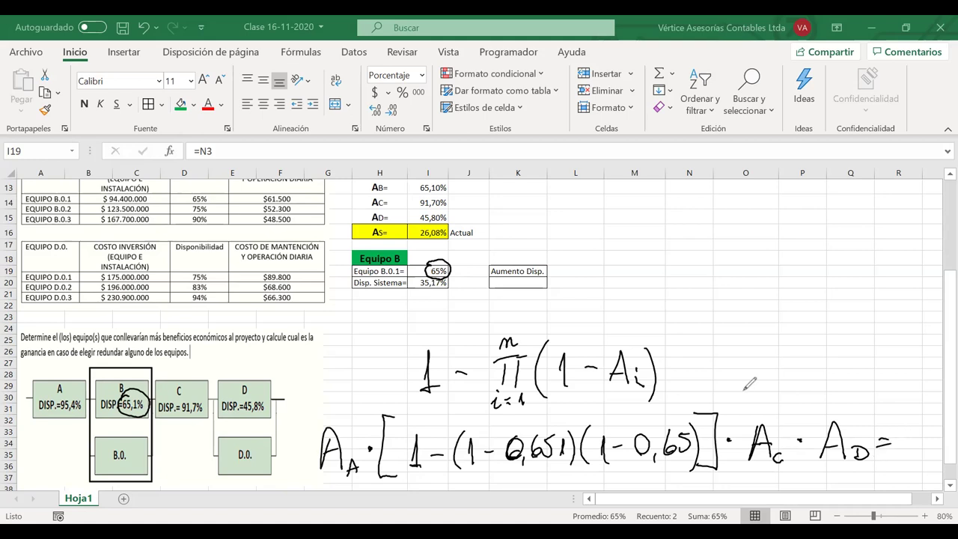
Step: Point out the system availability in I20, compare its formula with the handwritten expression, and clear the ink
{"action": "mouse_move", "coordinate": [424, 277]}
{"action": "left_mouse_down"}
{"action": "mouse_move", "coordinate": [413, 303]}
{"action": "mouse_move", "coordinate": [428, 286]}
{"action": "left_mouse_up"}
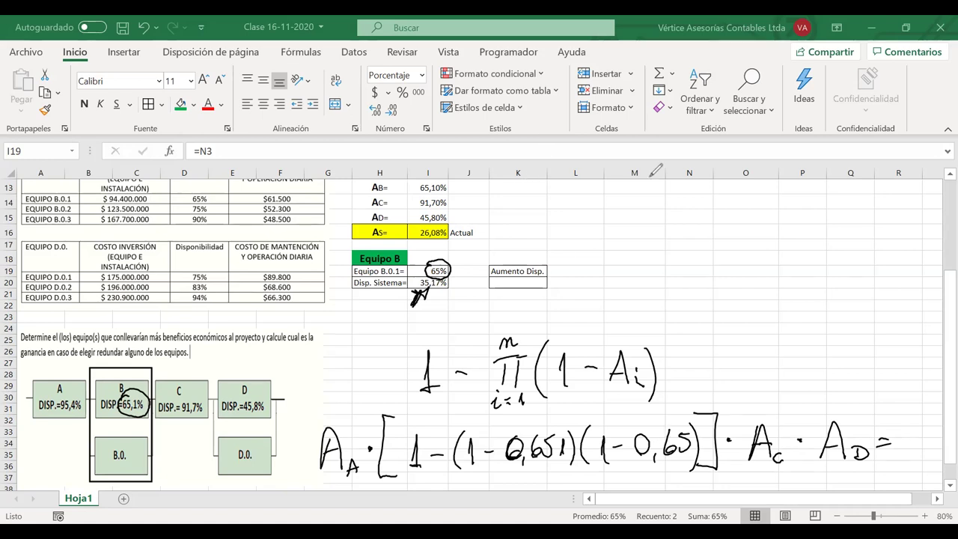
{"action": "left_click_drag", "start_coordinate": [514, 264], "coordinate": [524, 255]}
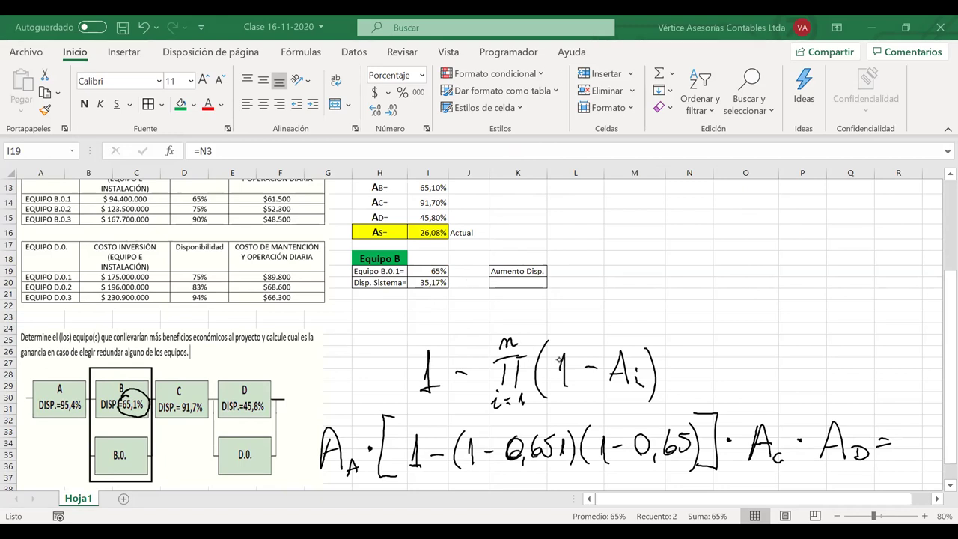
{"action": "double_click", "coordinate": [431, 285]}
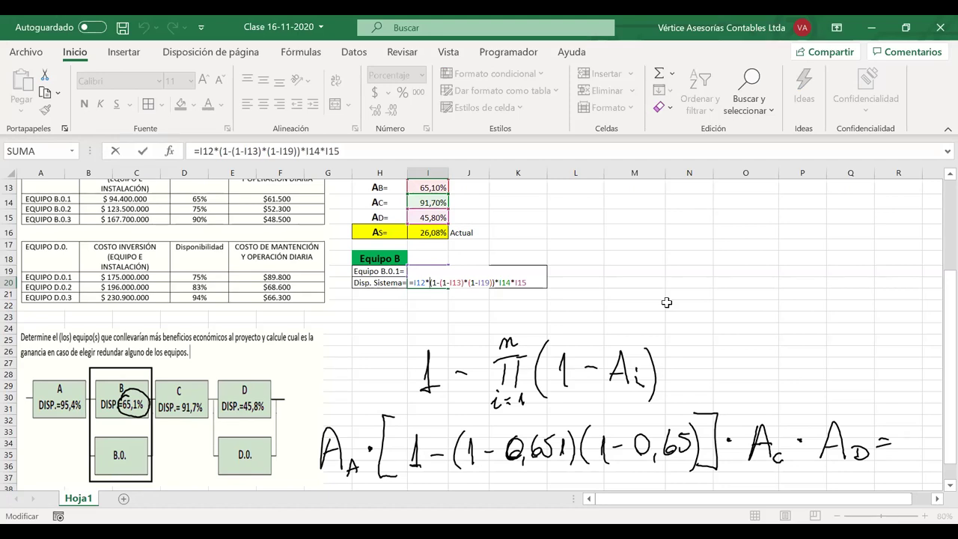
{"action": "scroll", "coordinate": [666, 301], "scroll_direction": "up", "scroll_amount": 1}
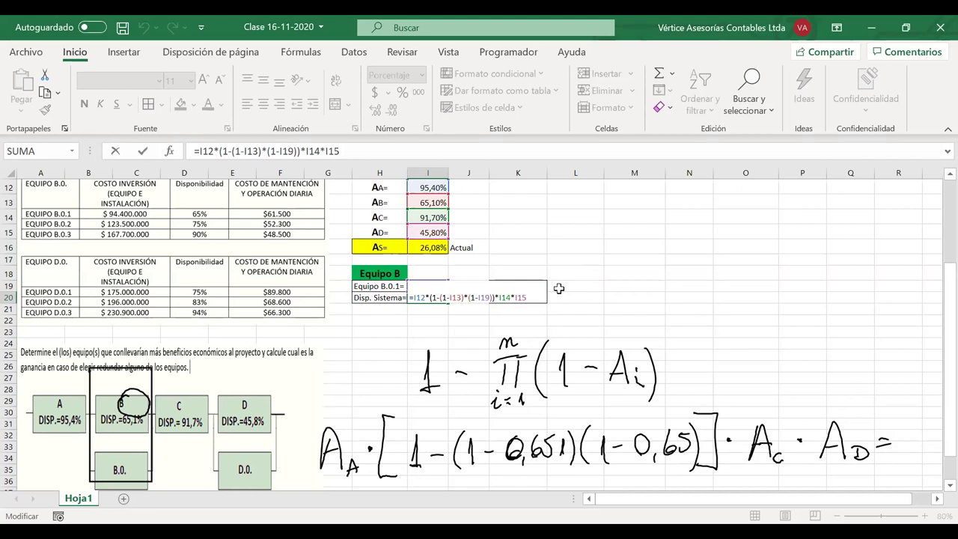
{"action": "key", "text": "Return"}
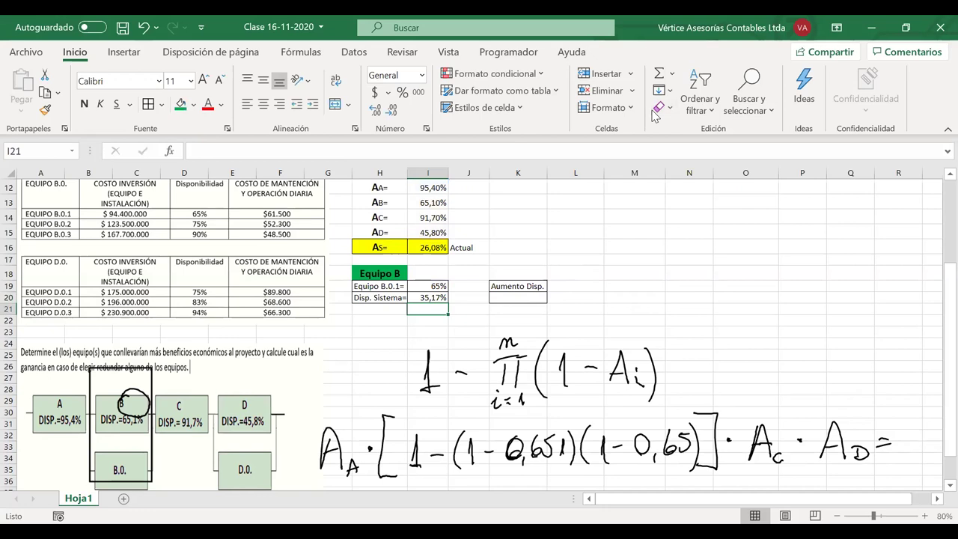
{"action": "key", "text": "Escape"}
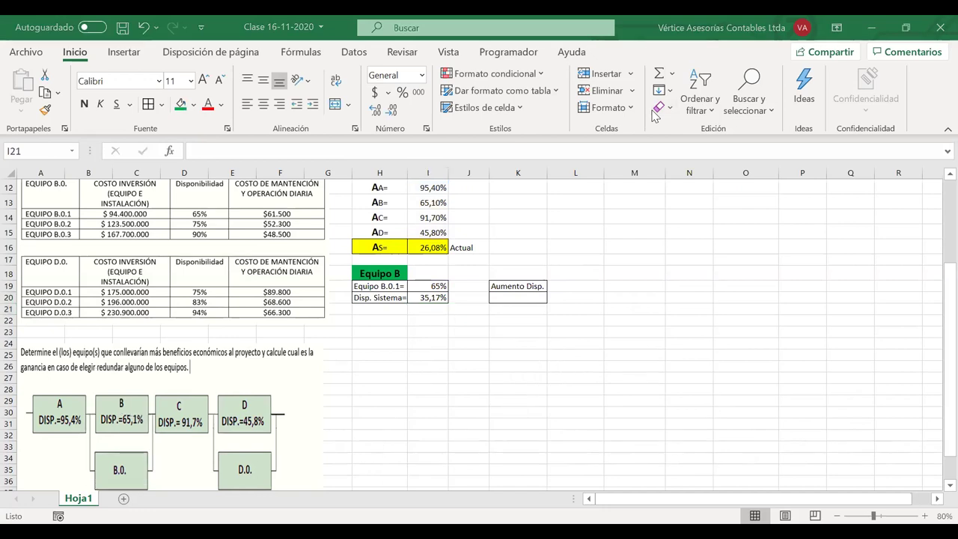
Step: Calculate the availability increase in K20 with the formula =I20-I16
{"action": "scroll", "coordinate": [522, 301], "scroll_direction": "up", "scroll_amount": 1}
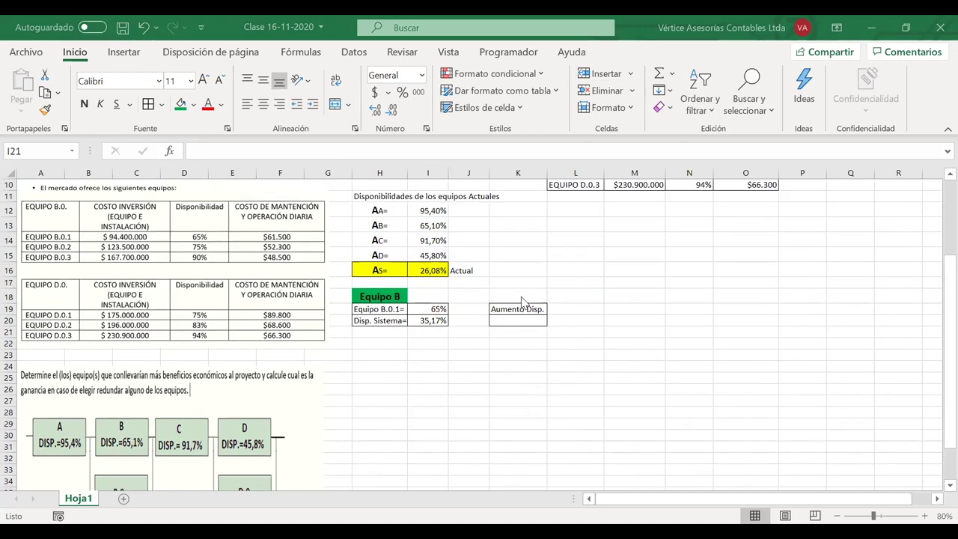
{"action": "scroll", "coordinate": [522, 301], "scroll_direction": "up", "scroll_amount": 3}
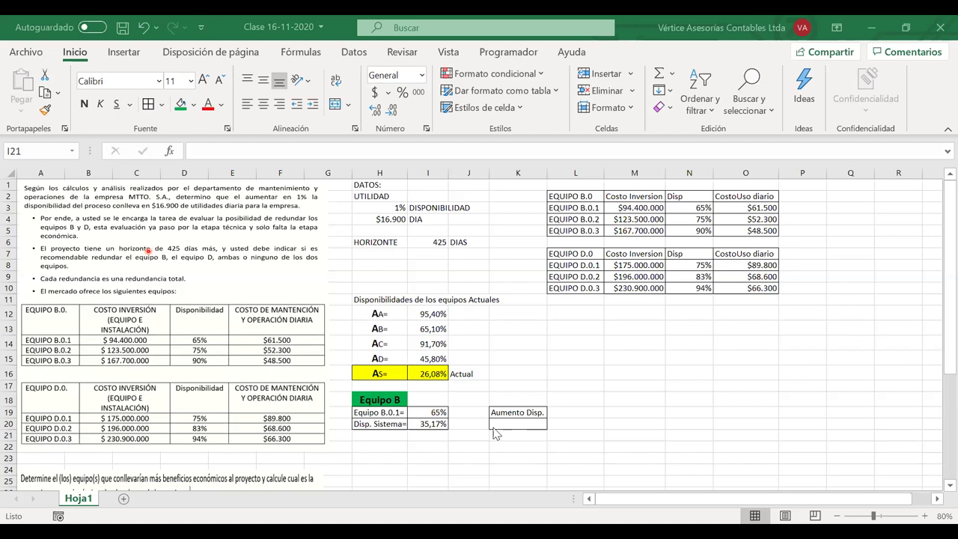
{"action": "left_click", "coordinate": [533, 424]}
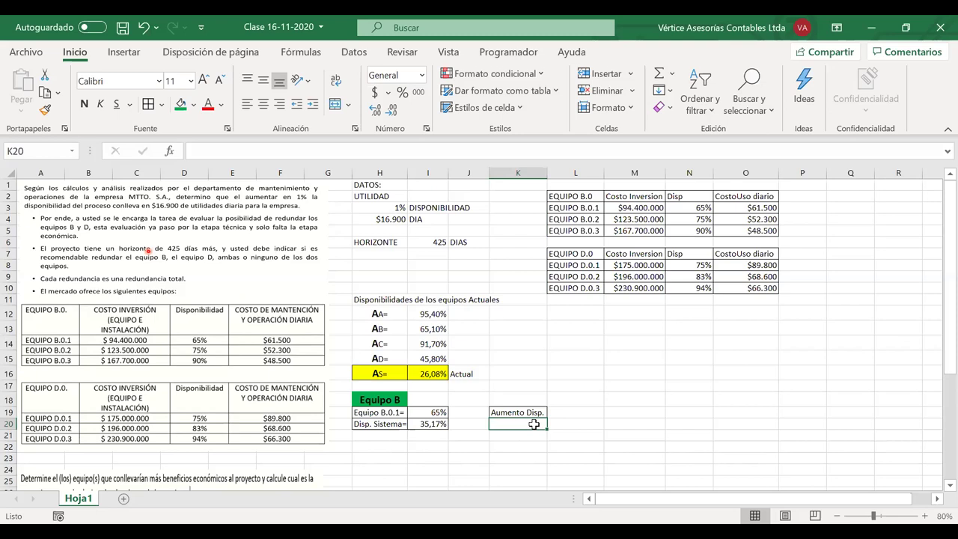
{"action": "type", "text": "="}
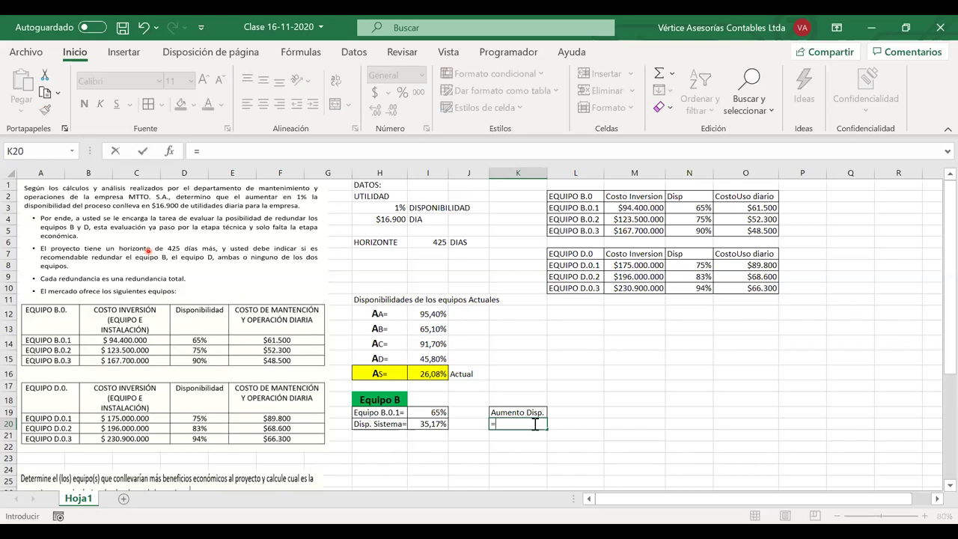
{"action": "left_click", "coordinate": [425, 424]}
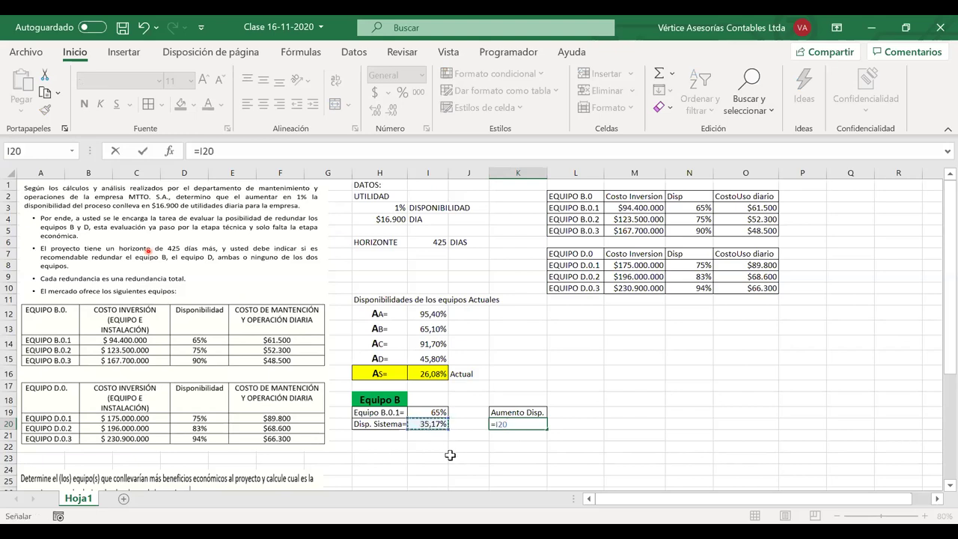
{"action": "type", "text": "-"}
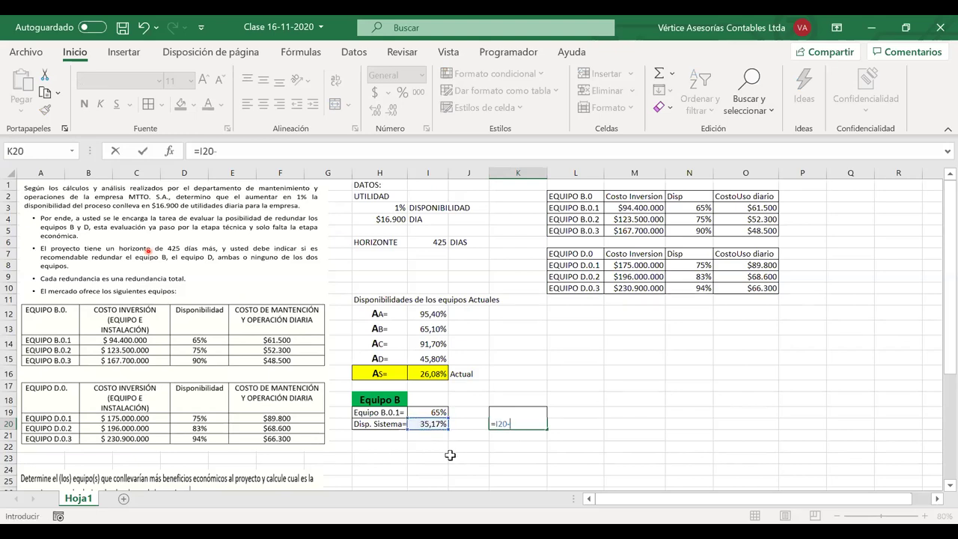
{"action": "left_click", "coordinate": [434, 377]}
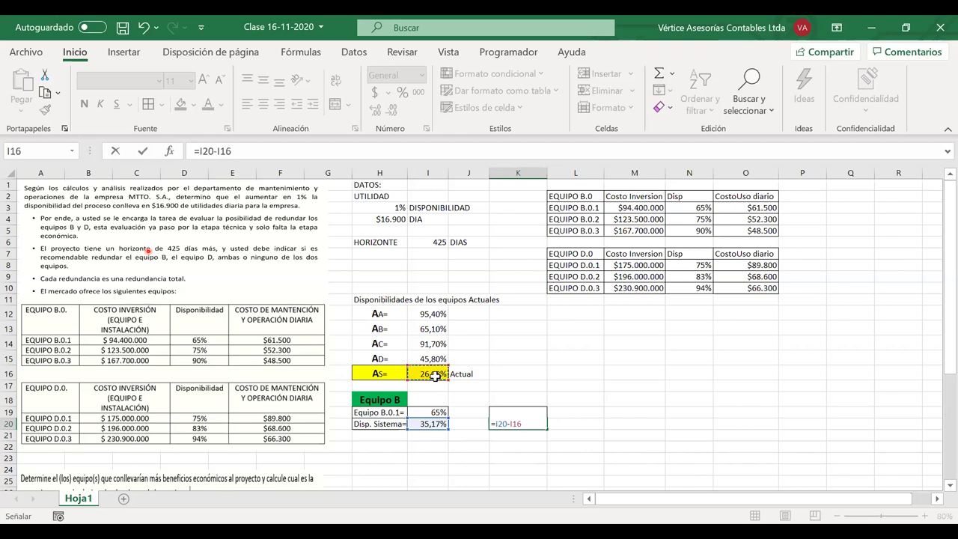
{"action": "key", "text": "Return"}
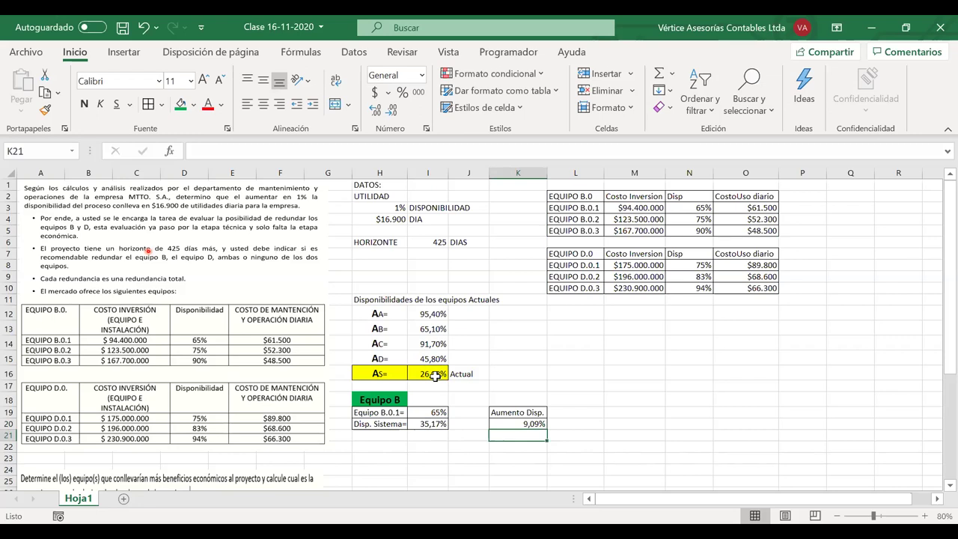
Step: Enter the heading Aumento $ in L19 and apply cell borders to L19:L20
{"action": "left_click", "coordinate": [576, 413]}
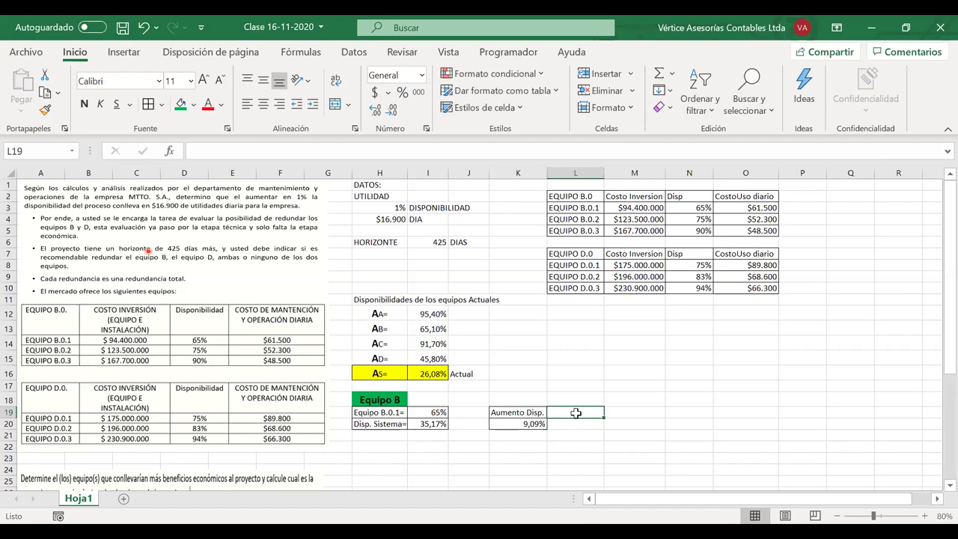
{"action": "type", "text": "Aumento"}
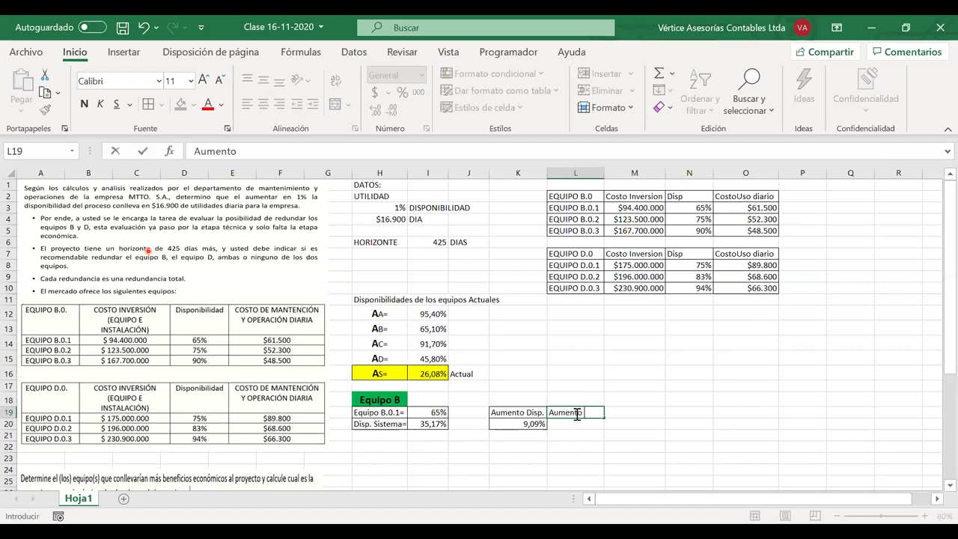
{"action": "type", "text": " $"}
{"action": "key", "text": "Return"}
{"action": "mouse_move", "coordinate": [575, 413]}
{"action": "left_mouse_down"}
{"action": "mouse_move", "coordinate": [659, 424]}
{"action": "mouse_move", "coordinate": [576, 423]}
{"action": "left_mouse_up"}
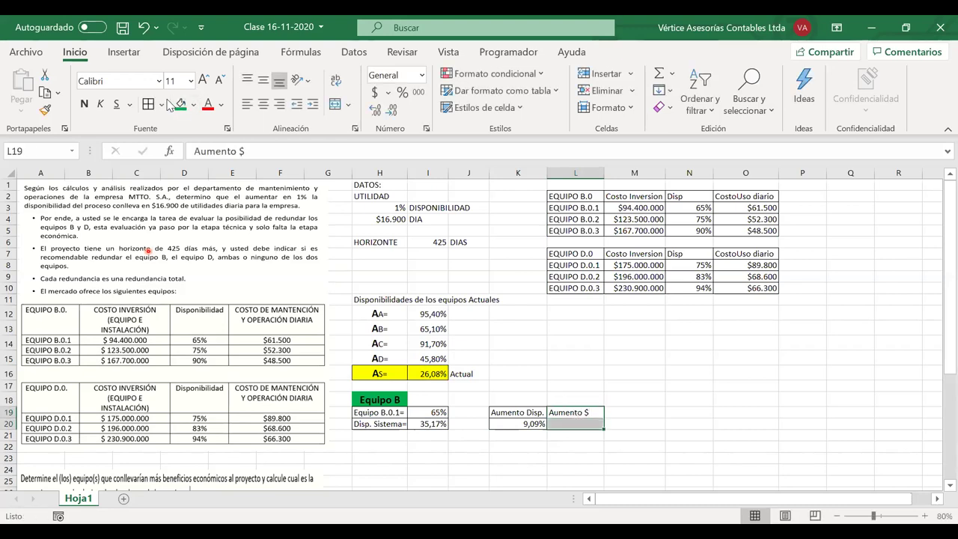
{"action": "left_click", "coordinate": [655, 403]}
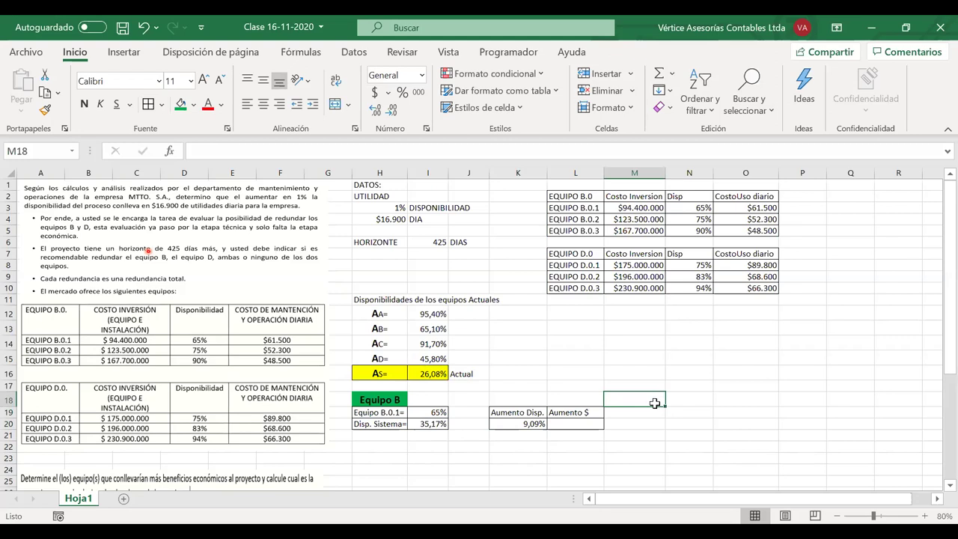
Step: Extend the L19 heading to Aumento $ proyecto, wrap its text and centre it horizontally
{"action": "left_click", "coordinate": [575, 421]}
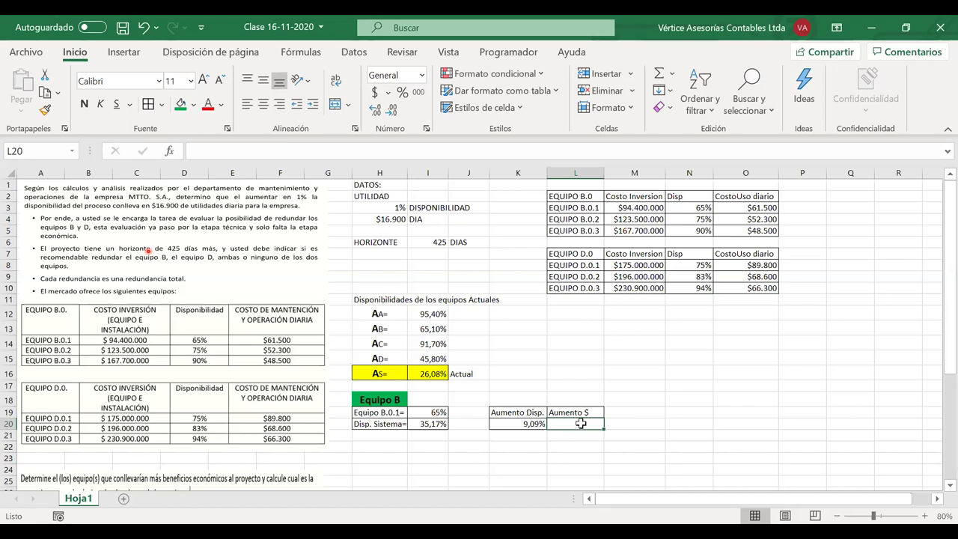
{"action": "double_click", "coordinate": [589, 411]}
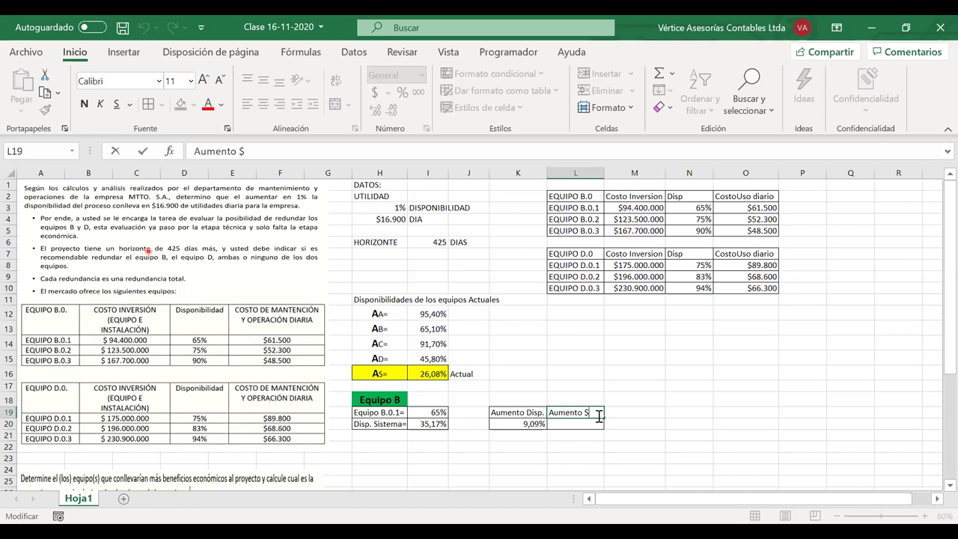
{"action": "type", "text": "proyecto"}
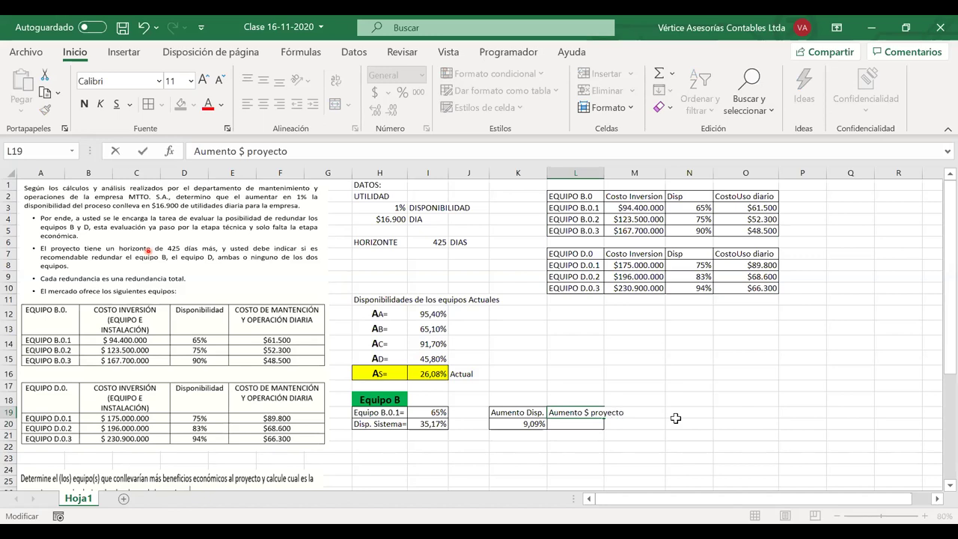
{"action": "key", "text": "ctrl+Return"}
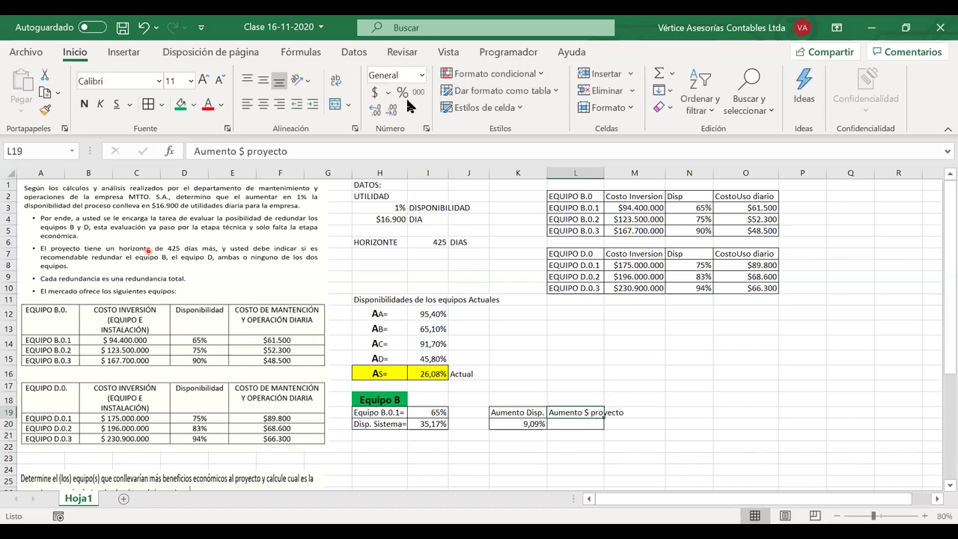
{"action": "left_click", "coordinate": [336, 80]}
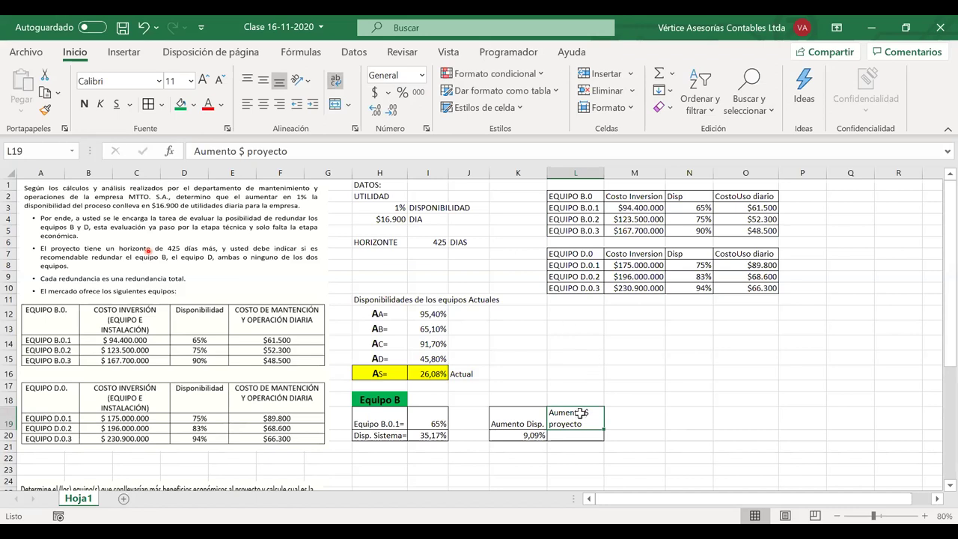
{"action": "left_click", "coordinate": [263, 104]}
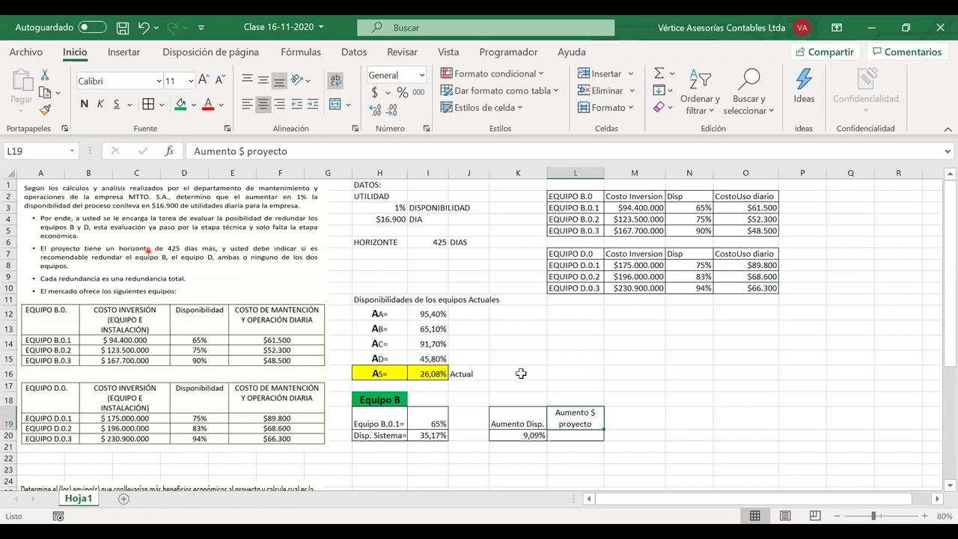
Step: Centre the Aumento Disp. heading in K19 vertically within its cell
{"action": "left_click", "coordinate": [524, 423]}
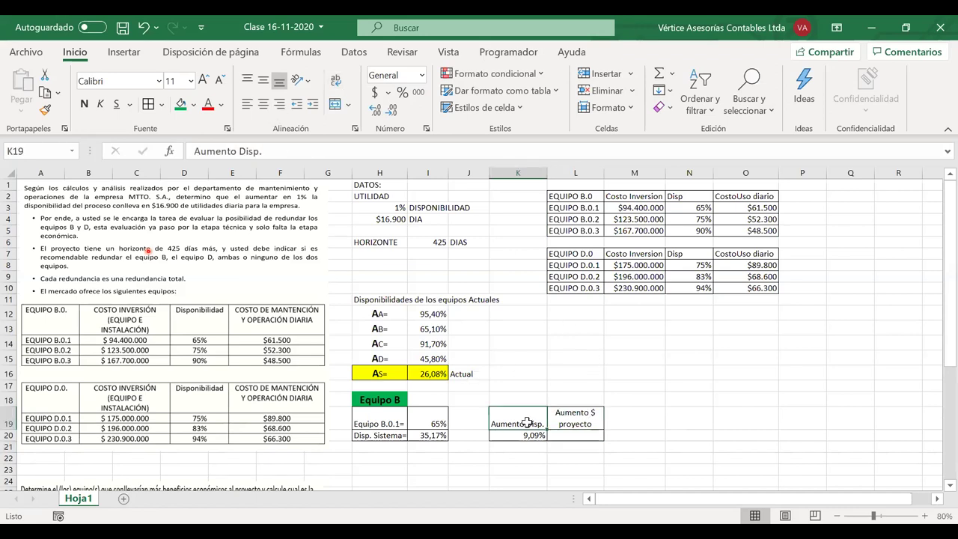
{"action": "left_click", "coordinate": [262, 82]}
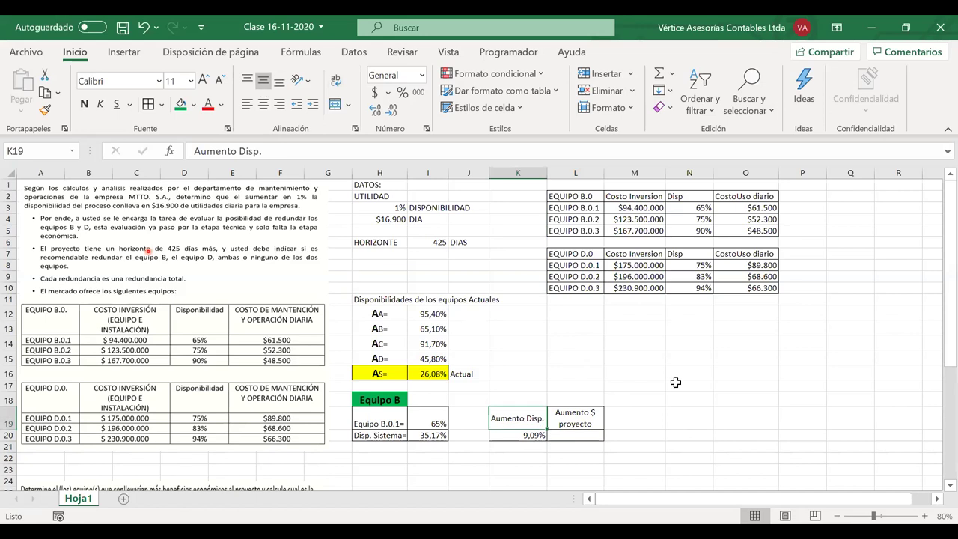
Step: Calculate the project's monetary increase in L20 with the formula =H4*K20*I6 and widen column L slightly
{"action": "left_click", "coordinate": [575, 435]}
{"action": "type", "text": "="}
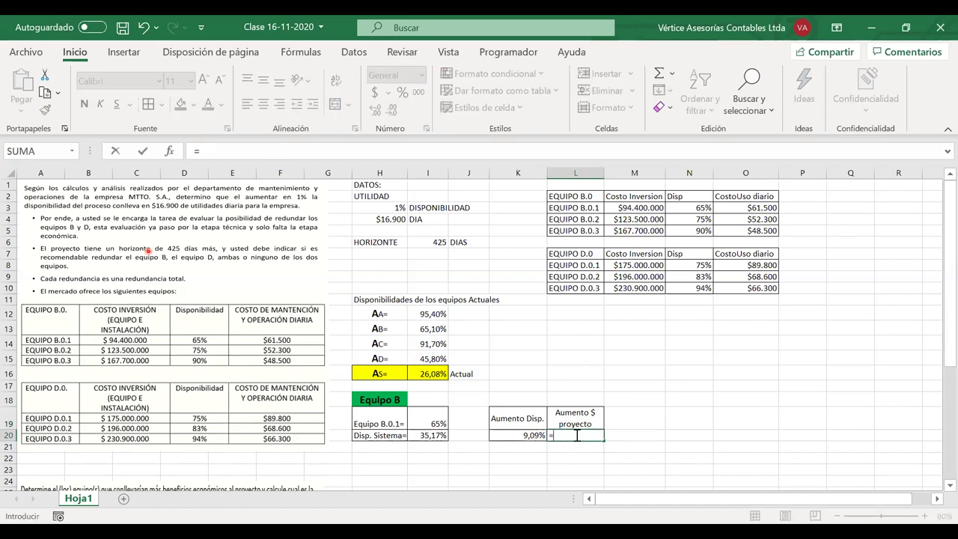
{"action": "left_click", "coordinate": [400, 218]}
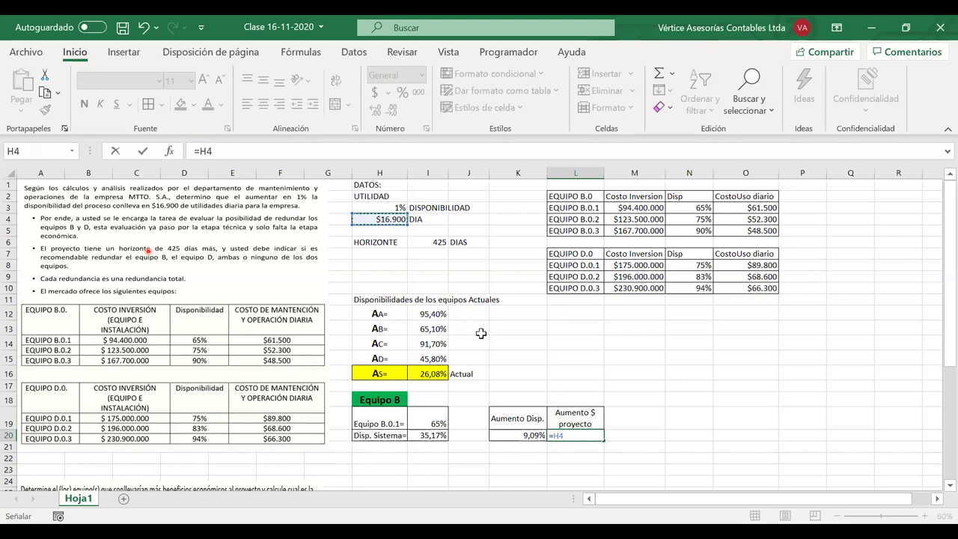
{"action": "type", "text": "*"}
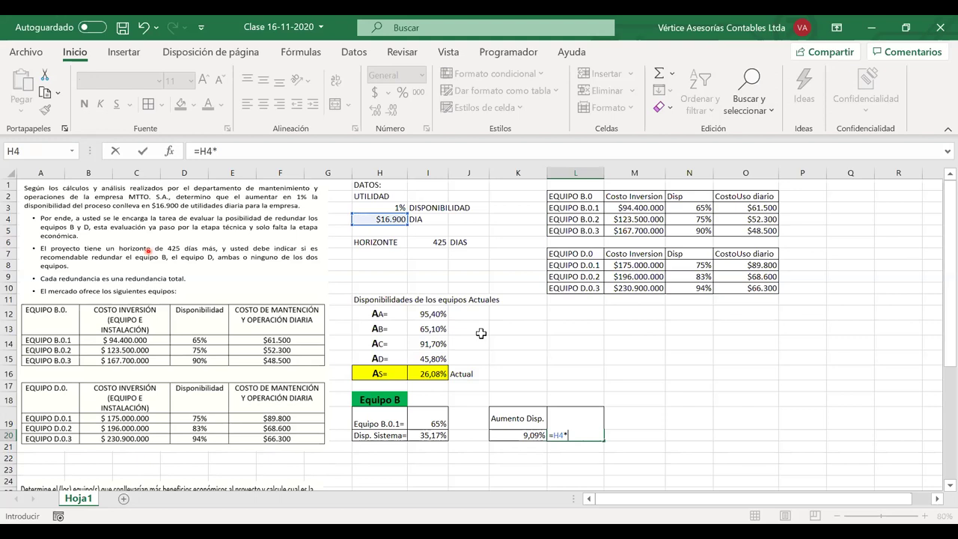
{"action": "left_click", "coordinate": [510, 436]}
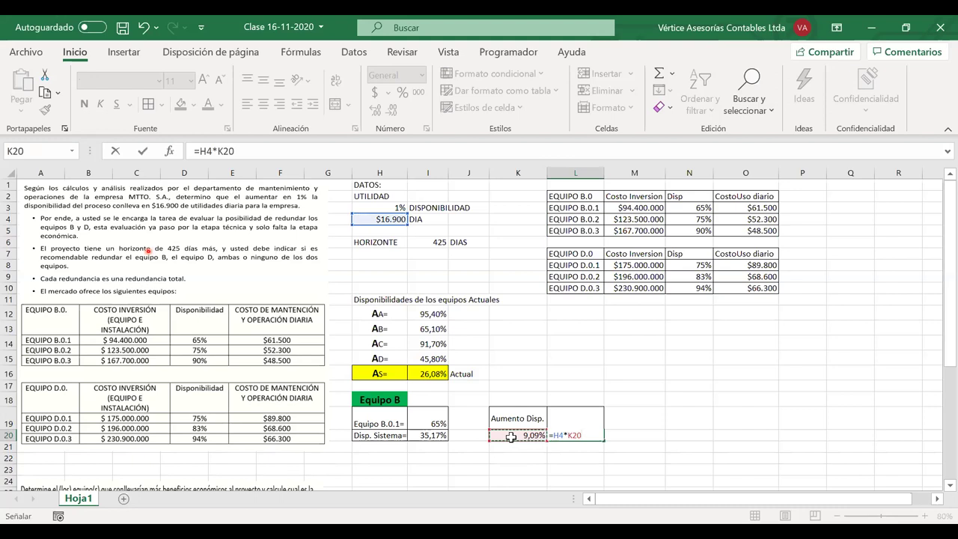
{"action": "type", "text": "*"}
{"action": "left_click", "coordinate": [436, 243]}
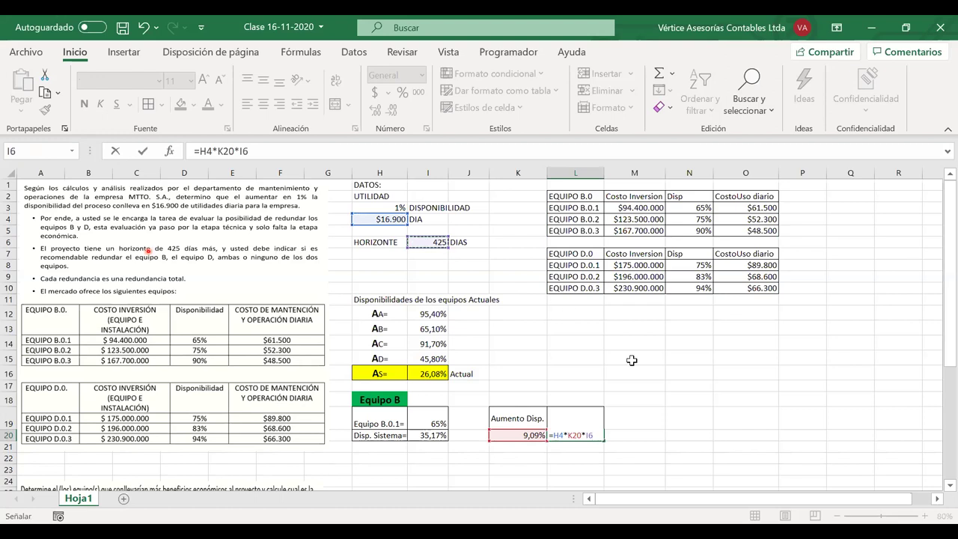
{"action": "key", "text": "Return"}
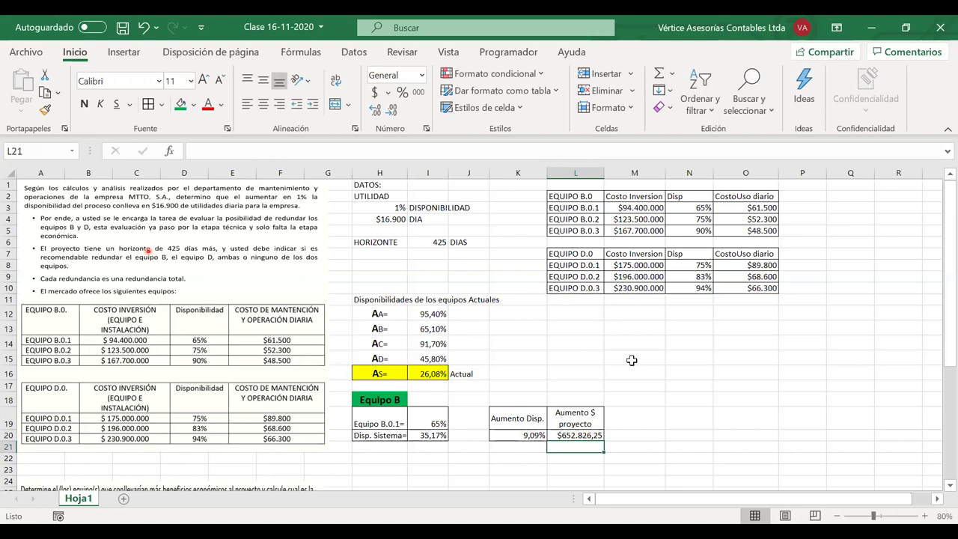
{"action": "left_click", "coordinate": [577, 435]}
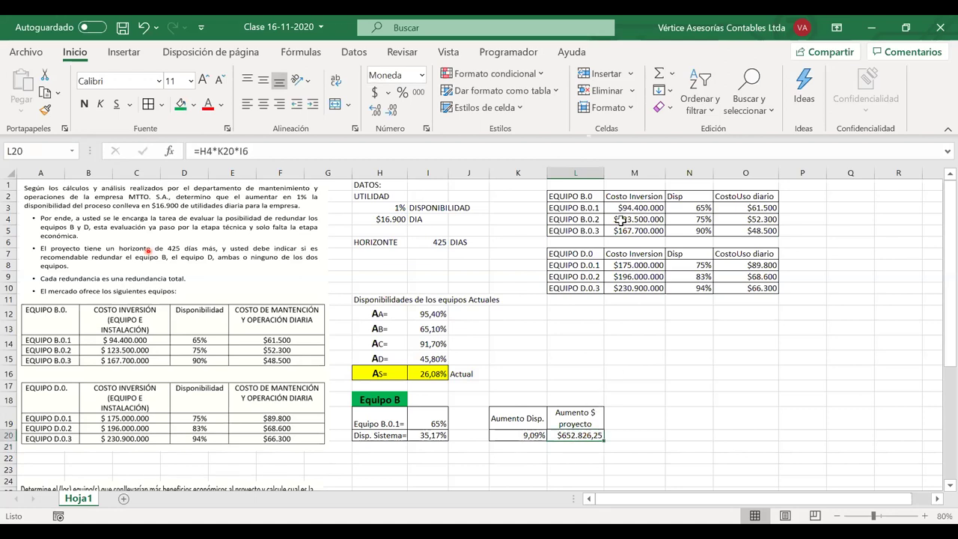
{"action": "left_click_drag", "start_coordinate": [604, 173], "coordinate": [612, 173]}
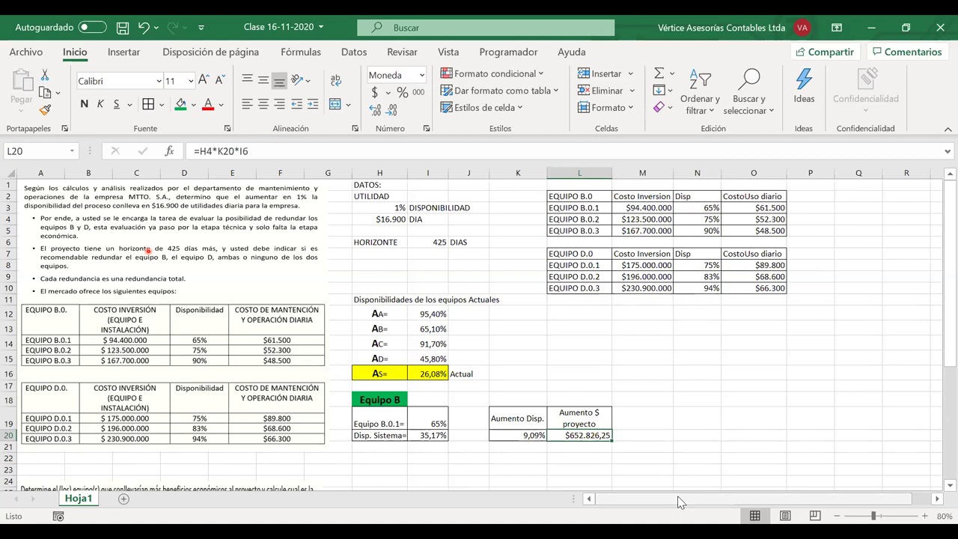
Step: Open the L20 formula, handwrite 0,0909 = 9,09% over the sheet, circle both values, and clear the ink
{"action": "double_click", "coordinate": [581, 436]}
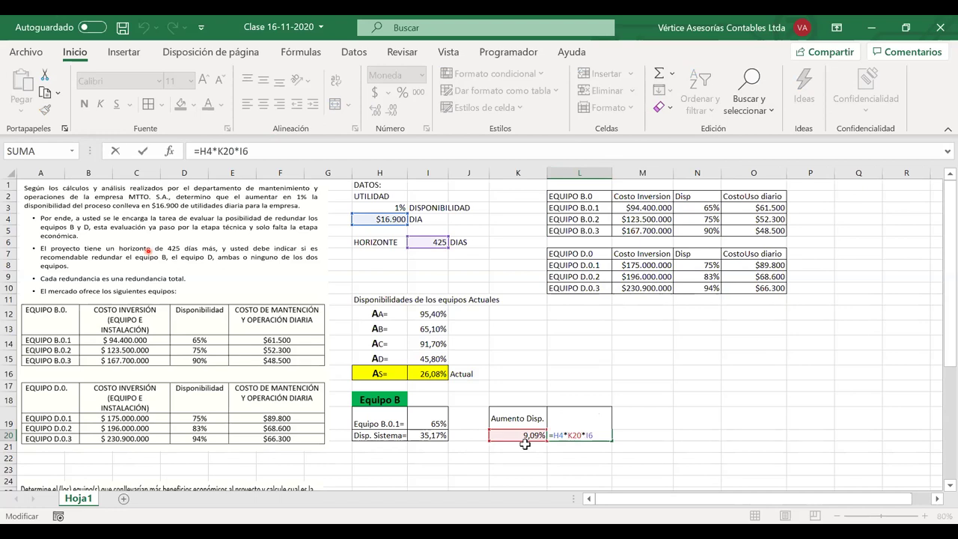
{"action": "mouse_move", "coordinate": [580, 338]}
{"action": "left_mouse_down"}
{"action": "mouse_move", "coordinate": [603, 337]}
{"action": "mouse_move", "coordinate": [611, 360]}
{"action": "left_mouse_up"}
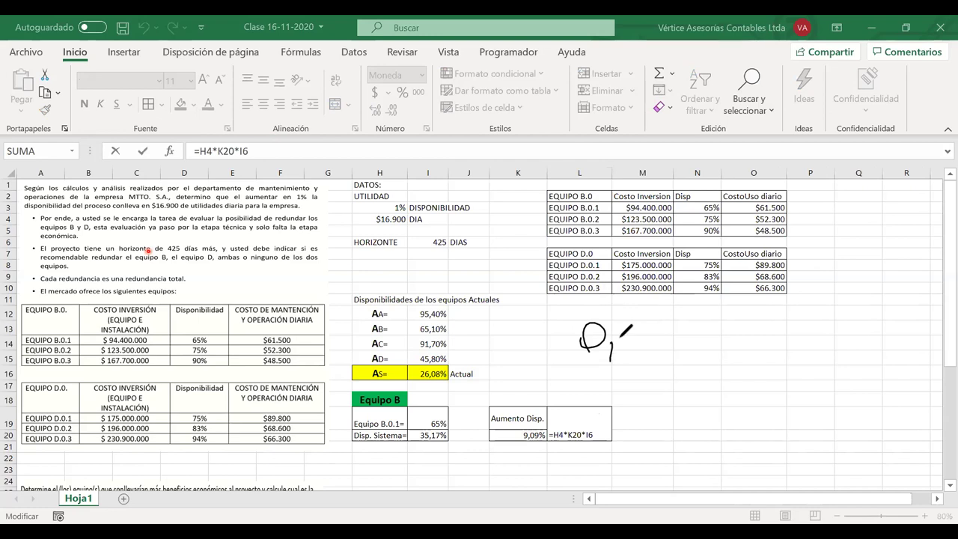
{"action": "mouse_move", "coordinate": [633, 321]}
{"action": "left_mouse_down"}
{"action": "mouse_move", "coordinate": [665, 349]}
{"action": "mouse_move", "coordinate": [678, 325]}
{"action": "mouse_move", "coordinate": [702, 357]}
{"action": "mouse_move", "coordinate": [756, 334]}
{"action": "left_mouse_up"}
{"action": "left_click_drag", "start_coordinate": [743, 342], "coordinate": [756, 341]}
{"action": "mouse_move", "coordinate": [808, 318]}
{"action": "left_mouse_down"}
{"action": "mouse_move", "coordinate": [812, 350]}
{"action": "mouse_move", "coordinate": [830, 358]}
{"action": "mouse_move", "coordinate": [820, 366]}
{"action": "left_mouse_up"}
{"action": "left_click", "coordinate": [822, 347]}
{"action": "left_click_drag", "start_coordinate": [839, 319], "coordinate": [853, 346]}
{"action": "left_click_drag", "start_coordinate": [896, 315], "coordinate": [873, 347]}
{"action": "left_click", "coordinate": [895, 341]}
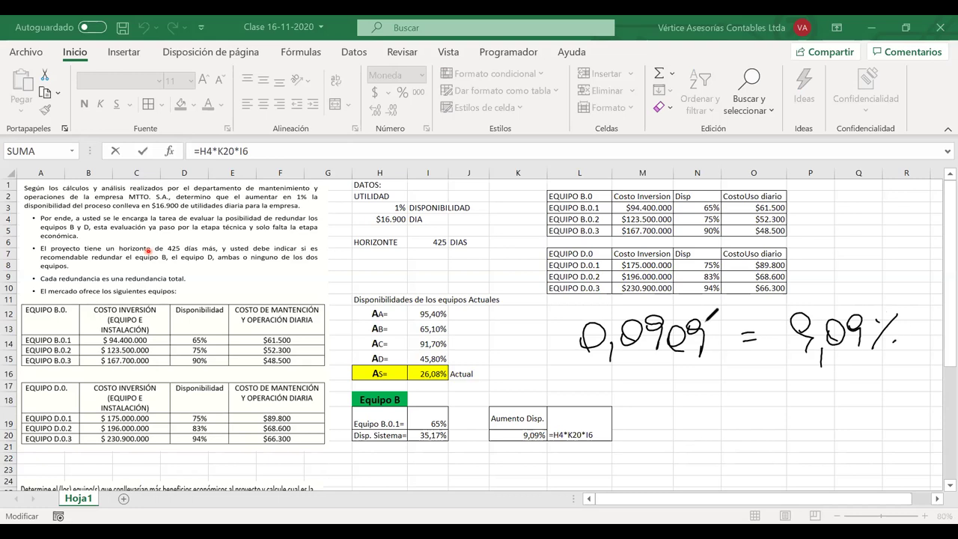
{"action": "mouse_move", "coordinate": [719, 308]}
{"action": "left_mouse_down"}
{"action": "mouse_move", "coordinate": [614, 293]}
{"action": "mouse_move", "coordinate": [566, 330]}
{"action": "mouse_move", "coordinate": [728, 370]}
{"action": "mouse_move", "coordinate": [724, 320]}
{"action": "left_mouse_up"}
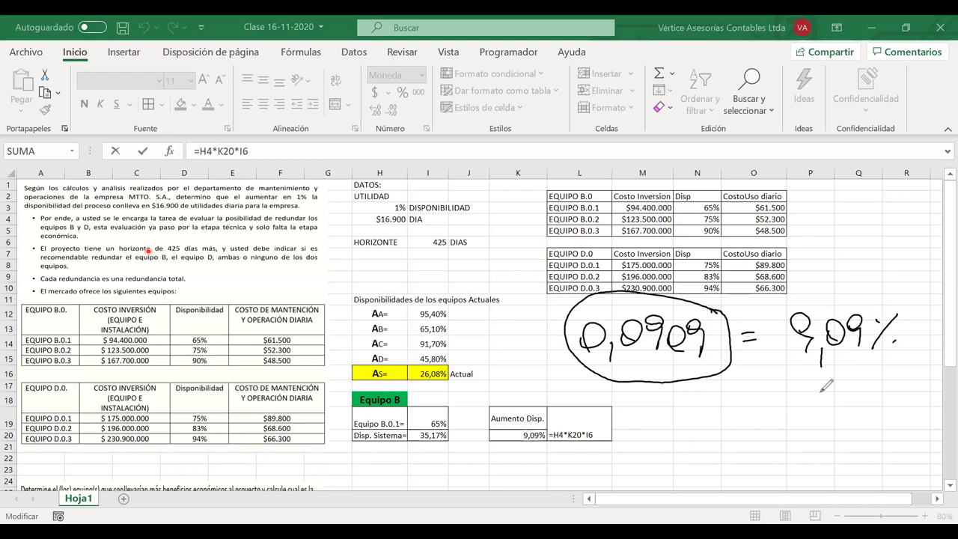
{"action": "left_click_drag", "start_coordinate": [786, 296], "coordinate": [794, 288]}
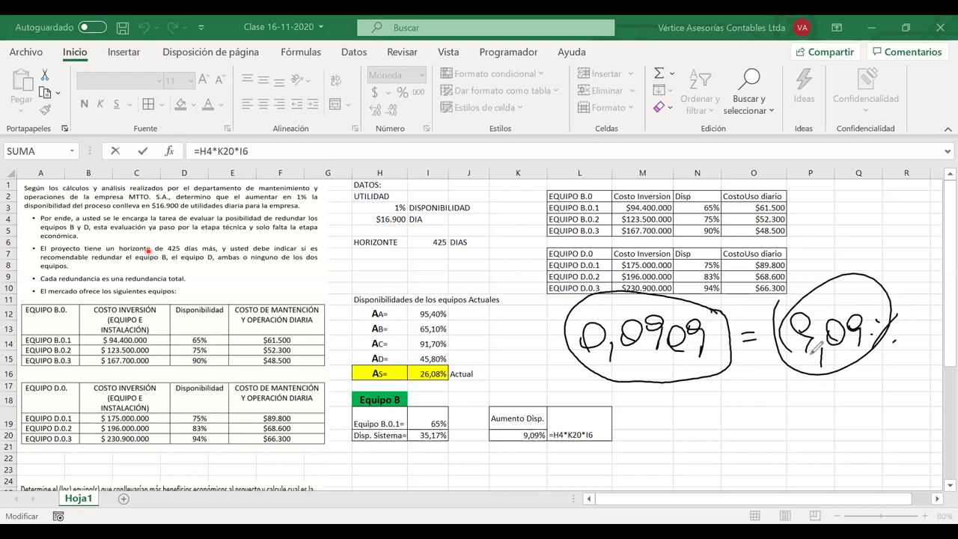
{"action": "key", "text": "Escape"}
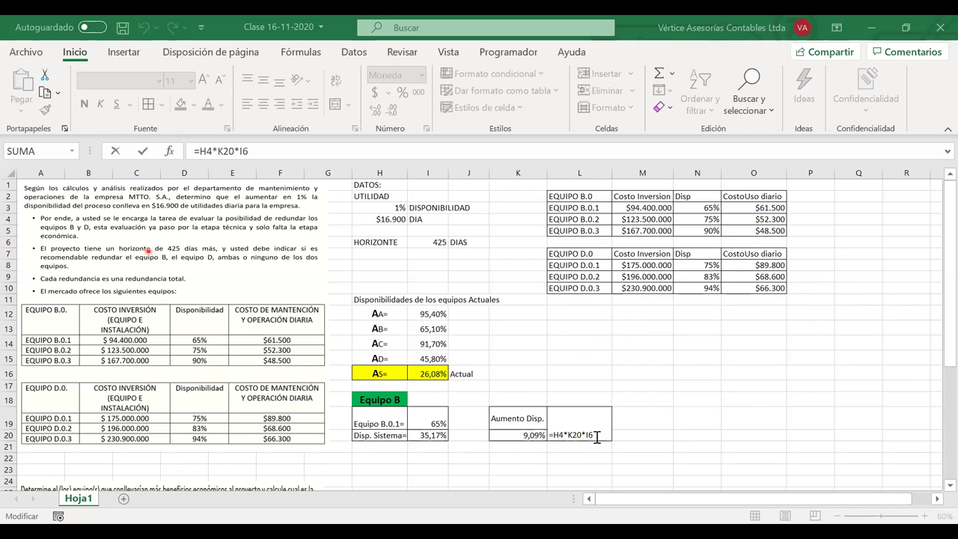
Step: Append *100 to the L20 formula, making it =H4*K20*I6*100
{"action": "left_click", "coordinate": [296, 150]}
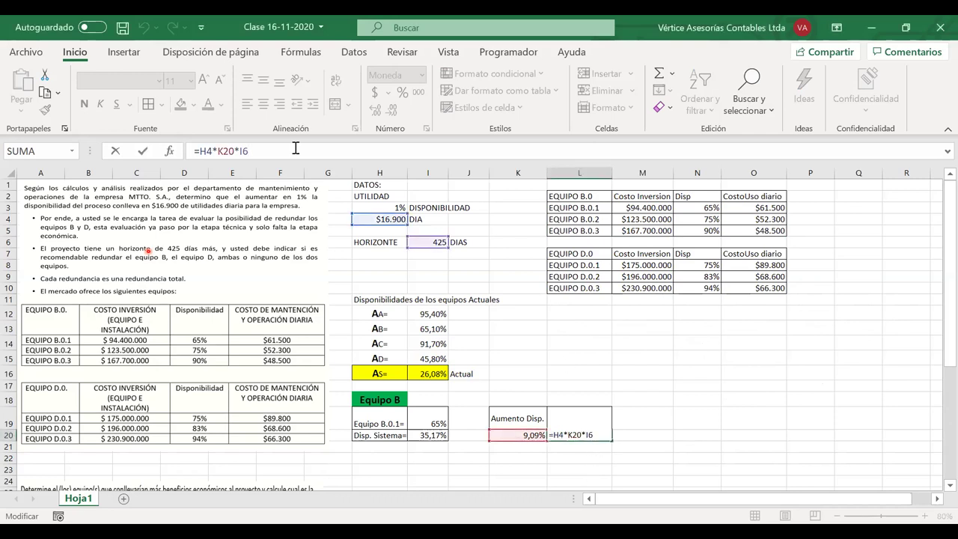
{"action": "type", "text": "*100"}
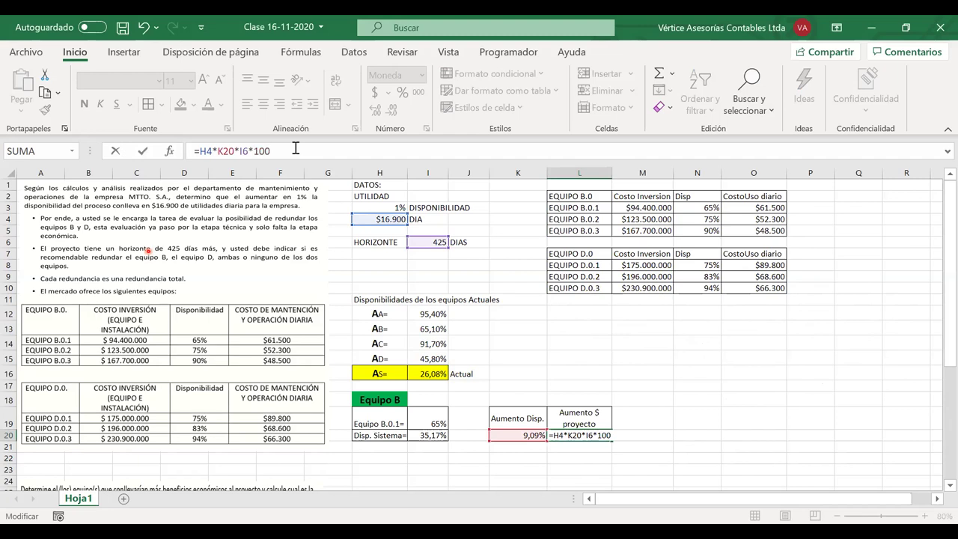
{"action": "key", "text": "Return"}
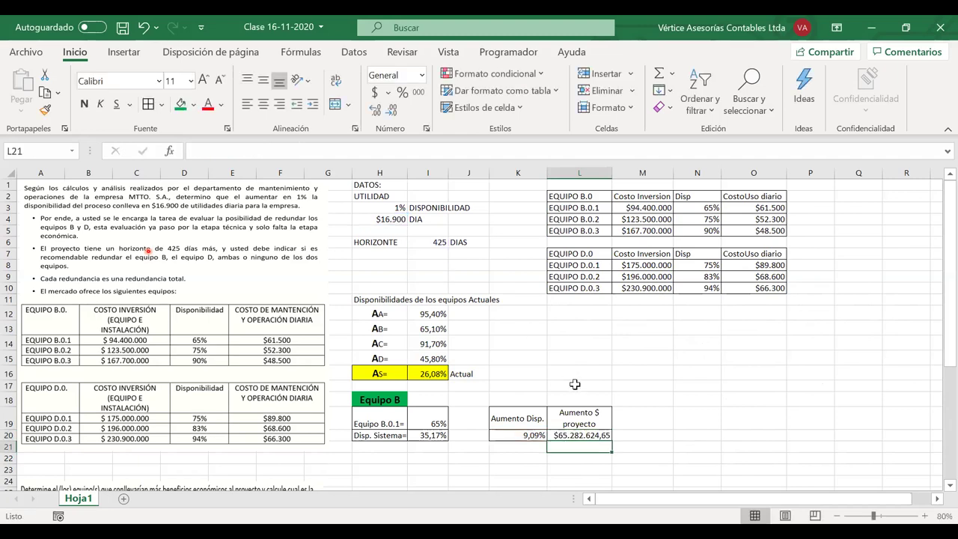
Step: Extend the L20 formula with the 1% availability reference, making it =H4*K20*I6*100*H3
{"action": "left_click", "coordinate": [584, 435]}
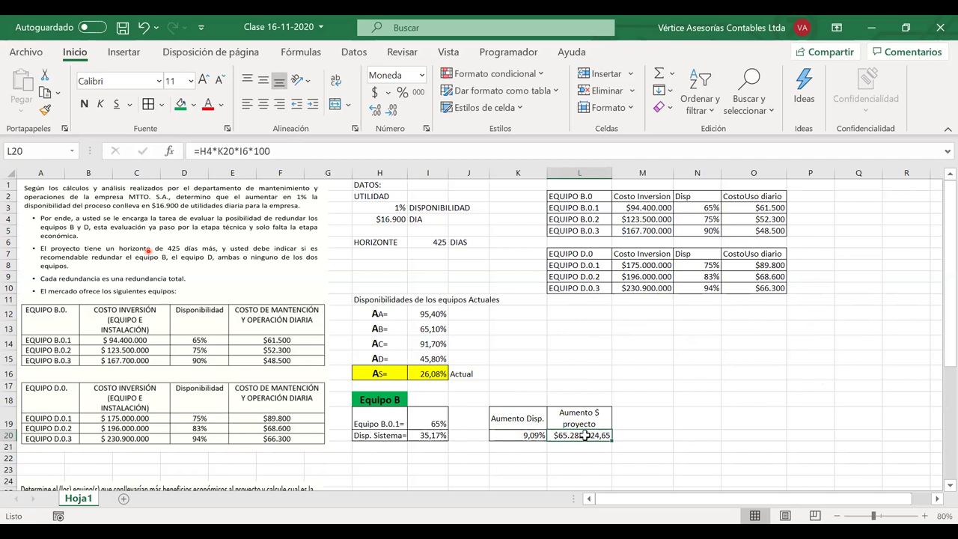
{"action": "left_click", "coordinate": [285, 153]}
{"action": "type", "text": "*"}
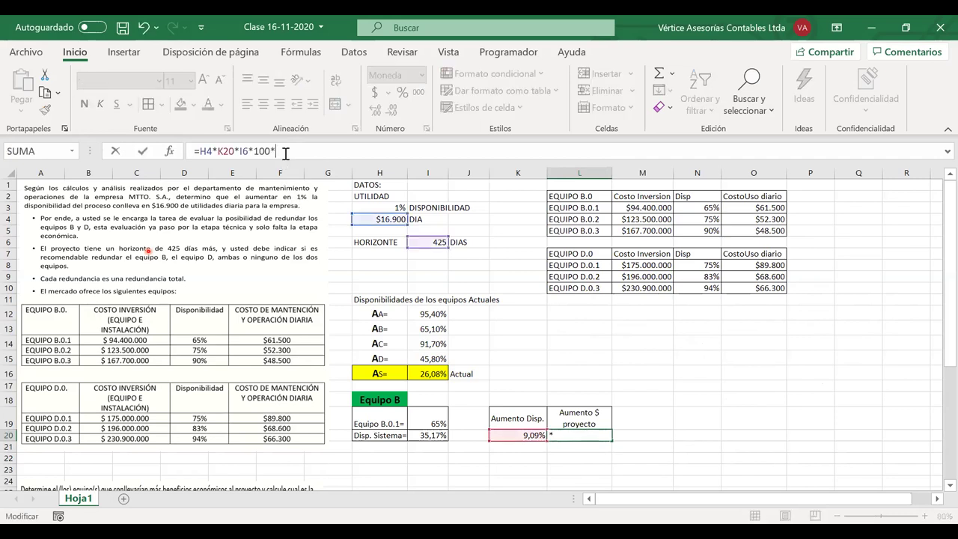
{"action": "left_click", "coordinate": [390, 208]}
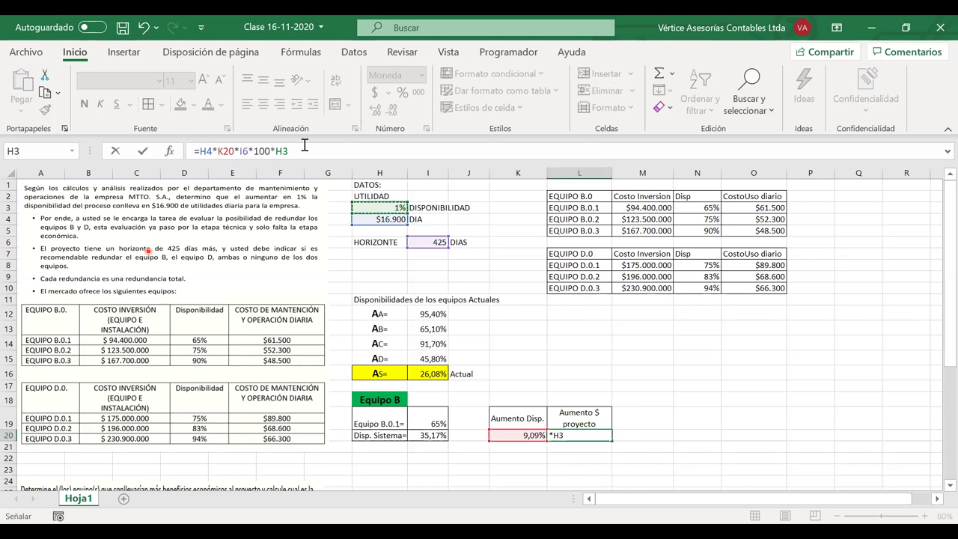
{"action": "key", "text": "shift+Home"}
{"action": "key", "text": "F2"}
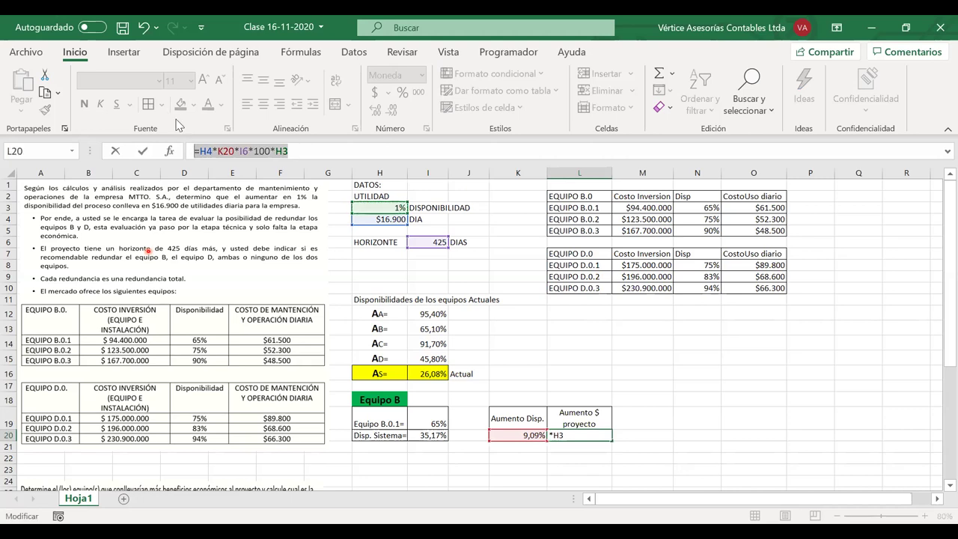
{"action": "key", "text": "Return"}
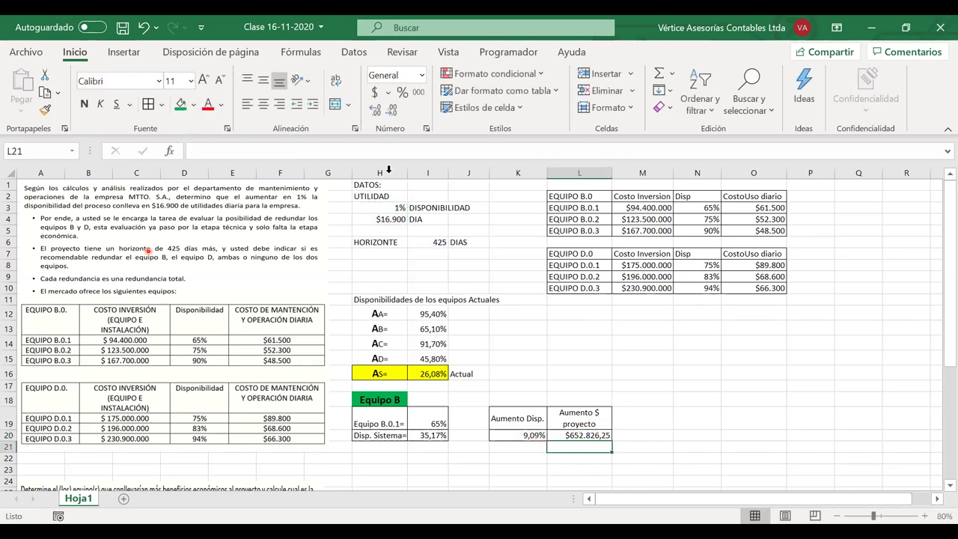
Step: Try 2% as the availability percentage in H3, then undo the change
{"action": "left_click", "coordinate": [389, 208]}
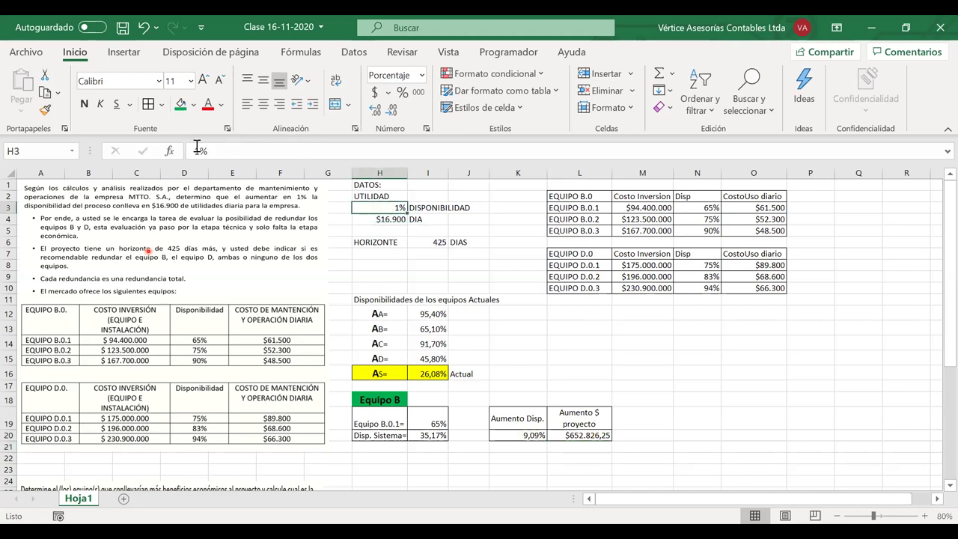
{"action": "type", "text": "2"}
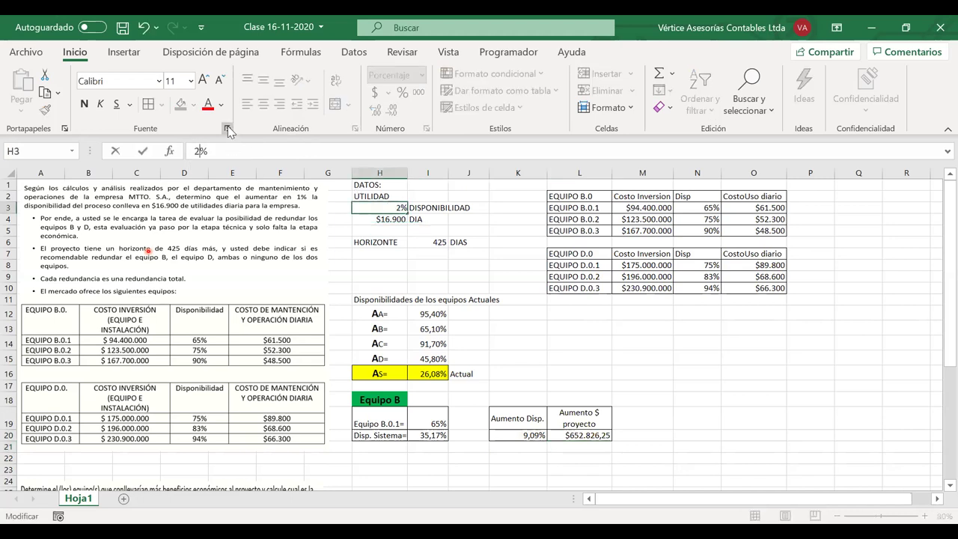
{"action": "key", "text": "Return"}
{"action": "key", "text": "ctrl+z"}
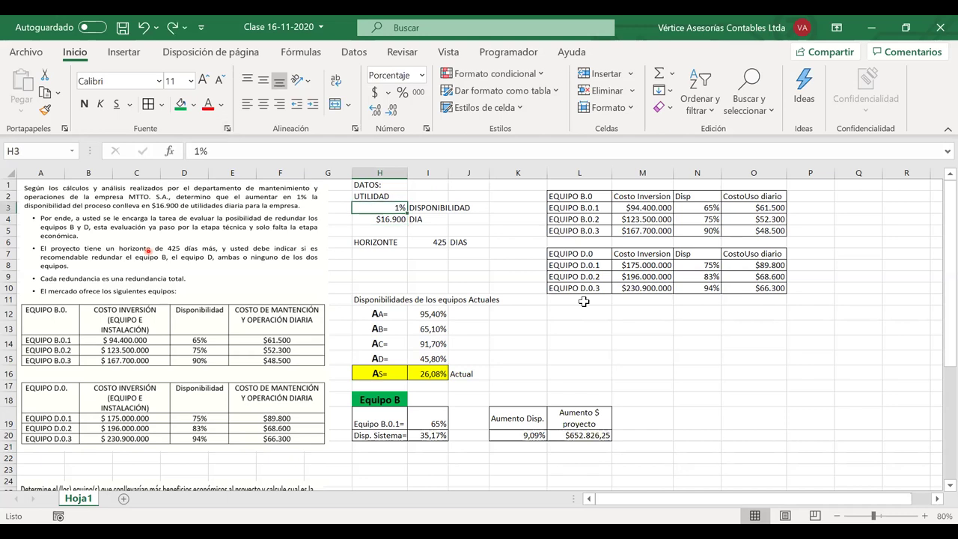
Step: Review the L20 formula and the cells it references without changing it
{"action": "left_click", "coordinate": [561, 435]}
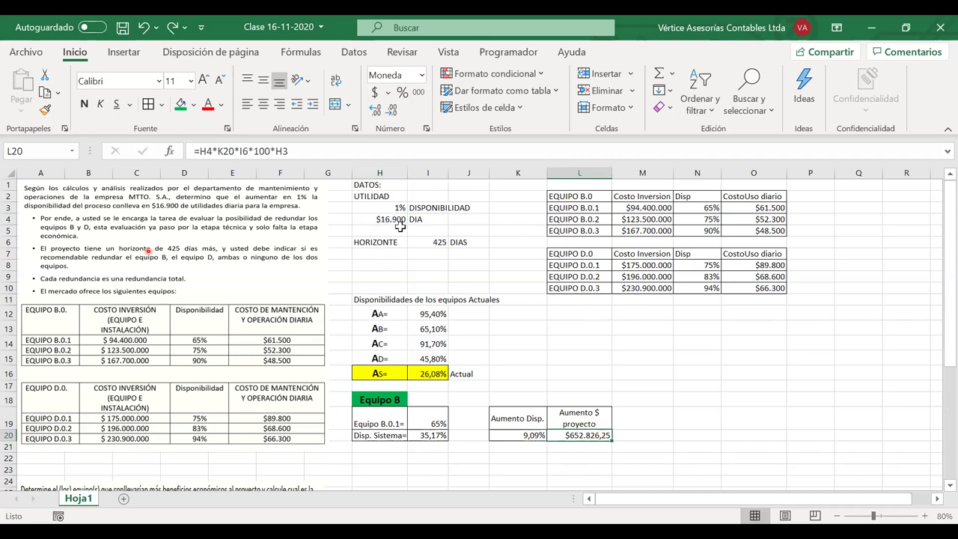
{"action": "left_click", "coordinate": [580, 427]}
{"action": "double_click", "coordinate": [580, 435]}
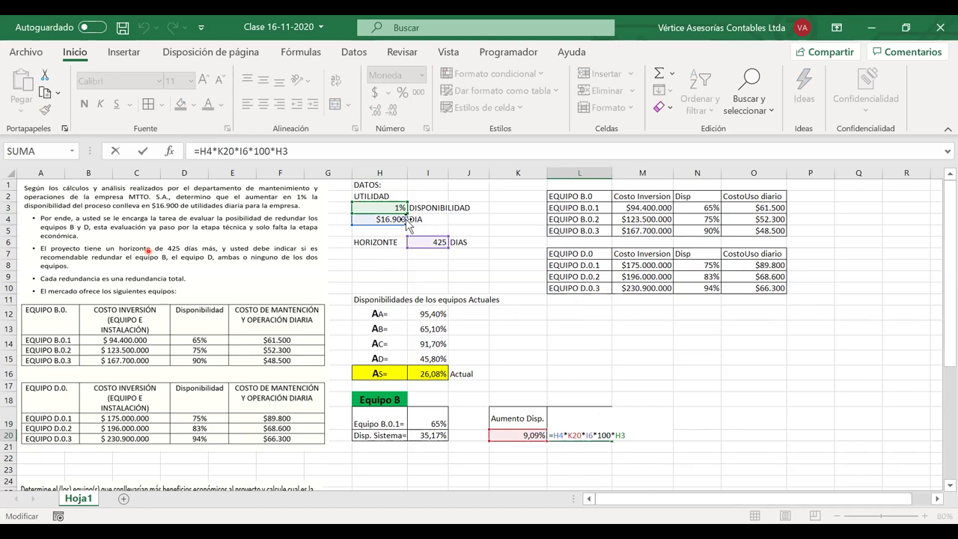
{"action": "key", "text": "Return"}
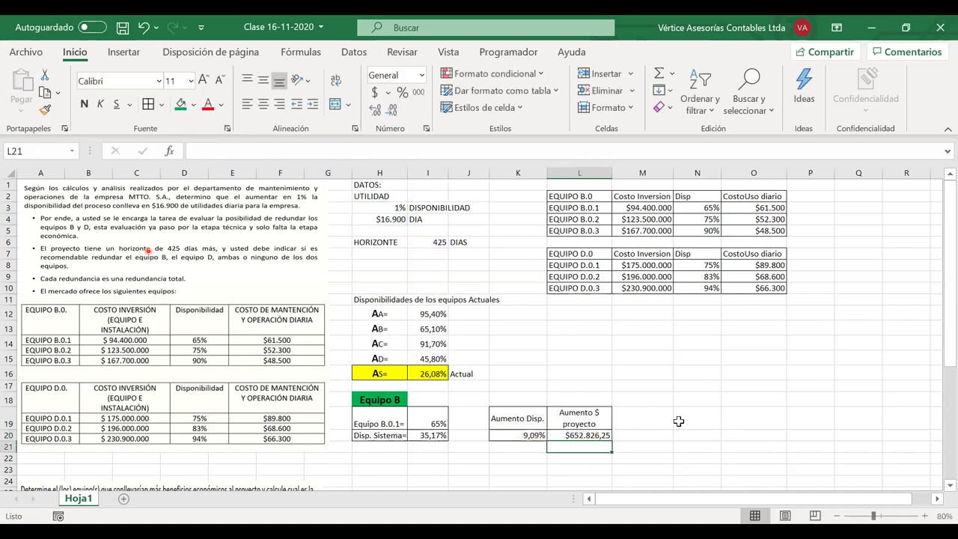
{"action": "left_click", "coordinate": [602, 434]}
{"action": "double_click", "coordinate": [597, 434]}
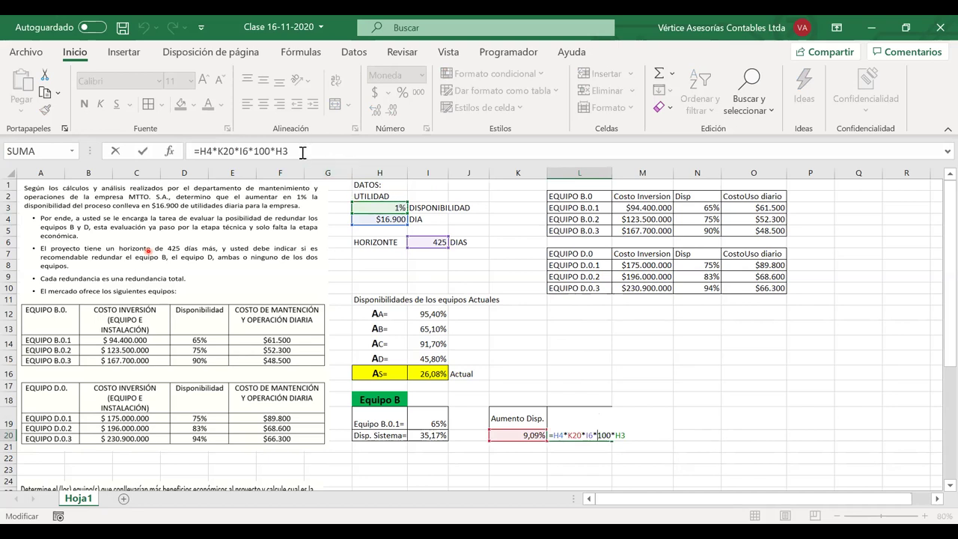
{"action": "key", "text": "Return"}
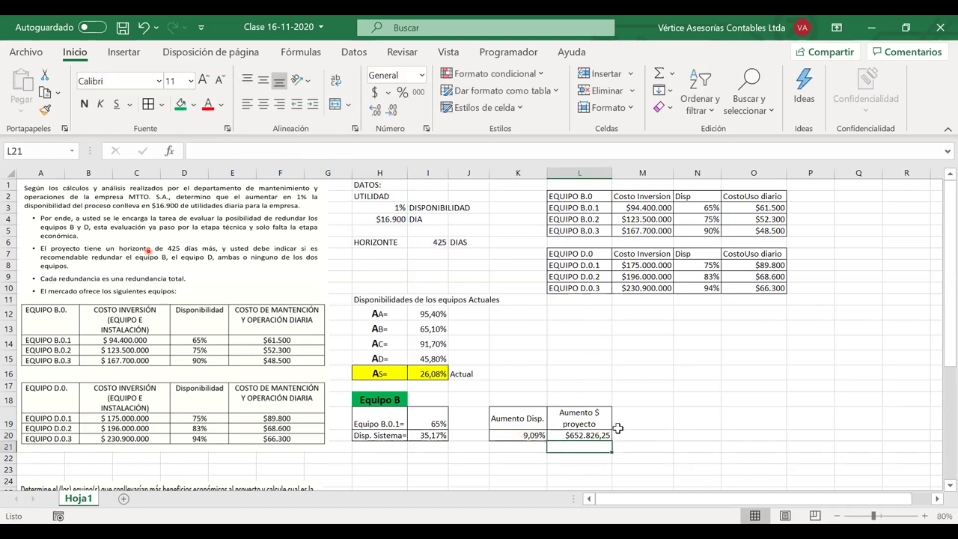
Step: Rework the L20 formula so the availability increase is grouped as (K20*100) directly after H4
{"action": "left_click", "coordinate": [582, 434]}
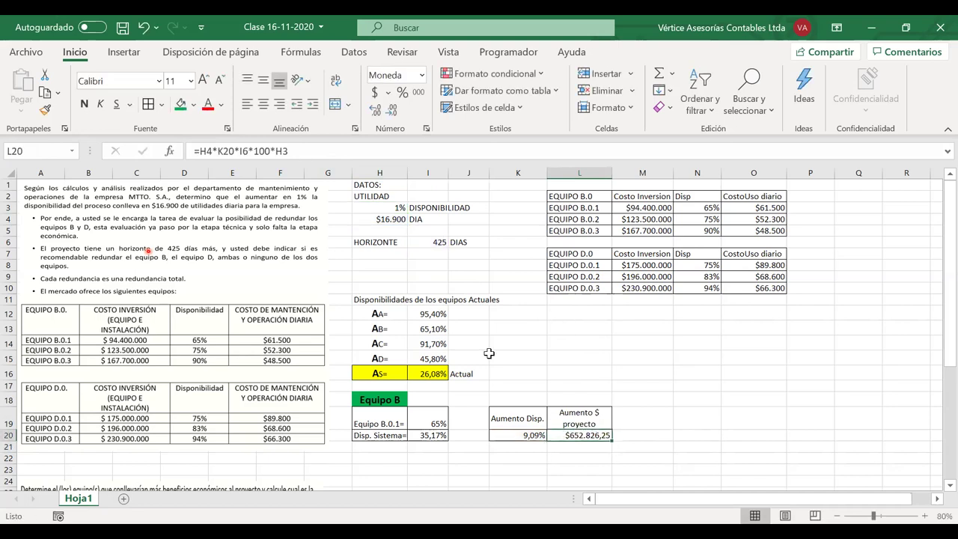
{"action": "left_click", "coordinate": [239, 151]}
{"action": "type", "text": "("}
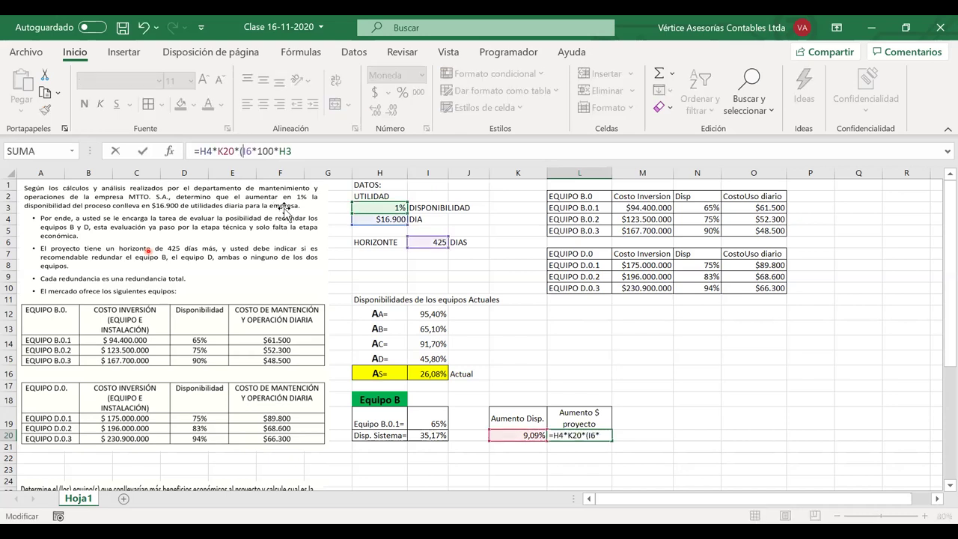
{"action": "key", "text": "BackSpace"}
{"action": "left_click", "coordinate": [217, 152]}
{"action": "type", "text": "("}
{"action": "key", "text": "Right"}
{"action": "key", "text": "Right"}
{"action": "key", "text": "Right"}
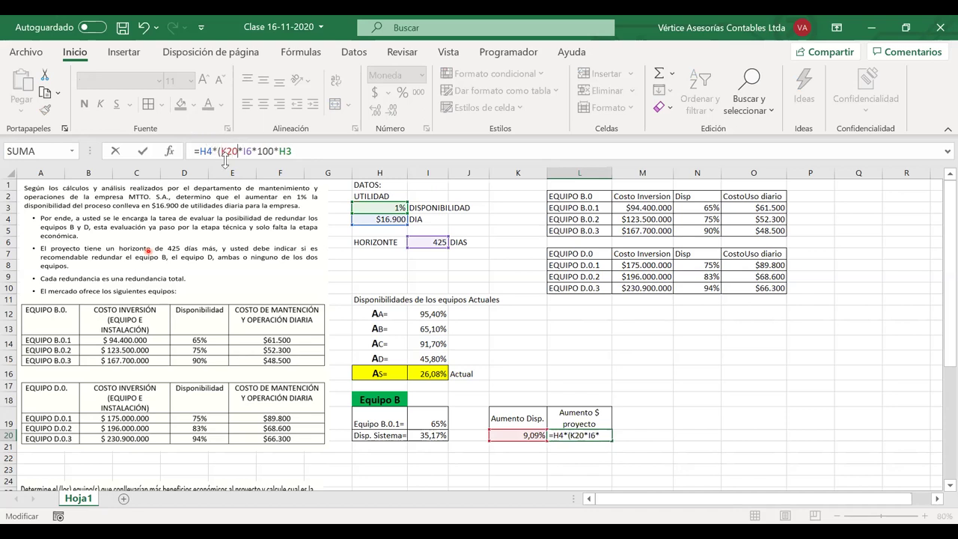
{"action": "type", "text": ")"}
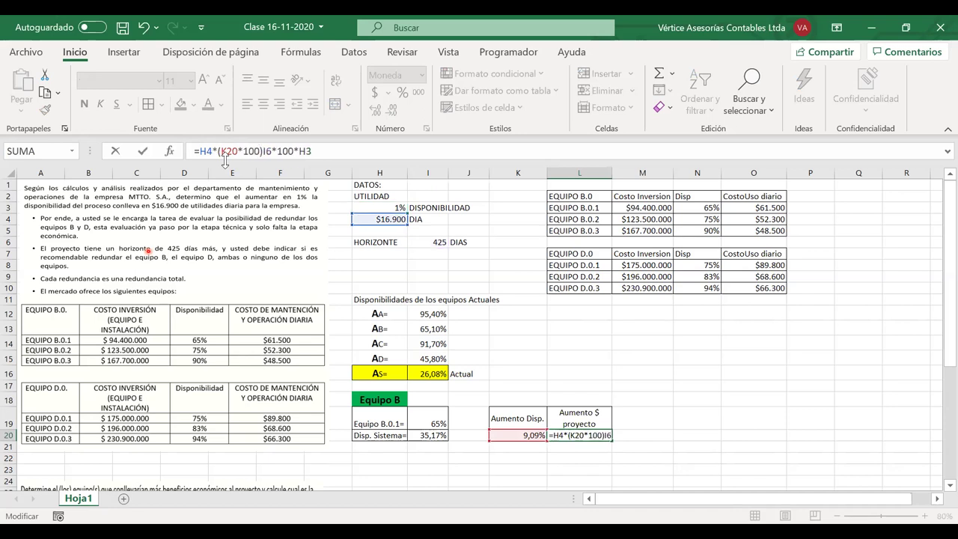
{"action": "type", "text": "*"}
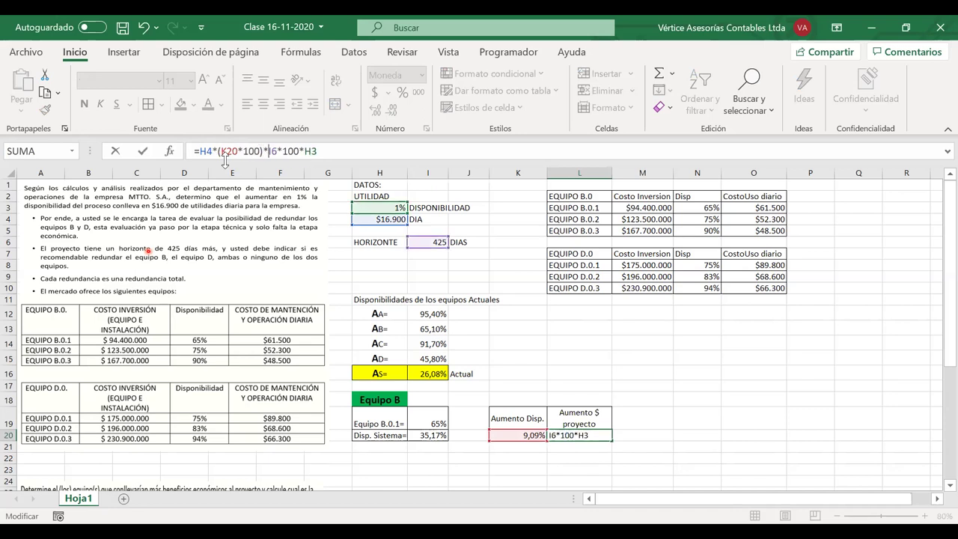
Step: Replace the trailing 100*H3 in L20 with (H3*100), making the formula =H4*(K20*100)*I6*(H3*100)
{"action": "left_click", "coordinate": [283, 151]}
{"action": "key", "text": "Delete"}
{"action": "key", "text": "Delete"}
{"action": "key", "text": "Delete"}
{"action": "key", "text": "Delete"}
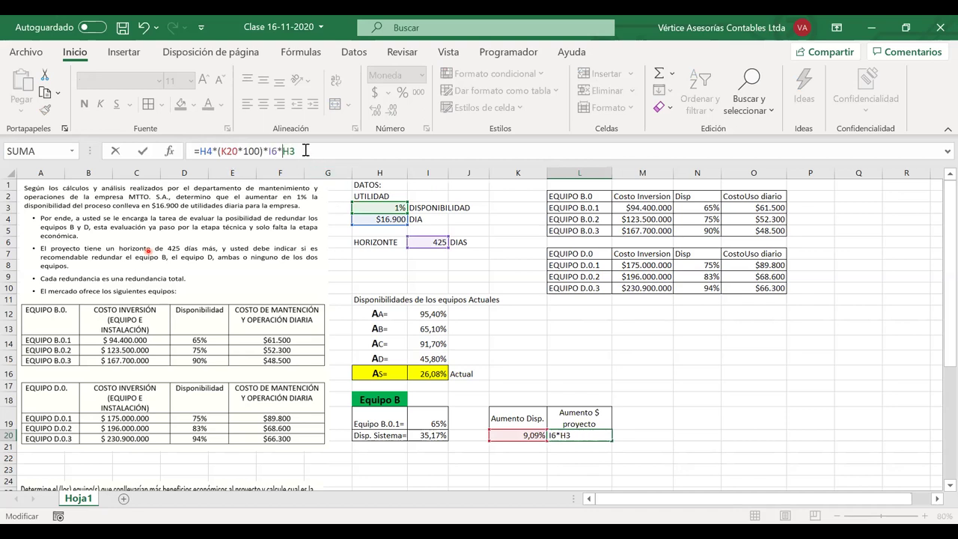
{"action": "type", "text": "("}
{"action": "key", "text": "End"}
{"action": "type", "text": "*100"}
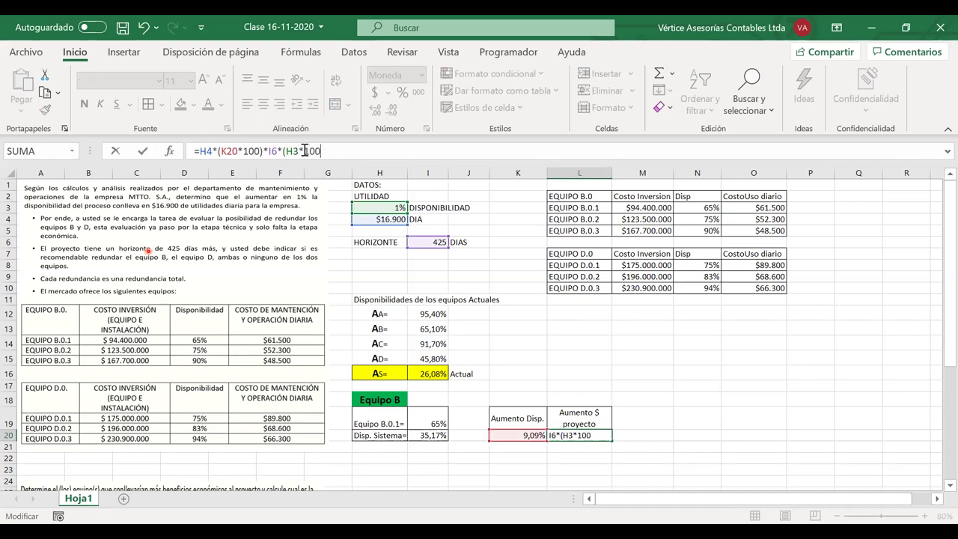
{"action": "type", "text": ")"}
{"action": "key", "text": "Return"}
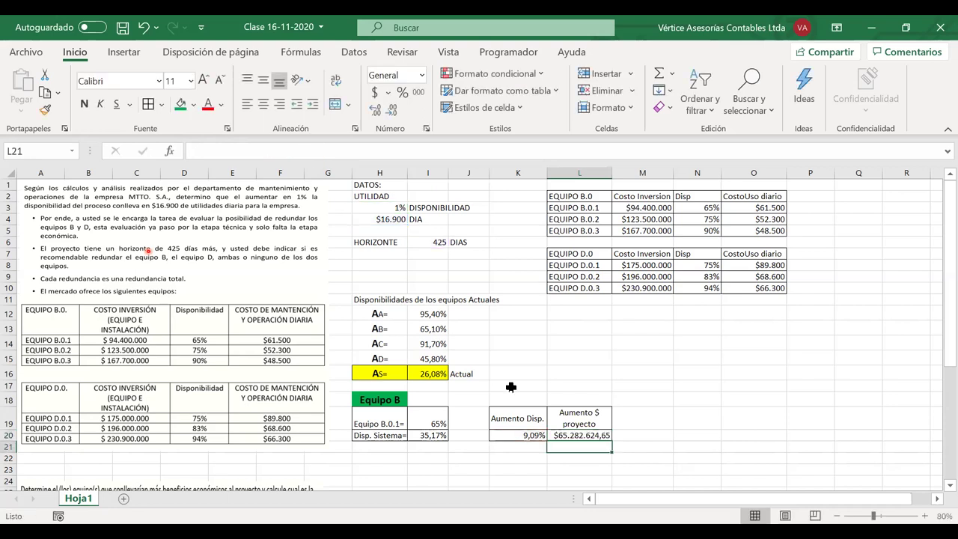
Step: Show the project increase amount in L20 without decimals
{"action": "left_click", "coordinate": [586, 436]}
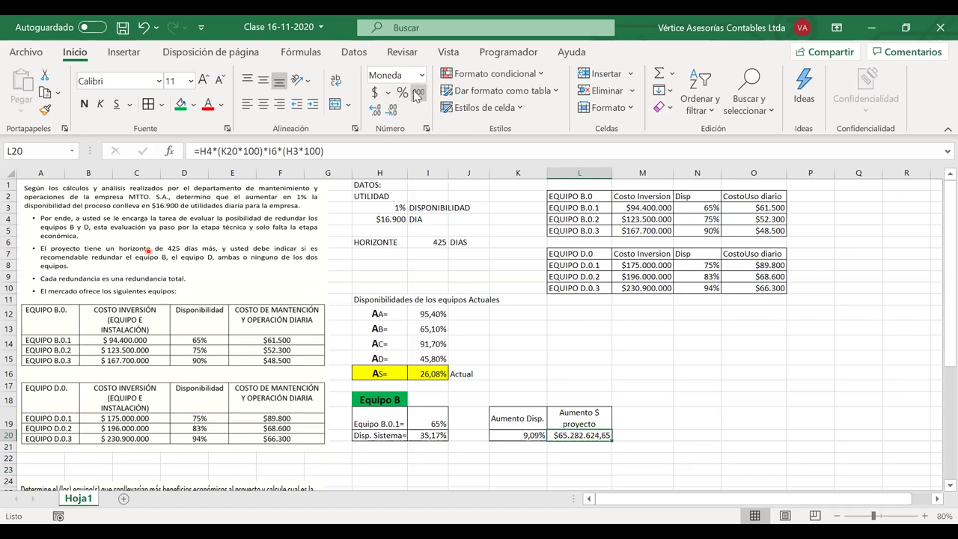
{"action": "left_click", "coordinate": [391, 113]}
{"action": "left_click", "coordinate": [391, 113]}
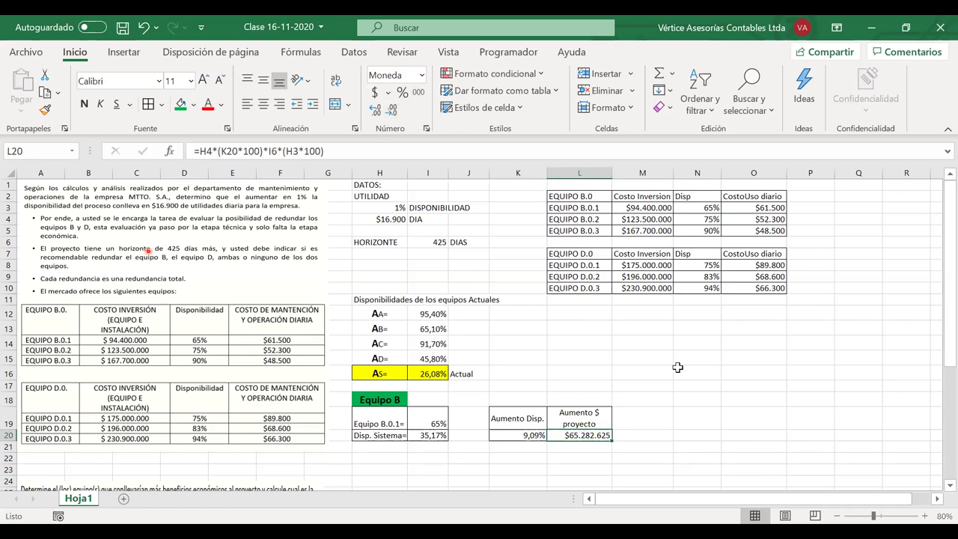
{"action": "key", "text": "Return"}
Step: Check the investment and daily use costs of EQUIPO B.0.1, and add the header "Costos Asociados" in M19
{"action": "left_click_drag", "start_coordinate": [585, 435], "coordinate": [528, 423]}
{"action": "left_click", "coordinate": [576, 436]}
{"action": "left_click", "coordinate": [631, 210]}
{"action": "left_click_drag", "start_coordinate": [590, 208], "coordinate": [732, 212]}
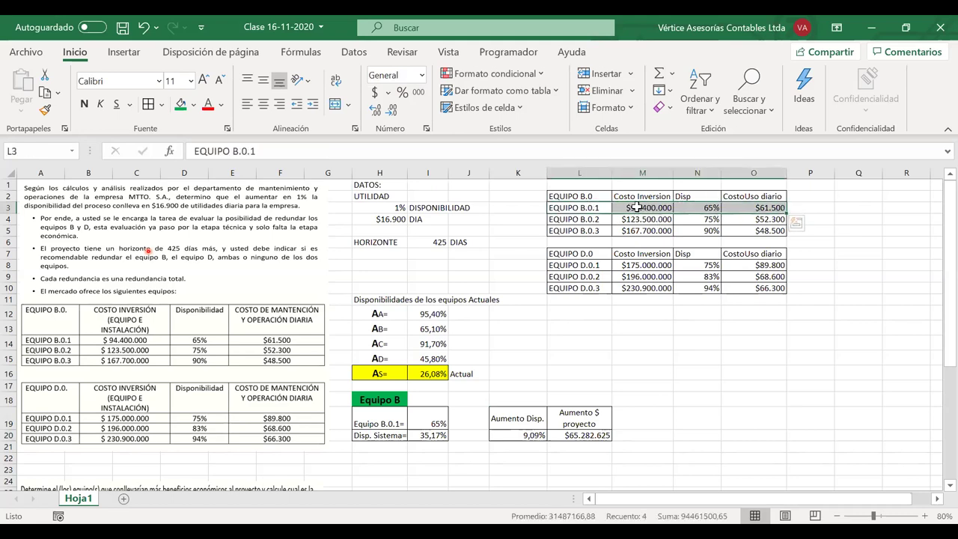
{"action": "left_click", "coordinate": [635, 207]}
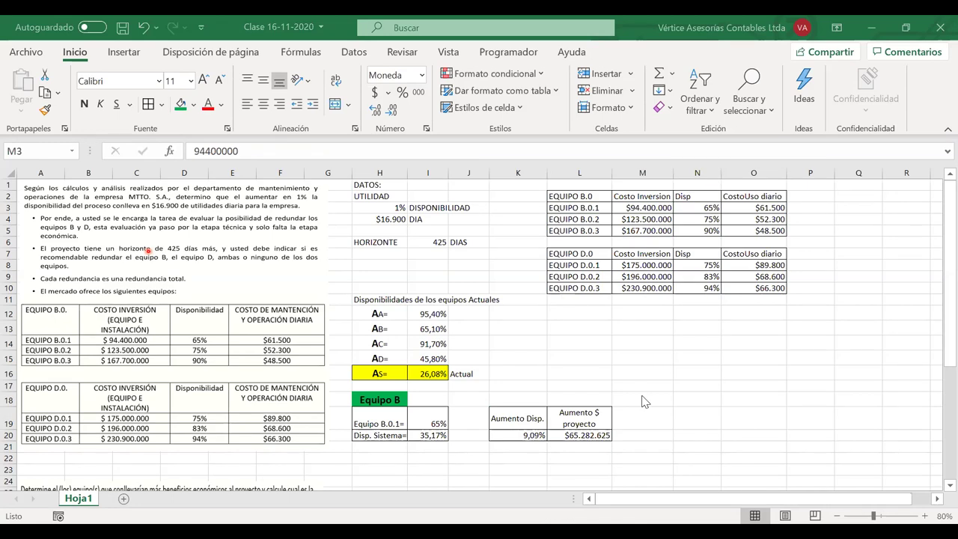
{"action": "left_click", "coordinate": [624, 435]}
{"action": "key", "text": "Up"}
{"action": "type", "text": "Costos Asociados"}
{"action": "key", "text": "Return"}
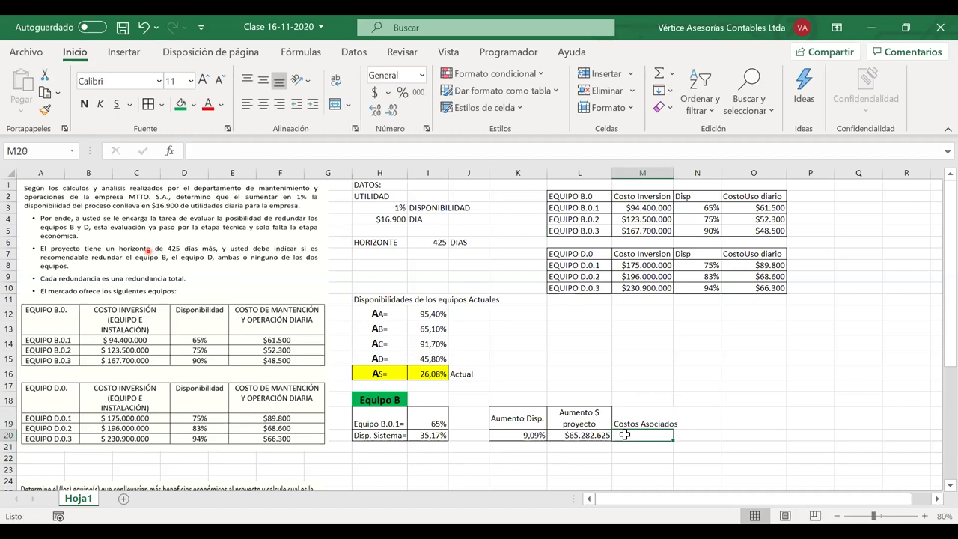
Step: Calculate the associated costs in M20 as investment plus daily use cost over the horizon, with =M3+O3*I6
{"action": "type", "text": "="}
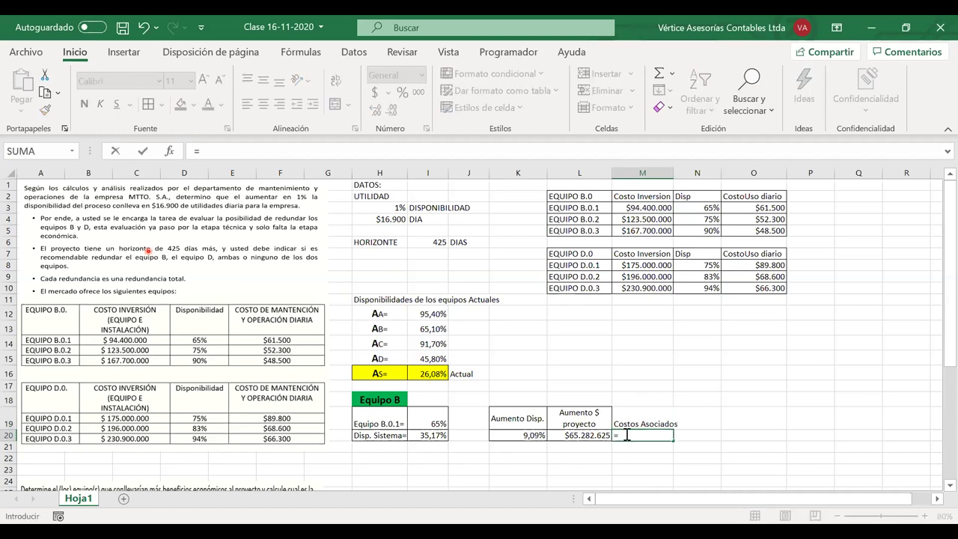
{"action": "left_click", "coordinate": [637, 211]}
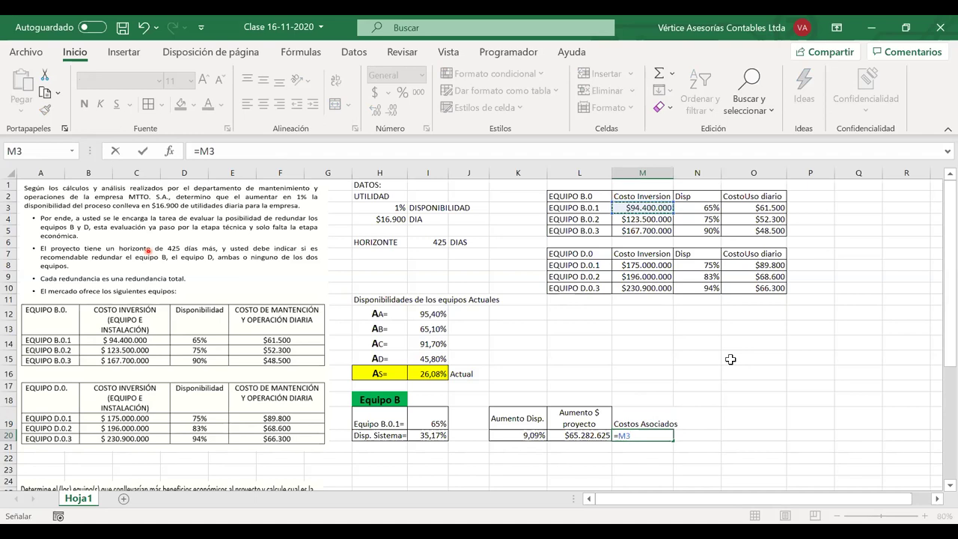
{"action": "type", "text": "+"}
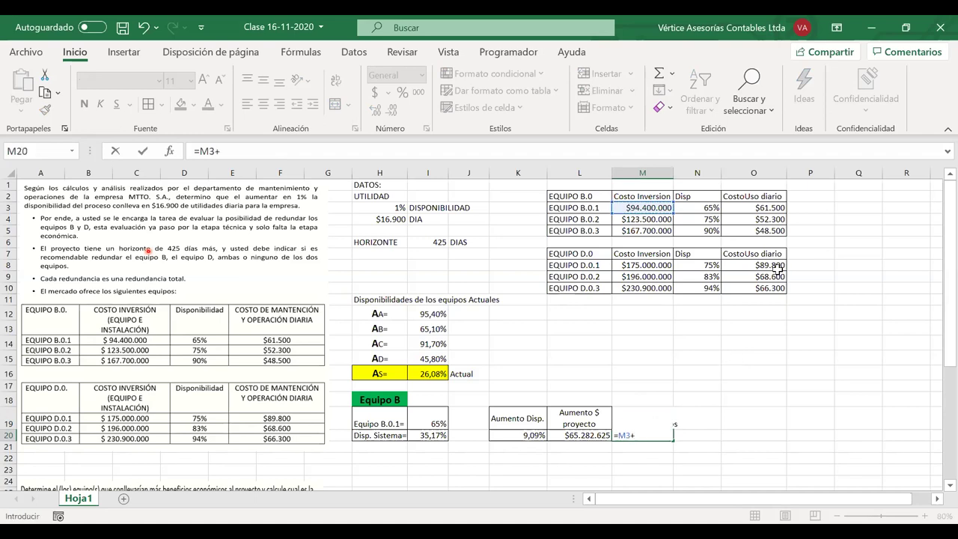
{"action": "left_click", "coordinate": [751, 210]}
{"action": "type", "text": "*"}
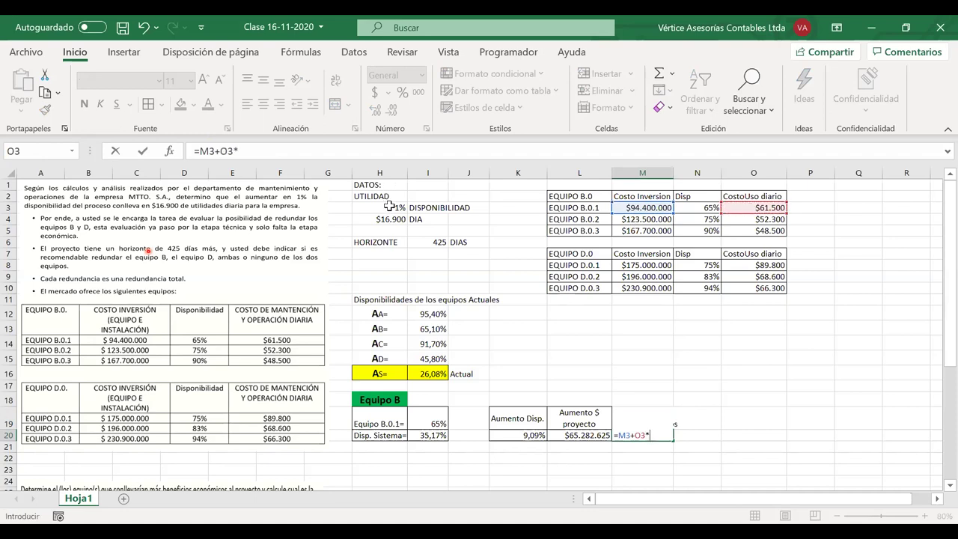
{"action": "left_click", "coordinate": [426, 240]}
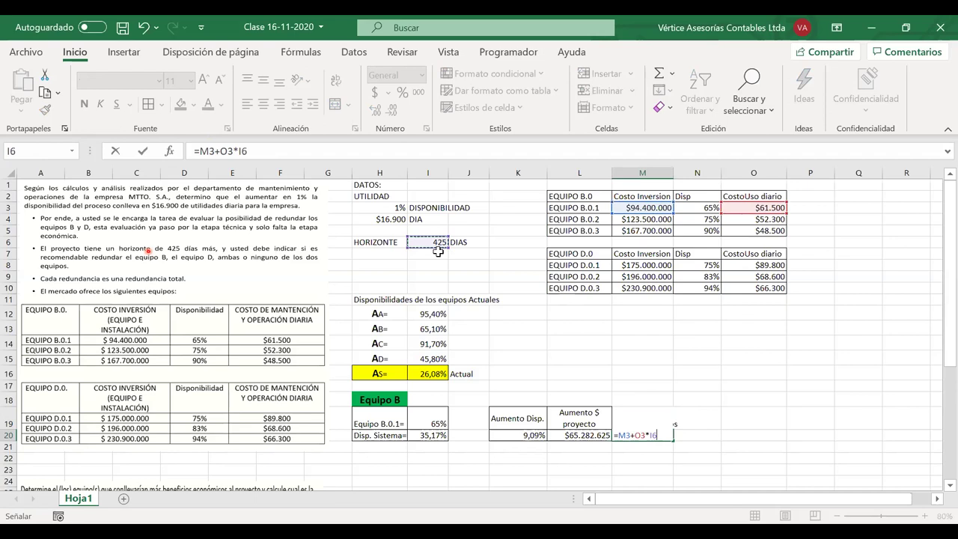
{"action": "key", "text": "Return"}
Step: Format L19:N20 with borders and wrapped text, and widen column N slightly
{"action": "left_click", "coordinate": [651, 420]}
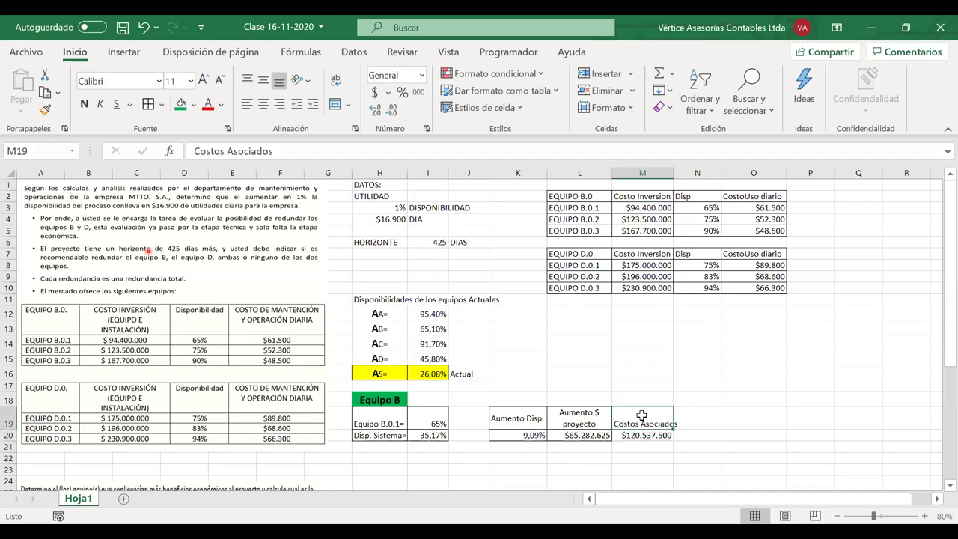
{"action": "left_click_drag", "start_coordinate": [593, 418], "coordinate": [706, 437]}
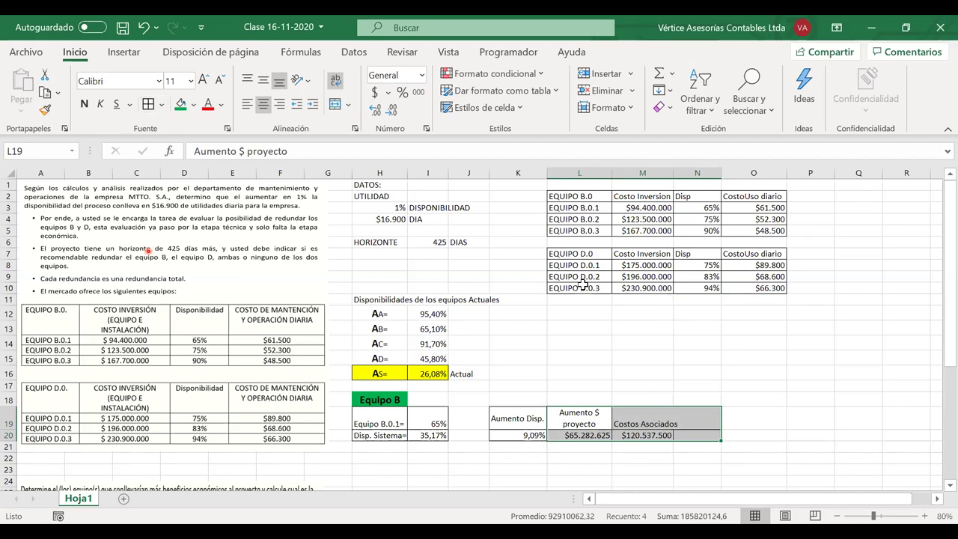
{"action": "left_click_drag", "start_coordinate": [724, 171], "coordinate": [736, 171]}
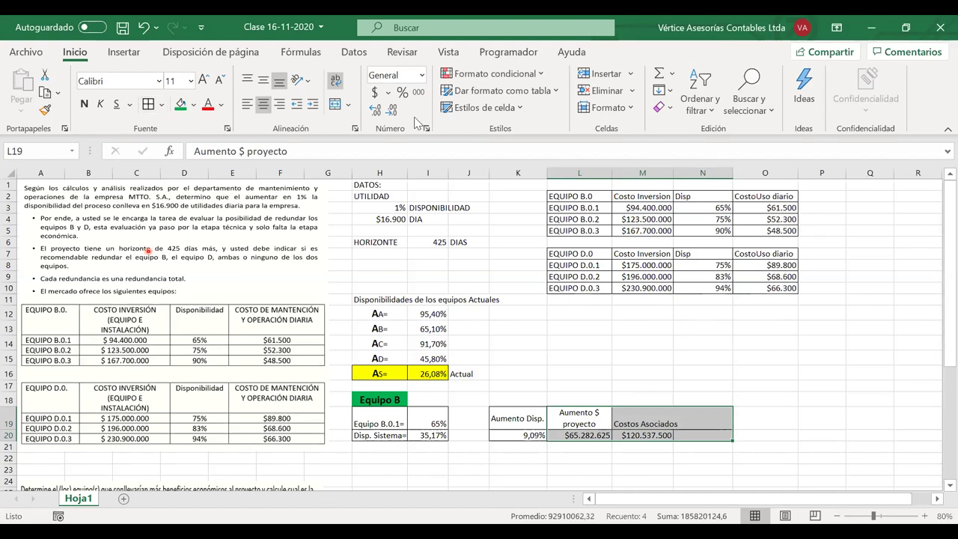
{"action": "left_click", "coordinate": [334, 82]}
{"action": "left_click", "coordinate": [333, 82]}
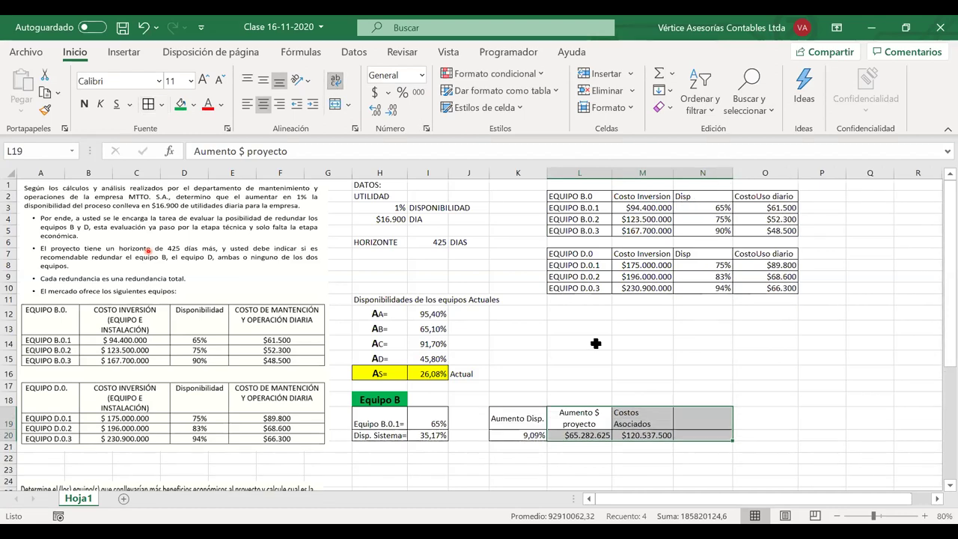
Step: Vertically centre the "Costos Asociados" header in M19
{"action": "left_click", "coordinate": [684, 419]}
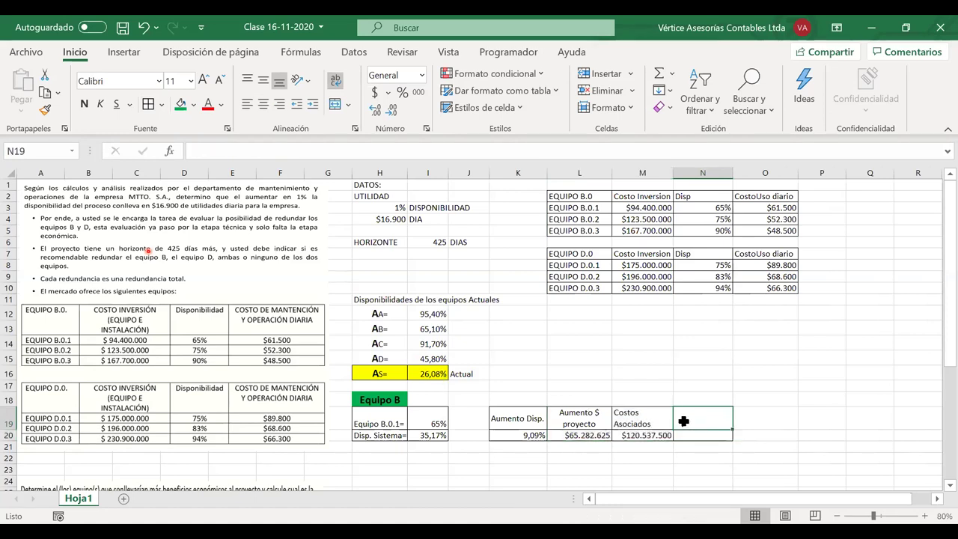
{"action": "left_click", "coordinate": [652, 421]}
{"action": "left_click", "coordinate": [263, 80]}
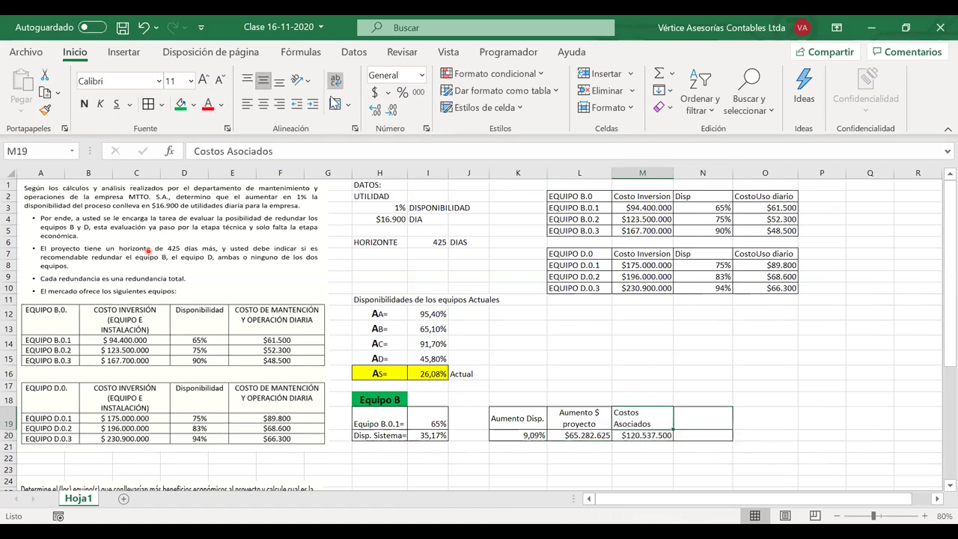
Step: Add the header "Utilidad Real" in N19 and calculate the real profit in N20 with =L20-M20
{"action": "left_click", "coordinate": [694, 424]}
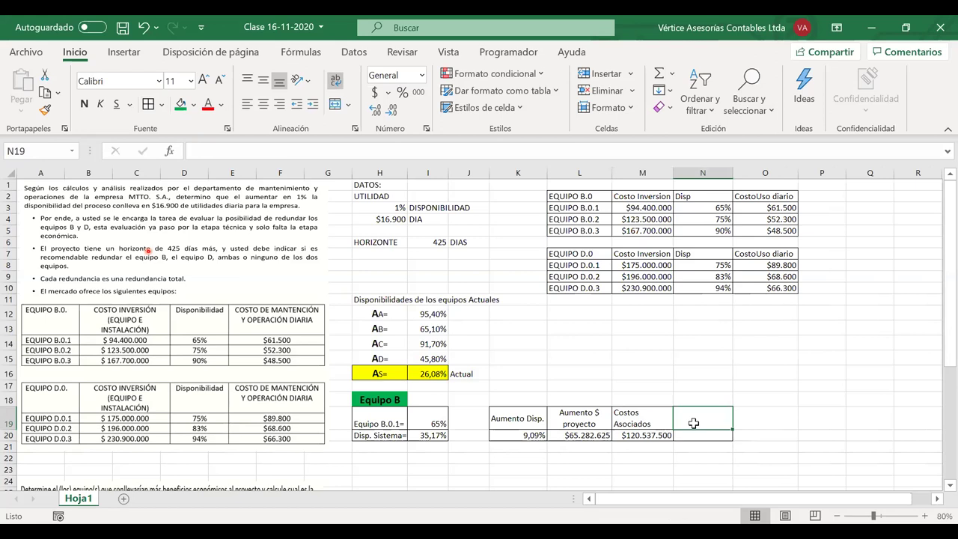
{"action": "type", "text": "Utilidad Real"}
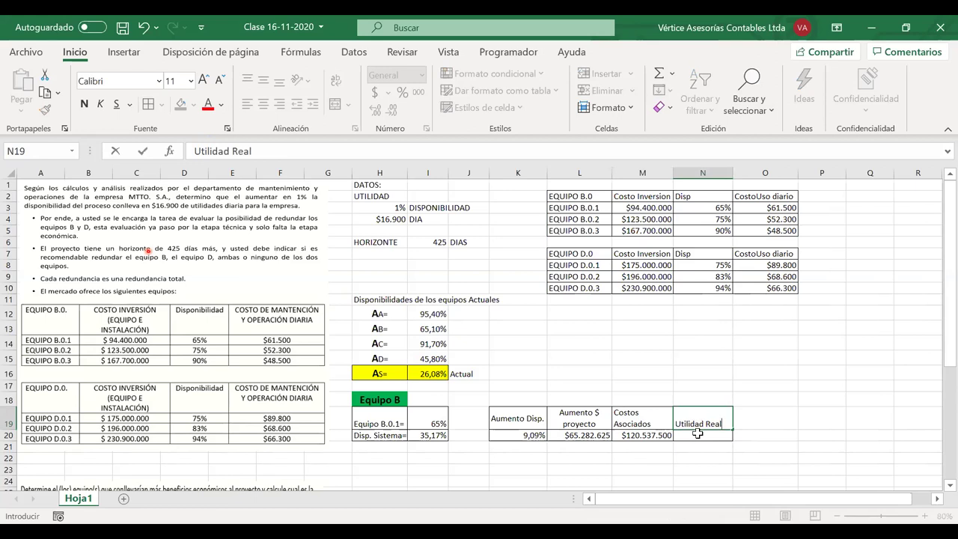
{"action": "key", "text": "Return"}
{"action": "type", "text": "="}
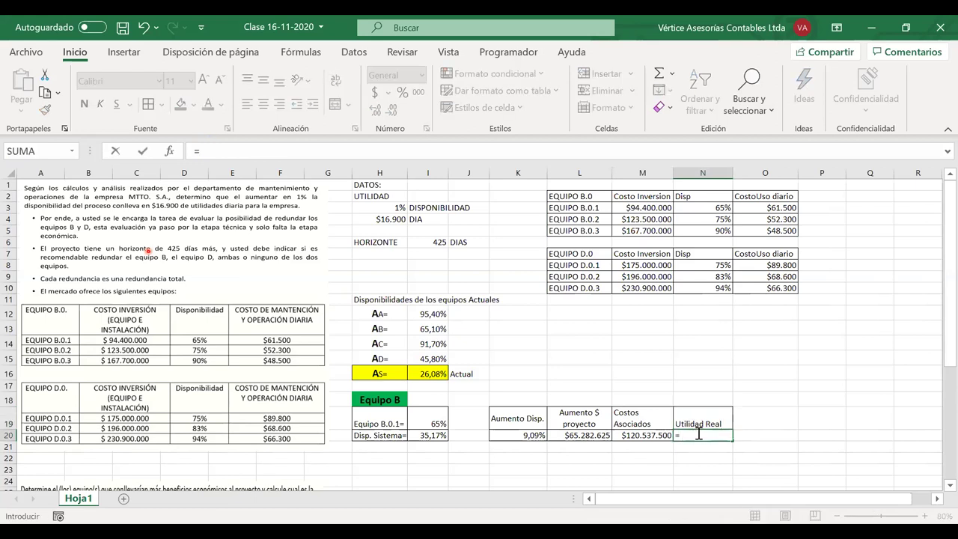
{"action": "left_click", "coordinate": [575, 437]}
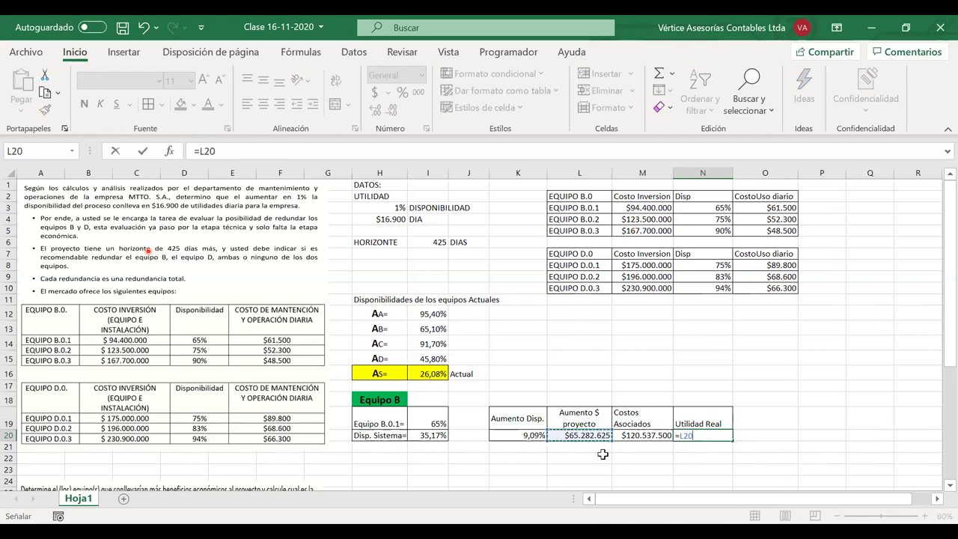
{"action": "type", "text": "-"}
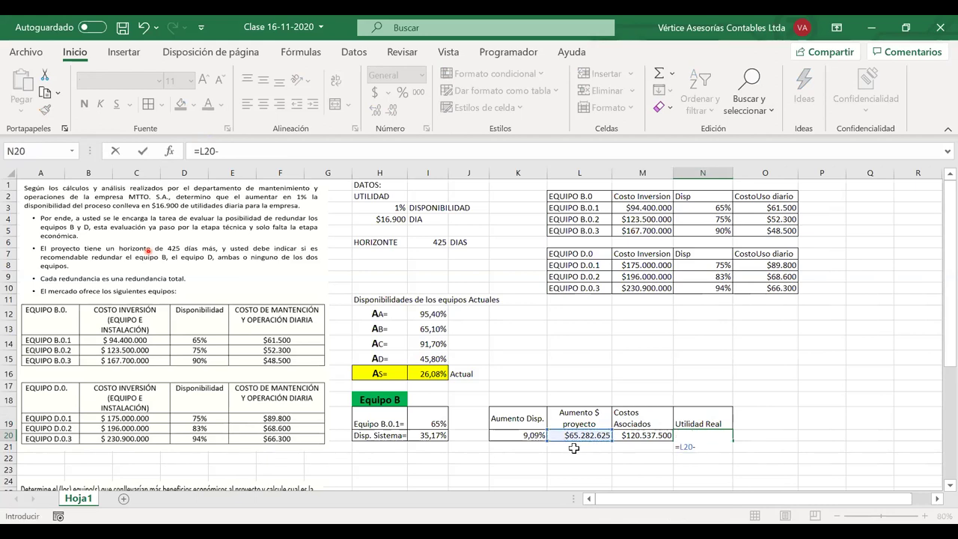
{"action": "left_click", "coordinate": [634, 435]}
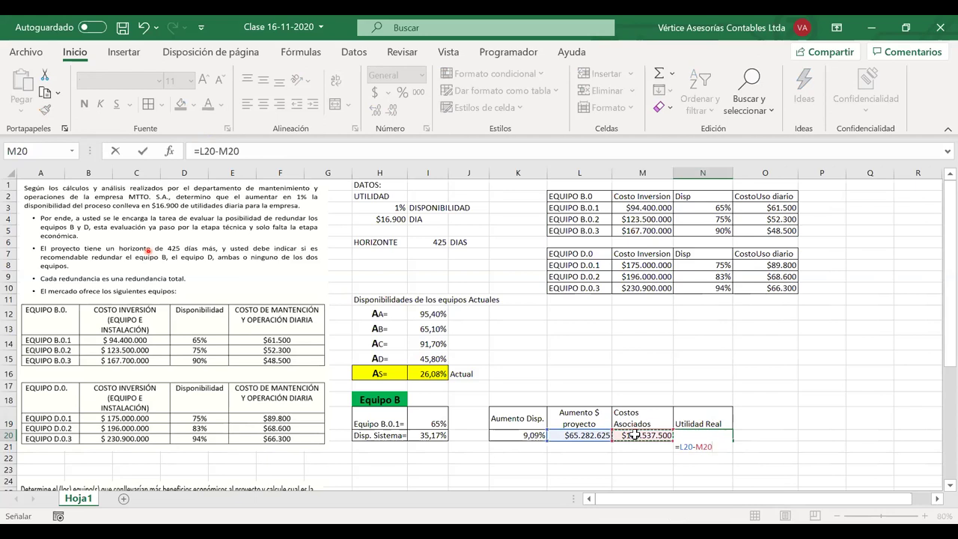
{"action": "key", "text": "Return"}
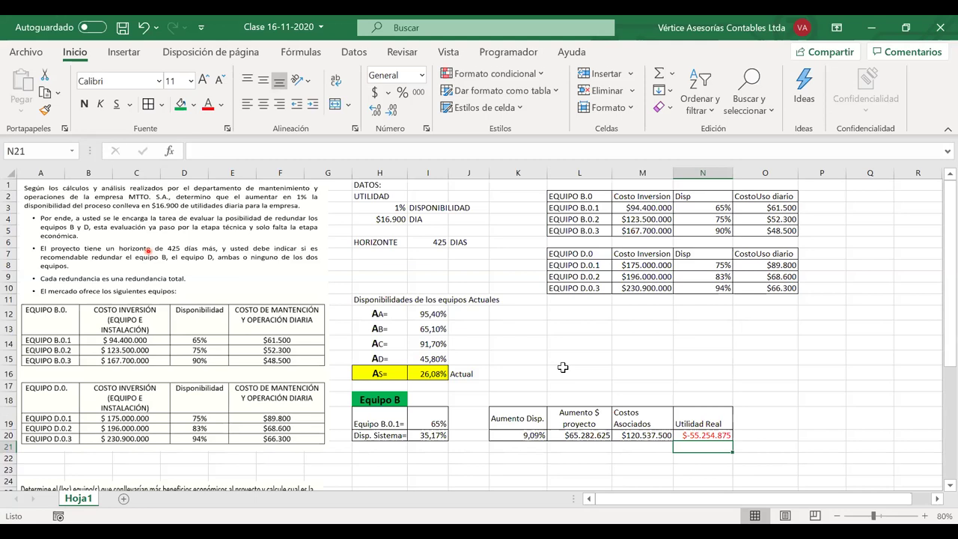
Step: Try a project horizon of 1000 days in I6
{"action": "left_click", "coordinate": [435, 244]}
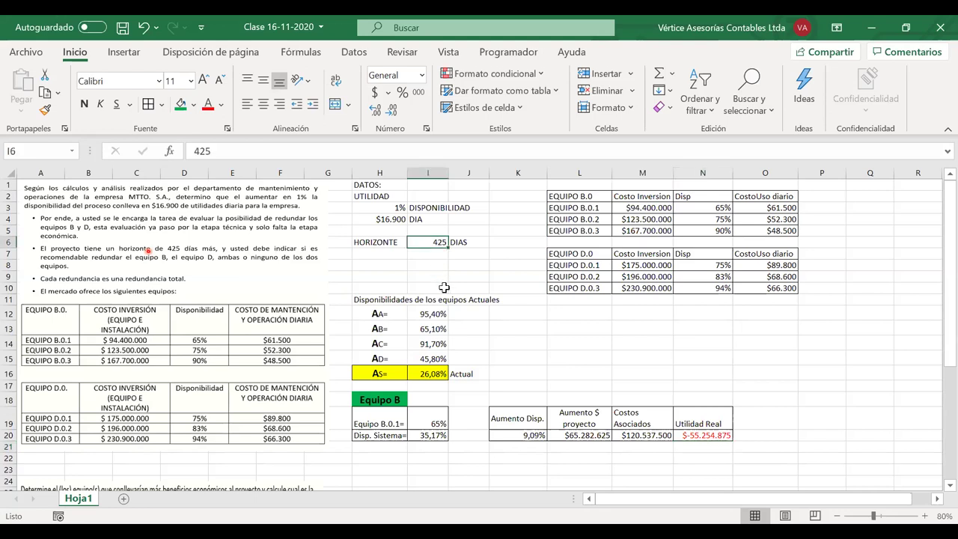
{"action": "type", "text": "1000"}
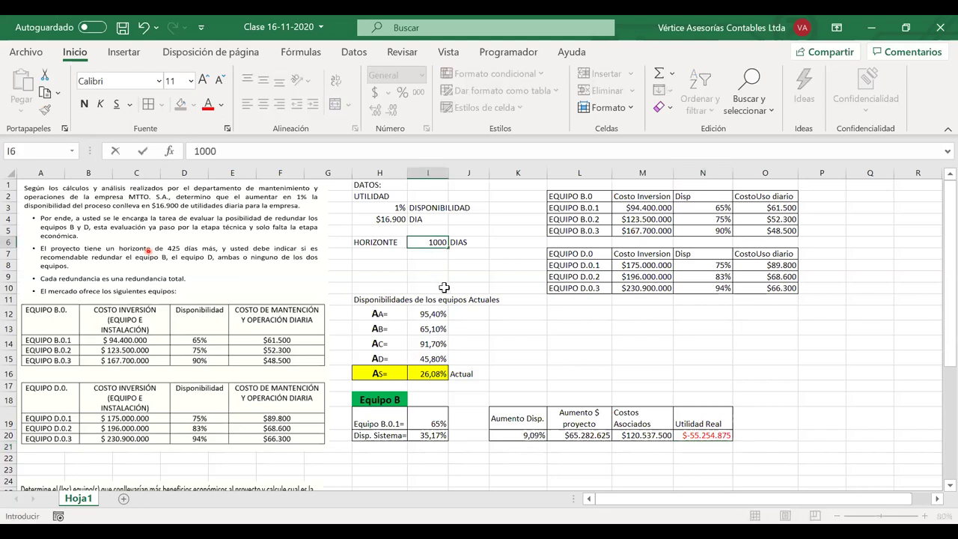
{"action": "key", "text": "Return"}
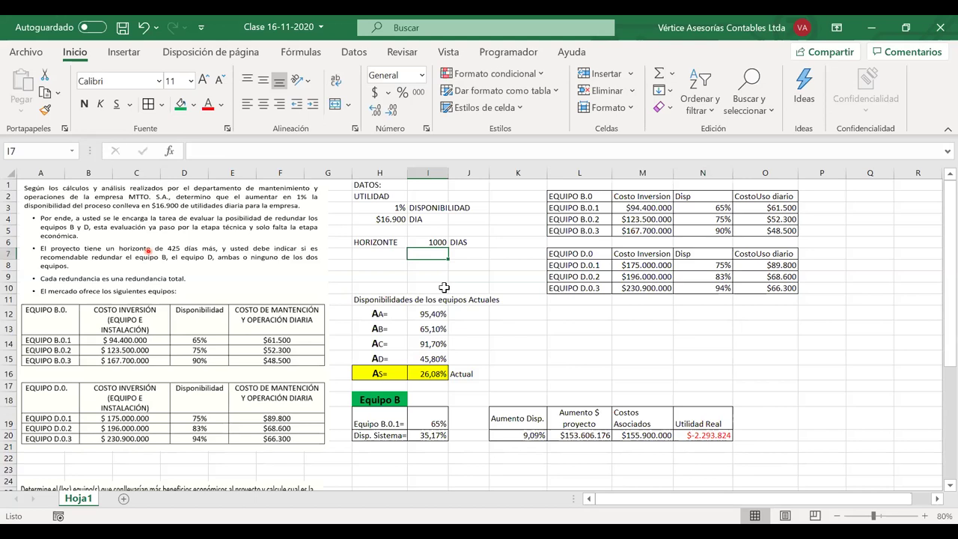
{"action": "key", "text": "Up"}
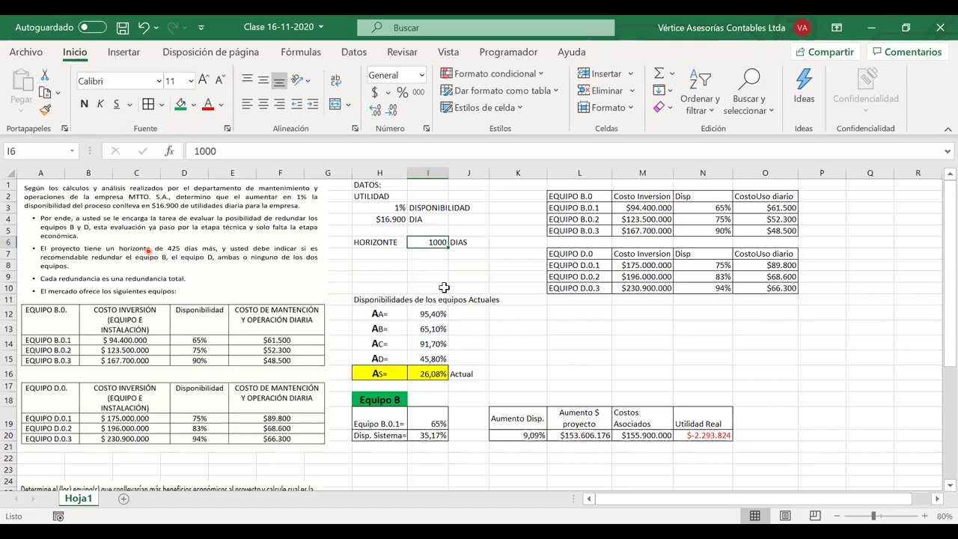
Step: Set the project horizon in I6 to 1500 days
{"action": "type", "text": "1500"}
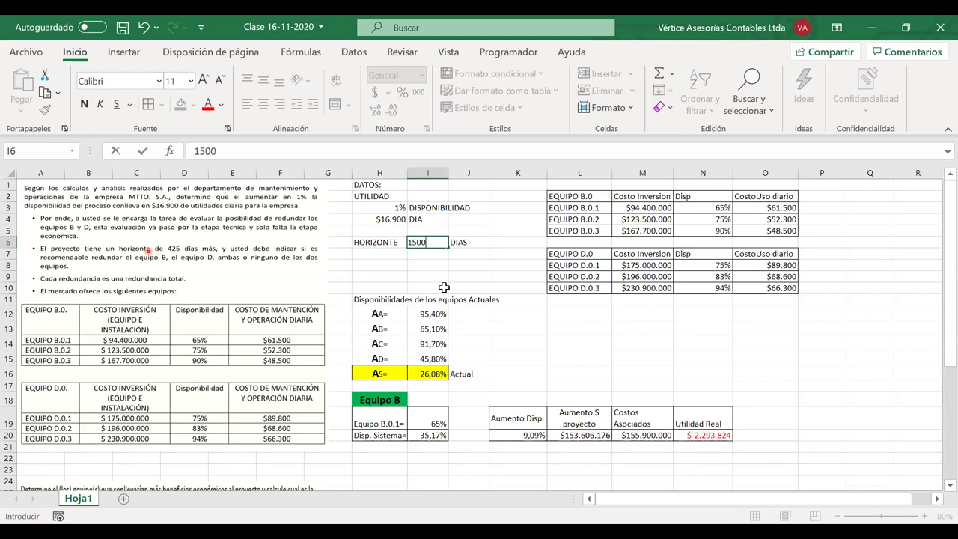
{"action": "key", "text": "Return"}
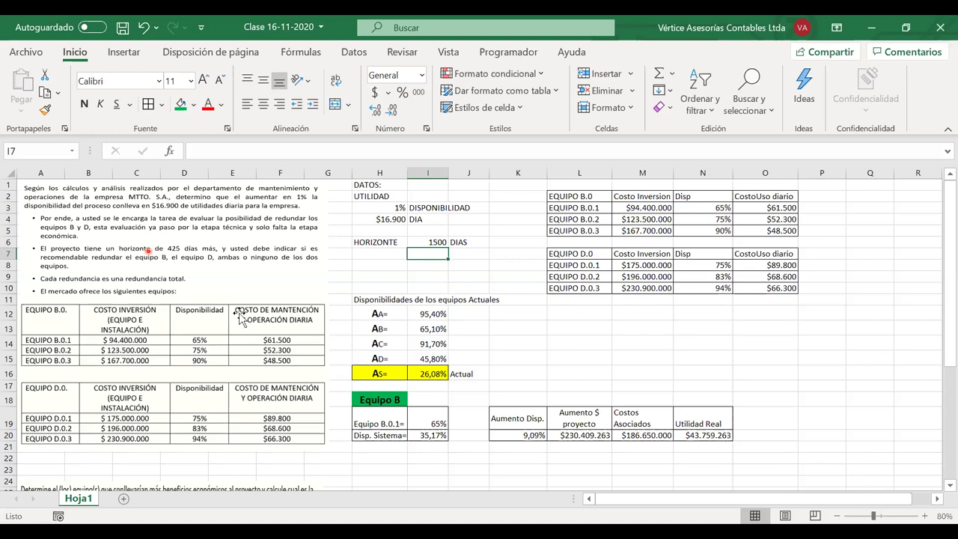
Step: Move the picture with the question and block diagram up, directly below the EQUIPO D.0. cost table
{"action": "scroll", "coordinate": [240, 318], "scroll_direction": "down", "scroll_amount": 3}
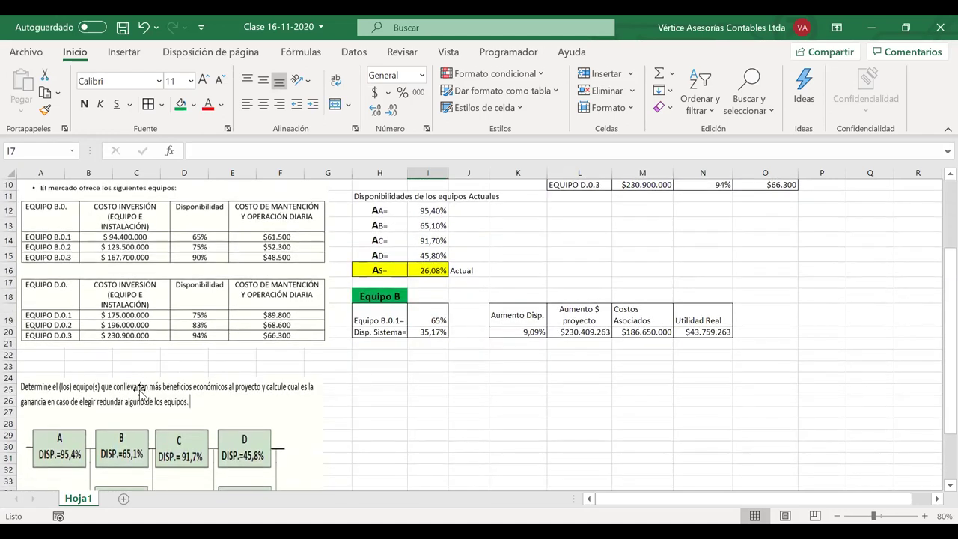
{"action": "left_click", "coordinate": [143, 351]}
{"action": "left_click_drag", "start_coordinate": [143, 351], "coordinate": [145, 334]}
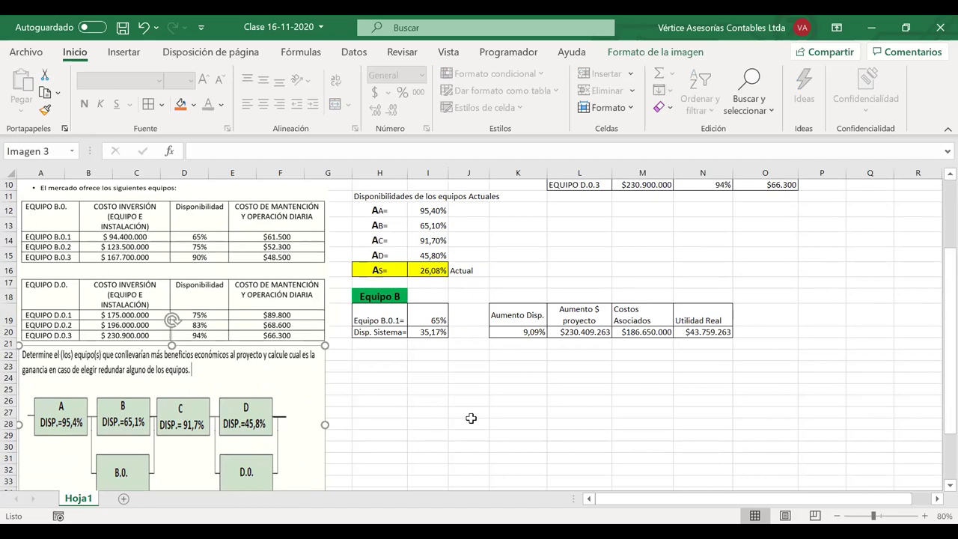
{"action": "scroll", "coordinate": [471, 419], "scroll_direction": "up", "scroll_amount": 3}
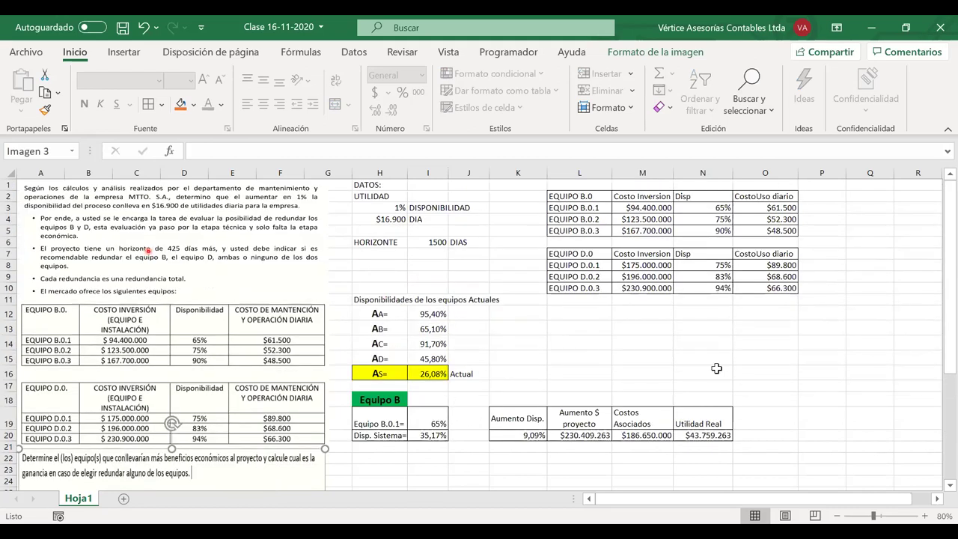
Step: Set the project horizon in I6 to 425 days
{"action": "left_click", "coordinate": [442, 243]}
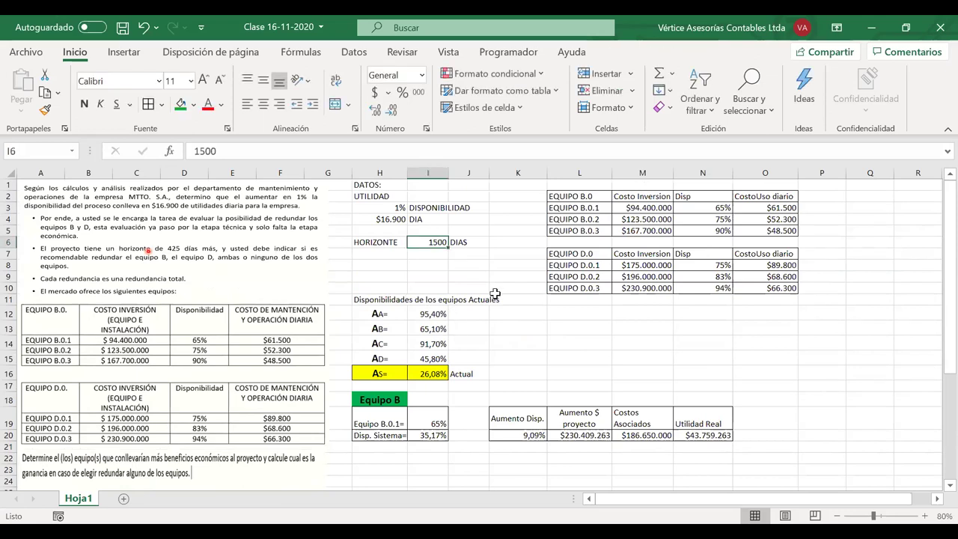
{"action": "type", "text": "425"}
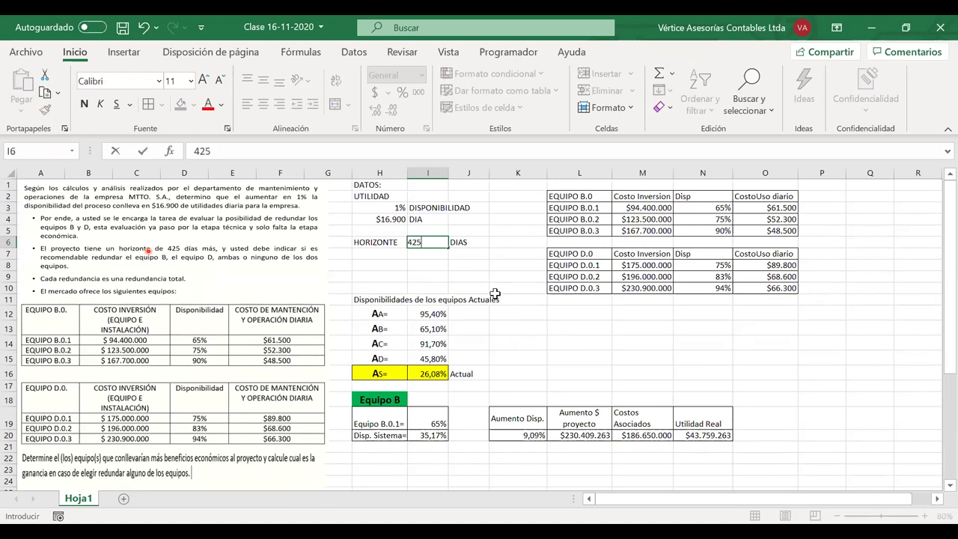
{"action": "key", "text": "Return"}
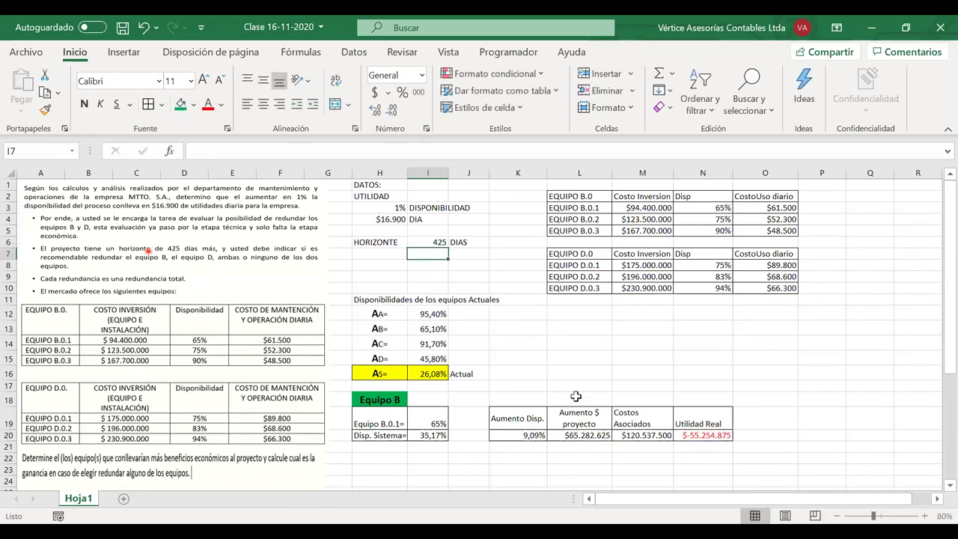
Step: Copy the Equipo B.0.1 calculation block H19:N20 and paste it starting at H22
{"action": "left_click_drag", "start_coordinate": [512, 418], "coordinate": [703, 421]}
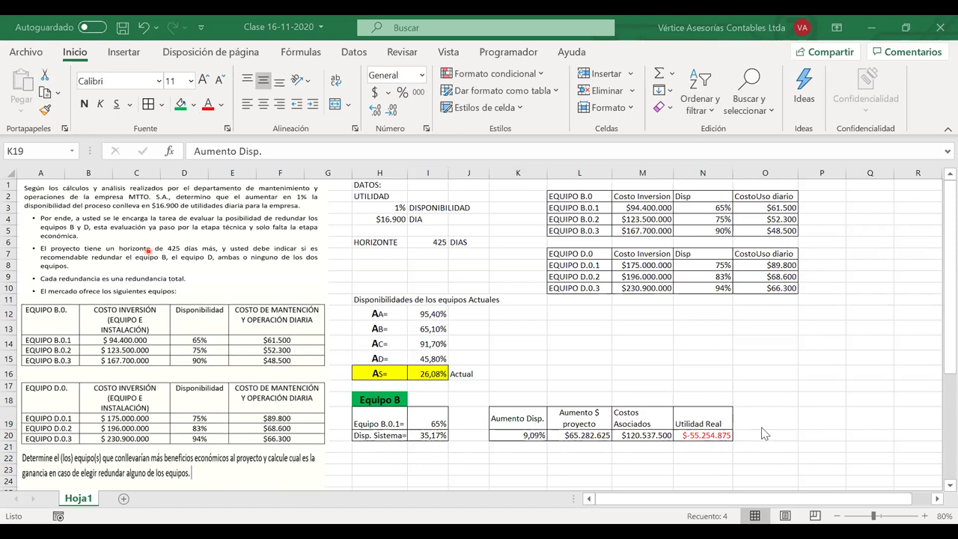
{"action": "left_click_drag", "start_coordinate": [378, 423], "coordinate": [687, 438]}
{"action": "key", "text": "ctrl+c"}
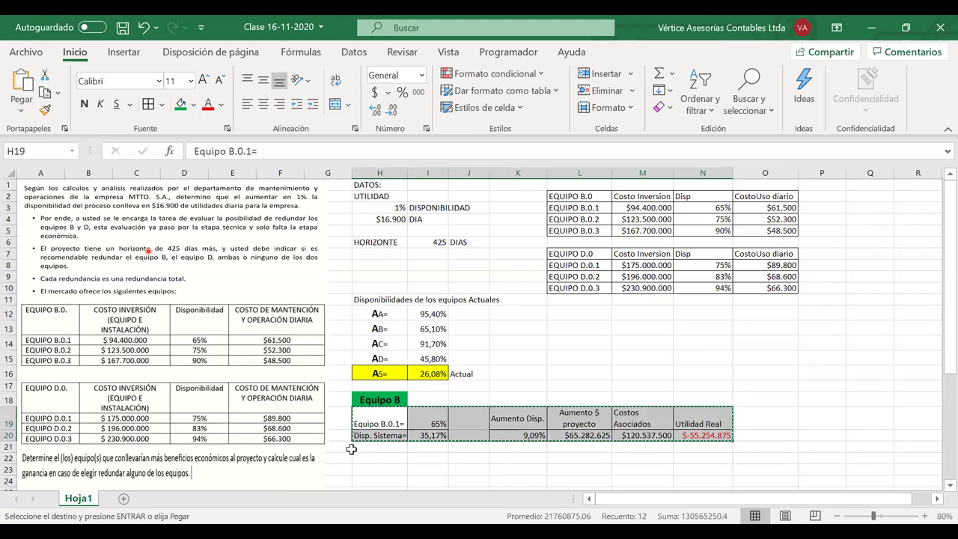
{"action": "left_click", "coordinate": [374, 458]}
{"action": "key", "text": "ctrl+v"}
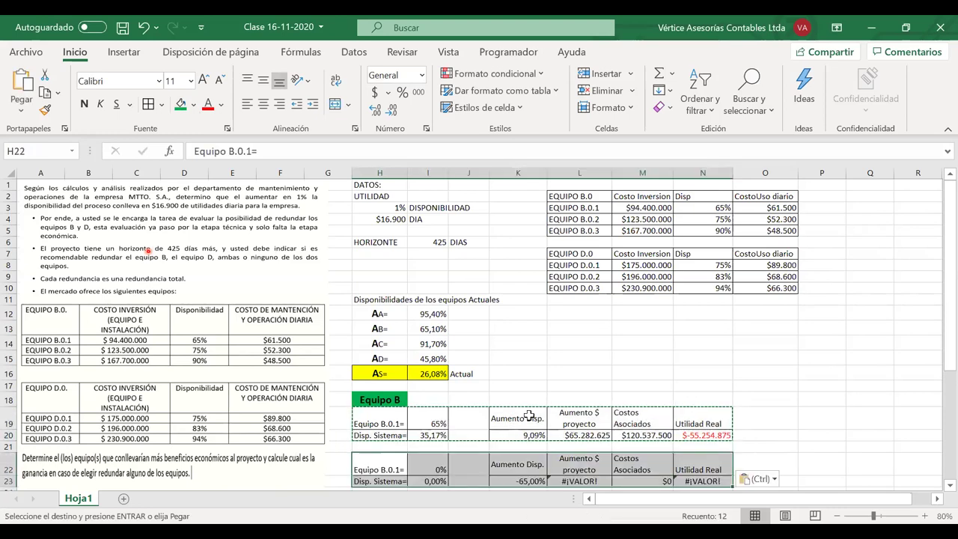
Step: Relabel the copied block as "Equipo B.0.2=" and link its availability in I22 to N4
{"action": "scroll", "coordinate": [529, 417], "scroll_direction": "down", "scroll_amount": 2}
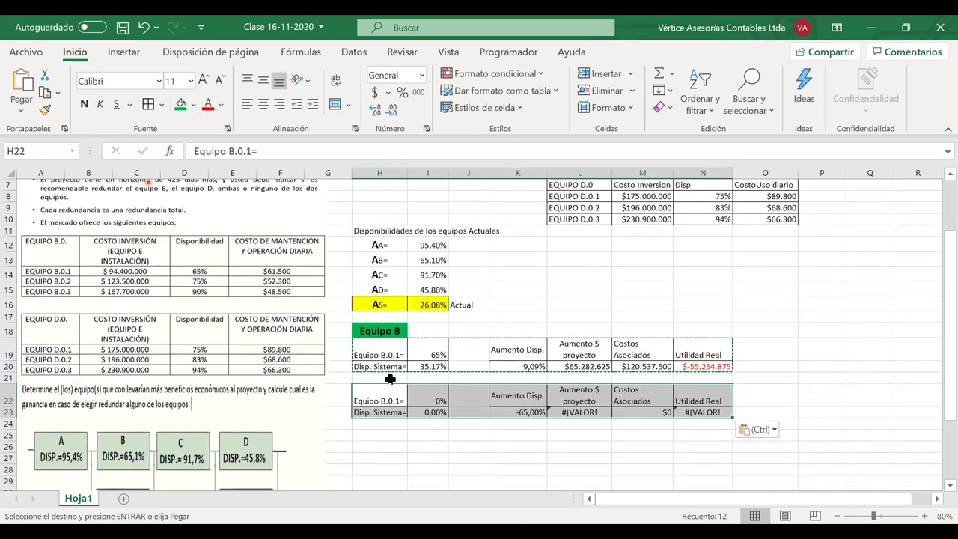
{"action": "double_click", "coordinate": [398, 401]}
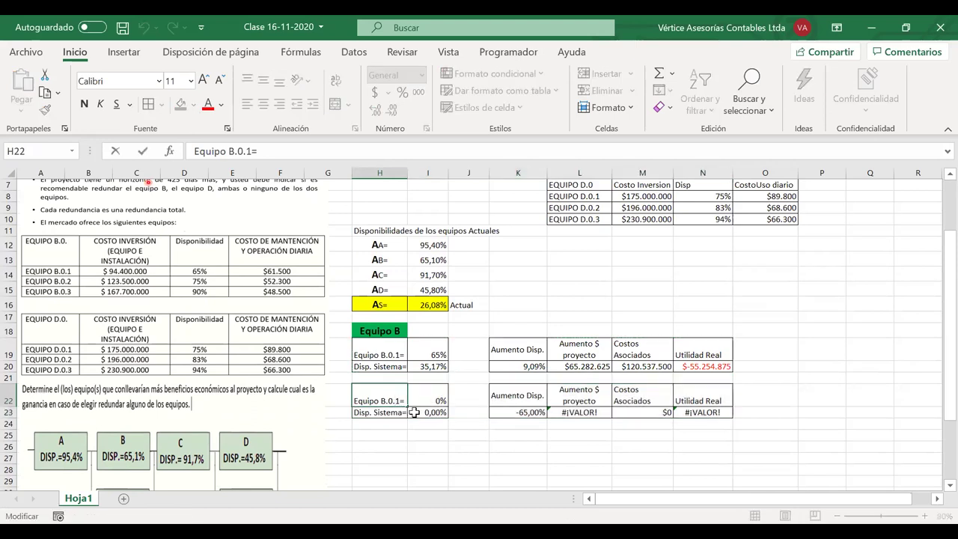
{"action": "key", "text": "BackSpace"}
{"action": "type", "text": "2"}
{"action": "left_click", "coordinate": [441, 401]}
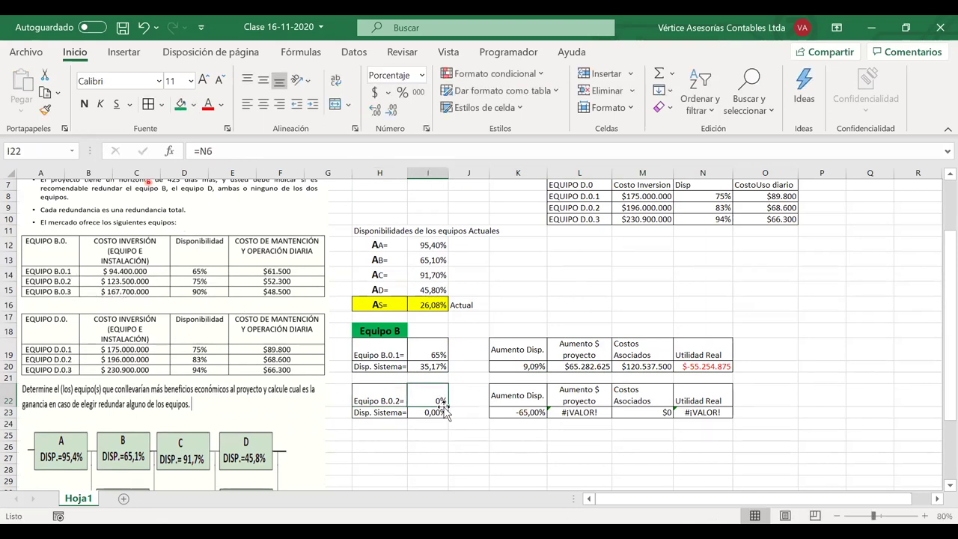
{"action": "type", "text": "="}
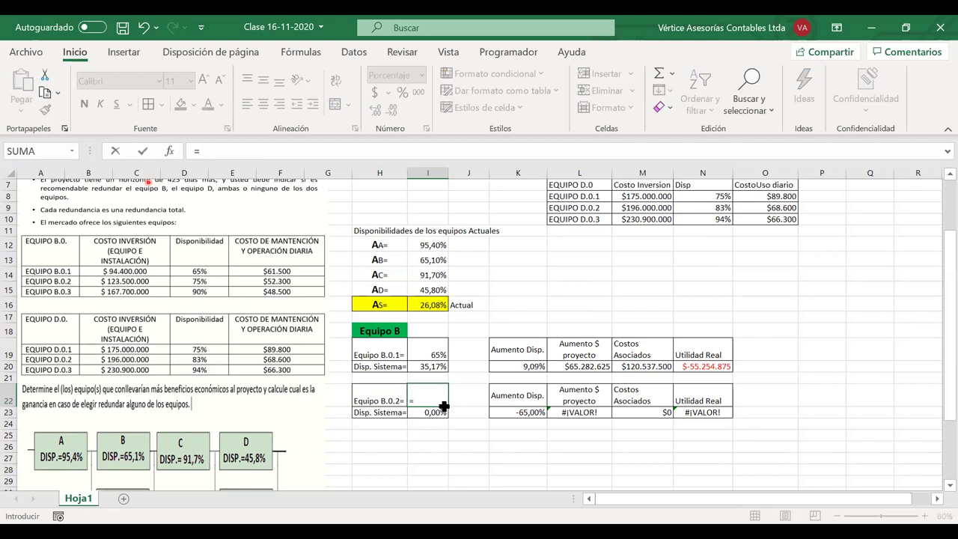
{"action": "scroll", "coordinate": [444, 410], "scroll_direction": "up", "scroll_amount": 2}
{"action": "left_click", "coordinate": [705, 219]}
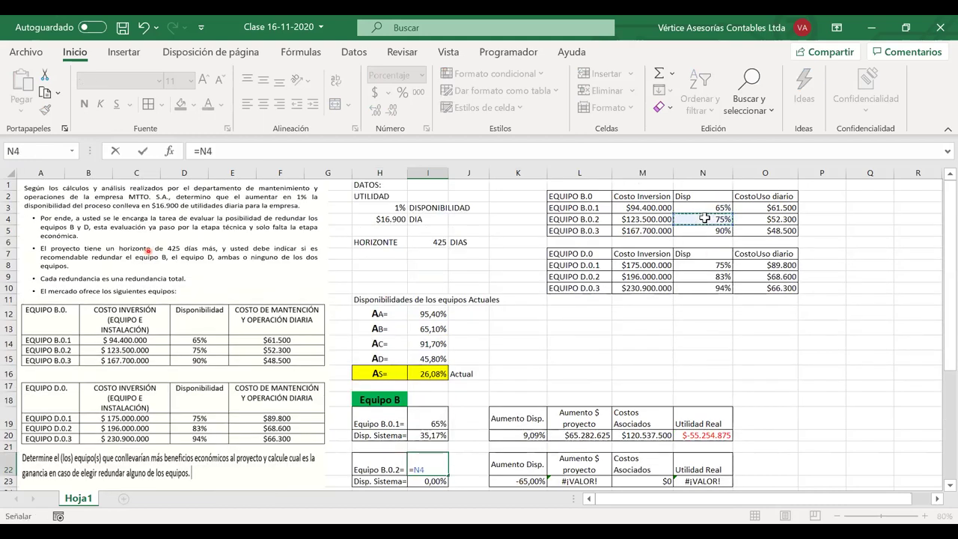
{"action": "key", "text": "Return"}
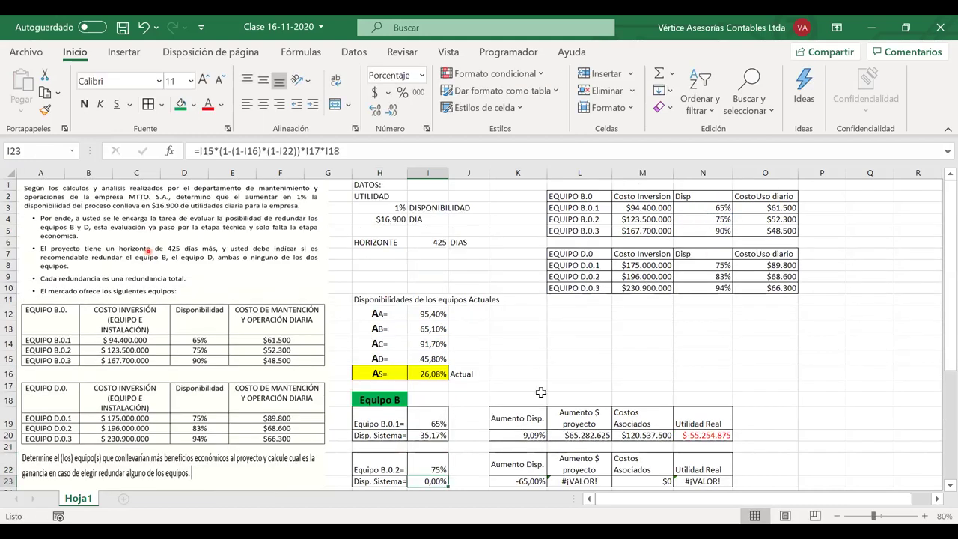
Step: Correct the system availability formula in I23 to =I12*(1-(1-I13)*(1-I22))*I14*I15
{"action": "double_click", "coordinate": [426, 482]}
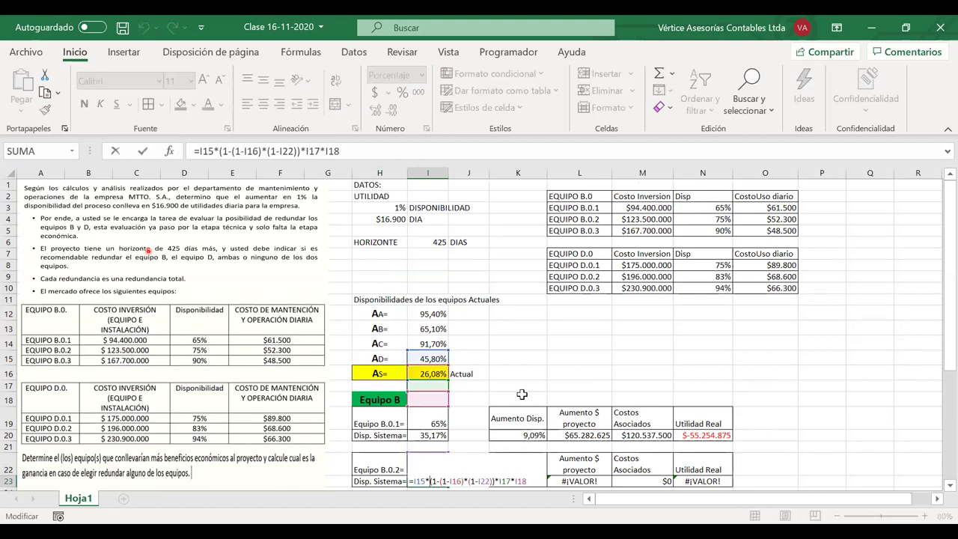
{"action": "scroll", "coordinate": [453, 335], "scroll_direction": "down", "scroll_amount": 1}
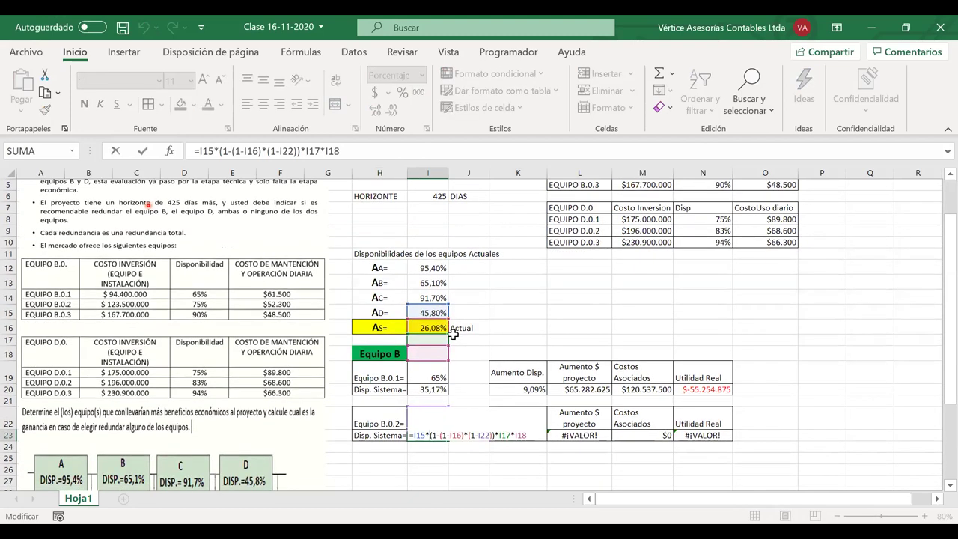
{"action": "left_click_drag", "start_coordinate": [417, 310], "coordinate": [416, 266]}
{"action": "left_click_drag", "start_coordinate": [419, 324], "coordinate": [421, 286]}
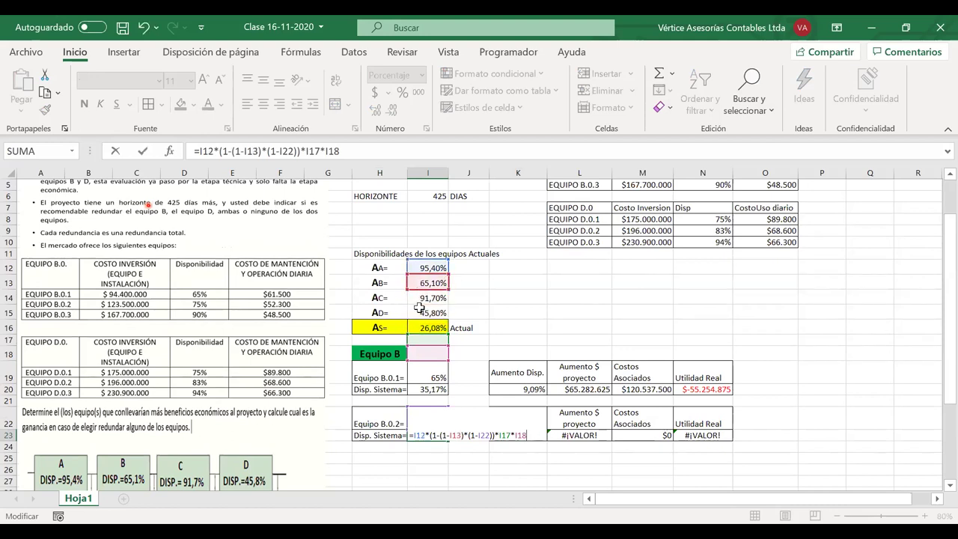
{"action": "left_click_drag", "start_coordinate": [419, 333], "coordinate": [420, 300]}
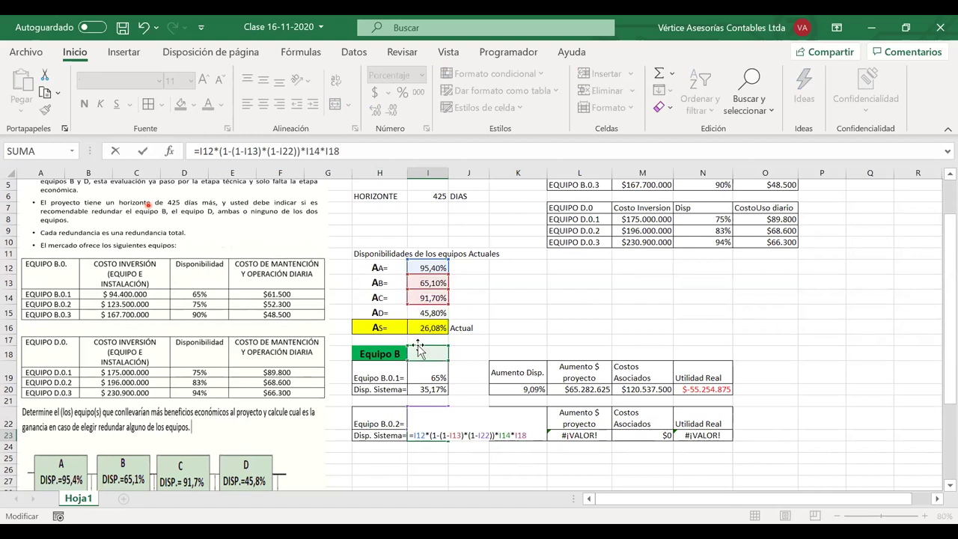
{"action": "left_click_drag", "start_coordinate": [419, 347], "coordinate": [420, 320]}
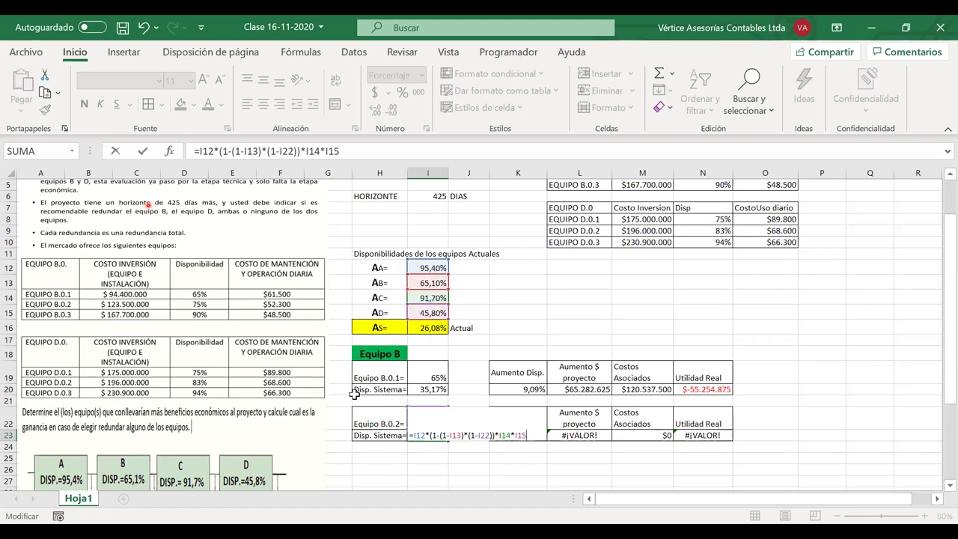
{"action": "key", "text": "Return"}
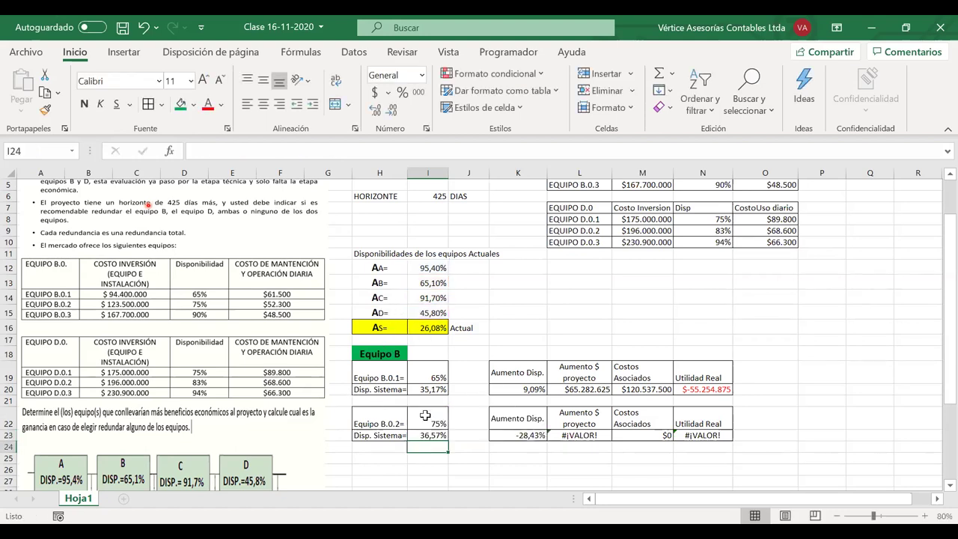
Step: Correct the Aumento Disp. formula in K23 to =I23-I16
{"action": "double_click", "coordinate": [510, 435]}
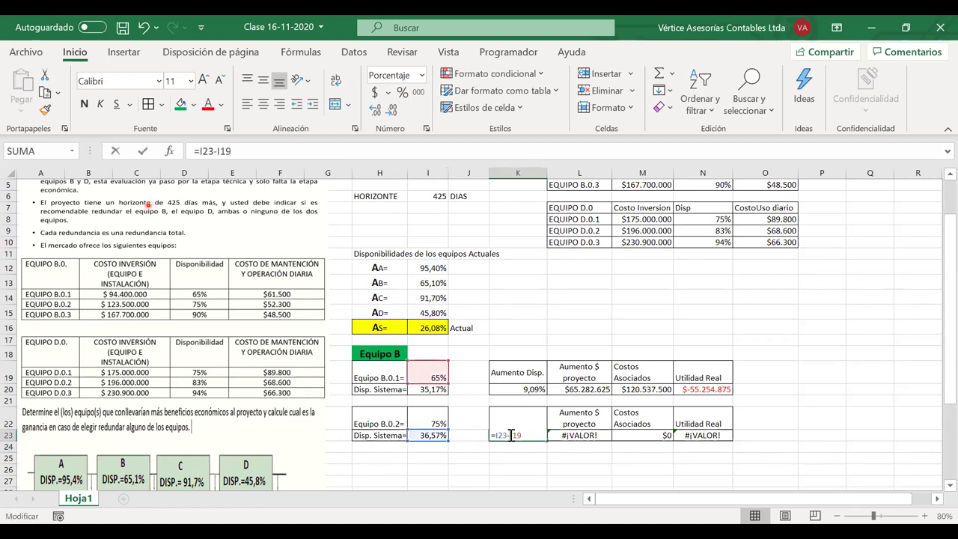
{"action": "left_click_drag", "start_coordinate": [431, 363], "coordinate": [432, 337]}
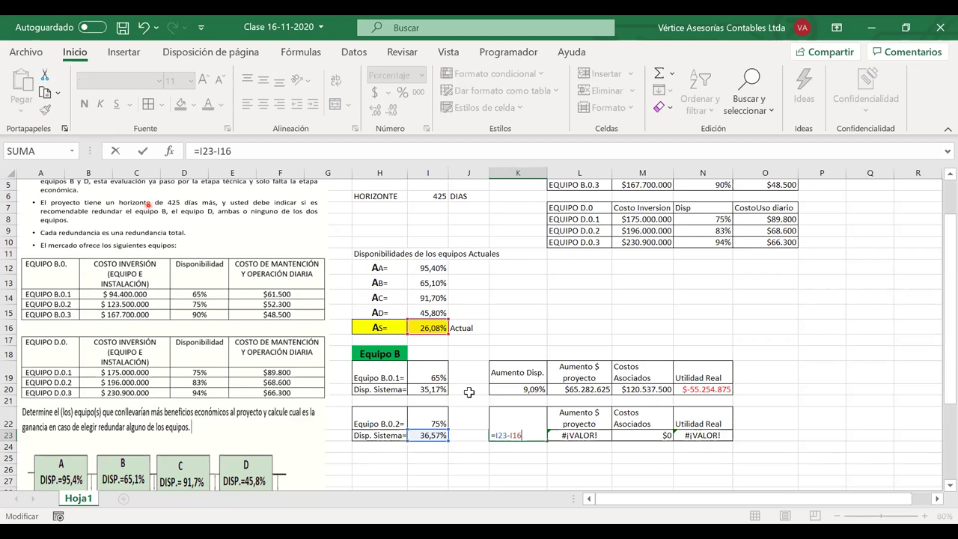
{"action": "key", "text": "Return"}
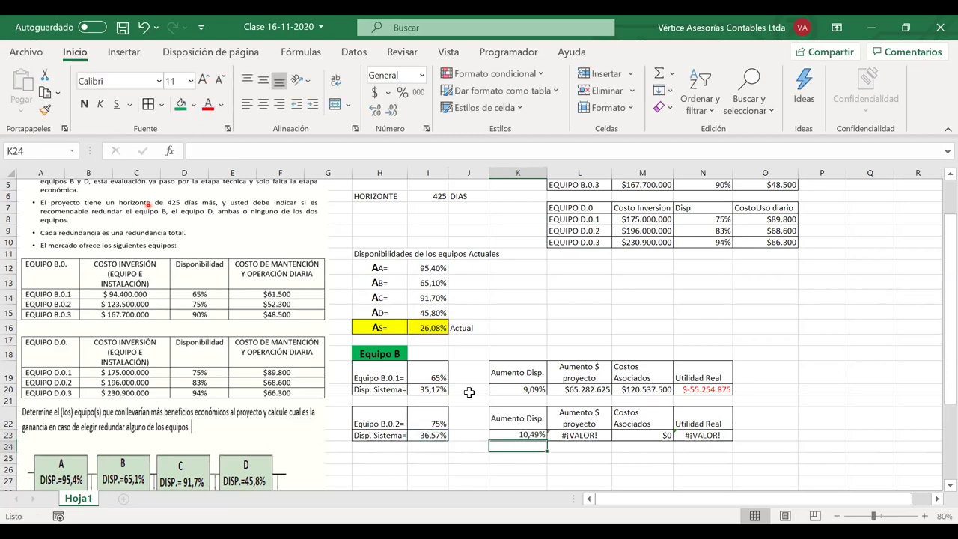
Step: Make the I16 reference absolute in the Aumento Disp. formulas in K20 and K23
{"action": "double_click", "coordinate": [526, 390]}
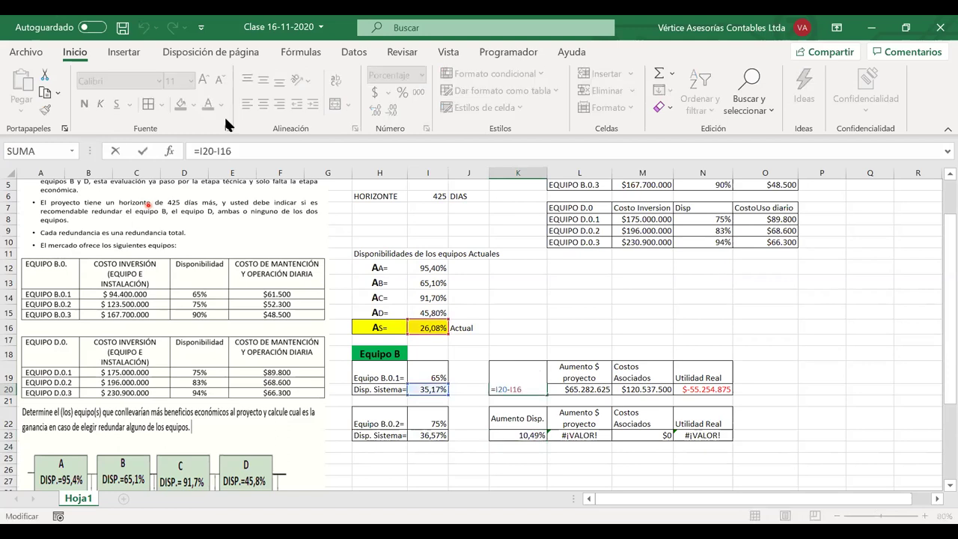
{"action": "left_click", "coordinate": [251, 151]}
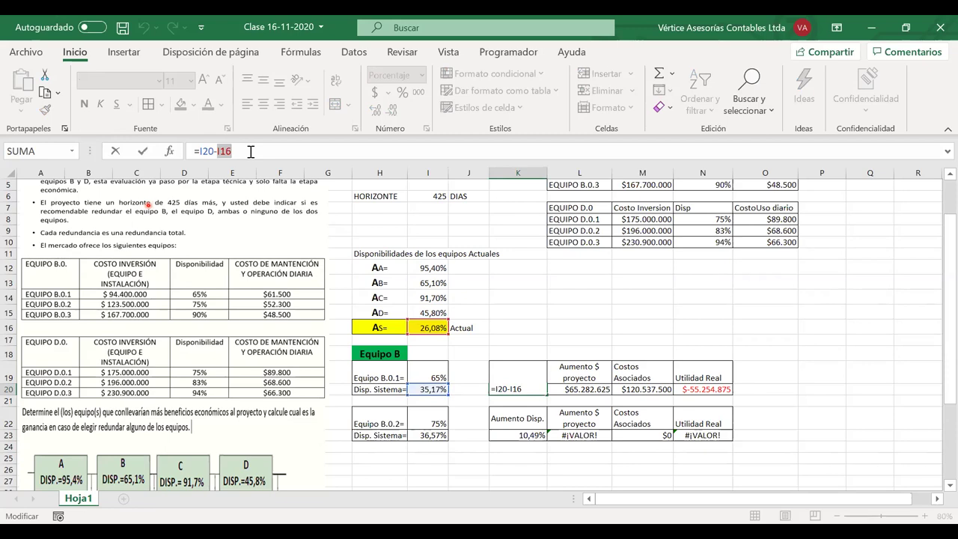
{"action": "key", "text": "F4"}
{"action": "key", "text": "Return"}
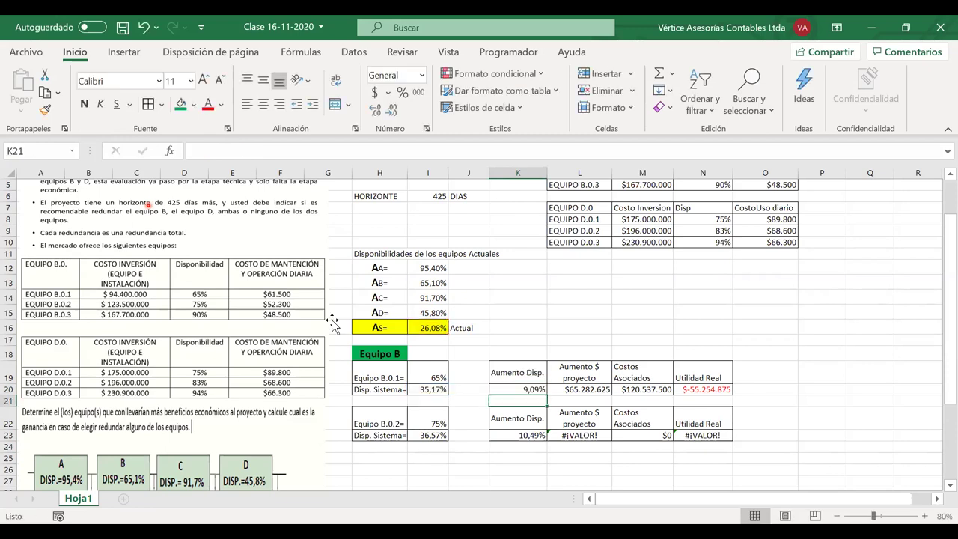
{"action": "left_click", "coordinate": [519, 438]}
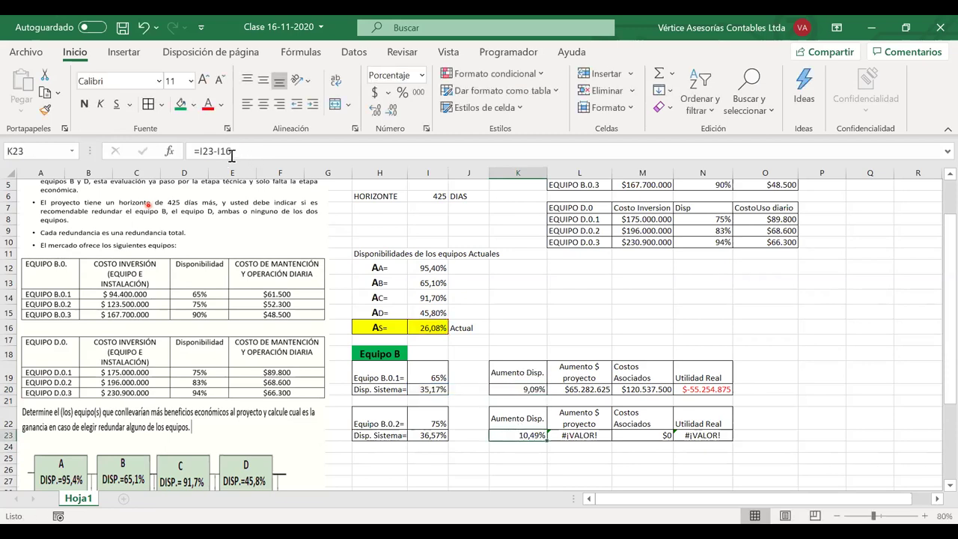
{"action": "left_click", "coordinate": [283, 150]}
{"action": "key", "text": "F4"}
{"action": "key", "text": "Return"}
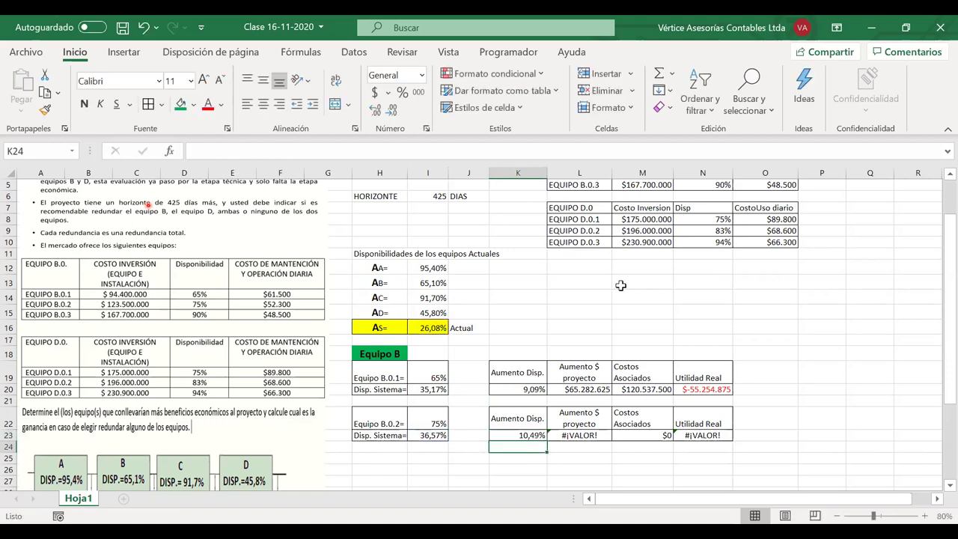
Step: Correct the Aumento $ proyecto formula in L23 to =H4*(K23*100)*I6*(H3*100)
{"action": "double_click", "coordinate": [591, 435]}
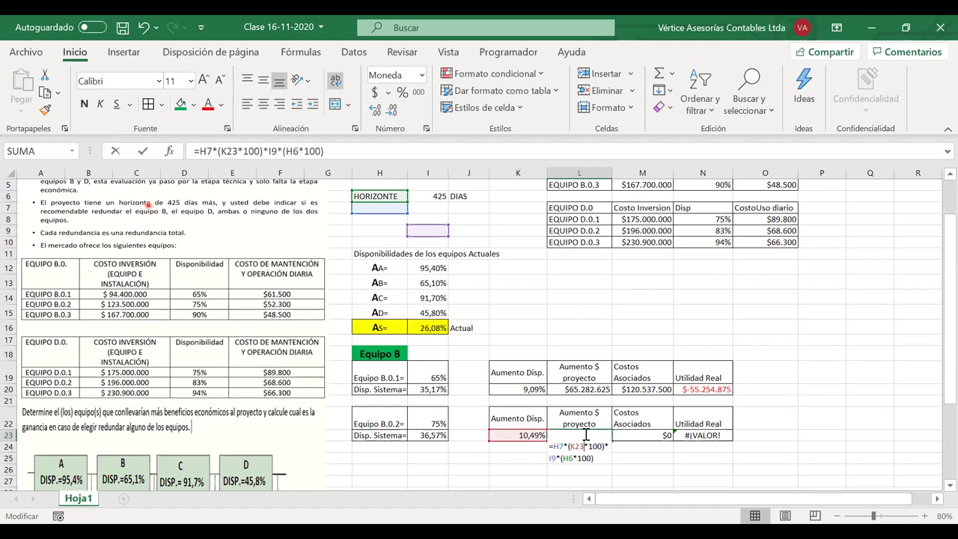
{"action": "scroll", "coordinate": [434, 254], "scroll_direction": "up", "scroll_amount": 2}
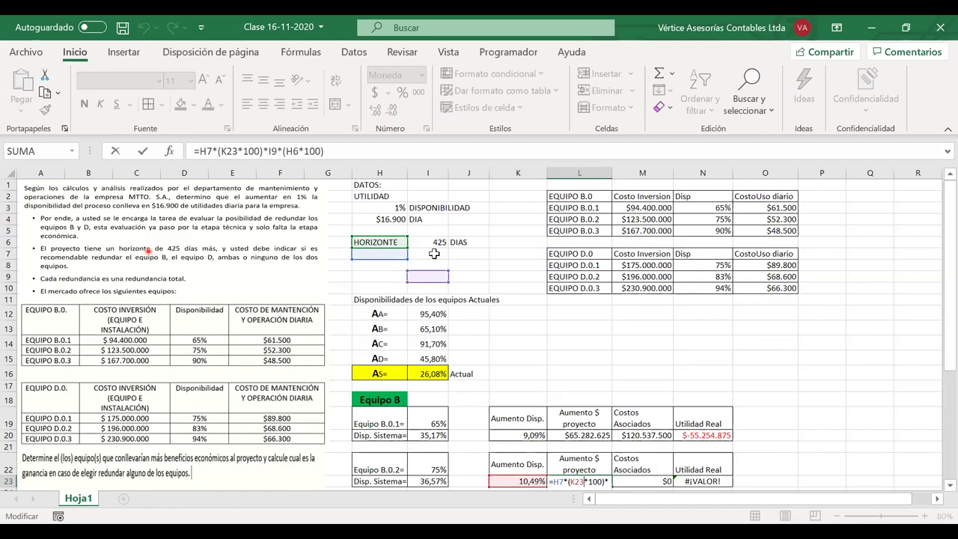
{"action": "left_click", "coordinate": [383, 221]}
{"action": "left_click", "coordinate": [382, 209]}
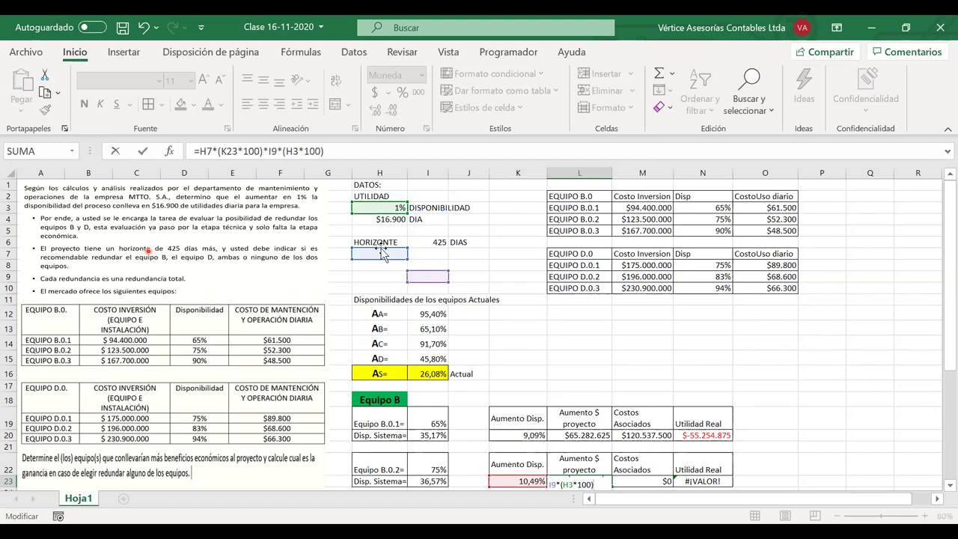
{"action": "key", "text": "Up"}
{"action": "key", "text": "Up"}
{"action": "key", "text": "Up"}
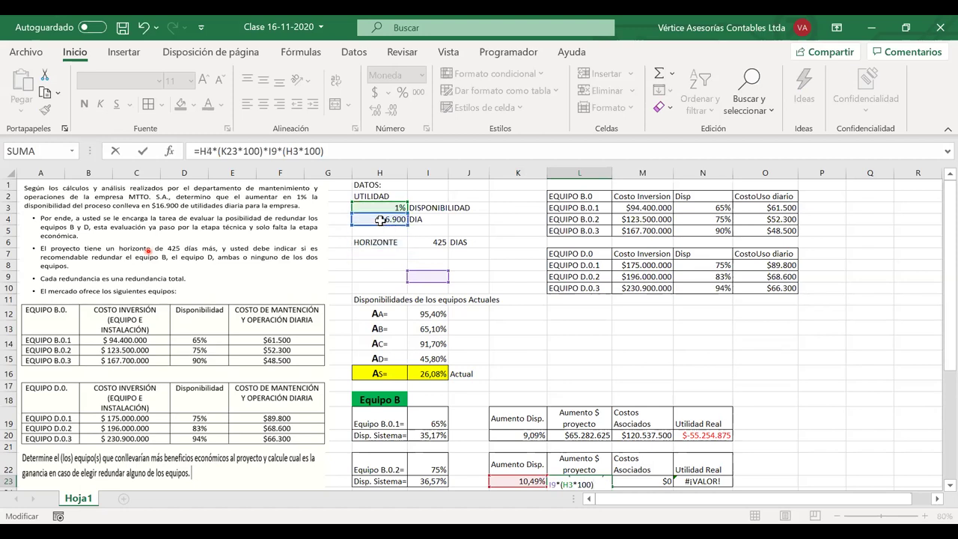
{"action": "left_click_drag", "start_coordinate": [428, 277], "coordinate": [428, 242]}
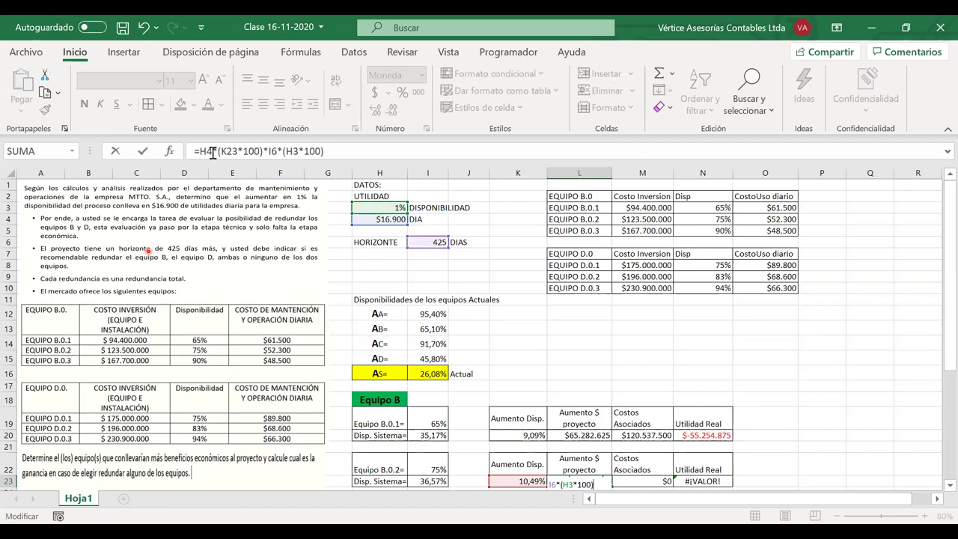
{"action": "scroll", "coordinate": [414, 309], "scroll_direction": "down", "scroll_amount": 1}
{"action": "key", "text": "Return"}
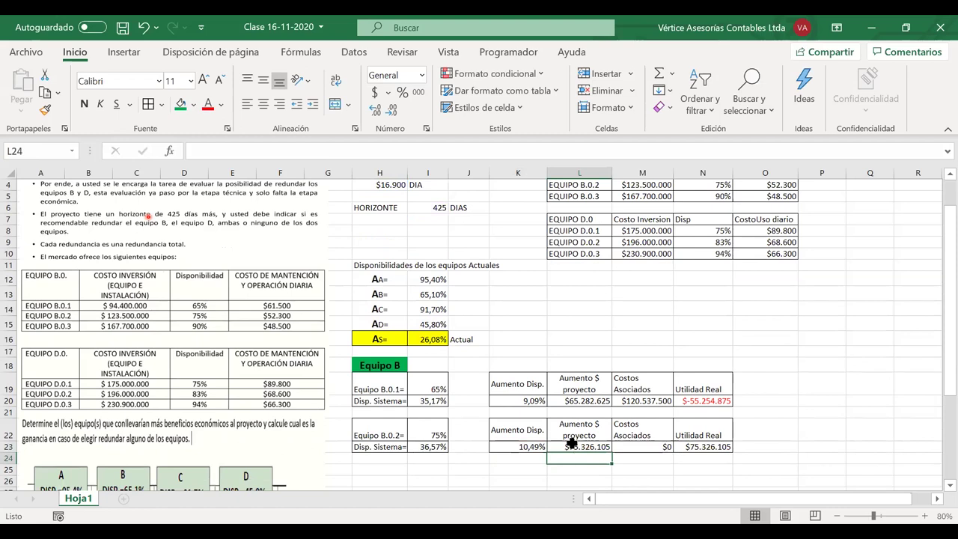
Step: Make the H4, I6 and H3 references absolute in the L23 formula, keeping K23 relative
{"action": "double_click", "coordinate": [571, 443]}
{"action": "scroll", "coordinate": [422, 241], "scroll_direction": "up", "scroll_amount": 1}
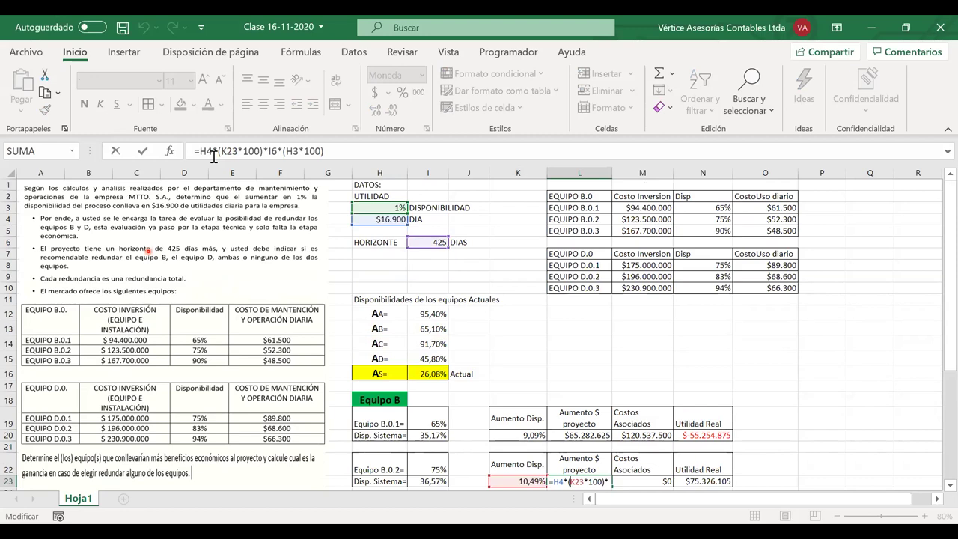
{"action": "left_click_drag", "start_coordinate": [213, 151], "coordinate": [190, 150]}
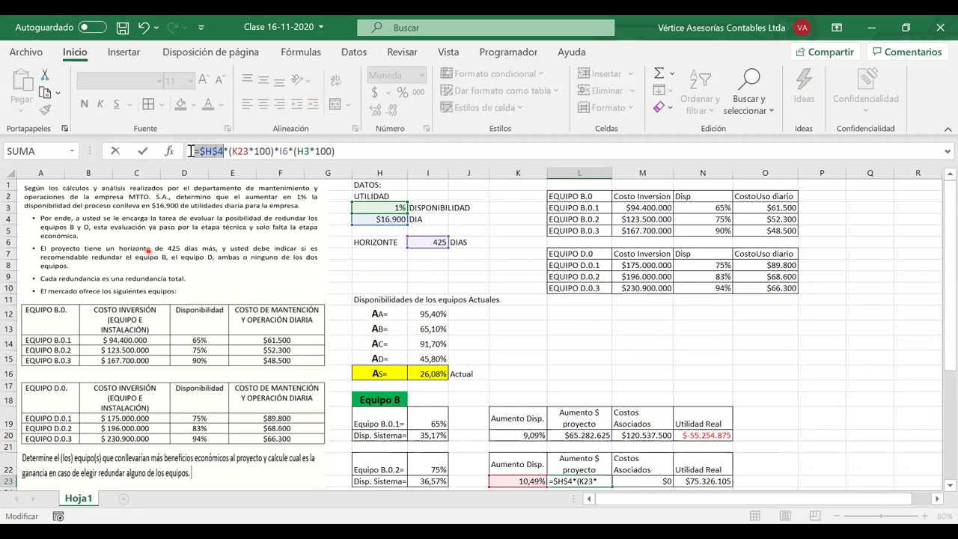
{"action": "key", "text": "F4"}
{"action": "left_click_drag", "start_coordinate": [250, 152], "coordinate": [233, 152]}
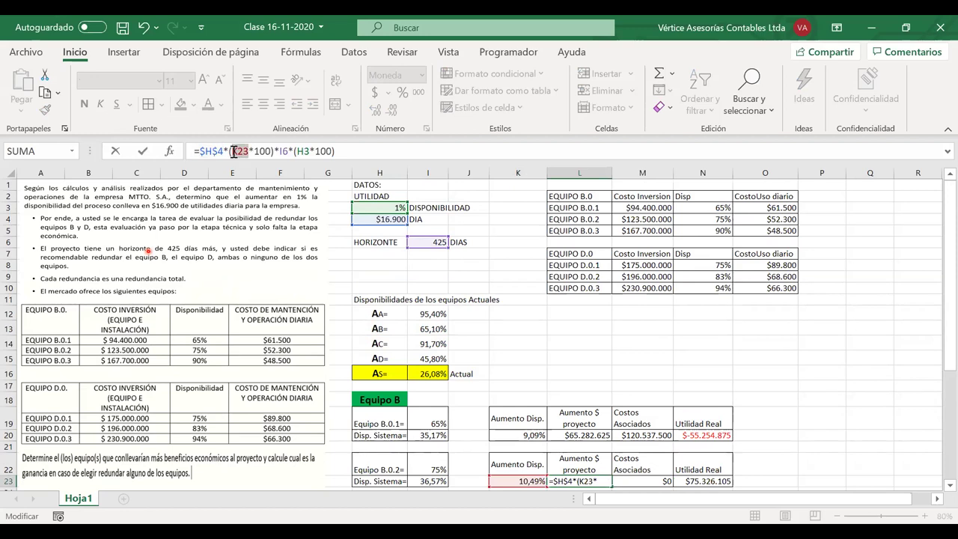
{"action": "scroll", "coordinate": [345, 243], "scroll_direction": "down", "scroll_amount": 1}
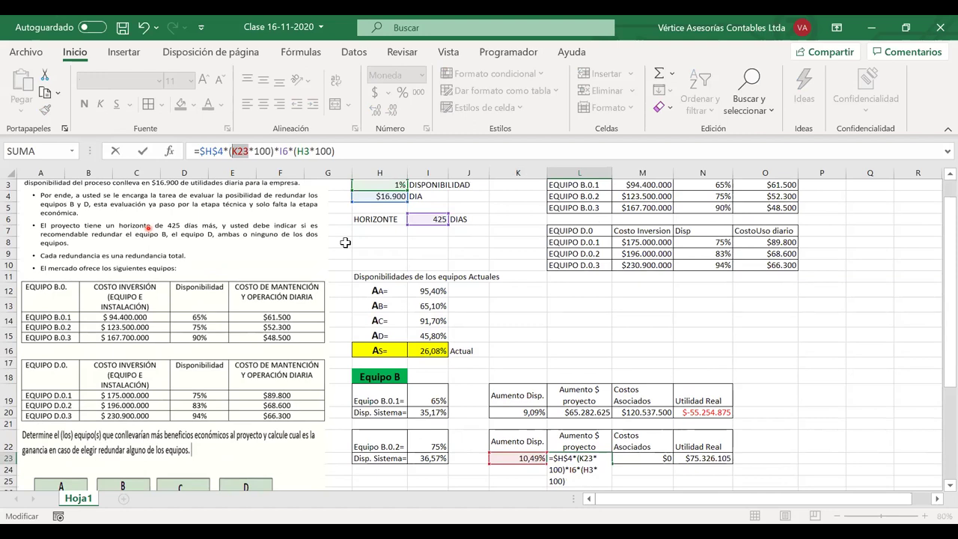
{"action": "double_click", "coordinate": [285, 151]}
{"action": "left_click", "coordinate": [422, 217]}
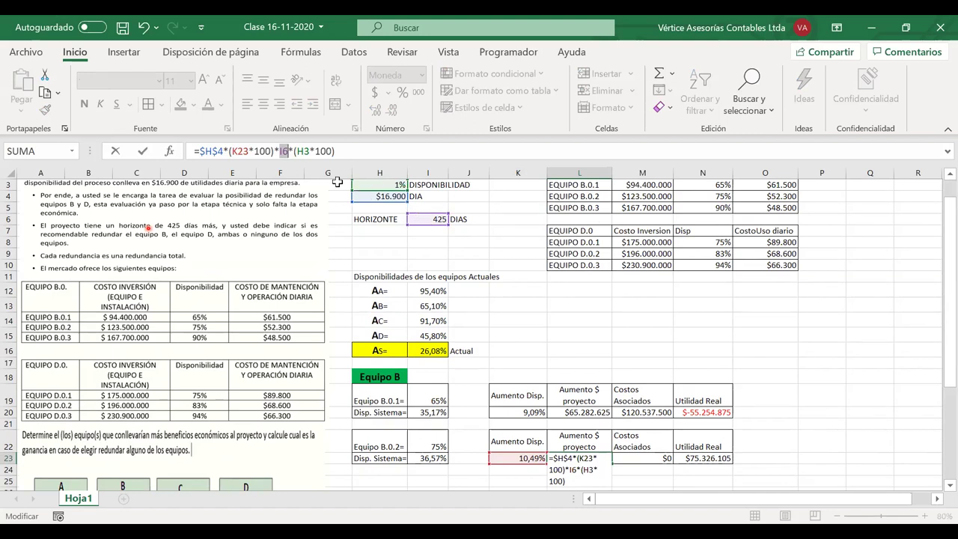
{"action": "key", "text": "F4"}
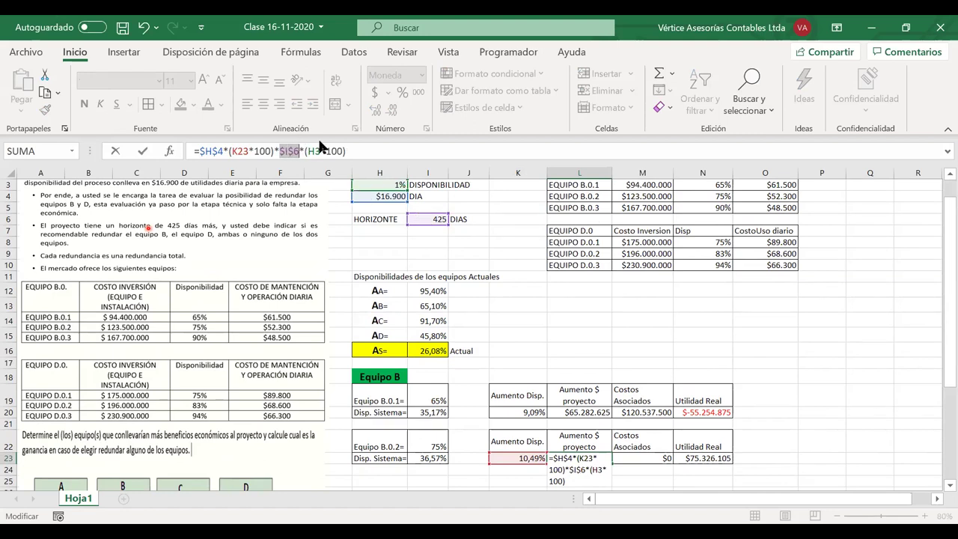
{"action": "left_click_drag", "start_coordinate": [324, 151], "coordinate": [311, 151]}
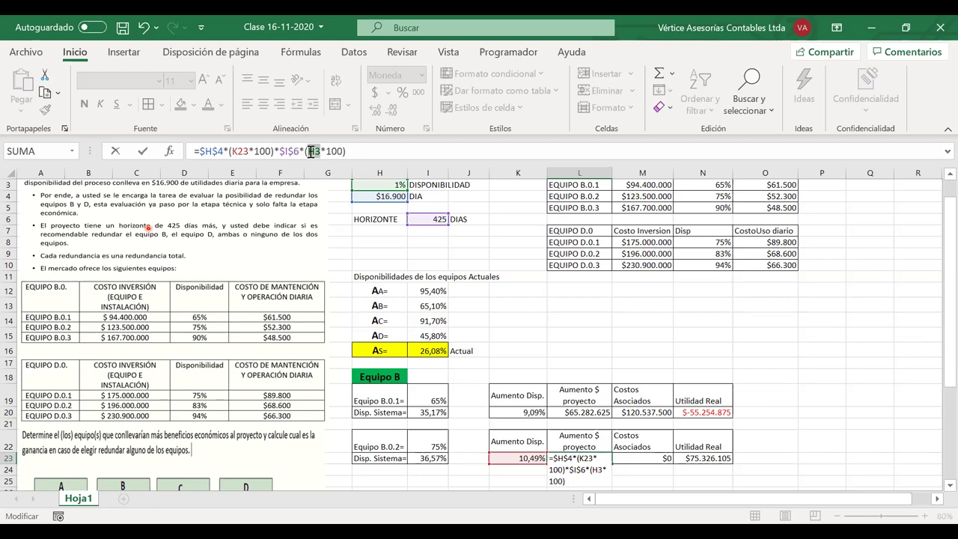
{"action": "key", "text": "F4"}
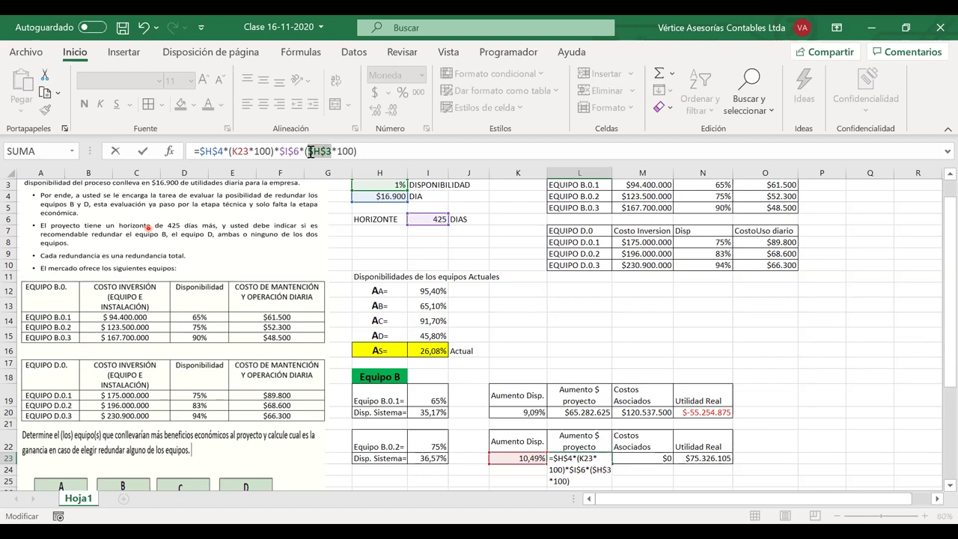
{"action": "key", "text": "Return"}
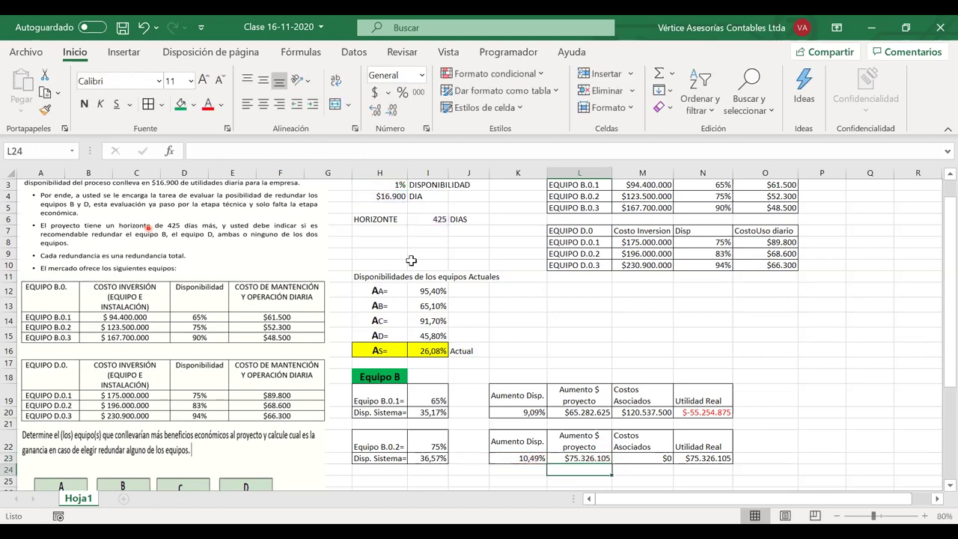
Step: Correct the Costos Asociados formula in M23 to =M4+O4*$I$6
{"action": "left_click", "coordinate": [636, 458]}
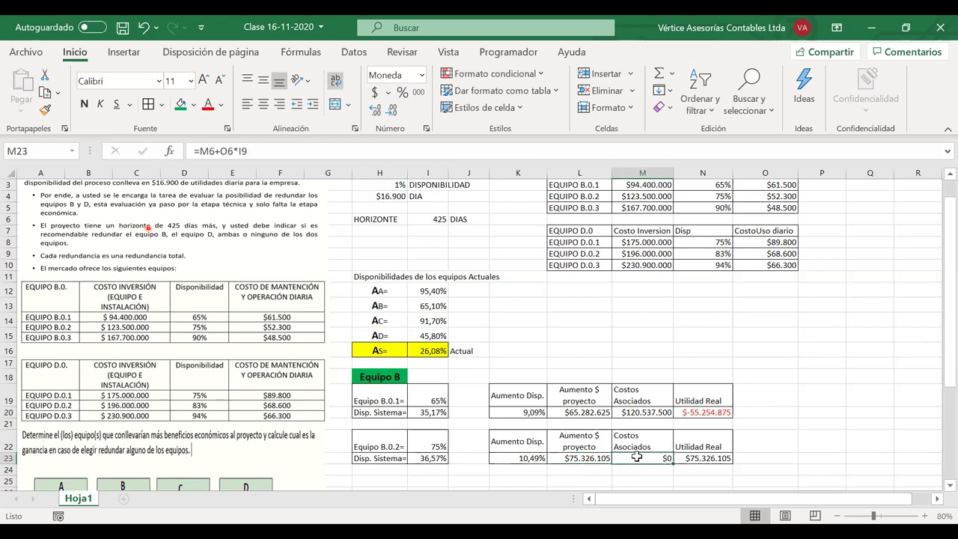
{"action": "double_click", "coordinate": [636, 458]}
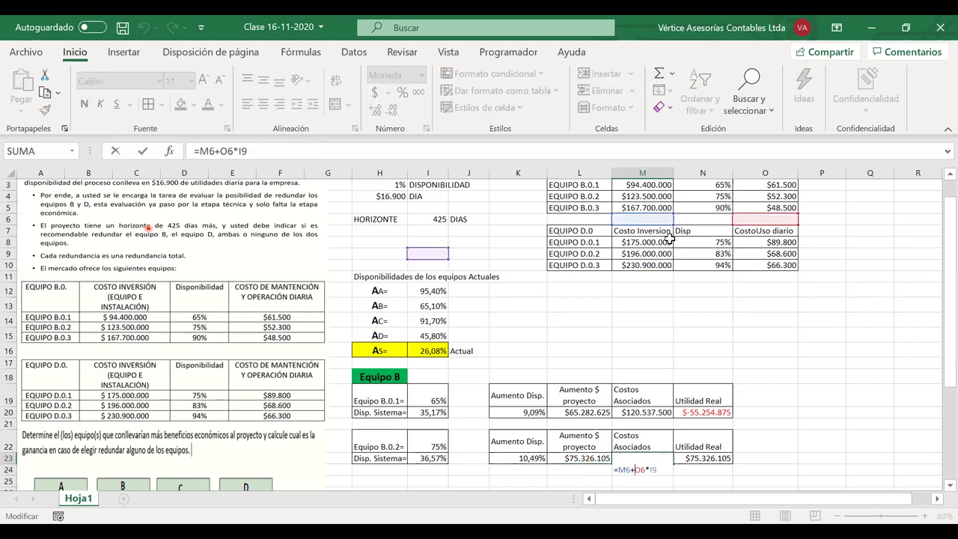
{"action": "left_click_drag", "start_coordinate": [658, 214], "coordinate": [655, 196]}
{"action": "left_click_drag", "start_coordinate": [745, 217], "coordinate": [747, 197]}
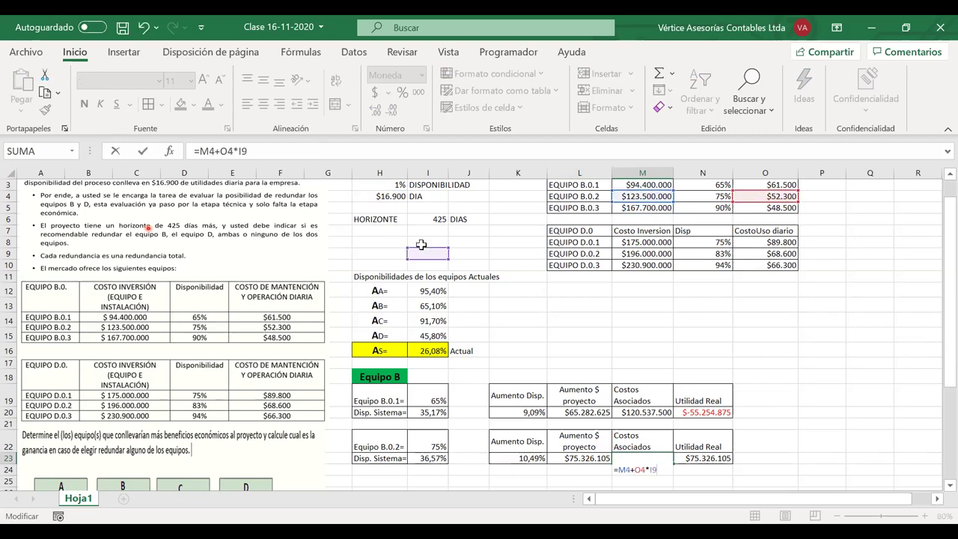
{"action": "left_click_drag", "start_coordinate": [424, 248], "coordinate": [424, 219]}
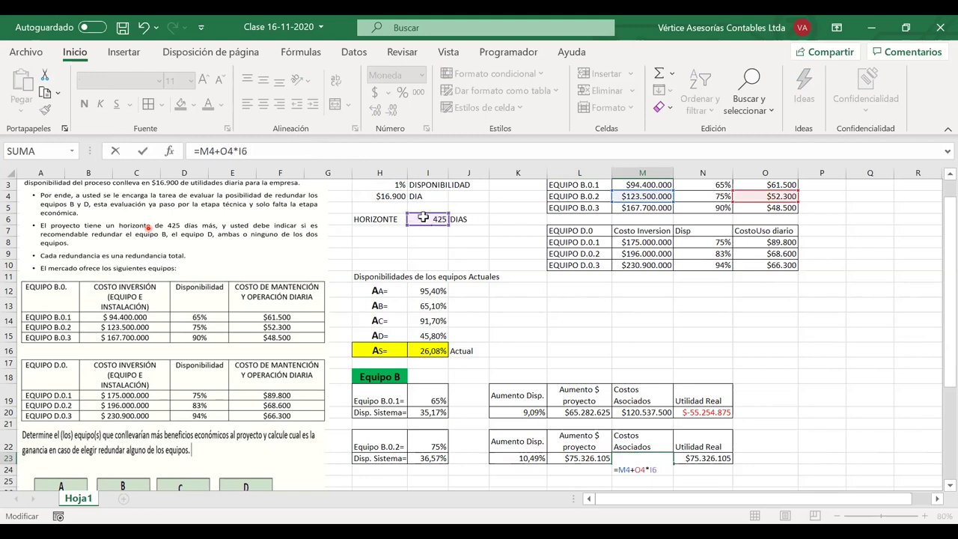
{"action": "double_click", "coordinate": [244, 151]}
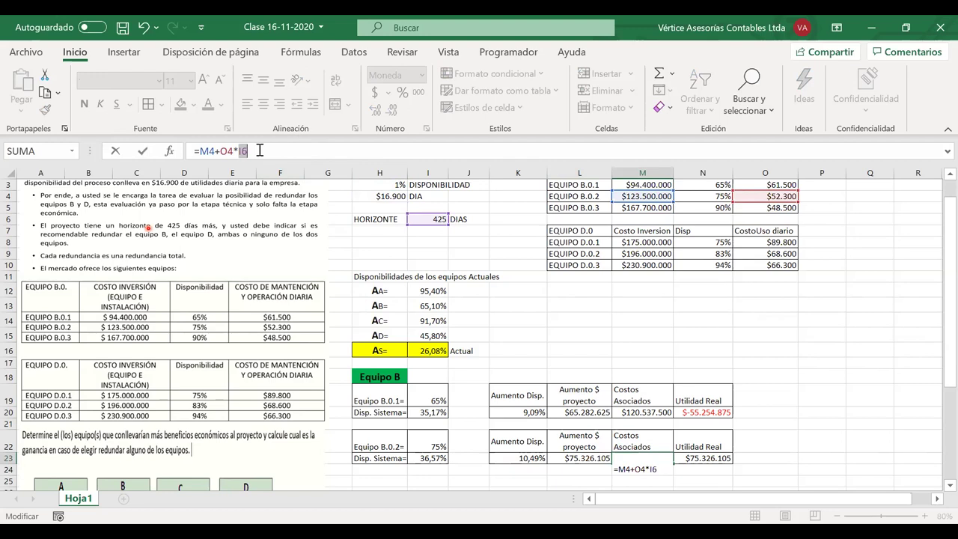
{"action": "key", "text": "F4"}
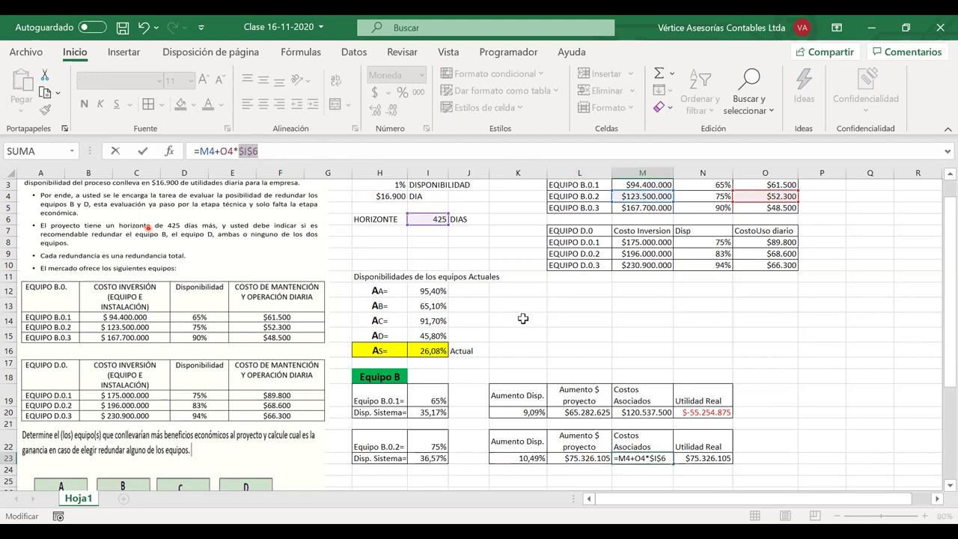
{"action": "key", "text": "Return"}
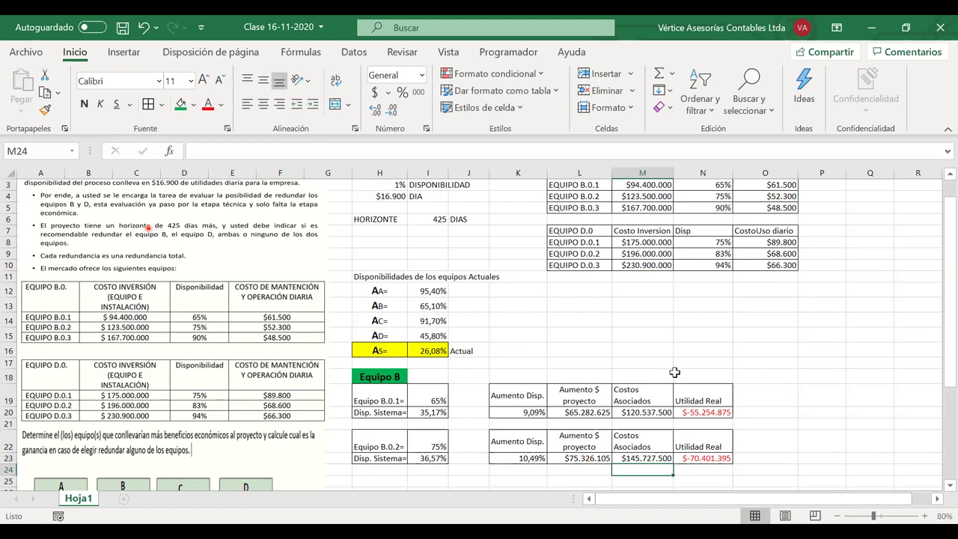
Step: Check the Utilidad Real formula in N23 and review the Equipo B.0.2 results across row 23
{"action": "double_click", "coordinate": [697, 461]}
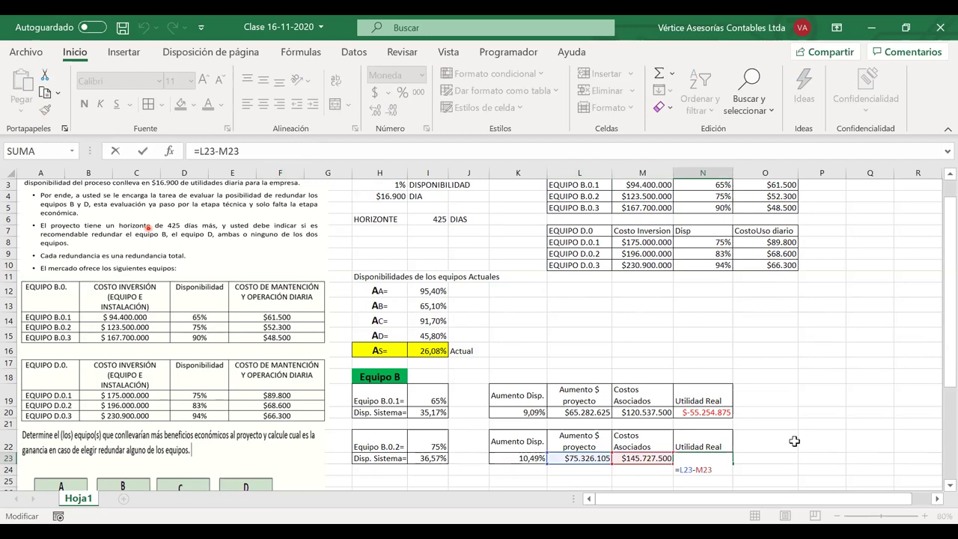
{"action": "key", "text": "Return"}
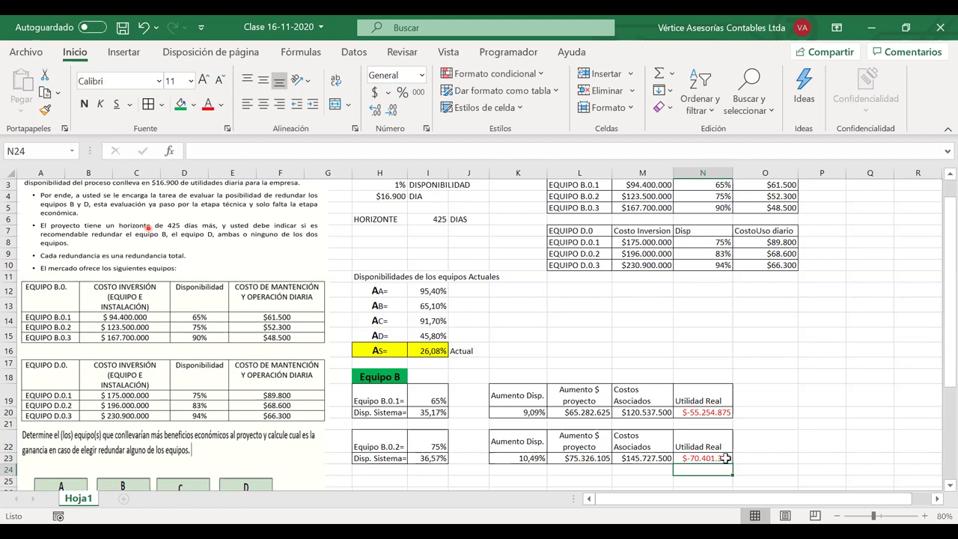
{"action": "left_click_drag", "start_coordinate": [744, 458], "coordinate": [516, 459]}
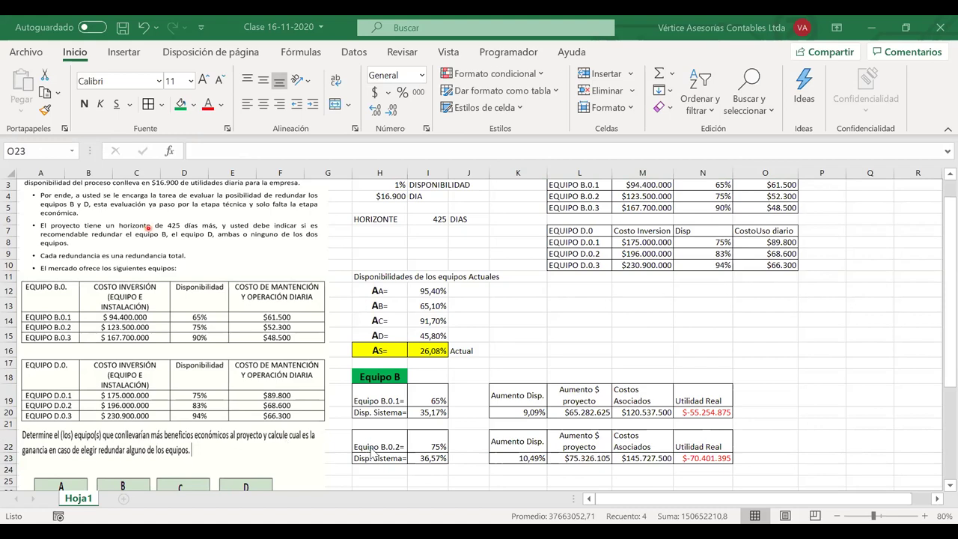
Step: Duplicate the Equipo B.0.2 block H22:N23 into the rows below, starting at H25
{"action": "left_click_drag", "start_coordinate": [372, 449], "coordinate": [693, 458]}
{"action": "key", "text": "ctrl+c"}
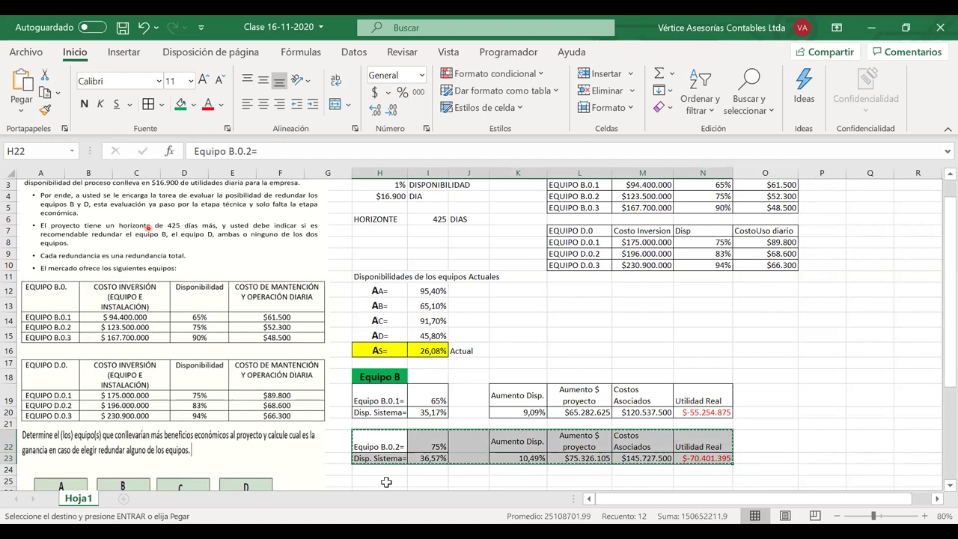
{"action": "left_click", "coordinate": [386, 481]}
{"action": "key", "text": "ctrl+v"}
{"action": "scroll", "coordinate": [411, 449], "scroll_direction": "down", "scroll_amount": 2}
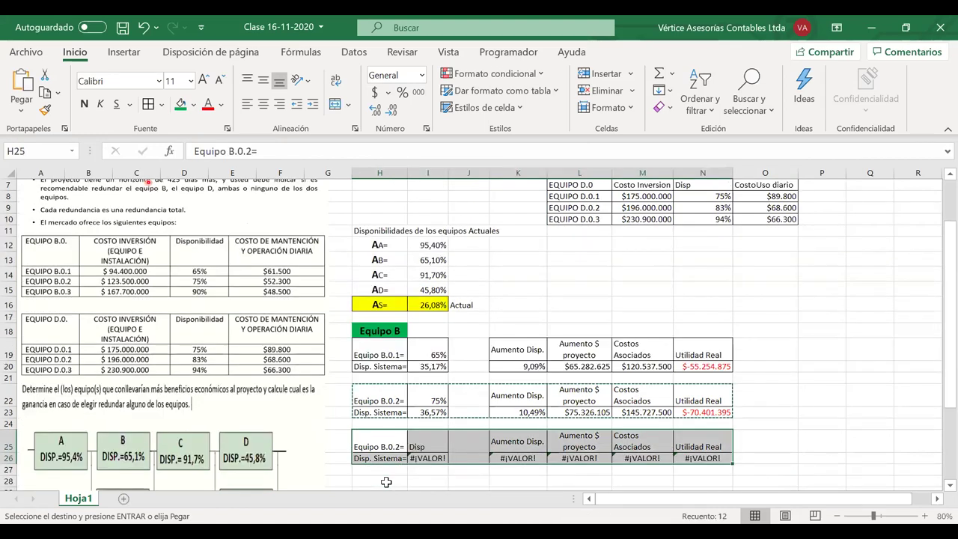
Step: Relabel the copied block in H25 as "Equipo B.0.3=" and link its availability in I25 to N5
{"action": "left_click", "coordinate": [433, 421]}
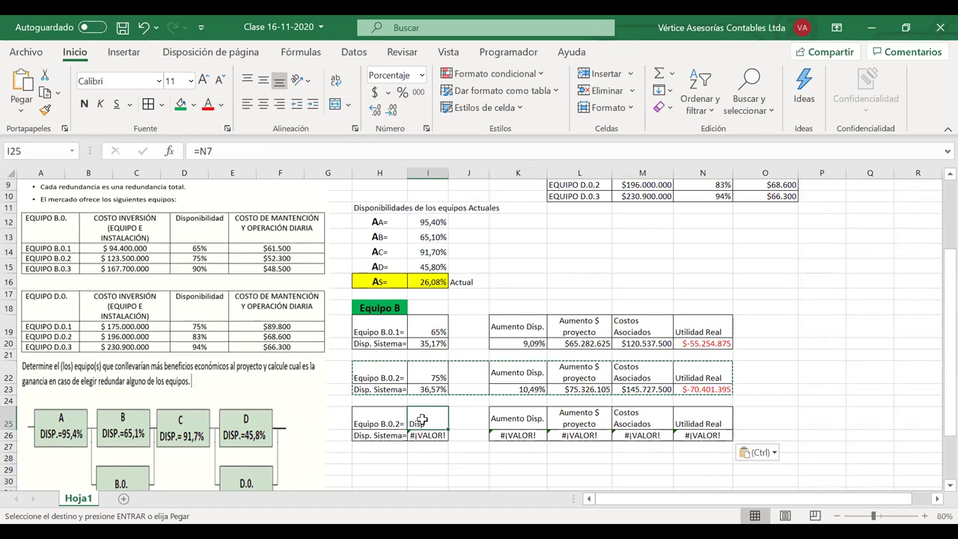
{"action": "double_click", "coordinate": [399, 424]}
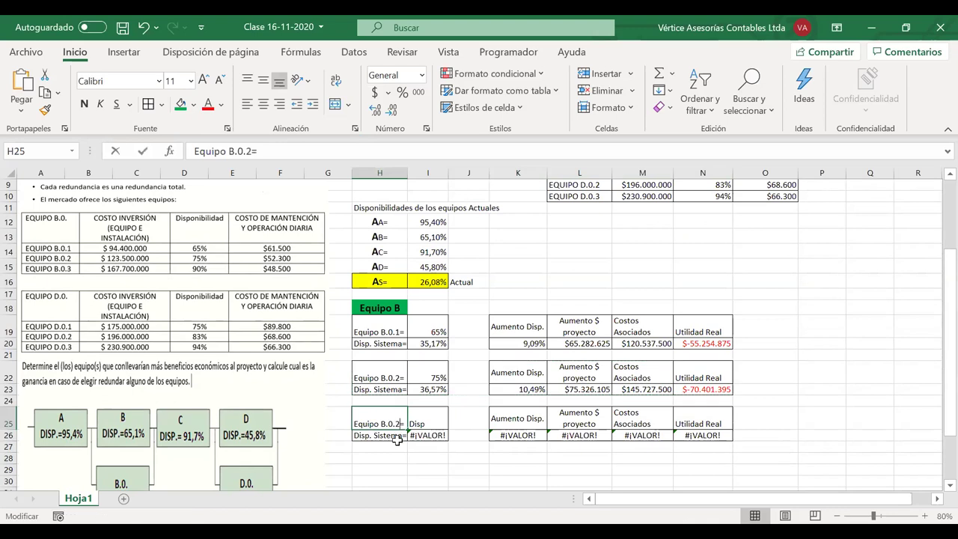
{"action": "key", "text": "BackSpace"}
{"action": "type", "text": "3"}
{"action": "left_click", "coordinate": [428, 424]}
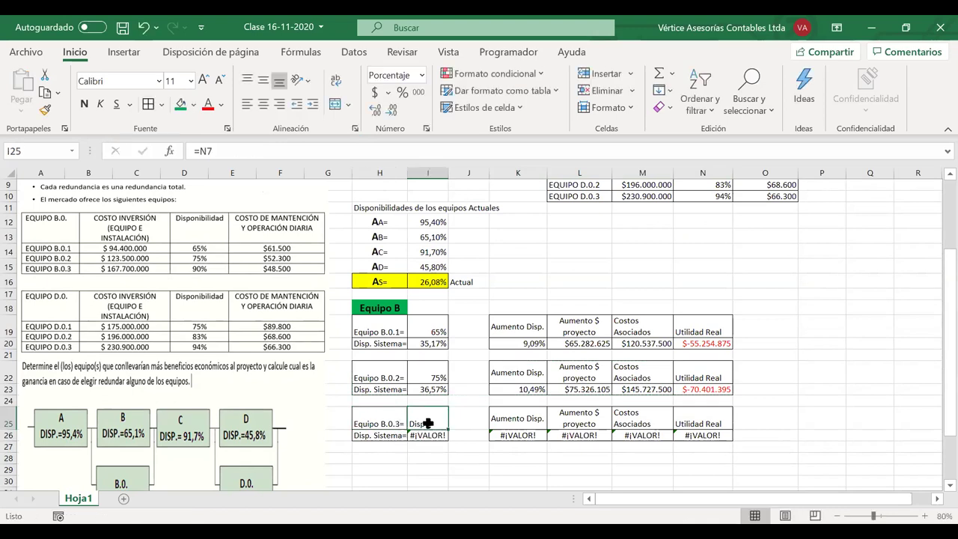
{"action": "double_click", "coordinate": [428, 424]}
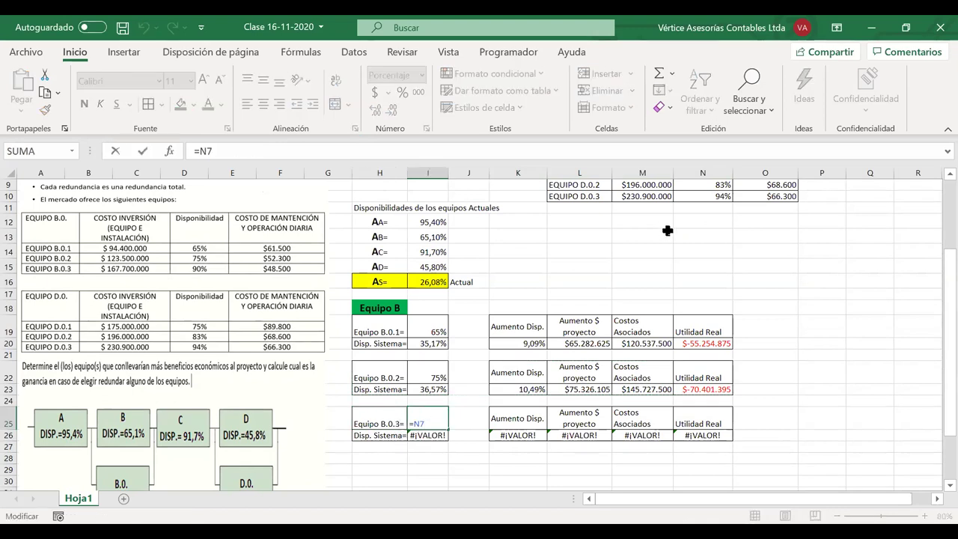
{"action": "scroll", "coordinate": [666, 232], "scroll_direction": "up", "scroll_amount": 2}
{"action": "left_click", "coordinate": [700, 242]}
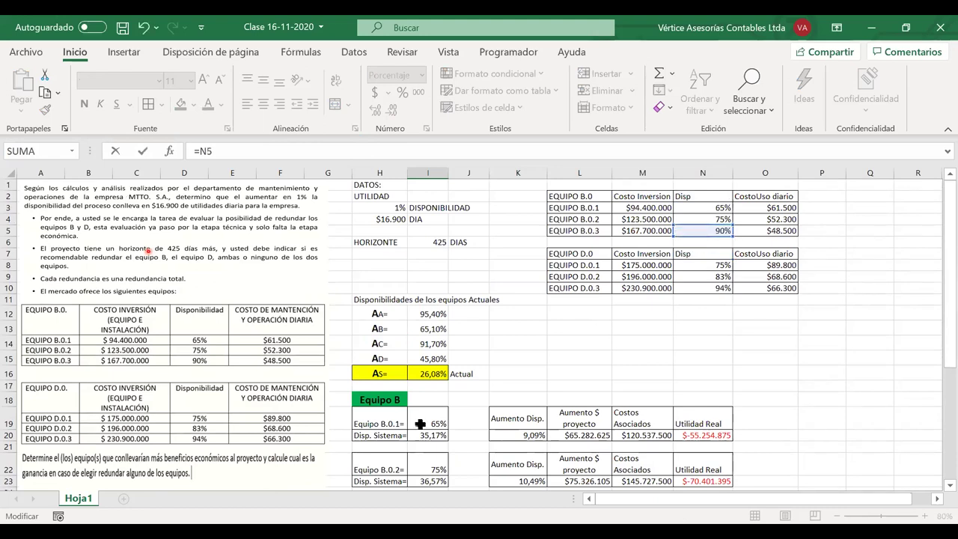
{"action": "key", "text": "Return"}
Step: Correct the Disp. Sistema formula in I26 for Equipo B.0.3 to =I12*(1-(1-I13)*(1-I25))*I14*I15
{"action": "scroll", "coordinate": [420, 425], "scroll_direction": "down", "scroll_amount": 2}
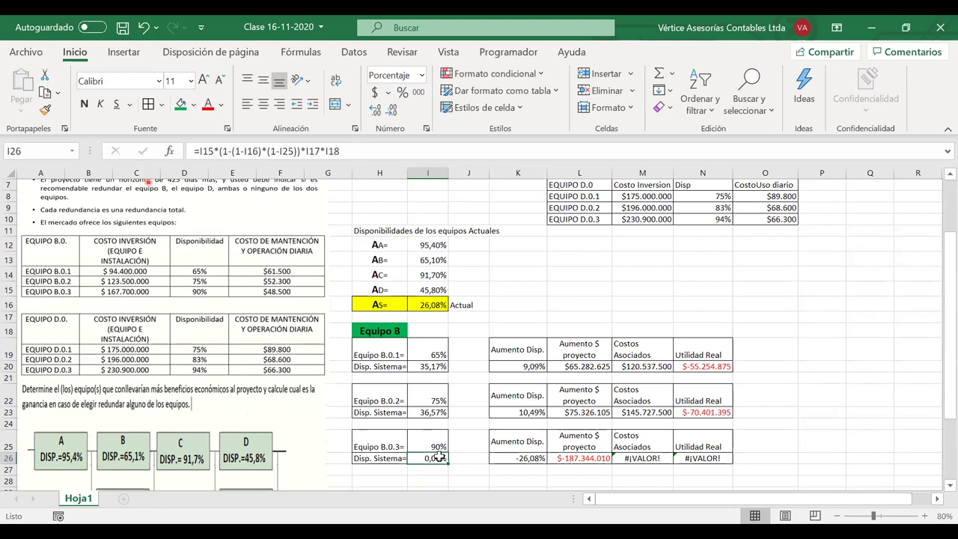
{"action": "double_click", "coordinate": [438, 456]}
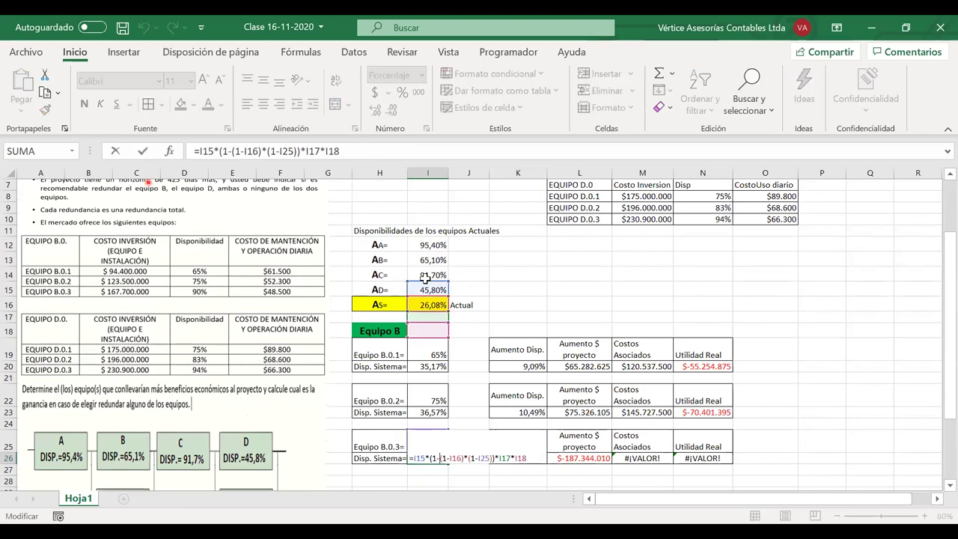
{"action": "left_click_drag", "start_coordinate": [427, 281], "coordinate": [428, 241]}
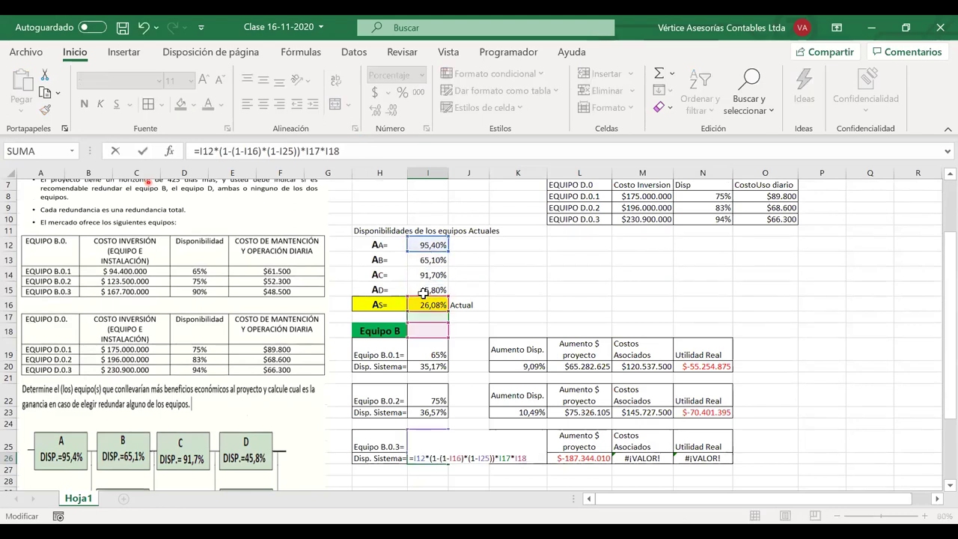
{"action": "left_click_drag", "start_coordinate": [424, 300], "coordinate": [427, 259]}
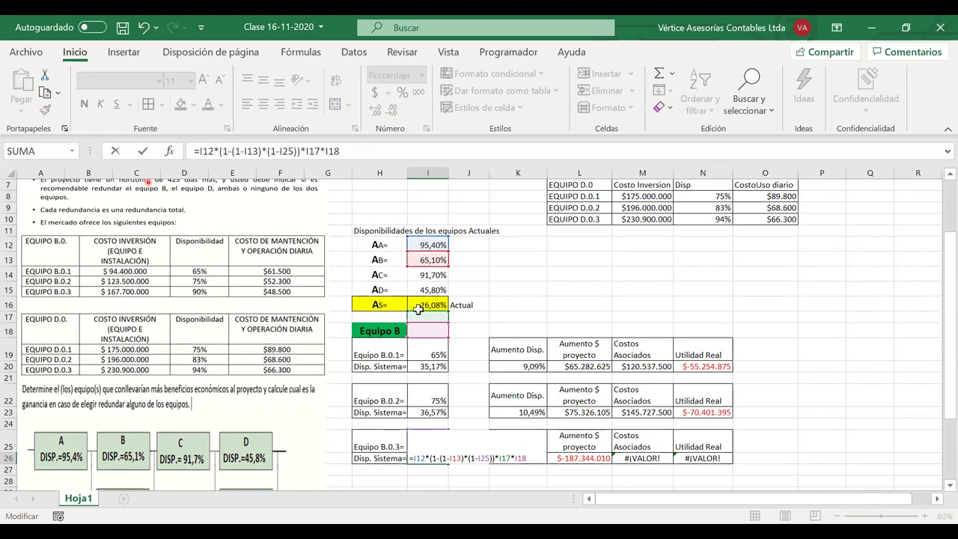
{"action": "left_click_drag", "start_coordinate": [418, 314], "coordinate": [418, 273]}
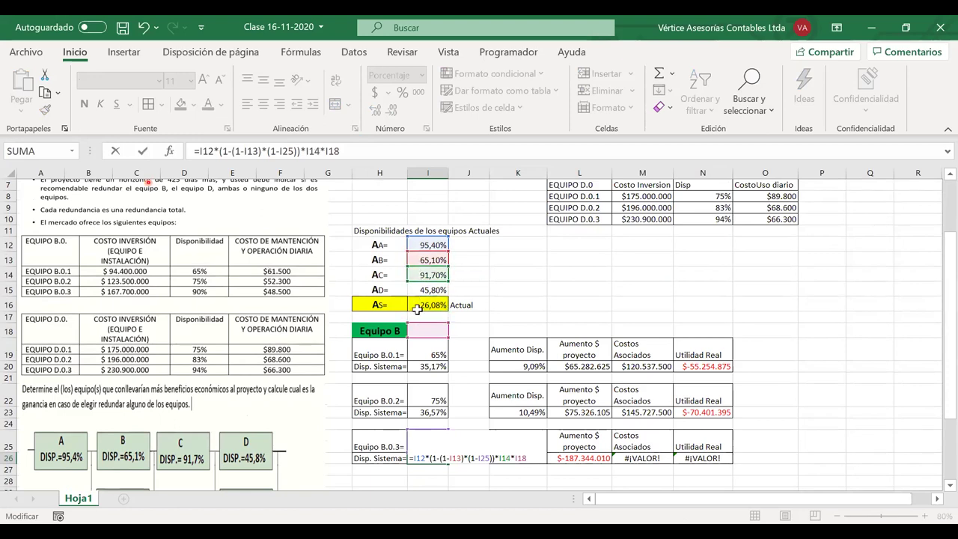
{"action": "left_click_drag", "start_coordinate": [415, 323], "coordinate": [417, 291]}
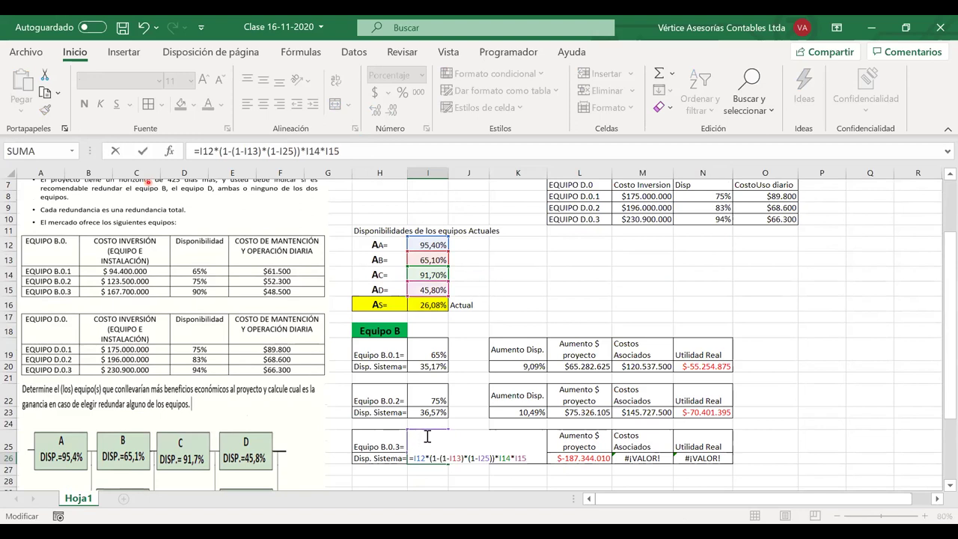
{"action": "key", "text": "Return"}
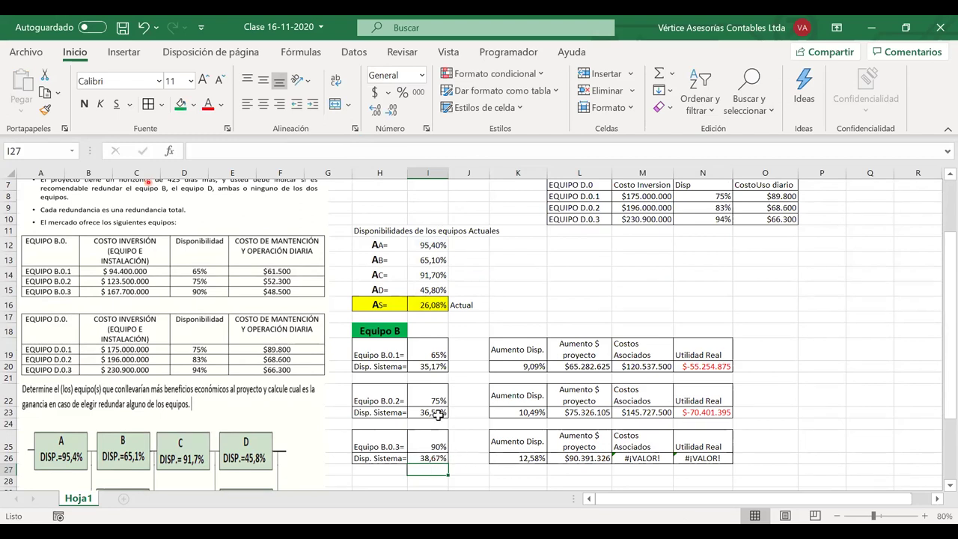
Step: Check the cell references in the Equipo B.0.3 formulas for Aumento Disp. in K26 and Aumento $ proyecto in L26
{"action": "left_click_drag", "start_coordinate": [434, 412], "coordinate": [431, 458]}
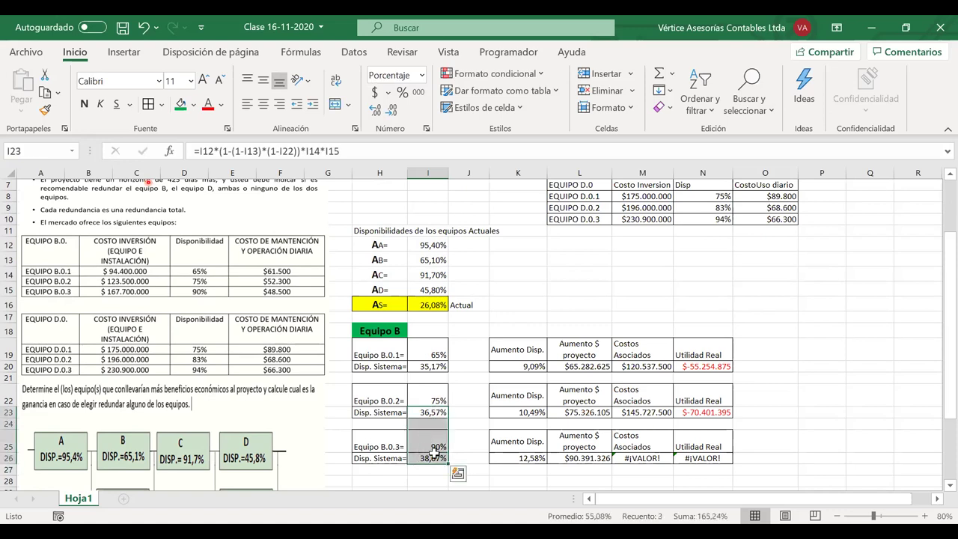
{"action": "left_click", "coordinate": [509, 460]}
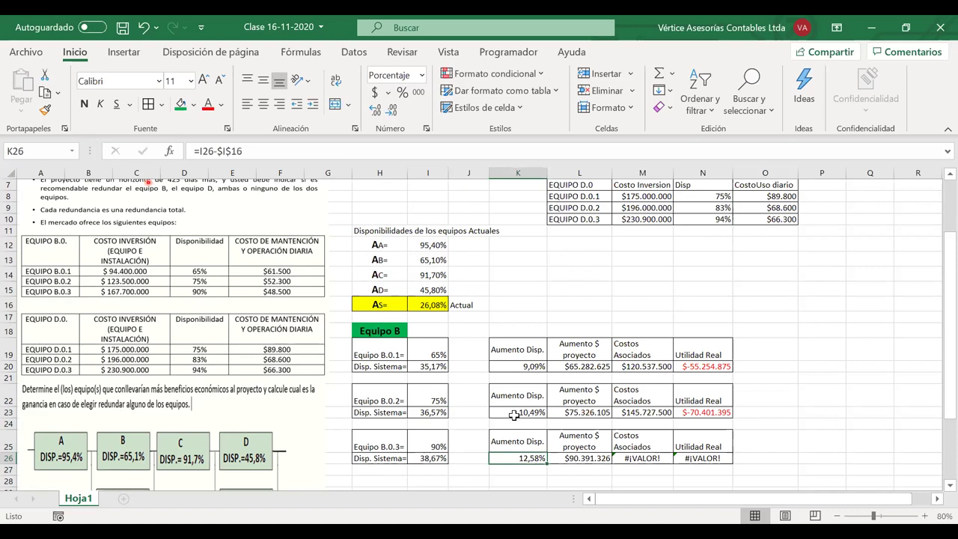
{"action": "double_click", "coordinate": [515, 460]}
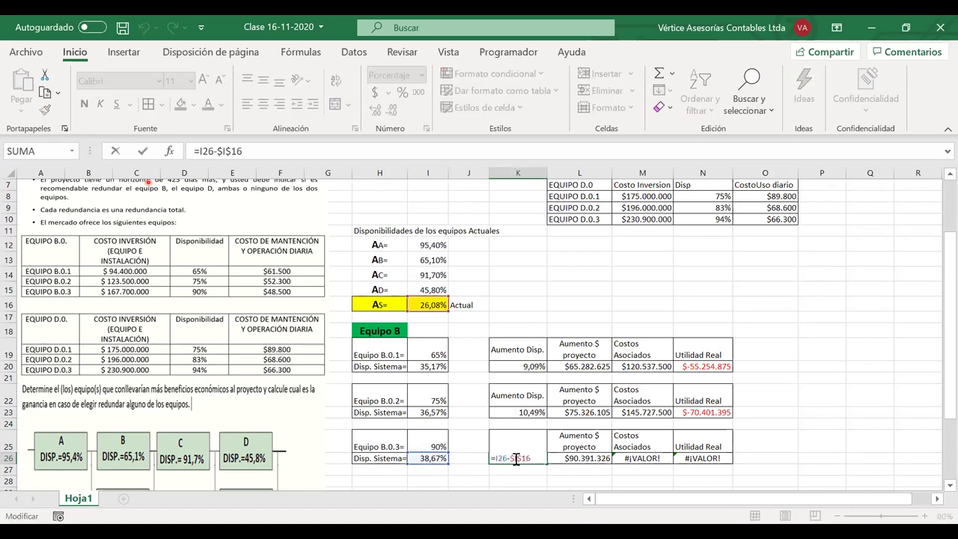
{"action": "key", "text": "Return"}
{"action": "left_click", "coordinate": [587, 452]}
{"action": "double_click", "coordinate": [587, 452]}
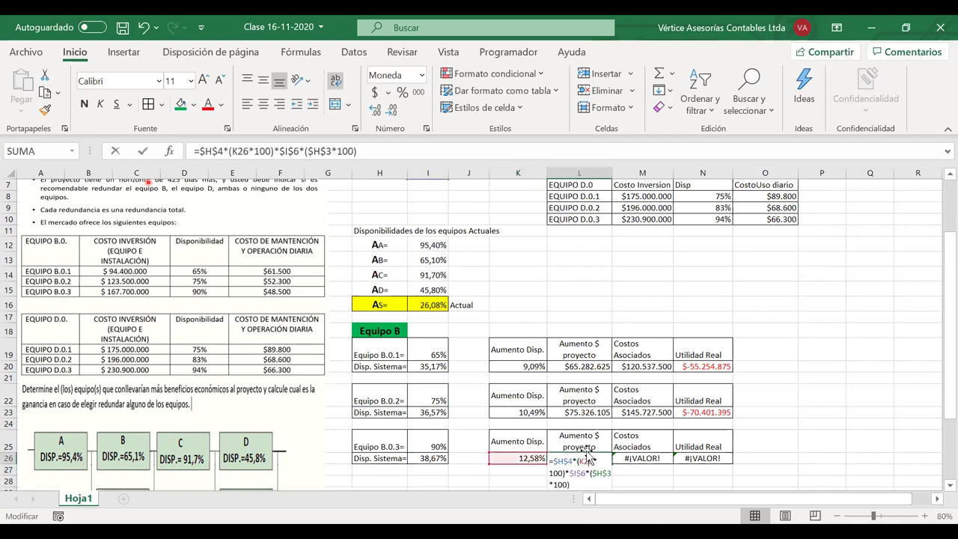
{"action": "scroll", "coordinate": [575, 386], "scroll_direction": "up", "scroll_amount": 2}
{"action": "scroll", "coordinate": [575, 386], "scroll_direction": "up", "scroll_amount": 1}
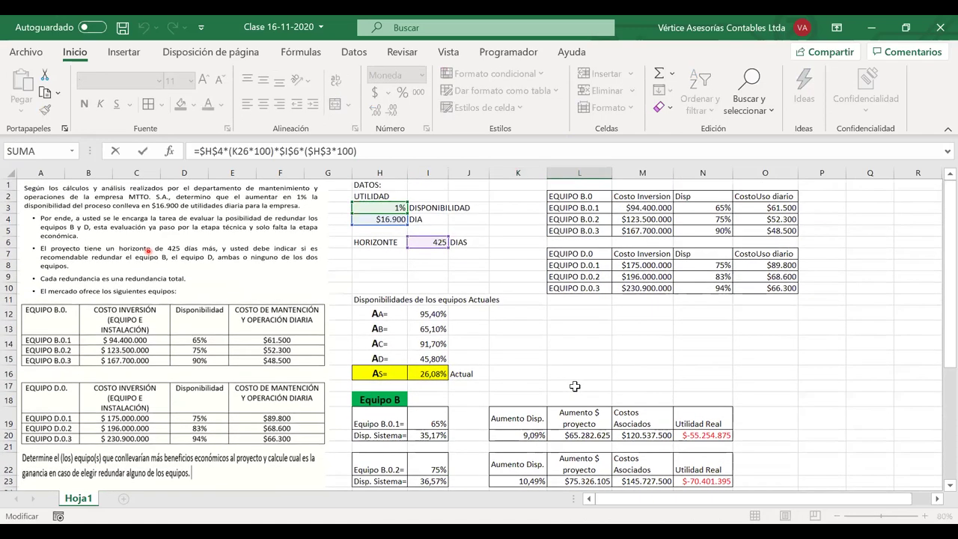
{"action": "scroll", "coordinate": [575, 386], "scroll_direction": "down", "scroll_amount": 3}
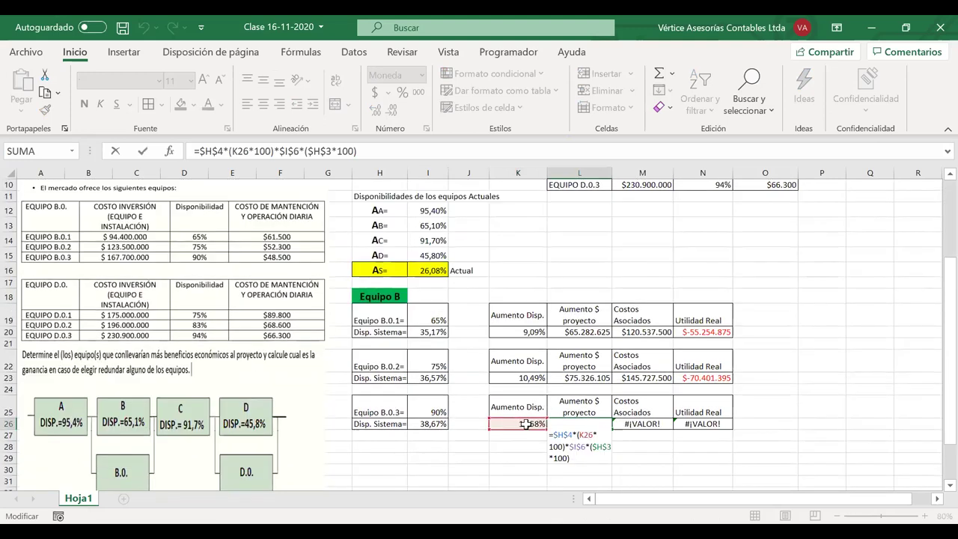
{"action": "key", "text": "Return"}
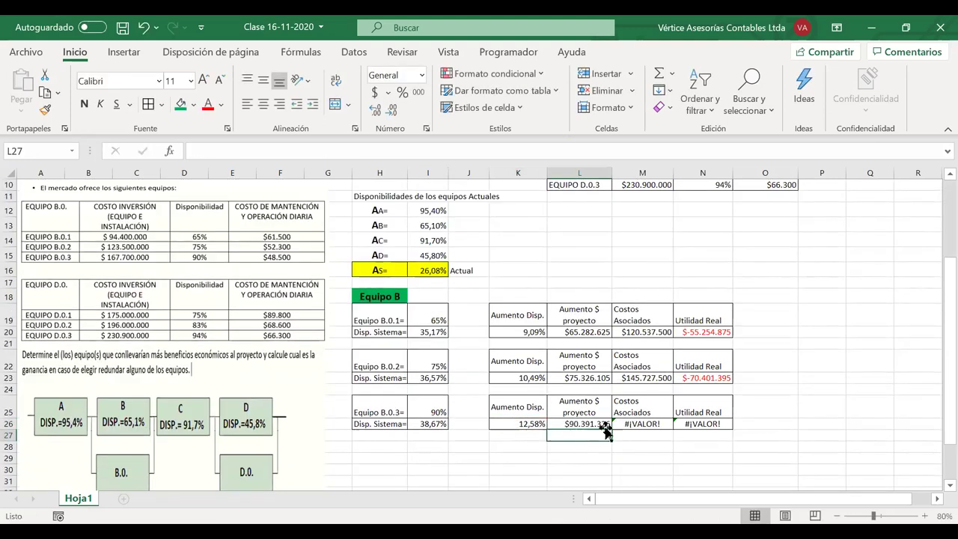
Step: Correct the Costos Asociados formula in M26 to =M5+O5*$I$6
{"action": "left_click", "coordinate": [633, 425]}
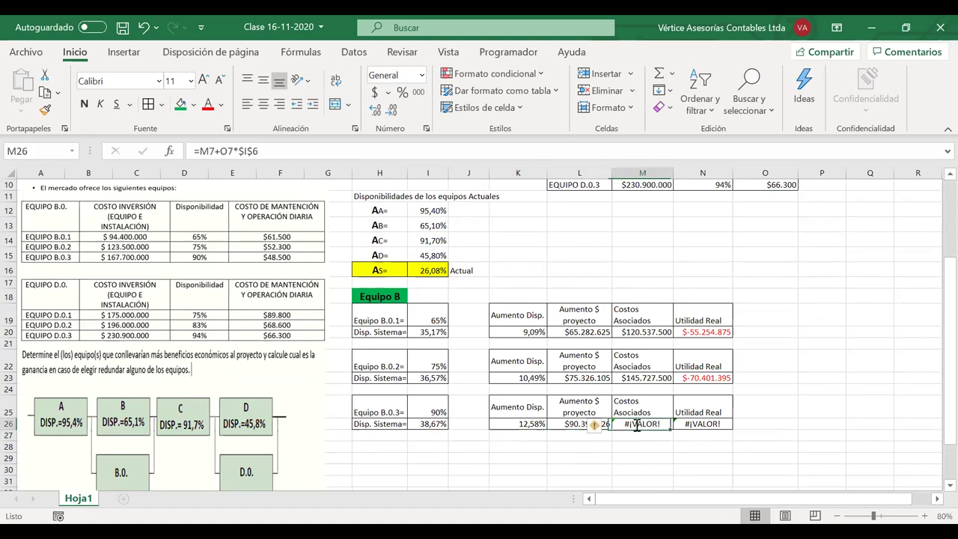
{"action": "double_click", "coordinate": [634, 425]}
{"action": "scroll", "coordinate": [615, 361], "scroll_direction": "up", "scroll_amount": 1}
{"action": "scroll", "coordinate": [616, 360], "scroll_direction": "up", "scroll_amount": 2}
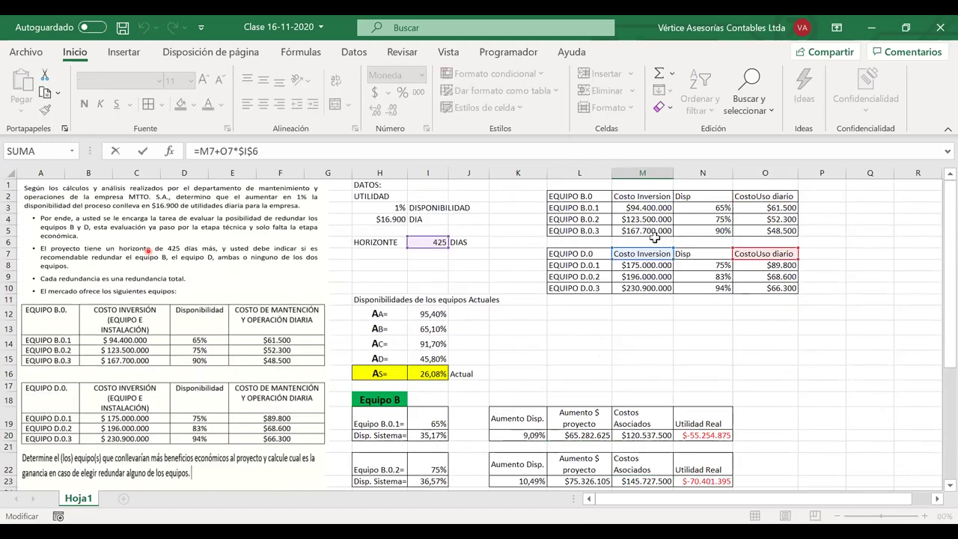
{"action": "left_click_drag", "start_coordinate": [650, 250], "coordinate": [645, 229]}
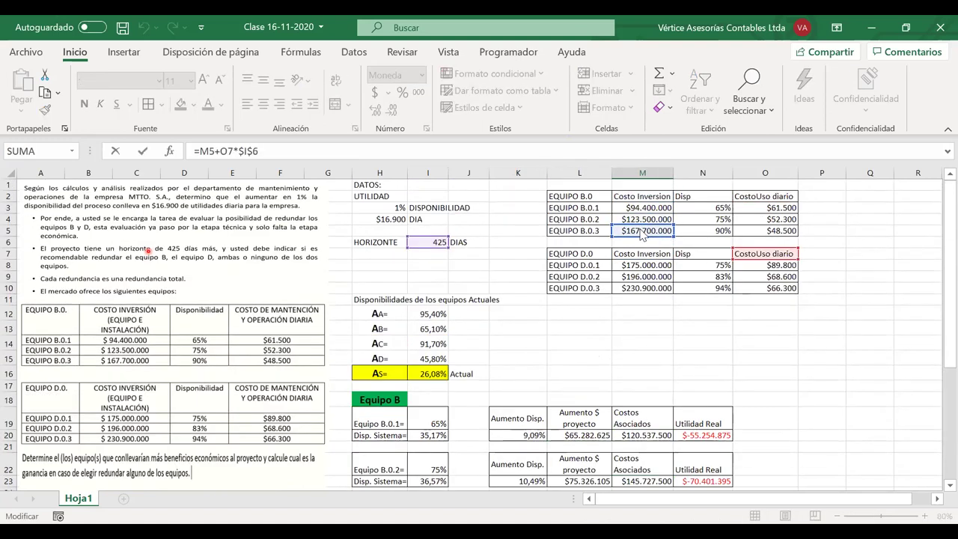
{"action": "left_click_drag", "start_coordinate": [747, 254], "coordinate": [746, 232]}
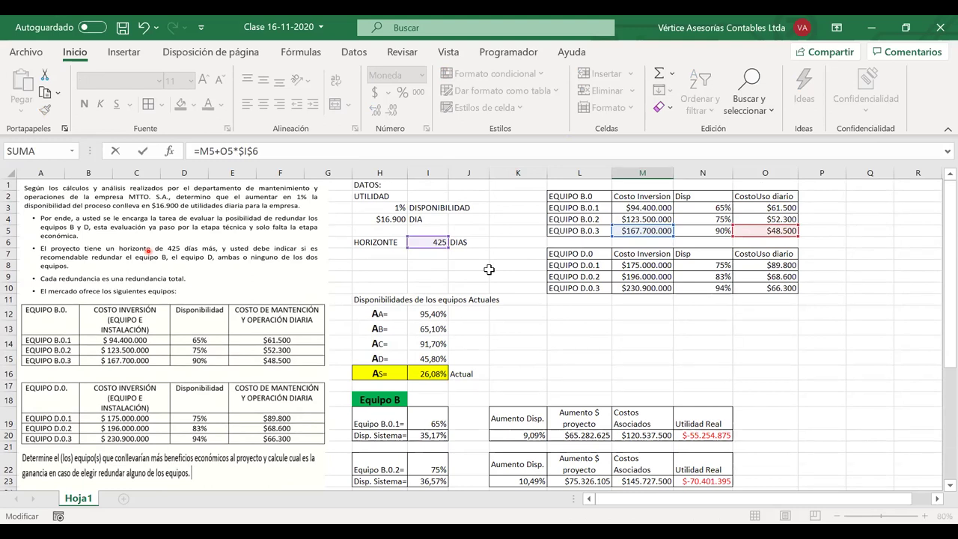
{"action": "key", "text": "Return"}
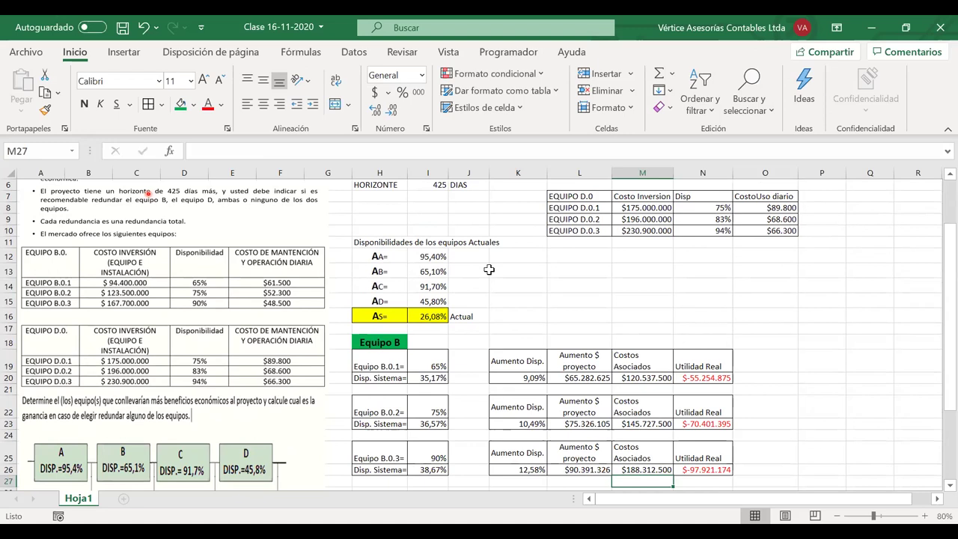
Step: Copy the green "Equipo B" heading from H18 to H28 and rename the copy "Equipo D"
{"action": "left_click", "coordinate": [383, 338]}
{"action": "scroll", "coordinate": [402, 339], "scroll_direction": "down", "scroll_amount": 1}
{"action": "scroll", "coordinate": [402, 339], "scroll_direction": "down", "scroll_amount": 1}
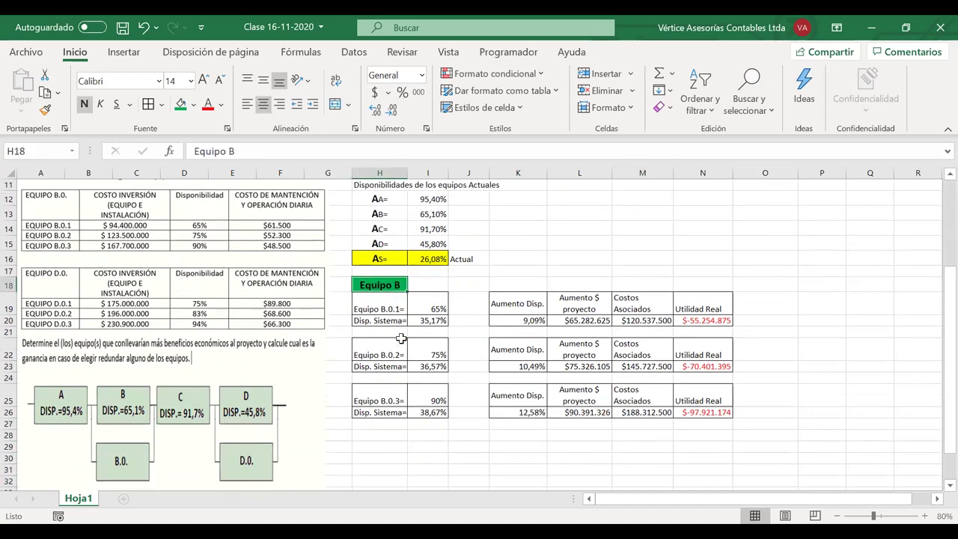
{"action": "key", "text": "ctrl+c"}
{"action": "left_click", "coordinate": [382, 434]}
{"action": "key", "text": "ctrl+v"}
{"action": "key", "text": "Escape"}
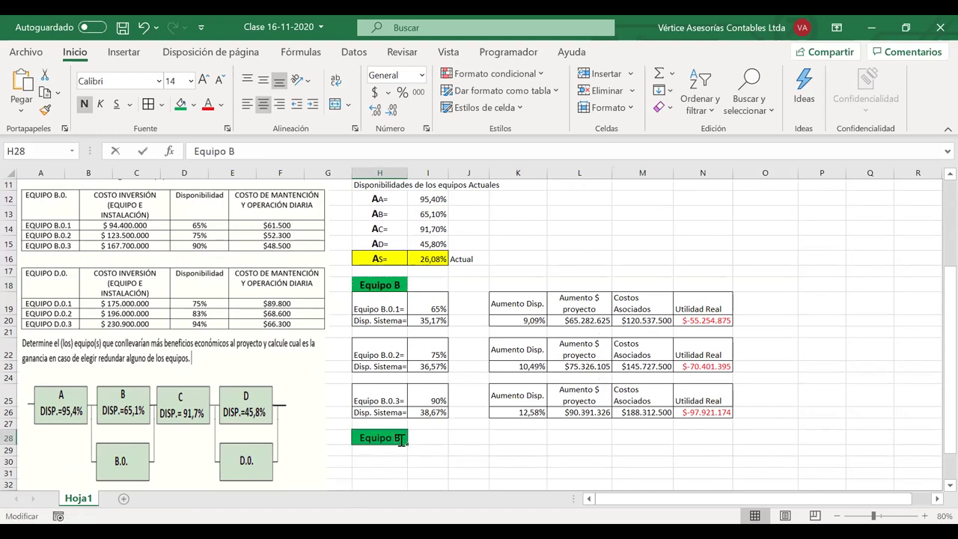
{"action": "double_click", "coordinate": [394, 437]}
{"action": "key", "text": "BackSpace"}
{"action": "type", "text": "D"}
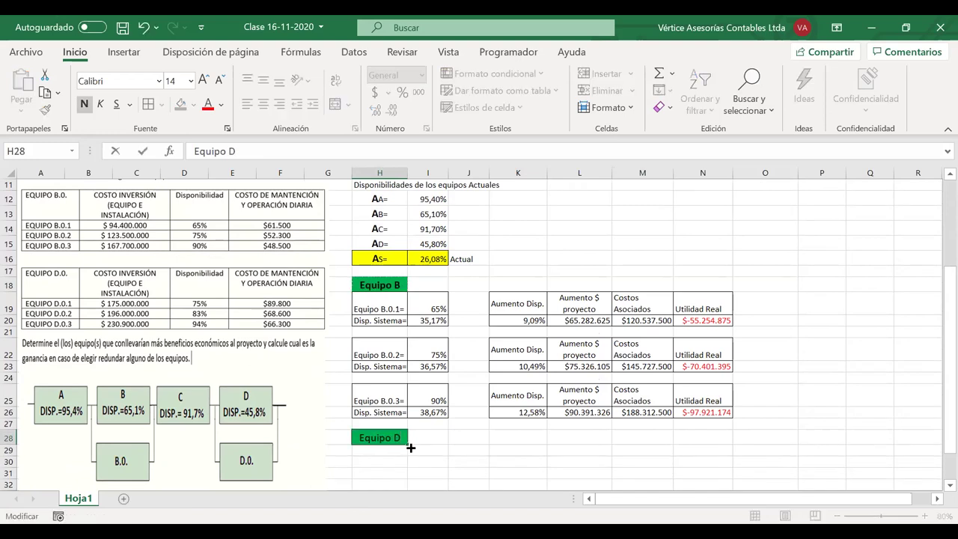
{"action": "key", "text": "Return"}
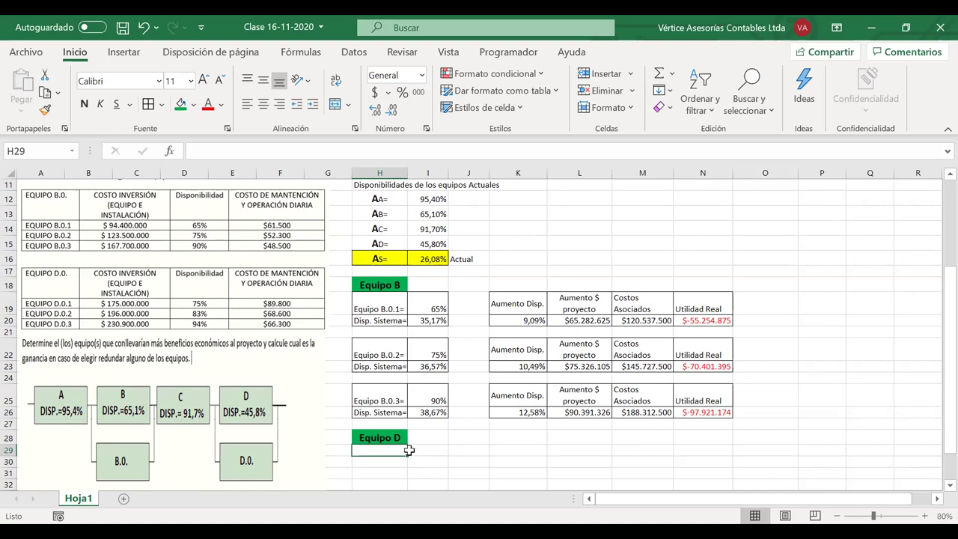
{"action": "left_click_drag", "start_coordinate": [399, 297], "coordinate": [703, 417]}
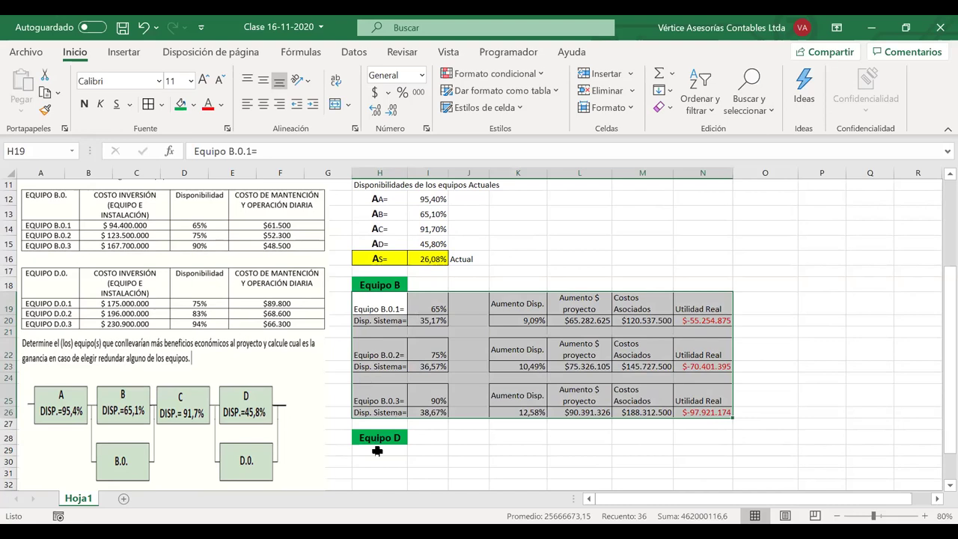
{"action": "left_click_drag", "start_coordinate": [378, 308], "coordinate": [689, 319]}
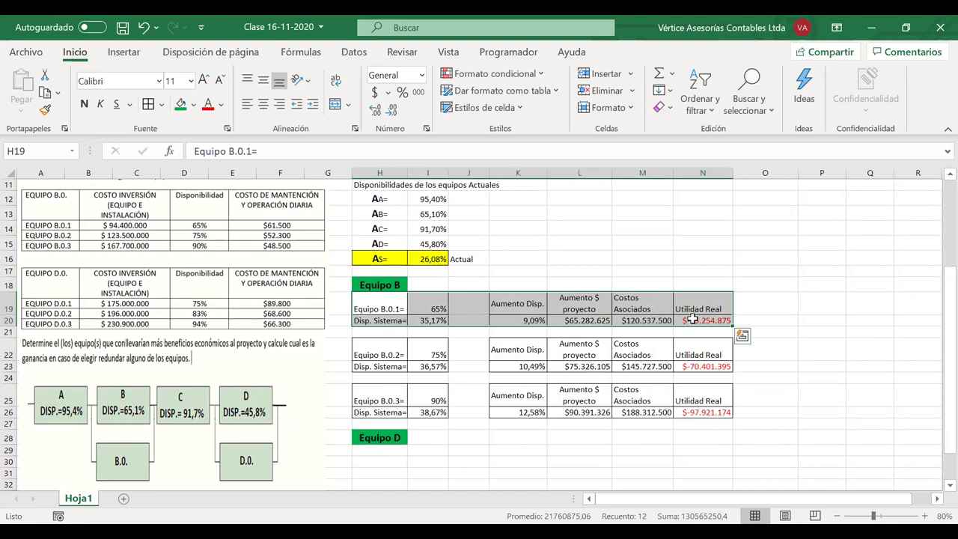
{"action": "key", "text": "ctrl+c"}
{"action": "double_click", "coordinate": [375, 453]}
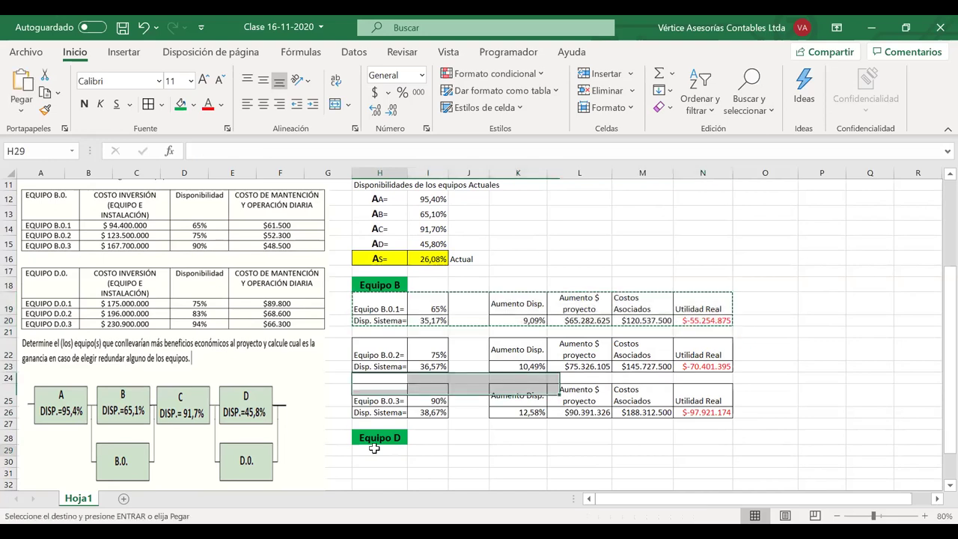
{"action": "left_click", "coordinate": [436, 451]}
{"action": "left_click", "coordinate": [383, 460]}
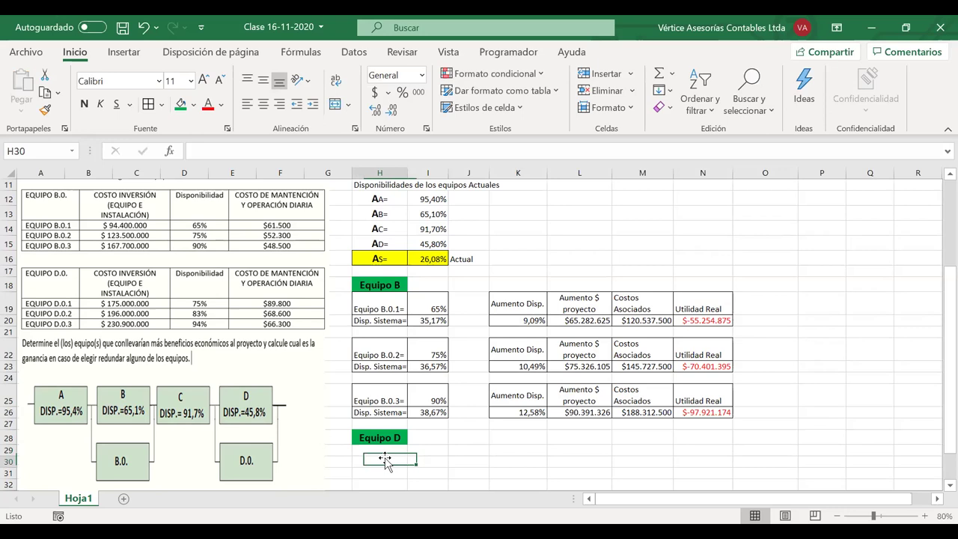
{"action": "left_click", "coordinate": [380, 450]}
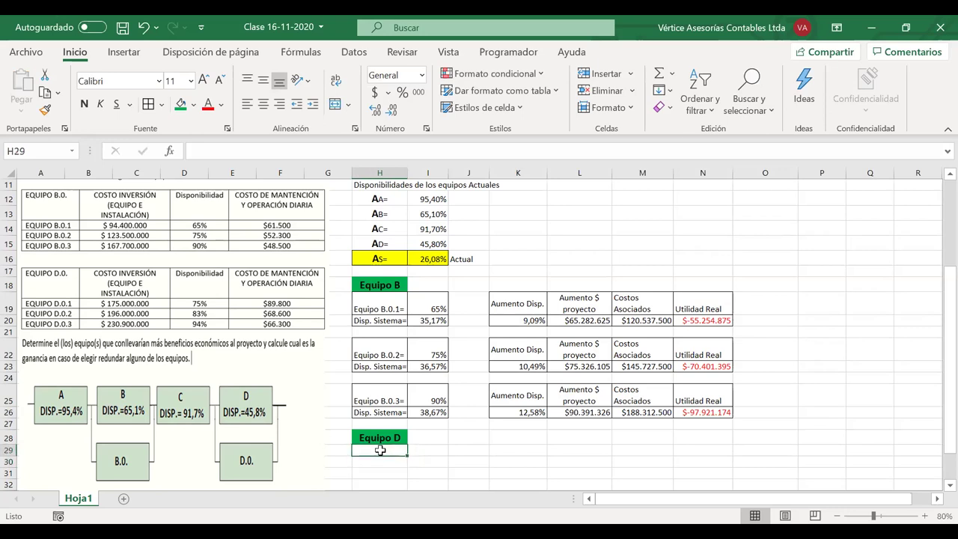
Step: Duplicate the Equipo B.0.1 block H19:N20 under the Equipo D heading, starting at H29
{"action": "left_click_drag", "start_coordinate": [400, 314], "coordinate": [696, 316]}
{"action": "key", "text": "ctrl+c"}
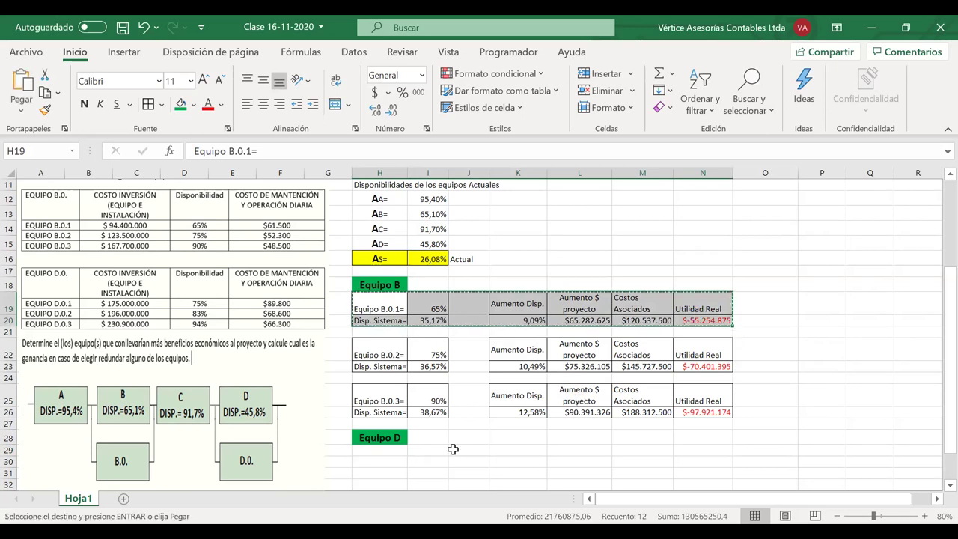
{"action": "left_click", "coordinate": [397, 454]}
{"action": "key", "text": "ctrl+v"}
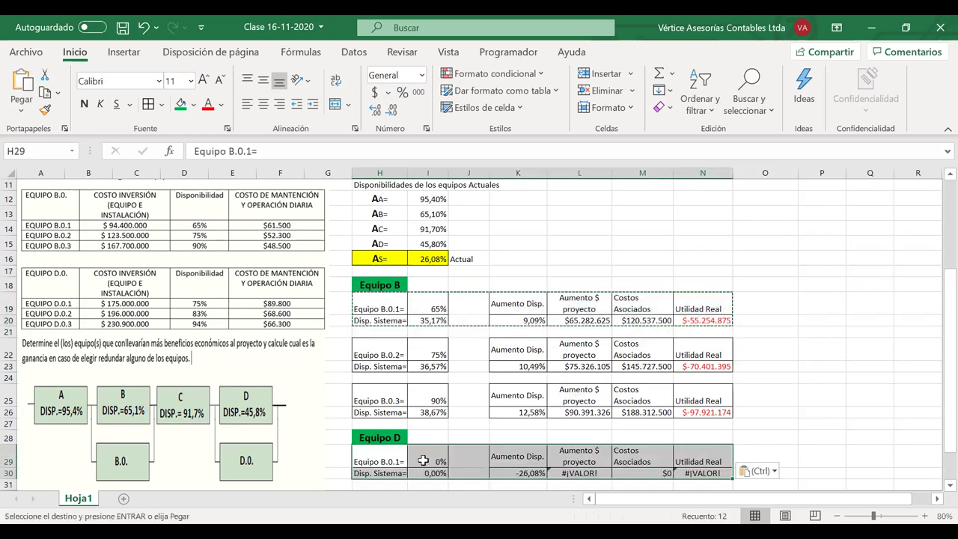
Step: Relabel the copied block in H29 as "Equipo D.0.1=" and link its availability in I29 to N8
{"action": "left_click", "coordinate": [384, 459]}
{"action": "double_click", "coordinate": [383, 459]}
{"action": "key", "text": "BackSpace"}
{"action": "type", "text": "D"}
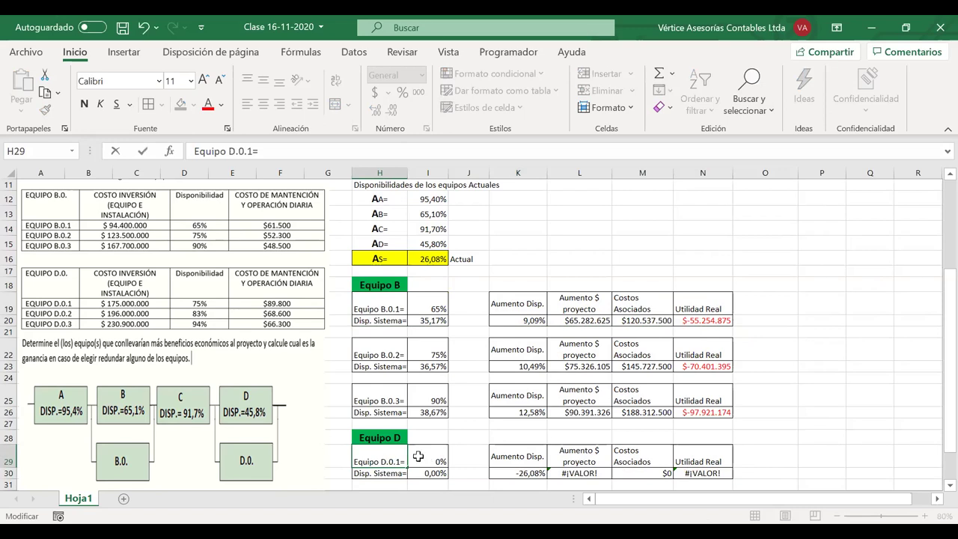
{"action": "left_click", "coordinate": [418, 457]}
{"action": "type", "text": "="}
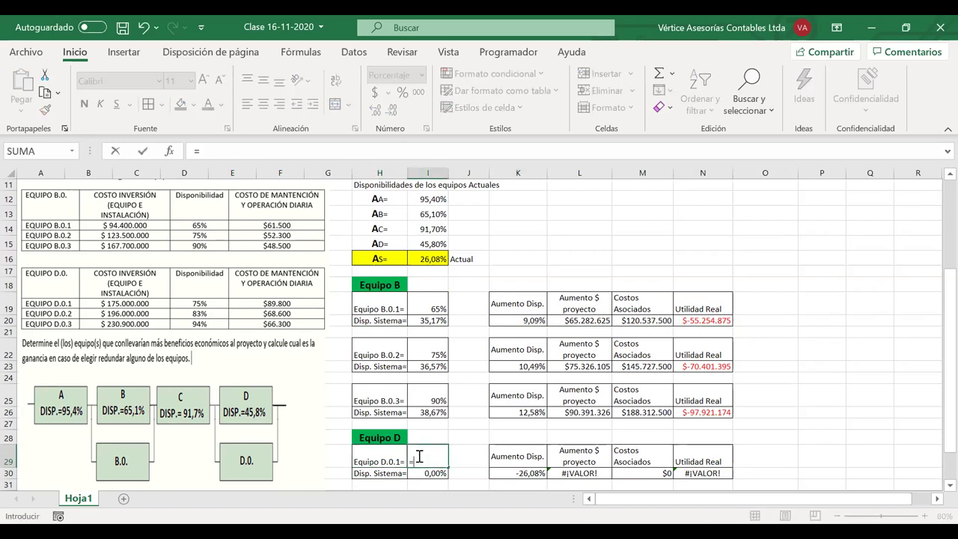
{"action": "scroll", "coordinate": [648, 332], "scroll_direction": "up", "scroll_amount": 2}
{"action": "left_click", "coordinate": [705, 231]}
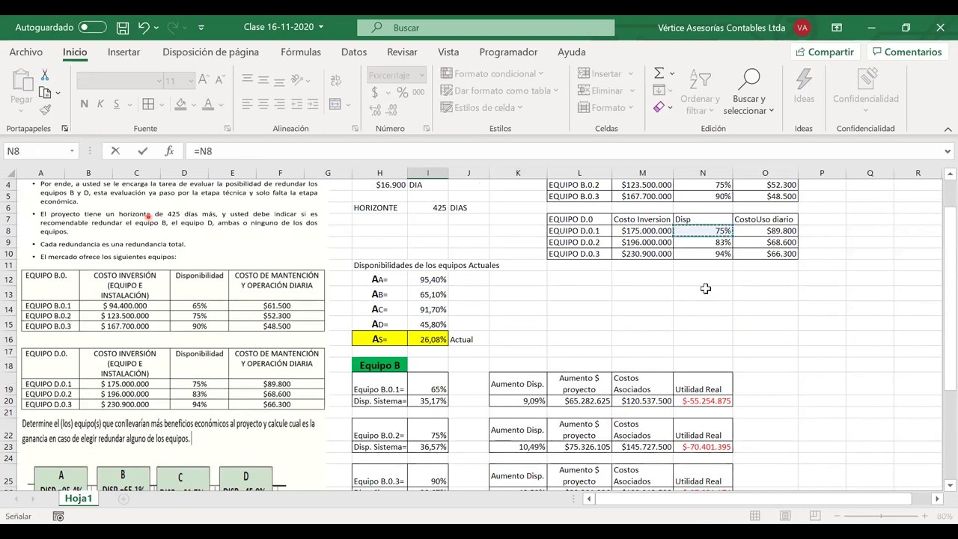
{"action": "key", "text": "Return"}
Step: In the Disp. Sistema formula in I30, point the first factor to I12 and remove the (1-(1-I23)*(1-I29)) term
{"action": "scroll", "coordinate": [455, 391], "scroll_direction": "down", "scroll_amount": 1}
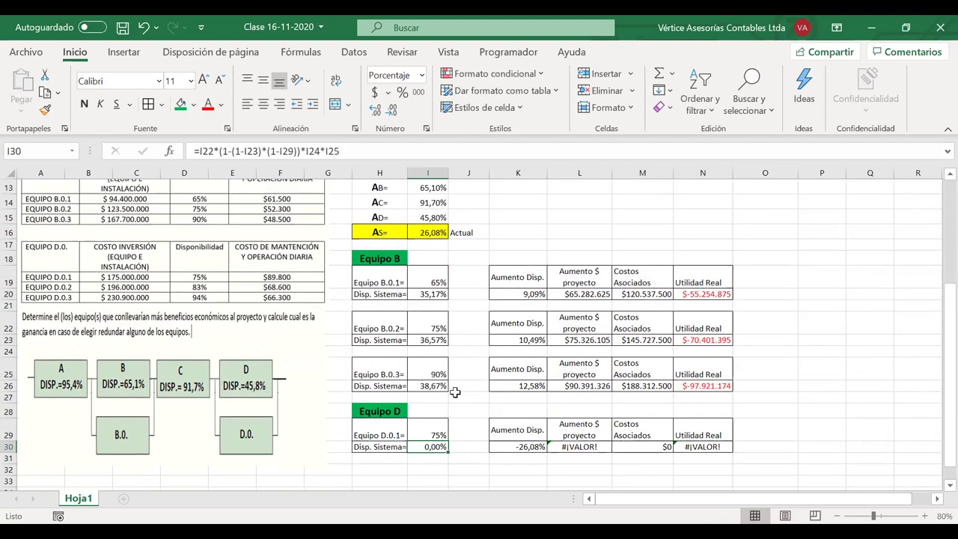
{"action": "double_click", "coordinate": [428, 446]}
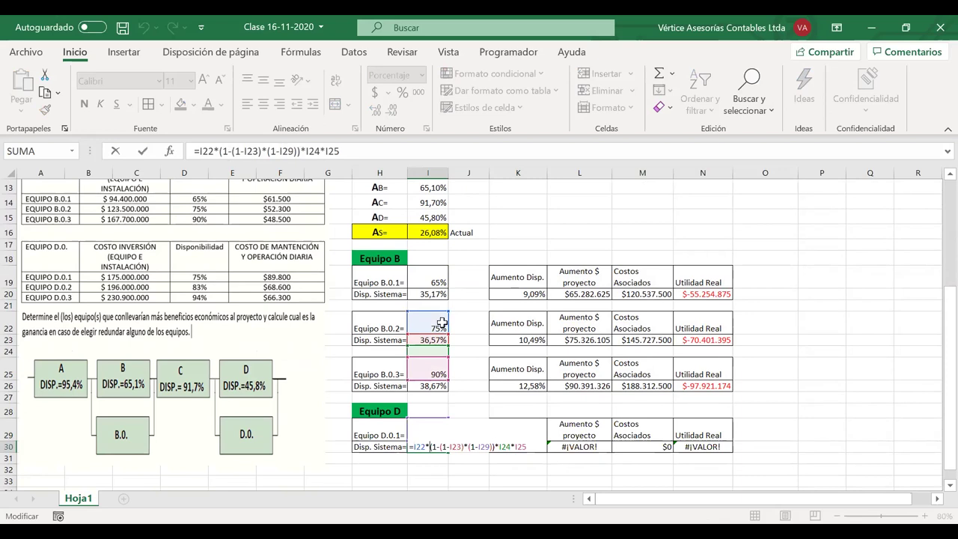
{"action": "scroll", "coordinate": [431, 318], "scroll_direction": "up", "scroll_amount": 1}
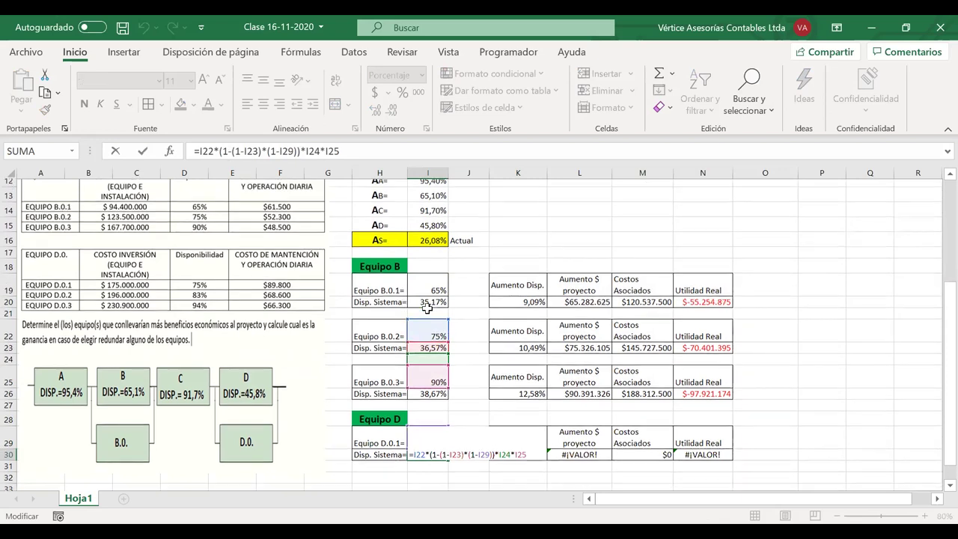
{"action": "left_click_drag", "start_coordinate": [427, 322], "coordinate": [426, 222]}
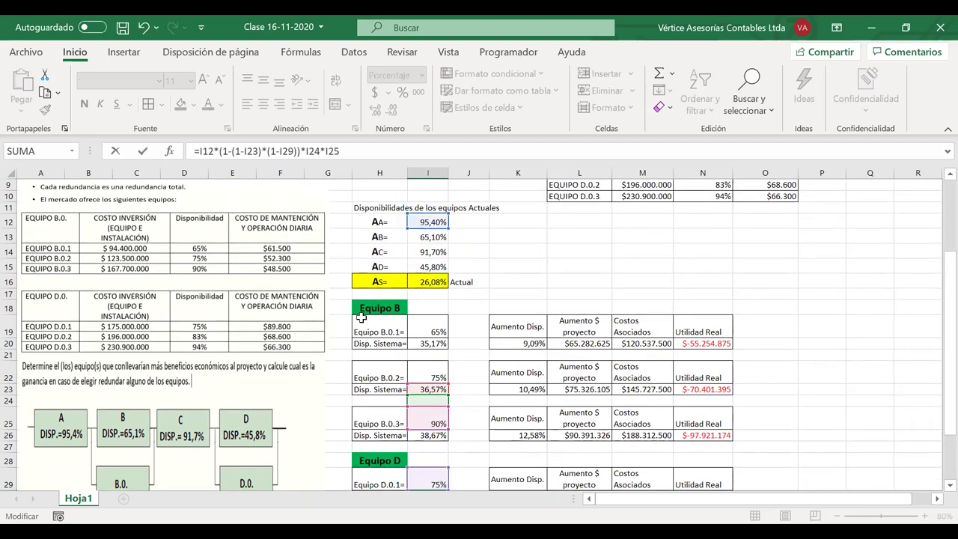
{"action": "scroll", "coordinate": [361, 318], "scroll_direction": "down", "scroll_amount": 1}
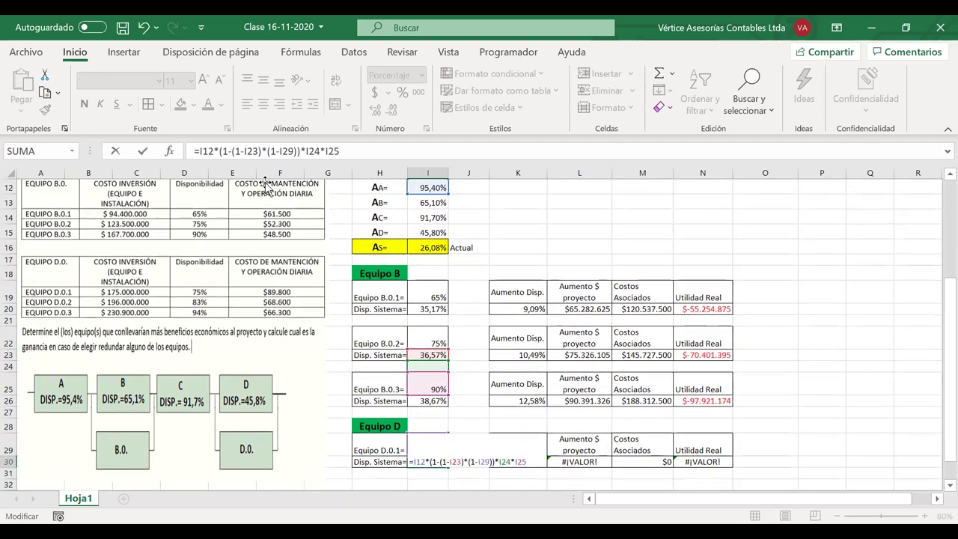
{"action": "left_click_drag", "start_coordinate": [222, 151], "coordinate": [300, 151]}
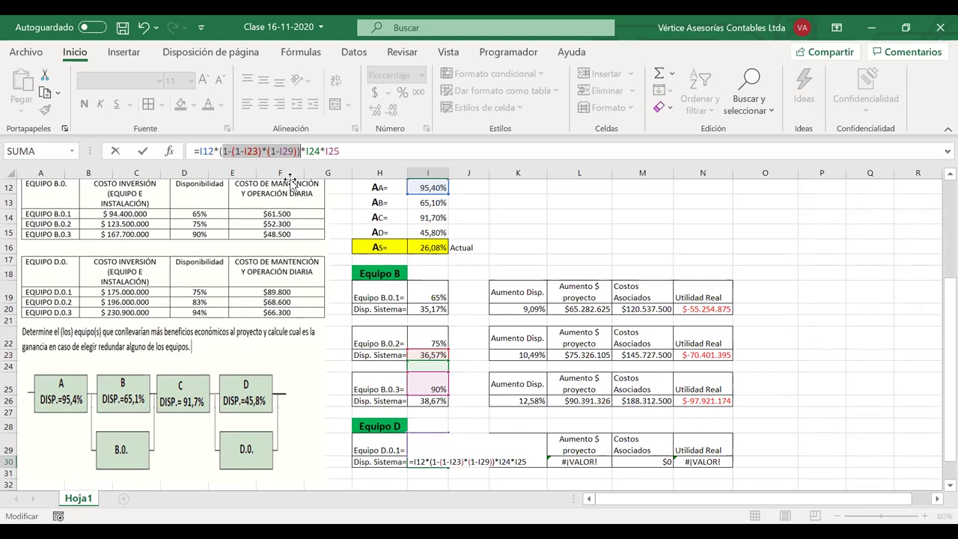
{"action": "key", "text": "Delete"}
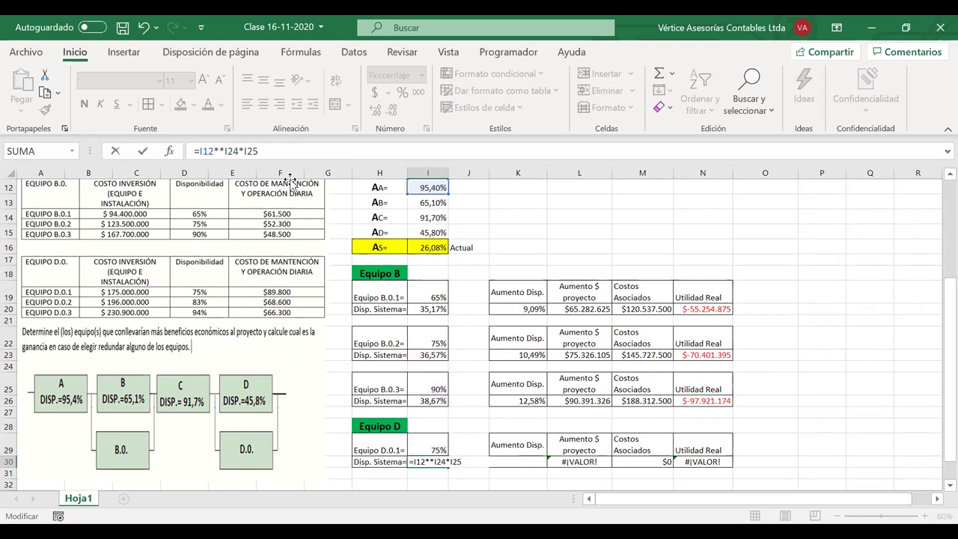
Step: Make I13 and I14 the second and third factors of the I30 formula and clear the last factor, leaving =I12*I13*I14*
{"action": "left_click", "coordinate": [435, 204]}
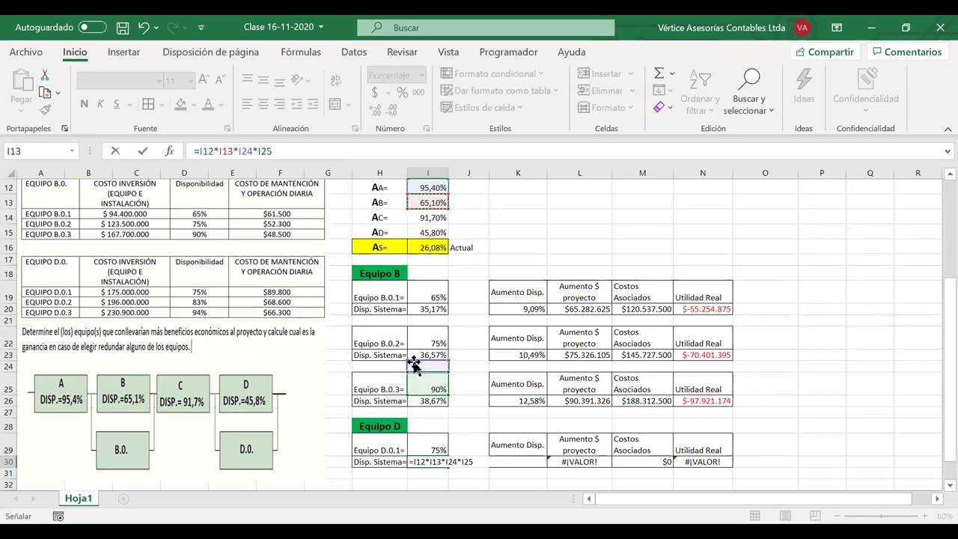
{"action": "key", "text": "F2"}
{"action": "left_click_drag", "start_coordinate": [424, 360], "coordinate": [433, 217]}
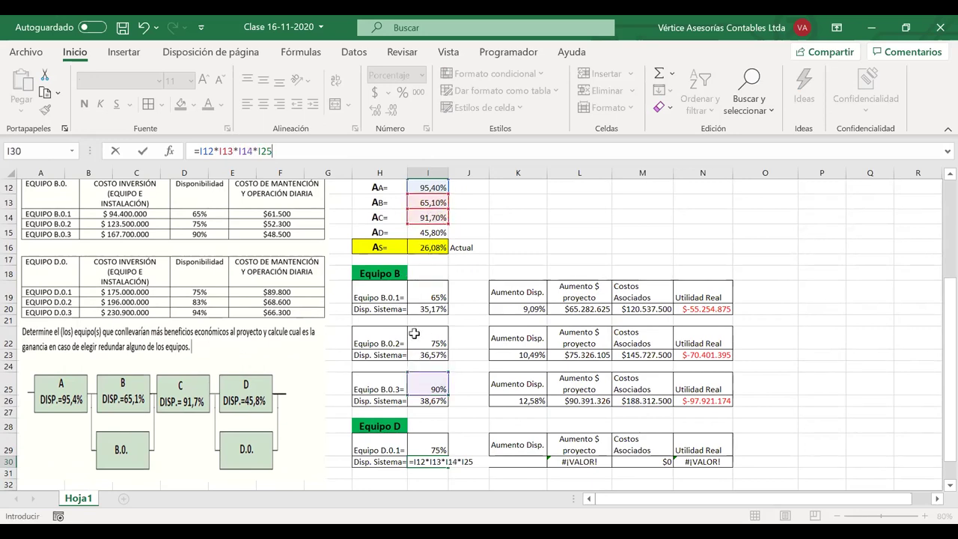
{"action": "left_click_drag", "start_coordinate": [423, 380], "coordinate": [436, 238]}
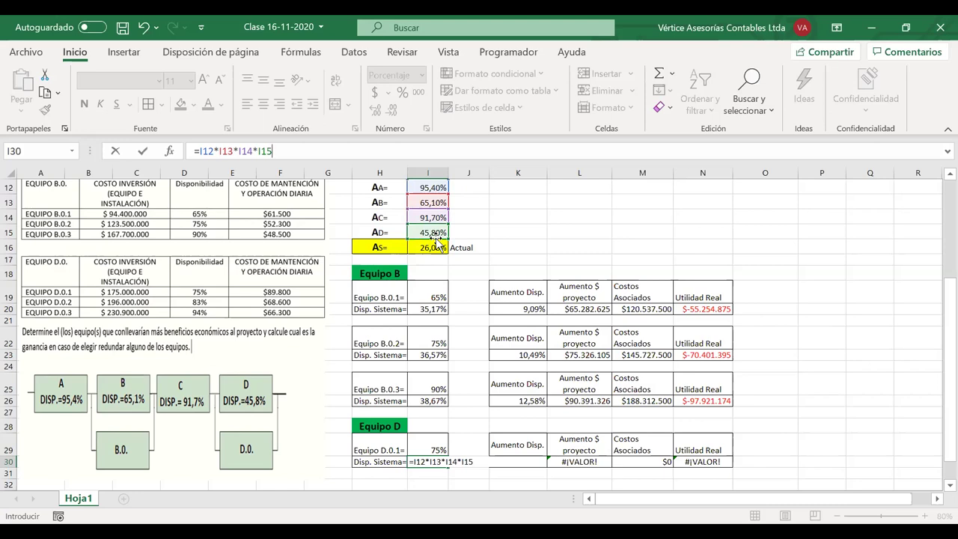
{"action": "key", "text": "BackSpace"}
{"action": "key", "text": "BackSpace"}
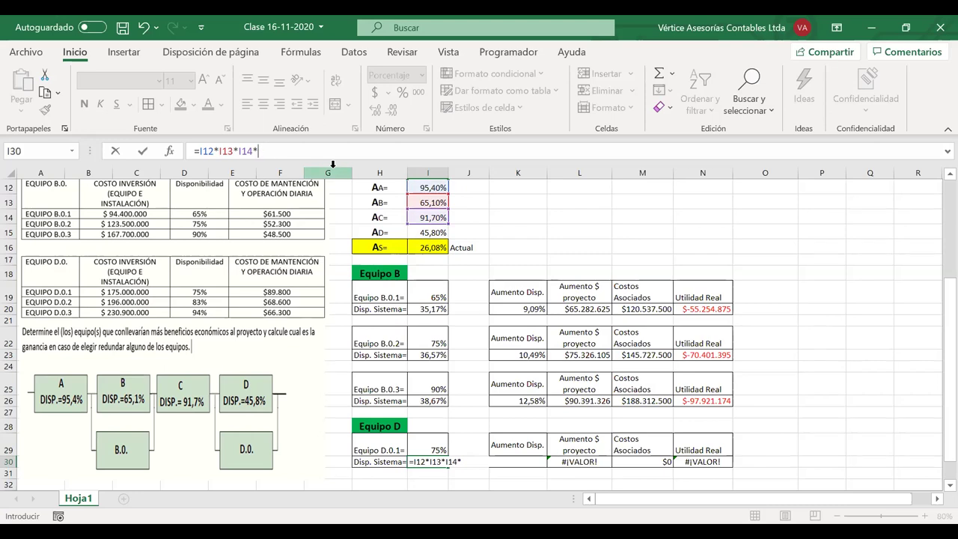
Step: Complete the I30 formula with the redundancy term (1-(1-I15)*(1-I29)) and check the Aumento Disp. formula in K30
{"action": "type", "text": "(1-(1-"}
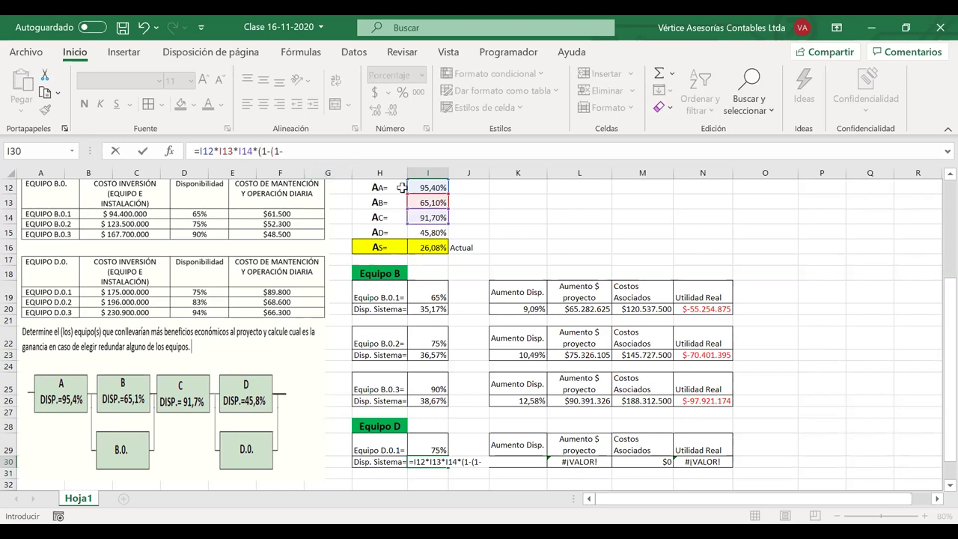
{"action": "left_click", "coordinate": [430, 232]}
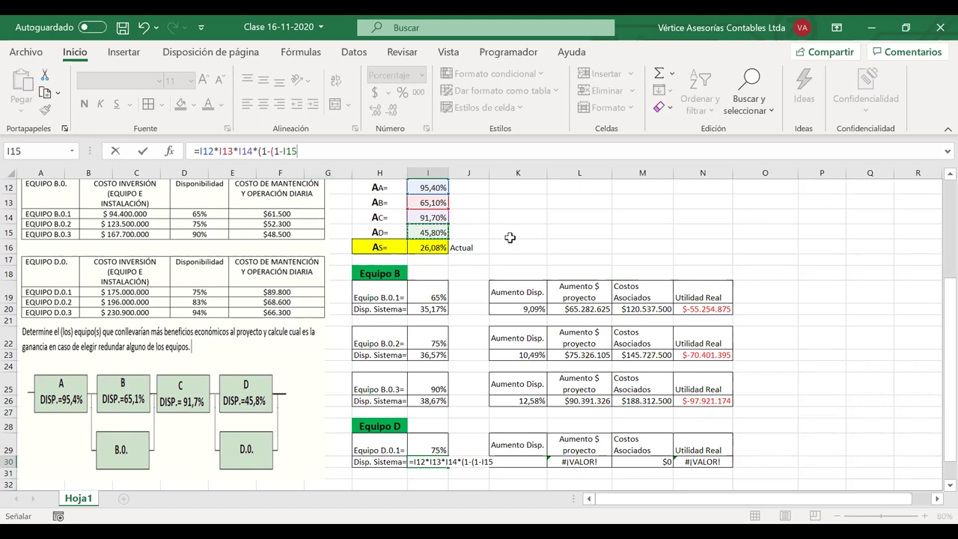
{"action": "type", "text": ")*(1-"}
{"action": "left_click", "coordinate": [422, 446]}
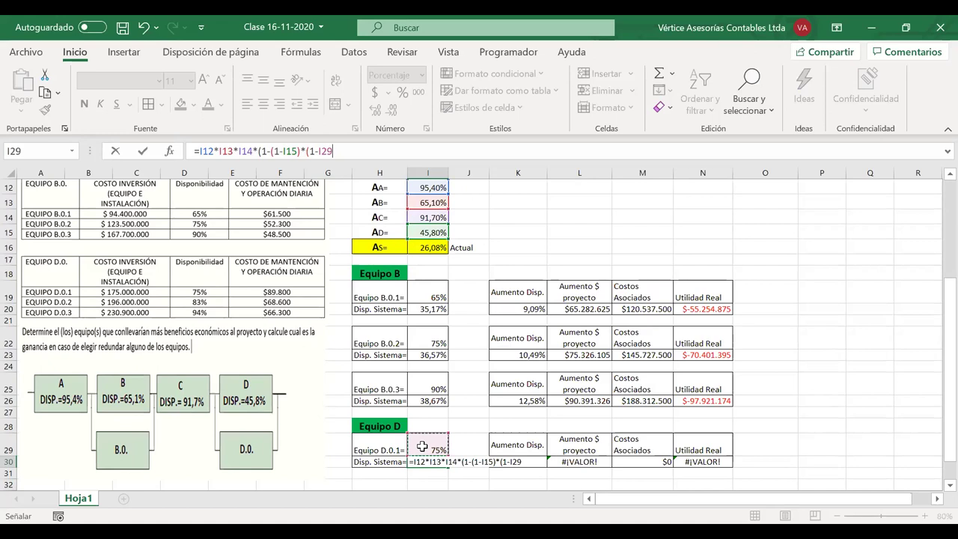
{"action": "type", "text": "))"}
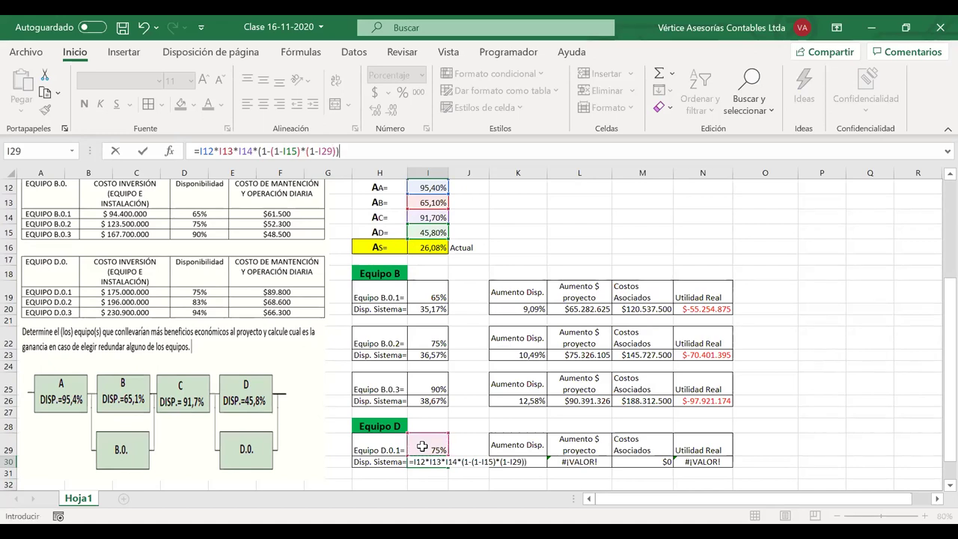
{"action": "key", "text": "Return"}
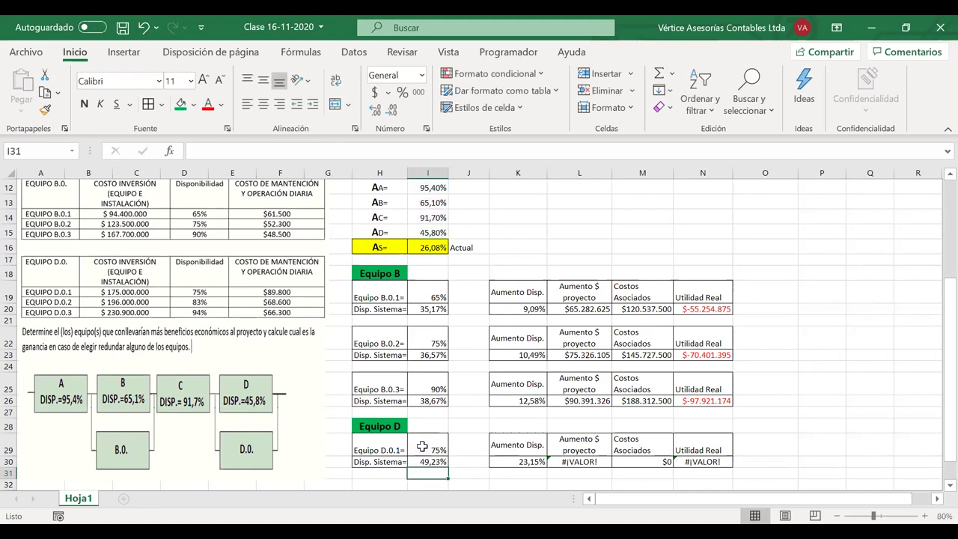
{"action": "left_click", "coordinate": [434, 461]}
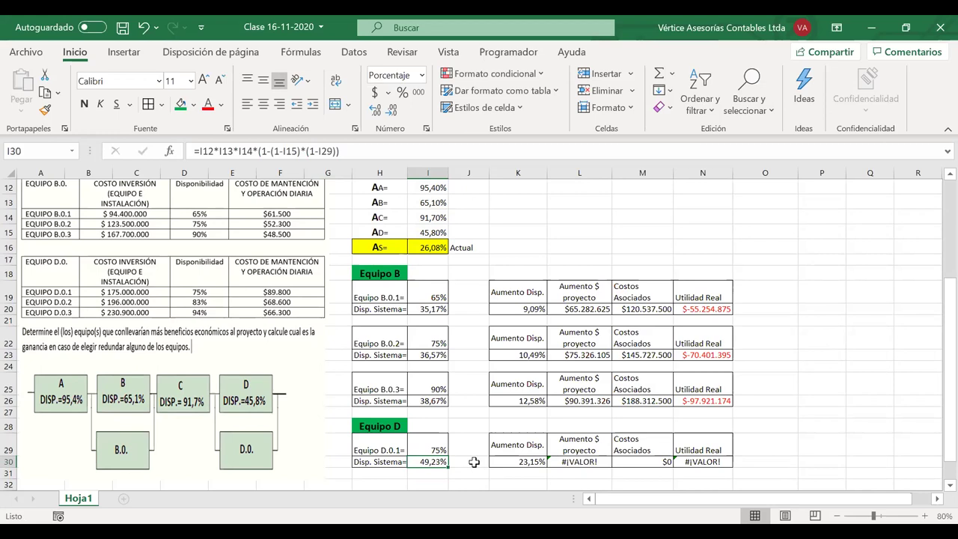
{"action": "double_click", "coordinate": [526, 462]}
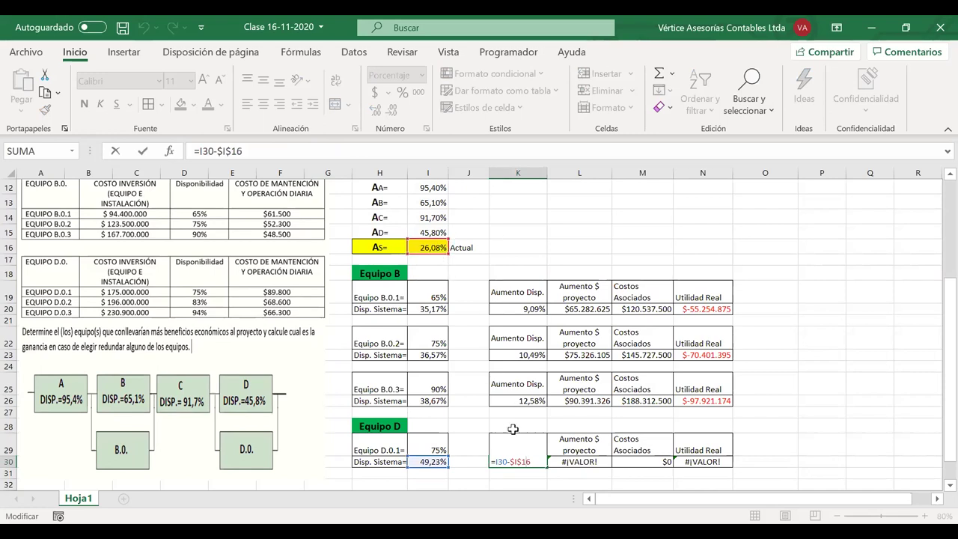
{"action": "key", "text": "Return"}
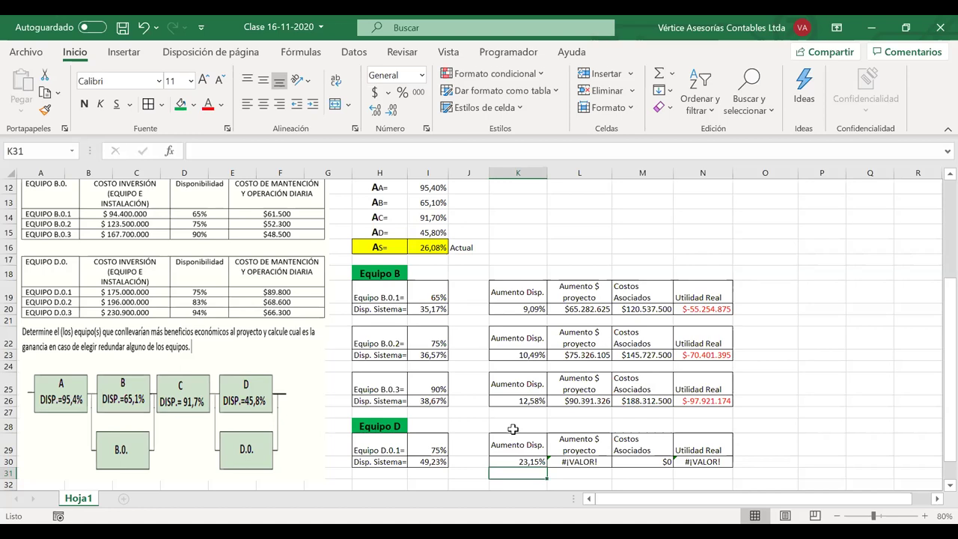
Step: In the Aumento $ proyecto formula in L30, move the H13 reference to the 1% availability cell H3
{"action": "left_click", "coordinate": [580, 461]}
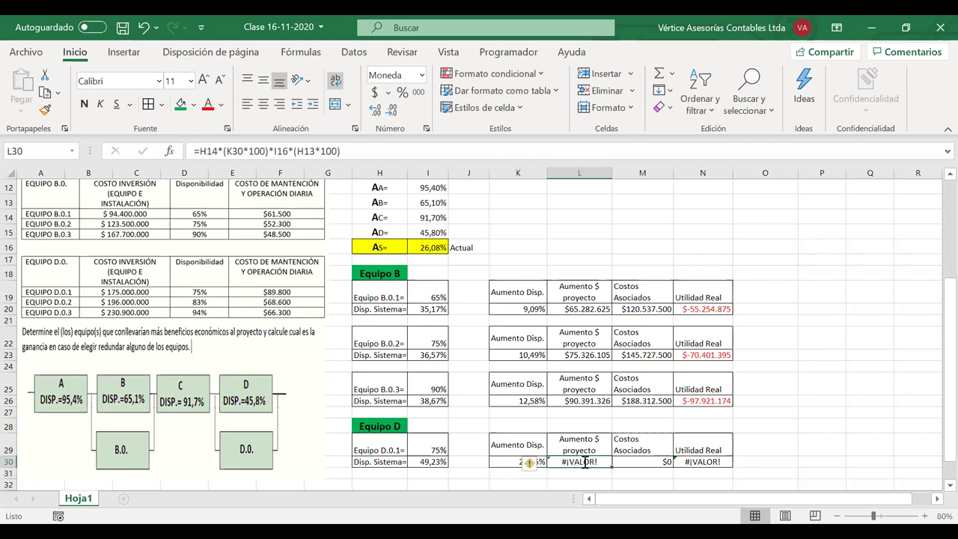
{"action": "double_click", "coordinate": [582, 461]}
{"action": "scroll", "coordinate": [490, 346], "scroll_direction": "up", "scroll_amount": 2}
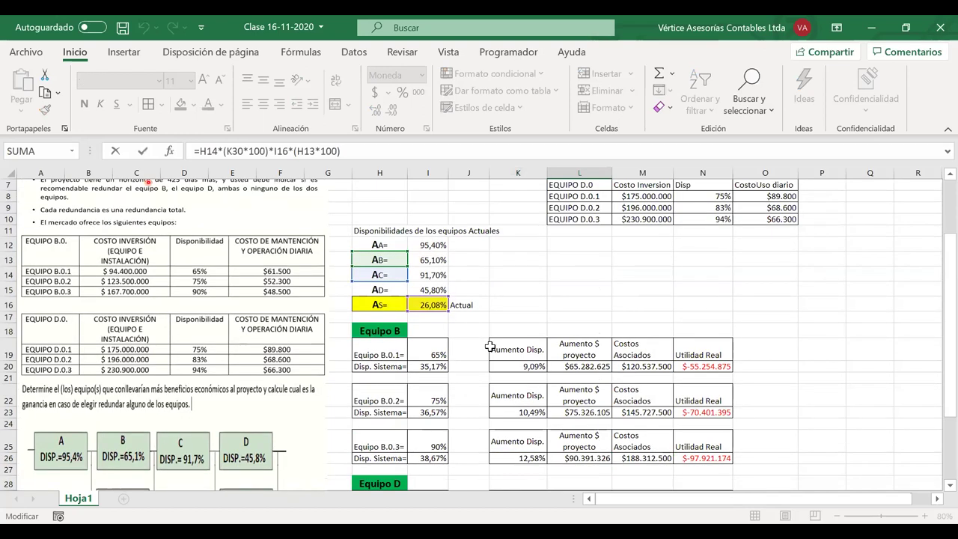
{"action": "scroll", "coordinate": [490, 346], "scroll_direction": "up", "scroll_amount": 2}
{"action": "scroll", "coordinate": [490, 346], "scroll_direction": "down", "scroll_amount": 6}
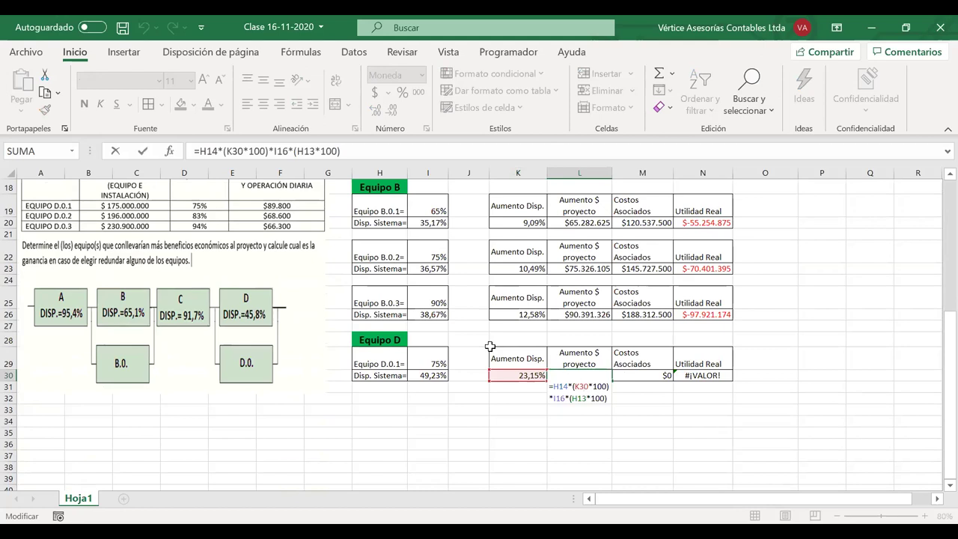
{"action": "scroll", "coordinate": [490, 346], "scroll_direction": "down", "scroll_amount": 1}
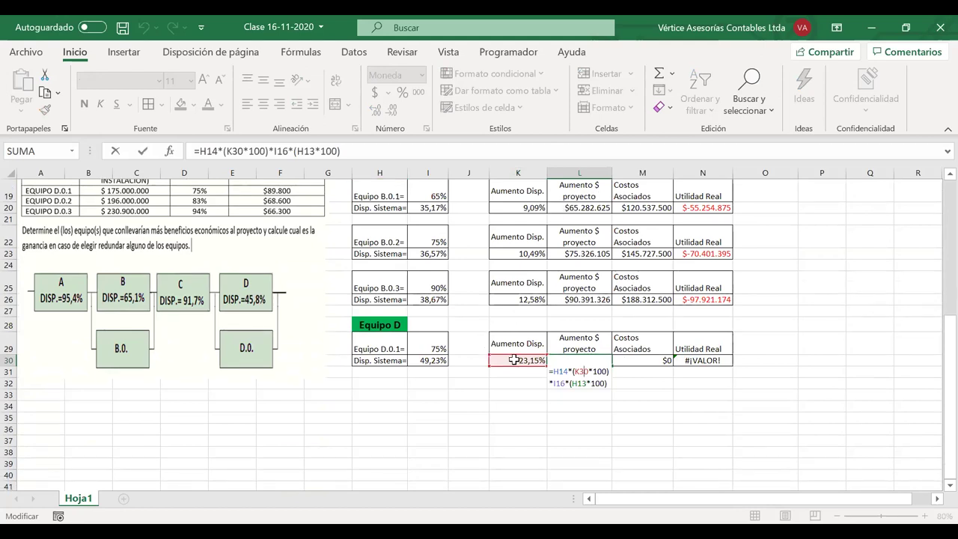
{"action": "scroll", "coordinate": [514, 360], "scroll_direction": "up", "scroll_amount": 1}
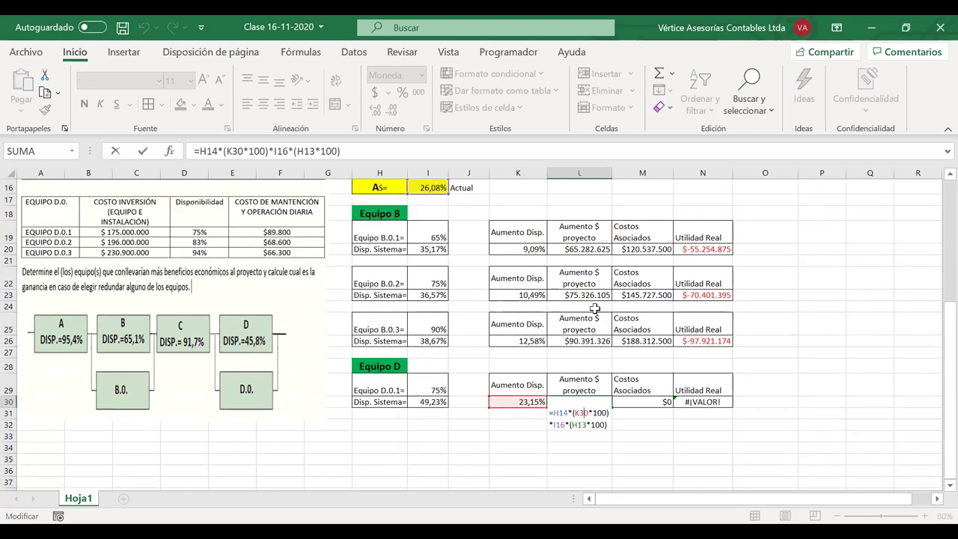
{"action": "scroll", "coordinate": [338, 259], "scroll_direction": "up", "scroll_amount": 5}
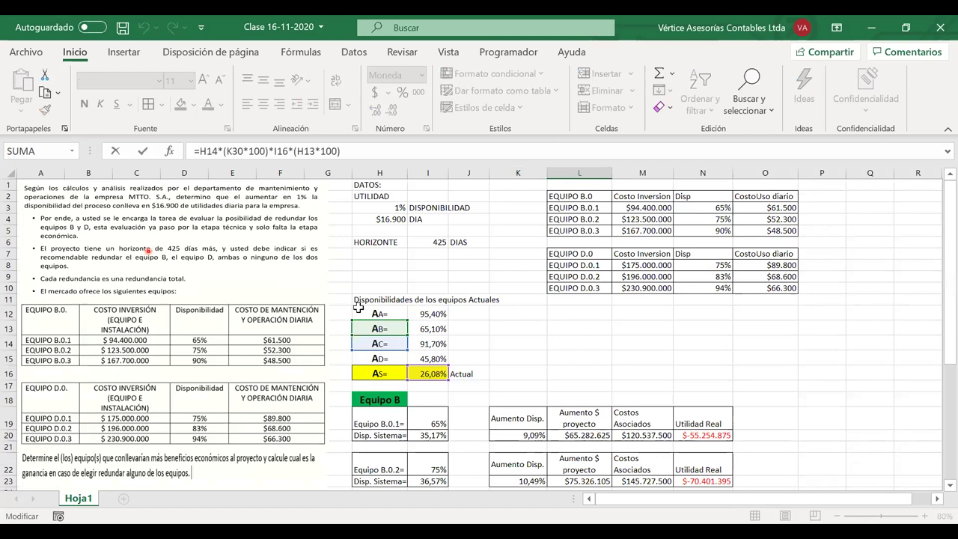
{"action": "key", "text": "Up"}
{"action": "key", "text": "Up"}
{"action": "key", "text": "Up"}
{"action": "key", "text": "Up"}
{"action": "key", "text": "Up"}
{"action": "key", "text": "Up"}
{"action": "key", "text": "Up"}
{"action": "key", "text": "Up"}
{"action": "key", "text": "Up"}
{"action": "key", "text": "Up"}
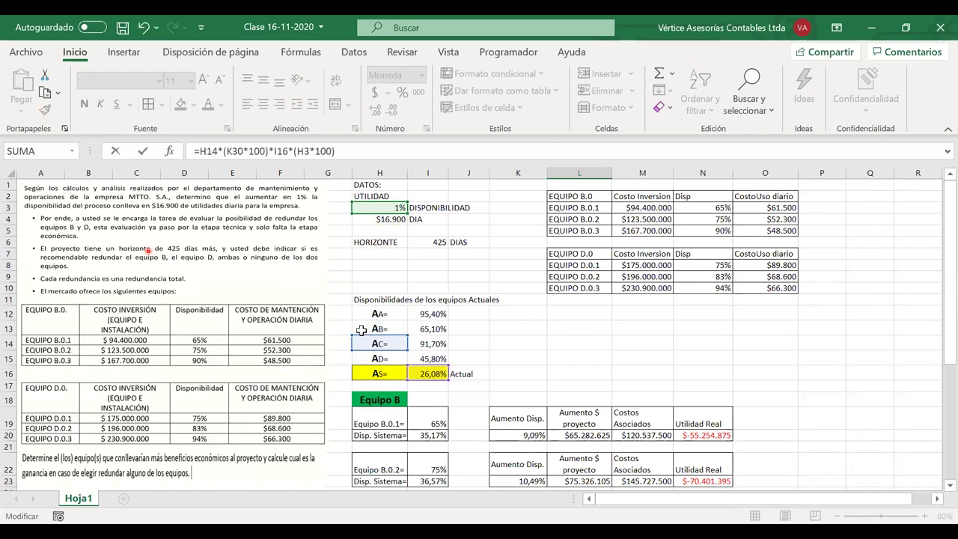
Step: Point the remaining wrong references in the L30 formula to the daily utility in H4 and the horizon in I6
{"action": "left_click_drag", "start_coordinate": [360, 341], "coordinate": [362, 219]}
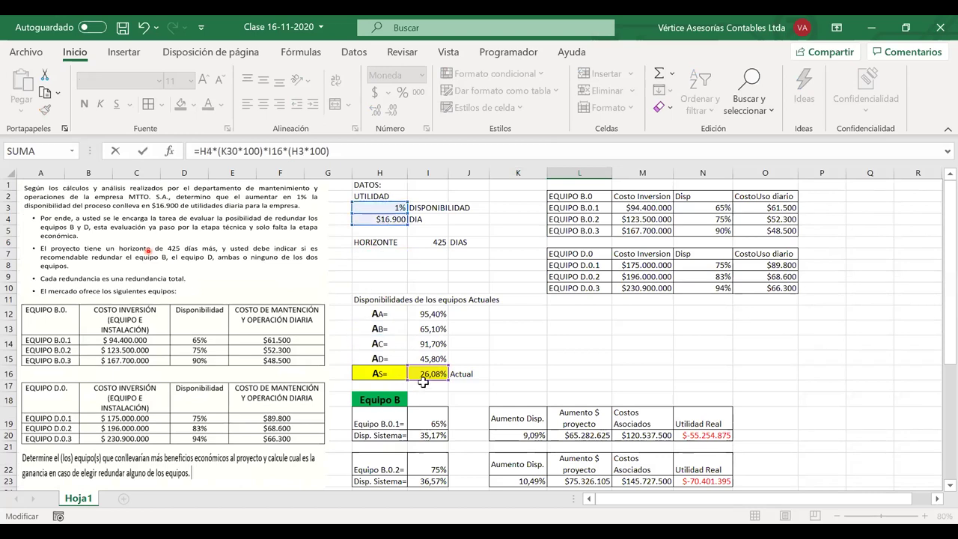
{"action": "left_click_drag", "start_coordinate": [424, 381], "coordinate": [426, 280]}
{"action": "left_click_drag", "start_coordinate": [433, 203], "coordinate": [432, 244]}
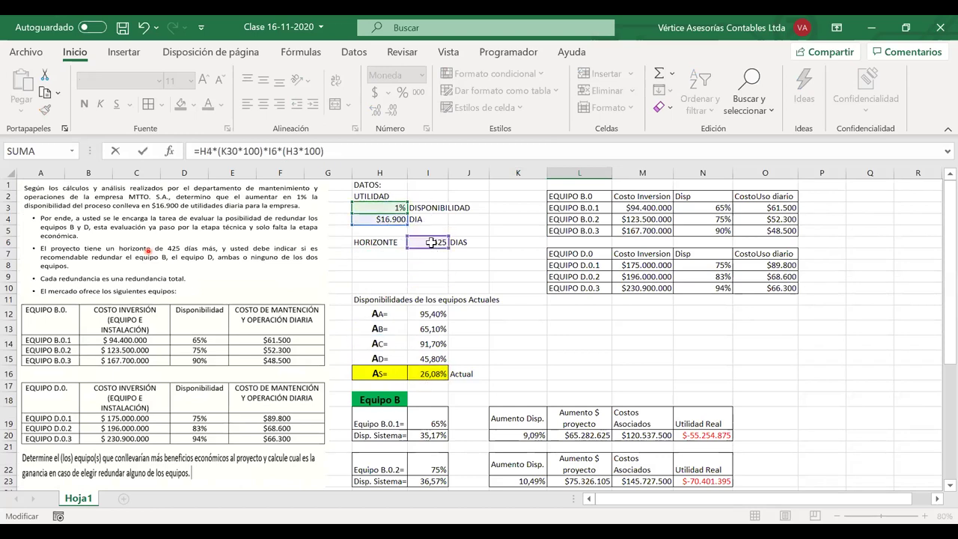
Step: Review the references in the L30 formula against the DATOS cells and the Equipo D.0.1 block
{"action": "scroll", "coordinate": [556, 307], "scroll_direction": "down", "scroll_amount": 4}
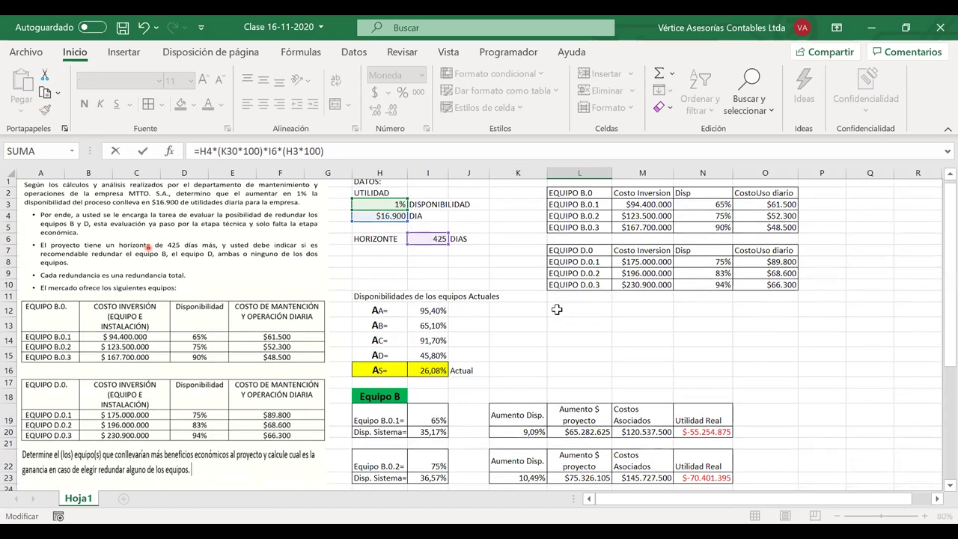
{"action": "scroll", "coordinate": [556, 309], "scroll_direction": "up", "scroll_amount": 1}
{"action": "scroll", "coordinate": [556, 309], "scroll_direction": "down", "scroll_amount": 1}
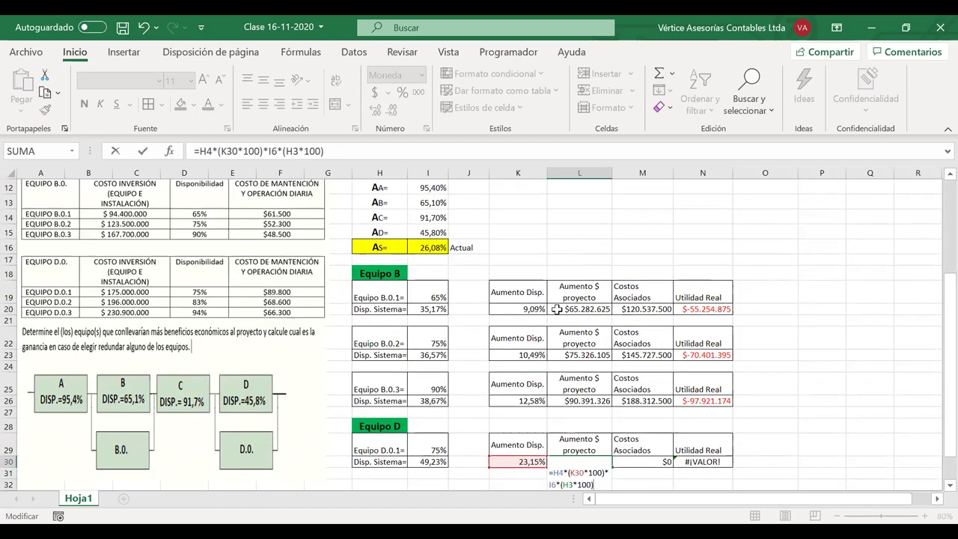
{"action": "scroll", "coordinate": [556, 309], "scroll_direction": "up", "scroll_amount": 4}
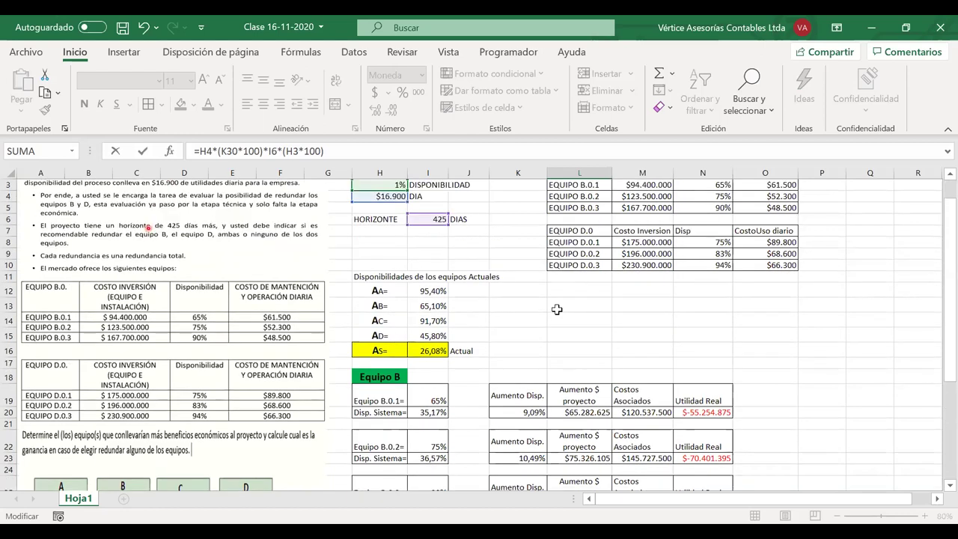
{"action": "scroll", "coordinate": [557, 309], "scroll_direction": "up", "scroll_amount": 1}
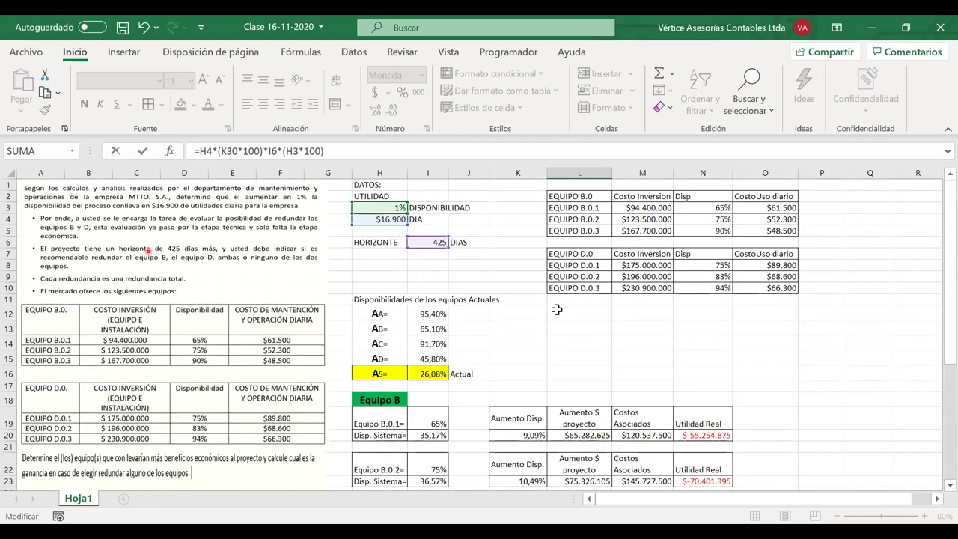
{"action": "scroll", "coordinate": [556, 309], "scroll_direction": "down", "scroll_amount": 3}
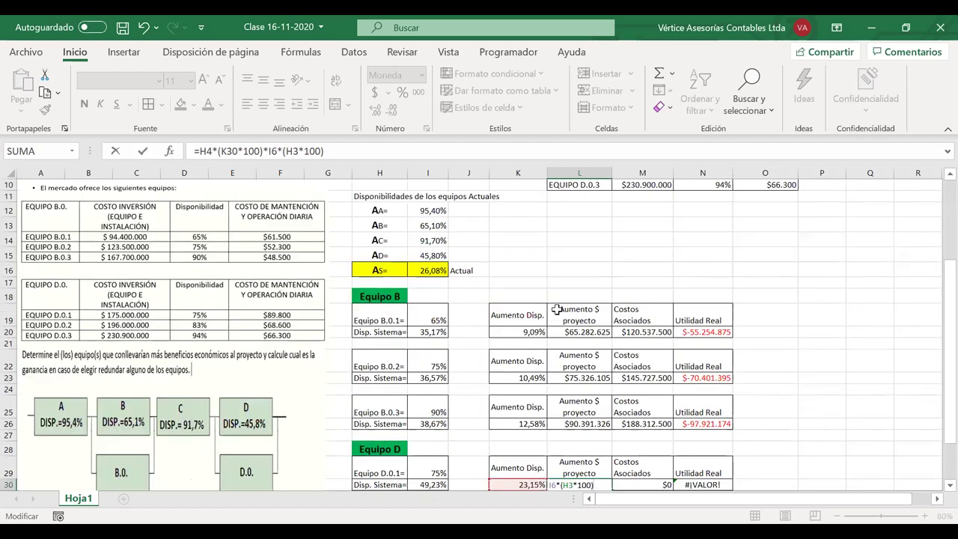
{"action": "scroll", "coordinate": [556, 309], "scroll_direction": "down", "scroll_amount": 1}
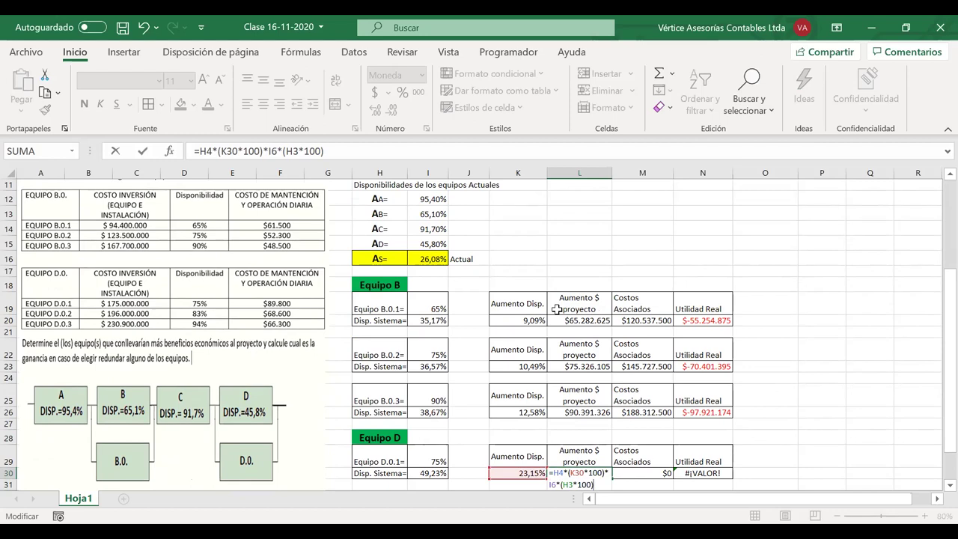
{"action": "scroll", "coordinate": [556, 310], "scroll_direction": "up", "scroll_amount": 4}
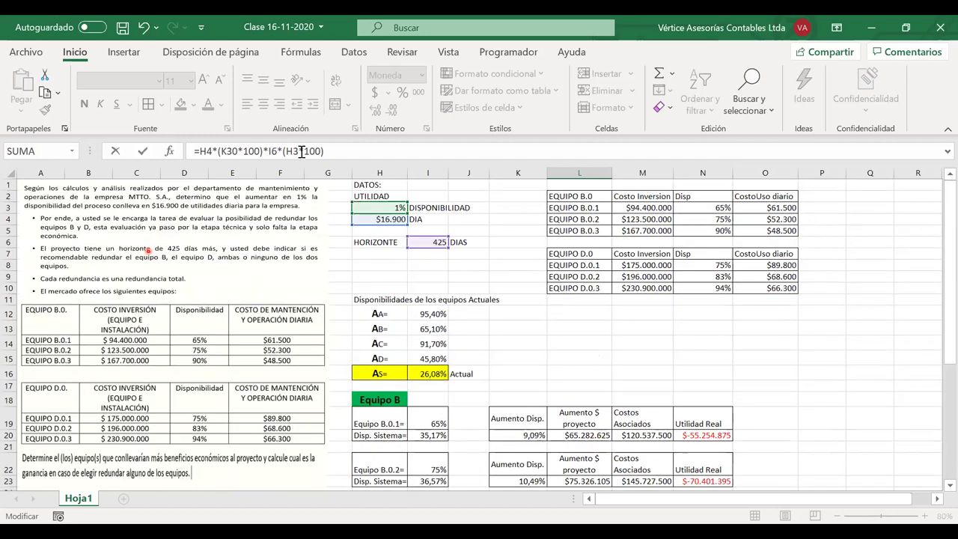
Step: Make the 1% availability reference H3 and the daily utility reference H4 absolute in the L30 formula
{"action": "double_click", "coordinate": [293, 151]}
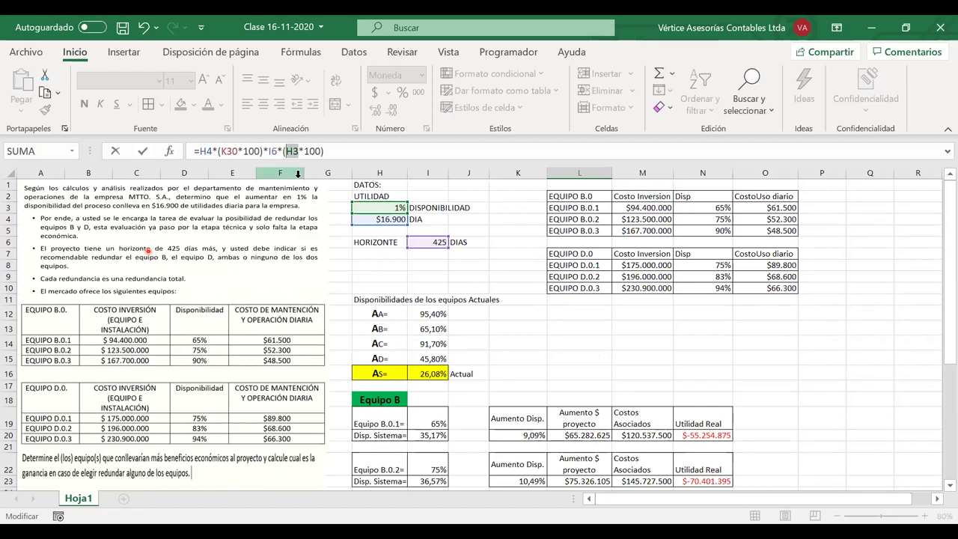
{"action": "key", "text": "F4"}
{"action": "scroll", "coordinate": [298, 174], "scroll_direction": "up", "scroll_amount": 6}
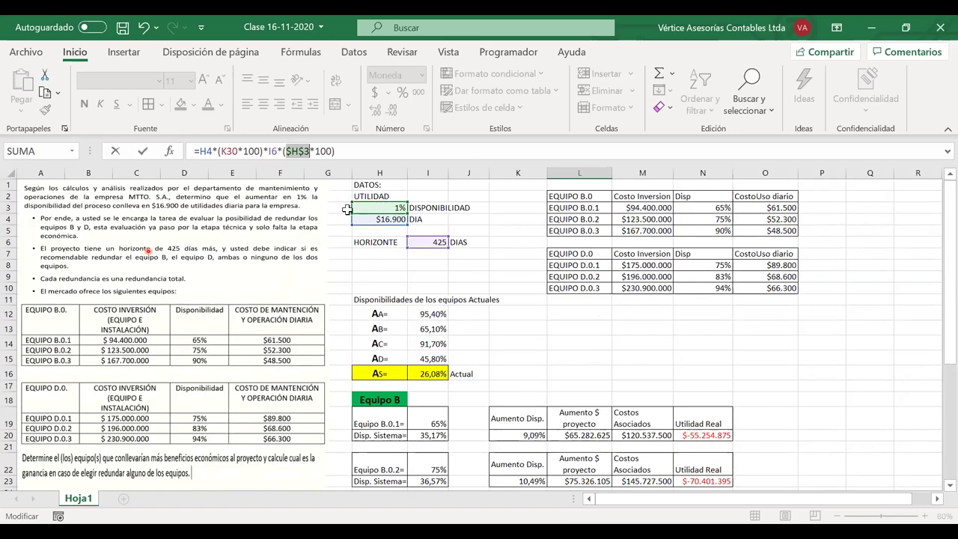
{"action": "left_click_drag", "start_coordinate": [215, 151], "coordinate": [201, 150]}
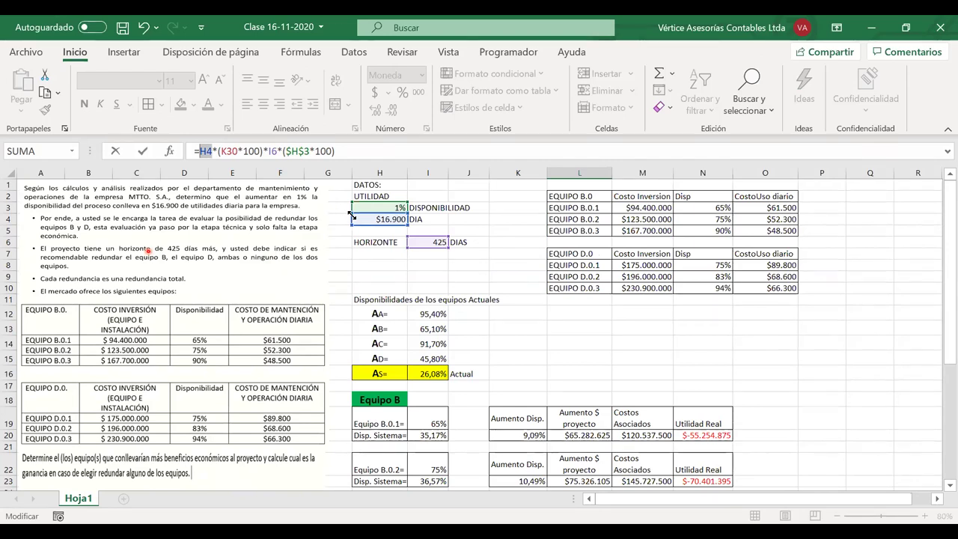
{"action": "key", "text": "F4"}
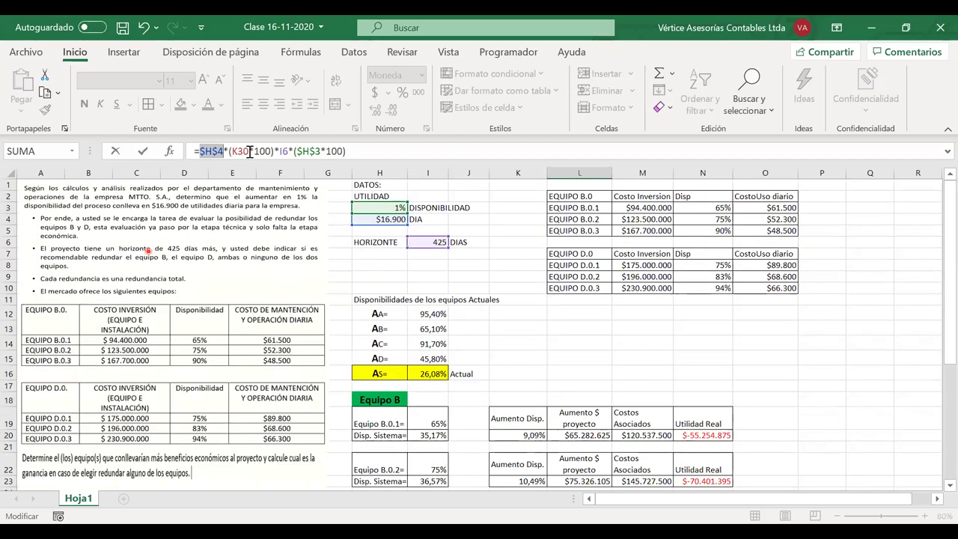
Step: Make the horizon reference I6 absolute in the L30 formula, commit it and check the finished formula
{"action": "scroll", "coordinate": [414, 260], "scroll_direction": "down", "scroll_amount": 3}
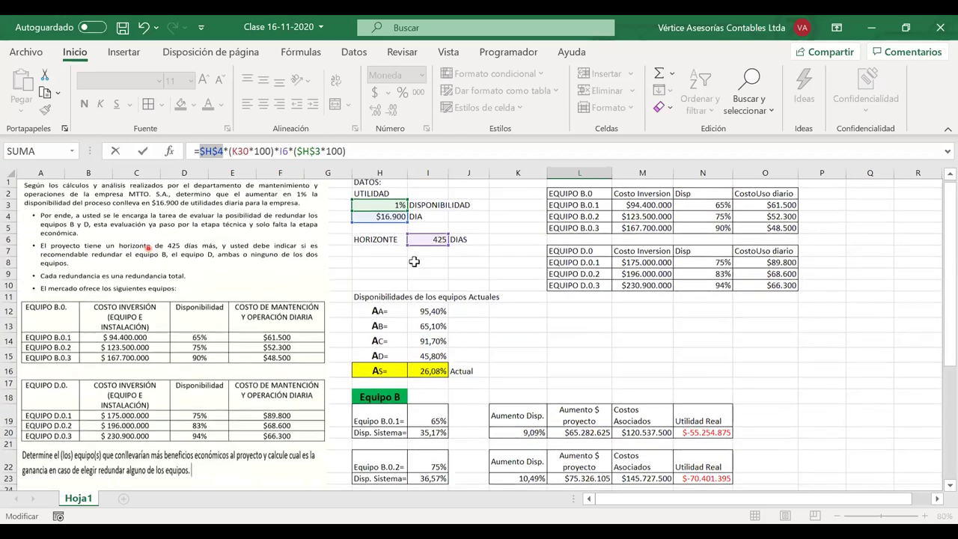
{"action": "scroll", "coordinate": [414, 261], "scroll_direction": "down", "scroll_amount": 1}
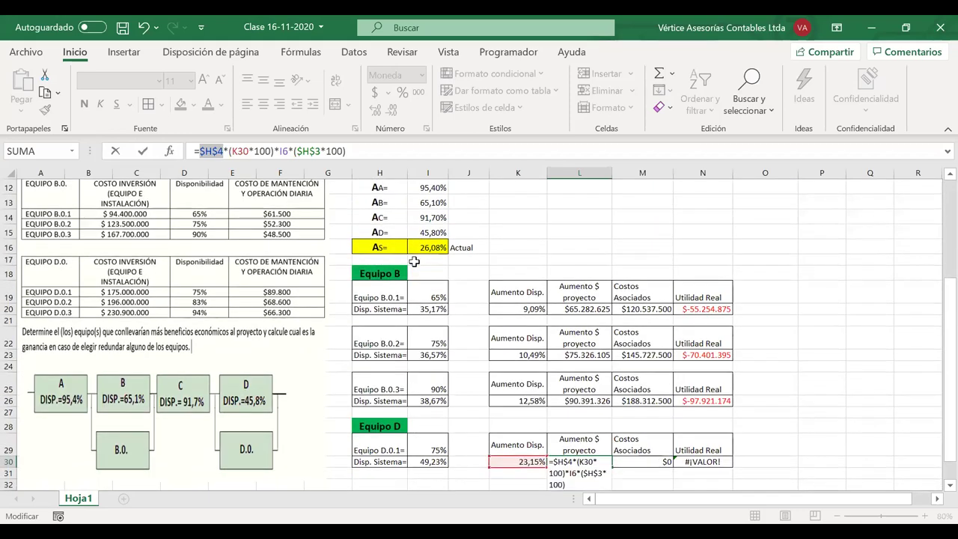
{"action": "scroll", "coordinate": [414, 260], "scroll_direction": "up", "scroll_amount": 4}
{"action": "double_click", "coordinate": [284, 151]}
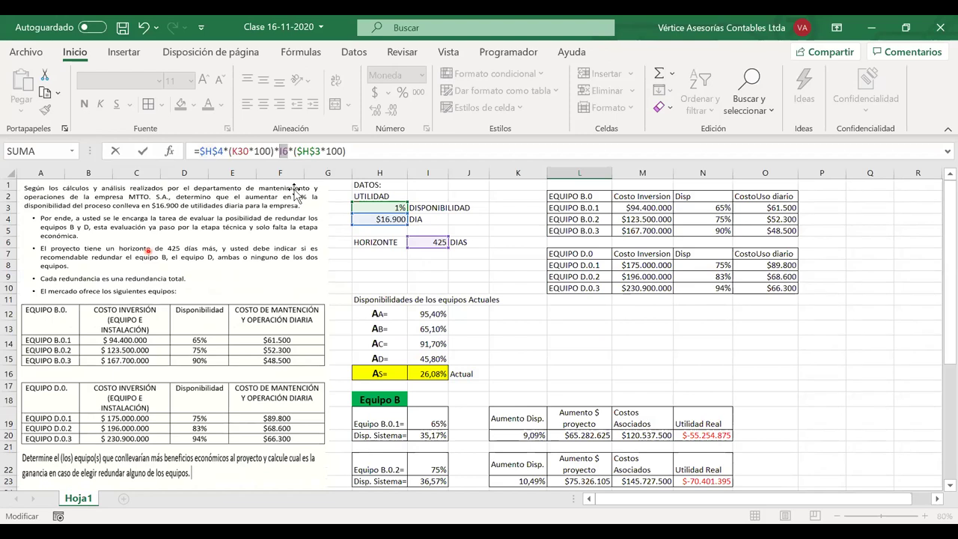
{"action": "scroll", "coordinate": [297, 195], "scroll_direction": "down", "scroll_amount": 6}
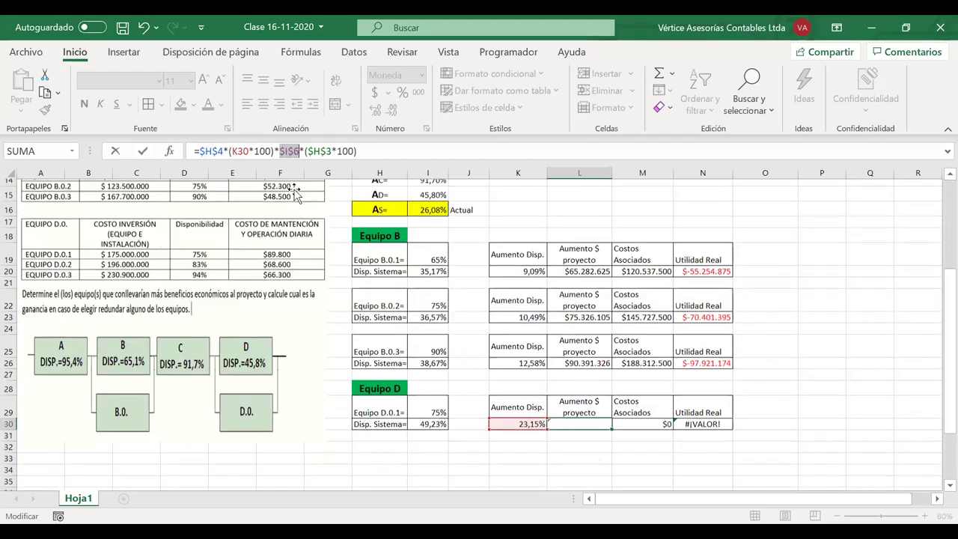
{"action": "key", "text": "Return"}
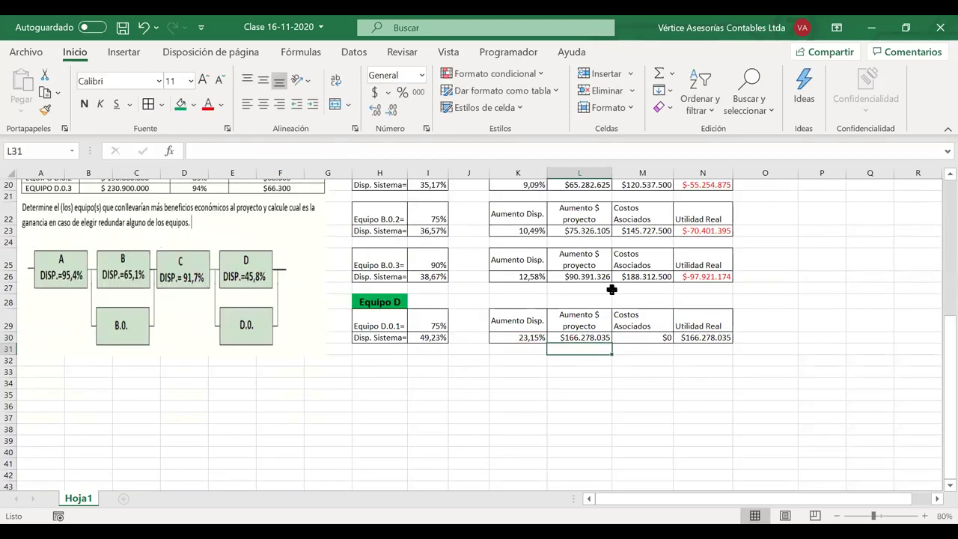
{"action": "scroll", "coordinate": [609, 286], "scroll_direction": "up", "scroll_amount": 2}
{"action": "left_click", "coordinate": [566, 419]}
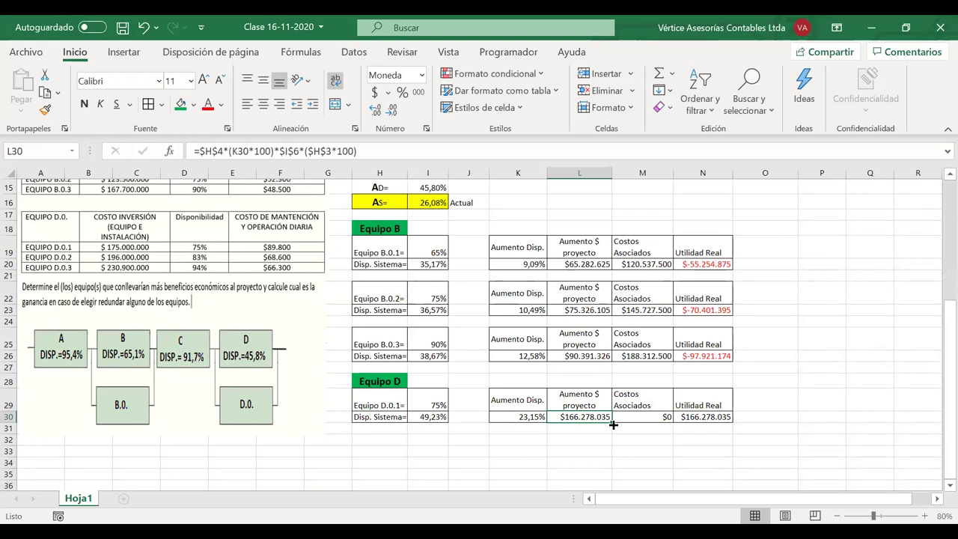
Step: In the Costos Asociados formula in M30, point the references to Equipo D.0.1's investment cost M8 and daily use cost O8
{"action": "left_click", "coordinate": [645, 414]}
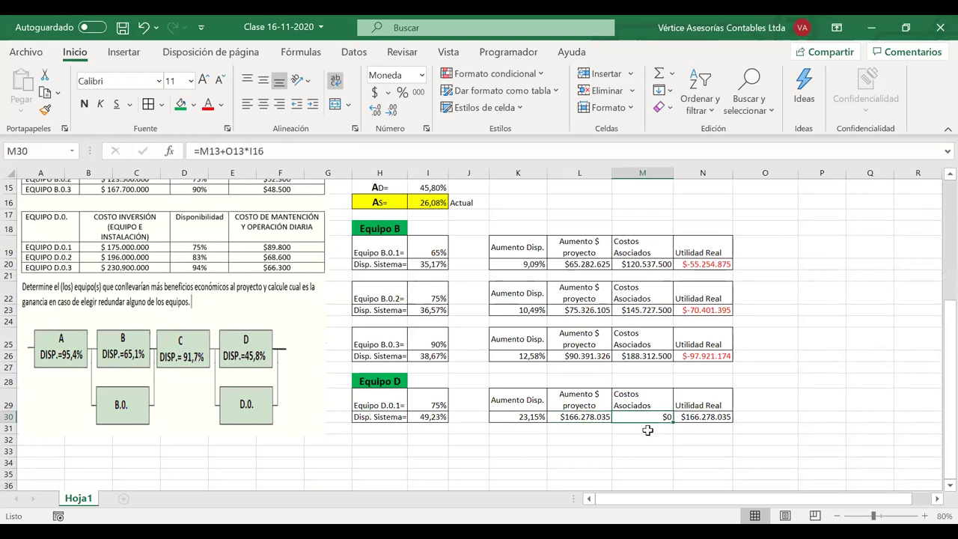
{"action": "double_click", "coordinate": [643, 417]}
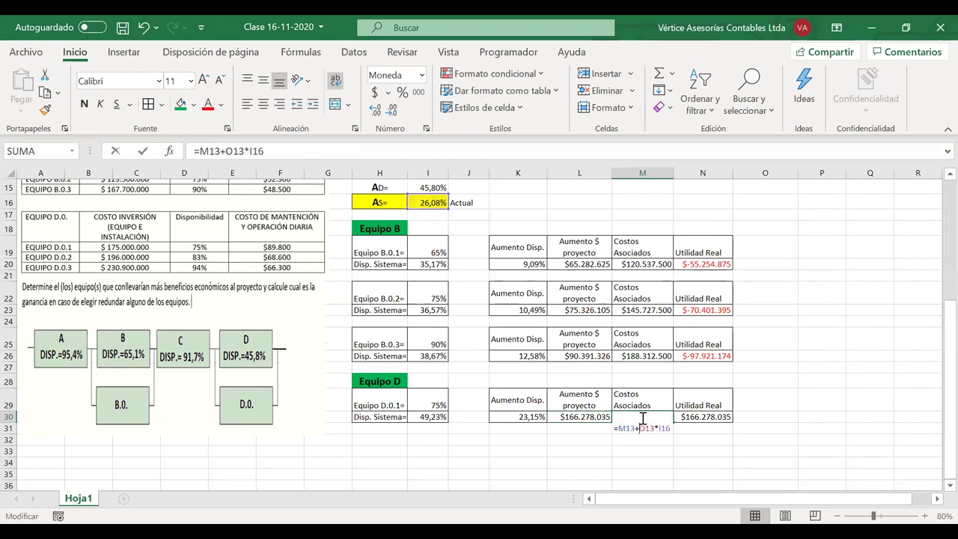
{"action": "scroll", "coordinate": [622, 337], "scroll_direction": "up", "scroll_amount": 1}
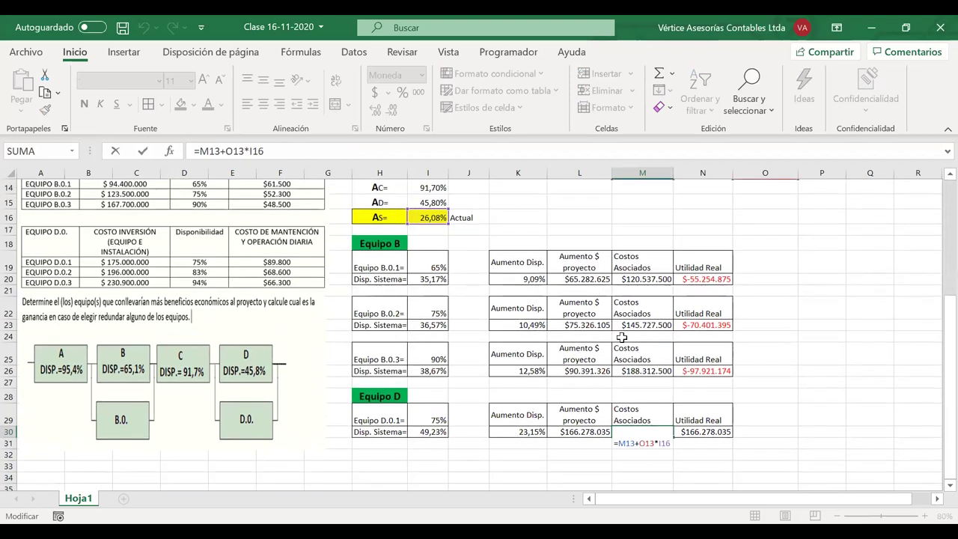
{"action": "scroll", "coordinate": [622, 338], "scroll_direction": "up", "scroll_amount": 4}
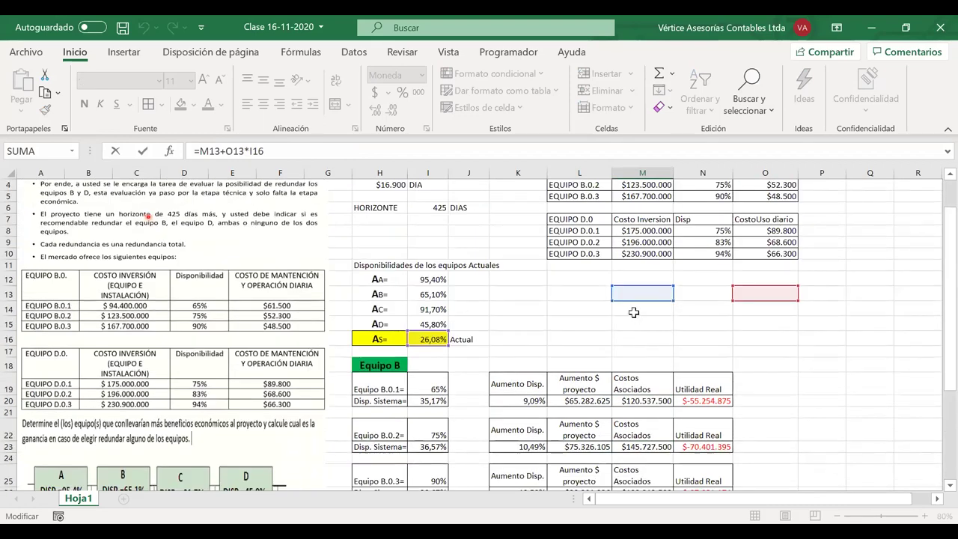
{"action": "scroll", "coordinate": [634, 312], "scroll_direction": "up", "scroll_amount": 1}
{"action": "left_click_drag", "start_coordinate": [635, 312], "coordinate": [641, 254]}
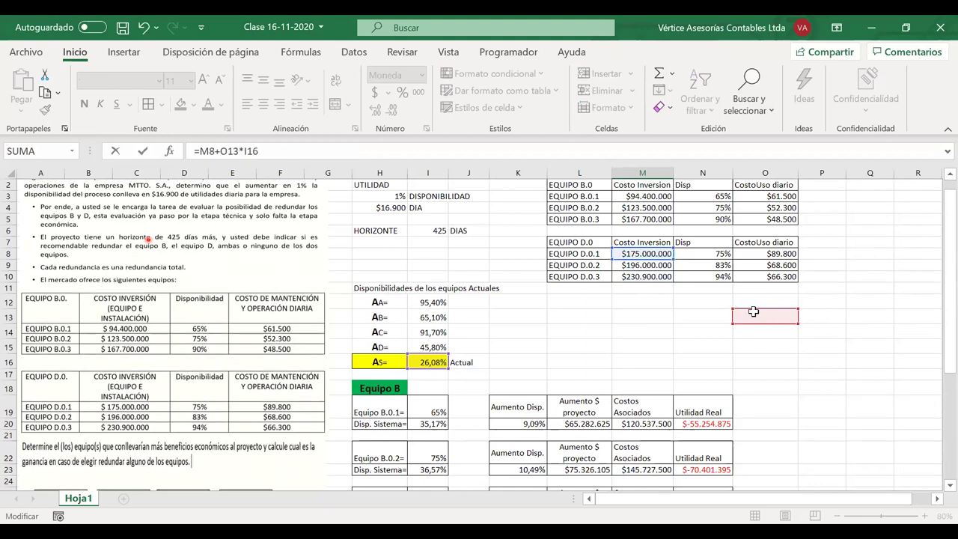
{"action": "left_click_drag", "start_coordinate": [756, 312], "coordinate": [756, 254]}
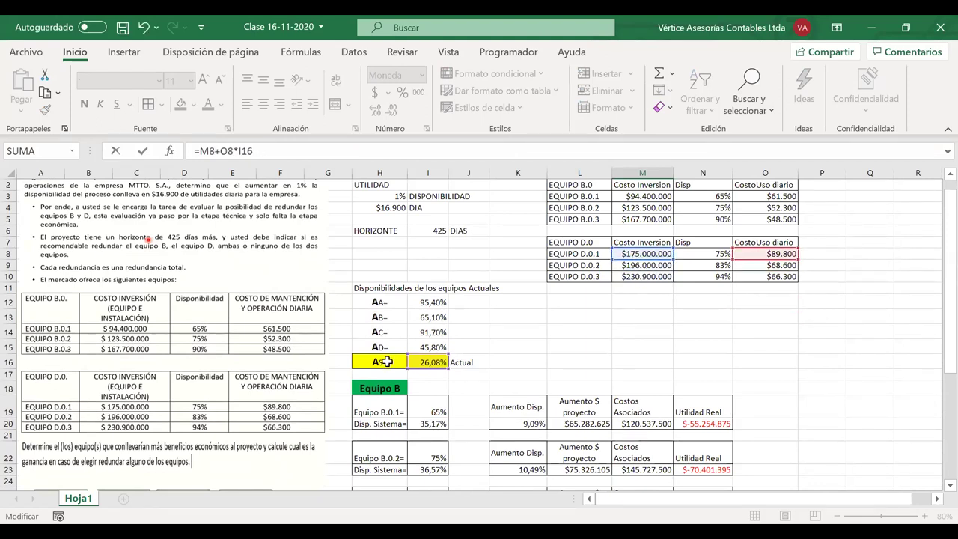
Step: Replace the I16 reference in the M30 formula with the absolute horizon reference $I$6 and commit it
{"action": "left_click_drag", "start_coordinate": [438, 372], "coordinate": [433, 230]}
{"action": "left_click_drag", "start_coordinate": [237, 151], "coordinate": [263, 150]}
{"action": "key", "text": "F4"}
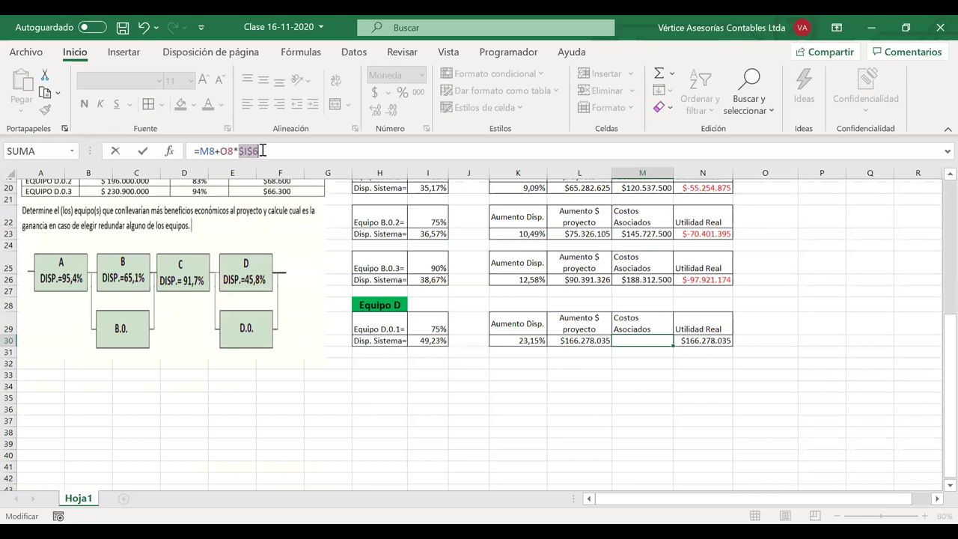
{"action": "key", "text": "Return"}
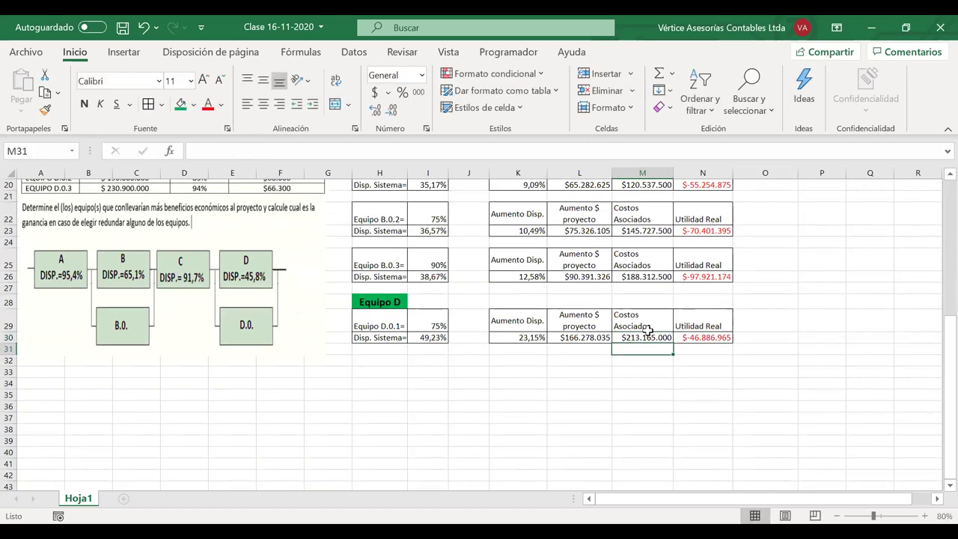
Step: Copy the Equipo D.0.1 block H29:N30 and paste it below, starting at H32
{"action": "scroll", "coordinate": [647, 330], "scroll_direction": "up", "scroll_amount": 1}
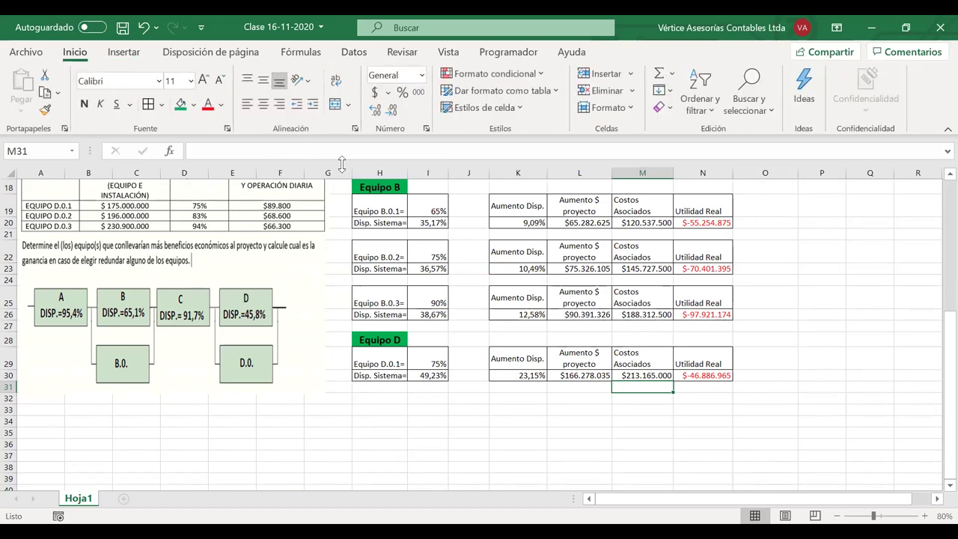
{"action": "left_click", "coordinate": [384, 358]}
{"action": "left_click_drag", "start_coordinate": [384, 358], "coordinate": [704, 374]}
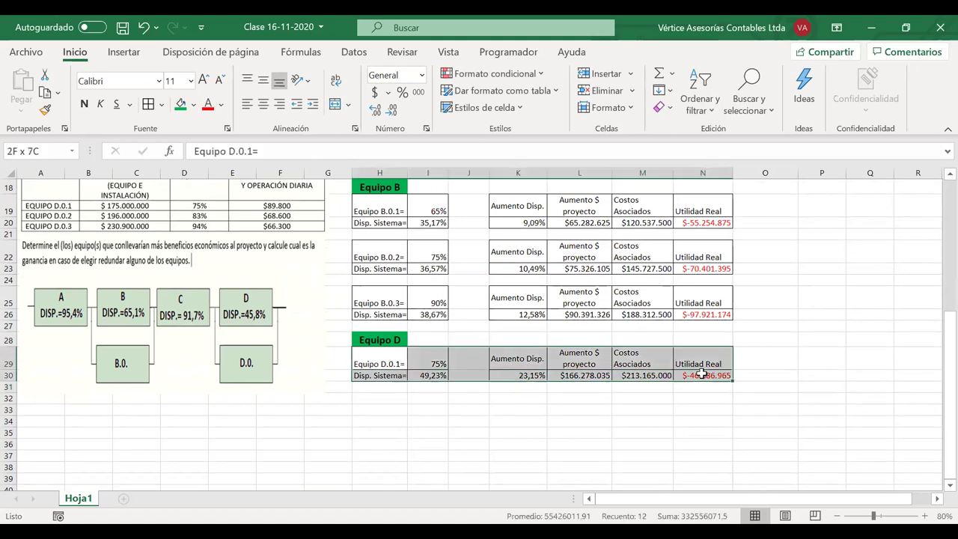
{"action": "key", "text": "ctrl+c"}
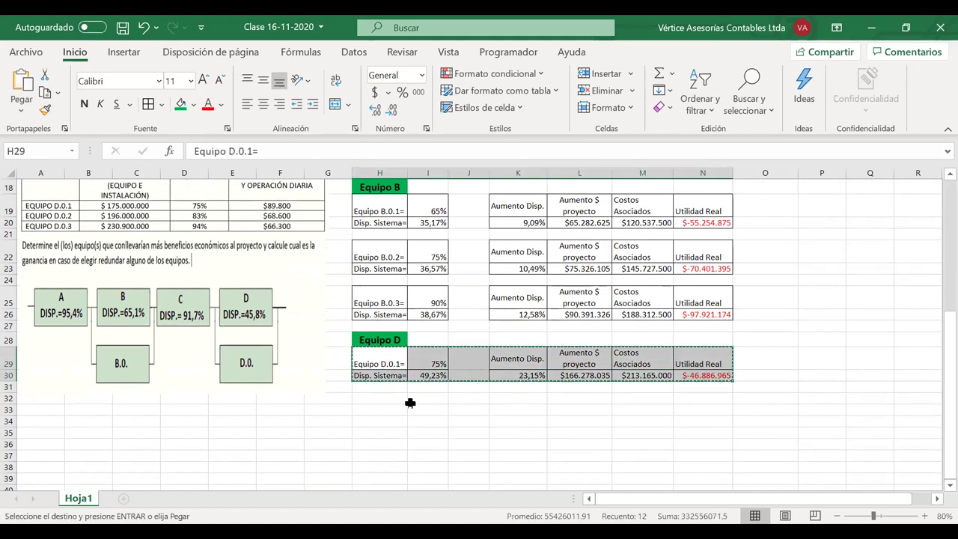
{"action": "left_click", "coordinate": [372, 396]}
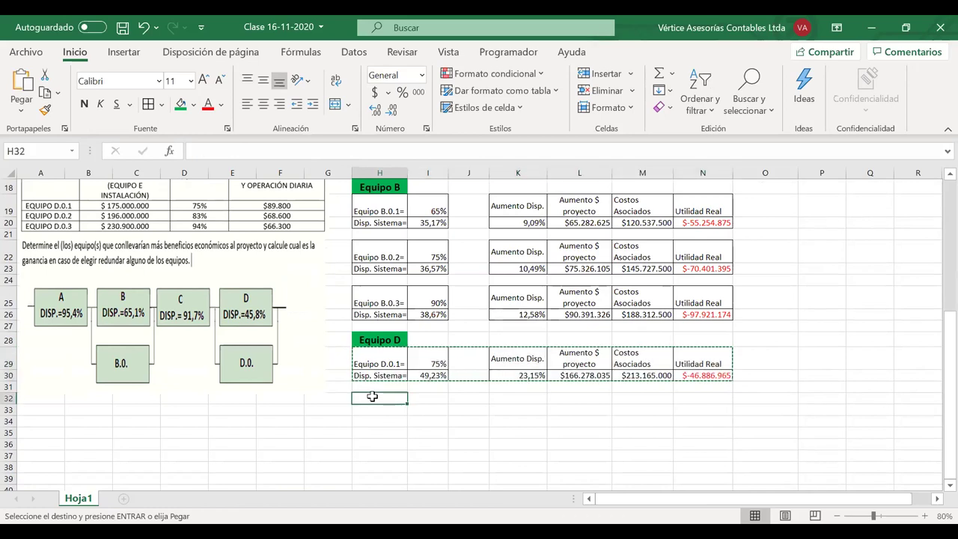
{"action": "key", "text": "ctrl+v"}
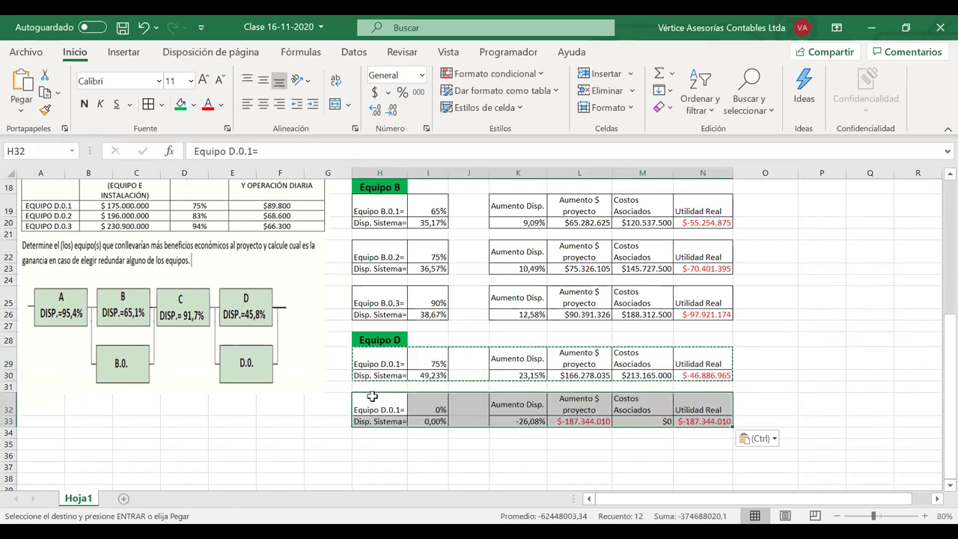
{"action": "left_click", "coordinate": [421, 405]}
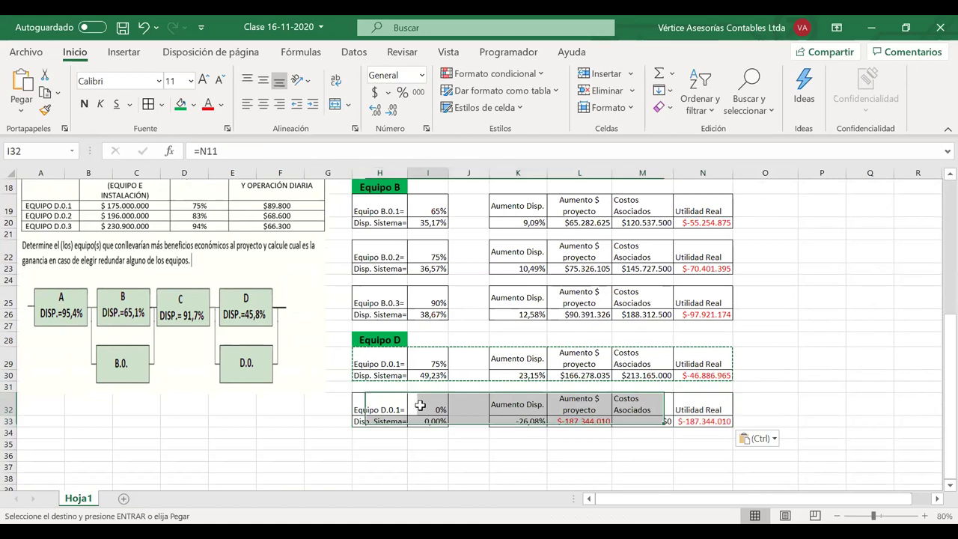
{"action": "type", "text": "="}
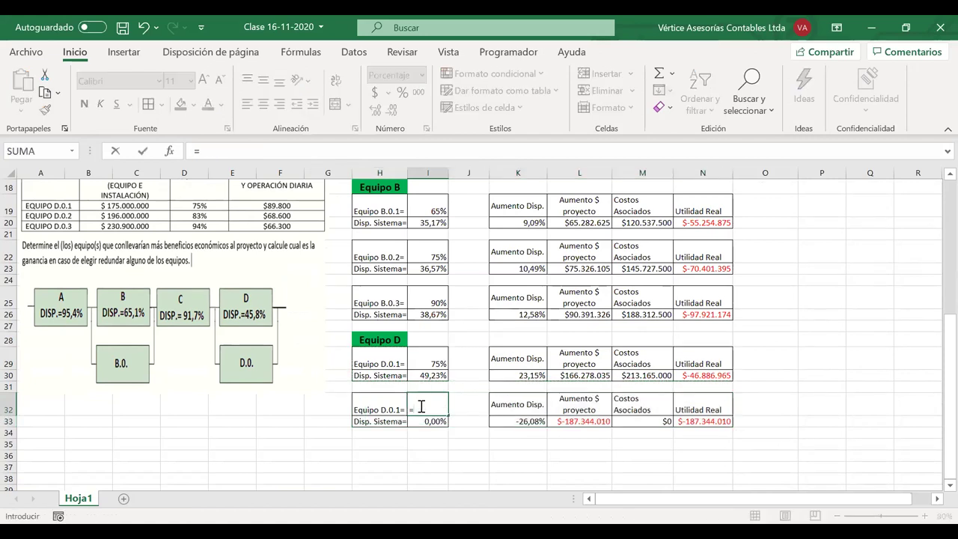
{"action": "key", "text": "Escape"}
Step: Change the label of the copied block in H32 to "Equipo D.0.2="
{"action": "left_click", "coordinate": [396, 408]}
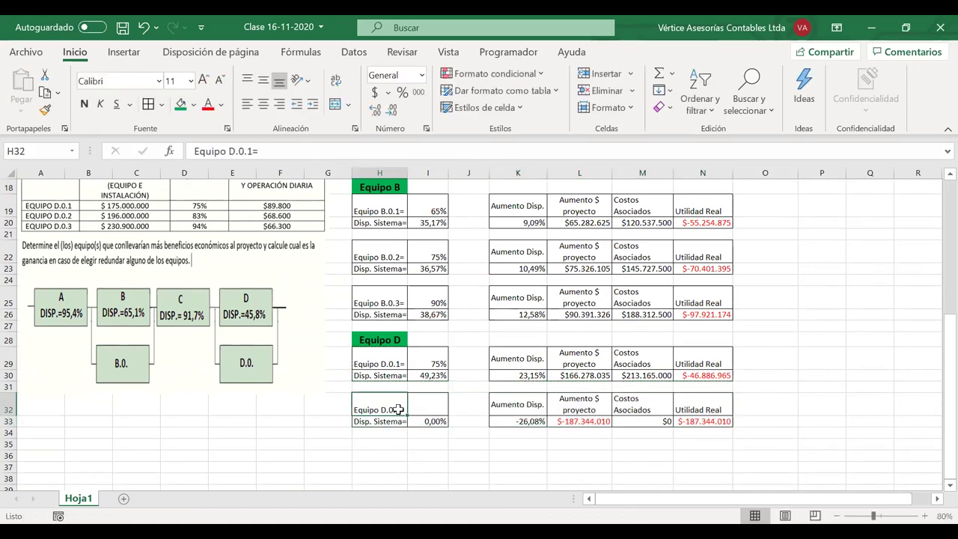
{"action": "double_click", "coordinate": [399, 408]}
{"action": "key", "text": "BackSpace"}
{"action": "type", "text": "2"}
Step: Link I32 to Equipo D.0.2's availability in N9 of the equipment table
{"action": "left_click", "coordinate": [440, 401]}
{"action": "type", "text": "="}
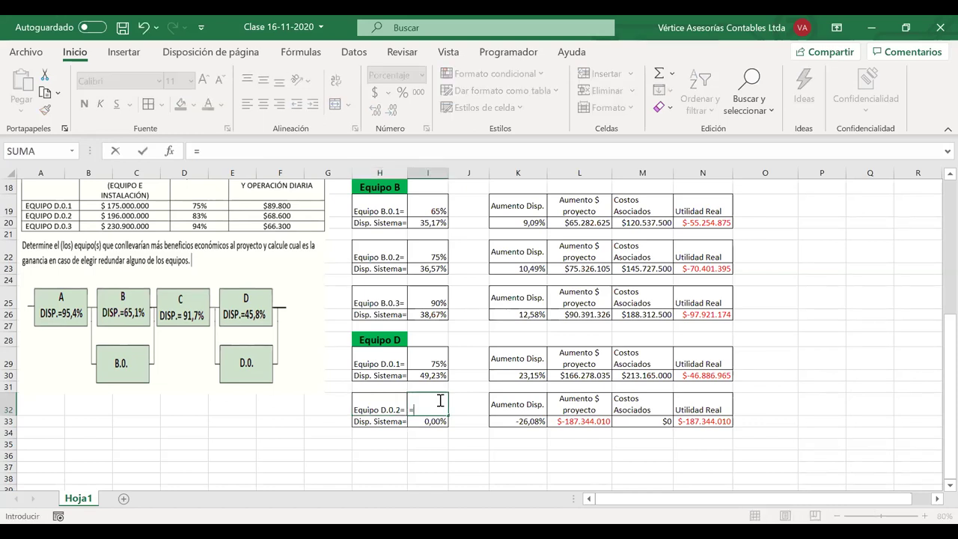
{"action": "scroll", "coordinate": [440, 401], "scroll_direction": "up", "scroll_amount": 5}
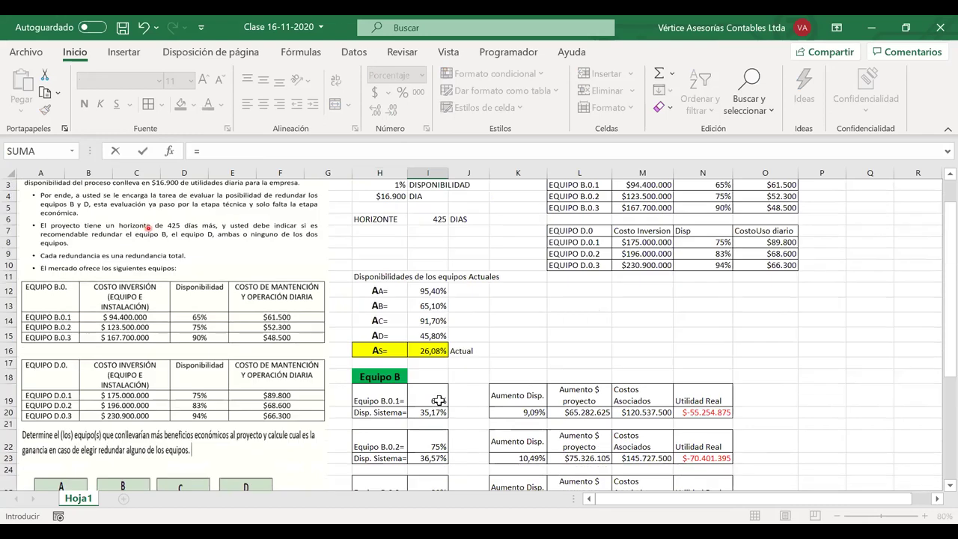
{"action": "left_click", "coordinate": [711, 253]}
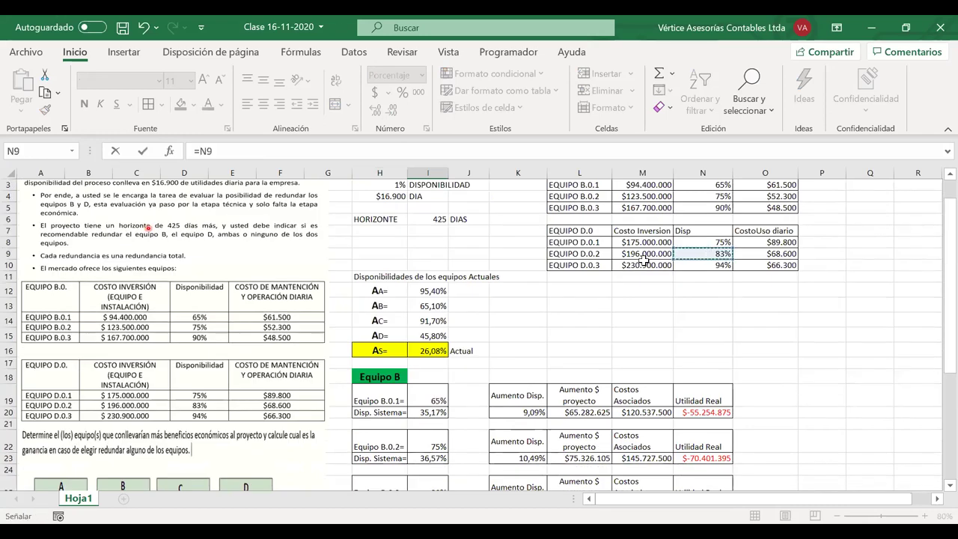
{"action": "left_click", "coordinate": [590, 253]}
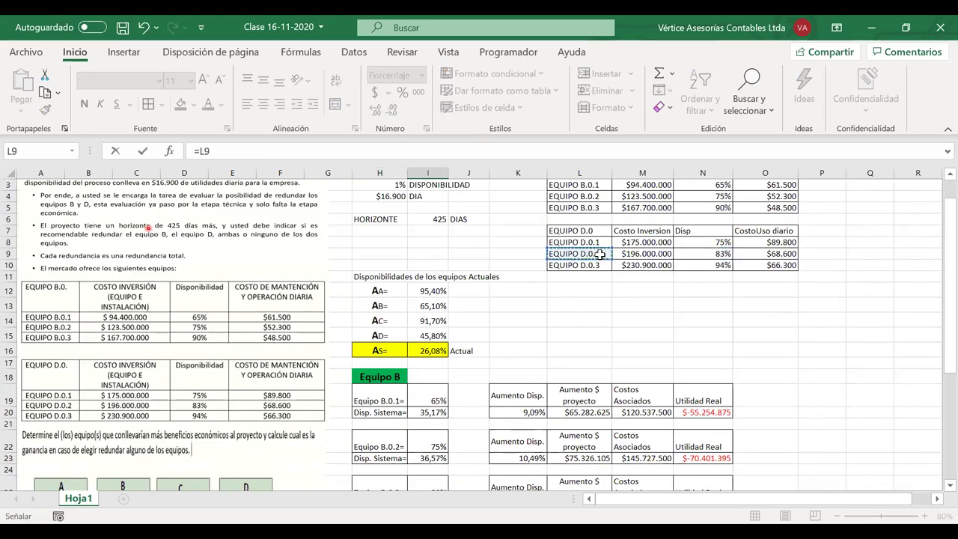
{"action": "left_click", "coordinate": [688, 255]}
{"action": "key", "text": "Return"}
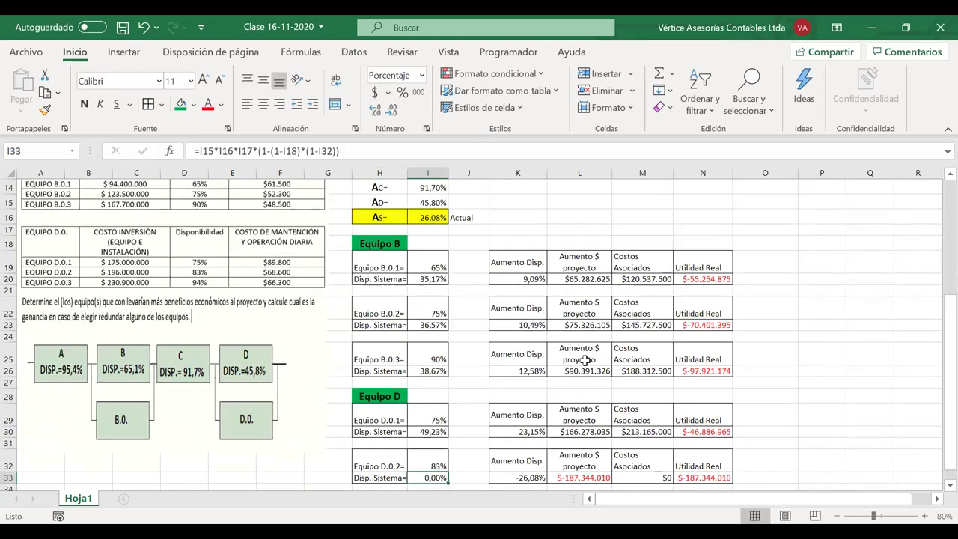
Step: Repoint the first three references of the Equipo D.0.2 system availability formula in I33 to I12, I13 and I14
{"action": "double_click", "coordinate": [417, 477]}
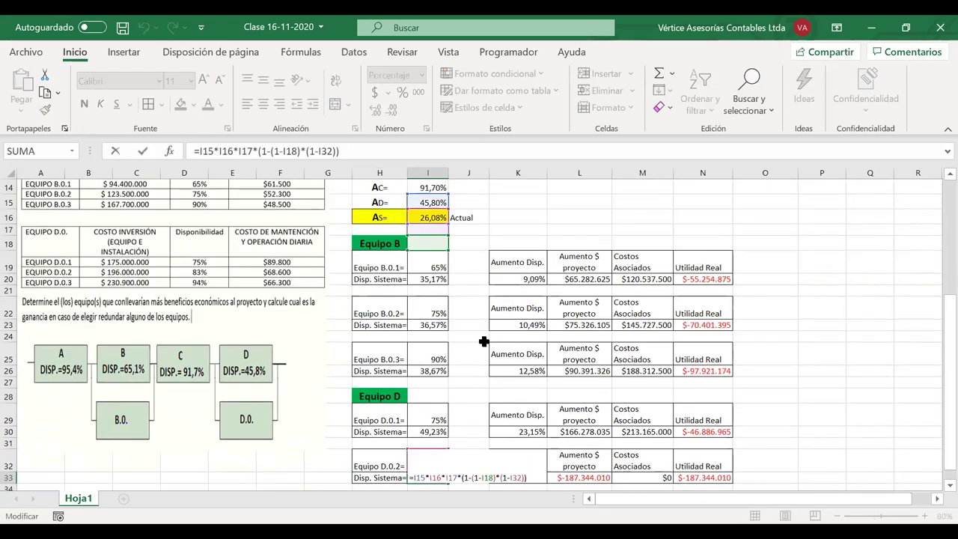
{"action": "scroll", "coordinate": [484, 341], "scroll_direction": "up", "scroll_amount": 2}
{"action": "left_click_drag", "start_coordinate": [419, 260], "coordinate": [419, 228]}
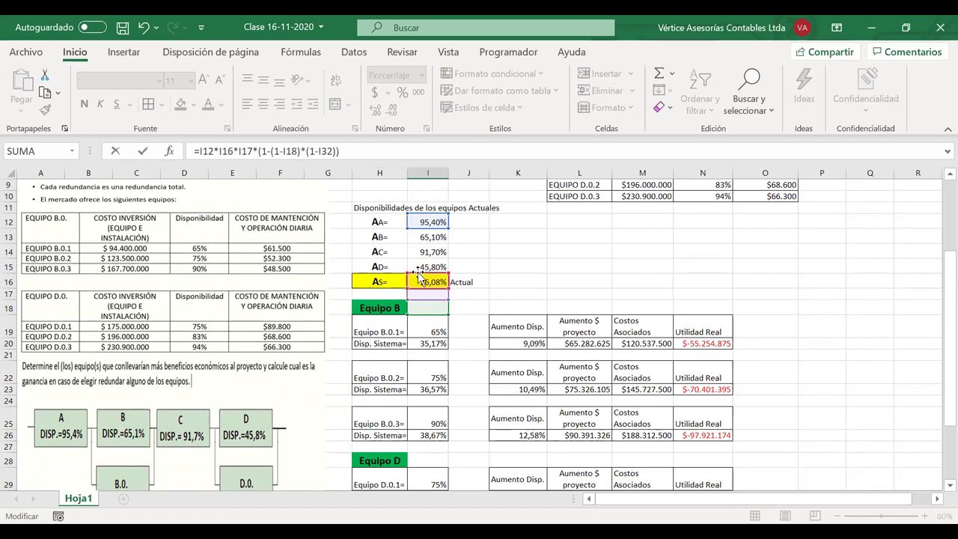
{"action": "left_click_drag", "start_coordinate": [421, 279], "coordinate": [423, 243]}
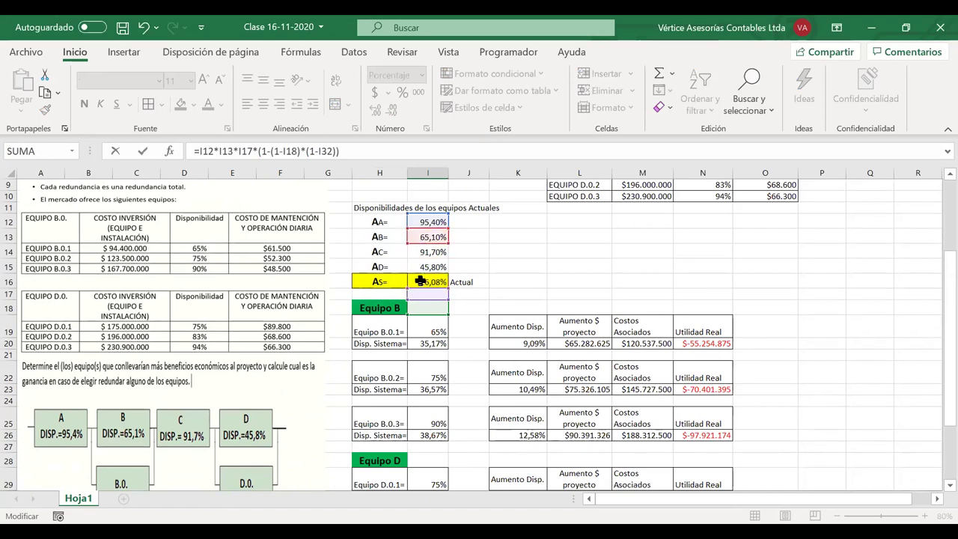
{"action": "left_click_drag", "start_coordinate": [422, 294], "coordinate": [422, 244]}
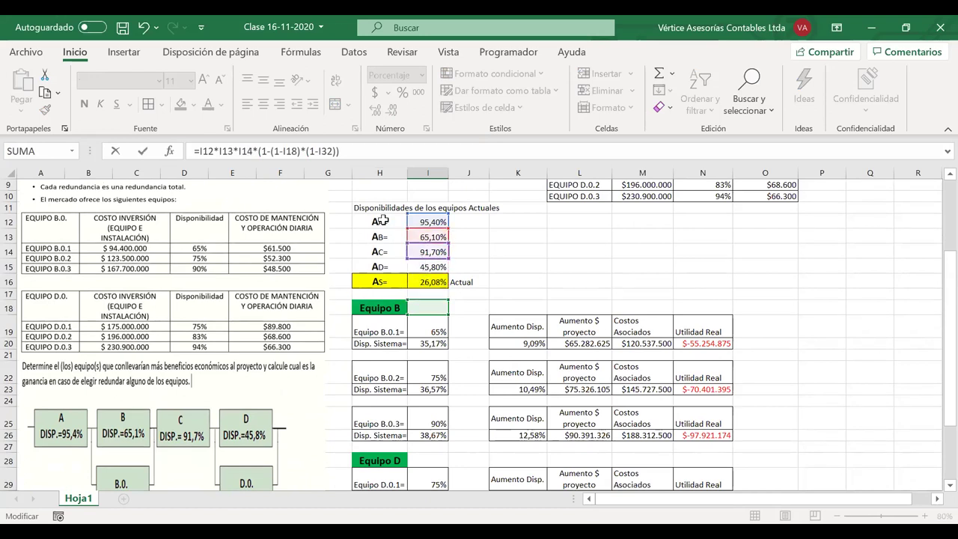
{"action": "left_click_drag", "start_coordinate": [258, 151], "coordinate": [190, 151]}
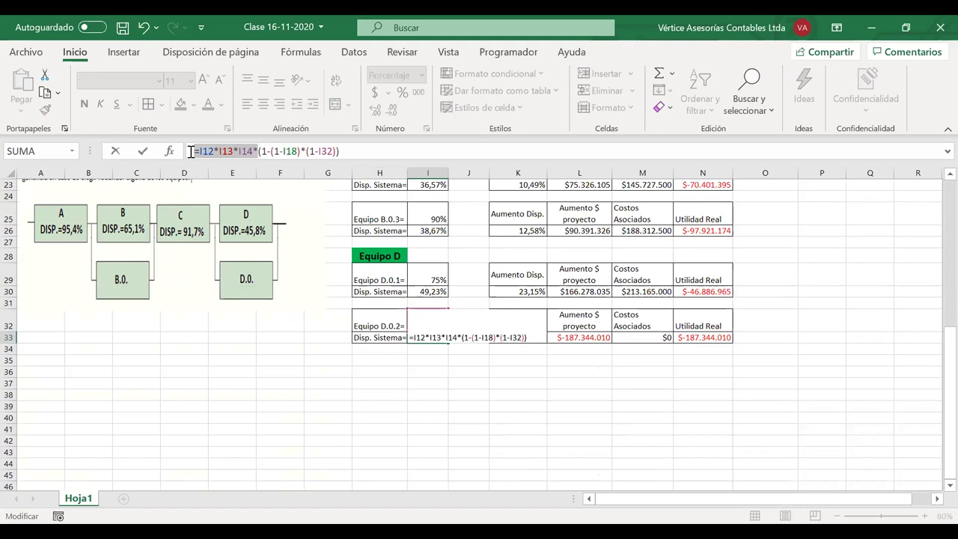
{"action": "left_click", "coordinate": [189, 151]}
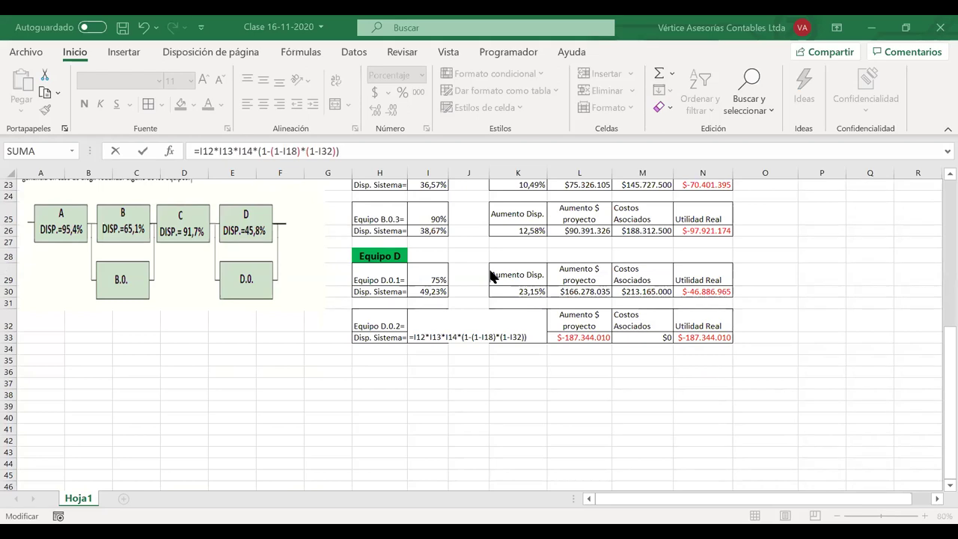
{"action": "left_click", "coordinate": [470, 282]}
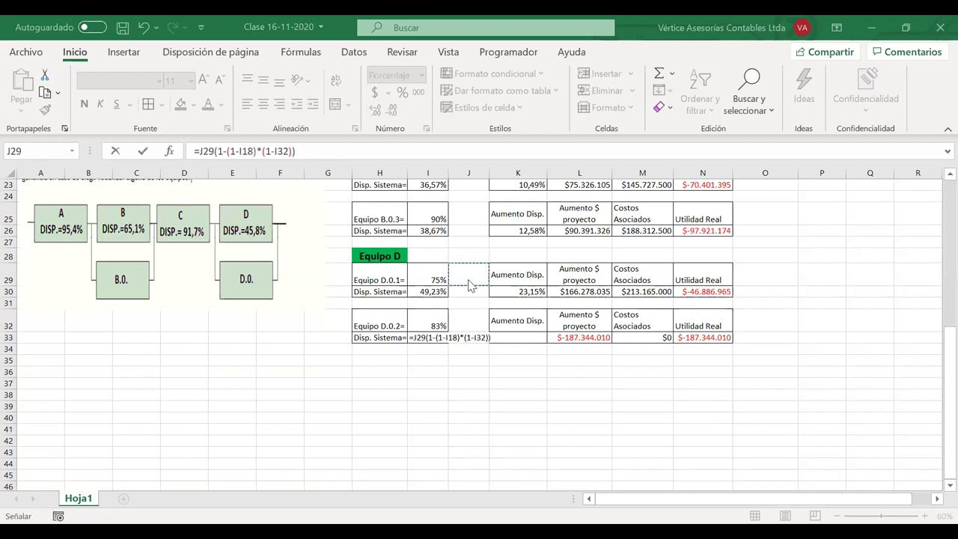
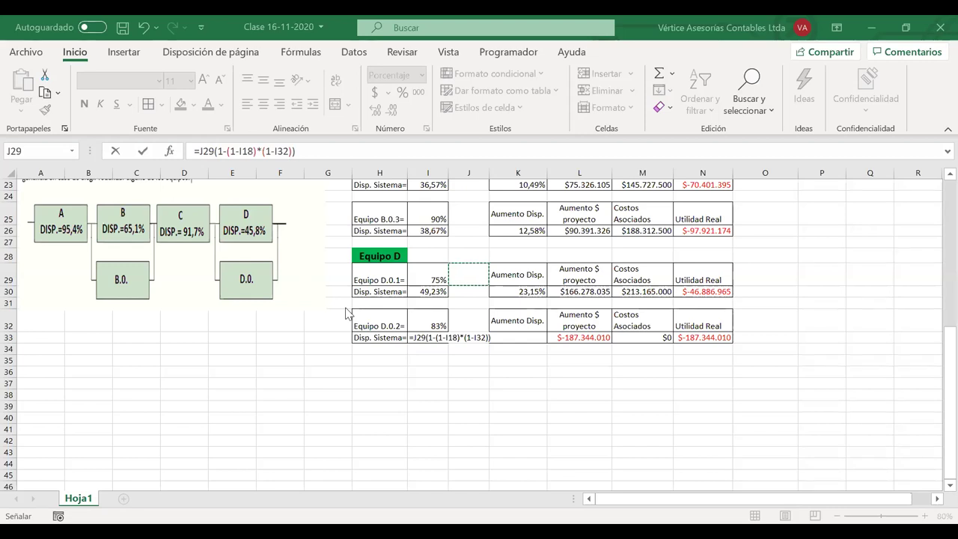
Step: Delete the stray J29 reference from the start of the I33 formula
{"action": "scroll", "coordinate": [511, 378], "scroll_direction": "up", "scroll_amount": 7}
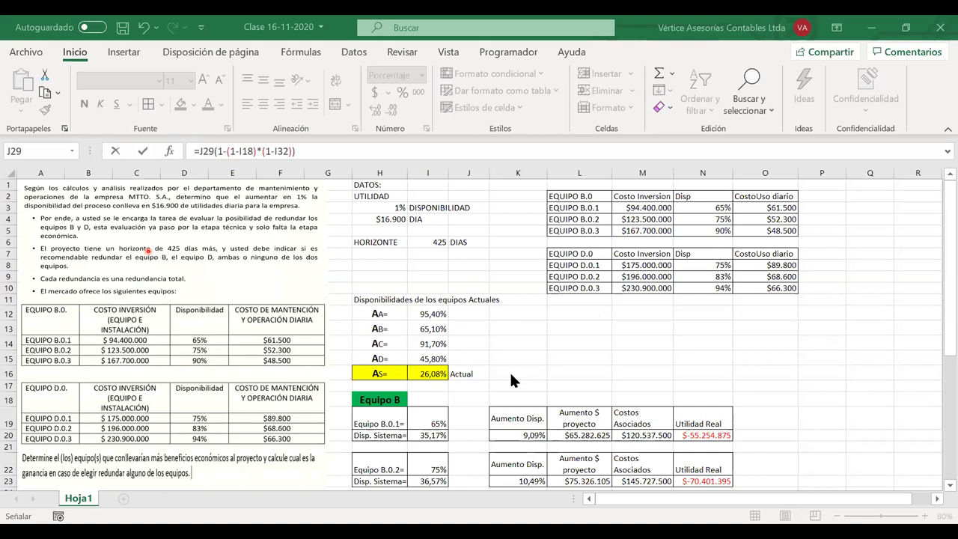
{"action": "scroll", "coordinate": [510, 371], "scroll_direction": "down", "scroll_amount": 5}
{"action": "scroll", "coordinate": [490, 410], "scroll_direction": "down", "scroll_amount": 1}
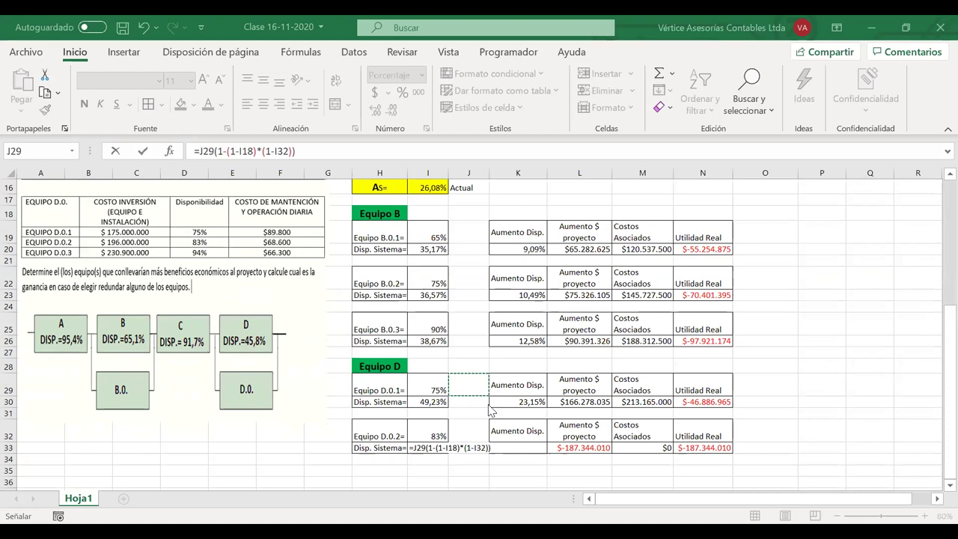
{"action": "left_click", "coordinate": [428, 449]}
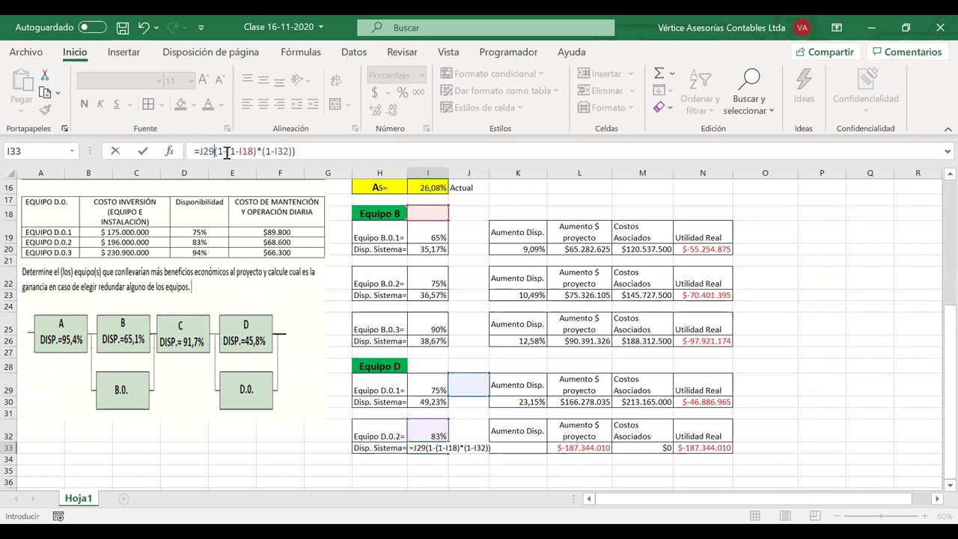
{"action": "key", "text": "BackSpace"}
{"action": "key", "text": "BackSpace"}
{"action": "key", "text": "BackSpace"}
Step: Insert the product I12*I13*I14* ahead of the parenthesised redundancy term in the I33 formula
{"action": "scroll", "coordinate": [428, 219], "scroll_direction": "up", "scroll_amount": 2}
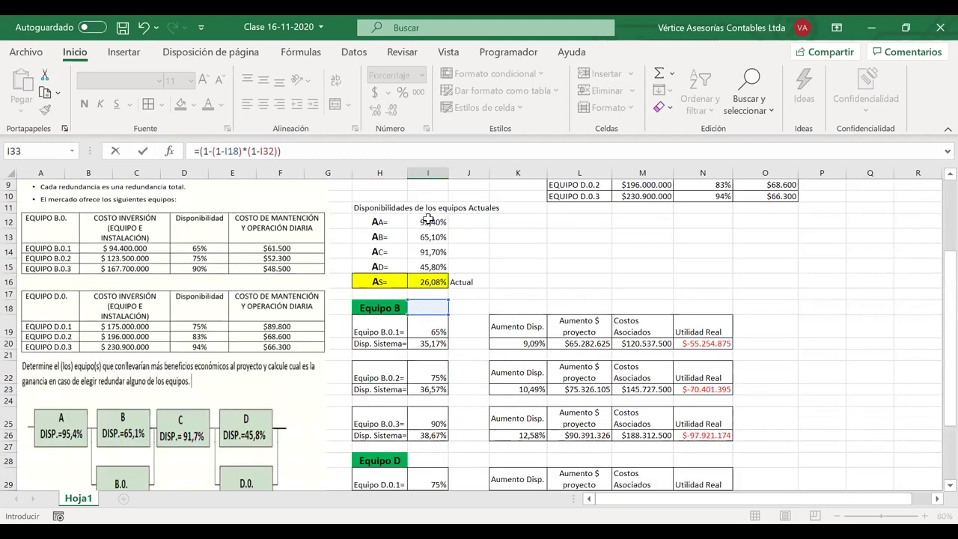
{"action": "left_click", "coordinate": [428, 221]}
{"action": "type", "text": "*"}
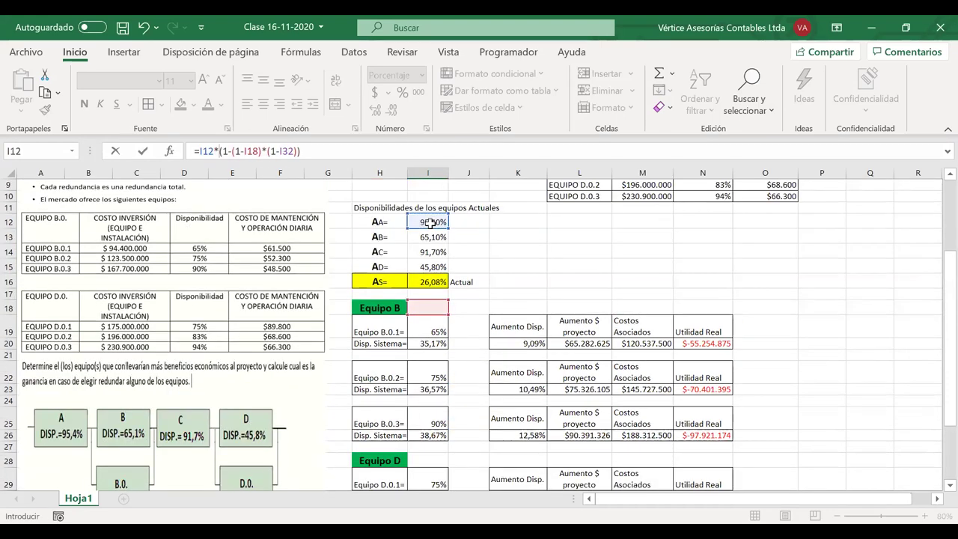
{"action": "left_click", "coordinate": [432, 234]}
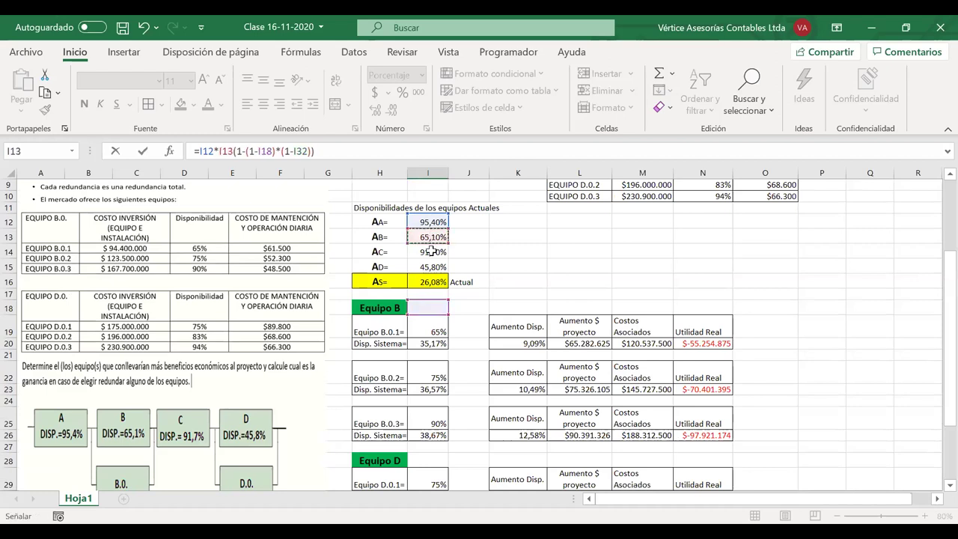
{"action": "type", "text": "*"}
{"action": "left_click", "coordinate": [431, 253]}
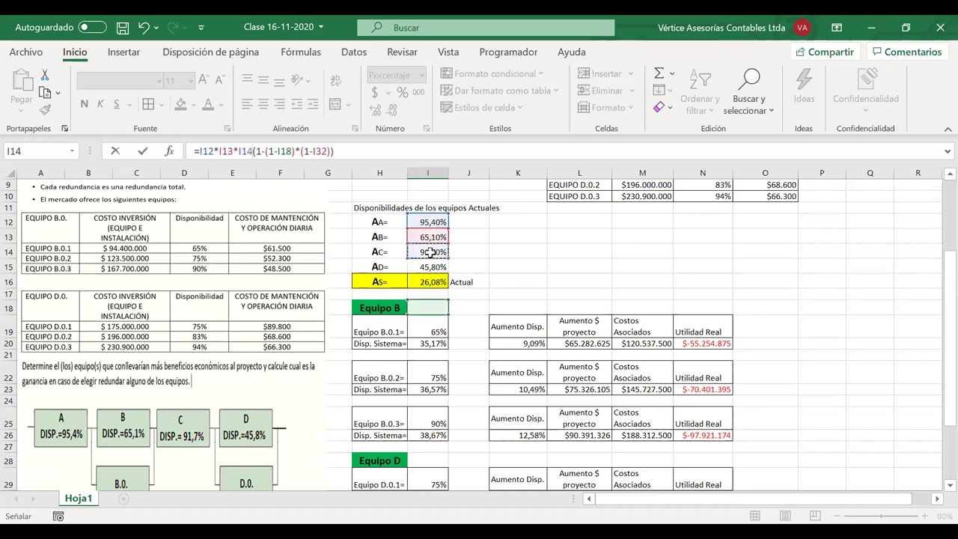
{"action": "type", "text": "*"}
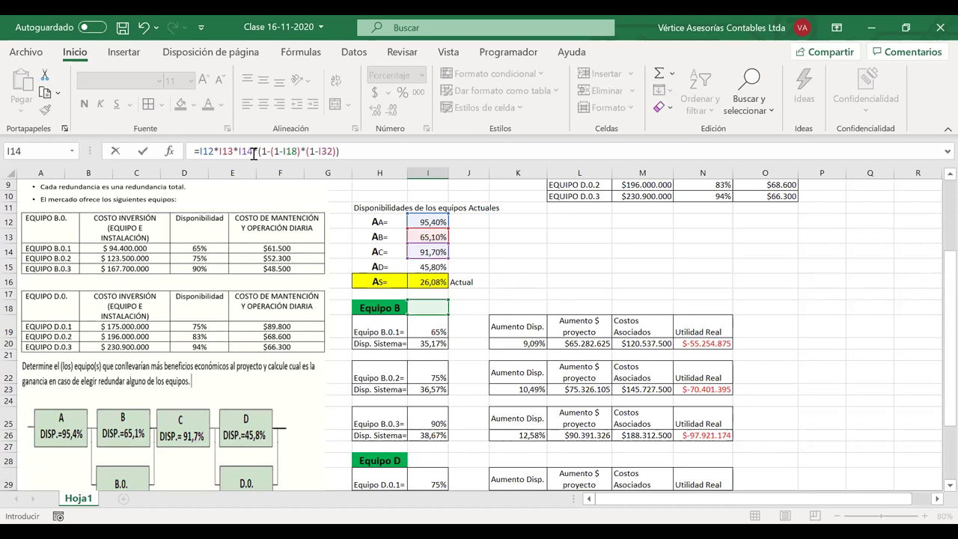
Step: Make the I12, I13 and I14 references in the I33 formula absolute and commit it
{"action": "left_click_drag", "start_coordinate": [253, 153], "coordinate": [202, 152]}
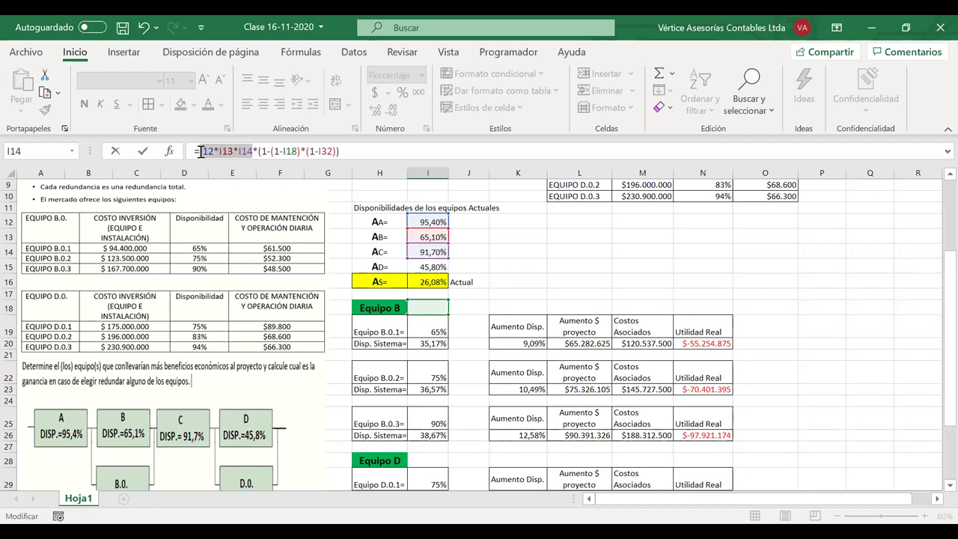
{"action": "key", "text": "F4"}
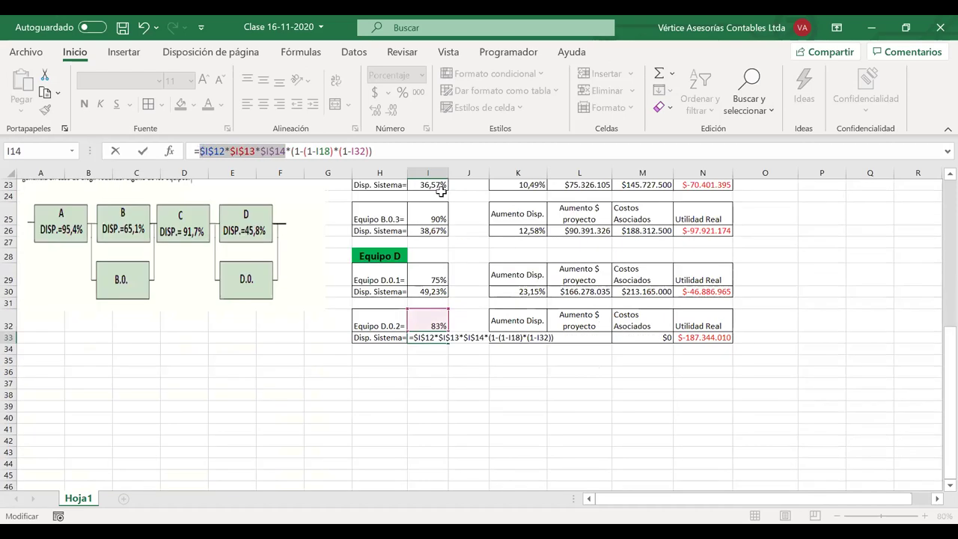
{"action": "key", "text": "Return"}
Step: Repoint the I18 reference in the I33 formula to equipment D's current availability in I15 and commit it
{"action": "scroll", "coordinate": [509, 304], "scroll_direction": "up", "scroll_amount": 1}
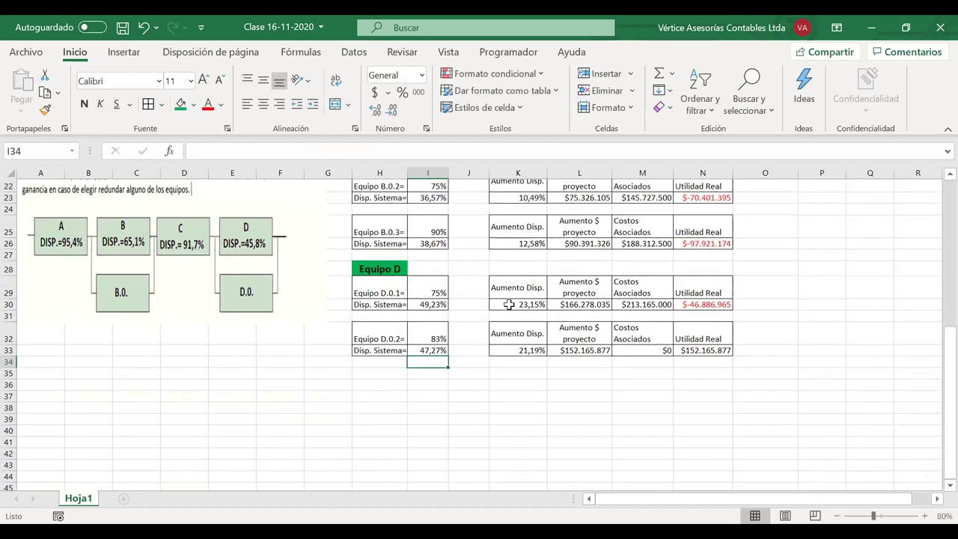
{"action": "scroll", "coordinate": [506, 309], "scroll_direction": "up", "scroll_amount": 2}
{"action": "key", "text": "Up"}
{"action": "key", "text": "F2"}
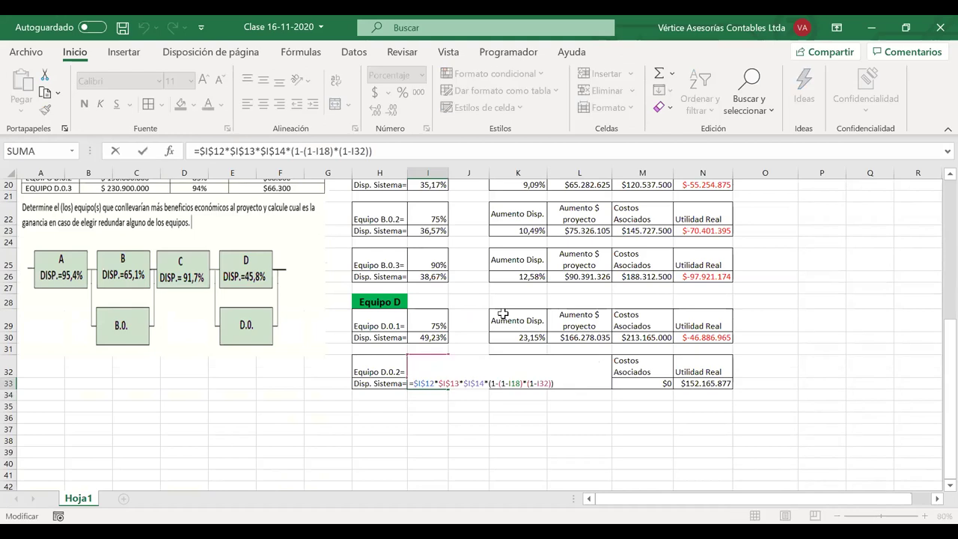
{"action": "scroll", "coordinate": [503, 314], "scroll_direction": "up", "scroll_amount": 3}
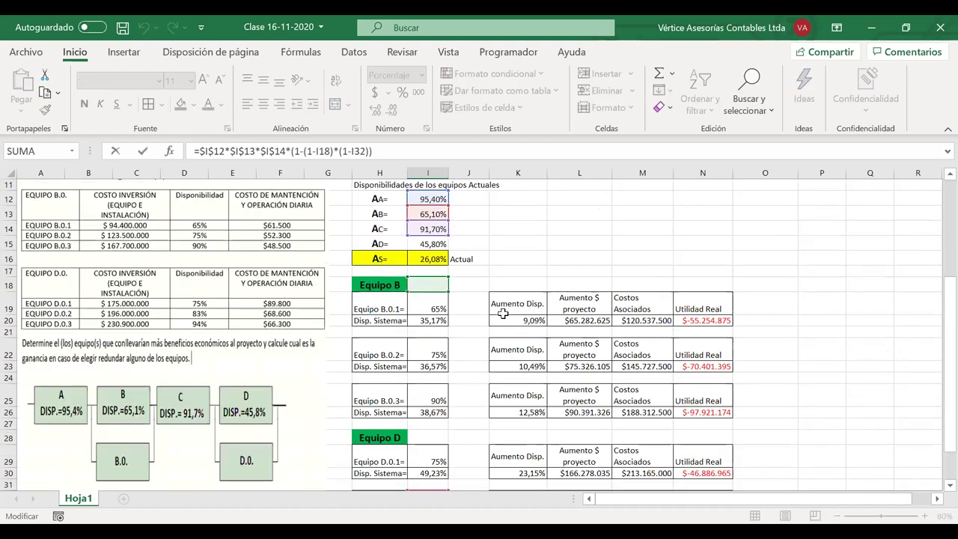
{"action": "scroll", "coordinate": [503, 313], "scroll_direction": "up", "scroll_amount": 1}
{"action": "scroll", "coordinate": [427, 269], "scroll_direction": "down", "scroll_amount": 1}
{"action": "left_click", "coordinate": [429, 220]}
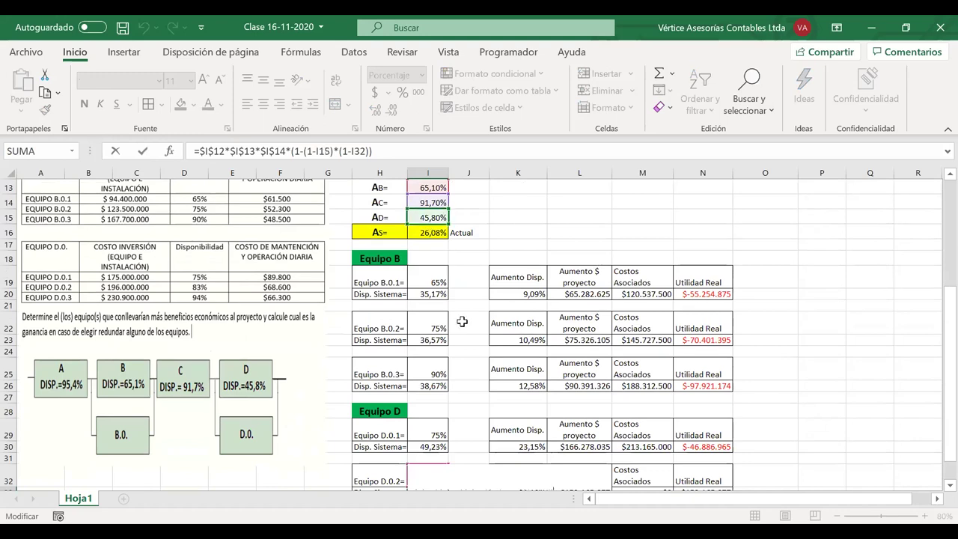
{"action": "scroll", "coordinate": [485, 365], "scroll_direction": "down", "scroll_amount": 1}
{"action": "key", "text": "Return"}
{"action": "scroll", "coordinate": [485, 365], "scroll_direction": "down", "scroll_amount": 1}
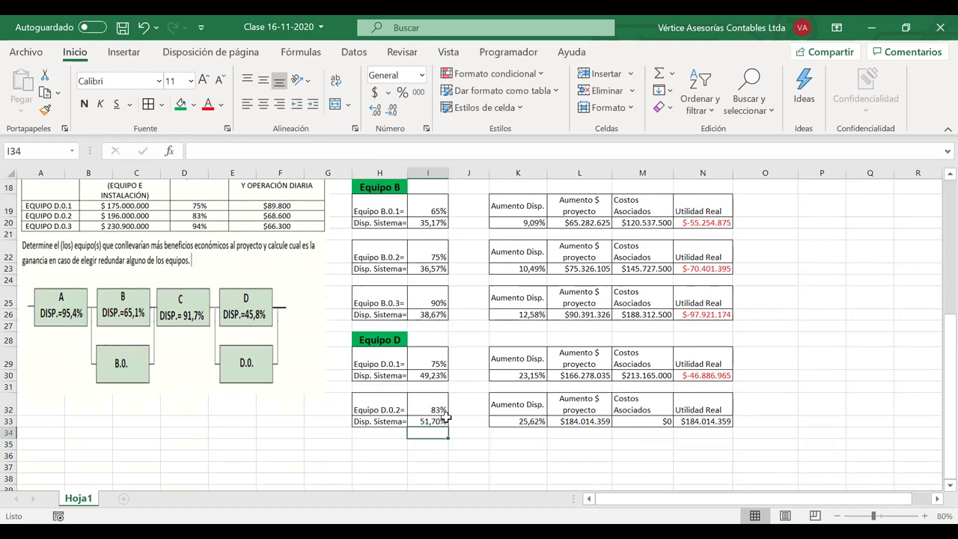
Step: Review Equipo D.0.2's result formulas and repoint the associated cost formula in M33 to the investment in M9 and daily cost in O9
{"action": "left_click", "coordinate": [498, 422]}
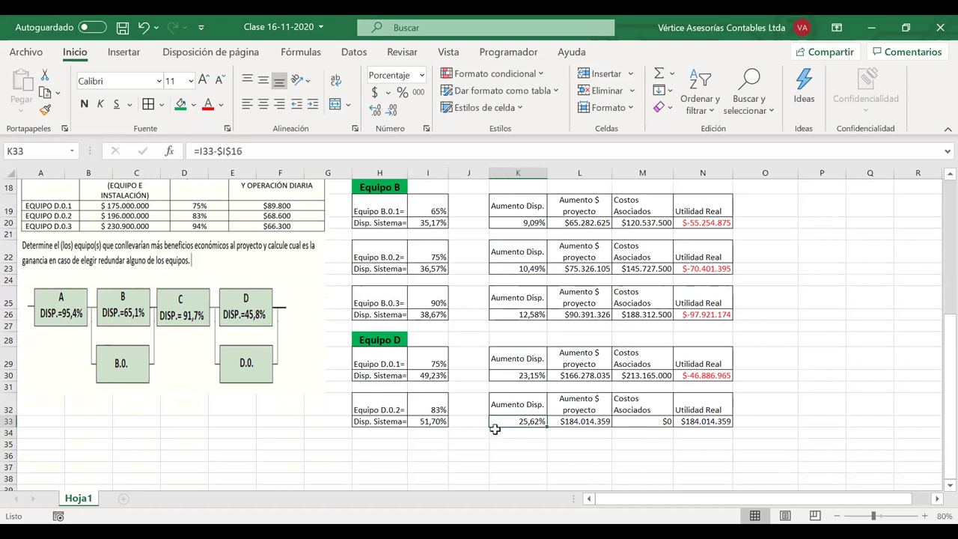
{"action": "scroll", "coordinate": [494, 428], "scroll_direction": "up", "scroll_amount": 1}
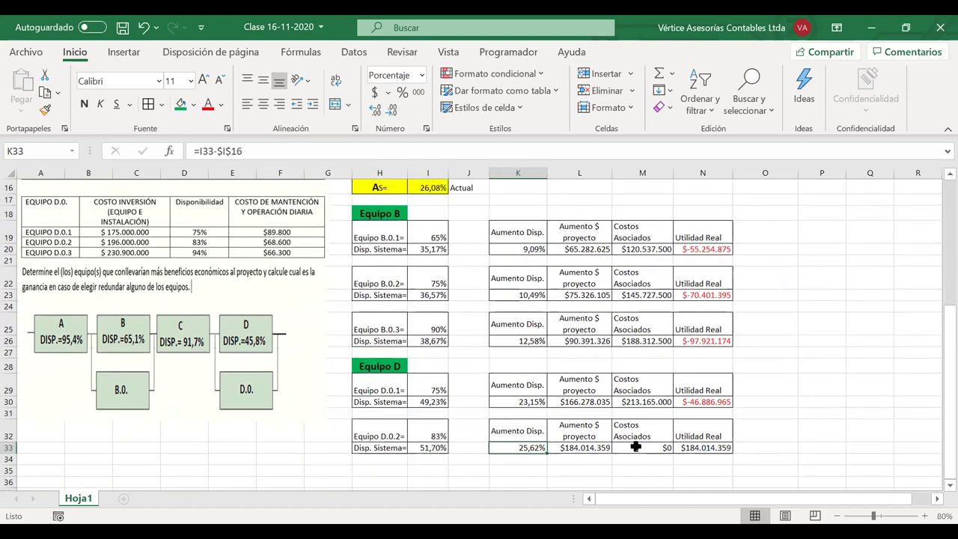
{"action": "left_click", "coordinate": [605, 447]}
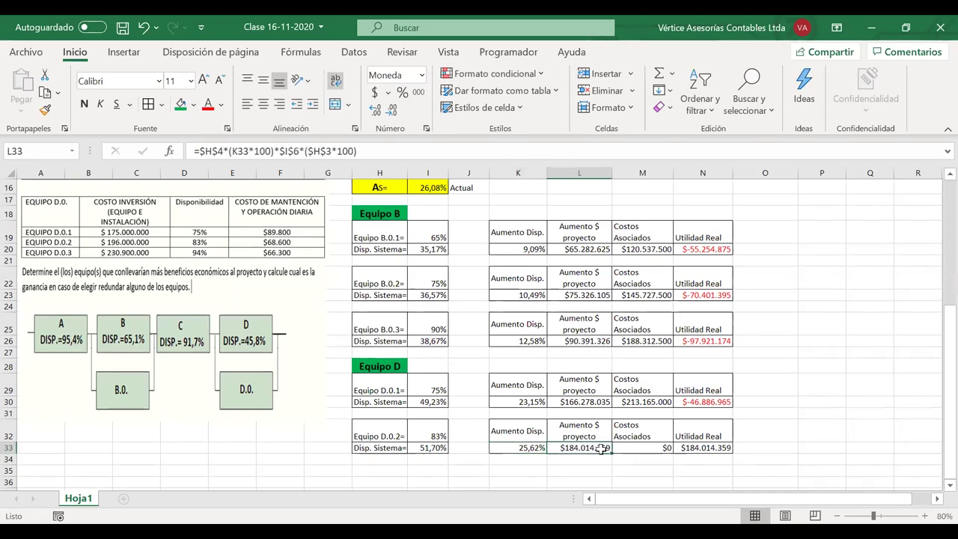
{"action": "double_click", "coordinate": [642, 447]}
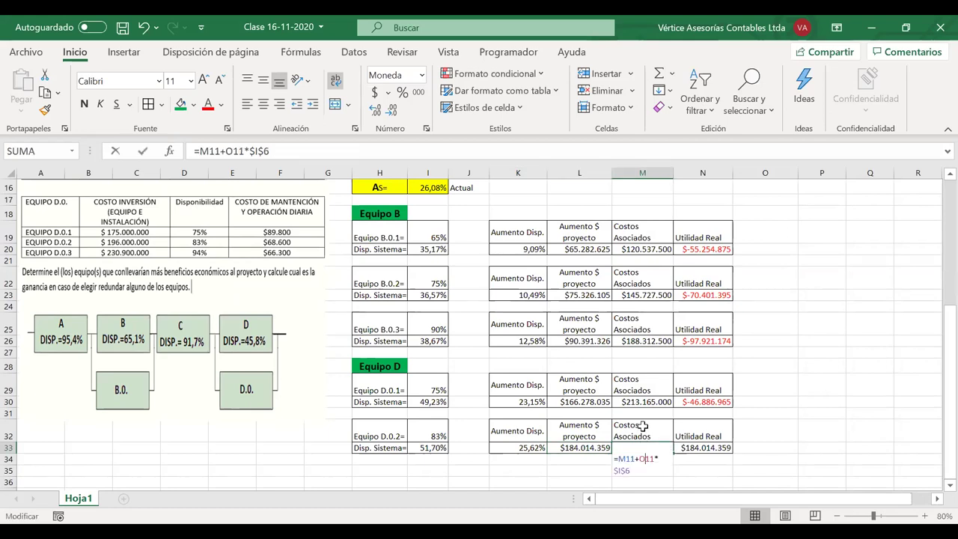
{"action": "scroll", "coordinate": [642, 427], "scroll_direction": "up", "scroll_amount": 4}
{"action": "scroll", "coordinate": [643, 417], "scroll_direction": "up", "scroll_amount": 1}
{"action": "left_click_drag", "start_coordinate": [642, 275], "coordinate": [642, 253]}
{"action": "left_click_drag", "start_coordinate": [765, 277], "coordinate": [764, 254]}
{"action": "key", "text": "Return"}
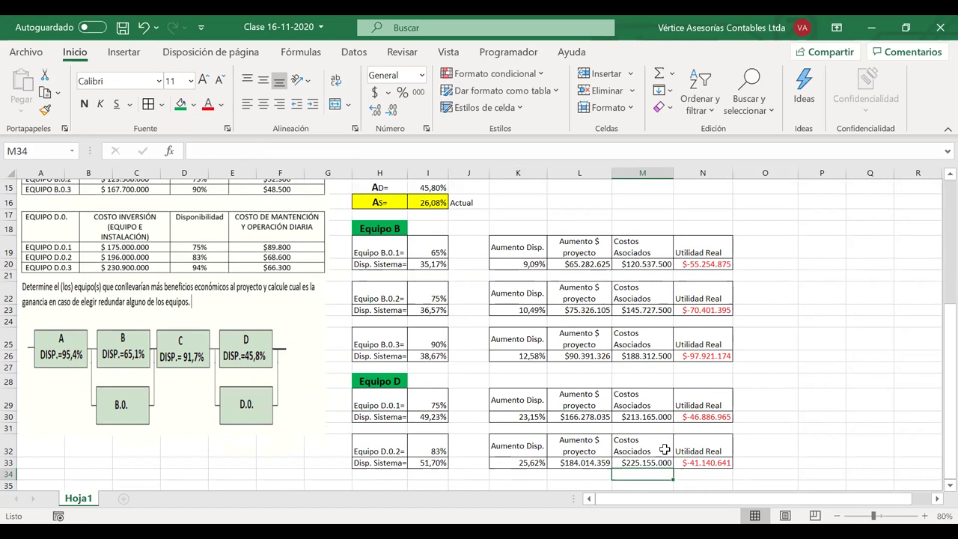
{"action": "left_click", "coordinate": [713, 463]}
Step: Copy the Equipo D.0.2 block H32:N33 and paste it below, starting at H35
{"action": "scroll", "coordinate": [464, 442], "scroll_direction": "down", "scroll_amount": 1}
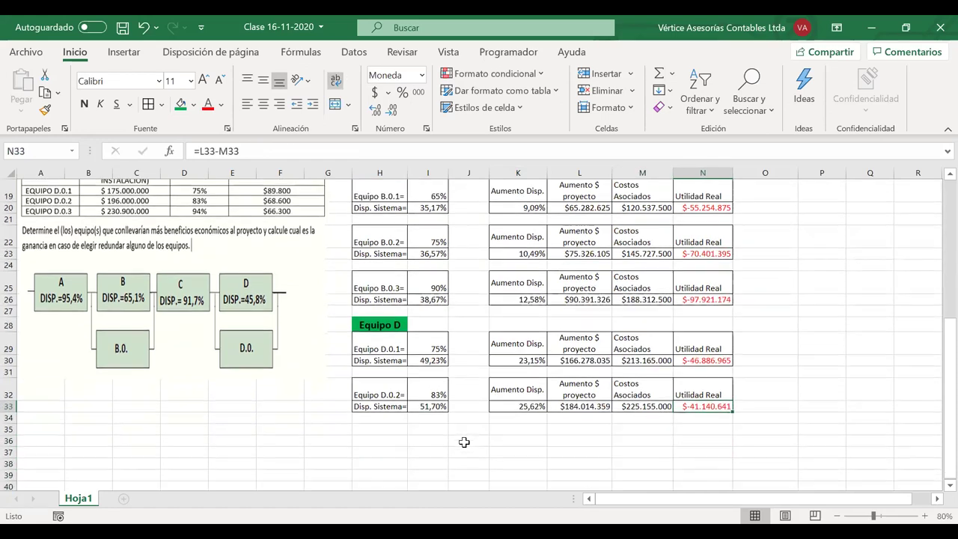
{"action": "left_click_drag", "start_coordinate": [377, 395], "coordinate": [702, 400]}
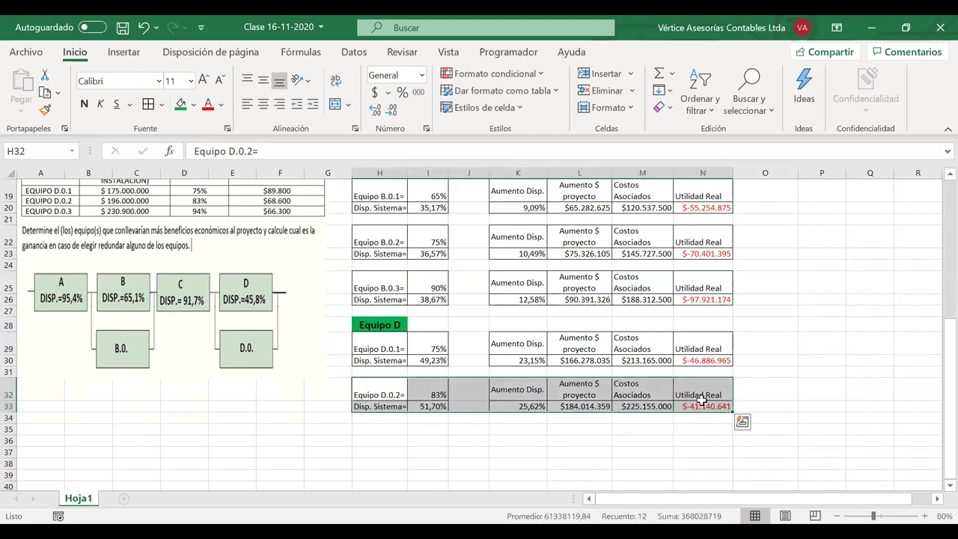
{"action": "key", "text": "ctrl+c"}
{"action": "left_click", "coordinate": [393, 427]}
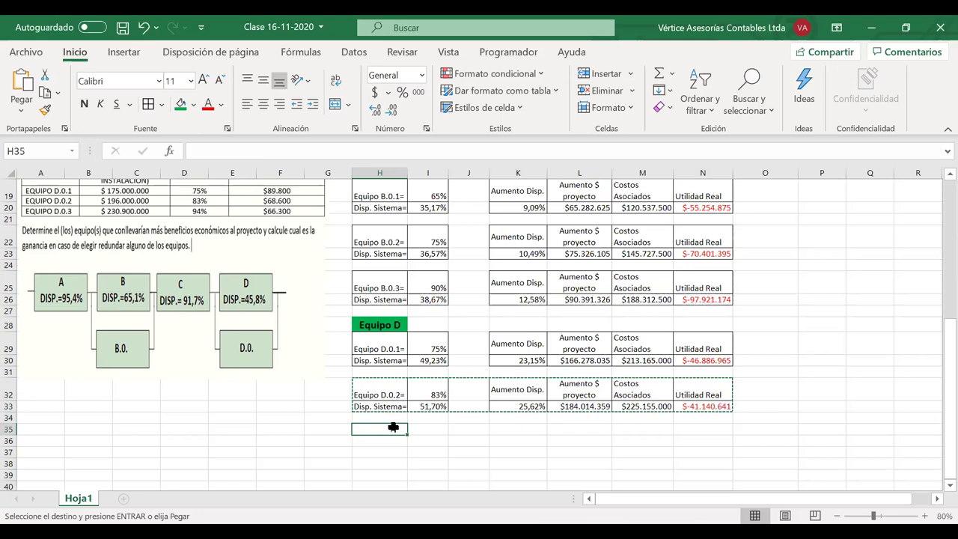
{"action": "key", "text": "ctrl+v"}
Step: Change the label of the copied block in H35 to "Equipo D.0.3="
{"action": "double_click", "coordinate": [400, 441]}
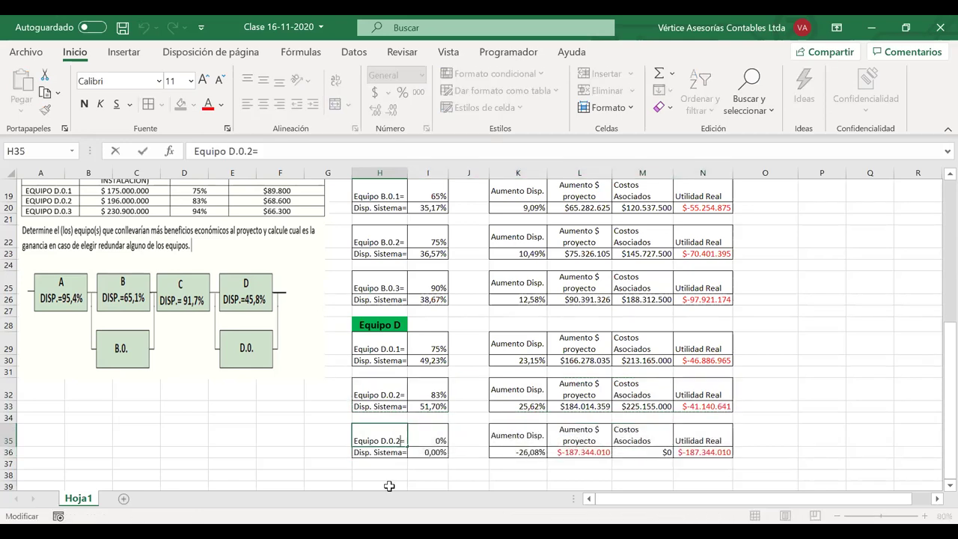
{"action": "key", "text": "BackSpace"}
{"action": "type", "text": "3"}
Step: Link I35 to Equipo D.0.3's availability in N10 of the equipment table
{"action": "left_click", "coordinate": [433, 434]}
{"action": "type", "text": "="}
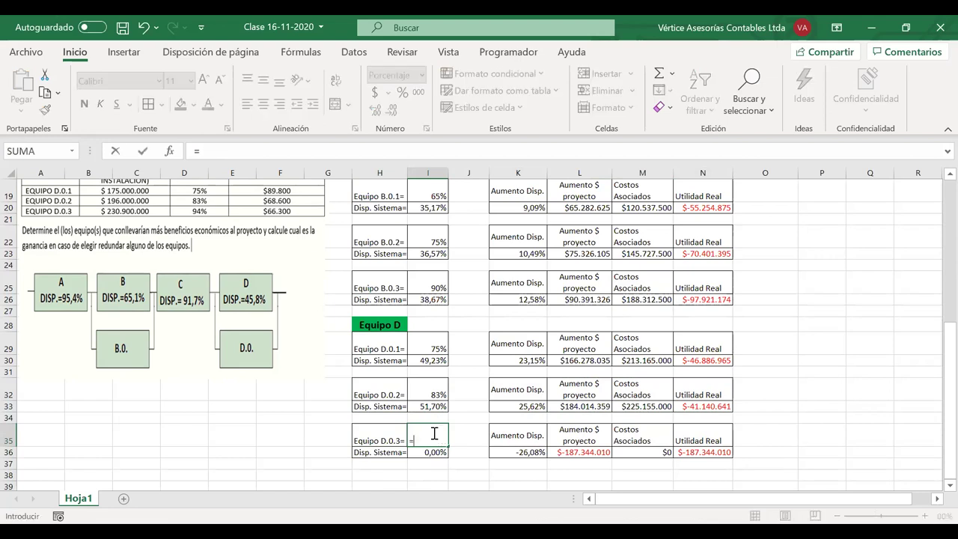
{"action": "scroll", "coordinate": [434, 433], "scroll_direction": "up", "scroll_amount": 4}
{"action": "left_click", "coordinate": [704, 231]}
{"action": "key", "text": "Return"}
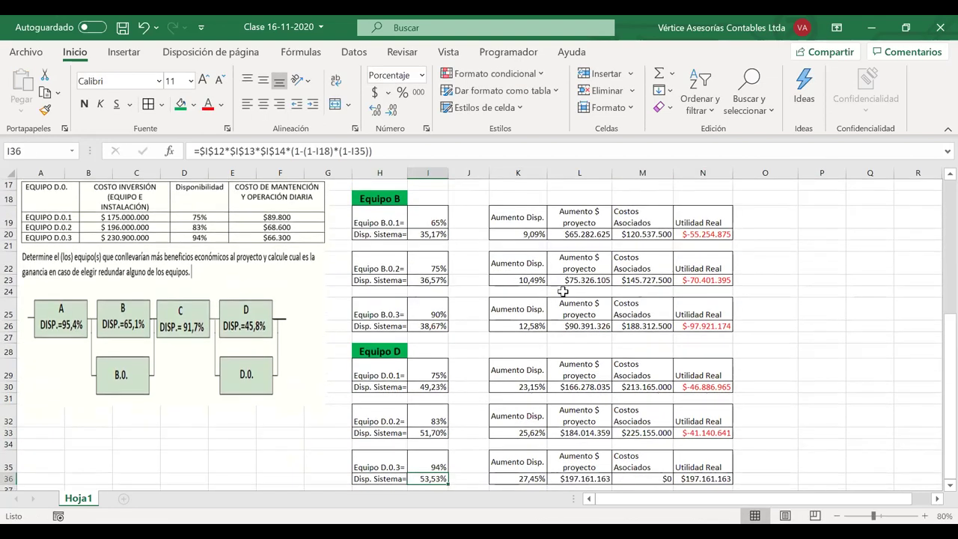
{"action": "scroll", "coordinate": [464, 397], "scroll_direction": "down", "scroll_amount": 1}
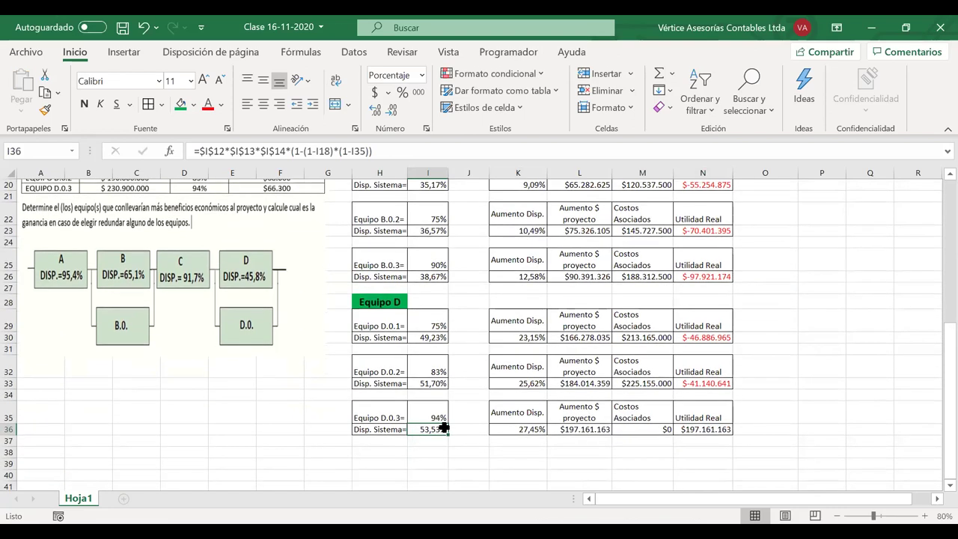
Step: Repoint the I18 reference in Equipo D.0.3's system availability formula in I36 to equipment D's current availability in I15
{"action": "double_click", "coordinate": [441, 428]}
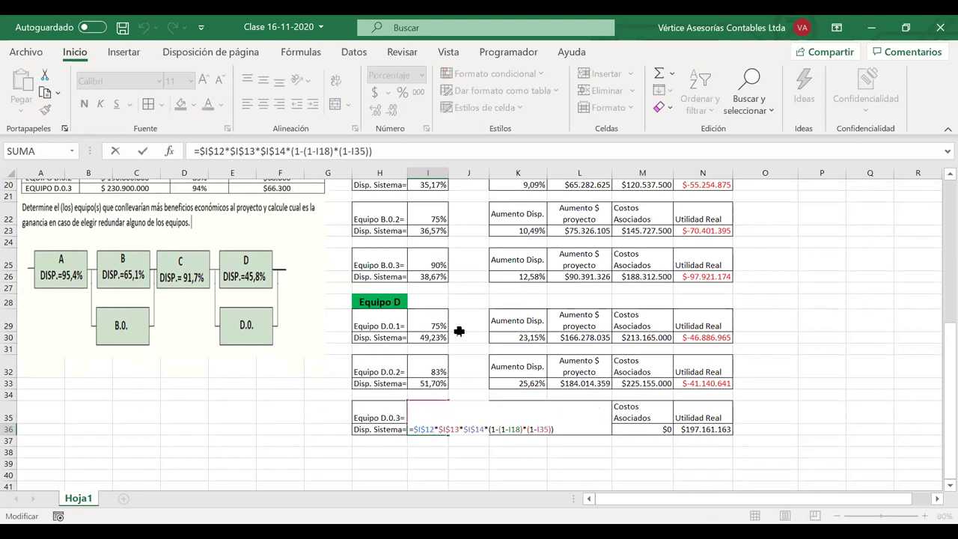
{"action": "scroll", "coordinate": [459, 331], "scroll_direction": "up", "scroll_amount": 5}
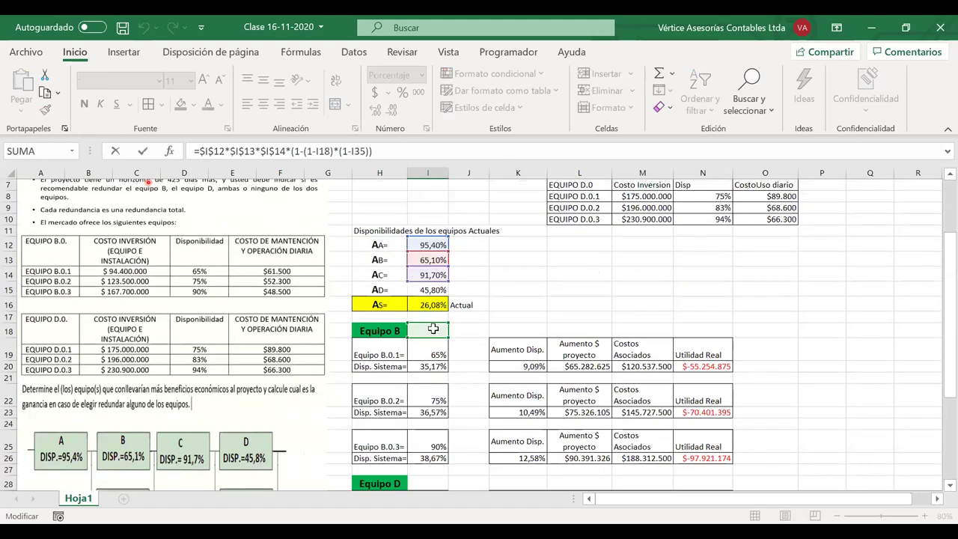
{"action": "left_click_drag", "start_coordinate": [431, 327], "coordinate": [427, 288]}
{"action": "key", "text": "Return"}
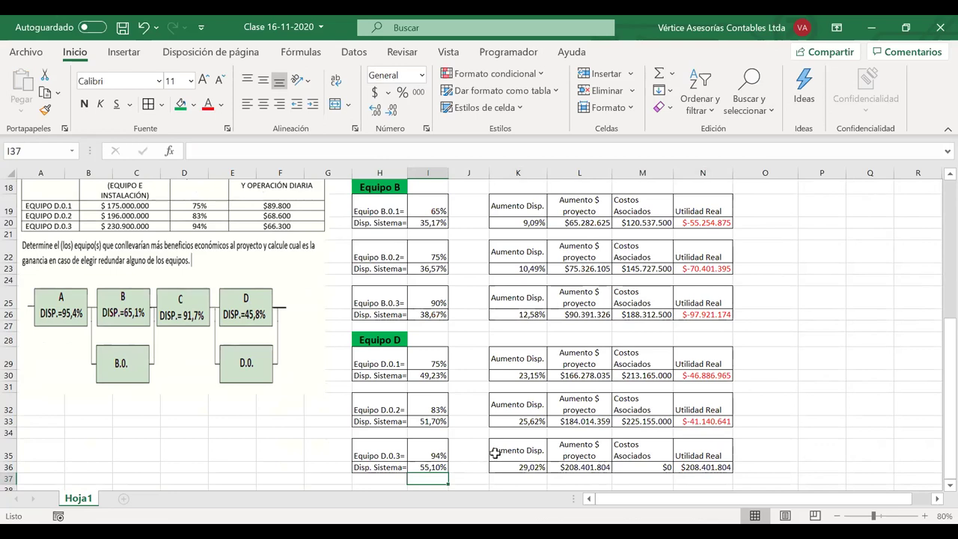
Step: Review Equipo D.0.3's formulas for system availability in I36, availability increase in K36 and project gain in L36
{"action": "double_click", "coordinate": [431, 465]}
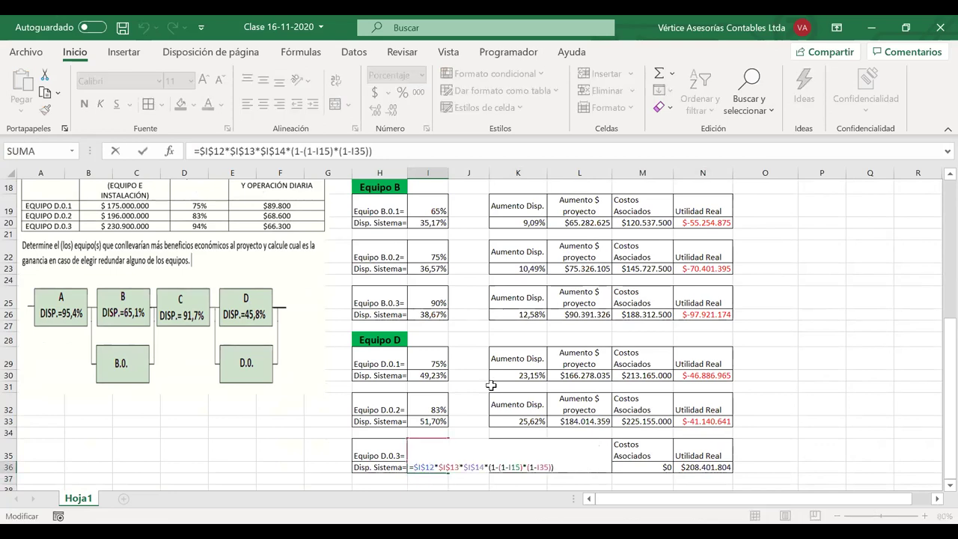
{"action": "scroll", "coordinate": [479, 236], "scroll_direction": "up", "scroll_amount": 2}
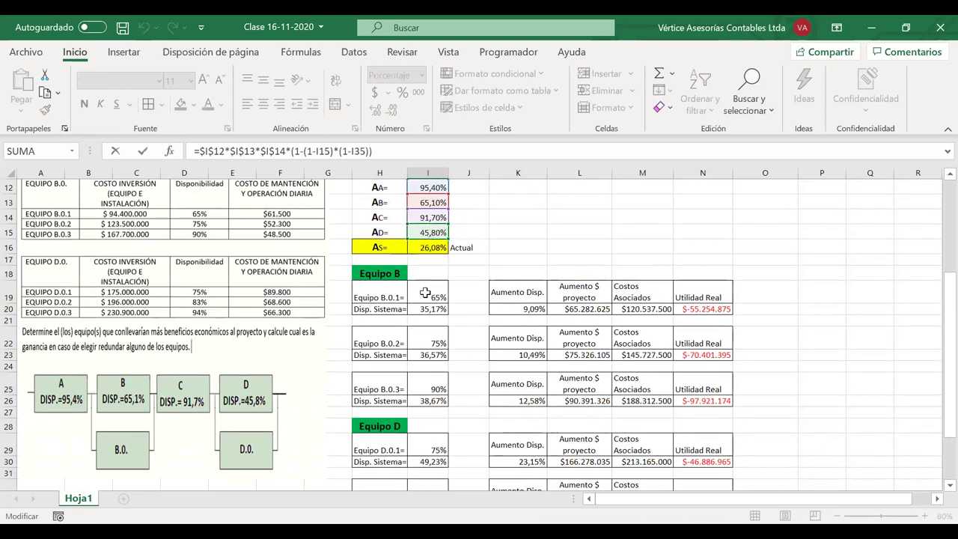
{"action": "scroll", "coordinate": [425, 292], "scroll_direction": "down", "scroll_amount": 3}
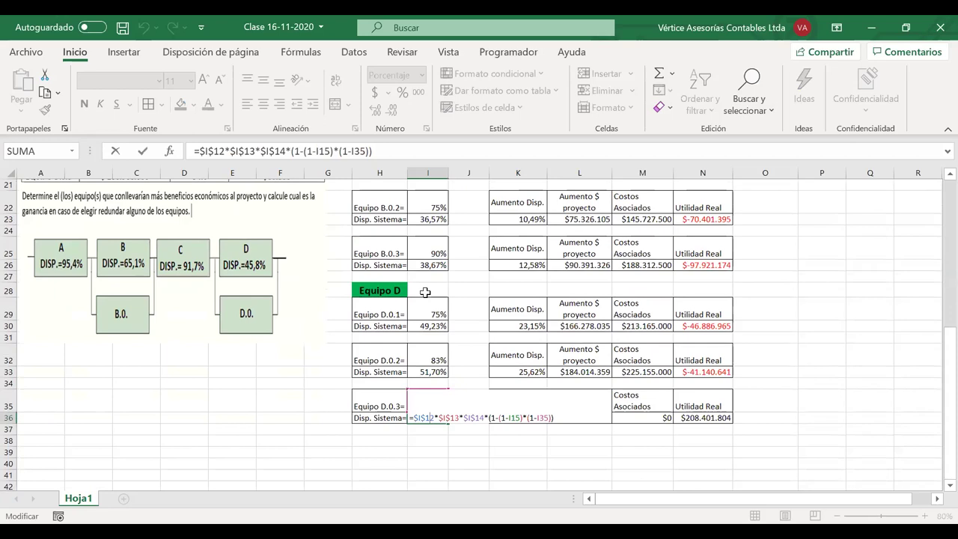
{"action": "key", "text": "Return"}
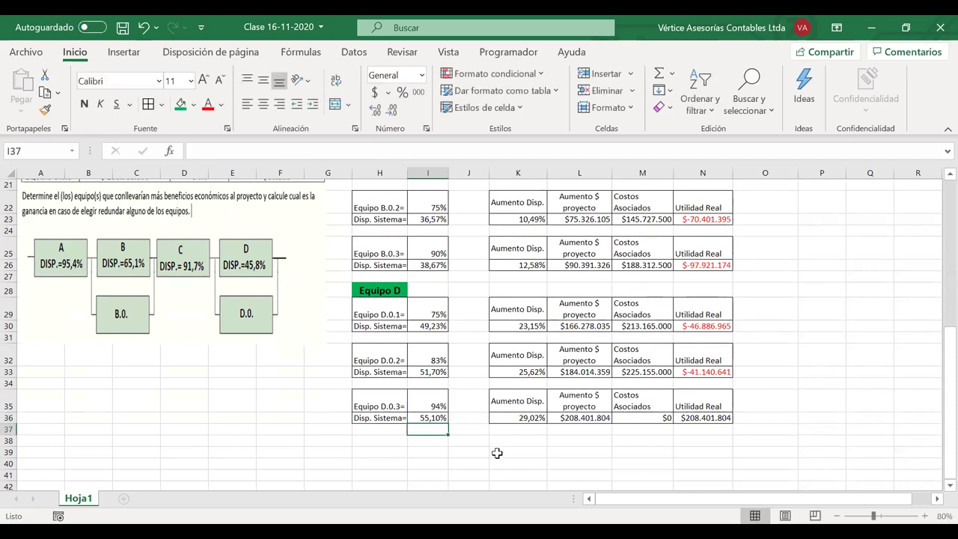
{"action": "left_click", "coordinate": [509, 417]}
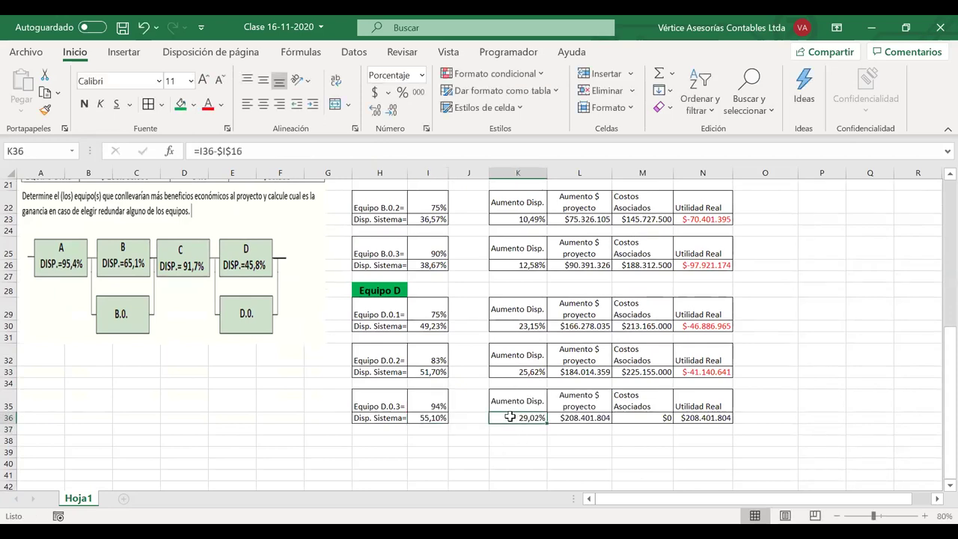
{"action": "double_click", "coordinate": [510, 417]}
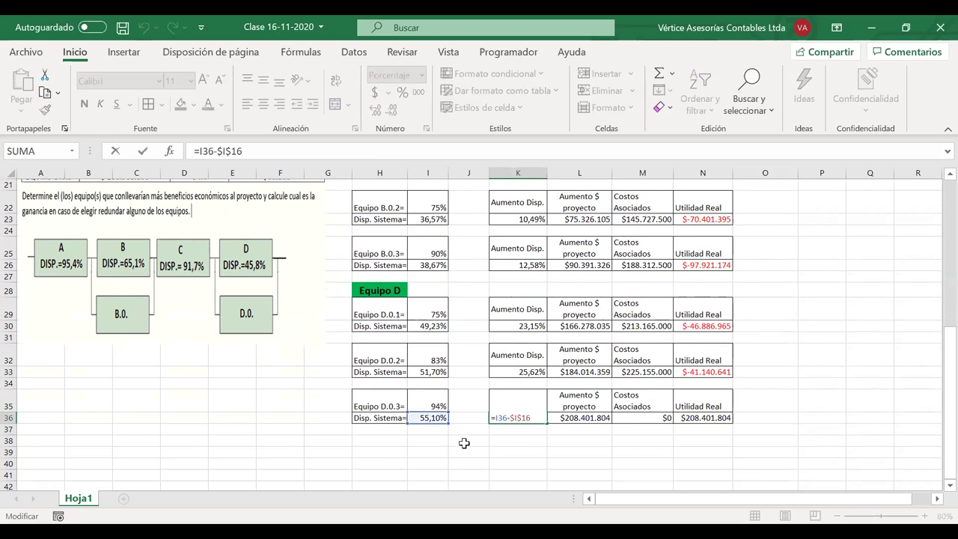
{"action": "key", "text": "Return"}
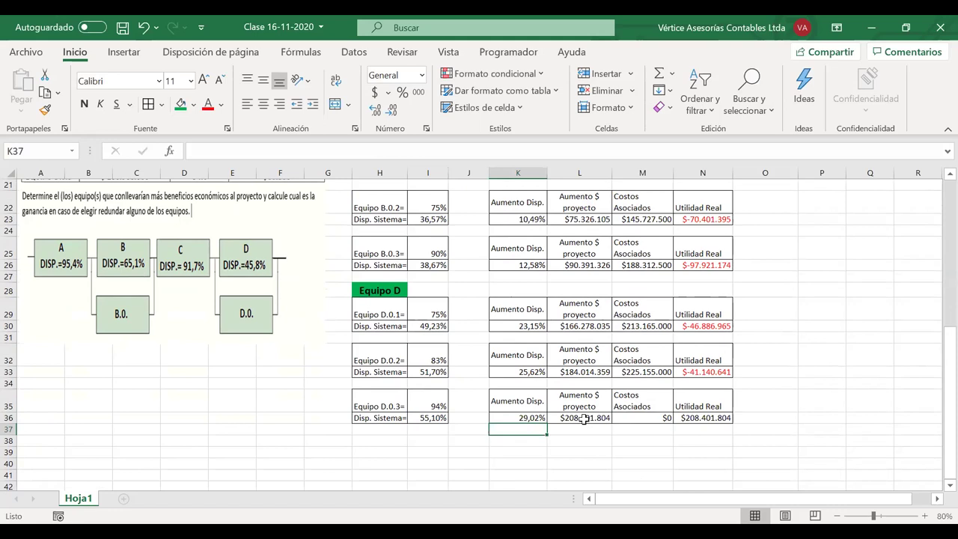
{"action": "left_click", "coordinate": [583, 418]}
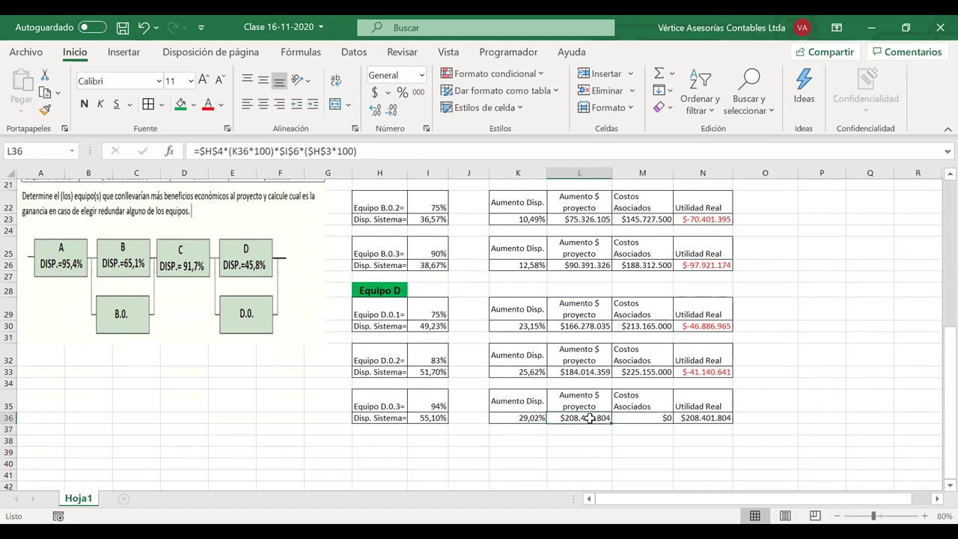
Step: Repoint Equipo D.0.3's associated cost formula in M36 to the investment in M10 and daily cost in O10, and check the real profit formula in N36
{"action": "double_click", "coordinate": [655, 416]}
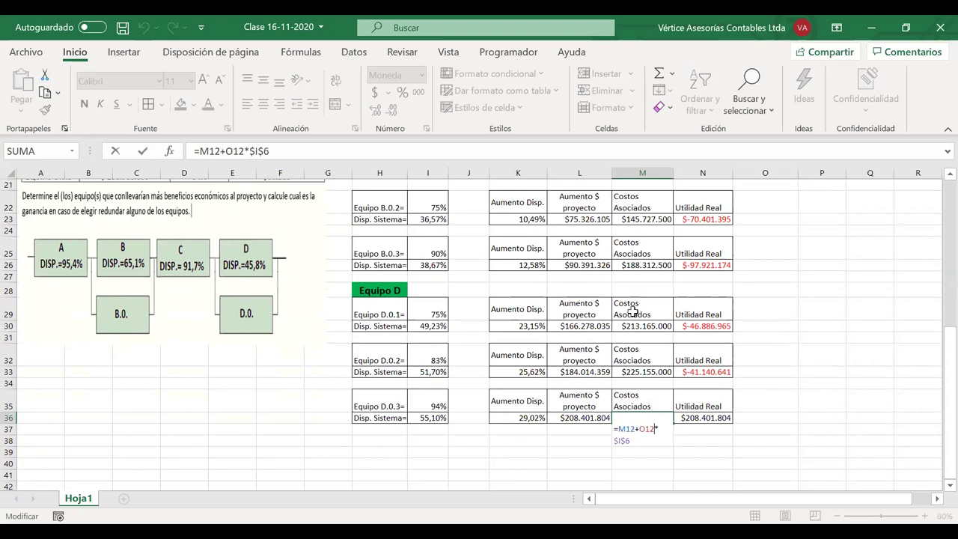
{"action": "scroll", "coordinate": [635, 307], "scroll_direction": "up", "scroll_amount": 7}
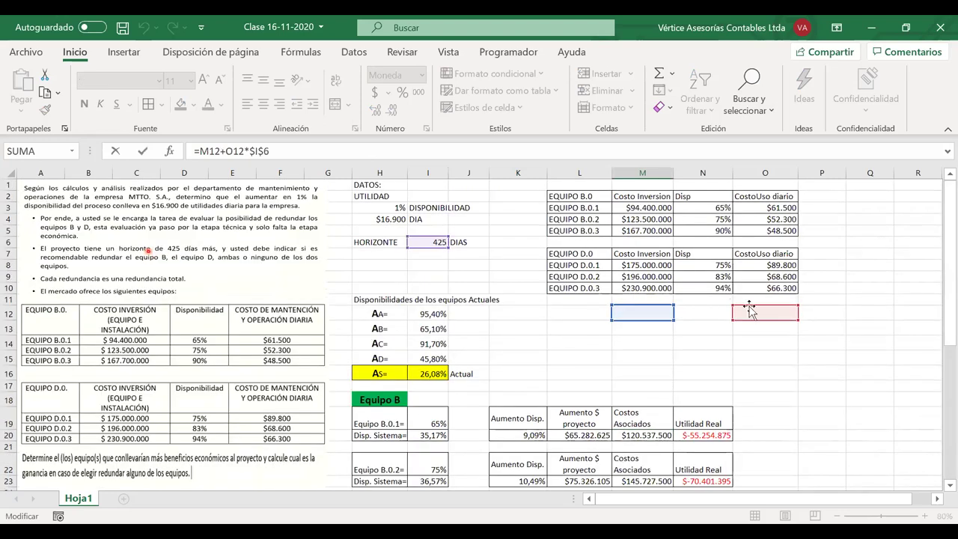
{"action": "key", "text": "BackSpace"}
{"action": "type", "text": "0"}
{"action": "key", "text": "BackSpace"}
{"action": "type", "text": "1"}
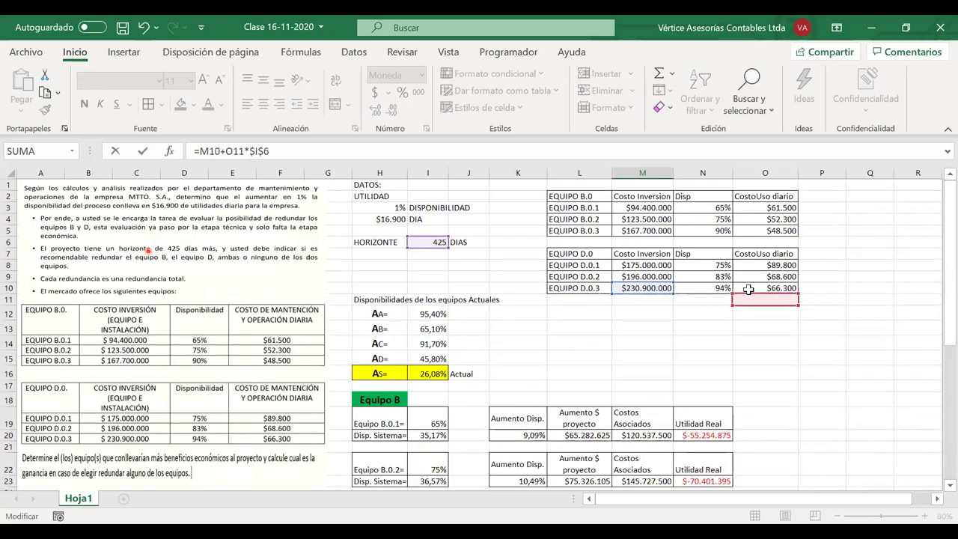
{"action": "key", "text": "Return"}
{"action": "left_click", "coordinate": [711, 466]}
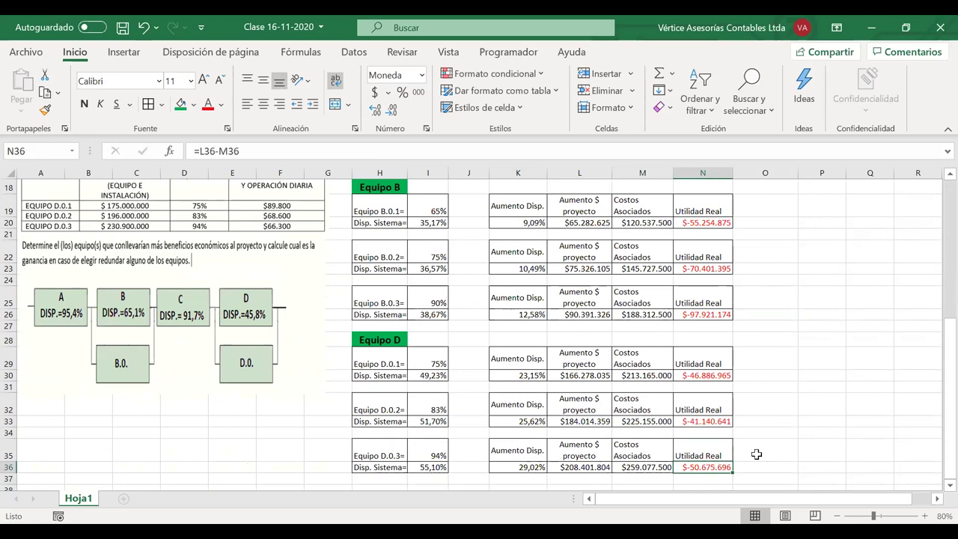
{"action": "scroll", "coordinate": [756, 455], "scroll_direction": "down", "scroll_amount": 1}
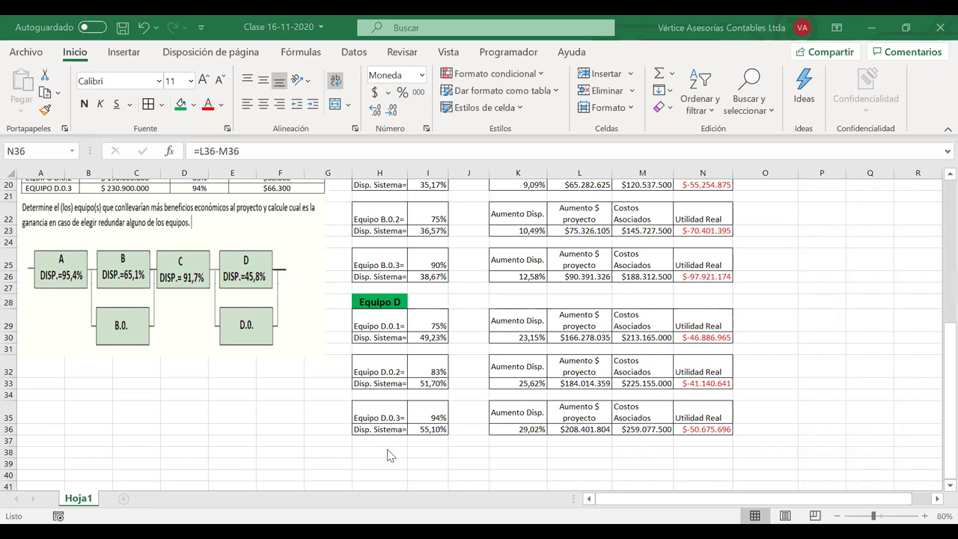
Step: Copy the green "Equipo D" heading from H28 and paste it into H38 below the Equipo D.0.3 block
{"action": "left_click", "coordinate": [427, 463]}
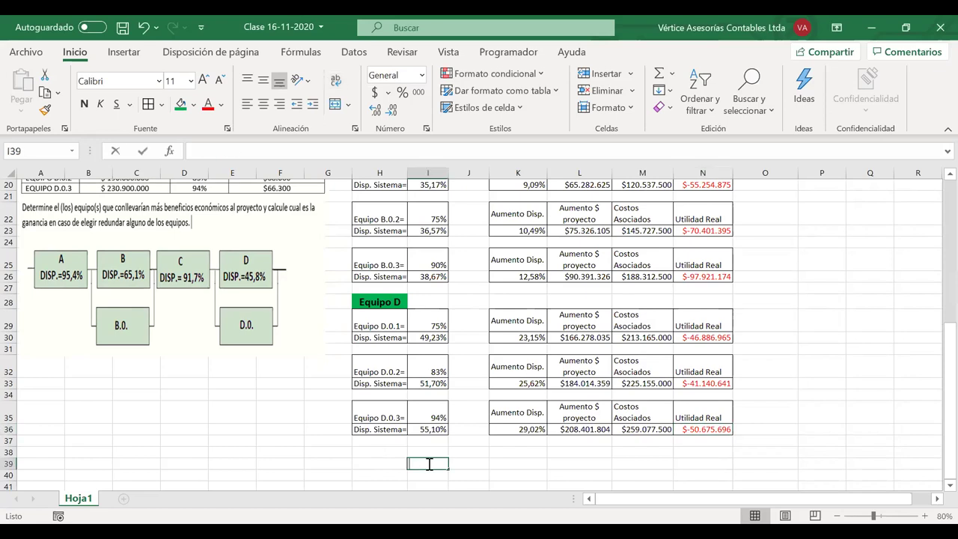
{"action": "left_click", "coordinate": [387, 454]}
{"action": "left_click", "coordinate": [369, 310]}
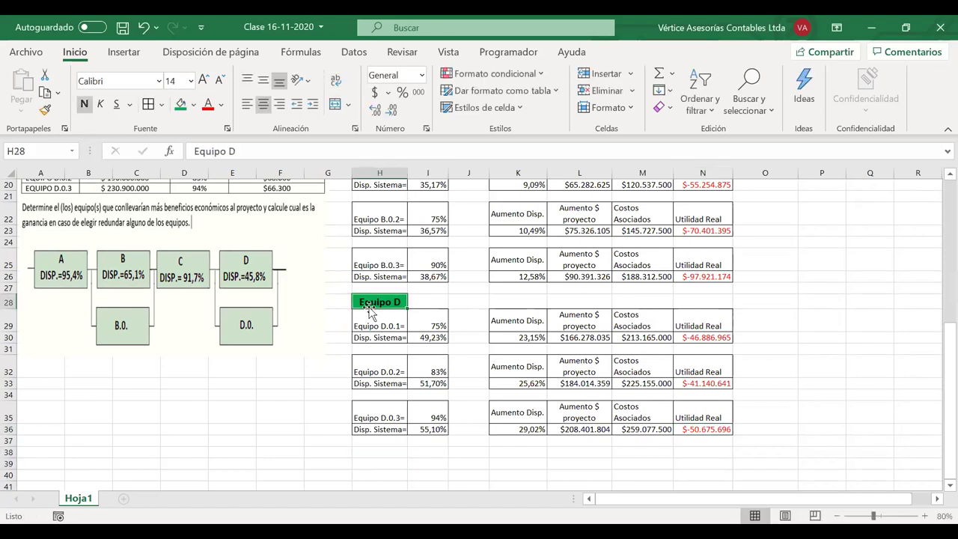
{"action": "key", "text": "ctrl+c"}
{"action": "left_click", "coordinate": [377, 454]}
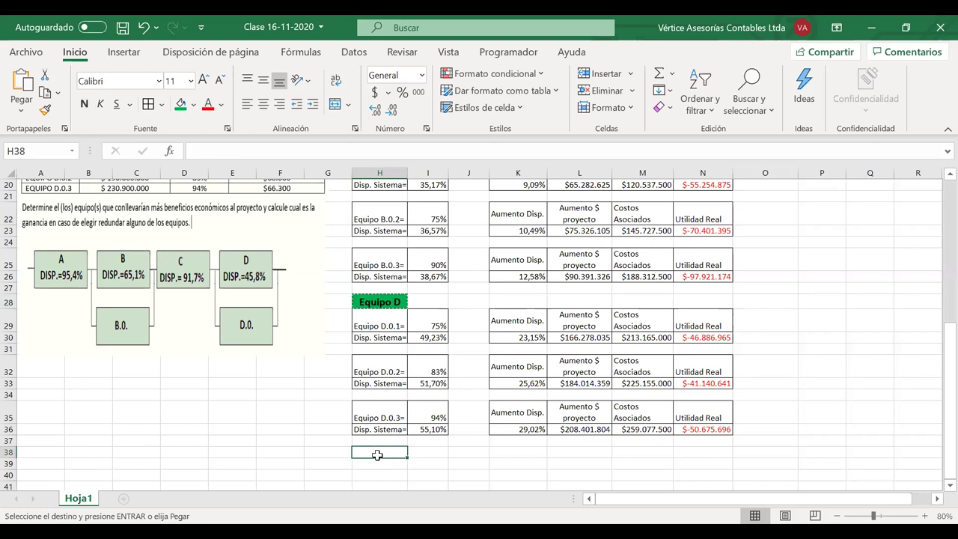
{"action": "key", "text": "ctrl+v"}
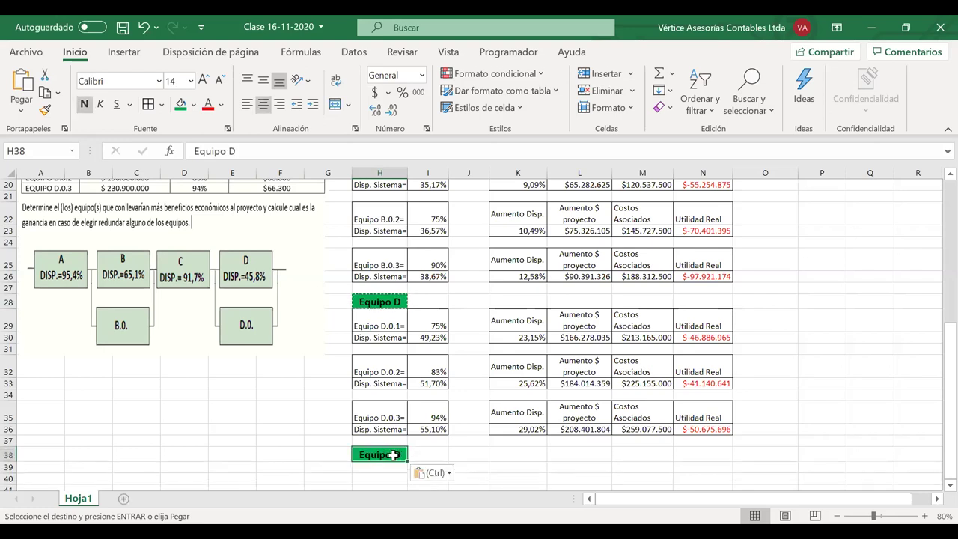
Step: Change the copied heading in H38 to "Equipo B - D" and fit the width of column H to its contents
{"action": "double_click", "coordinate": [393, 454]}
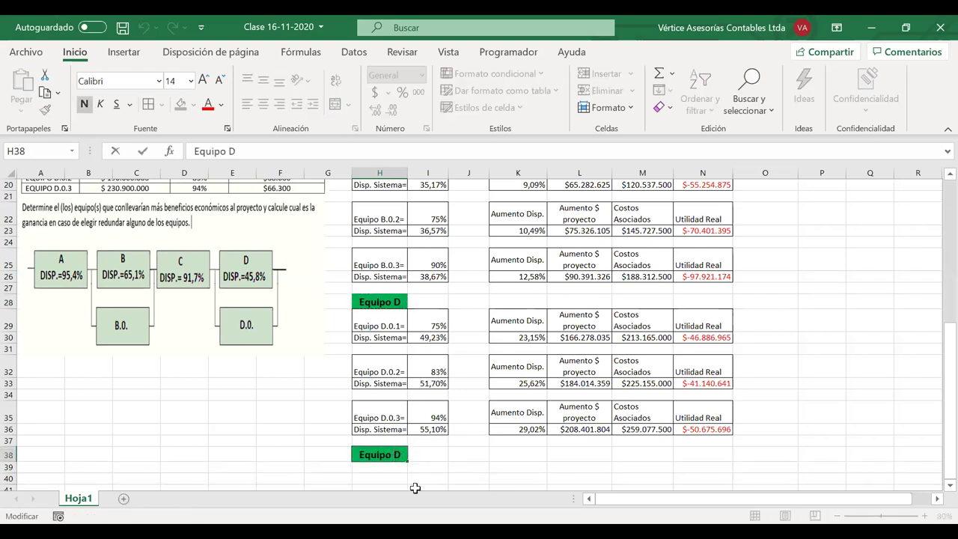
{"action": "type", "text": "B -"}
{"action": "key", "text": "Return"}
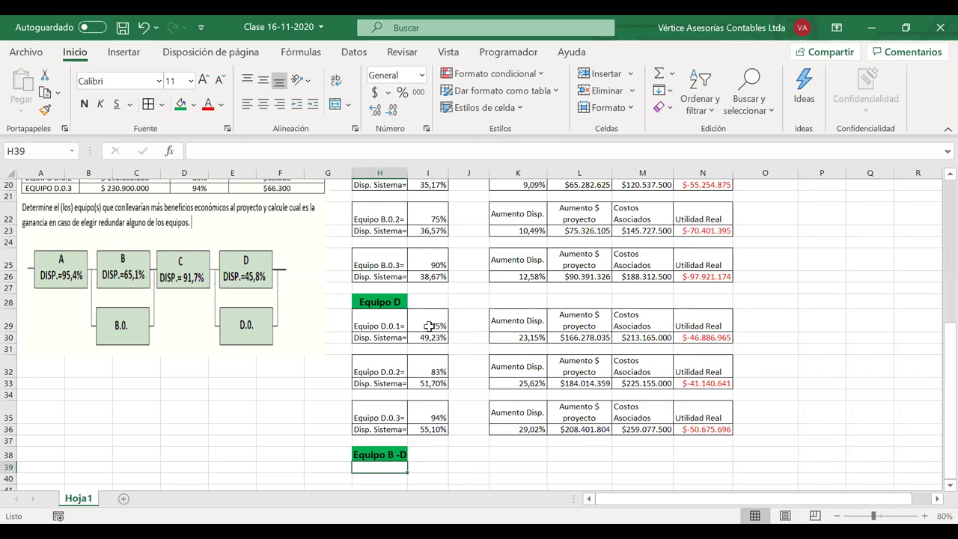
{"action": "double_click", "coordinate": [408, 173]}
{"action": "left_click", "coordinate": [383, 454]}
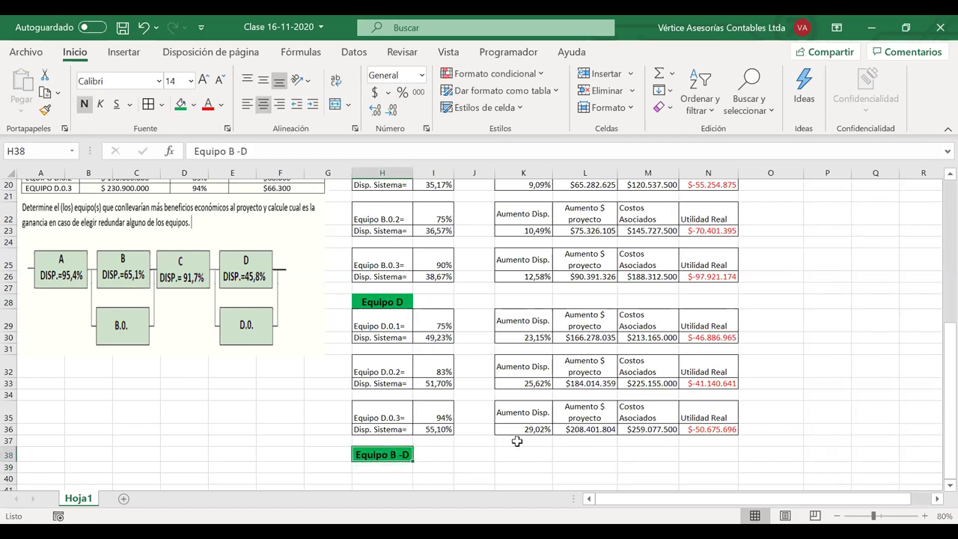
{"action": "left_click", "coordinate": [241, 152]}
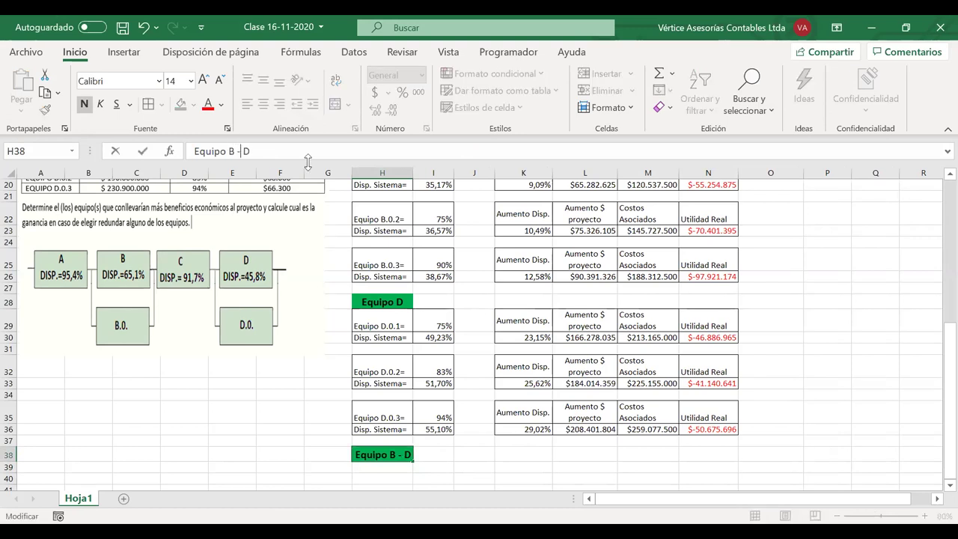
{"action": "key", "text": "Return"}
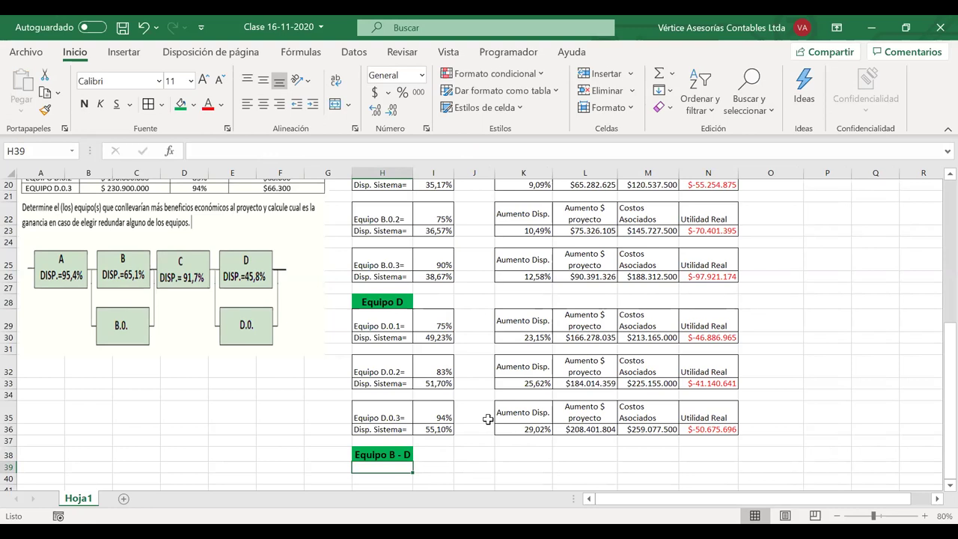
Step: Copy the Equipo B.0.1 label and availability cells H19:I19 and paste them under the combined heading, starting at H39
{"action": "scroll", "coordinate": [487, 419], "scroll_direction": "up", "scroll_amount": 1}
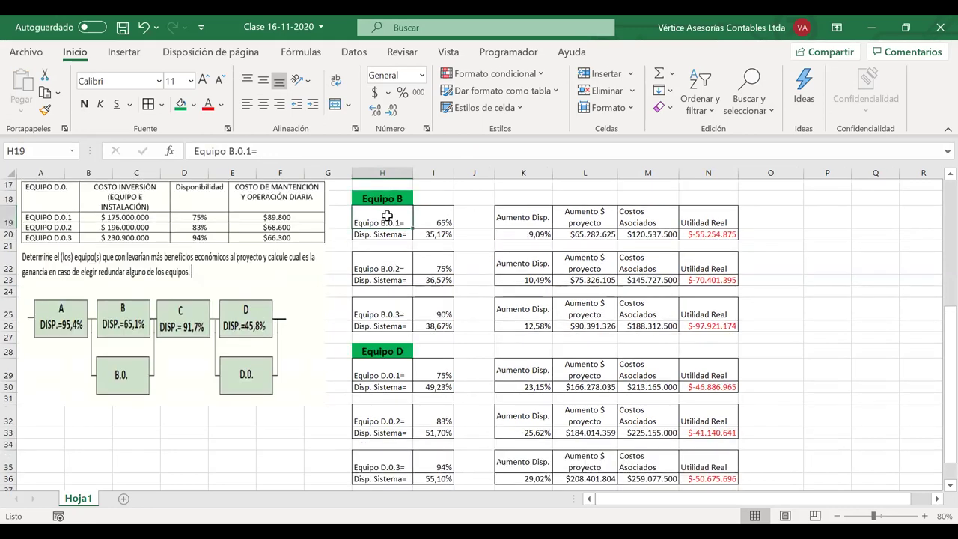
{"action": "key", "text": "ctrl+c"}
{"action": "scroll", "coordinate": [380, 288], "scroll_direction": "down", "scroll_amount": 2}
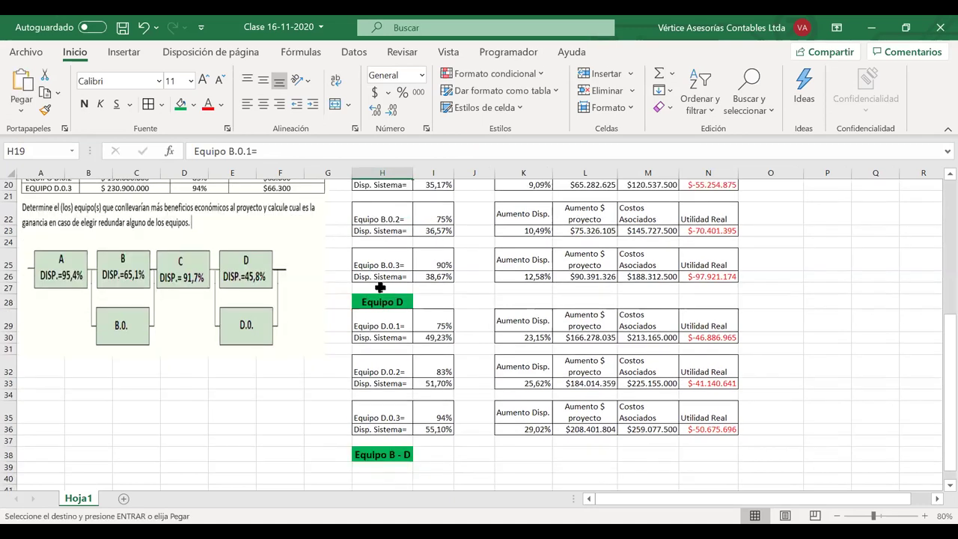
{"action": "scroll", "coordinate": [374, 442], "scroll_direction": "up", "scroll_amount": 3}
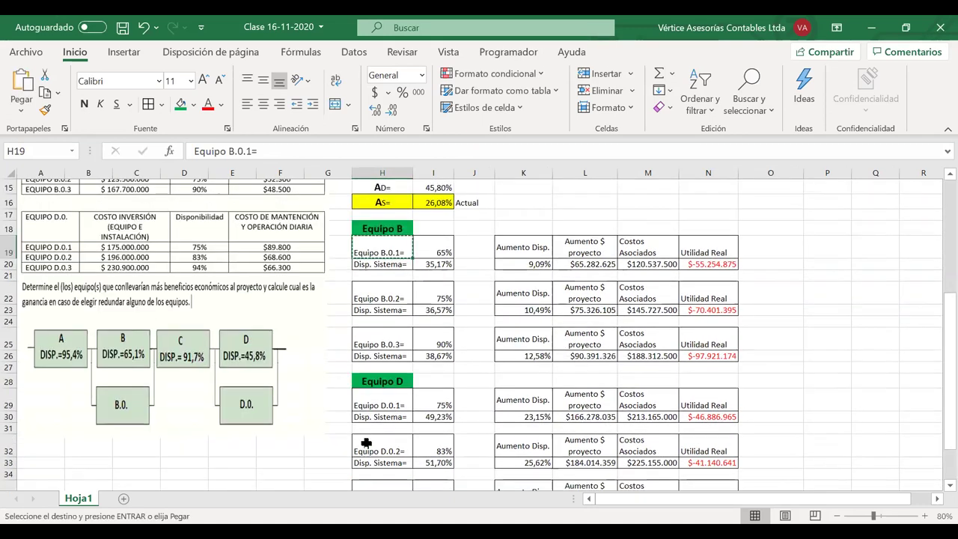
{"action": "left_click_drag", "start_coordinate": [442, 264], "coordinate": [400, 264]}
{"action": "key", "text": "ctrl+c"}
{"action": "scroll", "coordinate": [400, 263], "scroll_direction": "down", "scroll_amount": 3}
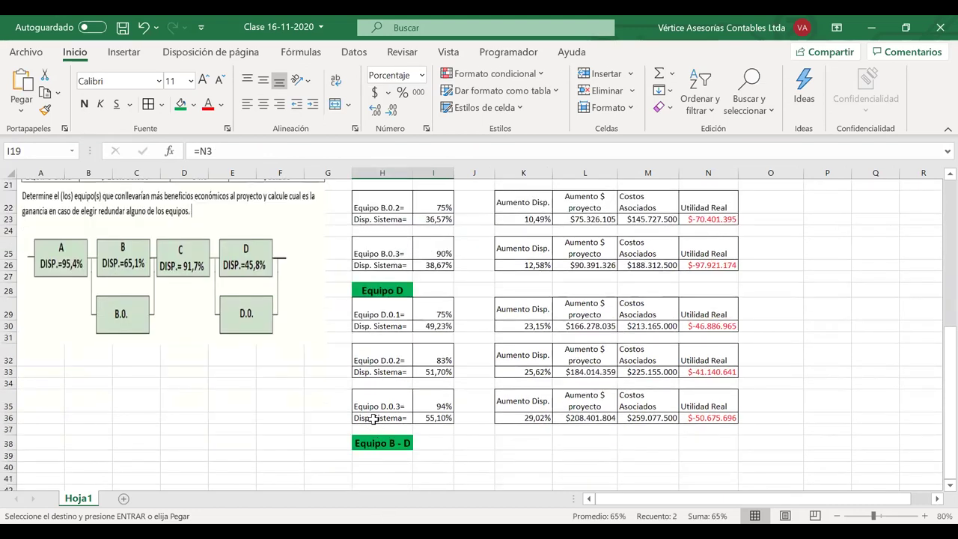
{"action": "left_click", "coordinate": [372, 454]}
{"action": "key", "text": "ctrl+v"}
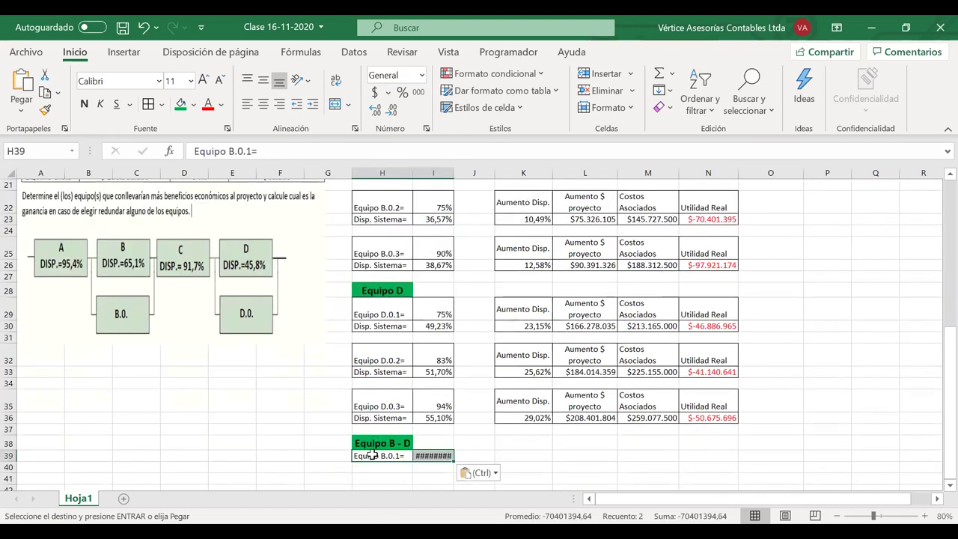
Step: Link I39 to Equipo B.0.1's availability in I19
{"action": "left_click", "coordinate": [441, 454]}
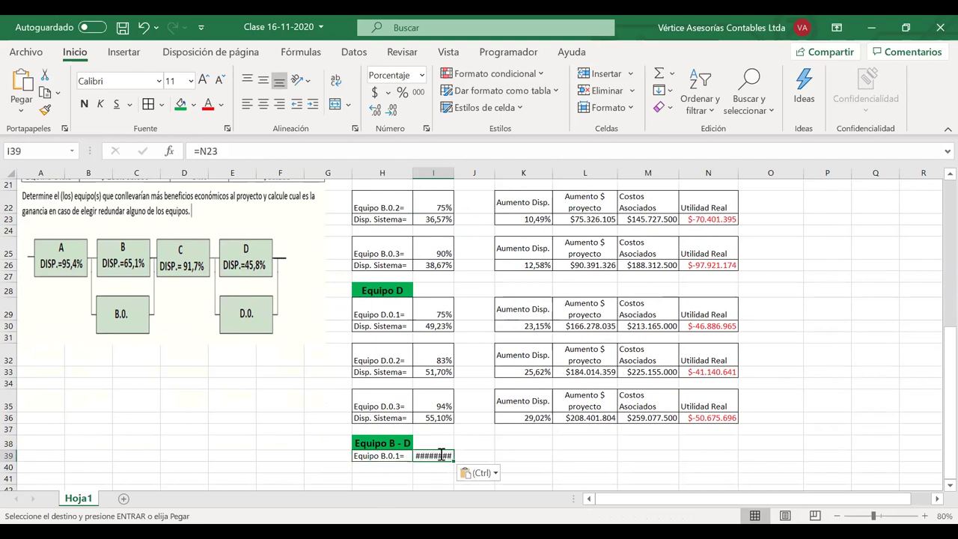
{"action": "double_click", "coordinate": [440, 454]}
{"action": "scroll", "coordinate": [672, 277], "scroll_direction": "up", "scroll_amount": 2}
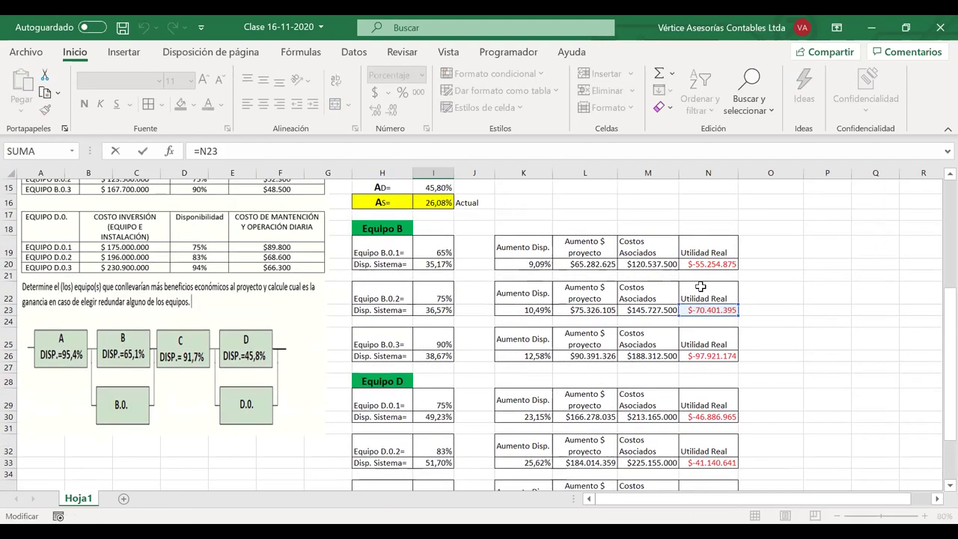
{"action": "left_click", "coordinate": [524, 253]}
{"action": "left_click", "coordinate": [433, 242]}
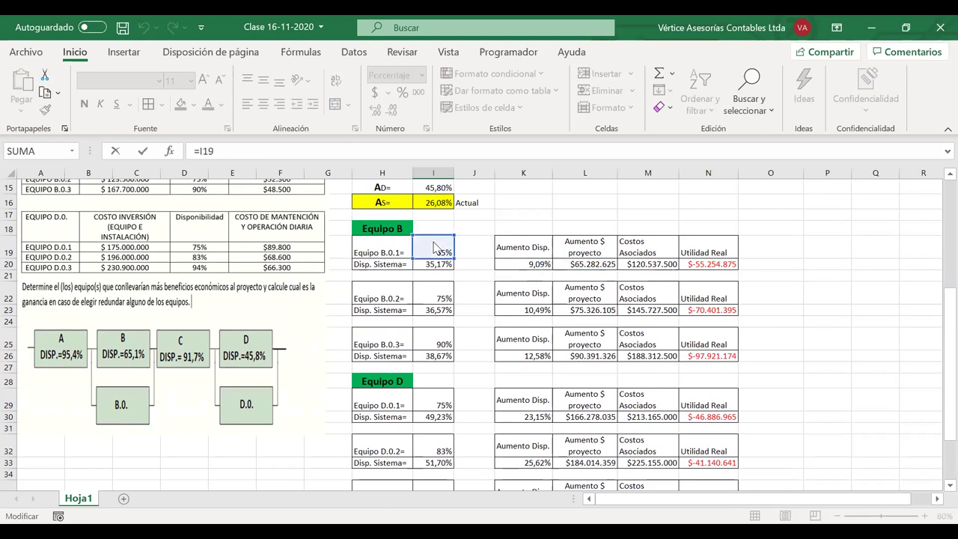
{"action": "key", "text": "Return"}
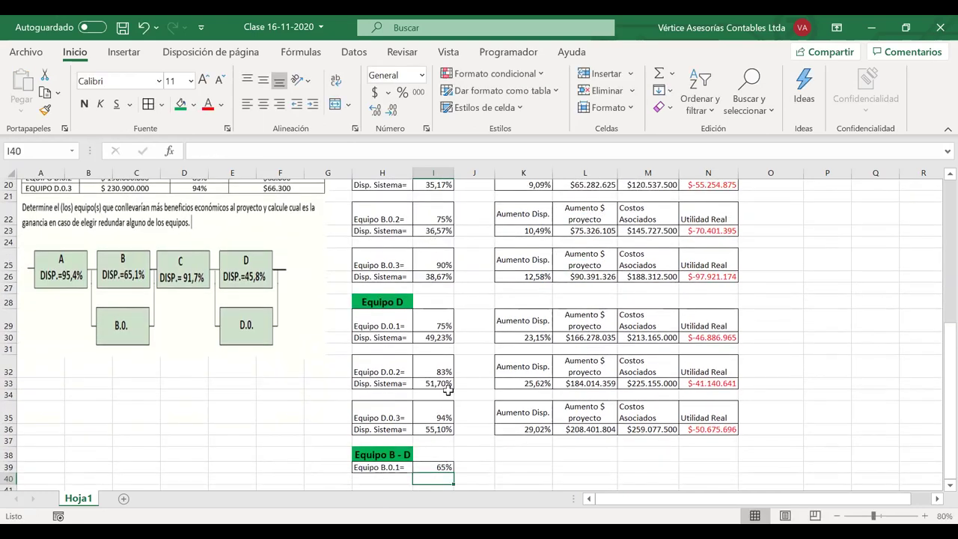
{"action": "scroll", "coordinate": [448, 406], "scroll_direction": "up", "scroll_amount": 1}
{"action": "scroll", "coordinate": [448, 406], "scroll_direction": "up", "scroll_amount": 2}
{"action": "scroll", "coordinate": [447, 406], "scroll_direction": "down", "scroll_amount": 5}
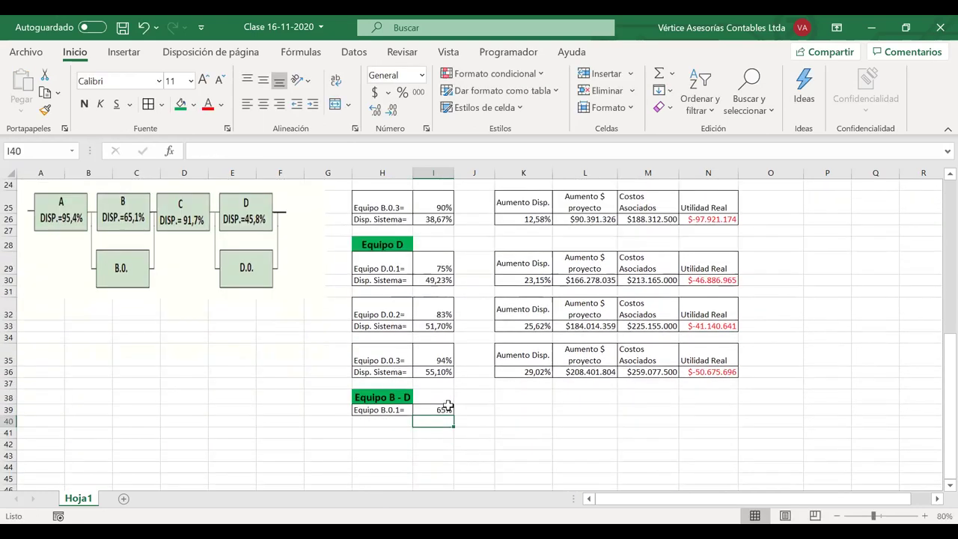
Step: Relink the combined section's Equipo B.0.1 availability in I39 directly to the equipment data table with =N3
{"action": "scroll", "coordinate": [447, 406], "scroll_direction": "up", "scroll_amount": 5}
{"action": "left_click", "coordinate": [426, 290]}
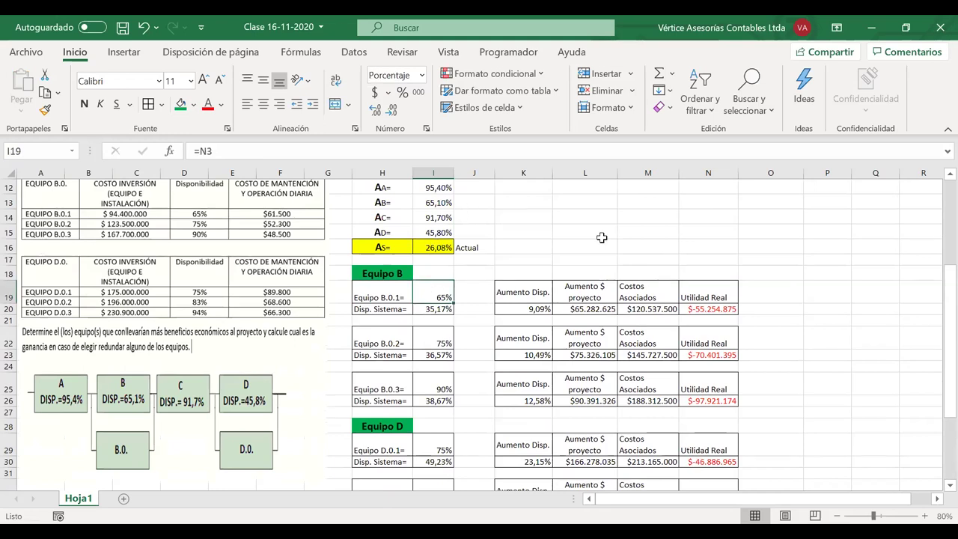
{"action": "scroll", "coordinate": [601, 238], "scroll_direction": "up", "scroll_amount": 4}
{"action": "left_click", "coordinate": [707, 208]}
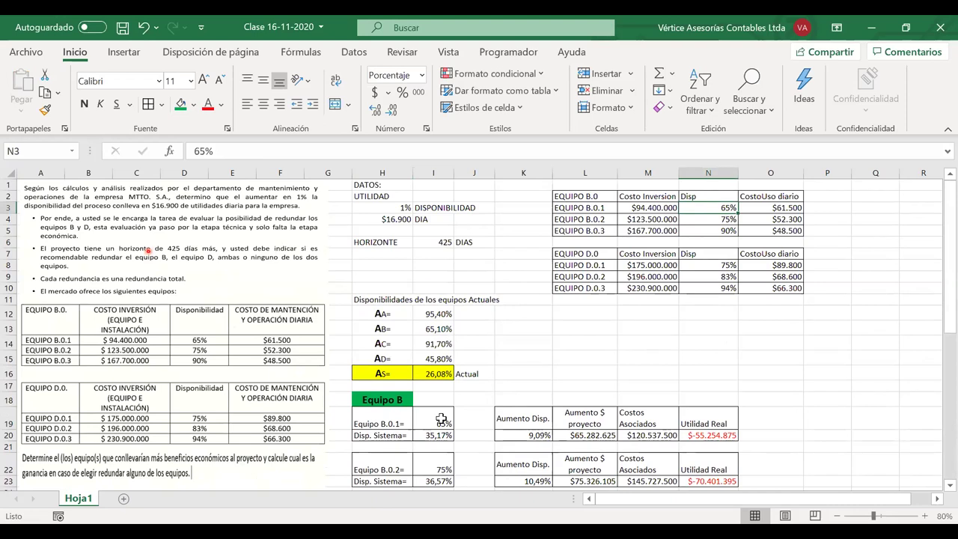
{"action": "scroll", "coordinate": [442, 419], "scroll_direction": "down", "scroll_amount": 5}
{"action": "scroll", "coordinate": [441, 419], "scroll_direction": "down", "scroll_amount": 3}
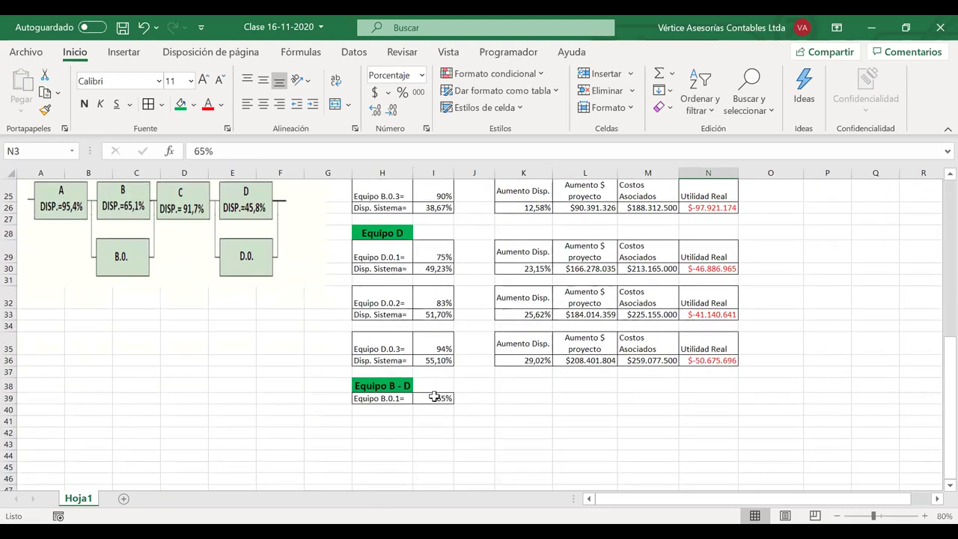
{"action": "left_click", "coordinate": [434, 398]}
{"action": "key", "text": "BackSpace"}
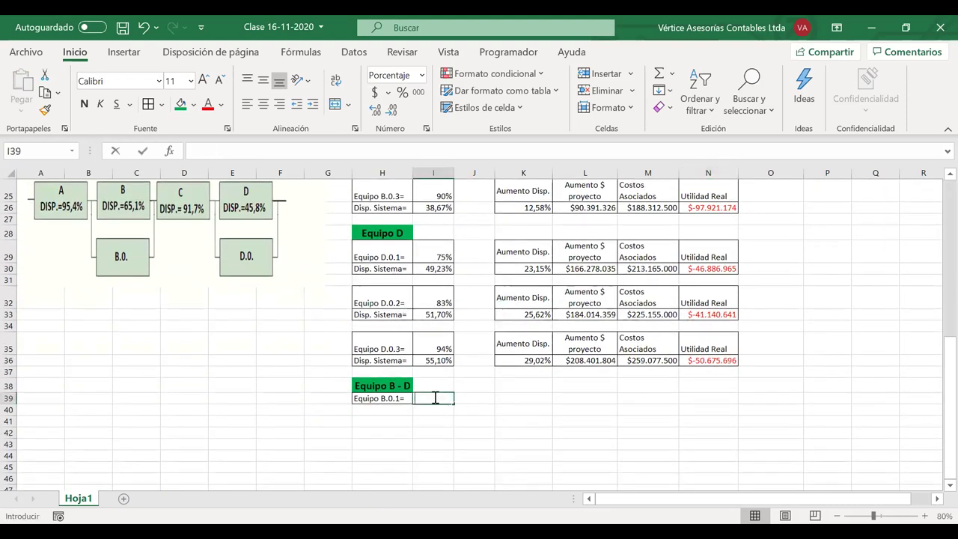
{"action": "type", "text": "="}
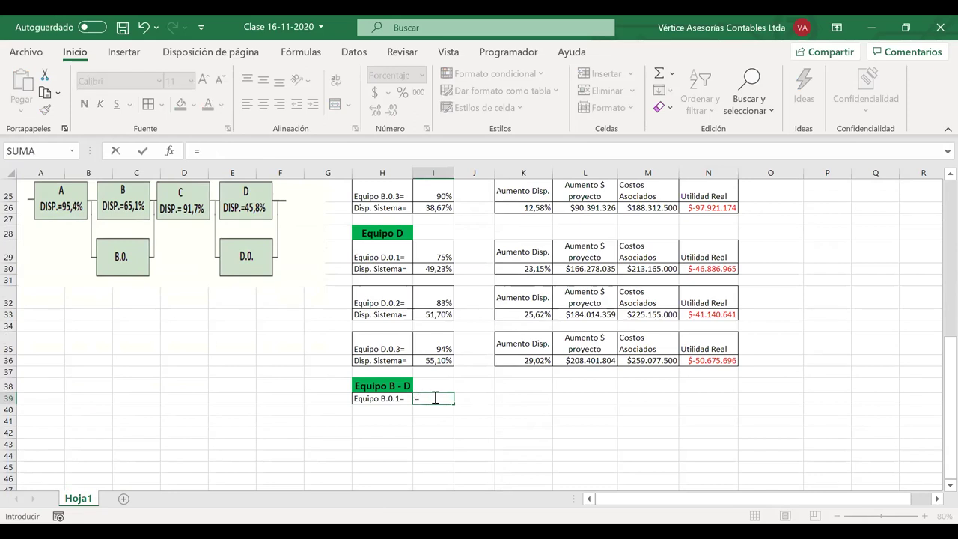
{"action": "scroll", "coordinate": [759, 184], "scroll_direction": "up", "scroll_amount": 8}
{"action": "left_click", "coordinate": [716, 205]}
{"action": "key", "text": "Return"}
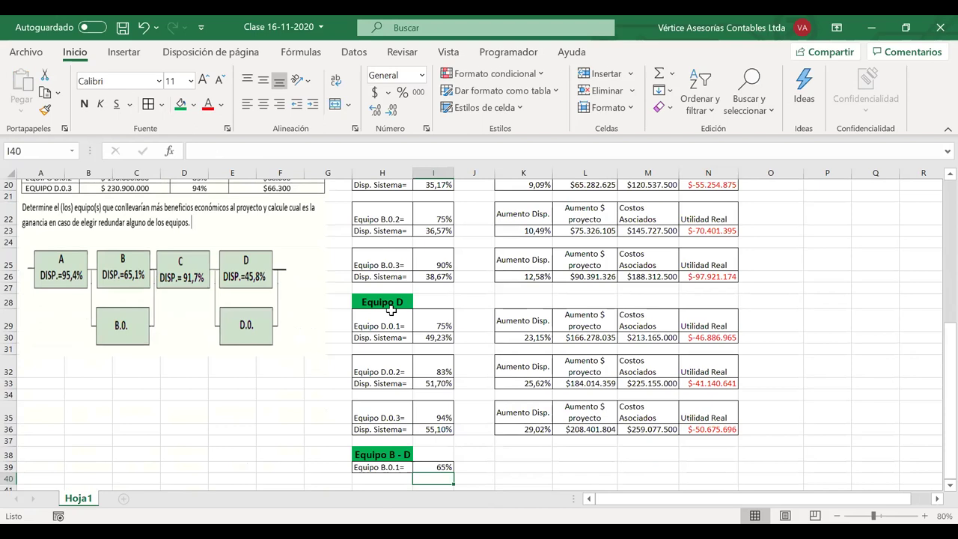
Step: Copy the "Equipo D.0.1=" label from H29 and paste it into H40 under the Equipo B.0.1 row
{"action": "mouse_move", "coordinate": [392, 322]}
{"action": "left_mouse_down"}
{"action": "mouse_move", "coordinate": [433, 323]}
{"action": "mouse_move", "coordinate": [396, 321]}
{"action": "left_mouse_up"}
{"action": "key", "text": "ctrl+c"}
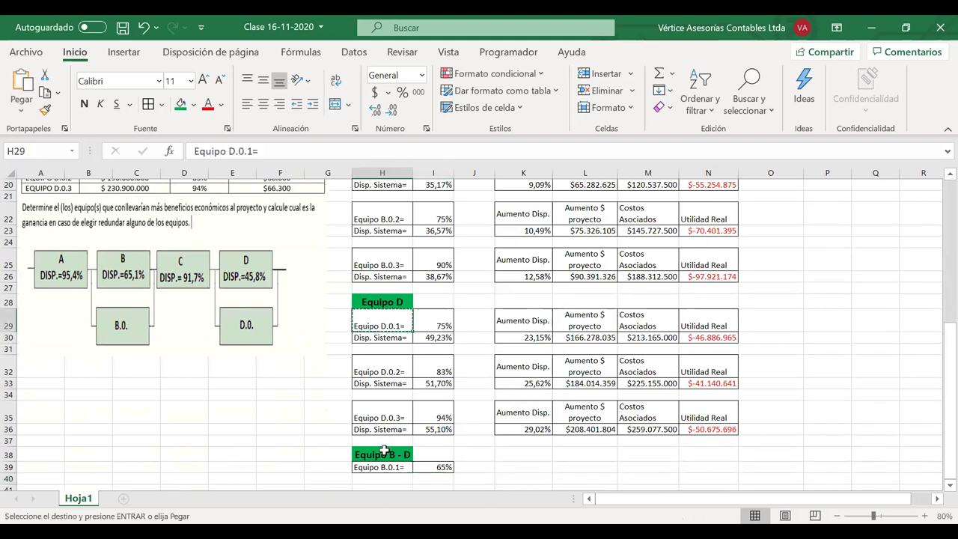
{"action": "left_click", "coordinate": [381, 479]}
{"action": "key", "text": "ctrl+v"}
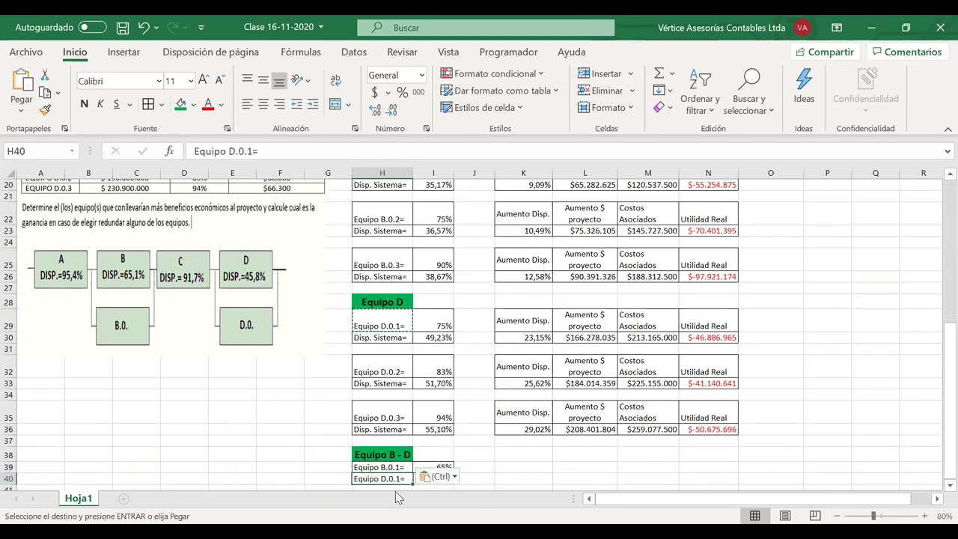
Step: Link I40 to Equipo D.0.1's availability in the equipment data table with =N8
{"action": "key", "text": "Right"}
{"action": "type", "text": "="}
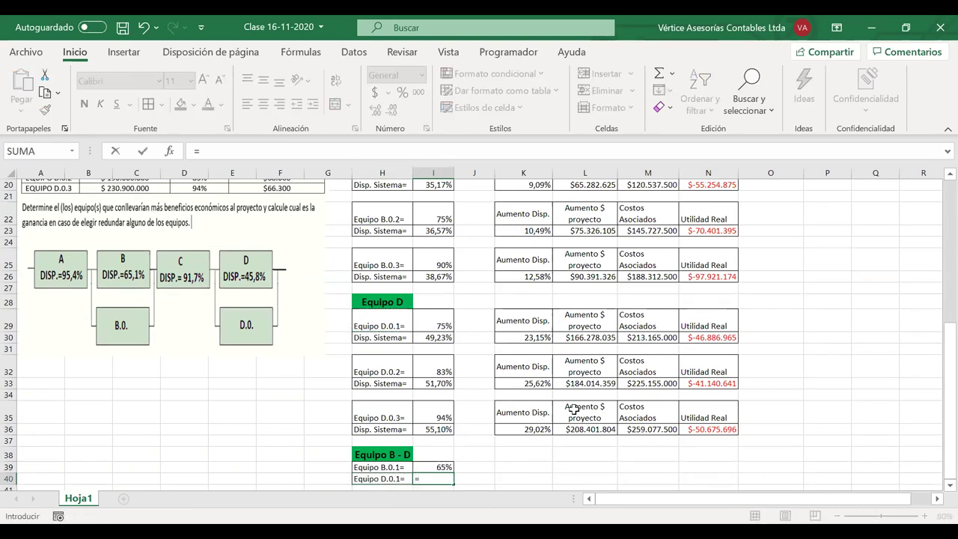
{"action": "scroll", "coordinate": [573, 405], "scroll_direction": "up", "scroll_amount": 6}
{"action": "left_click", "coordinate": [713, 265]}
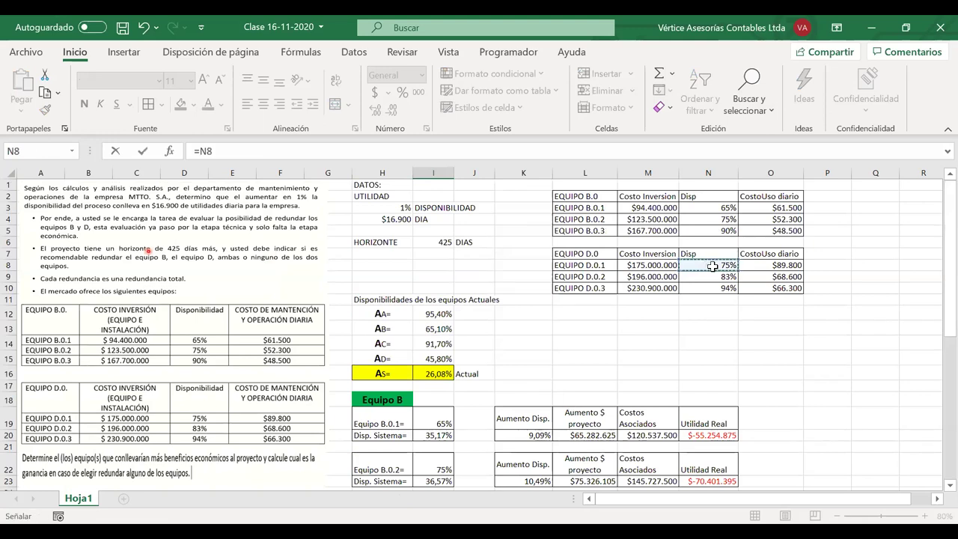
{"action": "key", "text": "Return"}
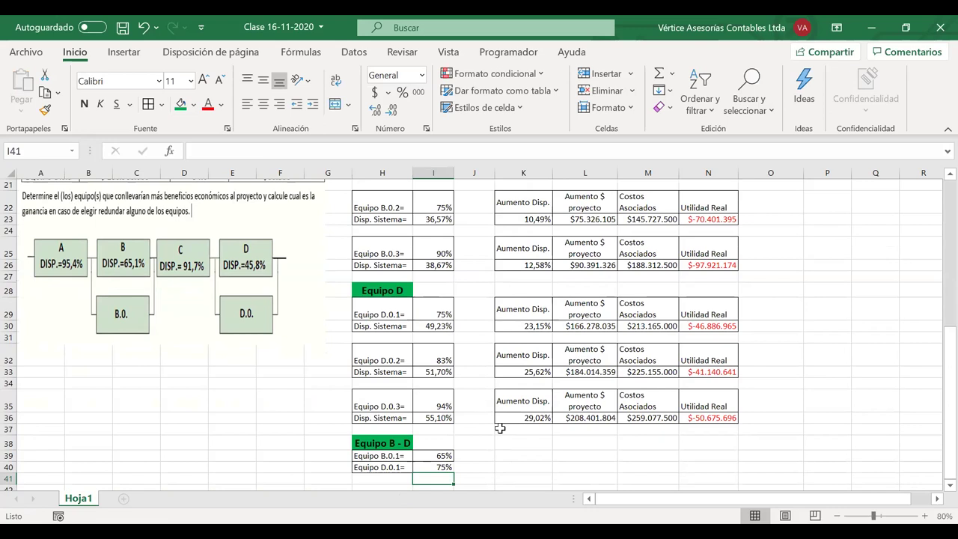
Step: Check the source references of I19 and I39, and add borders to the combined availability cells I39:I40
{"action": "scroll", "coordinate": [455, 322], "scroll_direction": "up", "scroll_amount": 1}
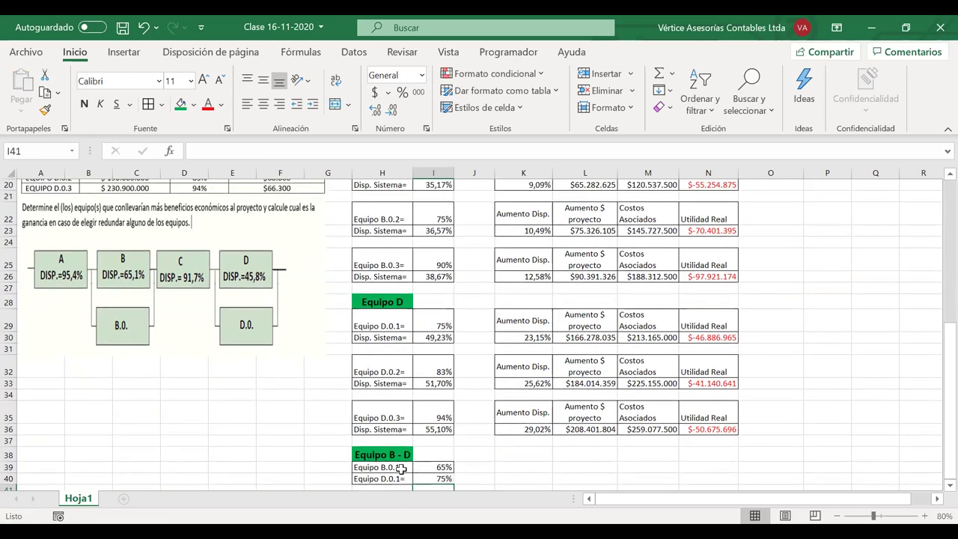
{"action": "scroll", "coordinate": [442, 374], "scroll_direction": "up", "scroll_amount": 2}
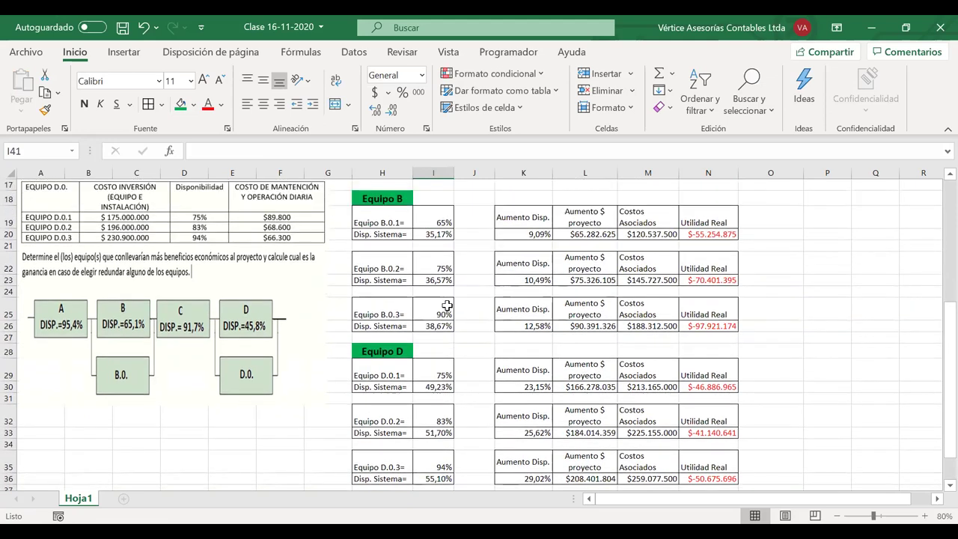
{"action": "left_click", "coordinate": [438, 237]}
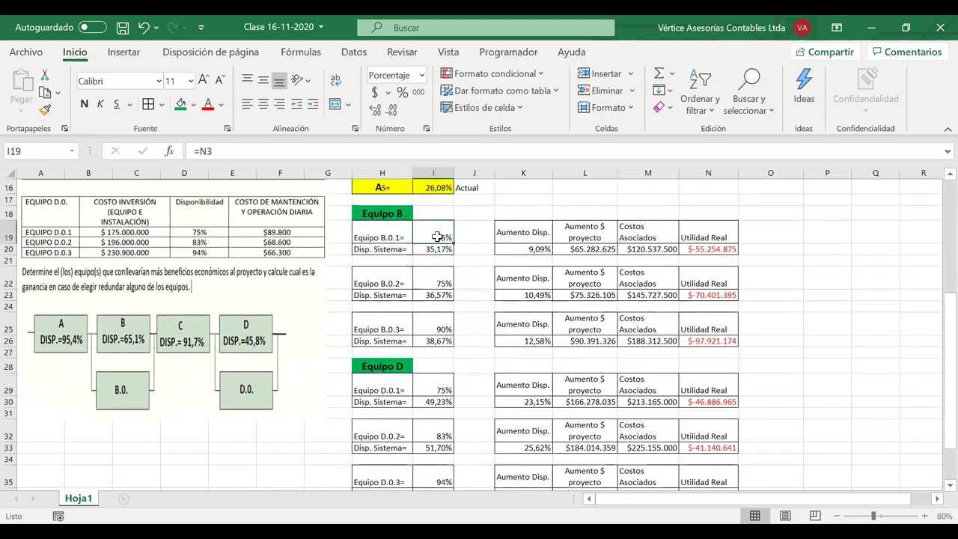
{"action": "scroll", "coordinate": [438, 237], "scroll_direction": "down", "scroll_amount": 7}
{"action": "left_click", "coordinate": [439, 229]}
{"action": "scroll", "coordinate": [438, 235], "scroll_direction": "up", "scroll_amount": 3}
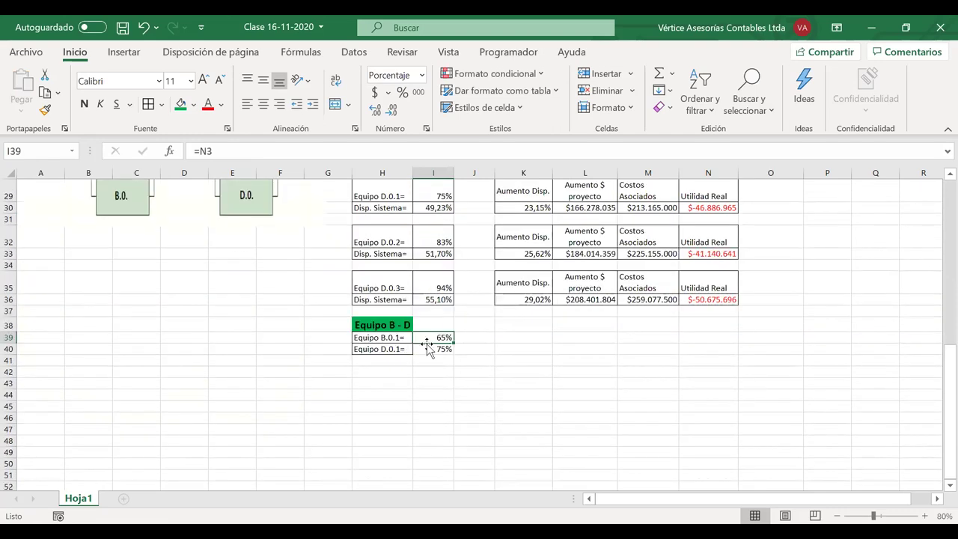
{"action": "scroll", "coordinate": [426, 342], "scroll_direction": "up", "scroll_amount": 1}
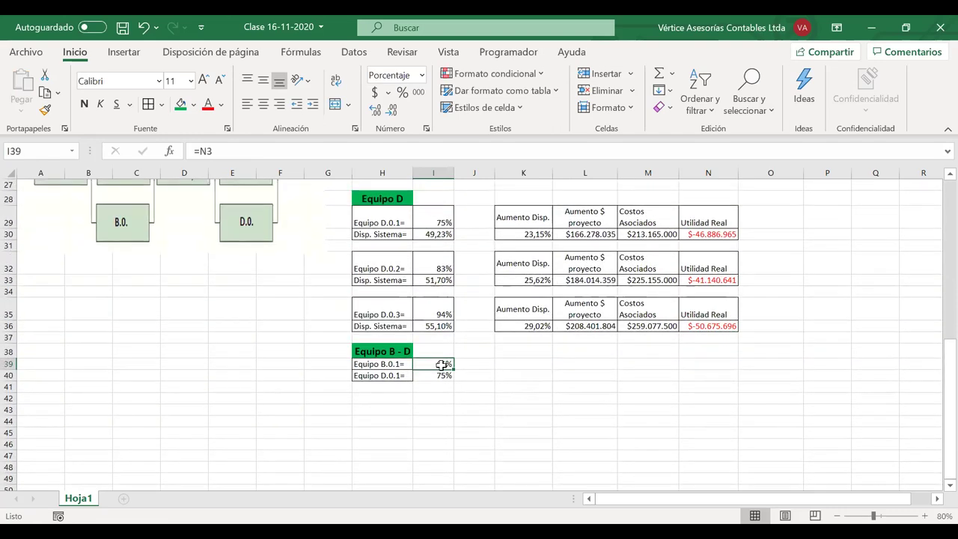
{"action": "left_click_drag", "start_coordinate": [442, 375], "coordinate": [421, 366]}
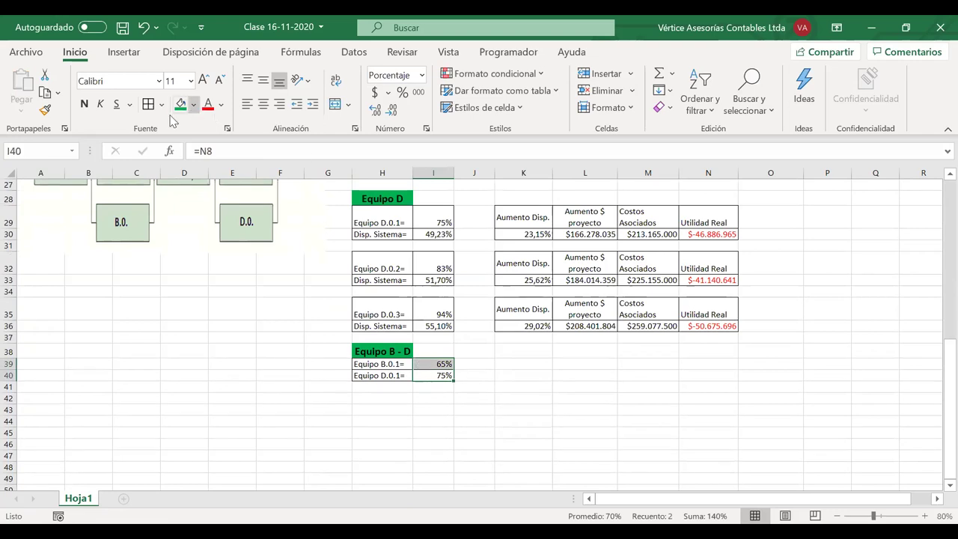
Step: Copy the "Disp. Sistema=" label from H30 and paste it into H41 below the two combined equipment rows
{"action": "scroll", "coordinate": [380, 328], "scroll_direction": "up", "scroll_amount": 2}
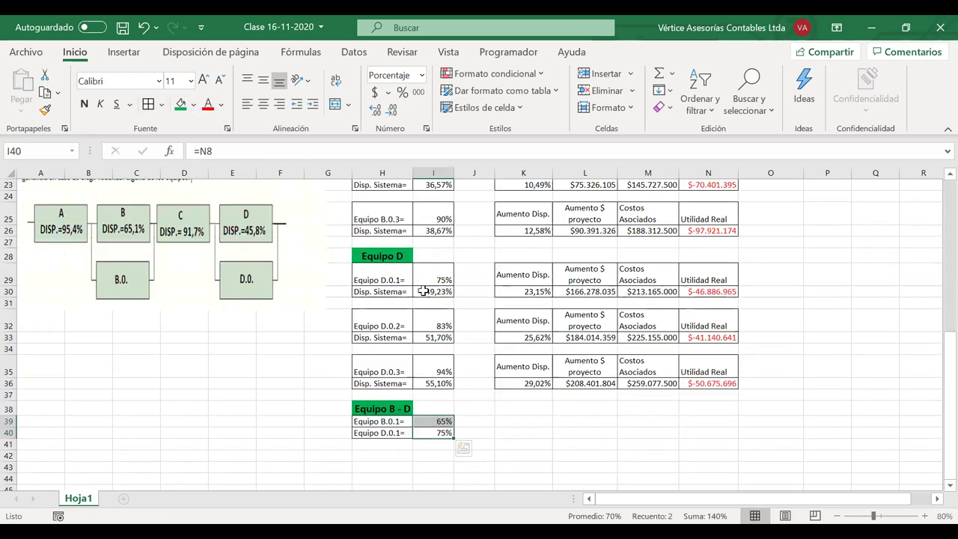
{"action": "mouse_move", "coordinate": [380, 328]}
{"action": "left_mouse_down"}
{"action": "mouse_move", "coordinate": [439, 325]}
{"action": "mouse_move", "coordinate": [396, 327]}
{"action": "left_mouse_up"}
{"action": "key", "text": "ctrl+c"}
{"action": "left_click", "coordinate": [379, 480]}
{"action": "key", "text": "ctrl+v"}
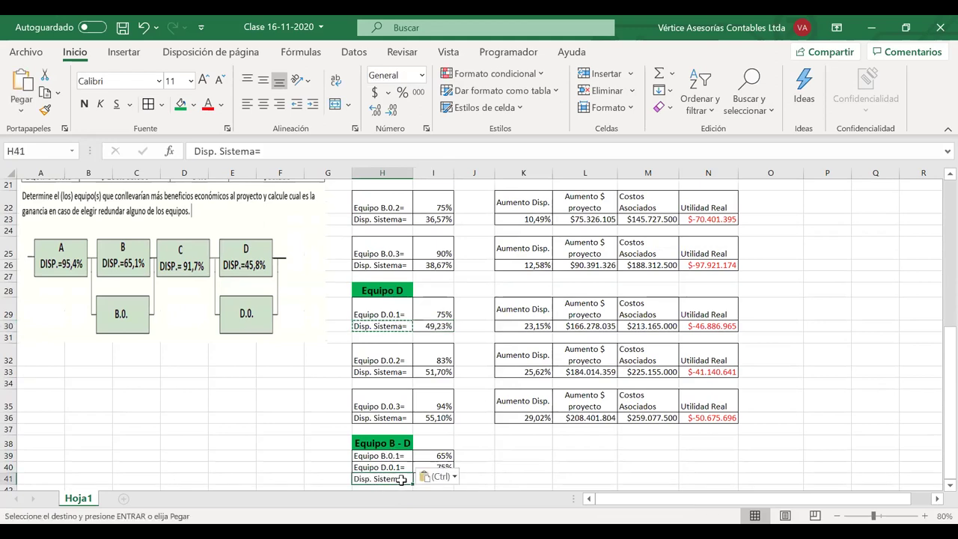
Step: Begin the combined system availability formula in I41 with equipment A and redundant B: =I12*(1-(1-I13)*(1-I39))*
{"action": "key", "text": "Right"}
{"action": "type", "text": "="}
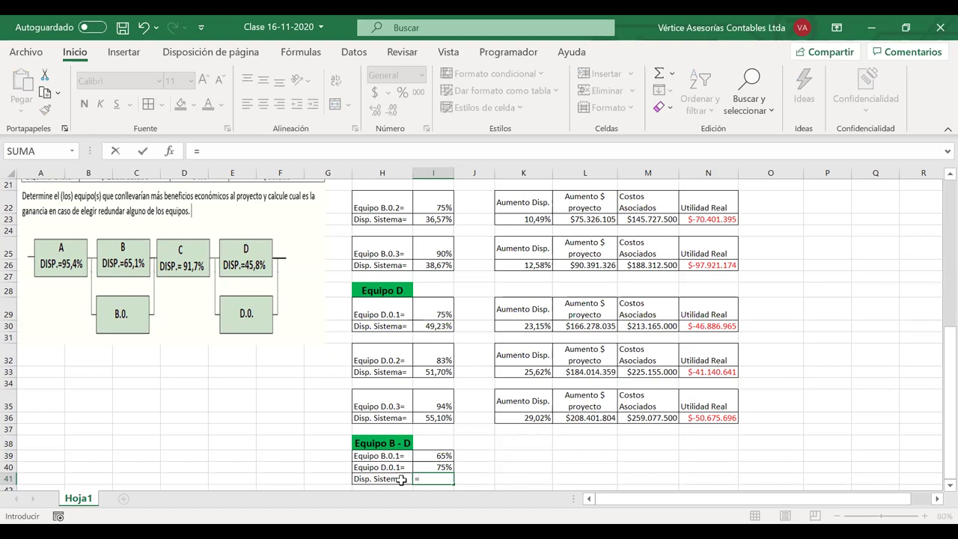
{"action": "scroll", "coordinate": [456, 359], "scroll_direction": "up", "scroll_amount": 3}
{"action": "scroll", "coordinate": [505, 244], "scroll_direction": "up", "scroll_amount": 1}
{"action": "left_click", "coordinate": [438, 199]}
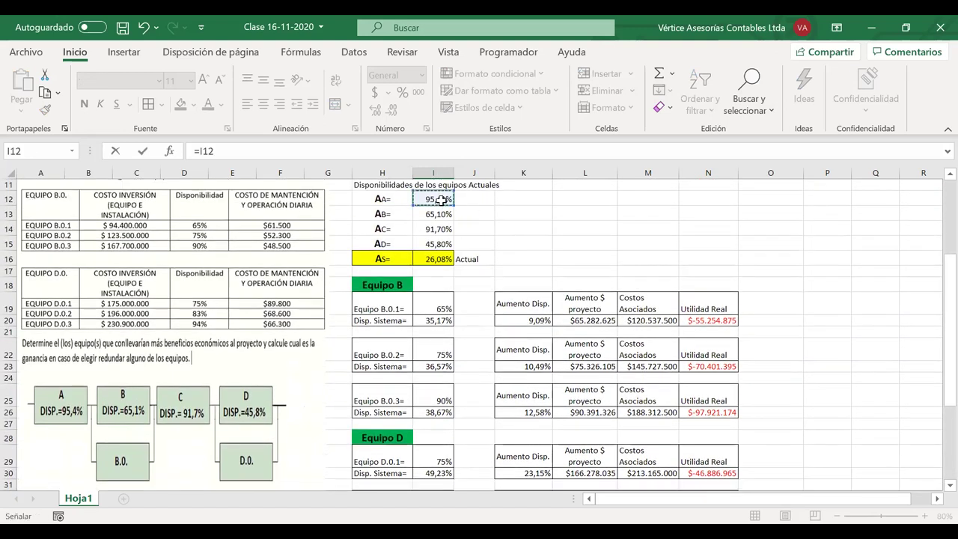
{"action": "type", "text": "*"}
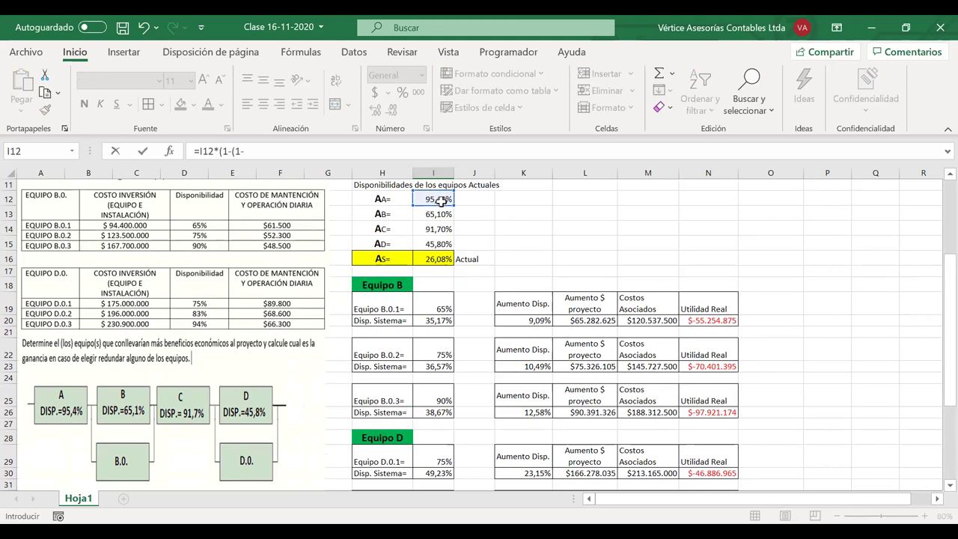
{"action": "left_click", "coordinate": [436, 215]}
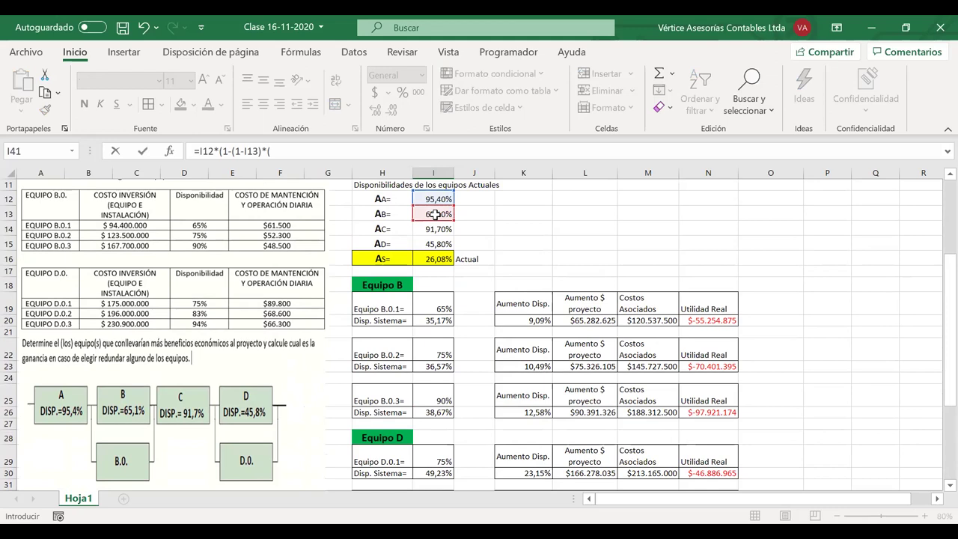
{"action": "type", "text": ")*(1-"}
{"action": "scroll", "coordinate": [435, 322], "scroll_direction": "down", "scroll_amount": 4}
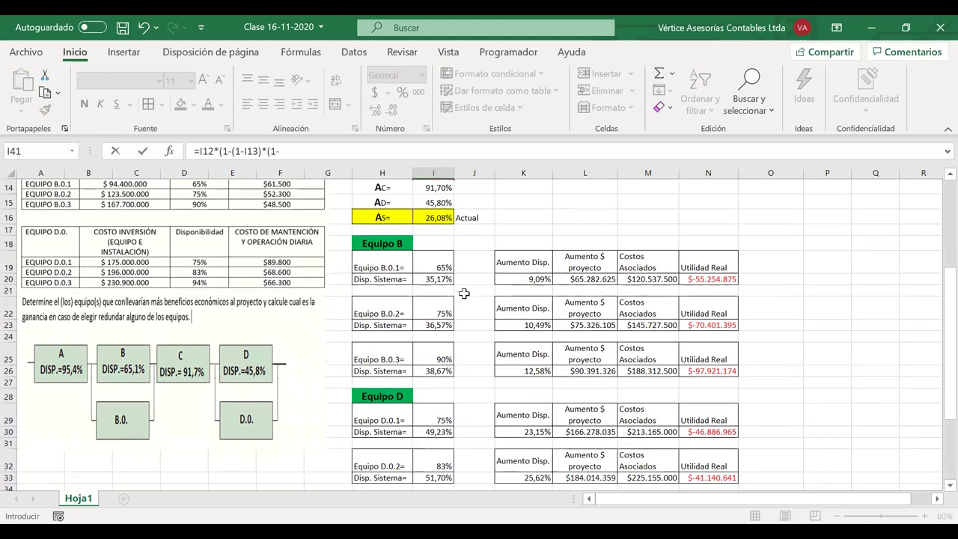
{"action": "left_click", "coordinate": [423, 410]}
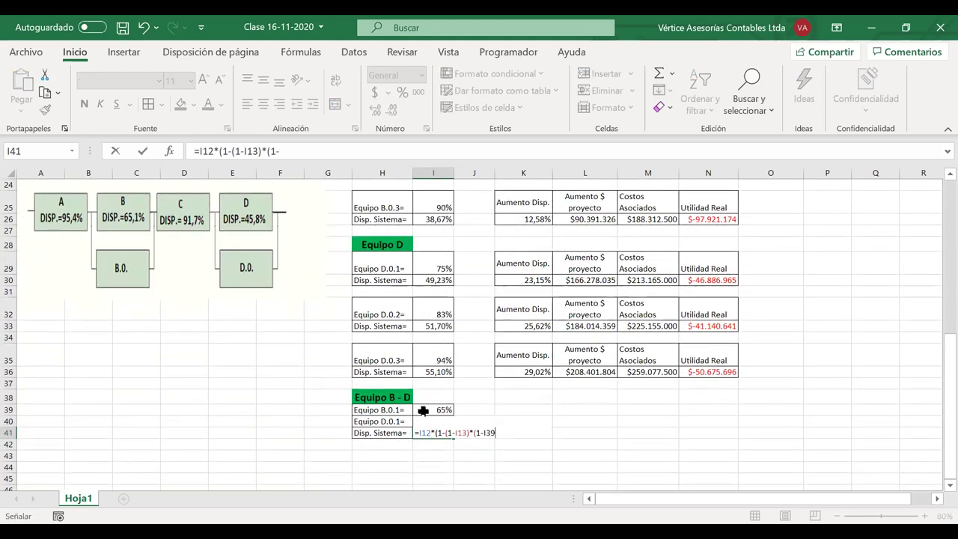
{"action": "type", "text": "))*"}
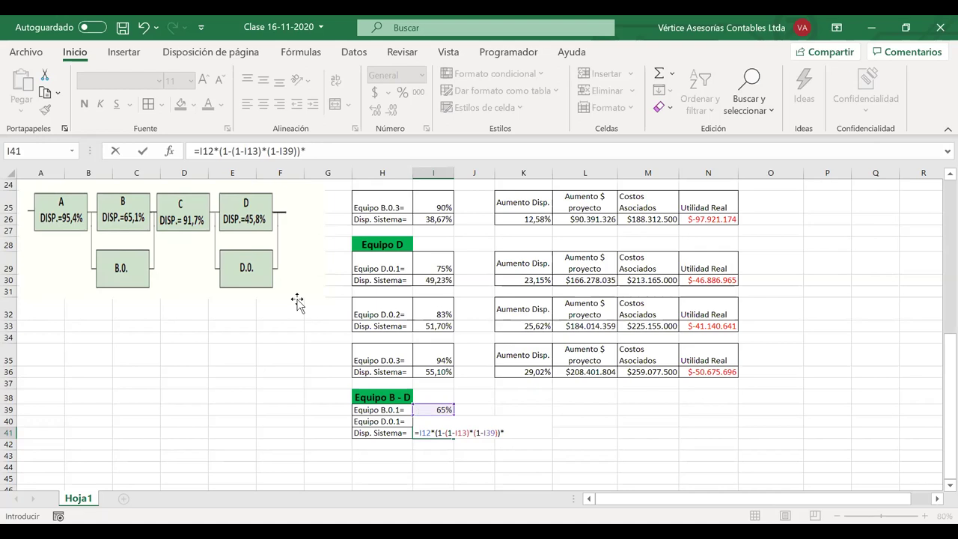
Step: Extend the I41 formula with equipment C and the redundant D term: I14*(1-(1-I15)*(1-I40))
{"action": "scroll", "coordinate": [443, 275], "scroll_direction": "up", "scroll_amount": 5}
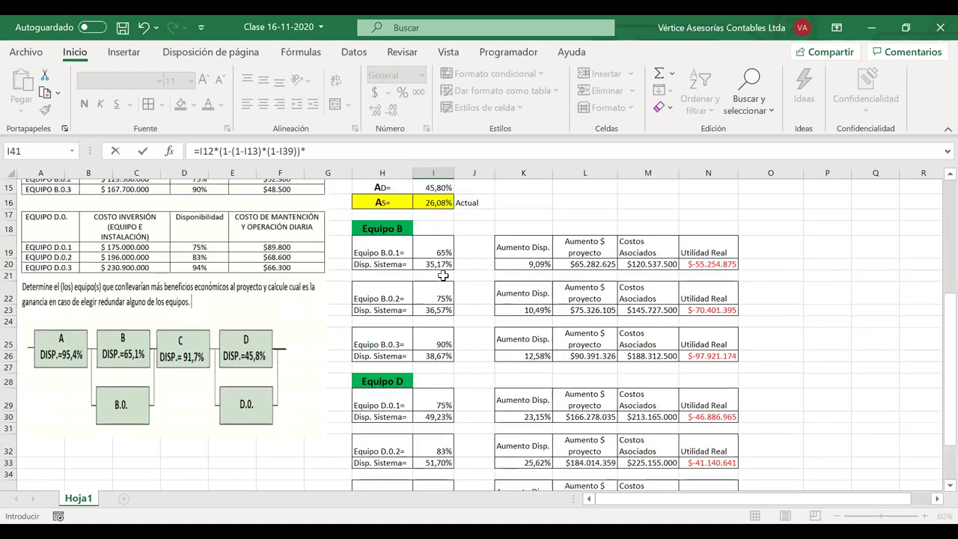
{"action": "type", "text": ")*"}
{"action": "left_click", "coordinate": [426, 252]}
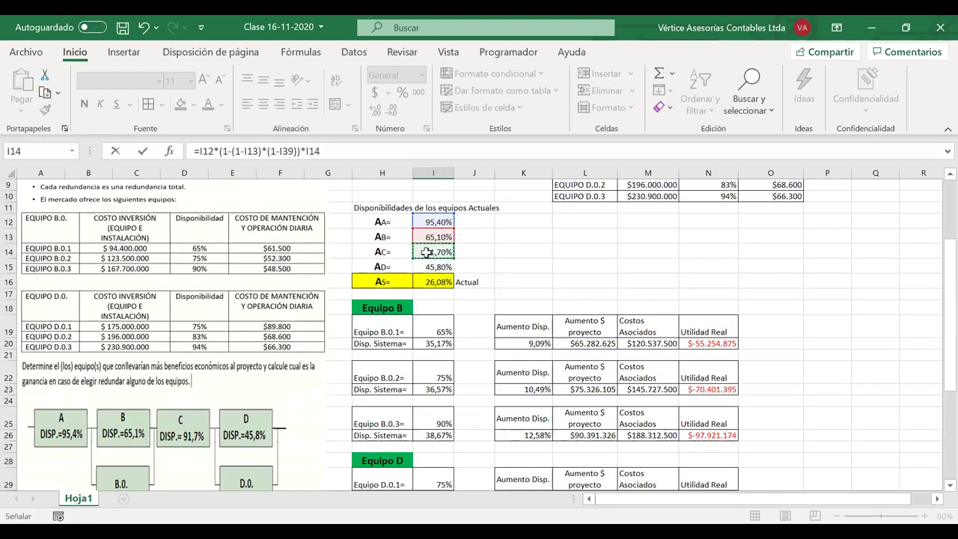
{"action": "type", "text": "*"}
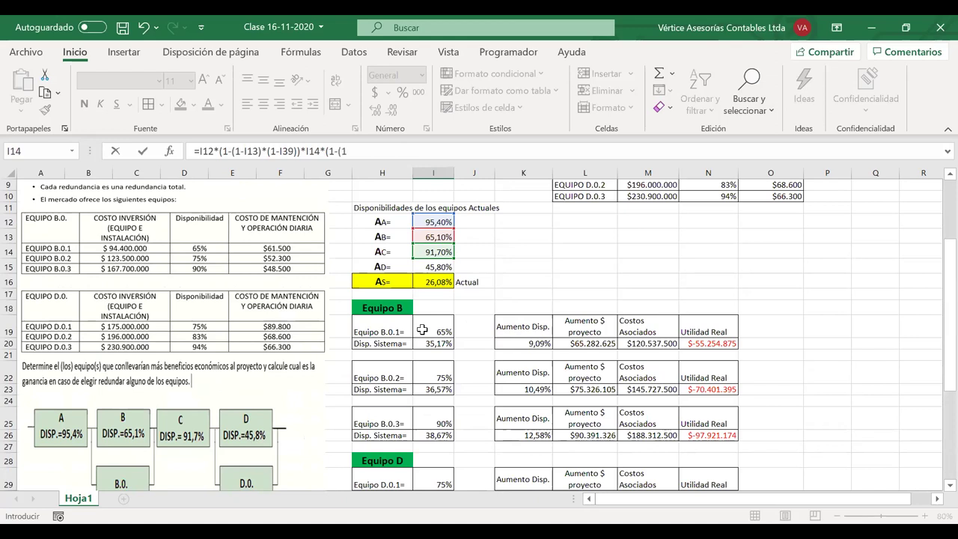
{"action": "left_click", "coordinate": [426, 266]}
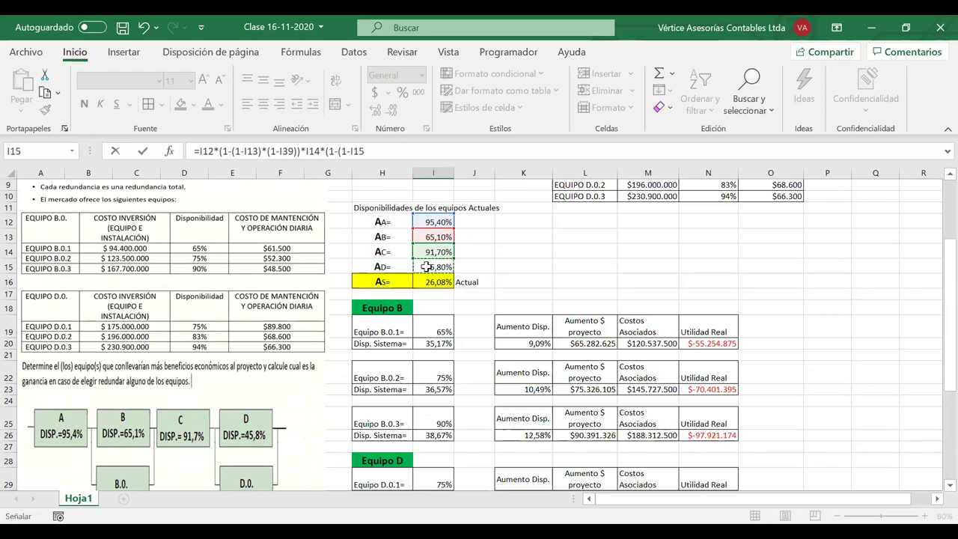
{"action": "type", "text": ")*(1"}
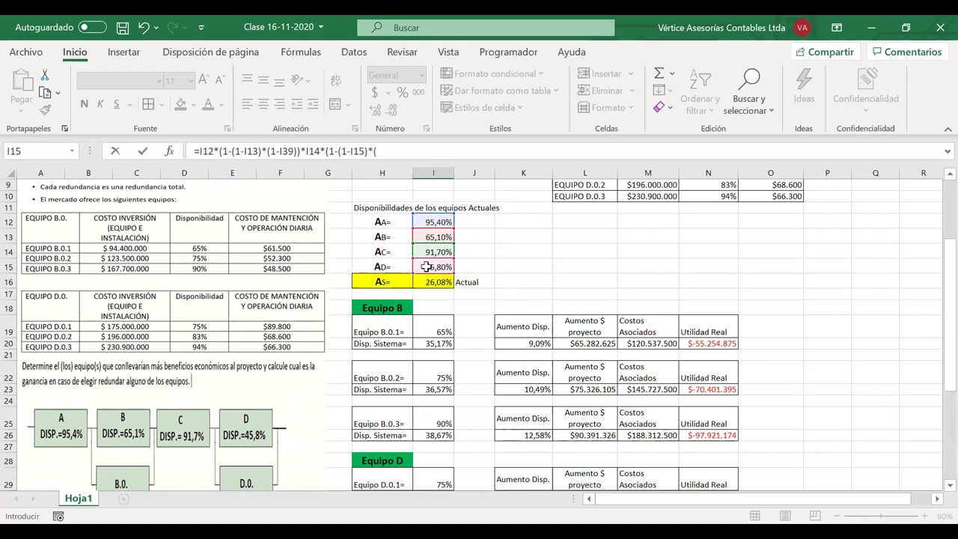
{"action": "type", "text": "-"}
{"action": "scroll", "coordinate": [458, 340], "scroll_direction": "down", "scroll_amount": 3}
{"action": "scroll", "coordinate": [459, 341], "scroll_direction": "down", "scroll_amount": 1}
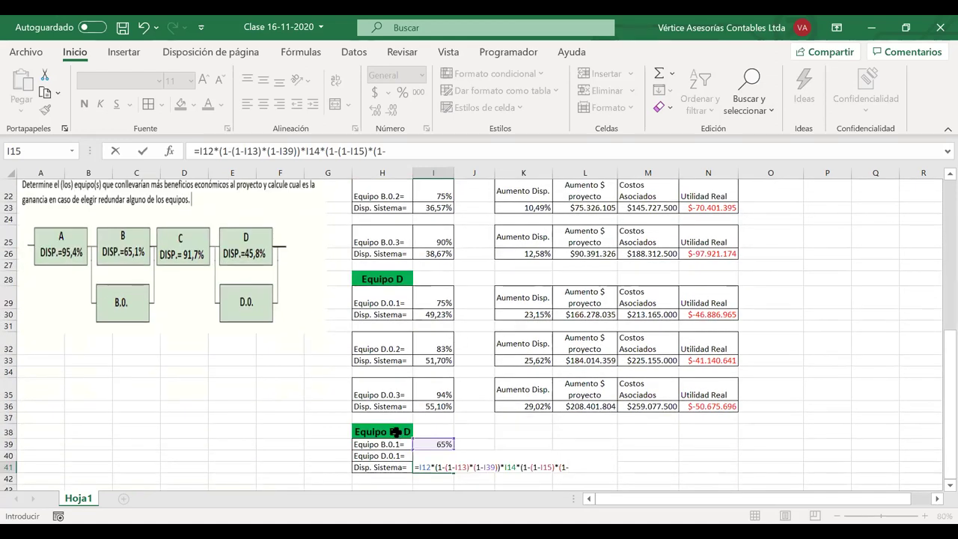
{"action": "left_click", "coordinate": [391, 456]}
{"action": "key", "text": "Right"}
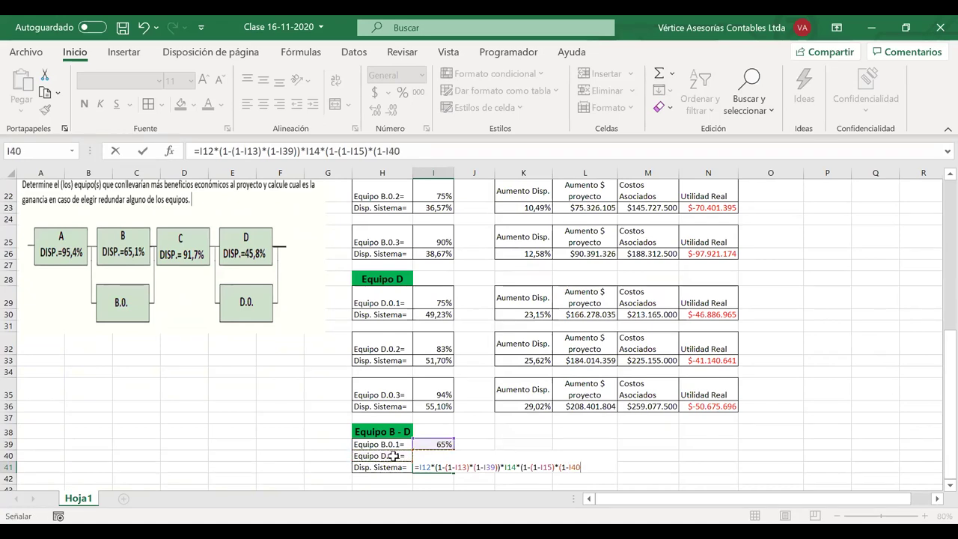
{"action": "type", "text": "))"}
Step: Make the equipment A and C availability references in the I41 formula absolute, as $I$12 and $I$14
{"action": "left_click_drag", "start_coordinate": [215, 153], "coordinate": [201, 153]}
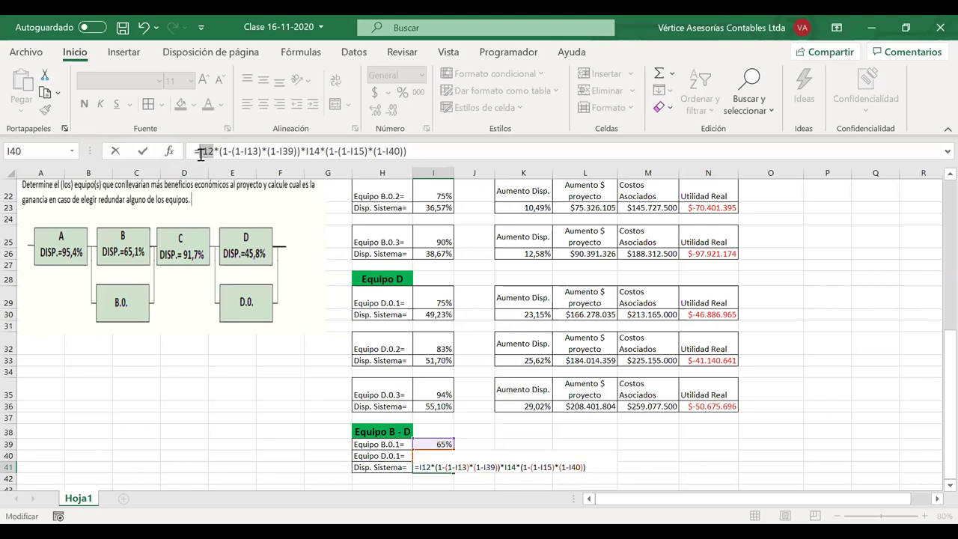
{"action": "key", "text": "F4"}
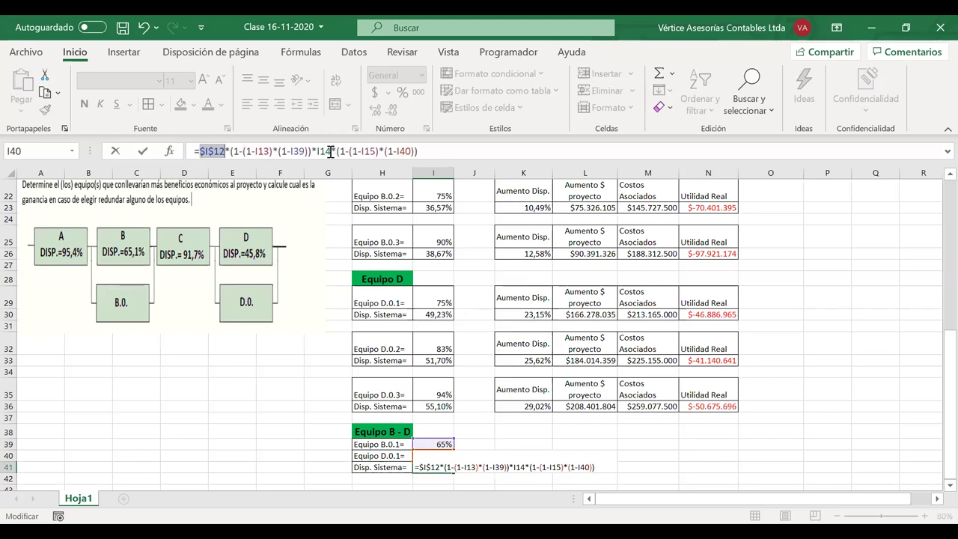
{"action": "left_click_drag", "start_coordinate": [334, 151], "coordinate": [315, 152]}
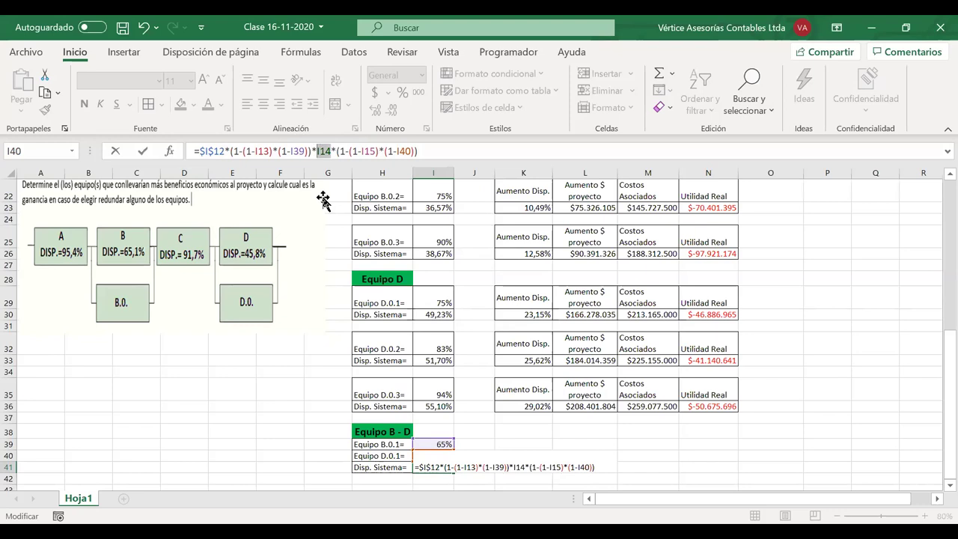
{"action": "key", "text": "F4"}
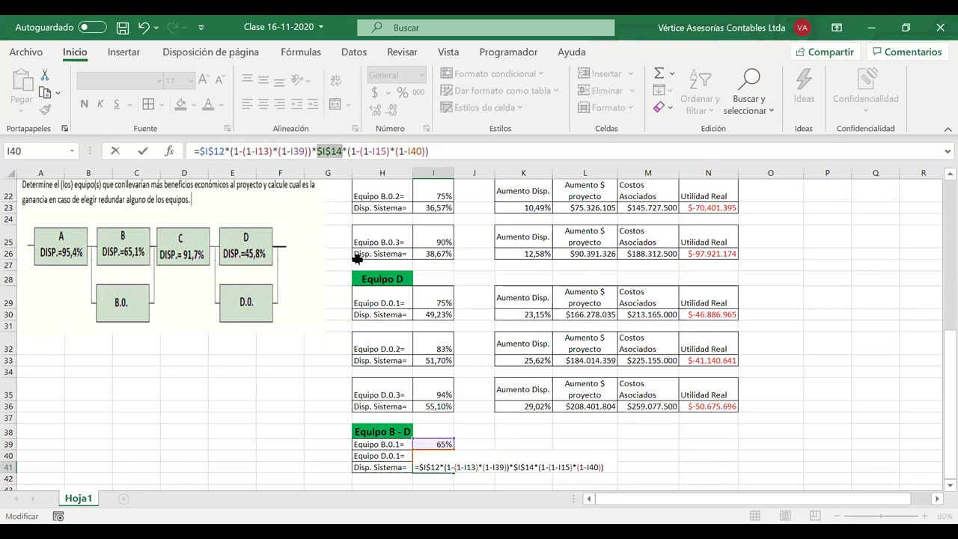
Step: Make the equipment B and D references I13 and I15 in the I41 formula absolute and commit the formula
{"action": "scroll", "coordinate": [358, 260], "scroll_direction": "up", "scroll_amount": 4}
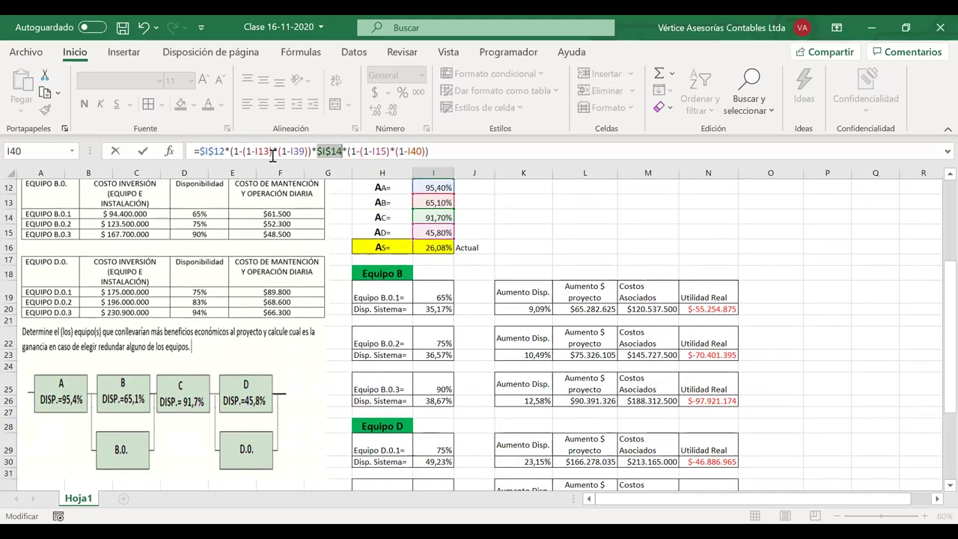
{"action": "left_click_drag", "start_coordinate": [268, 152], "coordinate": [254, 152]}
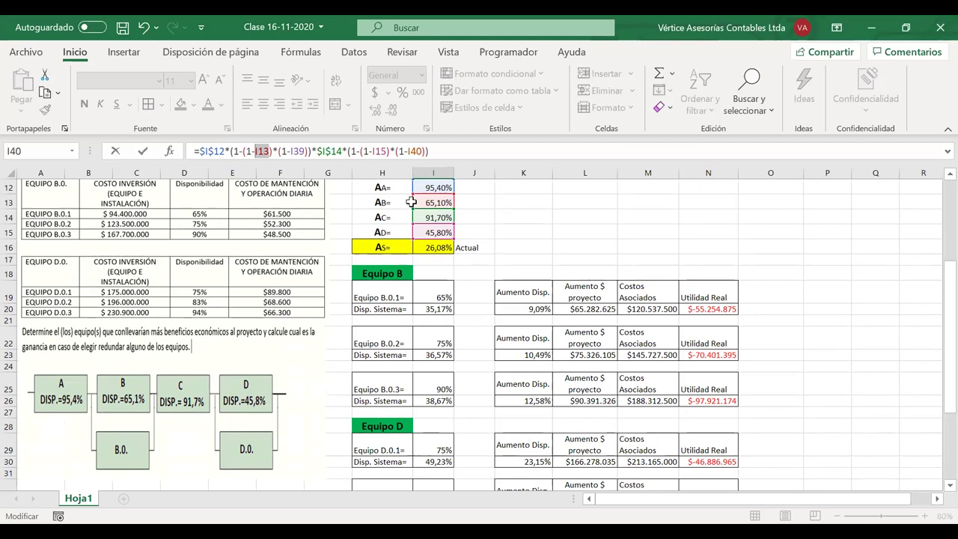
{"action": "key", "text": "F4"}
{"action": "scroll", "coordinate": [411, 203], "scroll_direction": "down", "scroll_amount": 6}
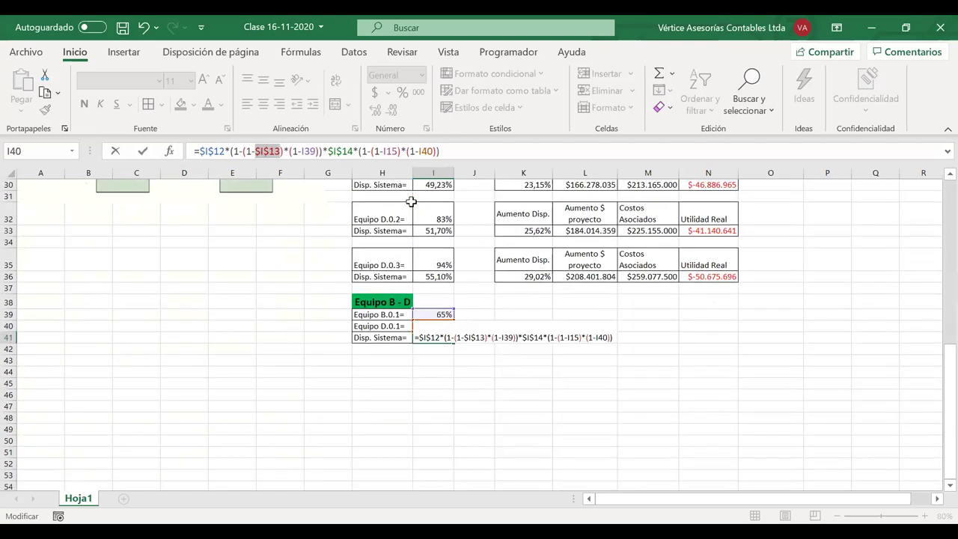
{"action": "scroll", "coordinate": [502, 254], "scroll_direction": "up", "scroll_amount": 2}
{"action": "scroll", "coordinate": [506, 254], "scroll_direction": "up", "scroll_amount": 4}
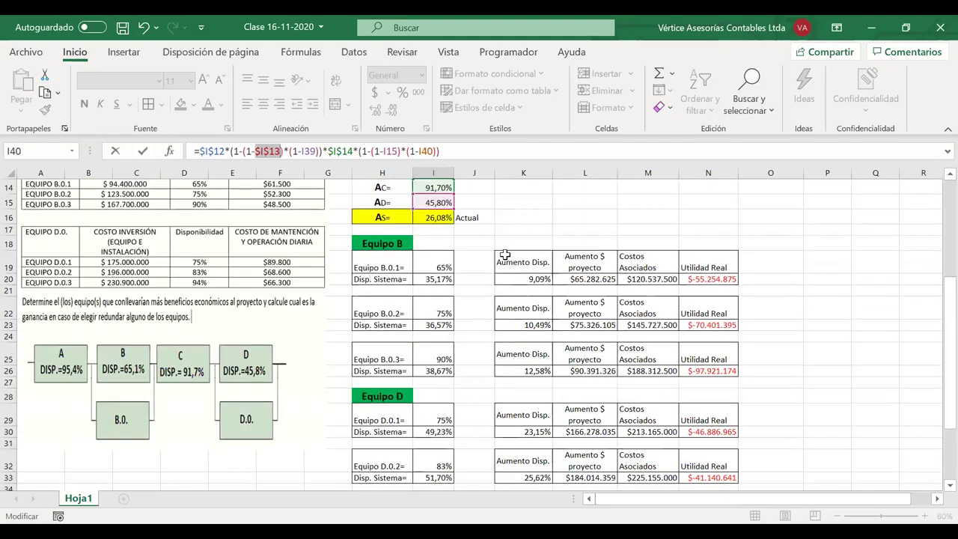
{"action": "left_click_drag", "start_coordinate": [399, 153], "coordinate": [384, 153]}
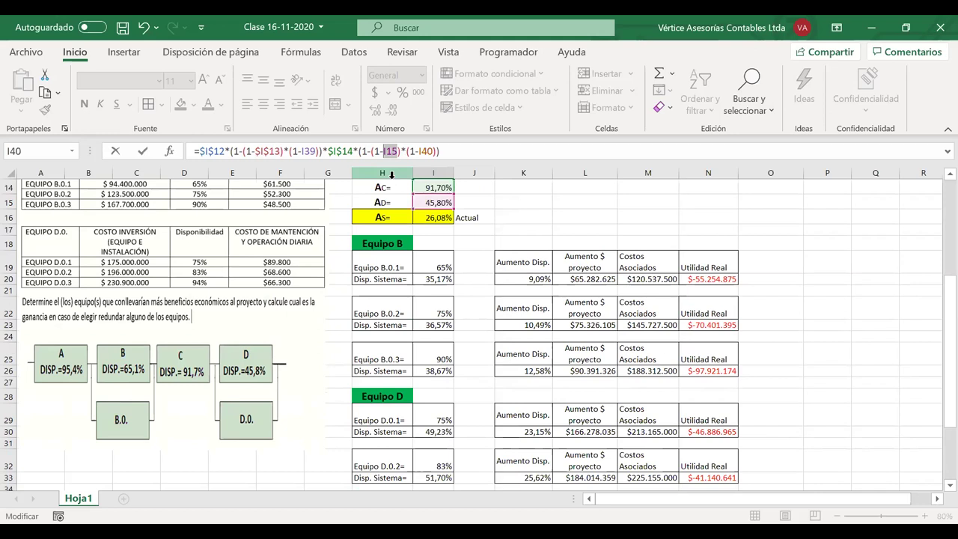
{"action": "scroll", "coordinate": [391, 174], "scroll_direction": "down", "scroll_amount": 5}
{"action": "key", "text": "Return"}
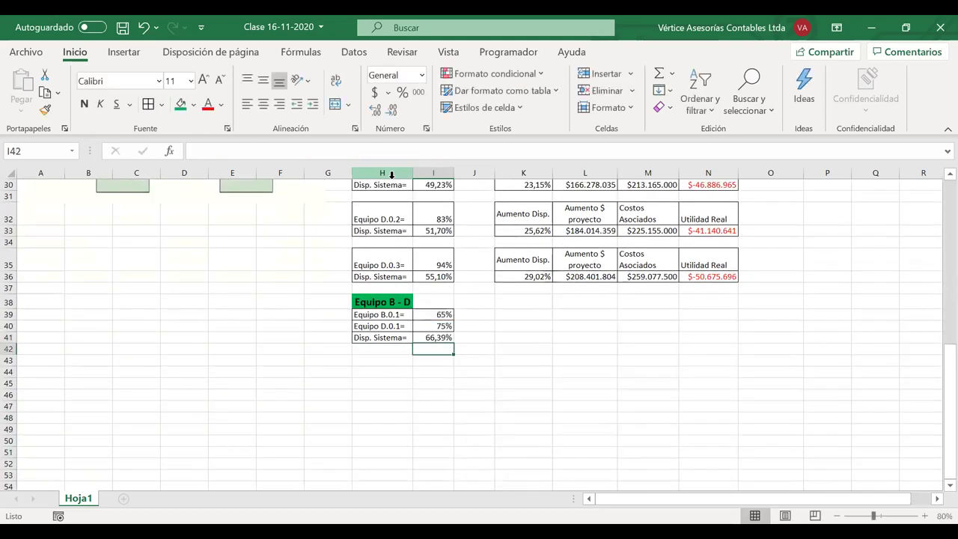
Step: Copy the Equipo D.0.3 profitability block K35:N36 and paste it at K40, beside the combined B - D rows
{"action": "scroll", "coordinate": [524, 272], "scroll_direction": "up", "scroll_amount": 1}
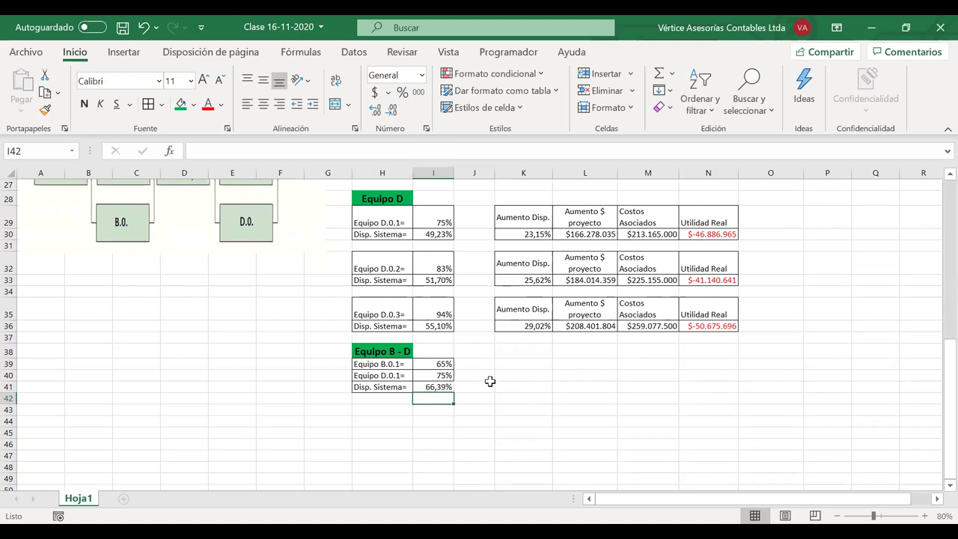
{"action": "left_click_drag", "start_coordinate": [533, 308], "coordinate": [696, 324]}
{"action": "key", "text": "ctrl+c"}
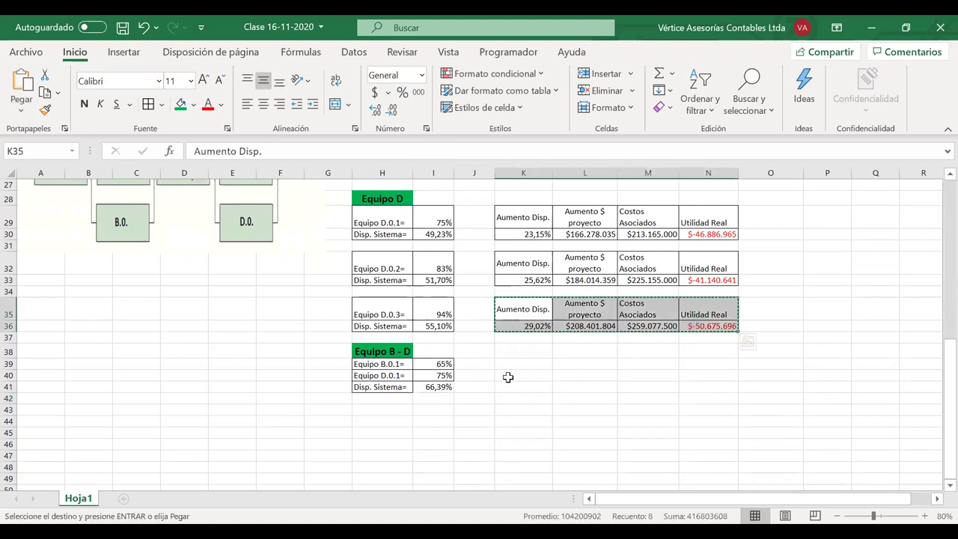
{"action": "left_click", "coordinate": [504, 377]}
{"action": "key", "text": "ctrl+v"}
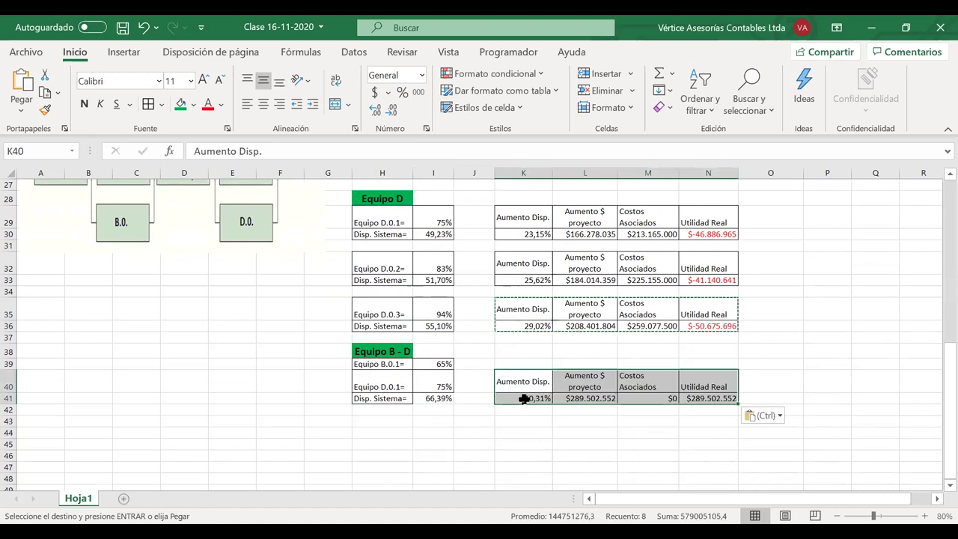
Step: Check the source references of the pasted availability increase formula in K41 and project increase formula in L41
{"action": "double_click", "coordinate": [525, 398]}
{"action": "scroll", "coordinate": [482, 336], "scroll_direction": "up", "scroll_amount": 3}
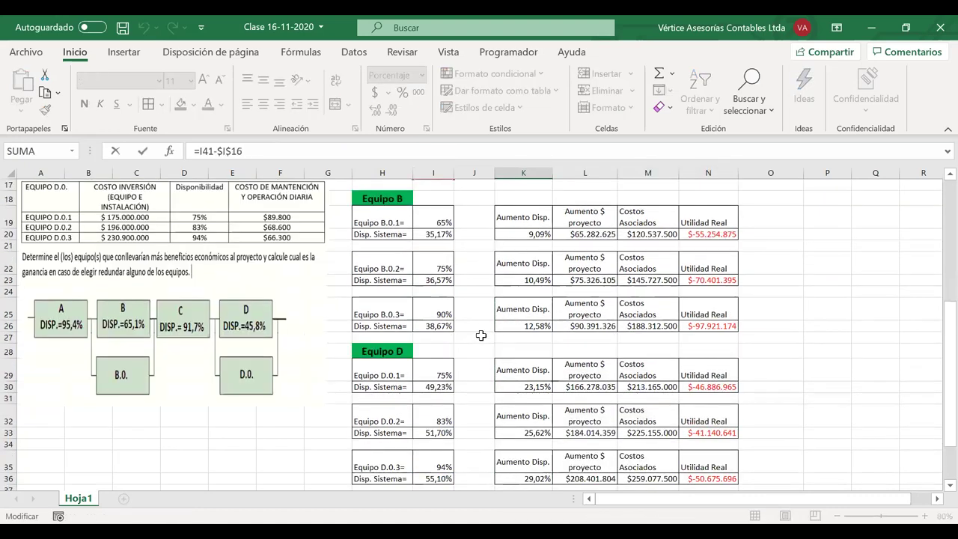
{"action": "scroll", "coordinate": [481, 335], "scroll_direction": "down", "scroll_amount": 2}
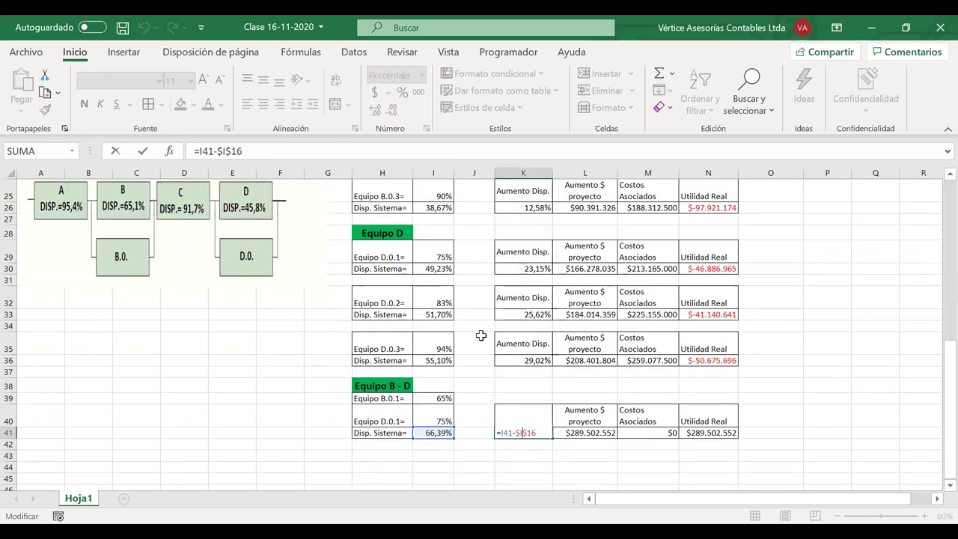
{"action": "key", "text": "Return"}
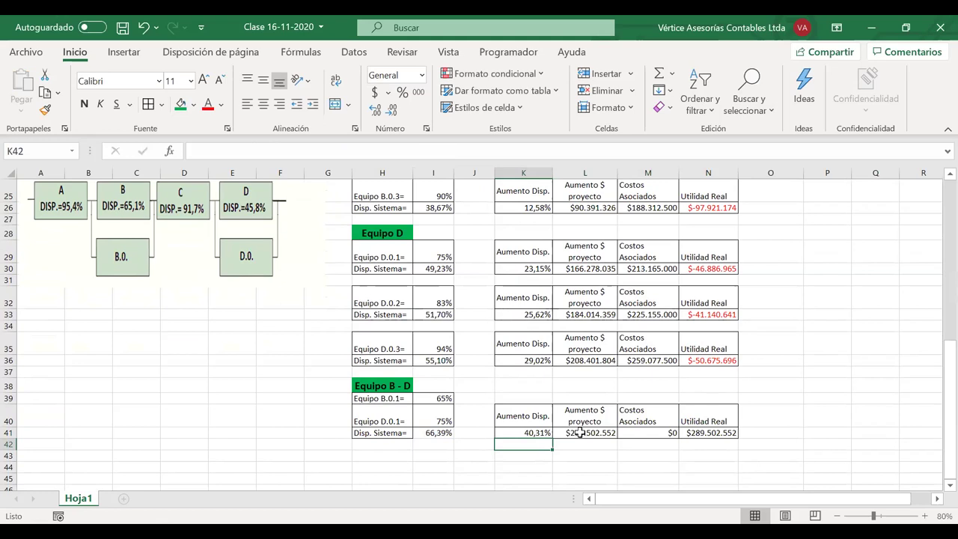
{"action": "left_click", "coordinate": [584, 432]}
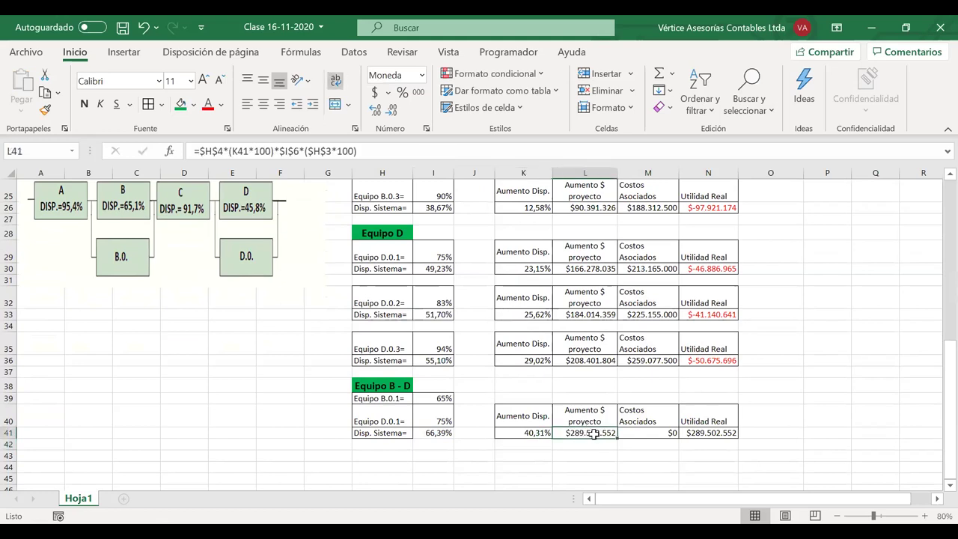
{"action": "double_click", "coordinate": [596, 436]}
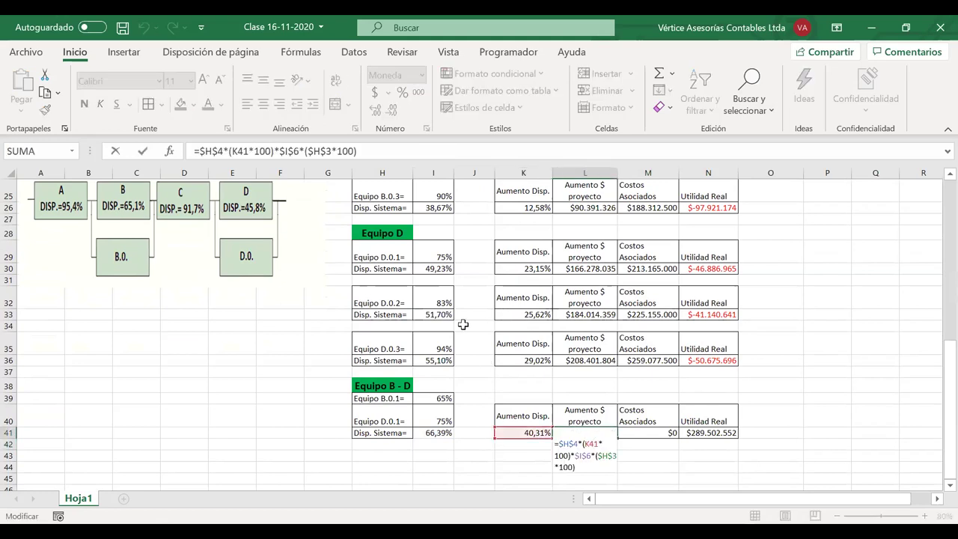
{"action": "scroll", "coordinate": [463, 324], "scroll_direction": "up", "scroll_amount": 8}
{"action": "scroll", "coordinate": [463, 324], "scroll_direction": "up", "scroll_amount": 1}
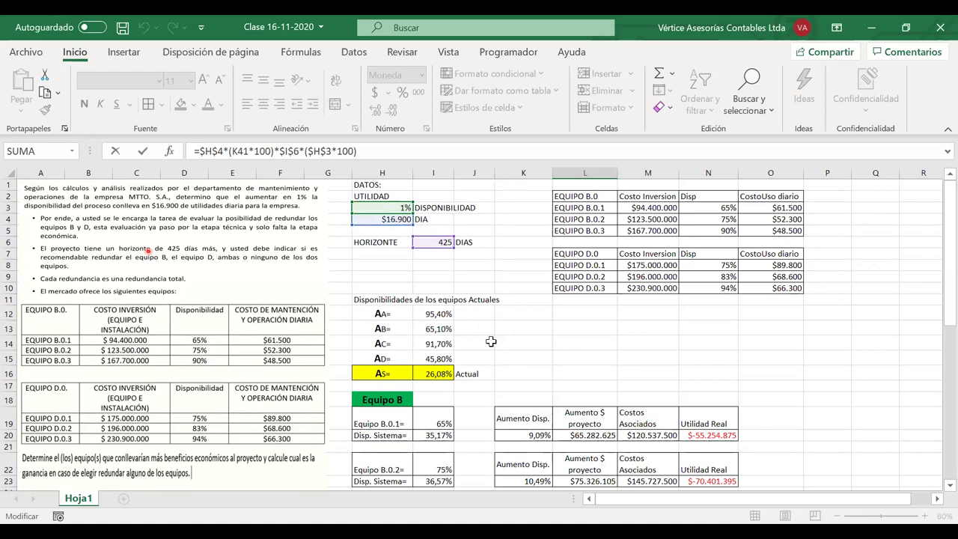
{"action": "scroll", "coordinate": [488, 330], "scroll_direction": "down", "scroll_amount": 8}
{"action": "scroll", "coordinate": [490, 341], "scroll_direction": "down", "scroll_amount": 1}
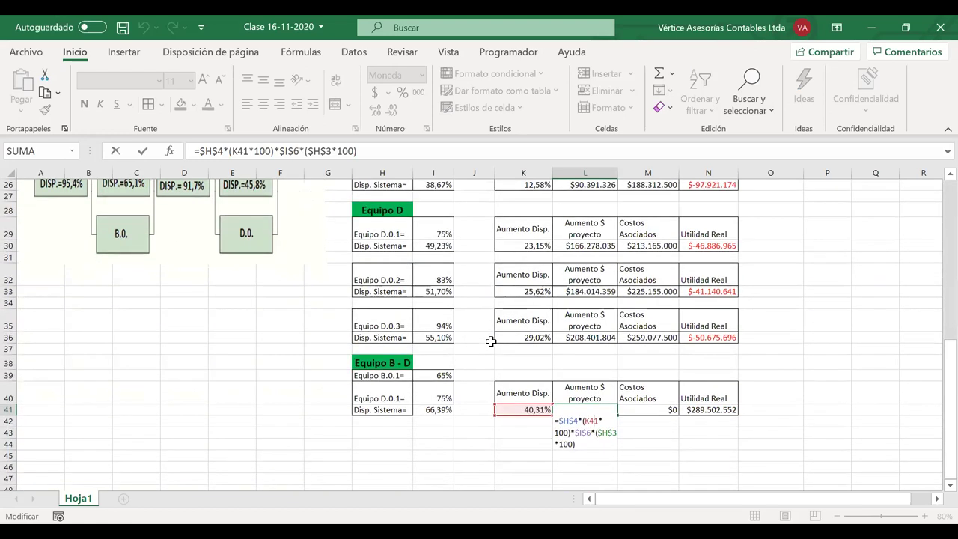
{"action": "key", "text": "Return"}
Step: Replace the pasted associated costs formula in M41 with =M20+M30, summing the costs of B.0.1 and D.0.1
{"action": "double_click", "coordinate": [645, 414]}
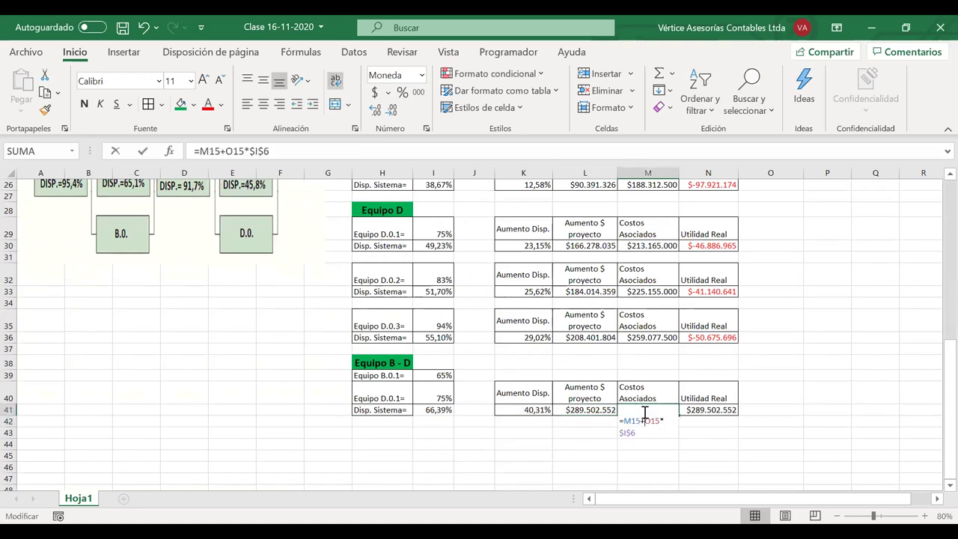
{"action": "scroll", "coordinate": [663, 416], "scroll_direction": "up", "scroll_amount": 1}
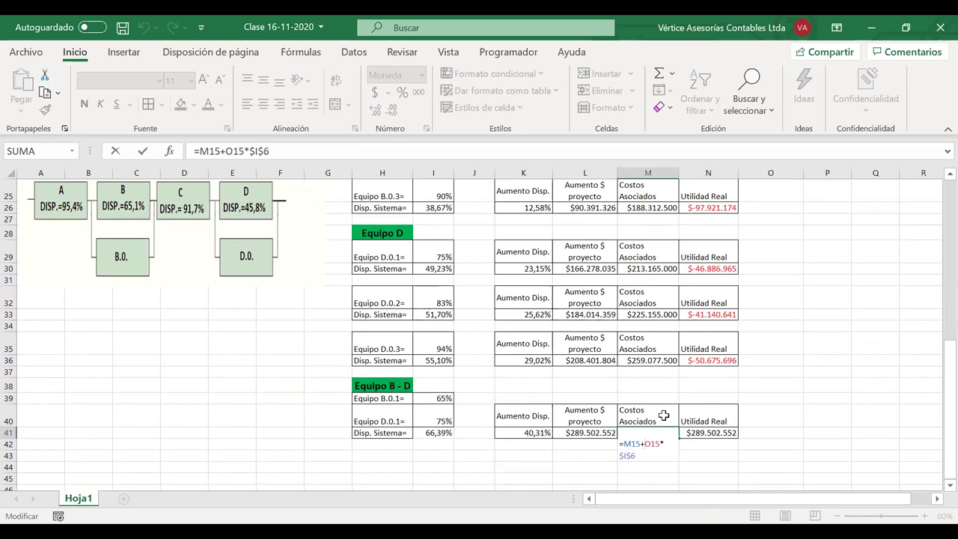
{"action": "scroll", "coordinate": [663, 416], "scroll_direction": "up", "scroll_amount": 7}
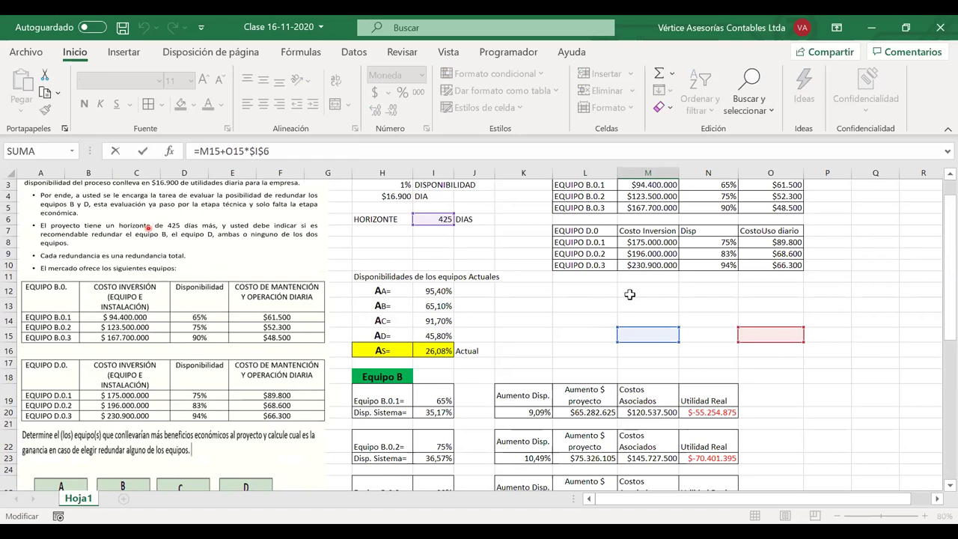
{"action": "scroll", "coordinate": [629, 294], "scroll_direction": "down", "scroll_amount": 8}
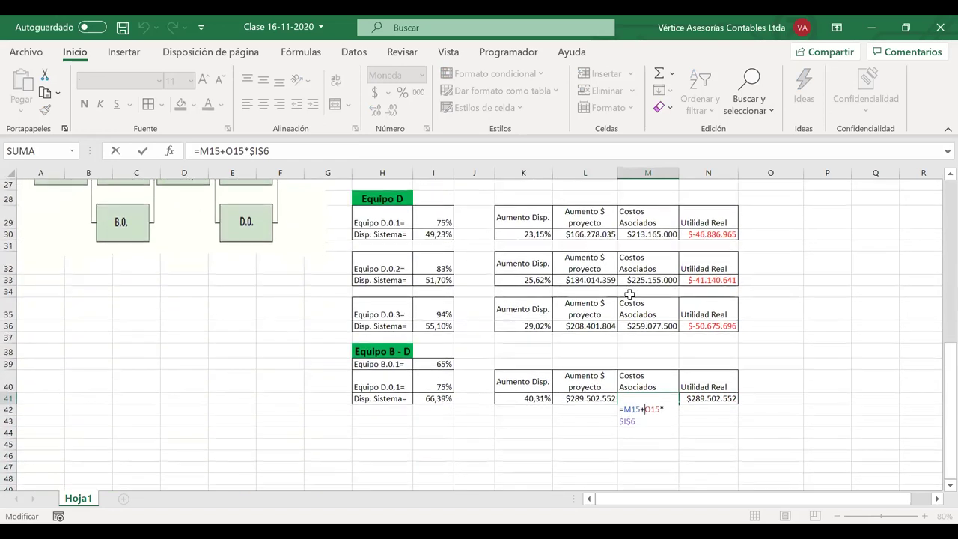
{"action": "left_click_drag", "start_coordinate": [637, 422], "coordinate": [626, 412]}
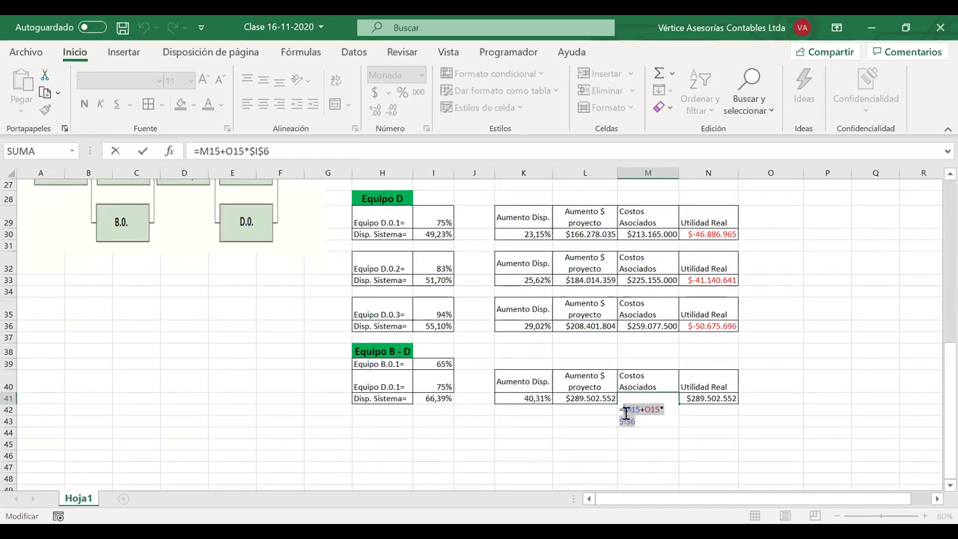
{"action": "key", "text": "BackSpace"}
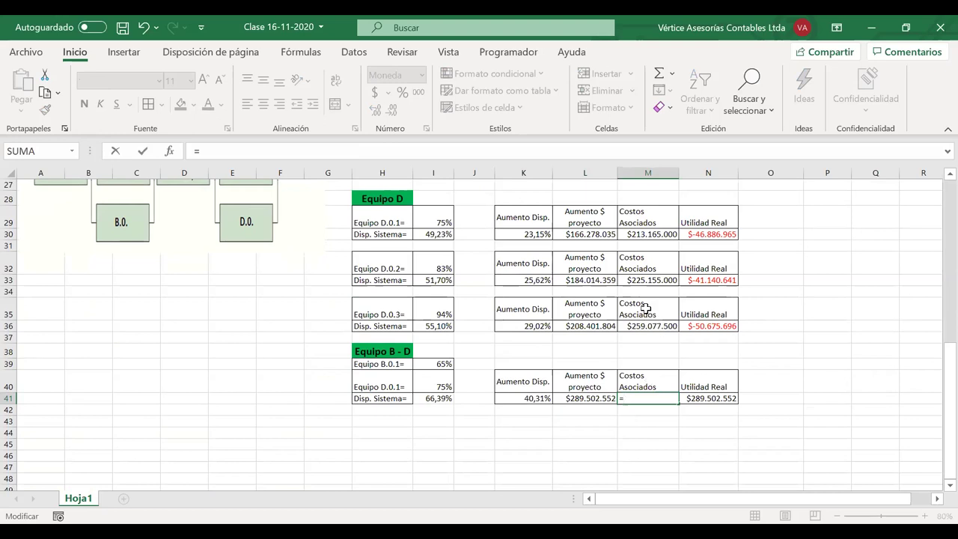
{"action": "scroll", "coordinate": [646, 309], "scroll_direction": "up", "scroll_amount": 4}
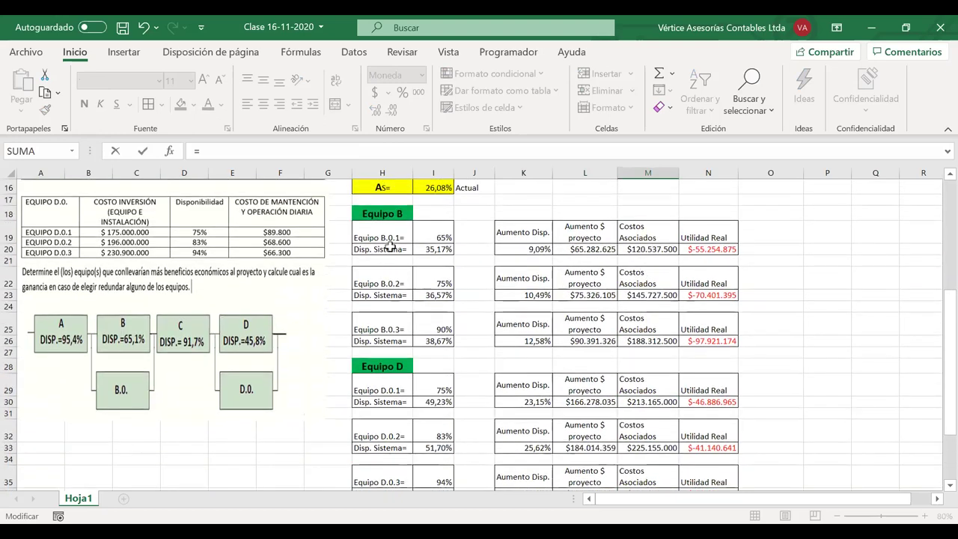
{"action": "left_click", "coordinate": [650, 251]}
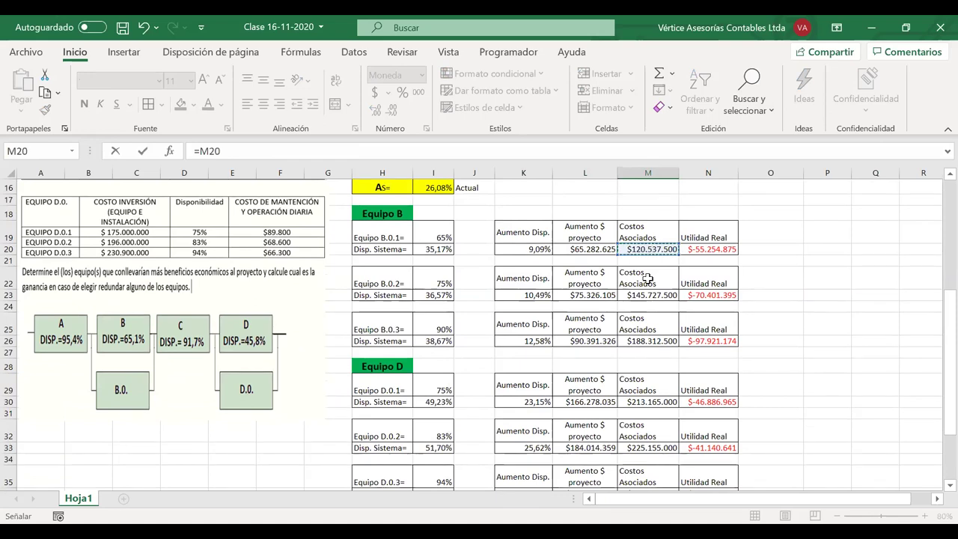
{"action": "type", "text": "+"}
{"action": "left_click", "coordinate": [641, 402]}
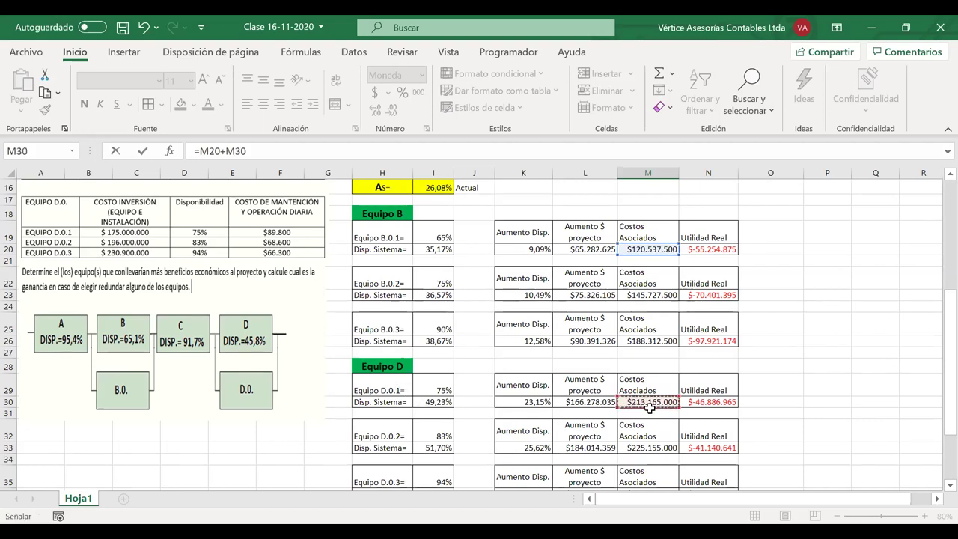
{"action": "key", "text": "Return"}
{"action": "left_click", "coordinate": [647, 458]}
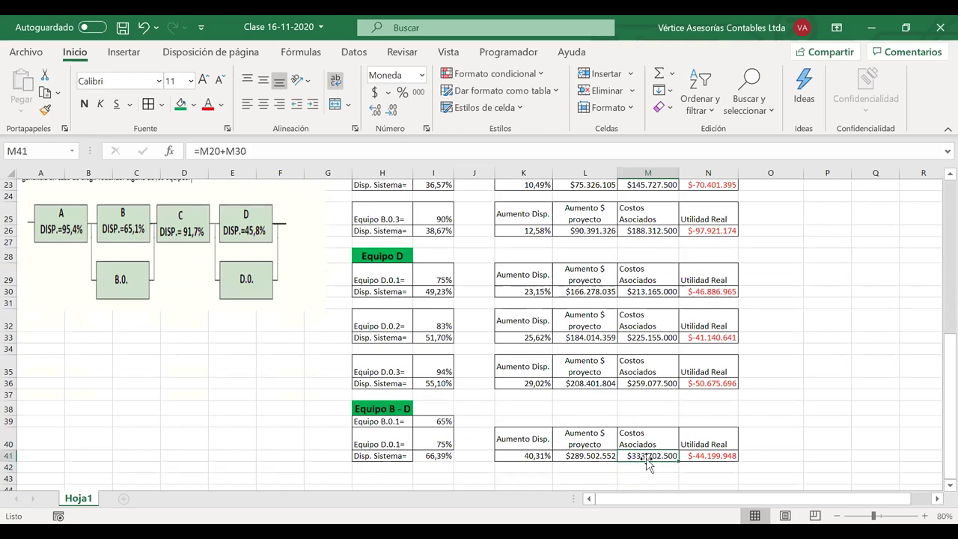
Step: Begin a formula in M42, below the combined associated costs, using the equipment cost data at the start of the sheet
{"action": "left_click", "coordinate": [646, 466]}
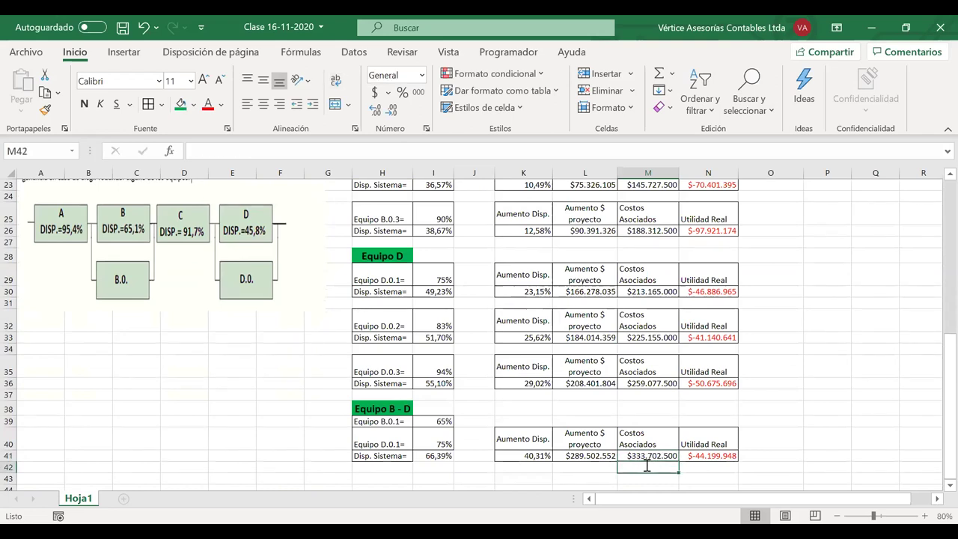
{"action": "type", "text": "="}
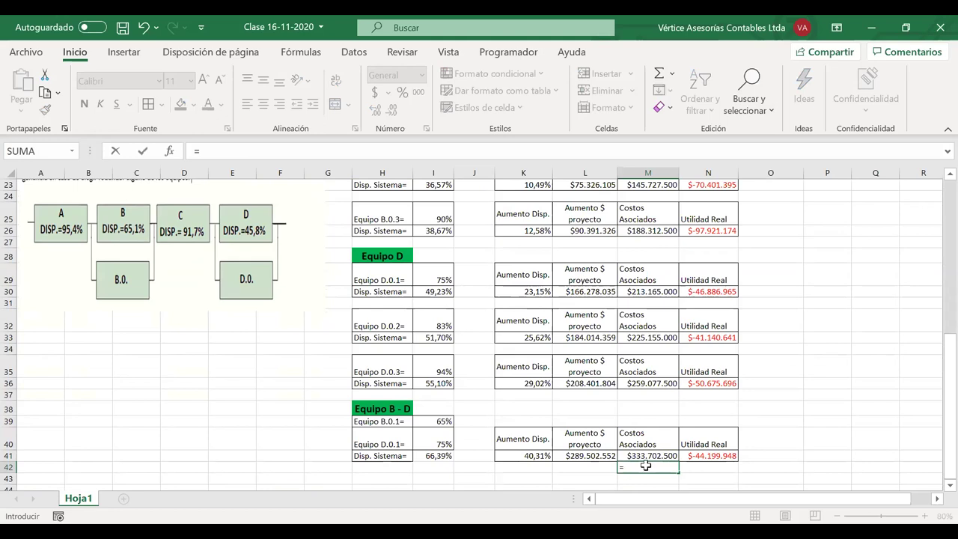
{"action": "scroll", "coordinate": [645, 466], "scroll_direction": "up", "scroll_amount": 7}
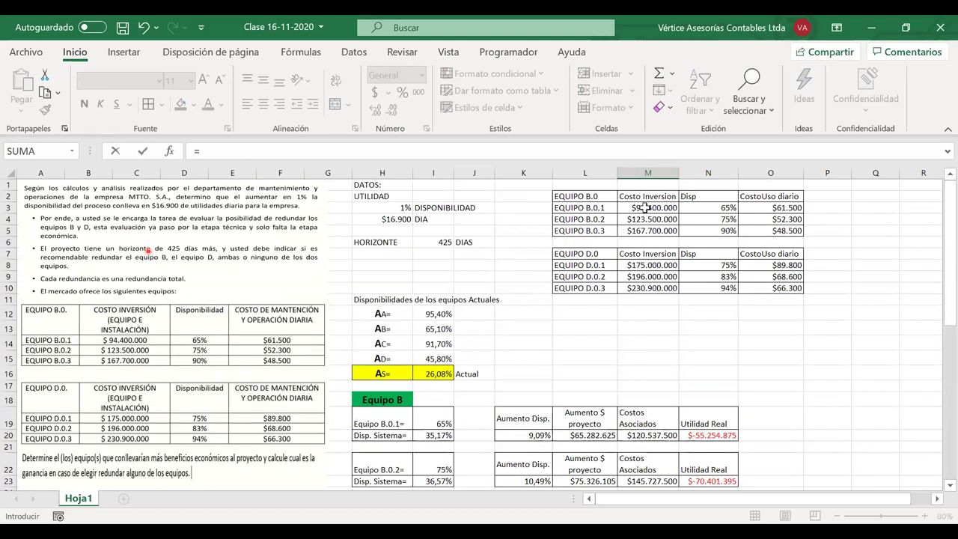
Step: Enter the check formula =M3+O3*I6+M8+O8*I6 in M42 for the combined cost of equipment B.0.1 and D.0.1
{"action": "left_click", "coordinate": [646, 208]}
{"action": "type", "text": "+"}
{"action": "left_click", "coordinate": [760, 211]}
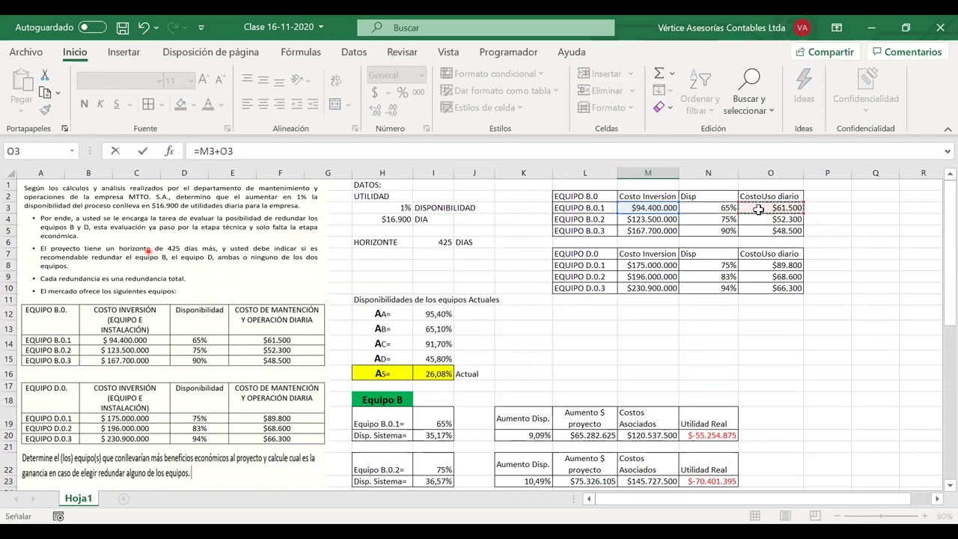
{"action": "type", "text": "*"}
{"action": "left_click", "coordinate": [432, 243]}
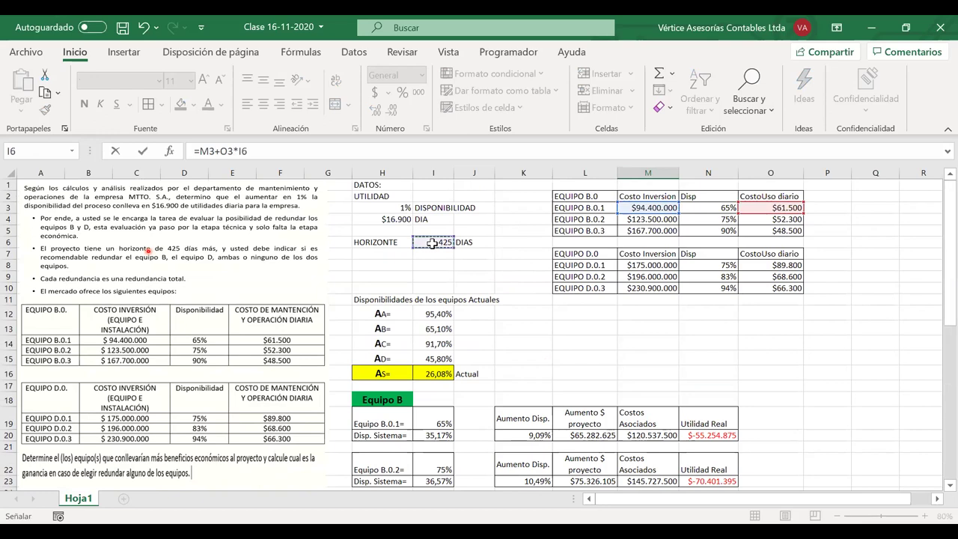
{"action": "type", "text": "+"}
{"action": "left_click", "coordinate": [646, 267]}
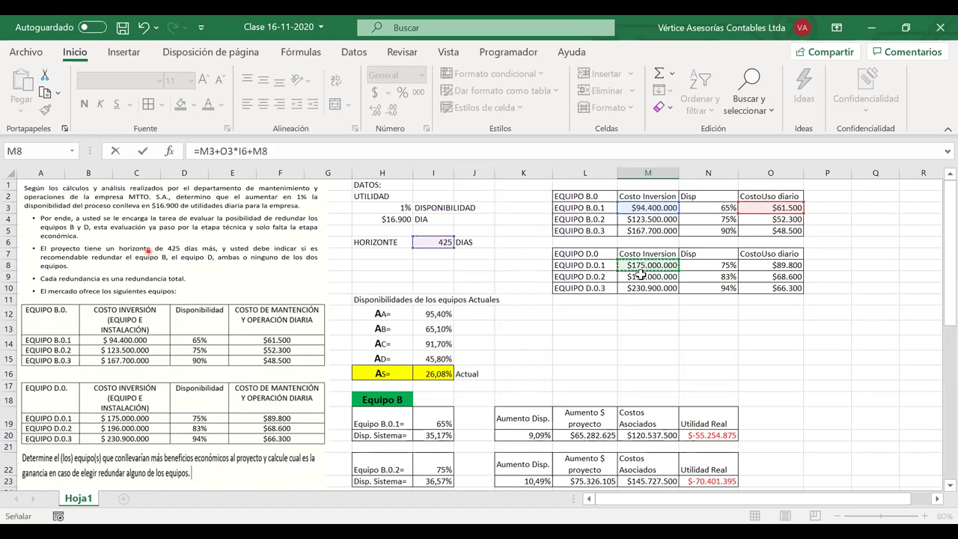
{"action": "type", "text": "+"}
{"action": "left_click", "coordinate": [759, 265]}
{"action": "type", "text": "*"}
{"action": "left_click", "coordinate": [426, 242]}
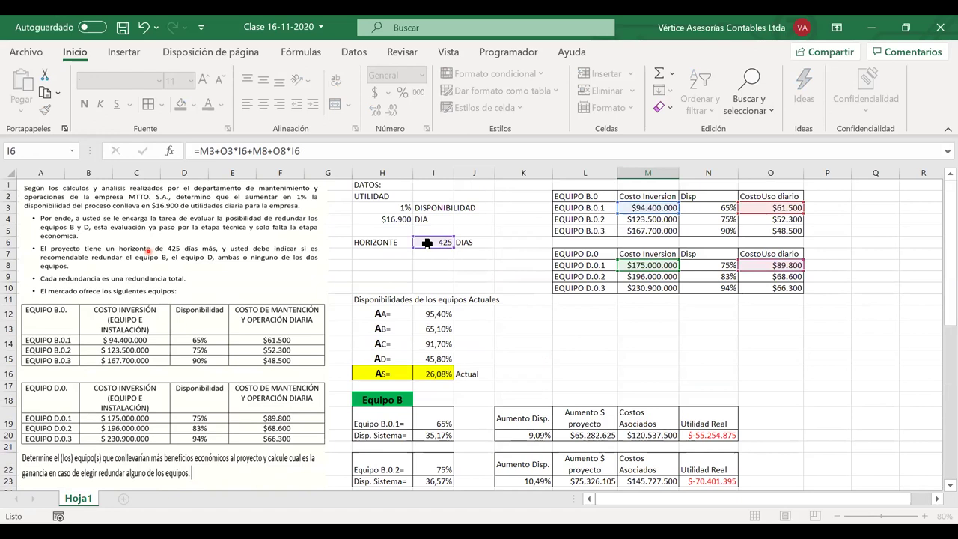
{"action": "key", "text": "Return"}
Step: Compare the check formula in M42 with the associated costs in M41, then clear M42
{"action": "left_click_drag", "start_coordinate": [658, 467], "coordinate": [660, 459]}
{"action": "left_click", "coordinate": [658, 466]}
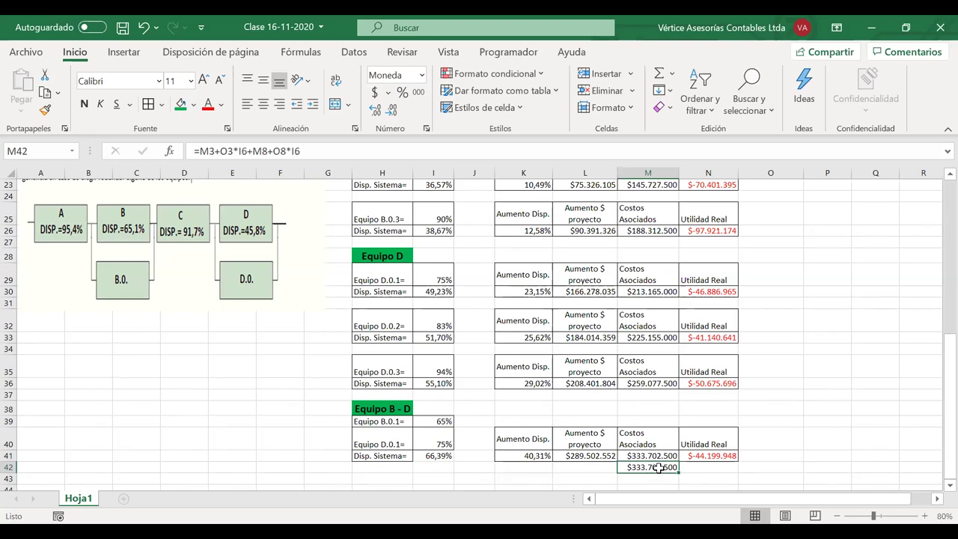
{"action": "left_click", "coordinate": [651, 456]}
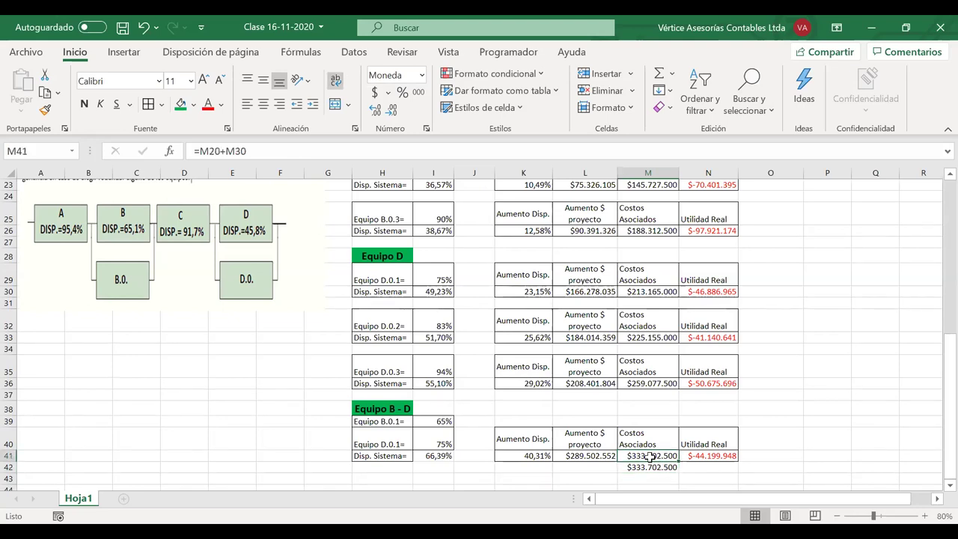
{"action": "left_click", "coordinate": [652, 467]}
{"action": "key", "text": "Delete"}
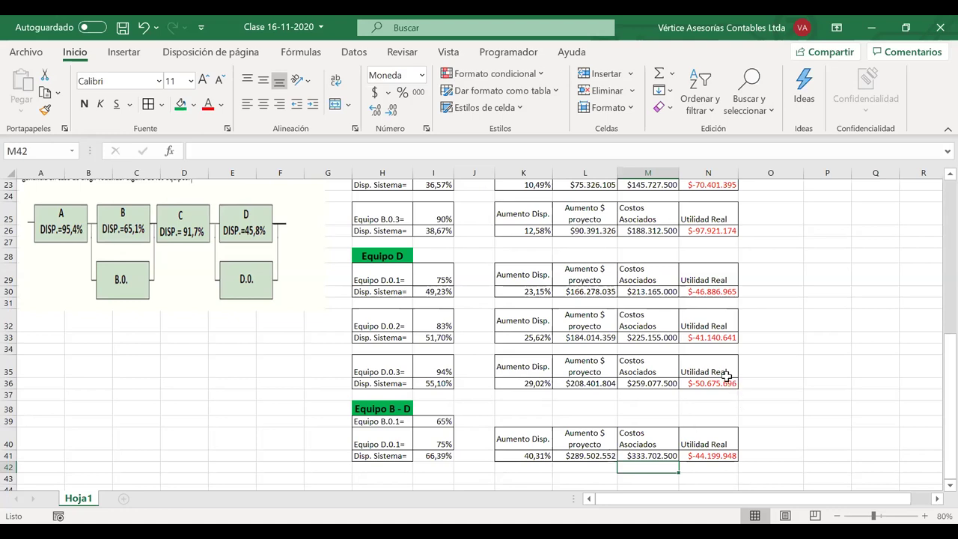
Step: Copy the Equipo B.0.1 and D.0.1 combination block H39:N41 and paste it starting at H43
{"action": "left_click", "coordinate": [690, 336]}
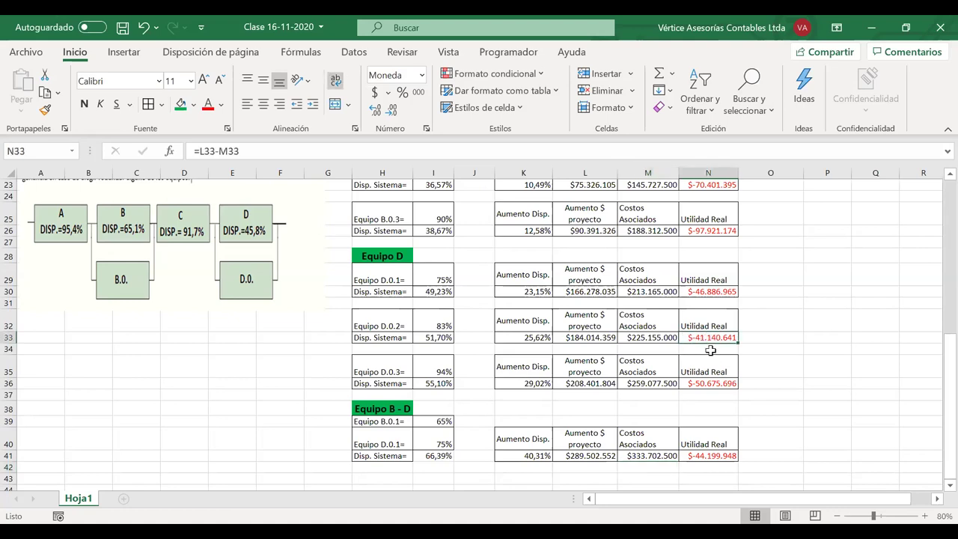
{"action": "scroll", "coordinate": [703, 349], "scroll_direction": "up", "scroll_amount": 3}
{"action": "scroll", "coordinate": [710, 350], "scroll_direction": "down", "scroll_amount": 4}
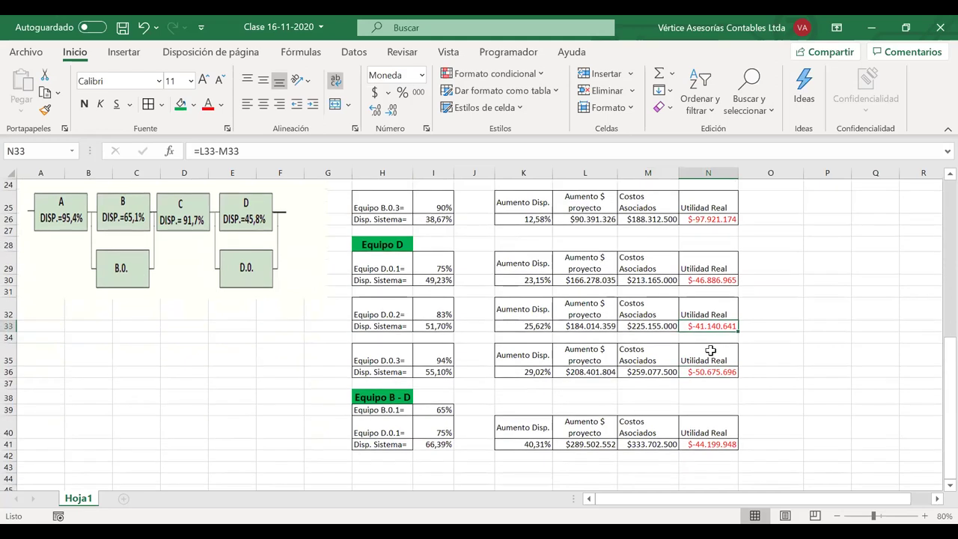
{"action": "scroll", "coordinate": [378, 303], "scroll_direction": "down", "scroll_amount": 1}
{"action": "left_click_drag", "start_coordinate": [374, 349], "coordinate": [709, 387]}
{"action": "key", "text": "ctrl+c"}
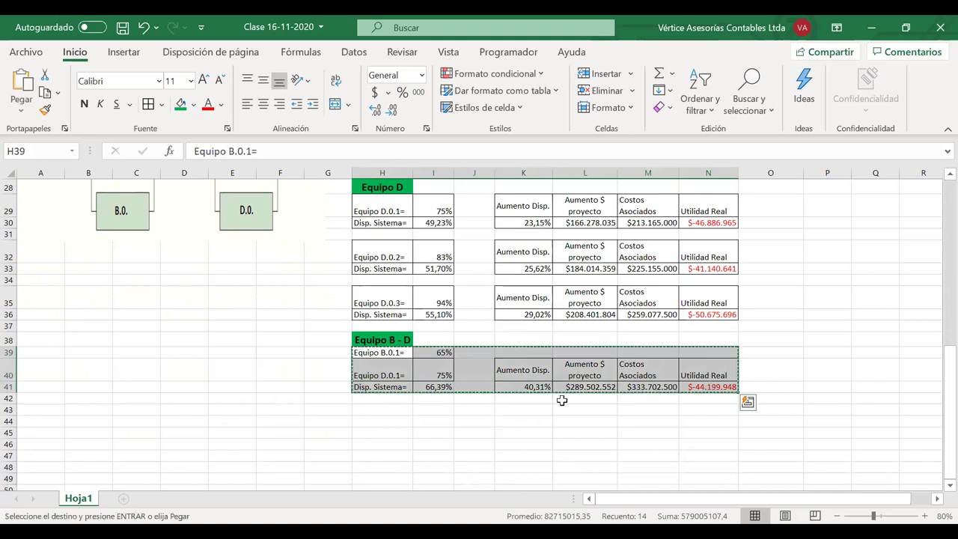
{"action": "left_click", "coordinate": [379, 410]}
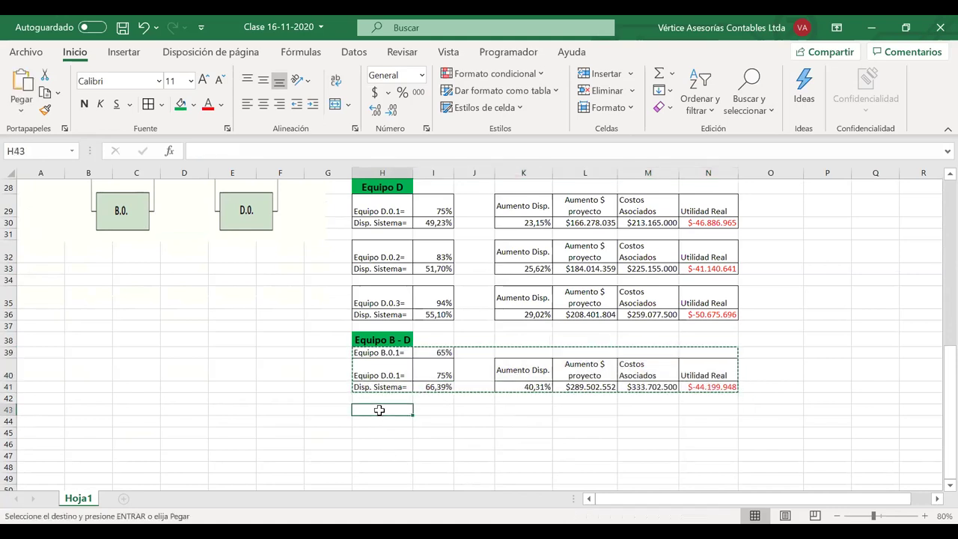
{"action": "key", "text": "ctrl+v"}
Step: Link the Equipo B.0.1 availability in I43 to its value in the data table with =N3
{"action": "left_click", "coordinate": [397, 410]}
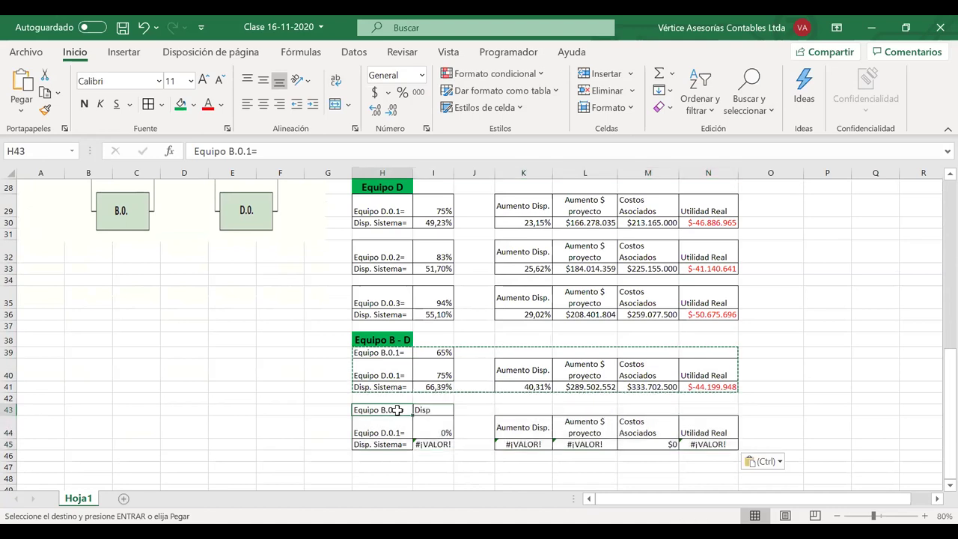
{"action": "left_click", "coordinate": [427, 410]}
{"action": "type", "text": "="}
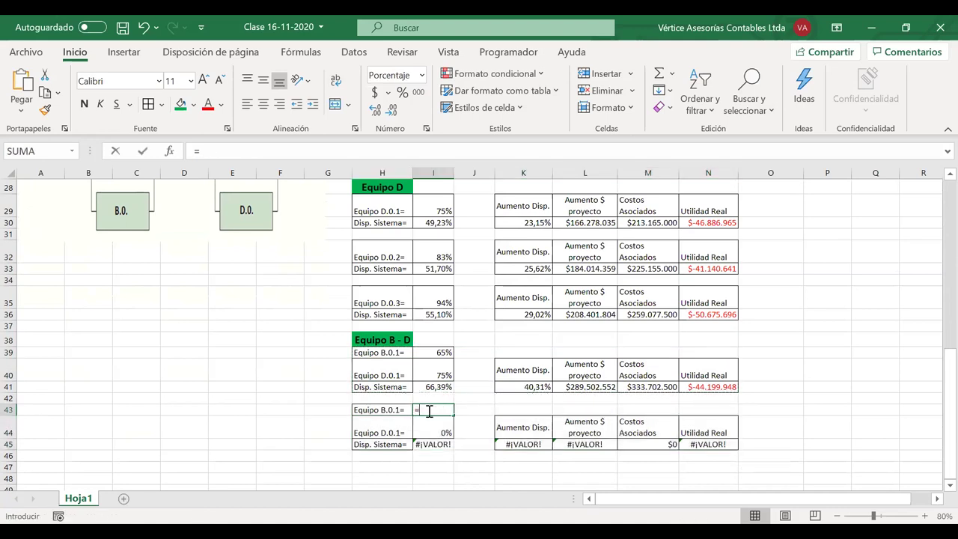
{"action": "scroll", "coordinate": [427, 410], "scroll_direction": "up", "scroll_amount": 9}
{"action": "left_click", "coordinate": [711, 206]}
{"action": "key", "text": "Return"}
Step: Change the label in H44 of the pasted block to "Equipo D.0.2="
{"action": "scroll", "coordinate": [542, 307], "scroll_direction": "down", "scroll_amount": 8}
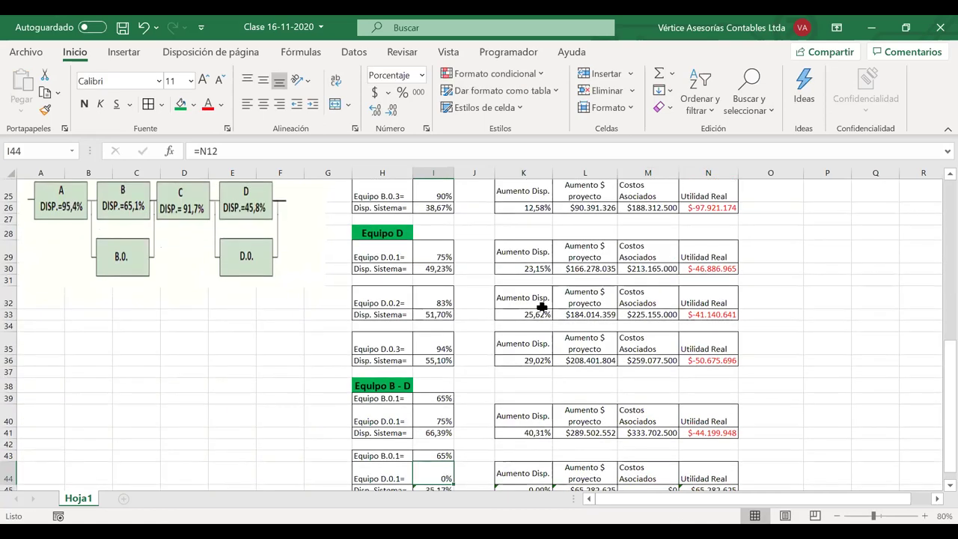
{"action": "left_click", "coordinate": [398, 476]}
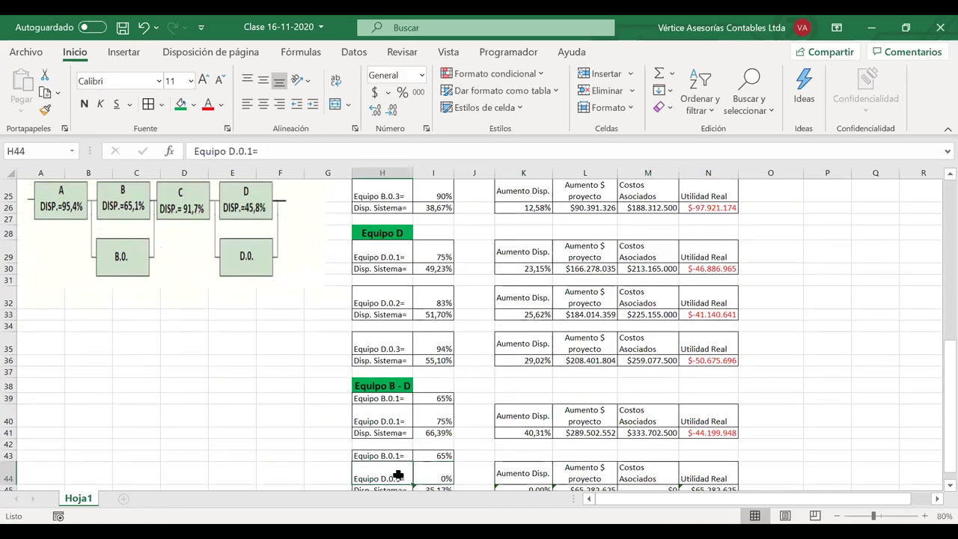
{"action": "scroll", "coordinate": [398, 476], "scroll_direction": "down", "scroll_amount": 1}
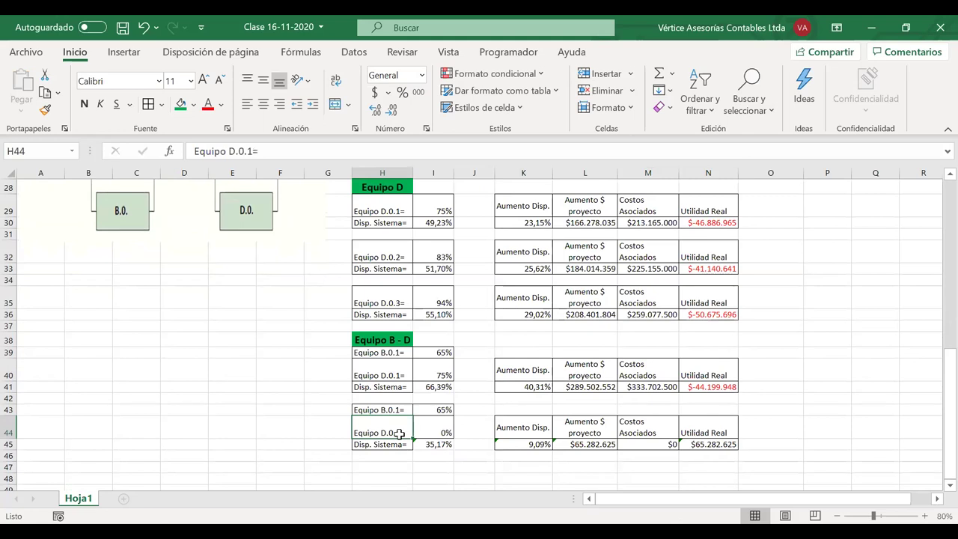
{"action": "key", "text": "F2"}
{"action": "key", "text": "Left"}
{"action": "key", "text": "BackSpace"}
{"action": "type", "text": "2"}
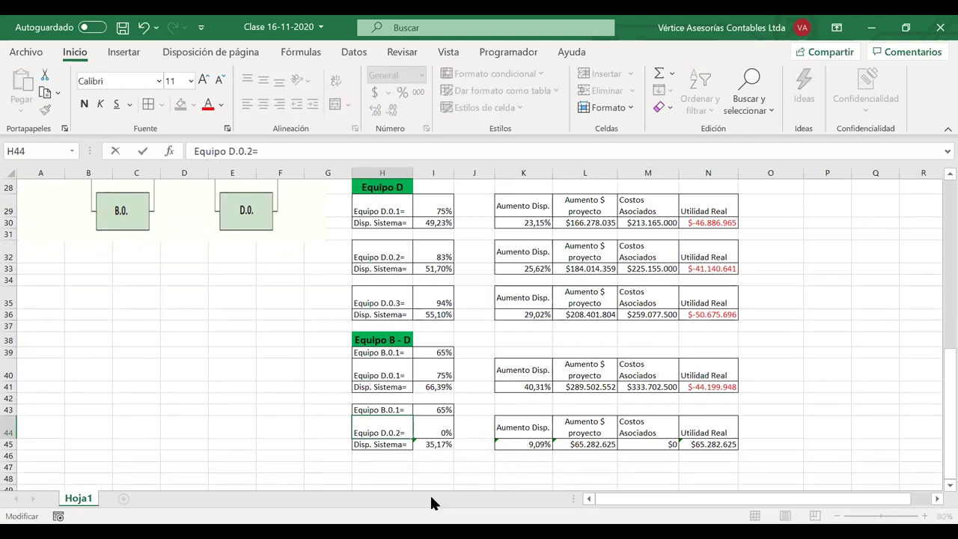
Step: Link the Equipo D.0.2 availability in I44 to its value in the data table with =N9
{"action": "left_click", "coordinate": [438, 425]}
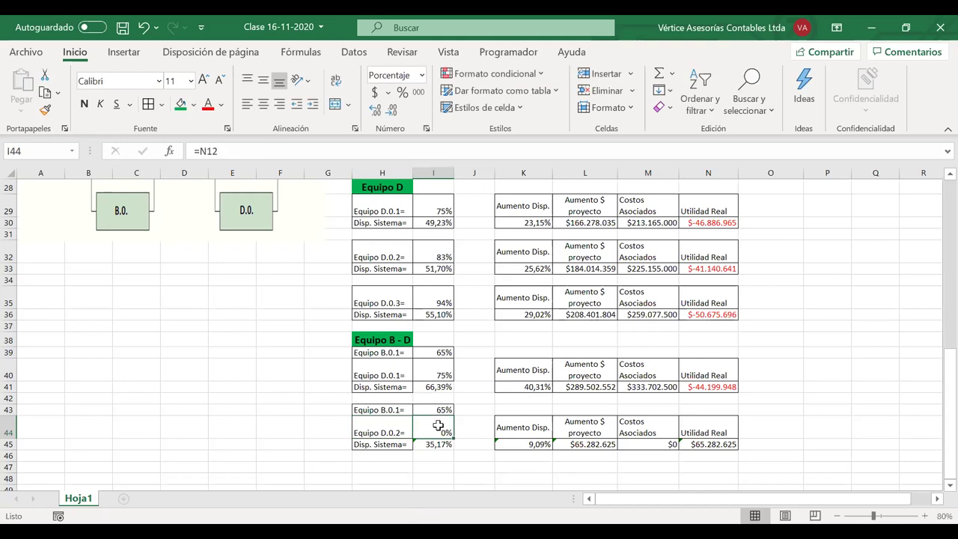
{"action": "type", "text": "="}
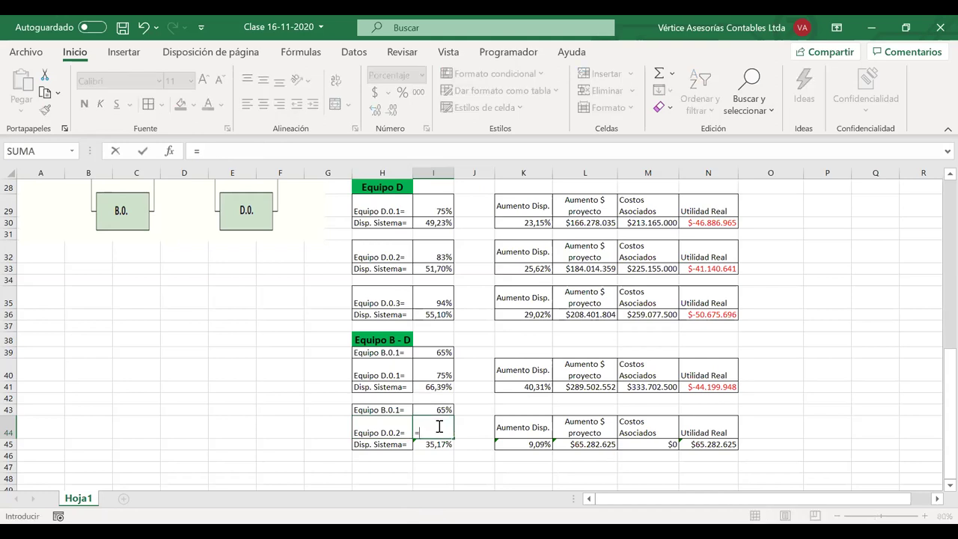
{"action": "scroll", "coordinate": [686, 314], "scroll_direction": "up", "scroll_amount": 9}
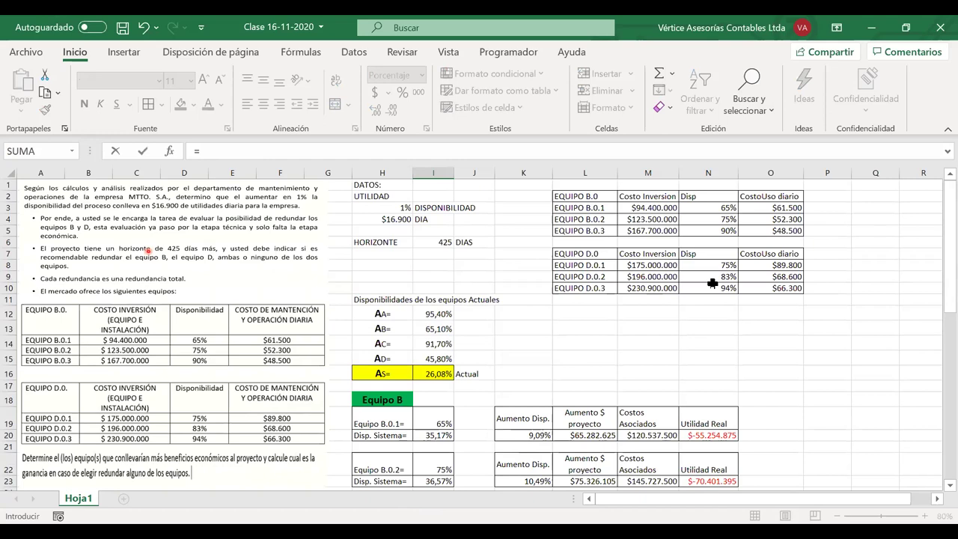
{"action": "left_click", "coordinate": [697, 277]}
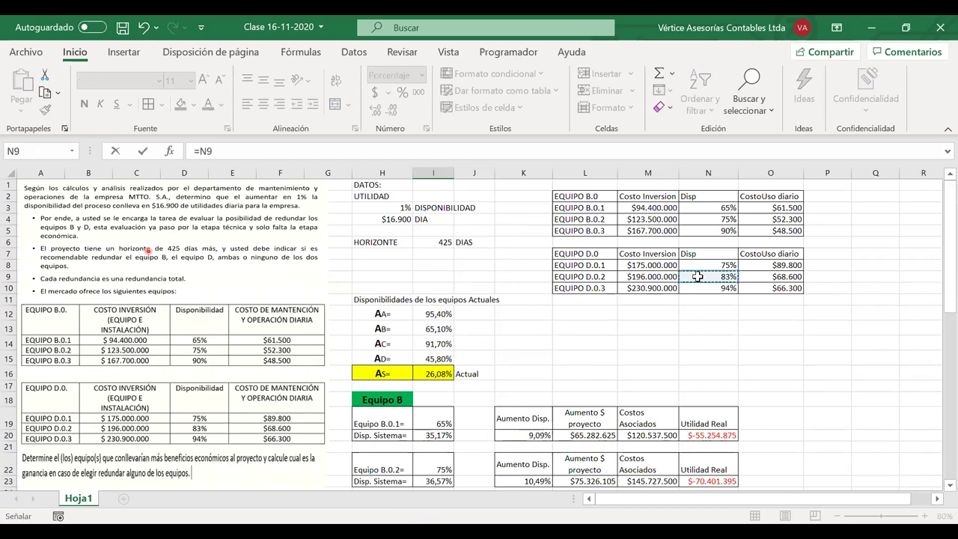
{"action": "key", "text": "Return"}
Step: Review the copied formulas in row 45 and correct the associated costs formula in M45 to =M20+M33
{"action": "scroll", "coordinate": [568, 337], "scroll_direction": "down", "scroll_amount": 1}
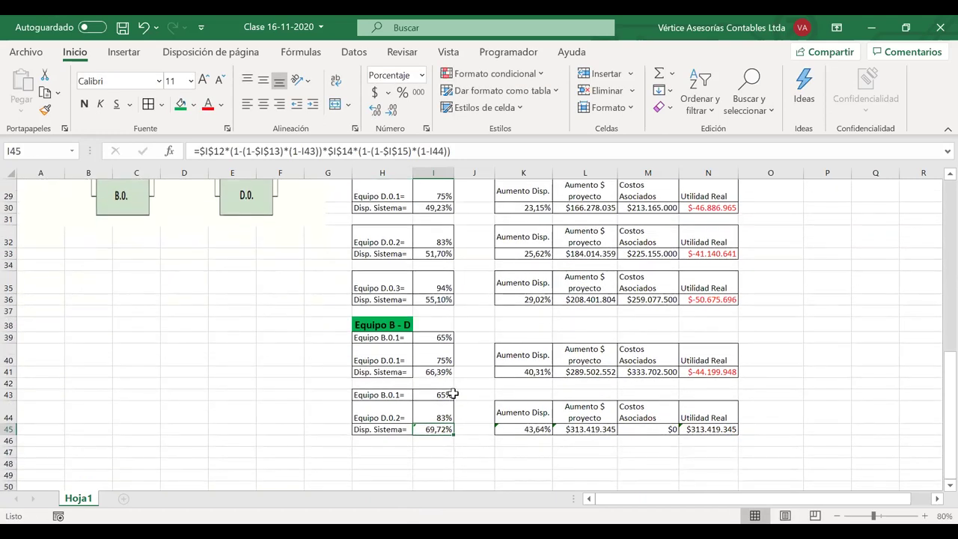
{"action": "left_click", "coordinate": [438, 430]}
{"action": "left_click", "coordinate": [501, 436]}
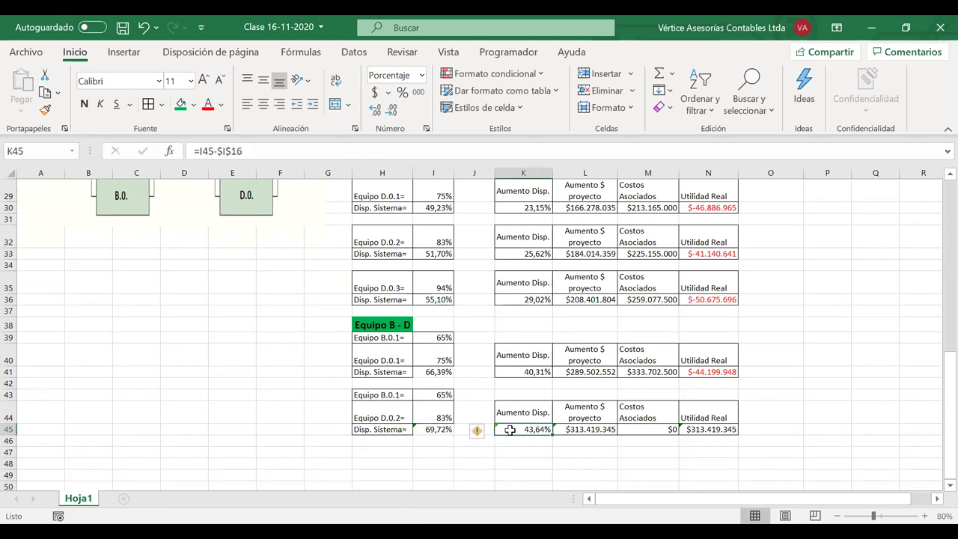
{"action": "left_click", "coordinate": [598, 430]}
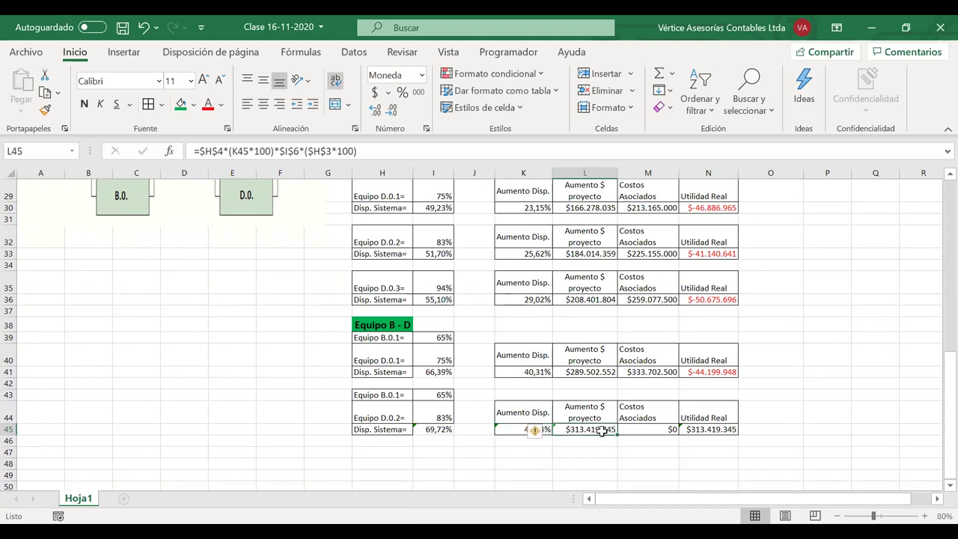
{"action": "left_click", "coordinate": [641, 429]}
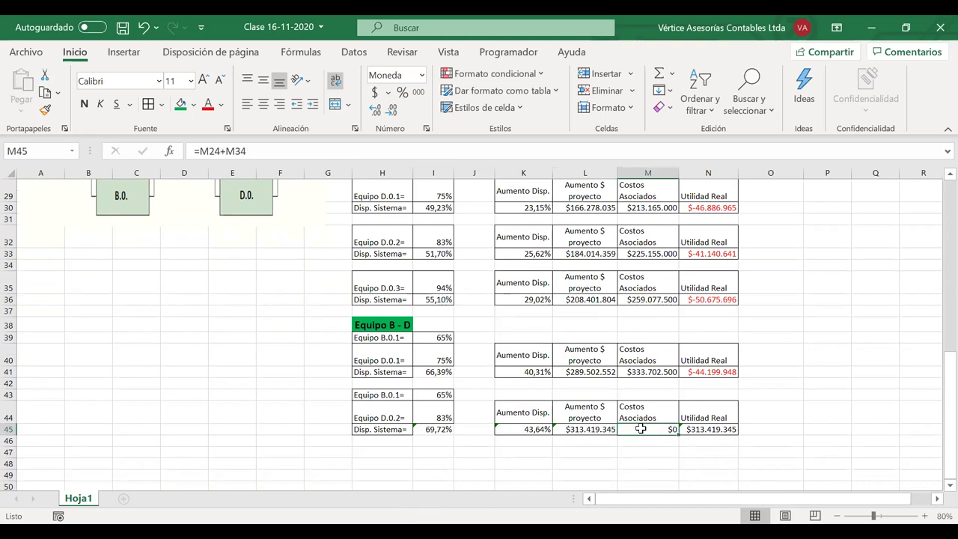
{"action": "double_click", "coordinate": [640, 429]}
{"action": "scroll", "coordinate": [675, 321], "scroll_direction": "up", "scroll_amount": 4}
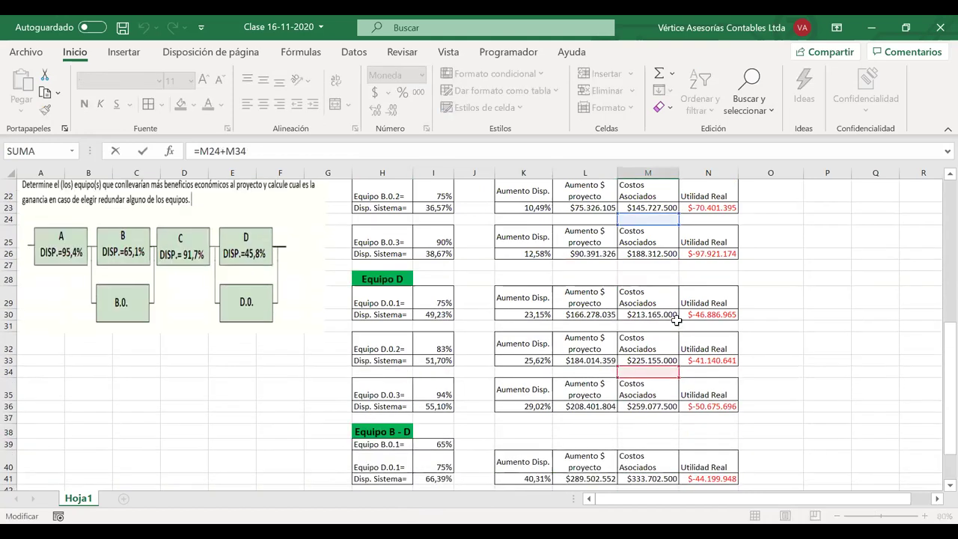
{"action": "left_click_drag", "start_coordinate": [651, 285], "coordinate": [651, 228]}
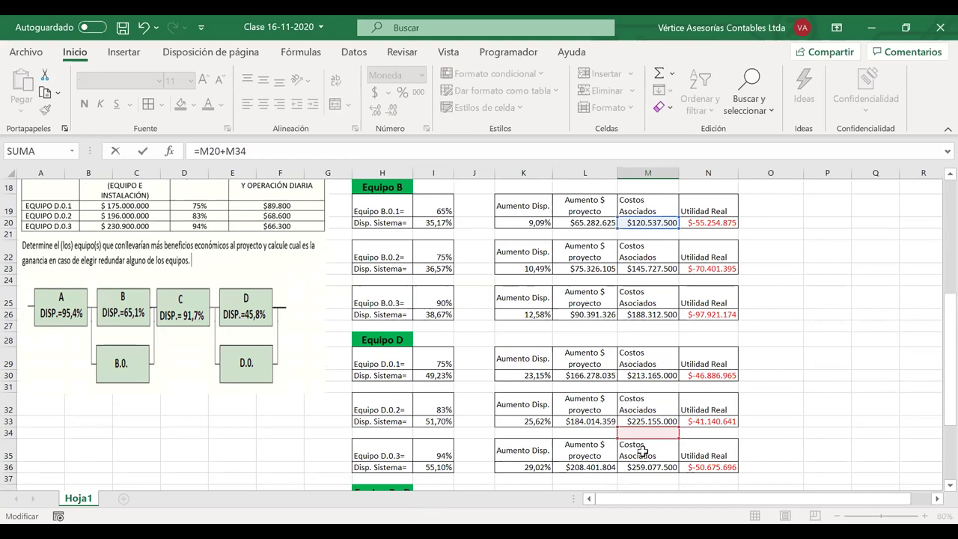
{"action": "left_click", "coordinate": [637, 423]}
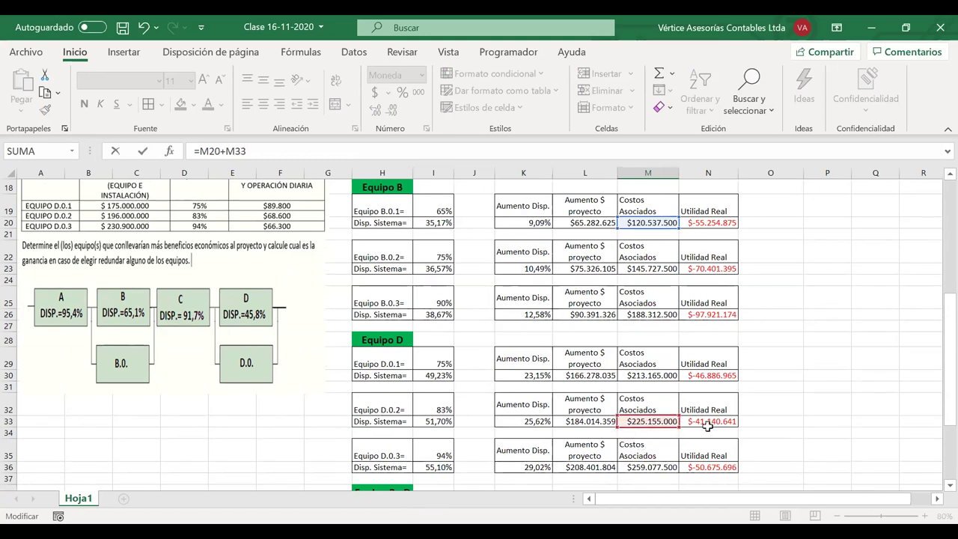
{"action": "key", "text": "Return"}
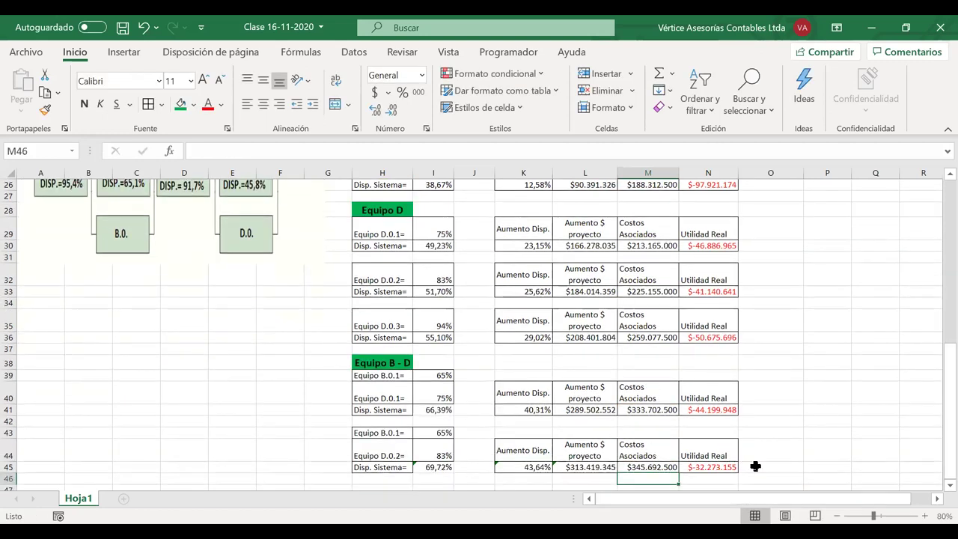
Step: Copy the Equipo B.0.1 and D.0.2 combination block H43:N45 and paste it starting at H47
{"action": "scroll", "coordinate": [754, 464], "scroll_direction": "down", "scroll_amount": 1}
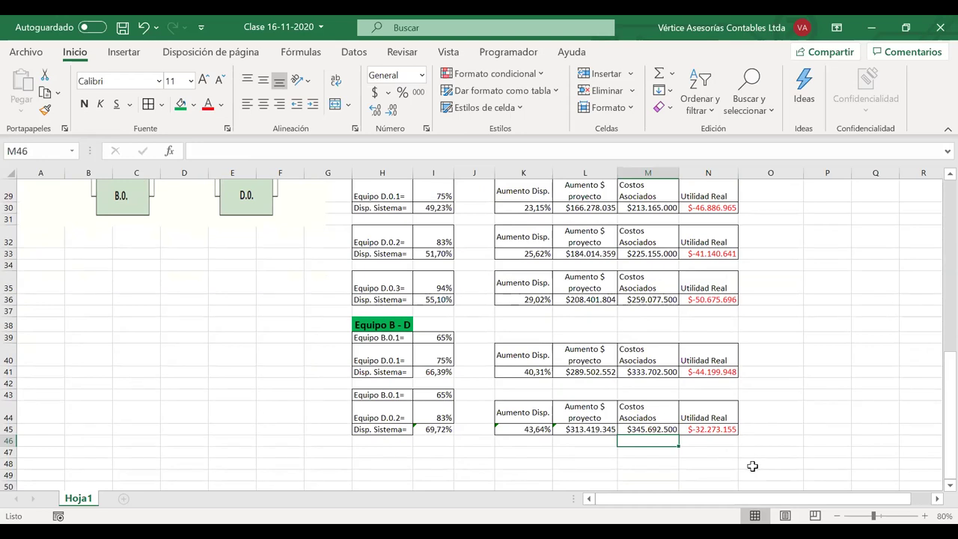
{"action": "scroll", "coordinate": [528, 397], "scroll_direction": "up", "scroll_amount": 3}
{"action": "scroll", "coordinate": [530, 394], "scroll_direction": "down", "scroll_amount": 4}
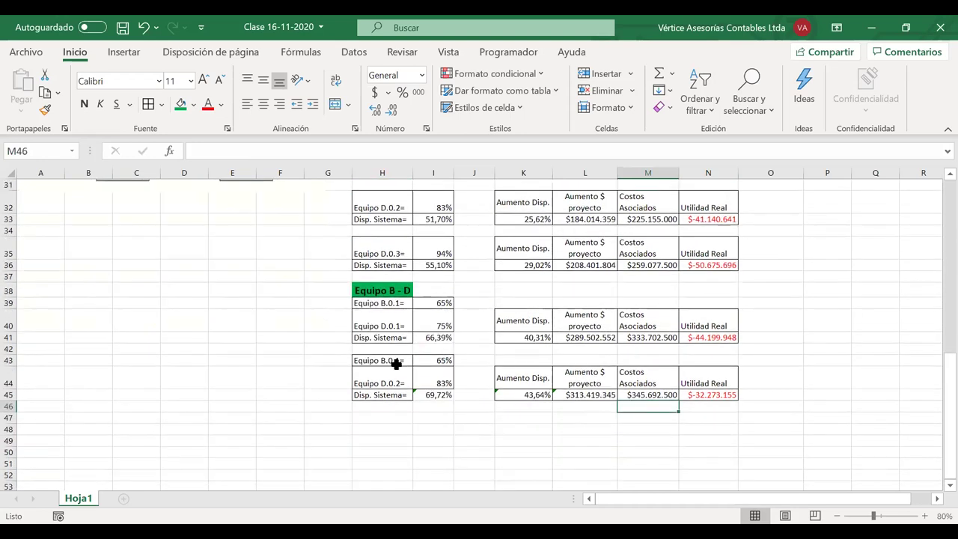
{"action": "left_click_drag", "start_coordinate": [393, 360], "coordinate": [703, 389]}
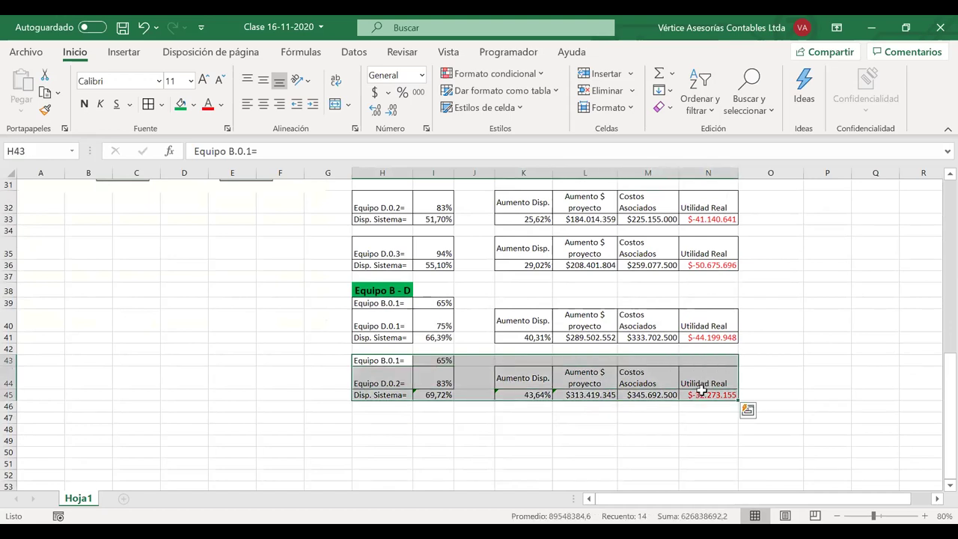
{"action": "key", "text": "ctrl+c"}
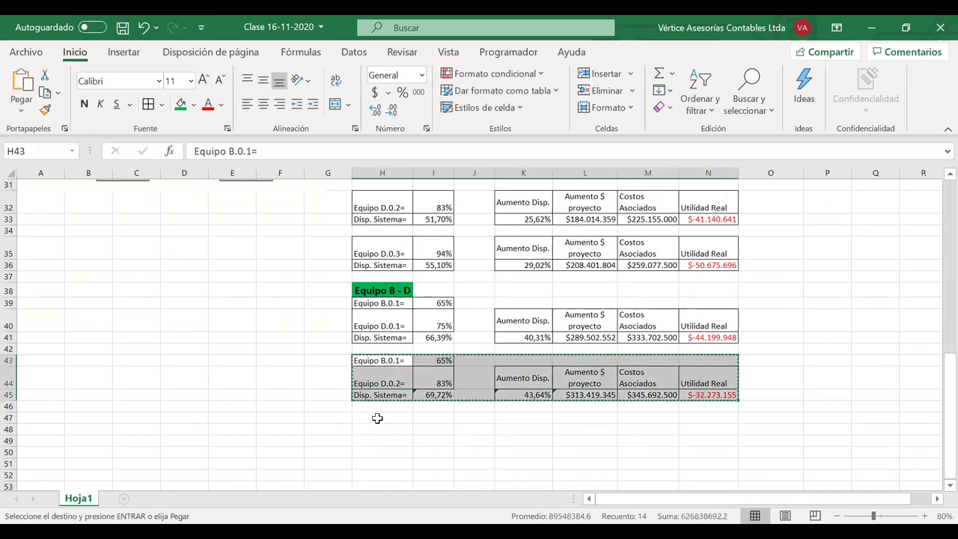
{"action": "left_click", "coordinate": [377, 418]}
{"action": "key", "text": "ctrl+v"}
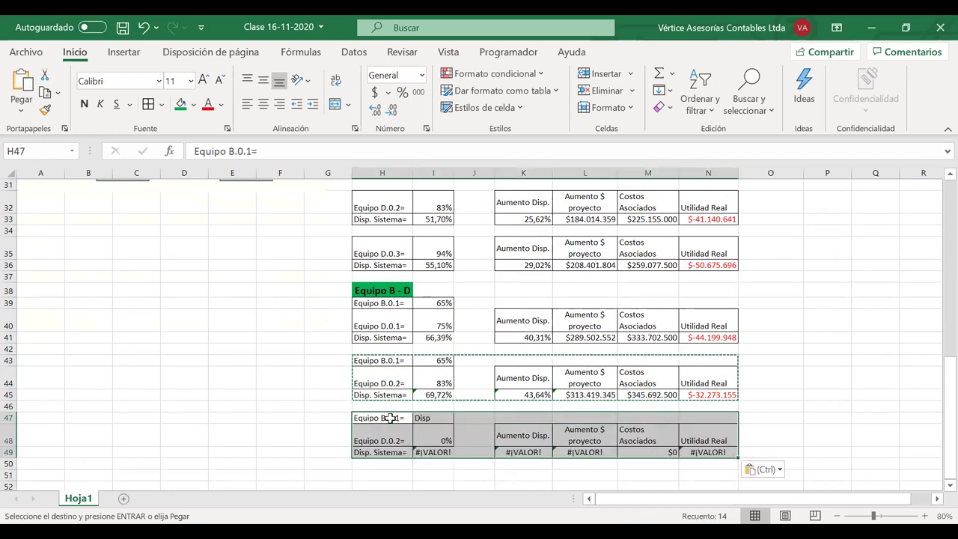
Step: Link the Equipo B.0.1 availability in I47 to its value in the data table with =N3
{"action": "left_click", "coordinate": [426, 418]}
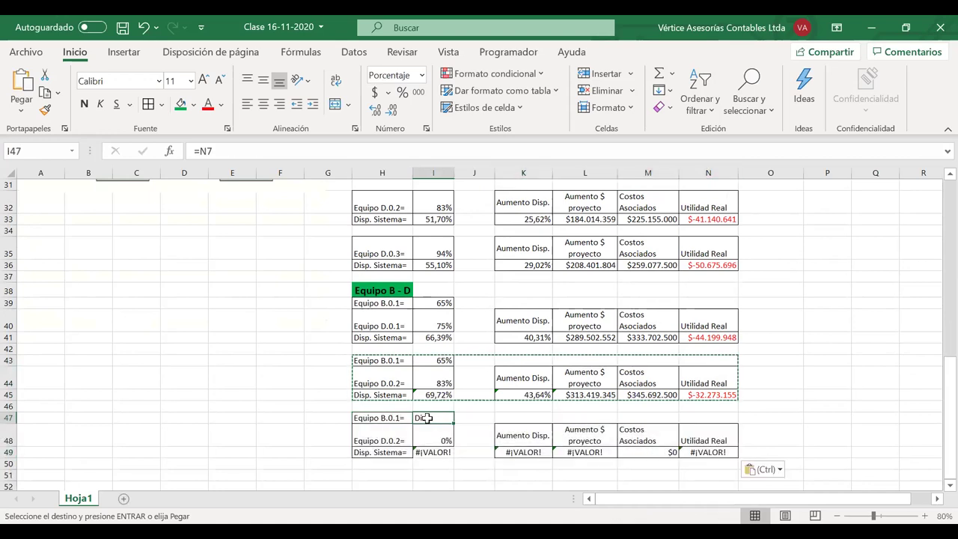
{"action": "type", "text": "="}
{"action": "scroll", "coordinate": [704, 320], "scroll_direction": "up", "scroll_amount": 6}
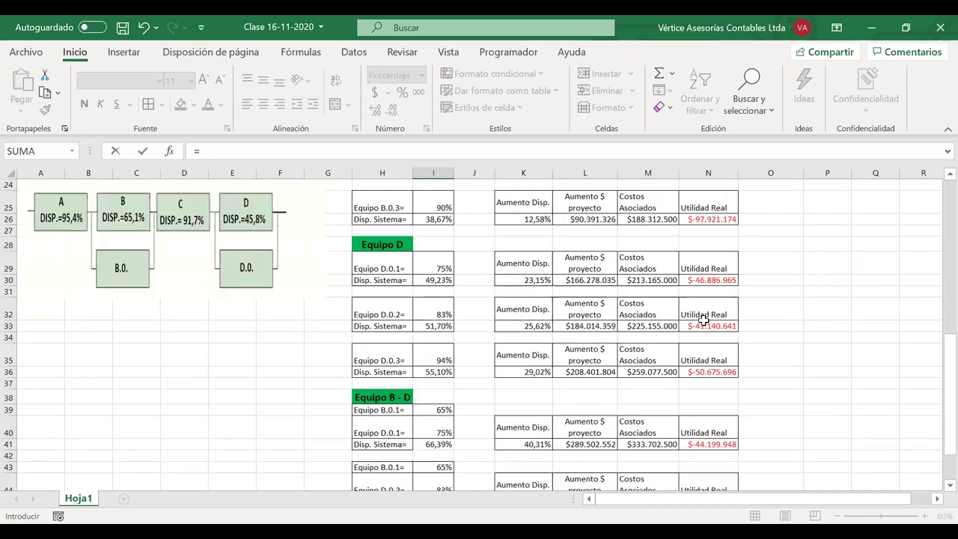
{"action": "scroll", "coordinate": [704, 320], "scroll_direction": "up", "scroll_amount": 4}
{"action": "left_click", "coordinate": [708, 210]}
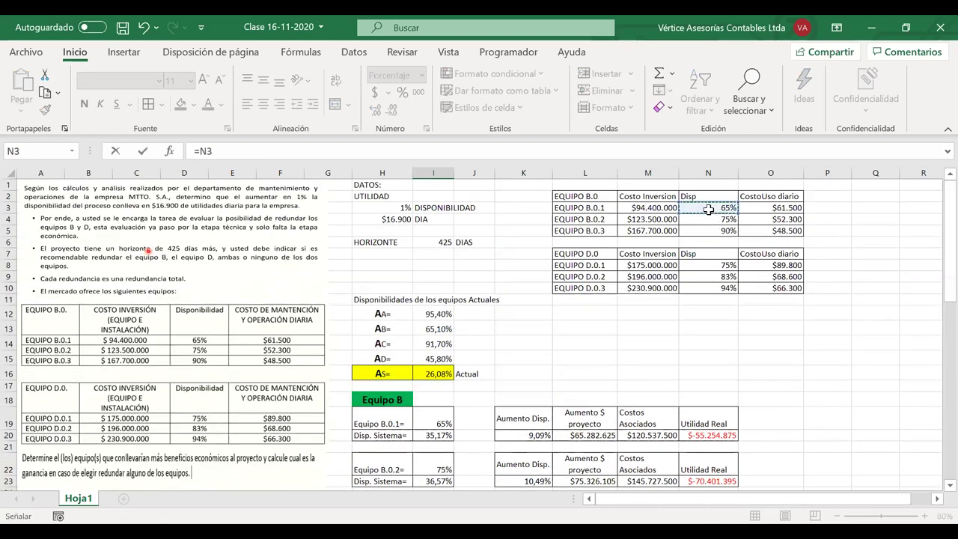
{"action": "key", "text": "Return"}
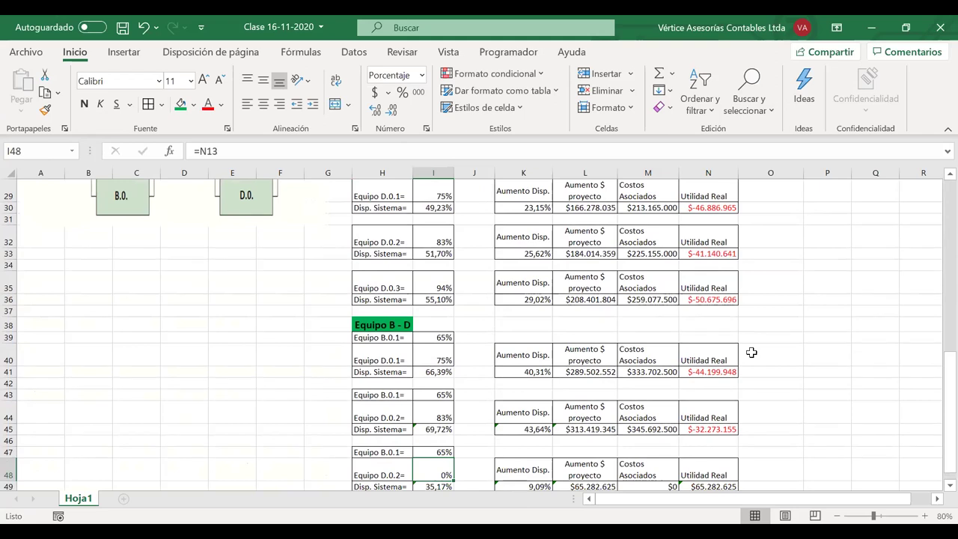
Step: Change the label in H48 of the third combination block to "Equipo D.0.3="
{"action": "scroll", "coordinate": [615, 393], "scroll_direction": "down", "scroll_amount": 1}
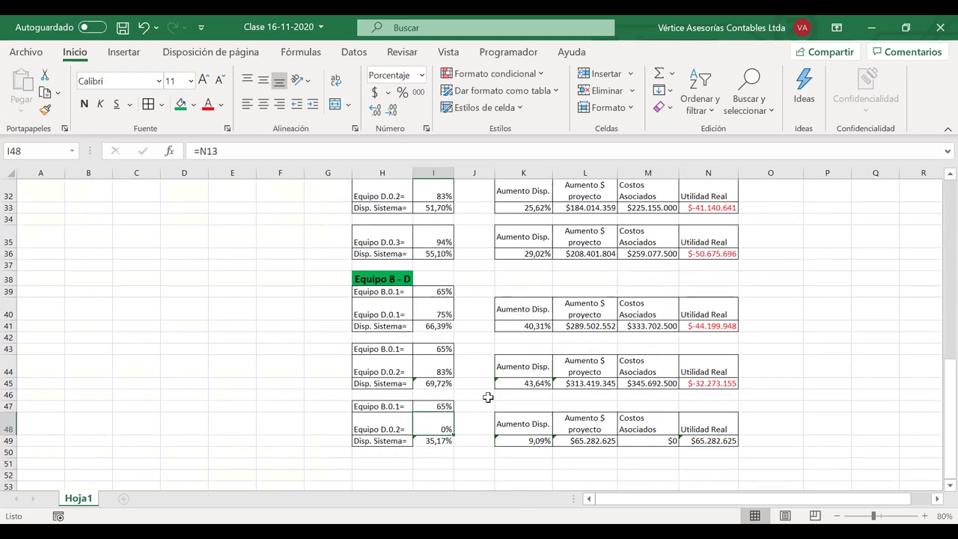
{"action": "left_click", "coordinate": [402, 438]}
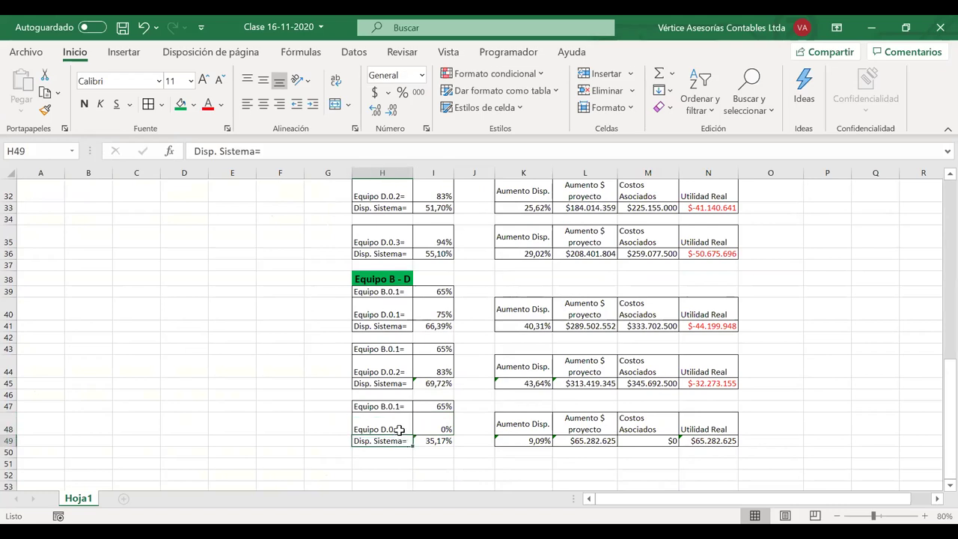
{"action": "left_click", "coordinate": [399, 431]}
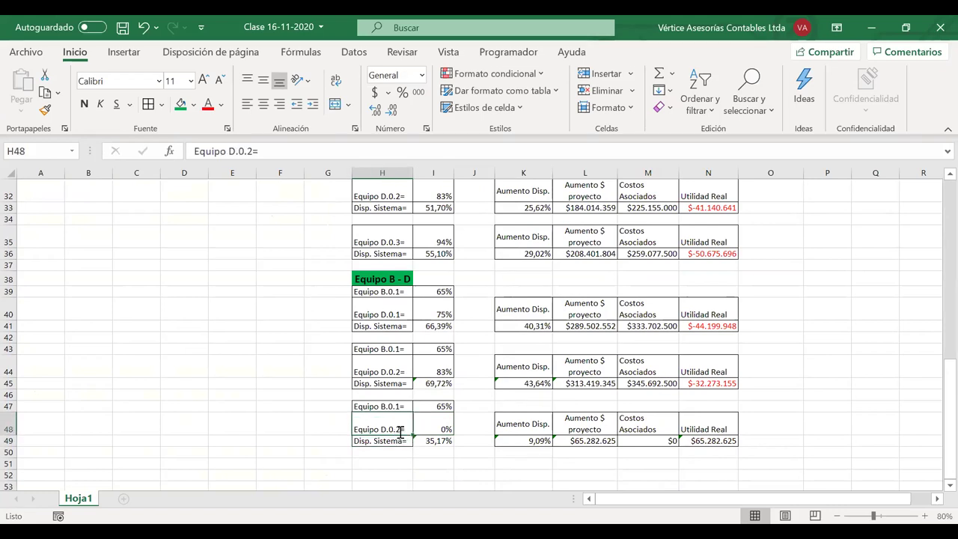
{"action": "double_click", "coordinate": [400, 432]}
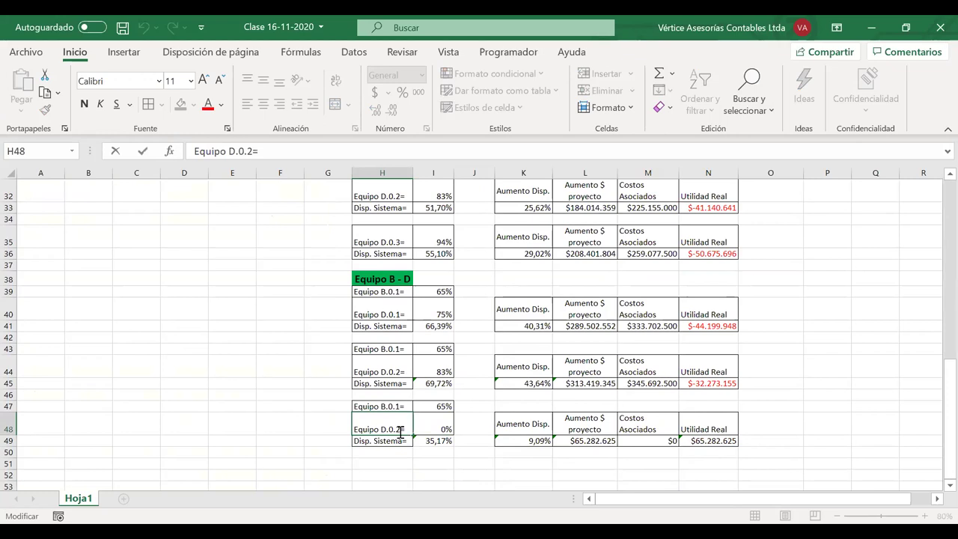
{"action": "key", "text": "BackSpace"}
{"action": "type", "text": "3"}
{"action": "left_click", "coordinate": [432, 427]}
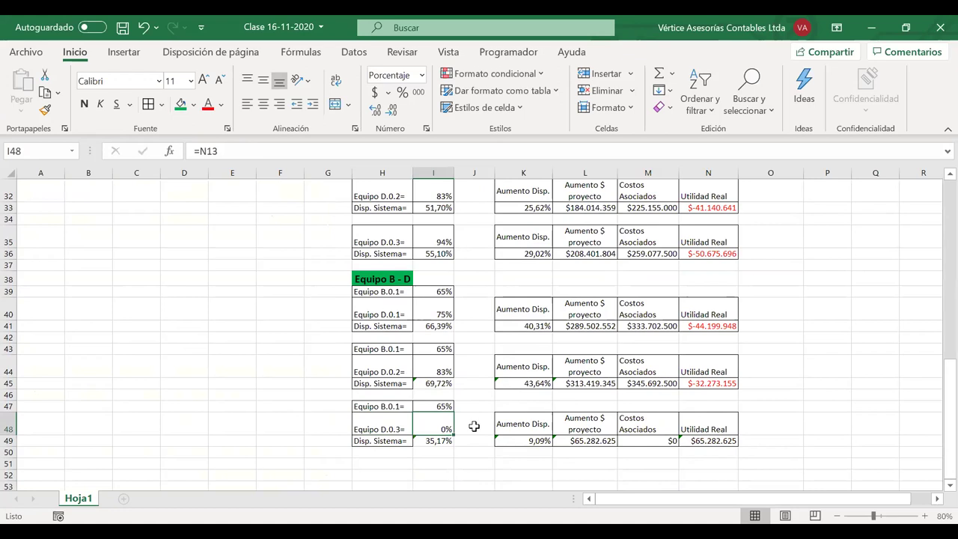
Step: Check the system availability formula in I45 and the current equipment availabilities it references
{"action": "double_click", "coordinate": [443, 384]}
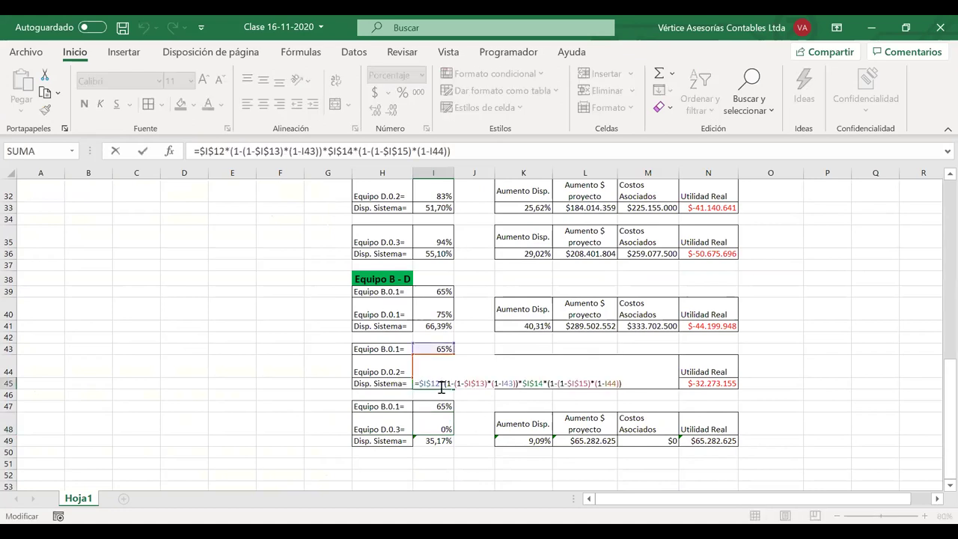
{"action": "scroll", "coordinate": [446, 386], "scroll_direction": "up", "scroll_amount": 8}
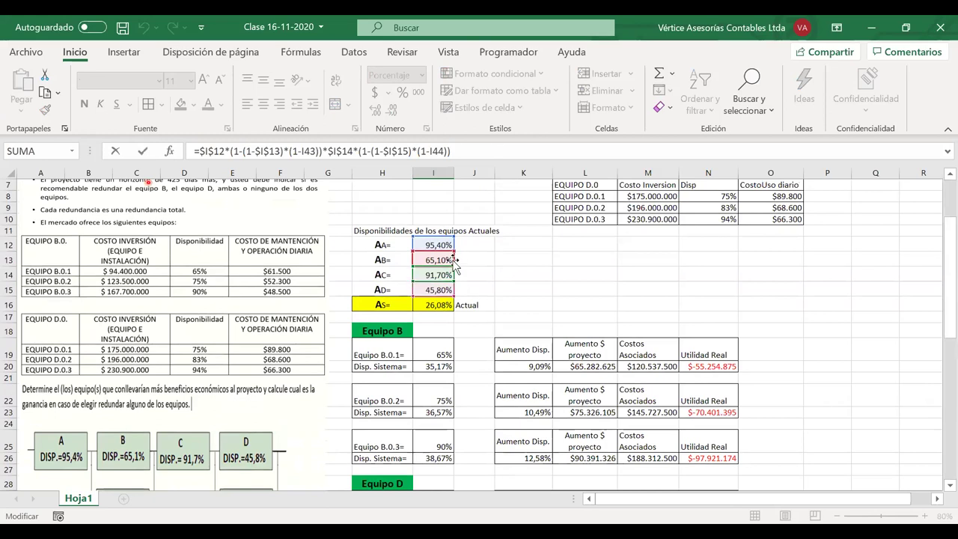
{"action": "key", "text": "Return"}
Step: Link the Equipo D.0.3 availability in I48 to its value in the data table with =N10
{"action": "scroll", "coordinate": [466, 414], "scroll_direction": "down", "scroll_amount": 3}
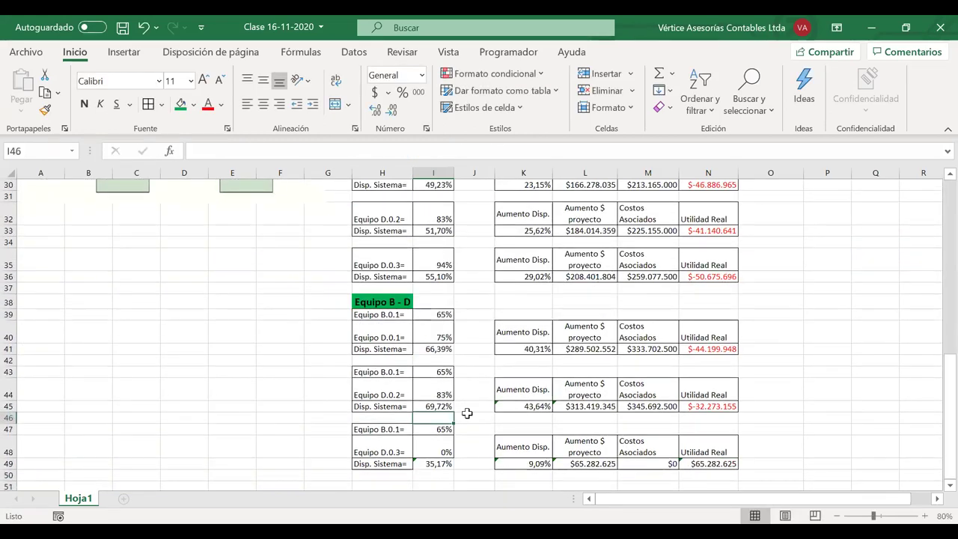
{"action": "left_click", "coordinate": [440, 448]}
{"action": "type", "text": "="}
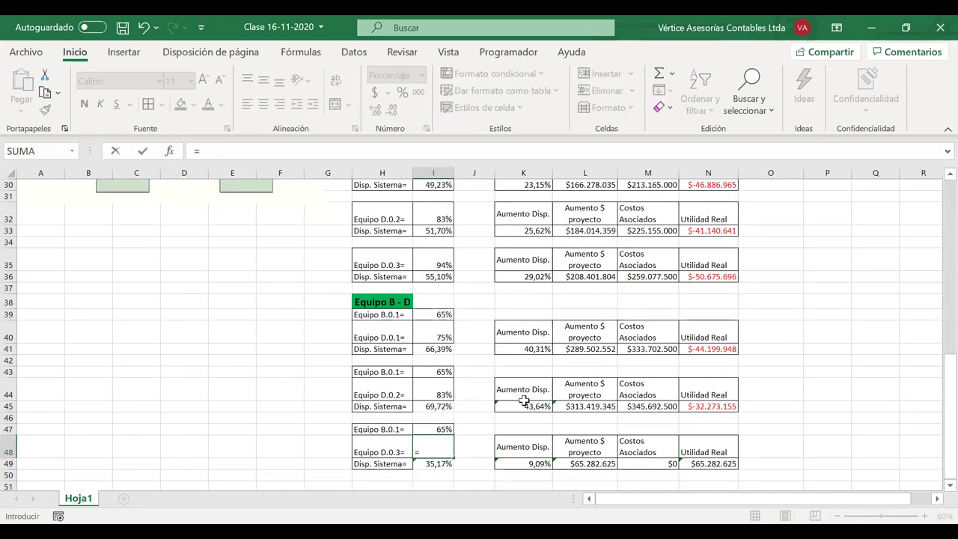
{"action": "scroll", "coordinate": [682, 295], "scroll_direction": "up", "scroll_amount": 10}
{"action": "left_click", "coordinate": [726, 285]}
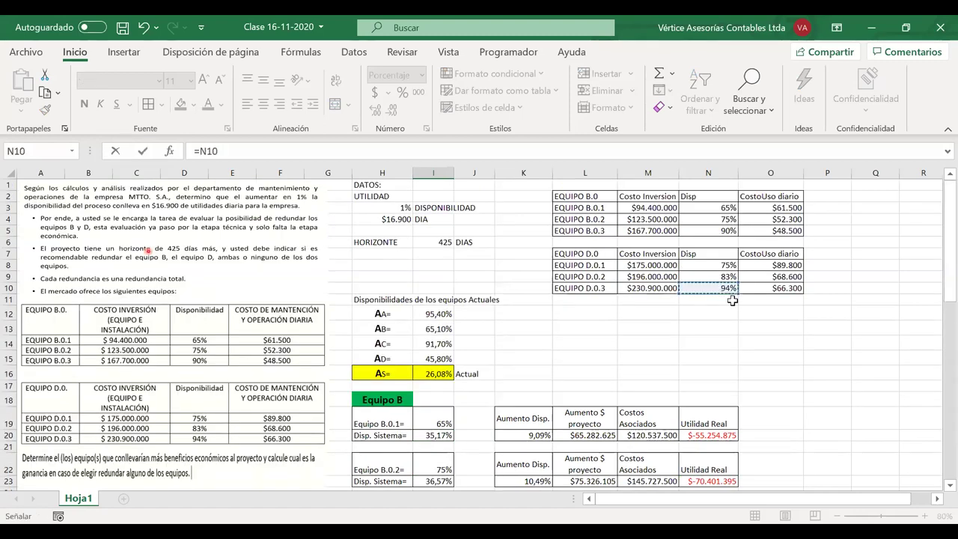
{"action": "key", "text": "Return"}
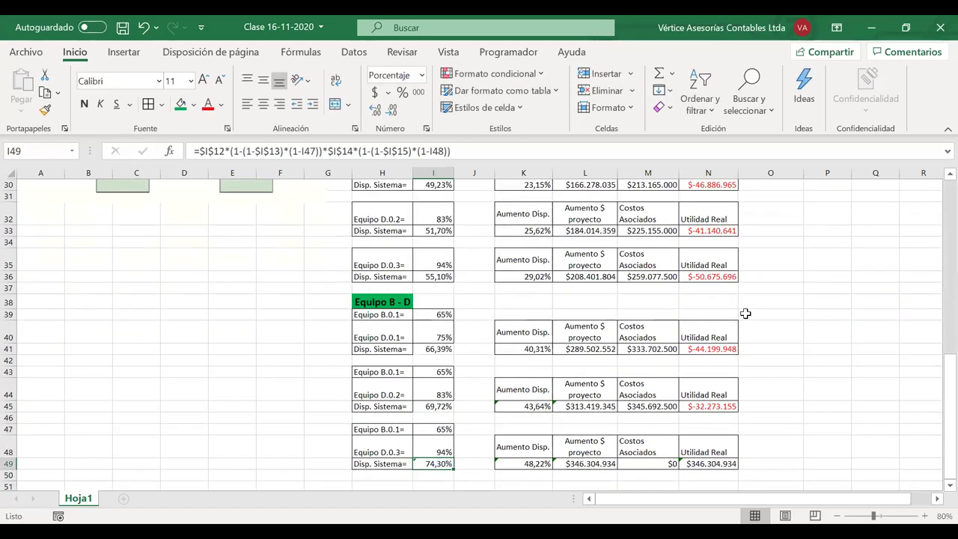
Step: Check the cell references of the copied system availability formula in I49
{"action": "scroll", "coordinate": [745, 313], "scroll_direction": "down", "scroll_amount": 2}
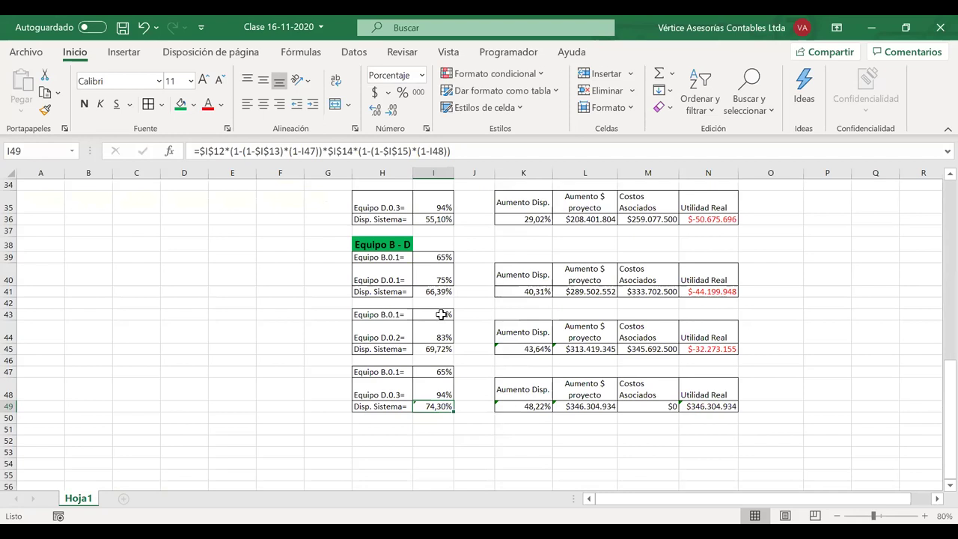
{"action": "double_click", "coordinate": [445, 405]}
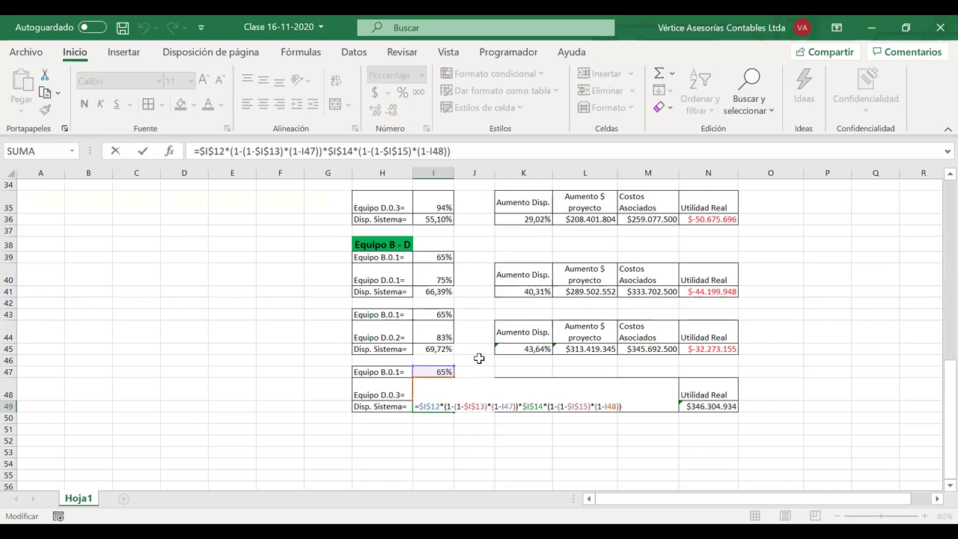
{"action": "scroll", "coordinate": [479, 359], "scroll_direction": "up", "scroll_amount": 7}
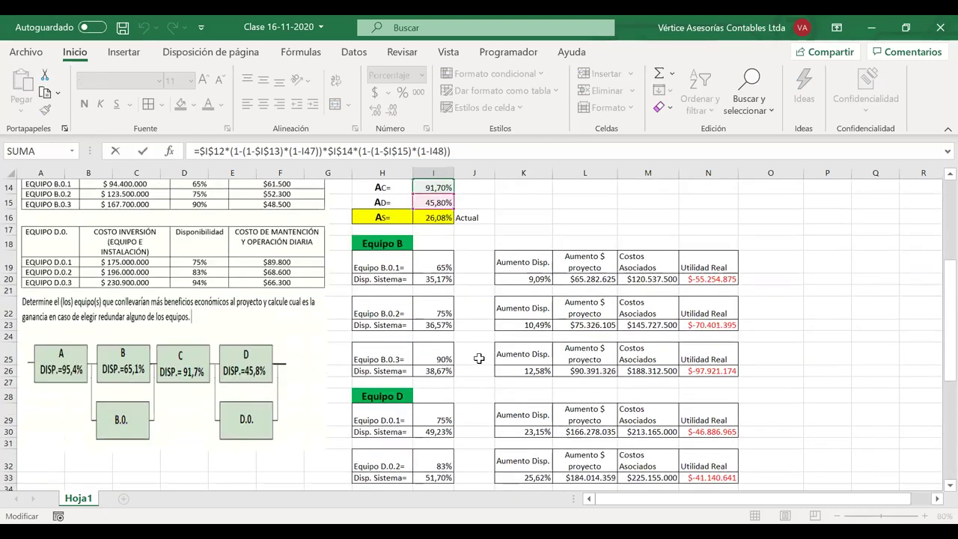
{"action": "scroll", "coordinate": [479, 358], "scroll_direction": "up", "scroll_amount": 1}
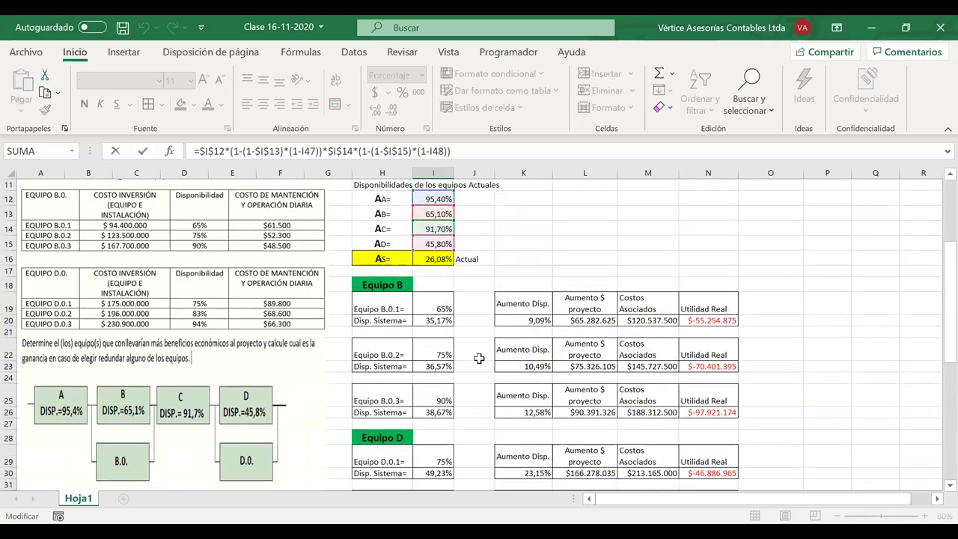
{"action": "scroll", "coordinate": [479, 358], "scroll_direction": "down", "scroll_amount": 8}
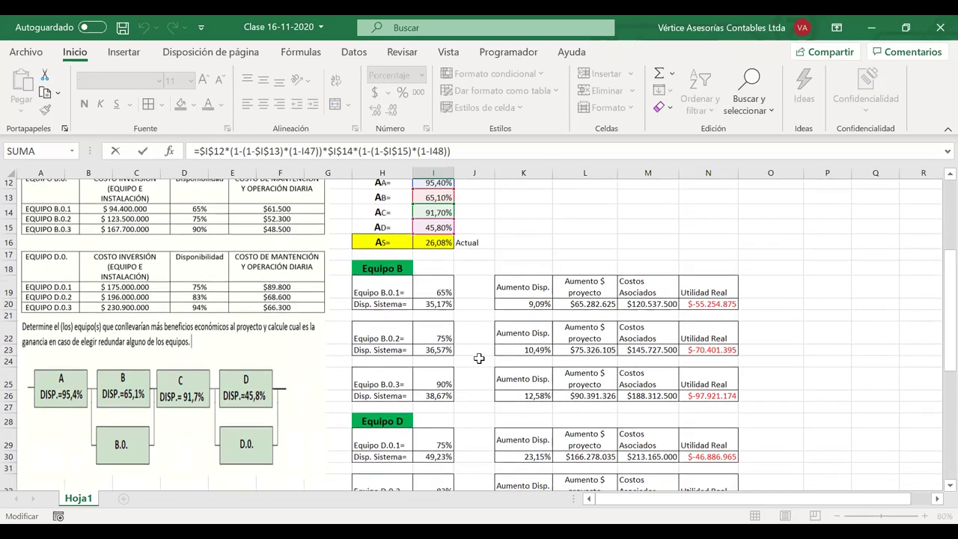
{"action": "key", "text": "Return"}
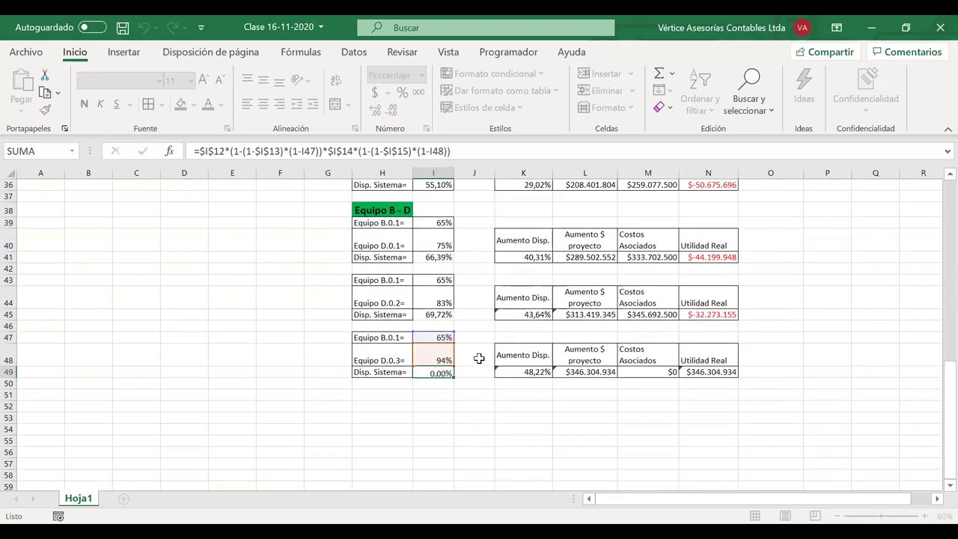
Step: Review the availability increase formula in K49 and the project increase formula in L49 against the source data
{"action": "left_click", "coordinate": [528, 370]}
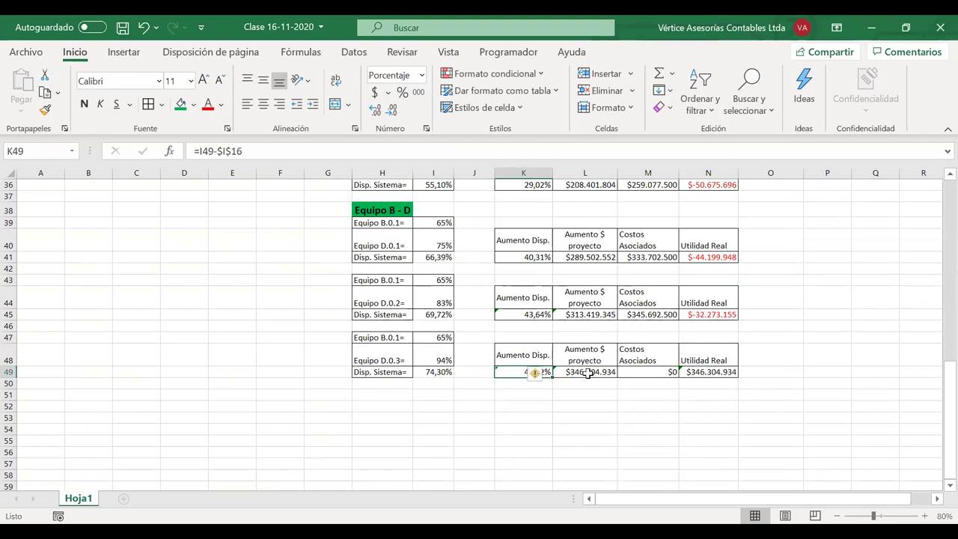
{"action": "left_click", "coordinate": [587, 374]}
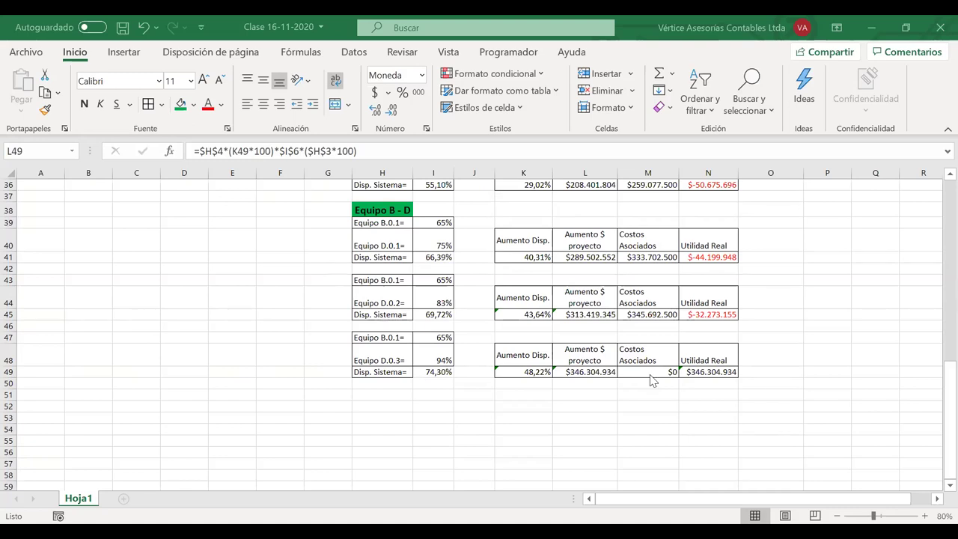
{"action": "scroll", "coordinate": [651, 381], "scroll_direction": "up", "scroll_amount": 6}
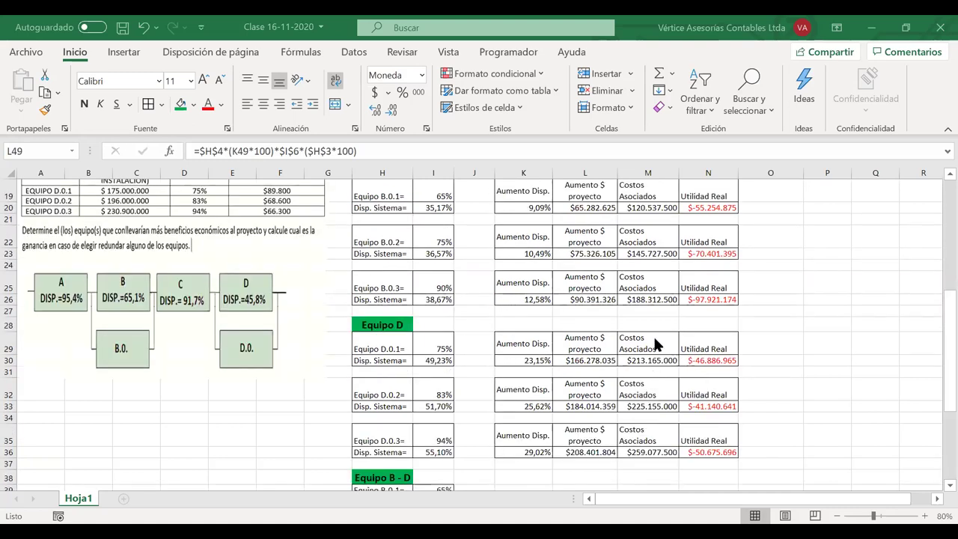
{"action": "scroll", "coordinate": [655, 343], "scroll_direction": "down", "scroll_amount": 3}
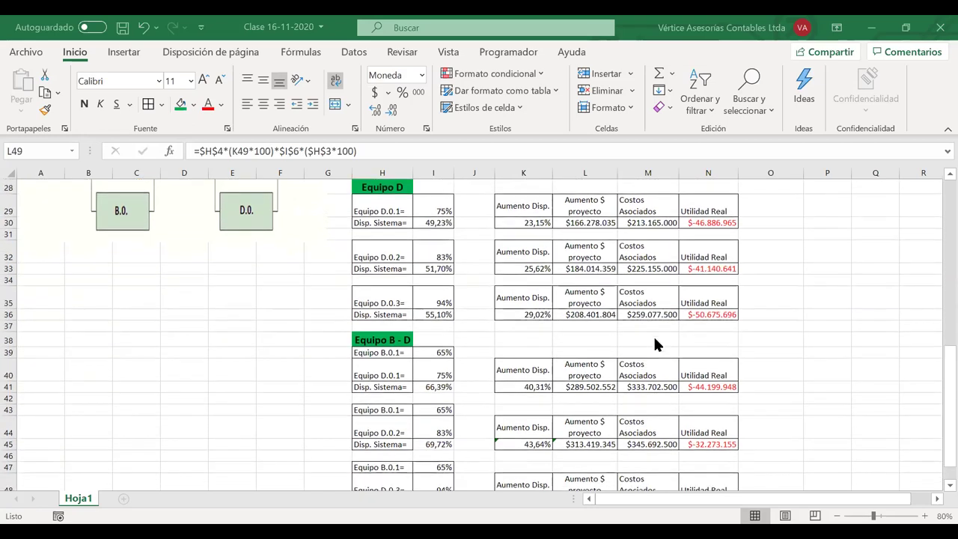
{"action": "scroll", "coordinate": [655, 352], "scroll_direction": "down", "scroll_amount": 2}
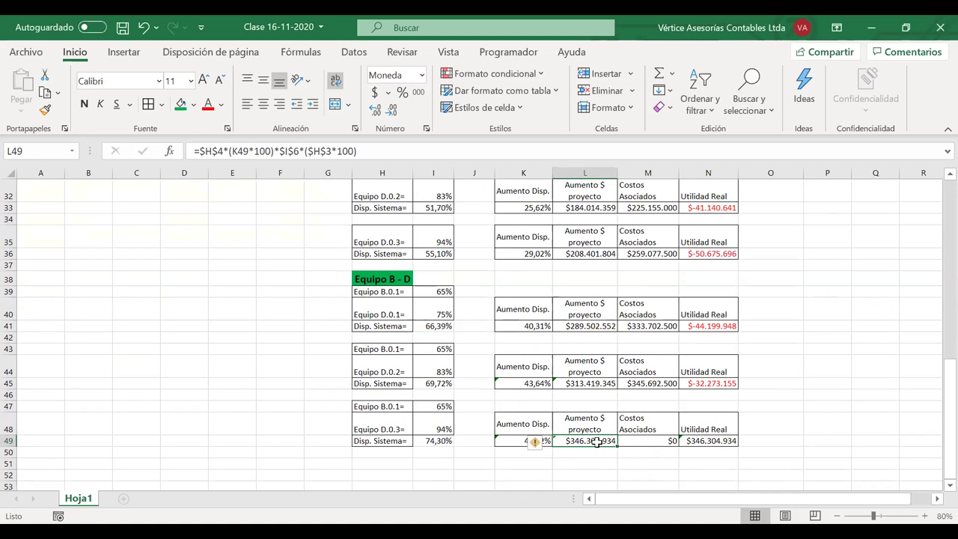
{"action": "scroll", "coordinate": [596, 442], "scroll_direction": "up", "scroll_amount": 7}
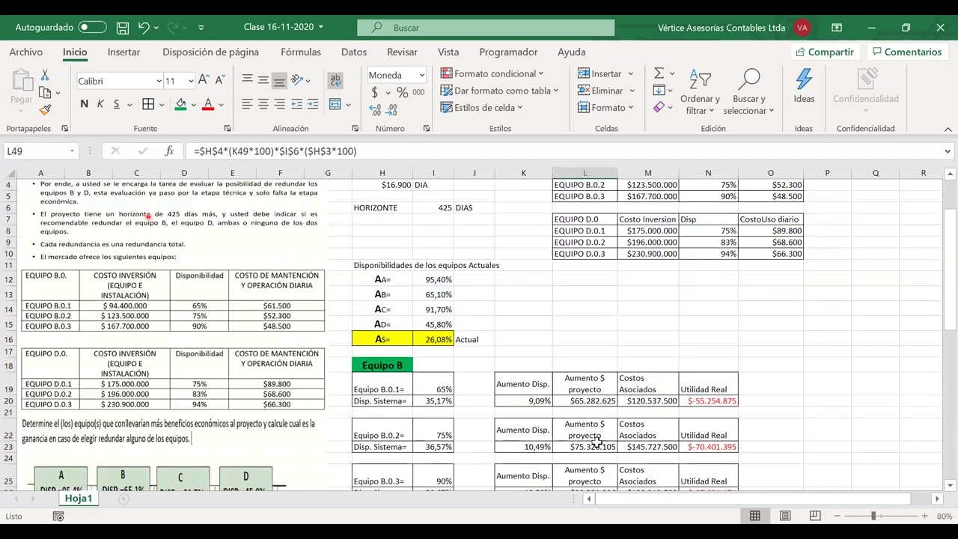
{"action": "scroll", "coordinate": [597, 442], "scroll_direction": "down", "scroll_amount": 7}
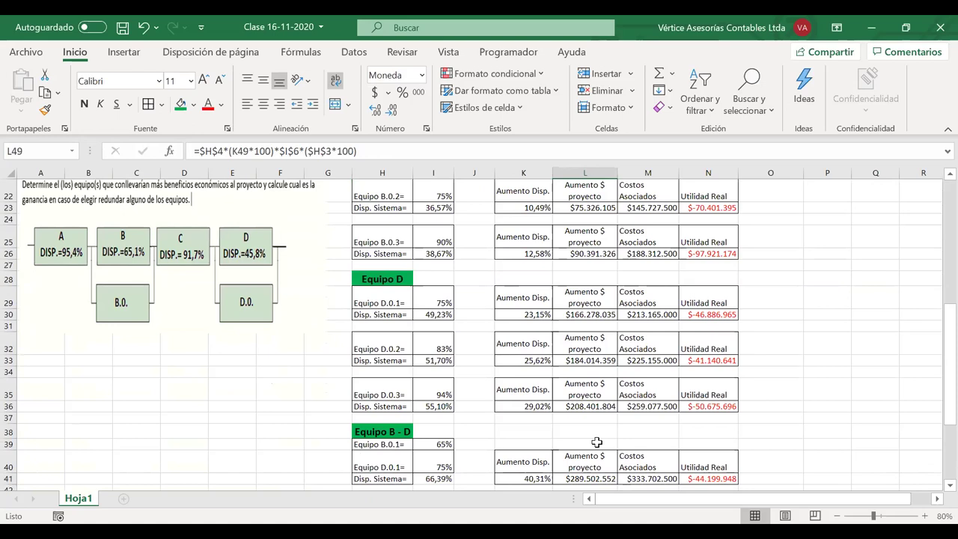
{"action": "scroll", "coordinate": [596, 442], "scroll_direction": "down", "scroll_amount": 1}
Step: Repoint the second term of the associated costs formula in M49 to the Equipo D.0.3 cost in M36
{"action": "left_click", "coordinate": [654, 405]}
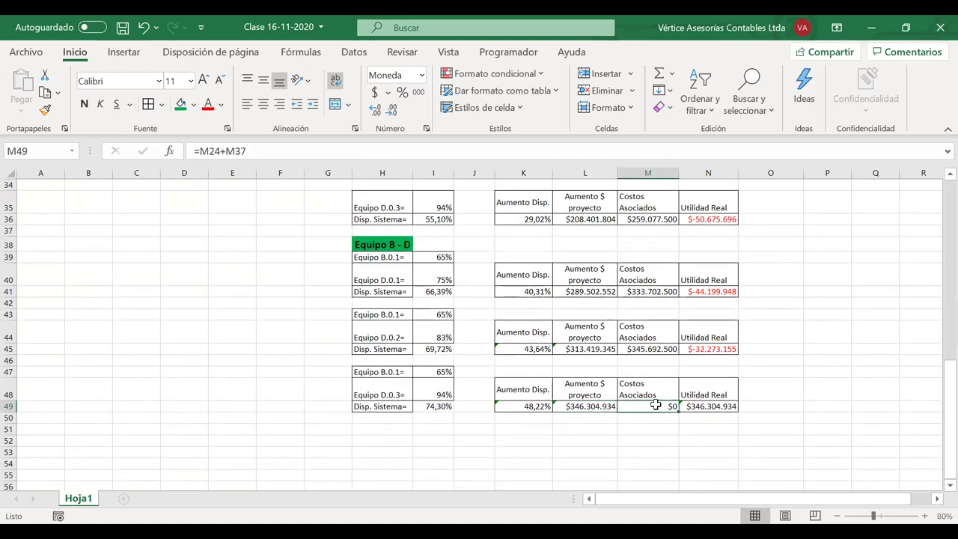
{"action": "double_click", "coordinate": [655, 405]}
{"action": "scroll", "coordinate": [655, 405], "scroll_direction": "up", "scroll_amount": 2}
{"action": "scroll", "coordinate": [655, 404], "scroll_direction": "up", "scroll_amount": 2}
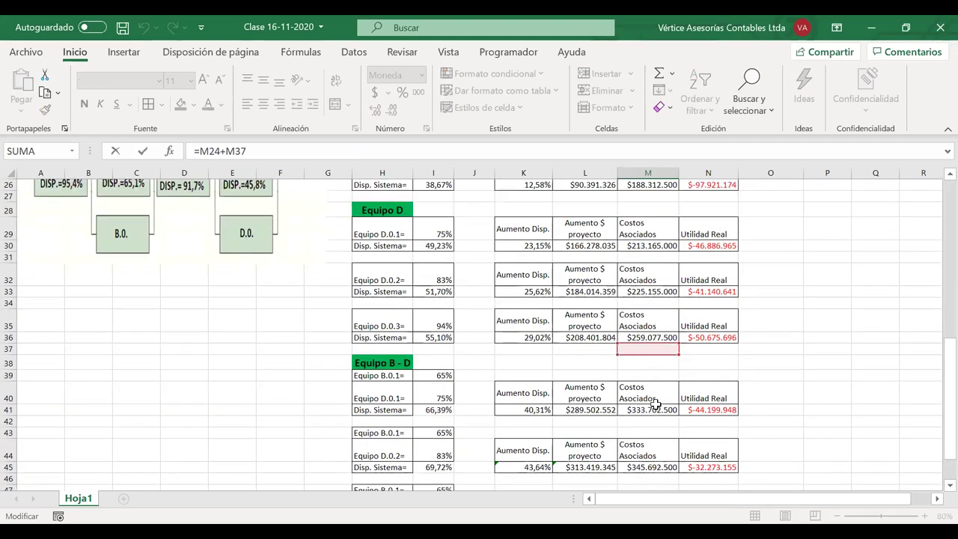
{"action": "left_click", "coordinate": [634, 407]}
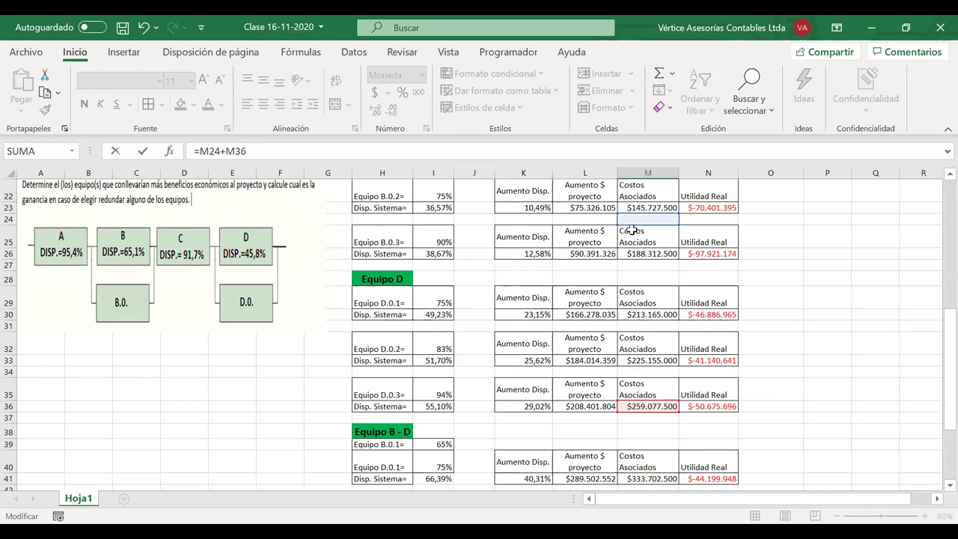
Step: Repoint the first term of the M49 costs formula to the Equipo B.0.1 cost, completing it as =M20+M36
{"action": "scroll", "coordinate": [632, 234], "scroll_direction": "up", "scroll_amount": 2}
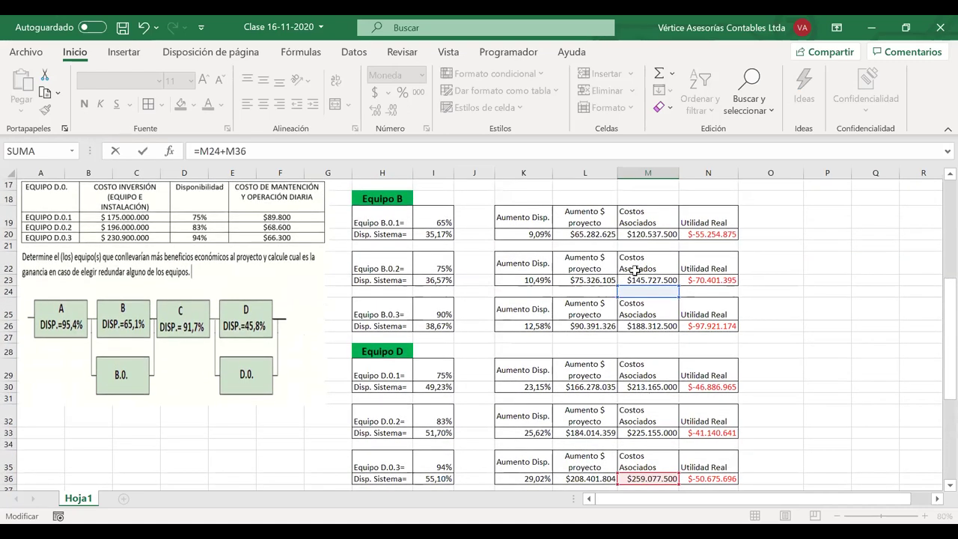
{"action": "left_click", "coordinate": [633, 271]}
{"action": "left_click", "coordinate": [643, 217]}
{"action": "left_click", "coordinate": [644, 233]}
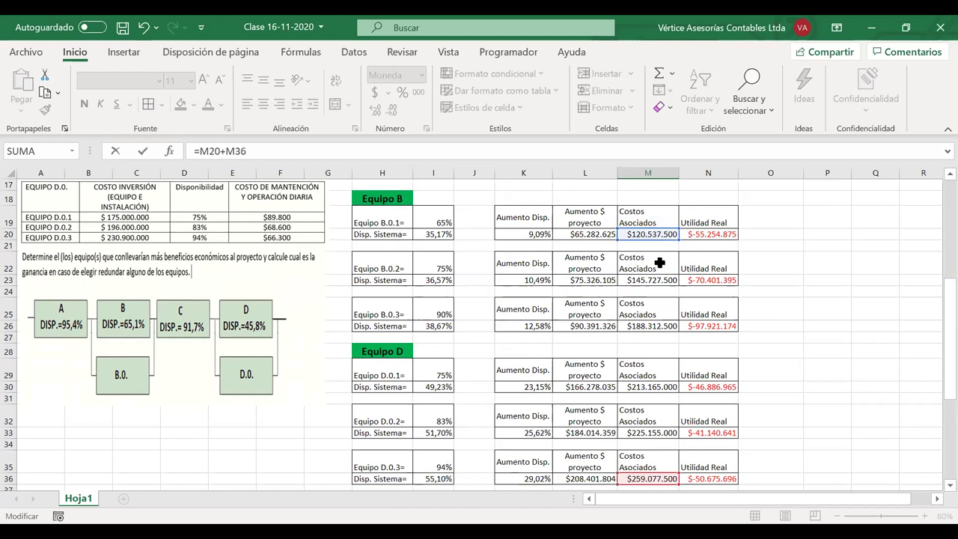
{"action": "scroll", "coordinate": [651, 315], "scroll_direction": "down", "scroll_amount": 2}
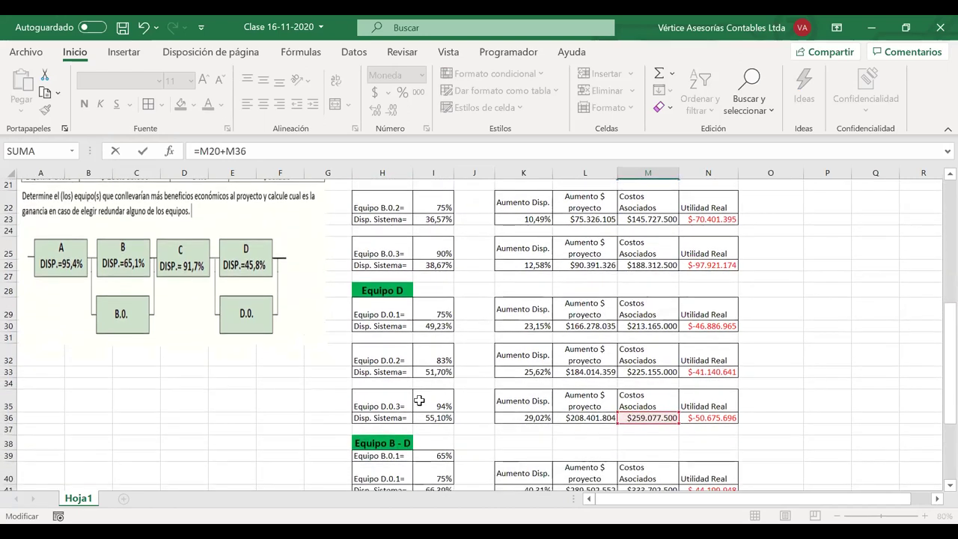
{"action": "scroll", "coordinate": [650, 433], "scroll_direction": "down", "scroll_amount": 2}
{"action": "scroll", "coordinate": [651, 432], "scroll_direction": "down", "scroll_amount": 5}
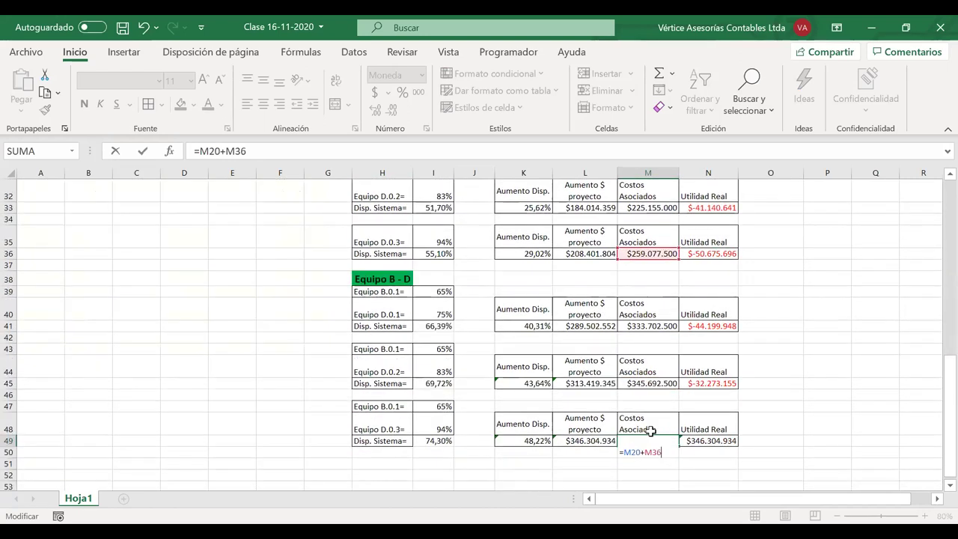
{"action": "key", "text": "Return"}
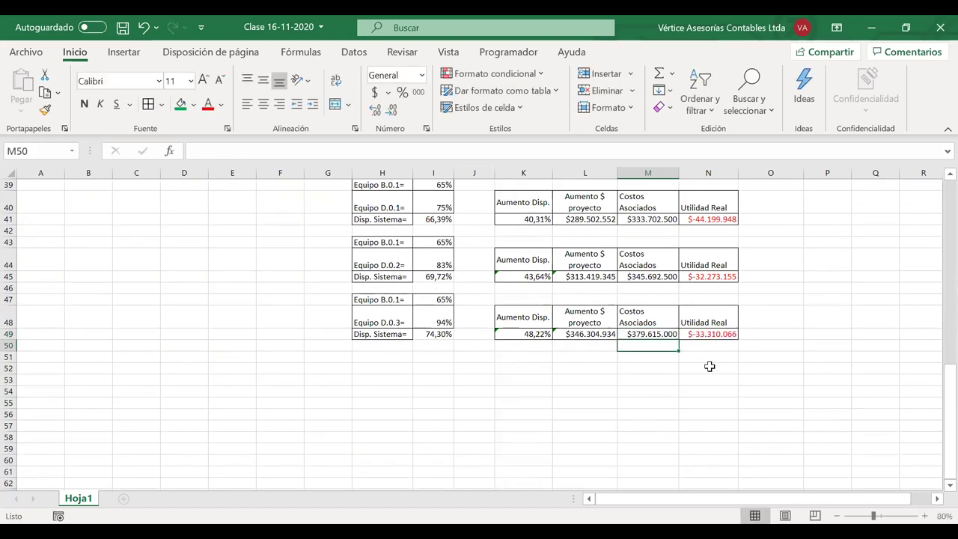
Step: Copy the B.0.1 and D.0.3 combination block H47:N49 and paste it starting at H51
{"action": "scroll", "coordinate": [697, 354], "scroll_direction": "up", "scroll_amount": 2}
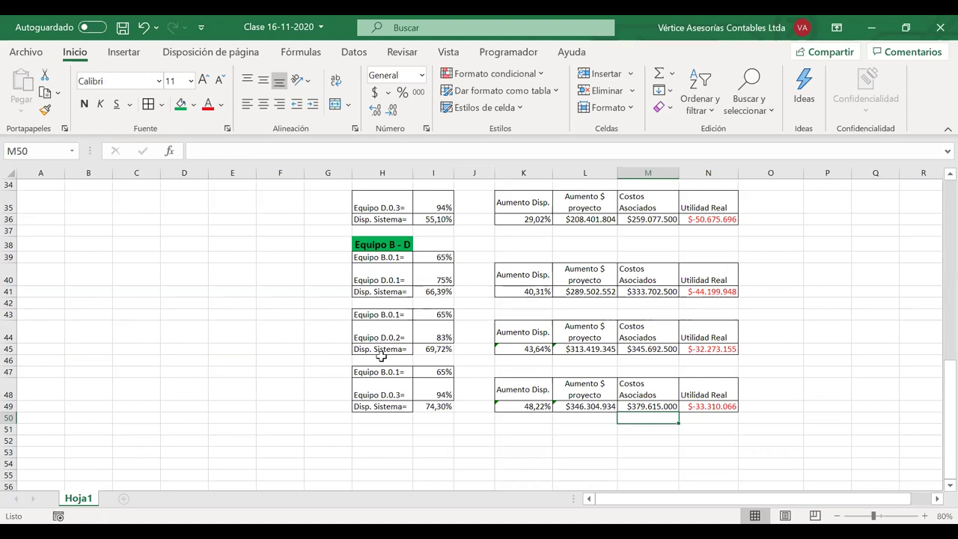
{"action": "left_click_drag", "start_coordinate": [379, 371], "coordinate": [699, 406]}
{"action": "key", "text": "ctrl+c"}
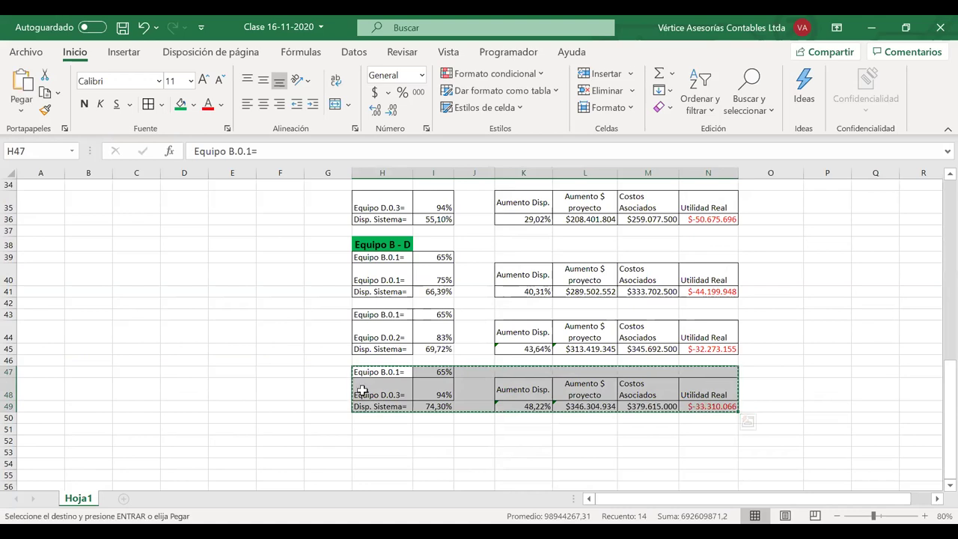
{"action": "left_click_drag", "start_coordinate": [381, 430], "coordinate": [383, 430]}
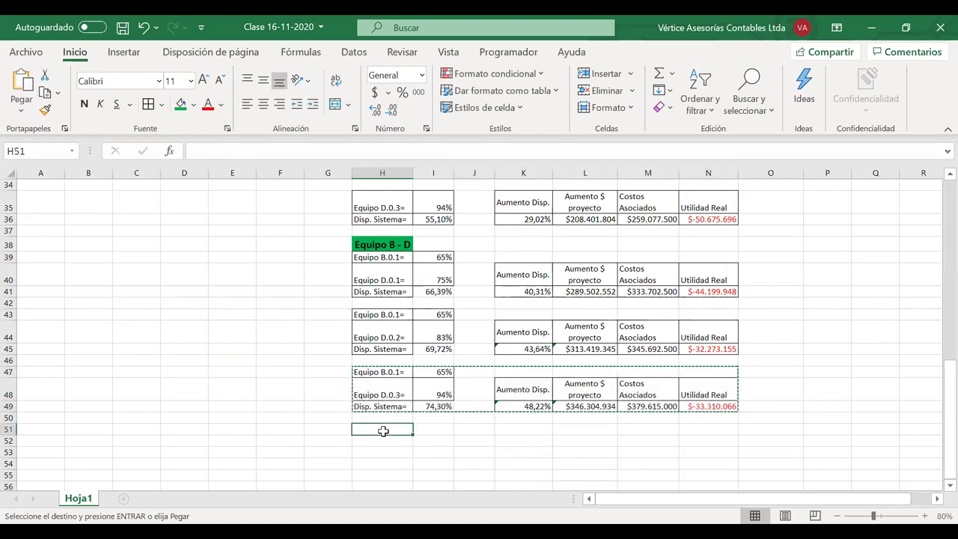
{"action": "key", "text": "ctrl+v"}
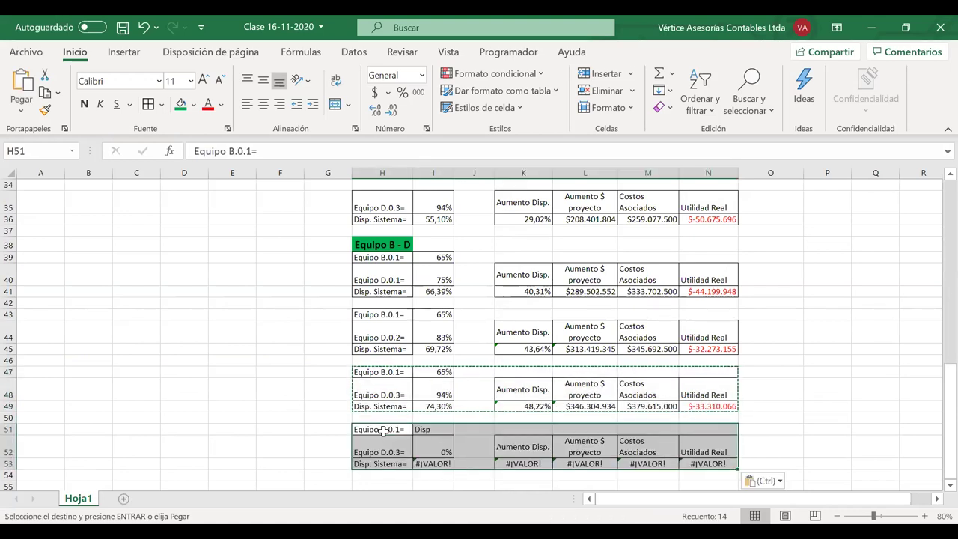
Step: Change the copied equipment B label in H51 to "Equipo B.0.2="
{"action": "double_click", "coordinate": [396, 429]}
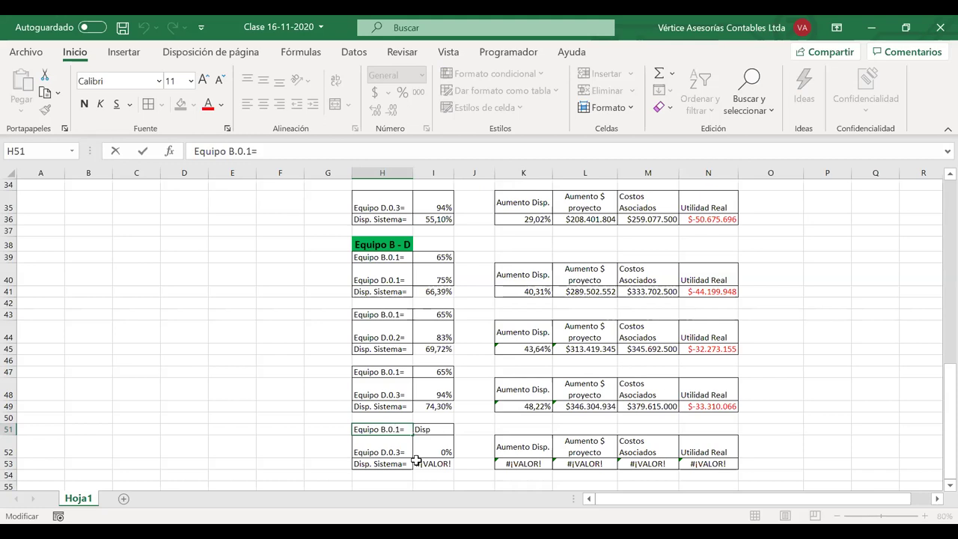
{"action": "key", "text": "BackSpace"}
{"action": "type", "text": "2"}
{"action": "scroll", "coordinate": [532, 395], "scroll_direction": "up", "scroll_amount": 5}
{"action": "scroll", "coordinate": [531, 395], "scroll_direction": "up", "scroll_amount": 3}
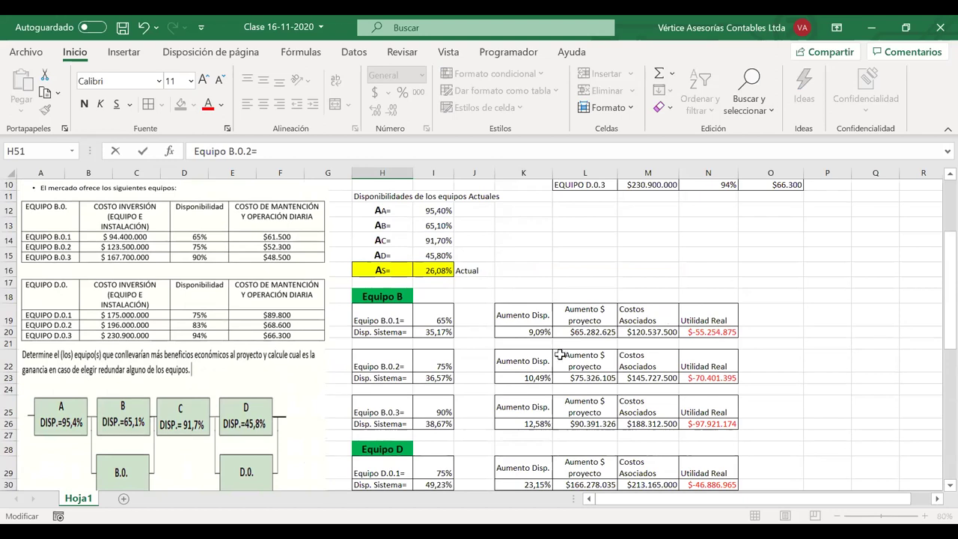
{"action": "scroll", "coordinate": [560, 354], "scroll_direction": "down", "scroll_amount": 8}
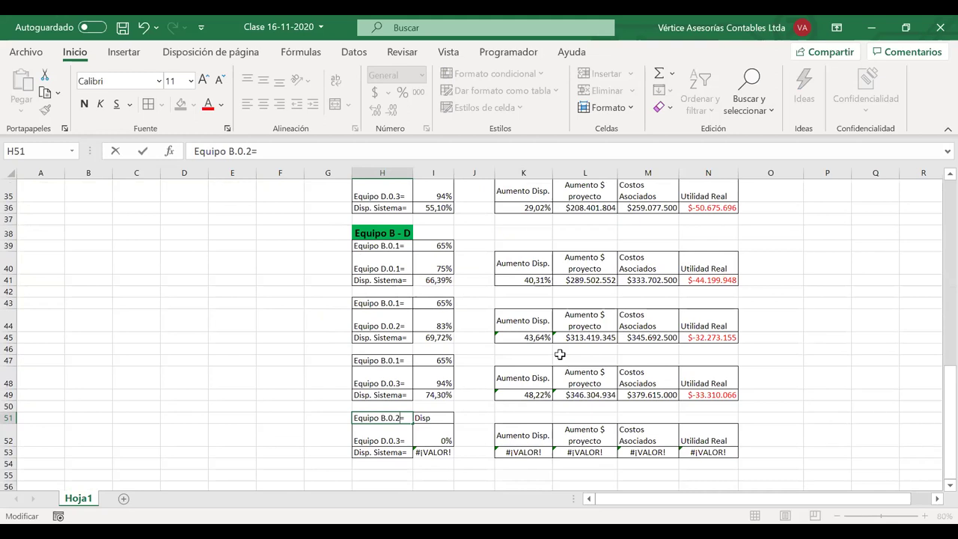
Step: Link the Equipo B.0.2 availability in I51 to its value in the data table with =N4
{"action": "left_click", "coordinate": [437, 418]}
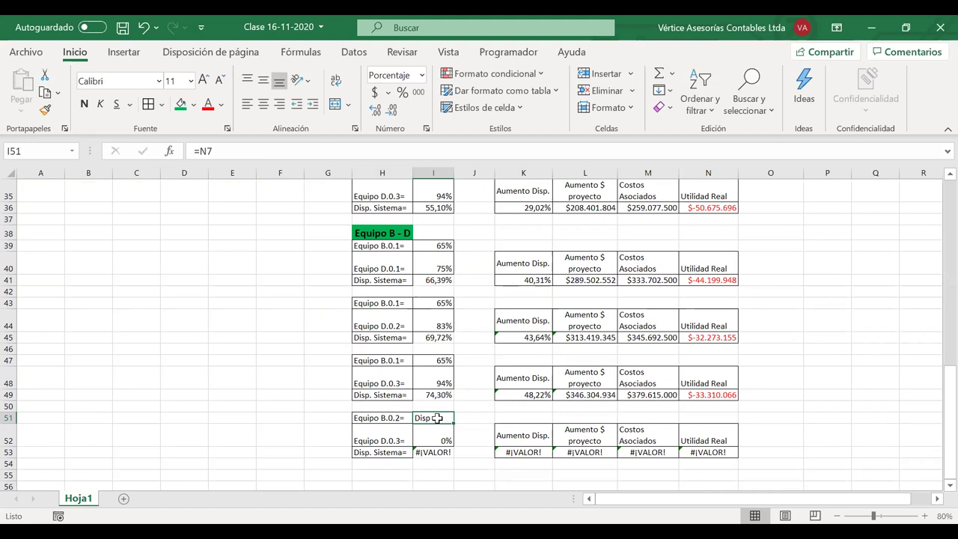
{"action": "type", "text": "="}
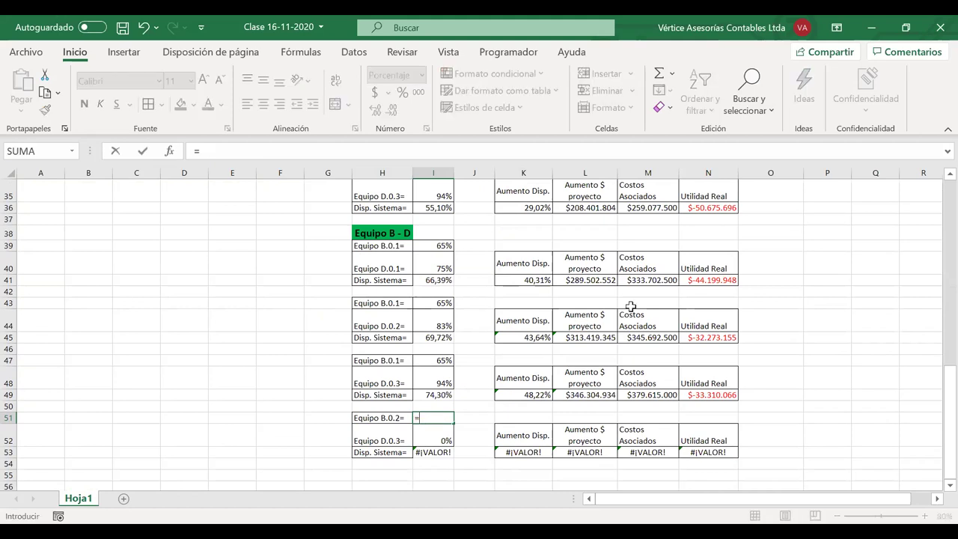
{"action": "scroll", "coordinate": [630, 307], "scroll_direction": "up", "scroll_amount": 11}
{"action": "left_click", "coordinate": [706, 218]}
{"action": "key", "text": "Return"}
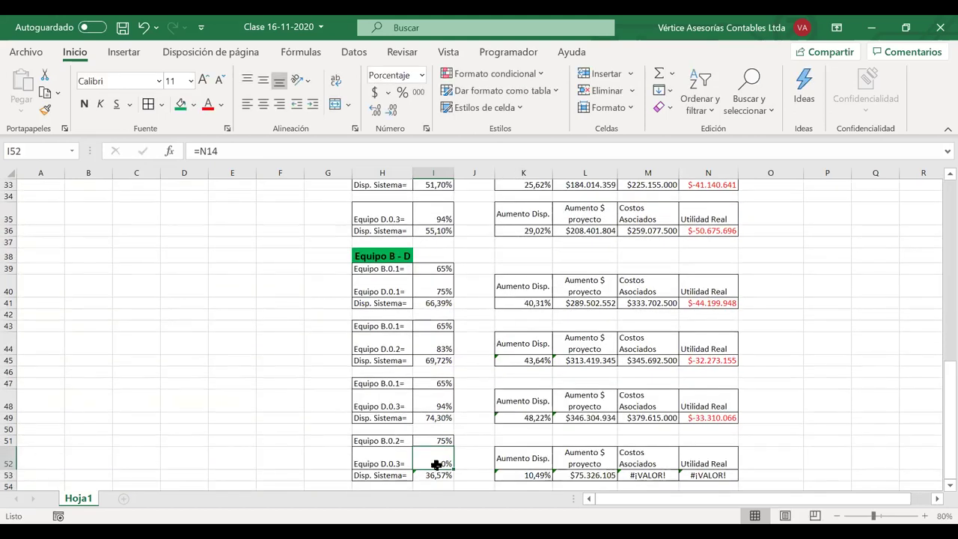
Step: Change the copied equipment D label in H52 to "Equipo D.0.1="
{"action": "double_click", "coordinate": [395, 464]}
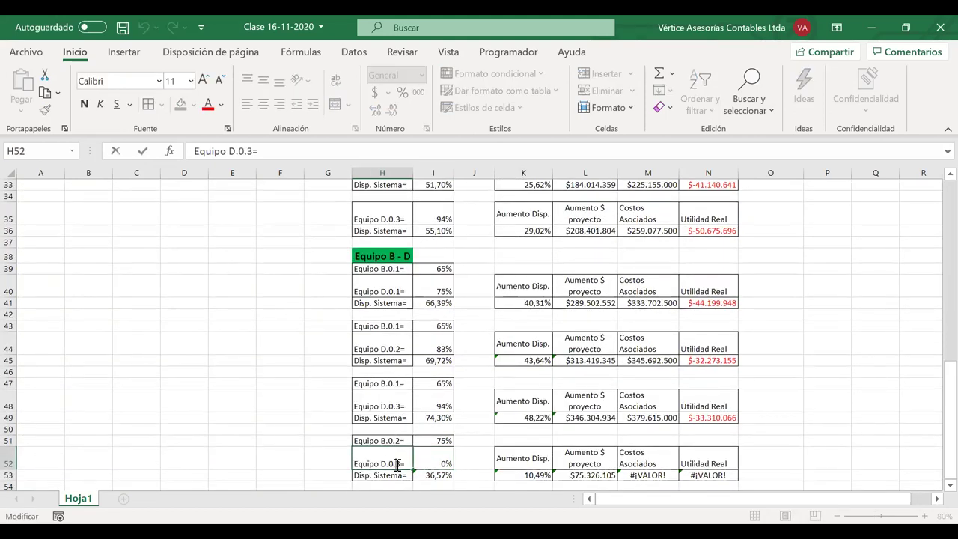
{"action": "scroll", "coordinate": [395, 460], "scroll_direction": "down", "scroll_amount": 1}
{"action": "key", "text": "Delete"}
{"action": "type", "text": "1"}
{"action": "key", "text": "Return"}
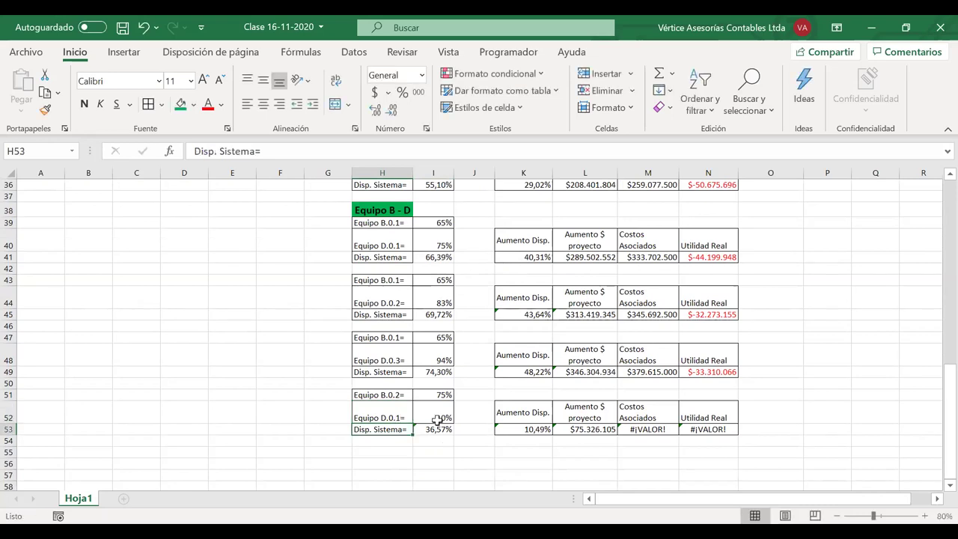
Step: Link the Equipo D.0.1 availability in I52 to its value in the data table with =N8
{"action": "left_click", "coordinate": [433, 418]}
{"action": "type", "text": "="}
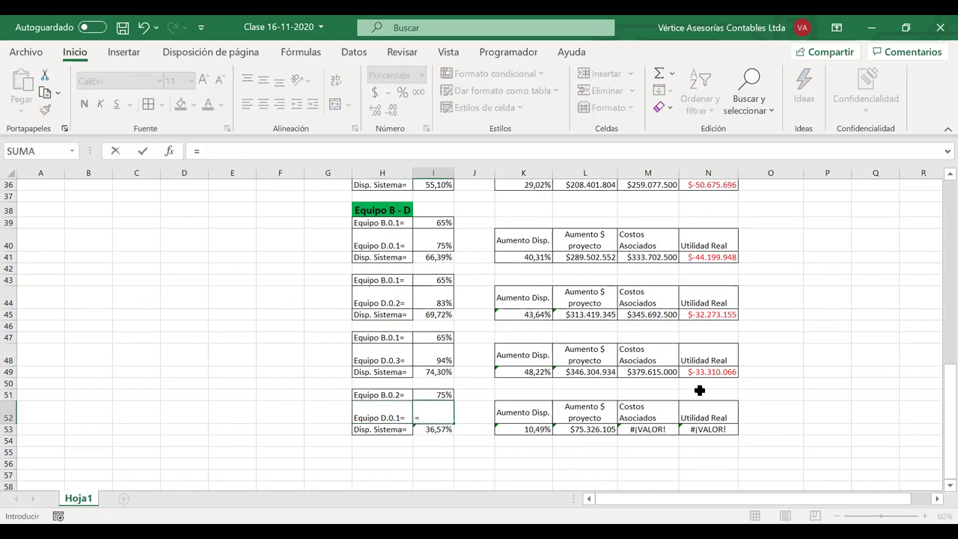
{"action": "scroll", "coordinate": [699, 390], "scroll_direction": "up", "scroll_amount": 12}
{"action": "left_click", "coordinate": [701, 265]}
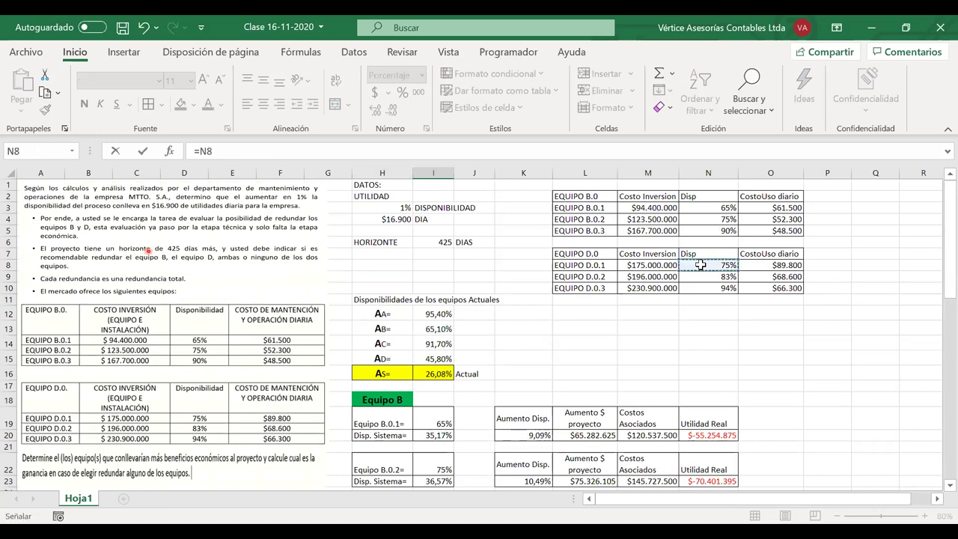
{"action": "key", "text": "Return"}
Step: Check the references of the system availability formula in I53 and compare the availability increase formula in K53 with K49
{"action": "scroll", "coordinate": [558, 291], "scroll_direction": "down", "scroll_amount": 1}
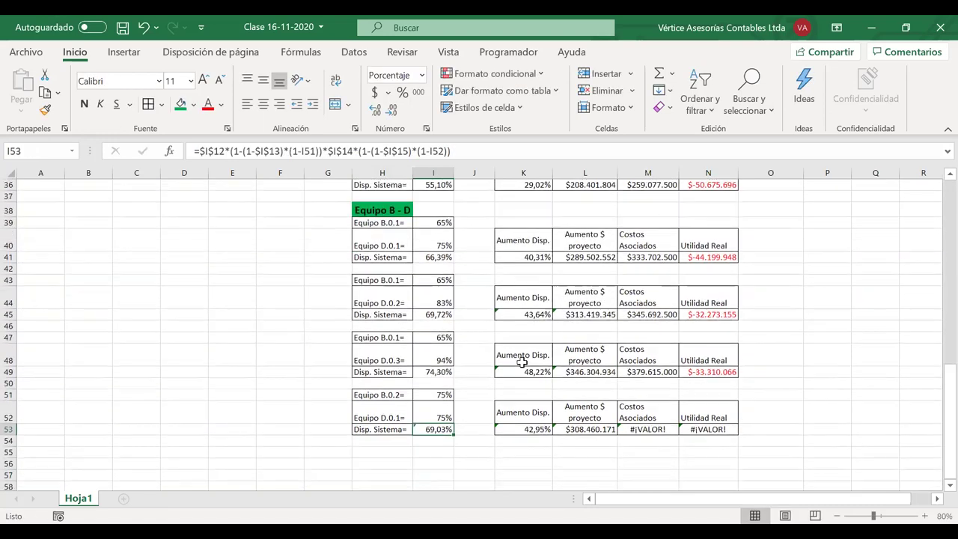
{"action": "double_click", "coordinate": [424, 430]}
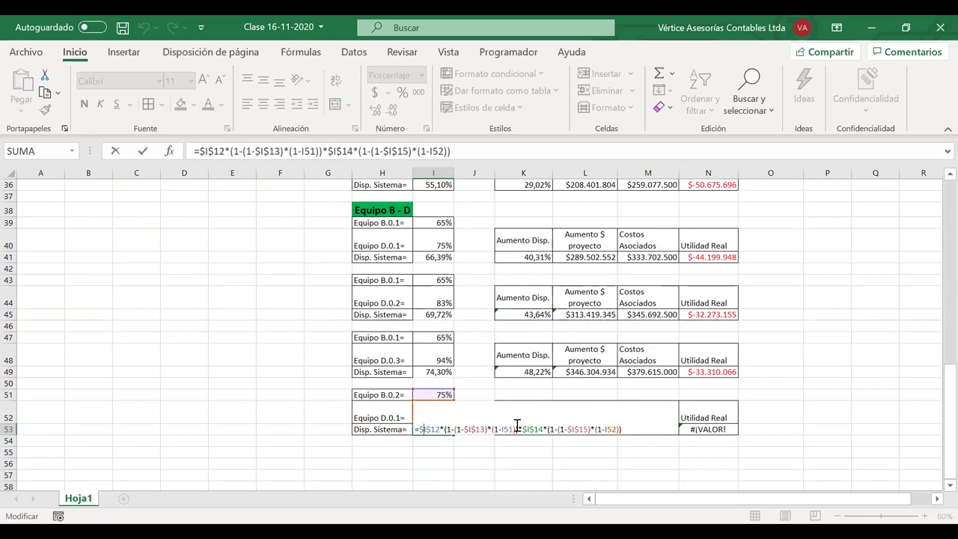
{"action": "scroll", "coordinate": [440, 367], "scroll_direction": "up", "scroll_amount": 8}
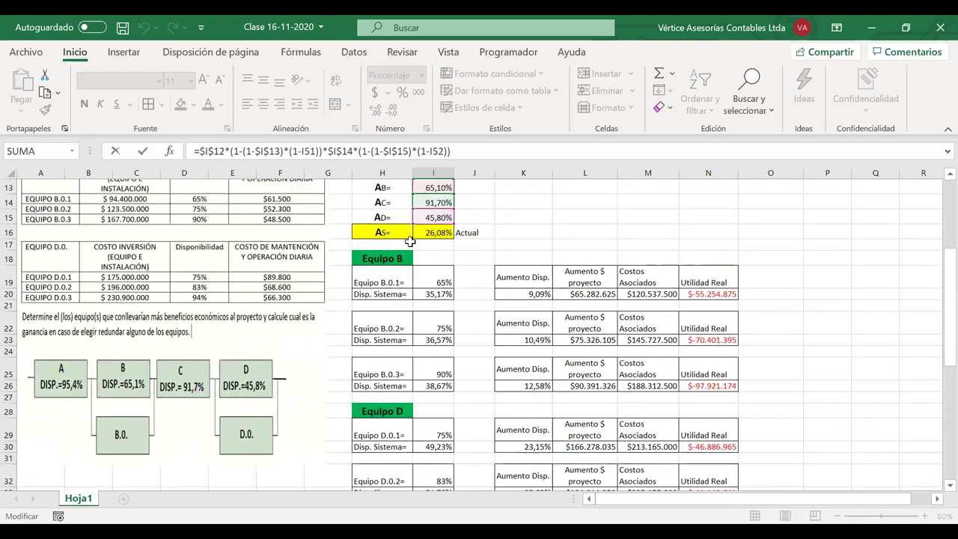
{"action": "scroll", "coordinate": [410, 241], "scroll_direction": "up", "scroll_amount": 1}
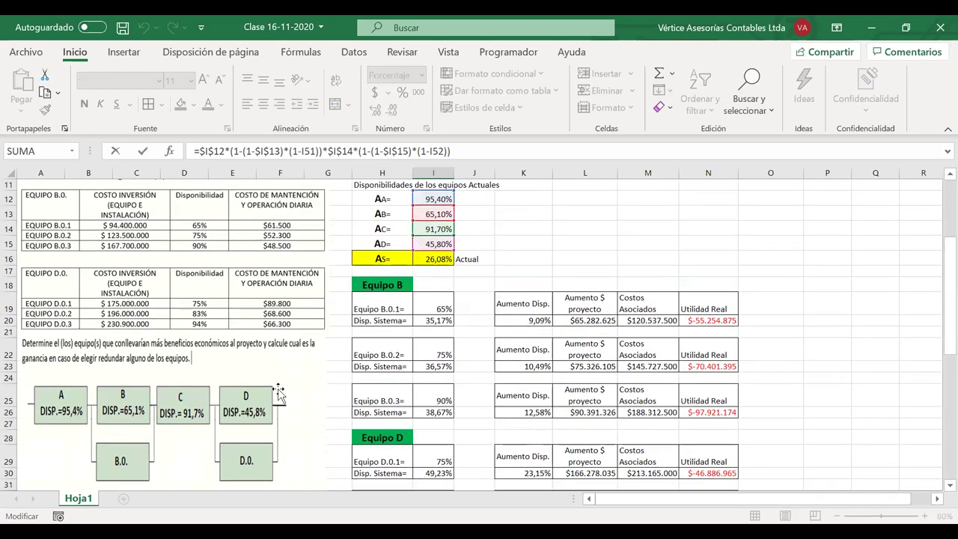
{"action": "scroll", "coordinate": [404, 355], "scroll_direction": "down", "scroll_amount": 9}
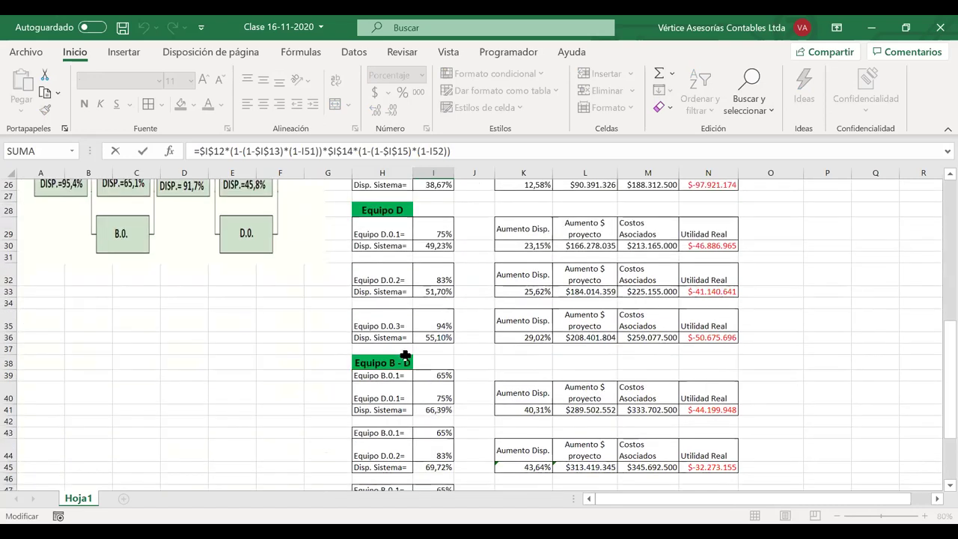
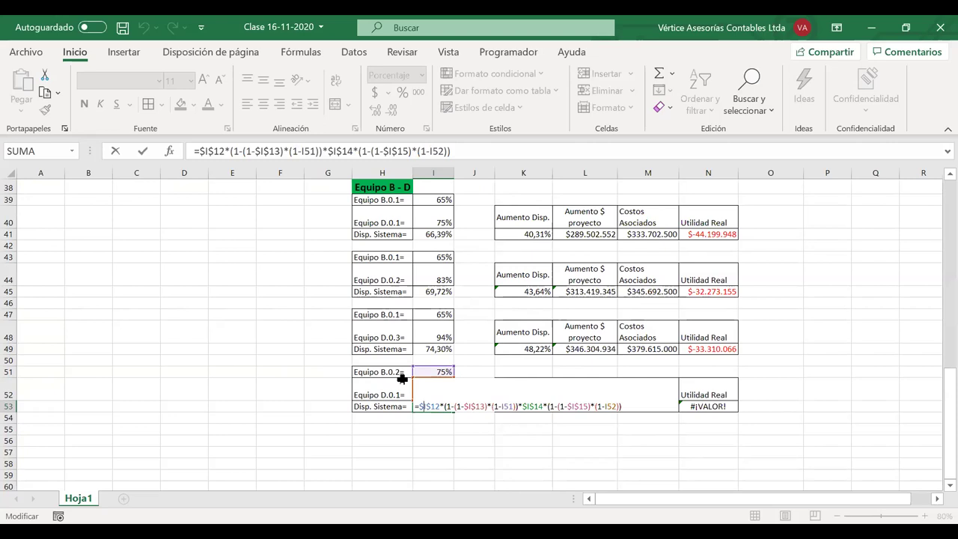
{"action": "key", "text": "Return"}
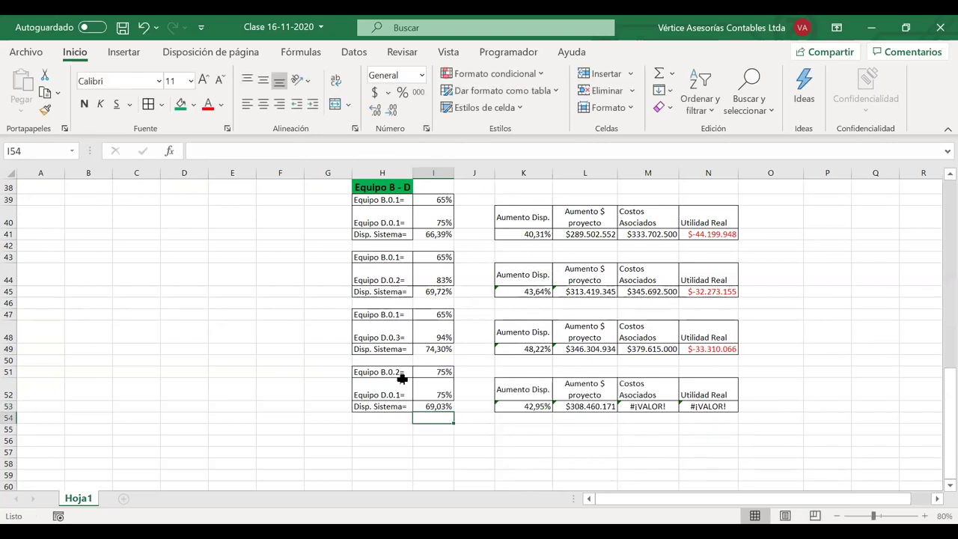
{"action": "left_click", "coordinate": [509, 407]}
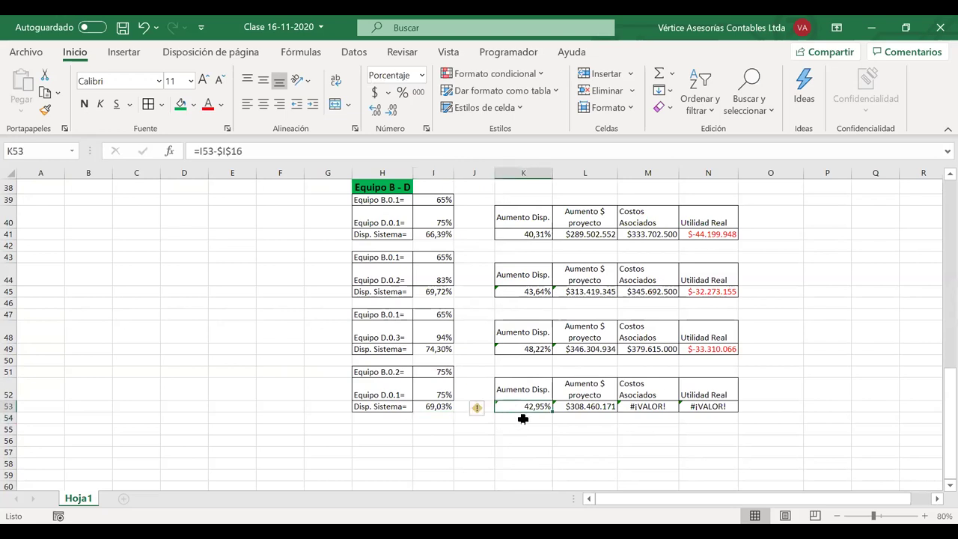
{"action": "left_click", "coordinate": [536, 350]}
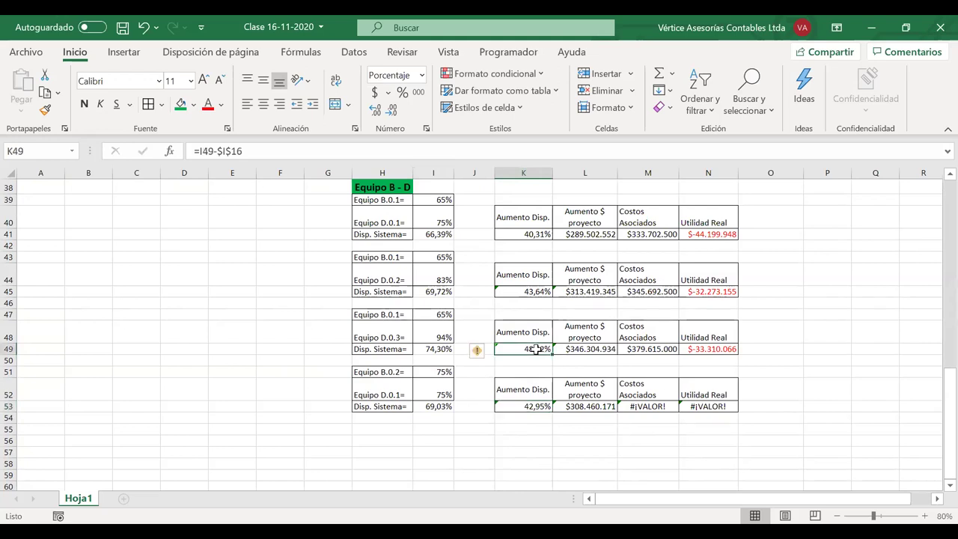
Step: Correct the associated costs formula in M53 to add the Equipo B.0.2 and Equipo D.0.1 costs with =M23+M30
{"action": "left_click", "coordinate": [655, 406]}
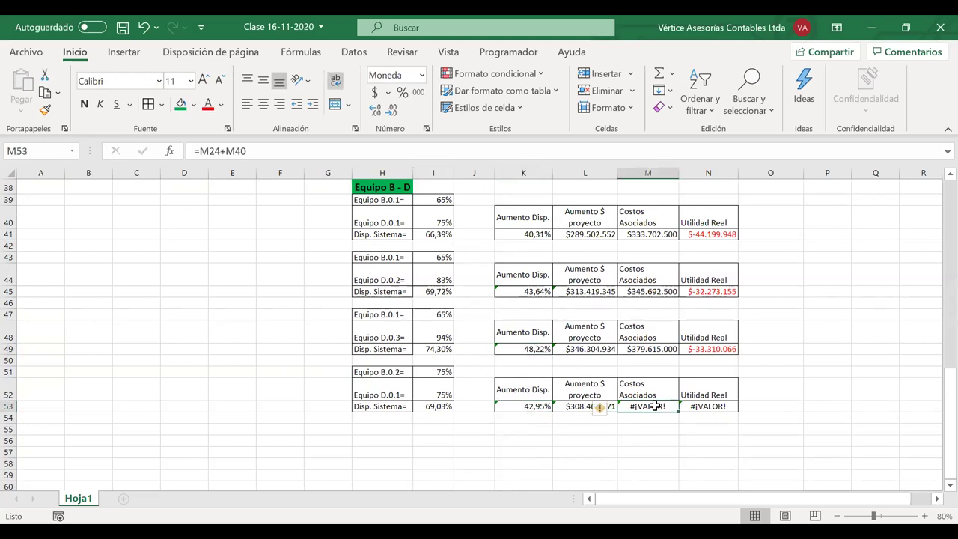
{"action": "double_click", "coordinate": [655, 406]}
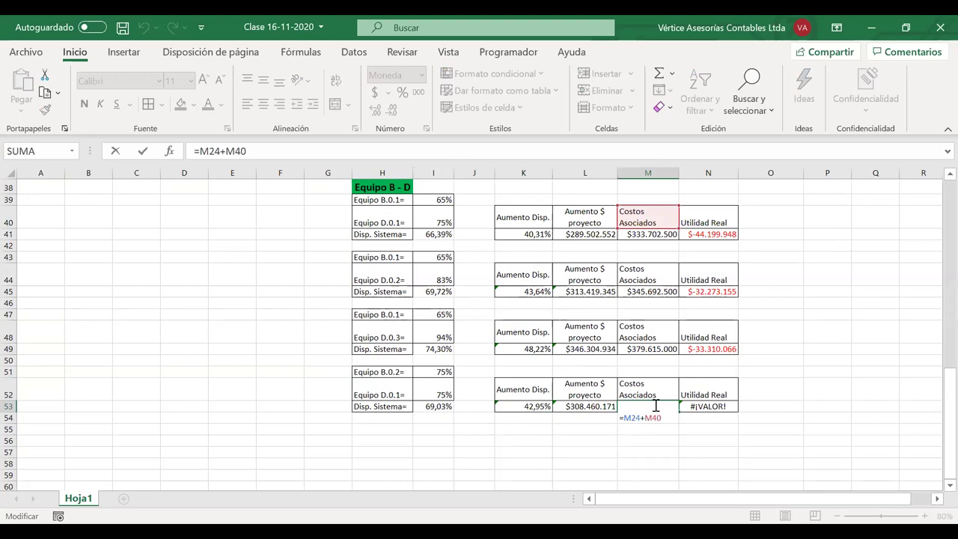
{"action": "scroll", "coordinate": [655, 407], "scroll_direction": "up", "scroll_amount": 6}
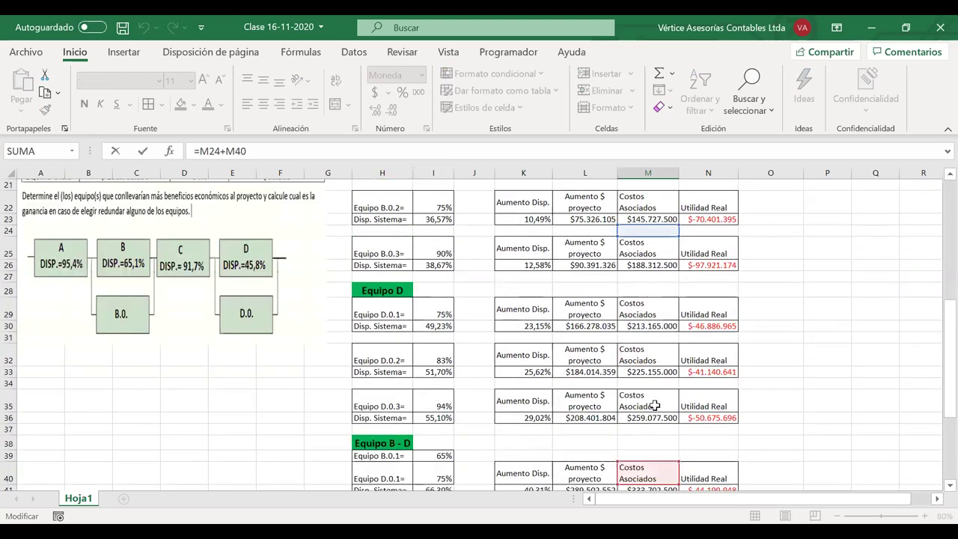
{"action": "scroll", "coordinate": [641, 216], "scroll_direction": "up", "scroll_amount": 2}
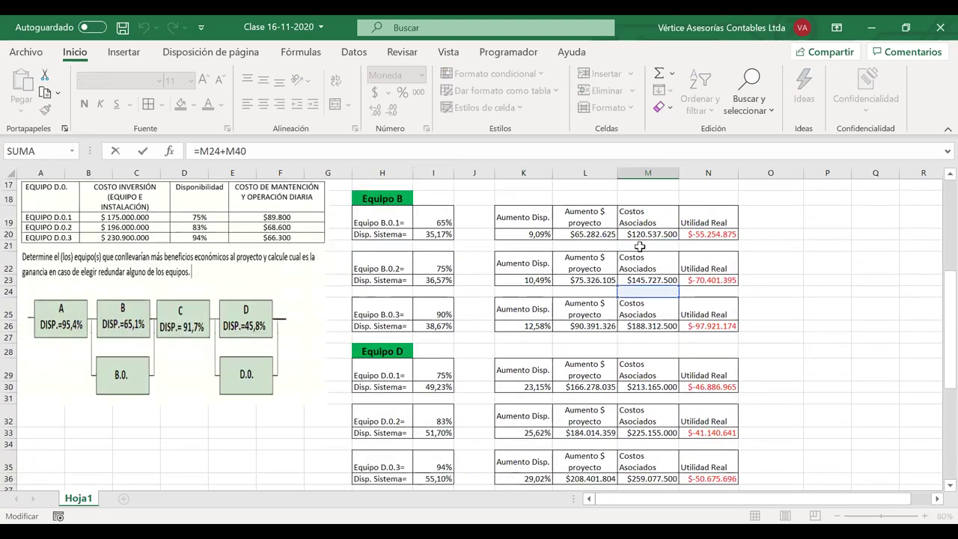
{"action": "left_click", "coordinate": [640, 283]}
{"action": "scroll", "coordinate": [637, 320], "scroll_direction": "down", "scroll_amount": 2}
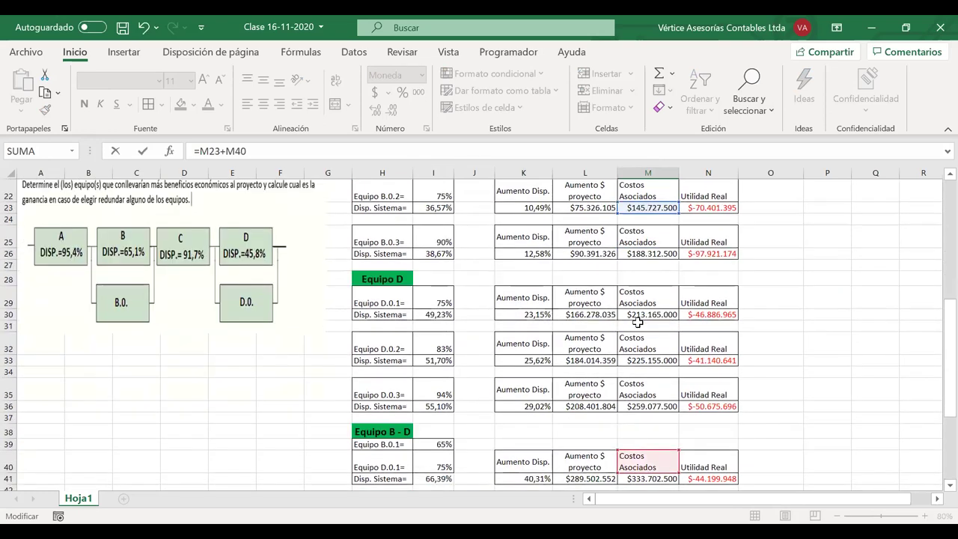
{"action": "left_click", "coordinate": [628, 453]}
{"action": "left_click_drag", "start_coordinate": [629, 457], "coordinate": [632, 314]}
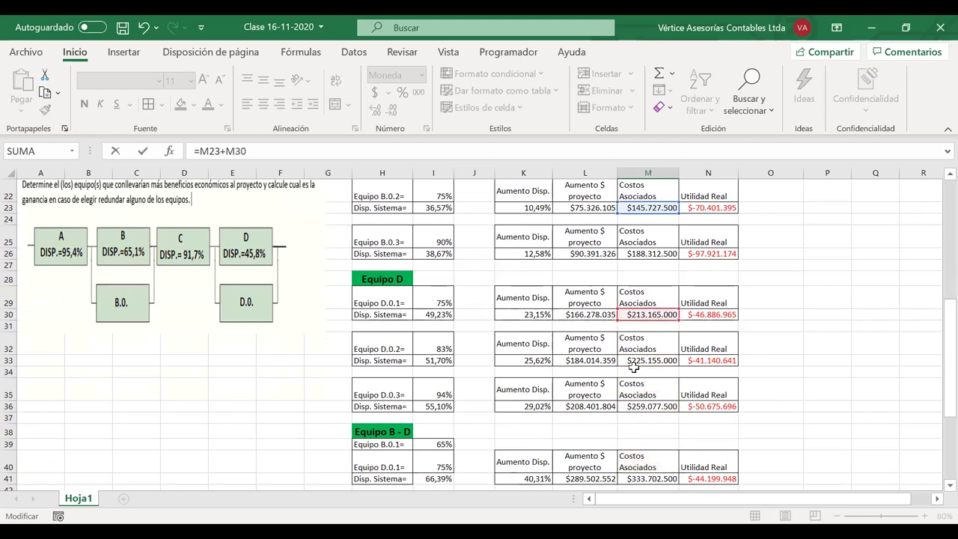
{"action": "key", "text": "Return"}
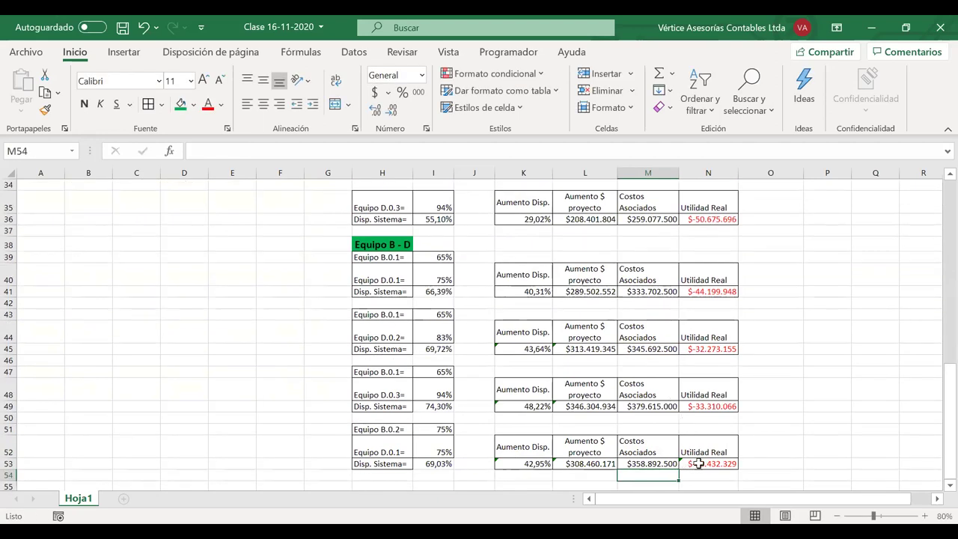
Step: Copy the Equipo B.0.2 and D.0.1 calculation block H51:N53 and paste it starting at H55
{"action": "left_click", "coordinate": [698, 464]}
{"action": "left_click_drag", "start_coordinate": [385, 429], "coordinate": [695, 463]}
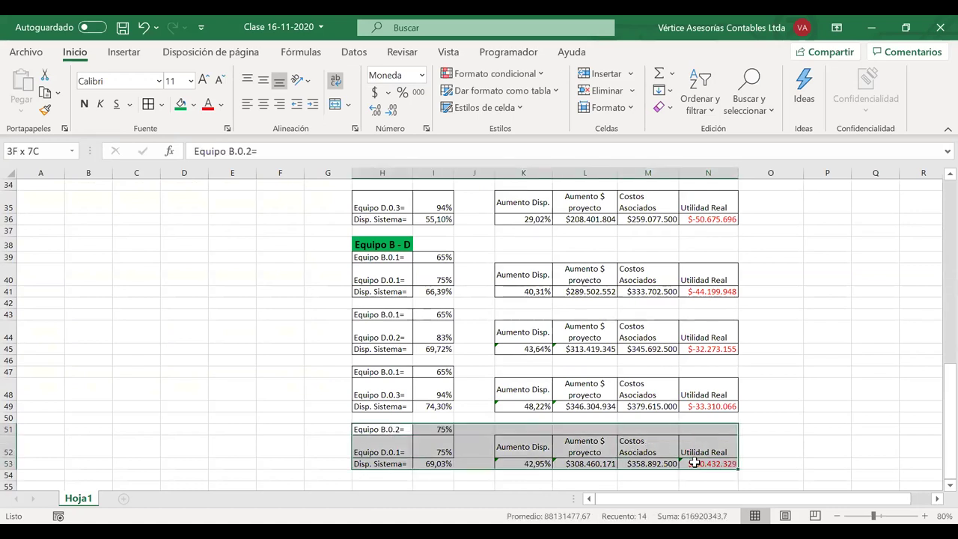
{"action": "key", "text": "ctrl+c"}
{"action": "scroll", "coordinate": [694, 463], "scroll_direction": "down", "scroll_amount": 2}
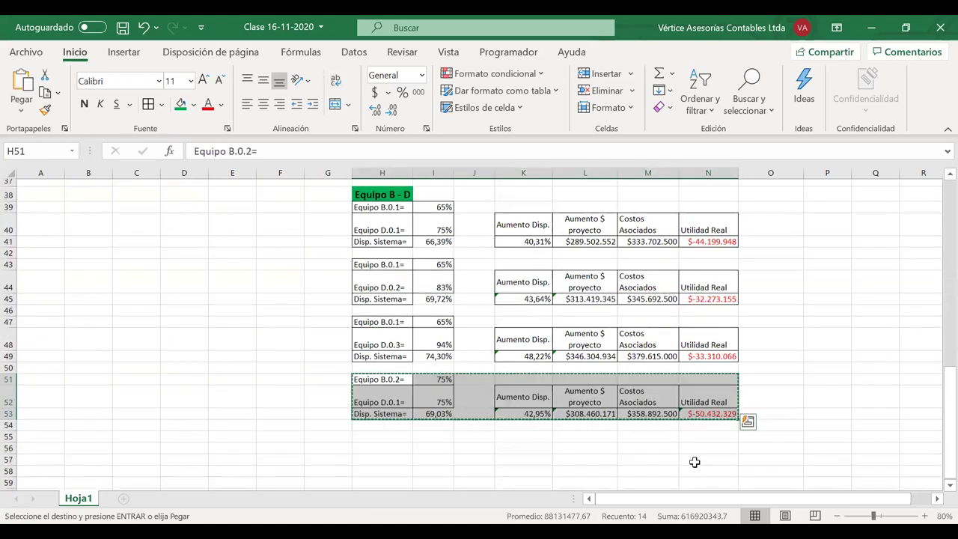
{"action": "left_click", "coordinate": [393, 428]}
{"action": "key", "text": "ctrl+v"}
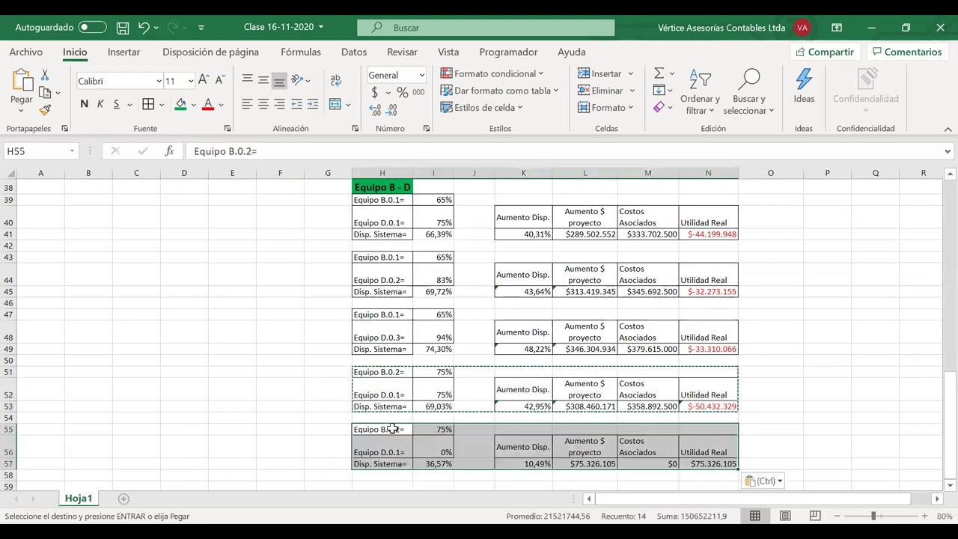
Step: Link the Equipo B.0.2 availability in I55 to its value in the data table with =N4
{"action": "left_click", "coordinate": [437, 428]}
{"action": "double_click", "coordinate": [437, 429]}
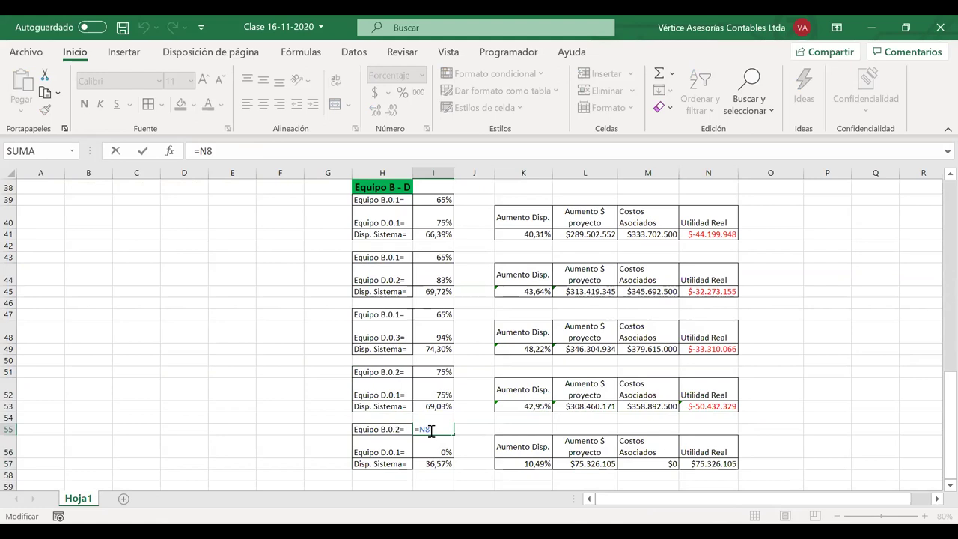
{"action": "key", "text": "BackSpace"}
{"action": "key", "text": "BackSpace"}
{"action": "scroll", "coordinate": [599, 337], "scroll_direction": "up", "scroll_amount": 12}
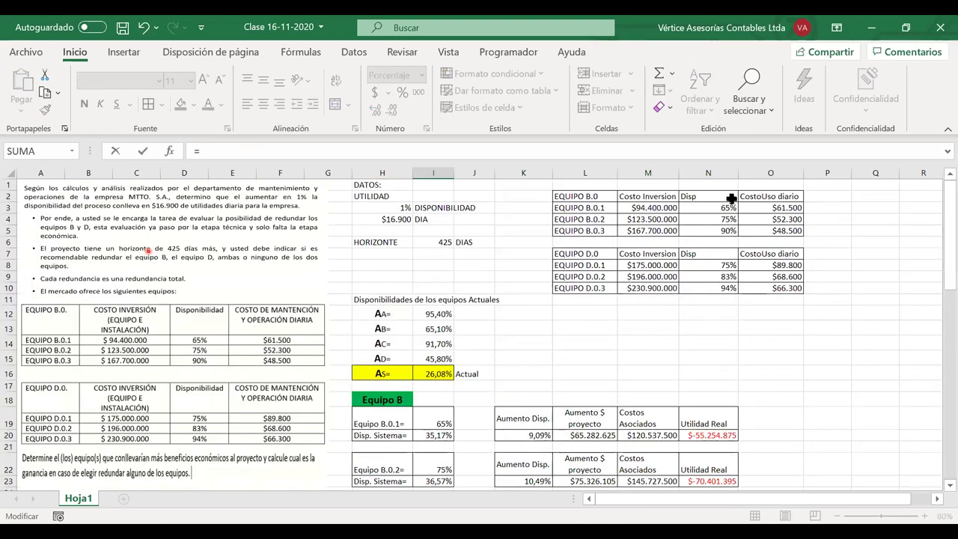
{"action": "left_click", "coordinate": [707, 219]}
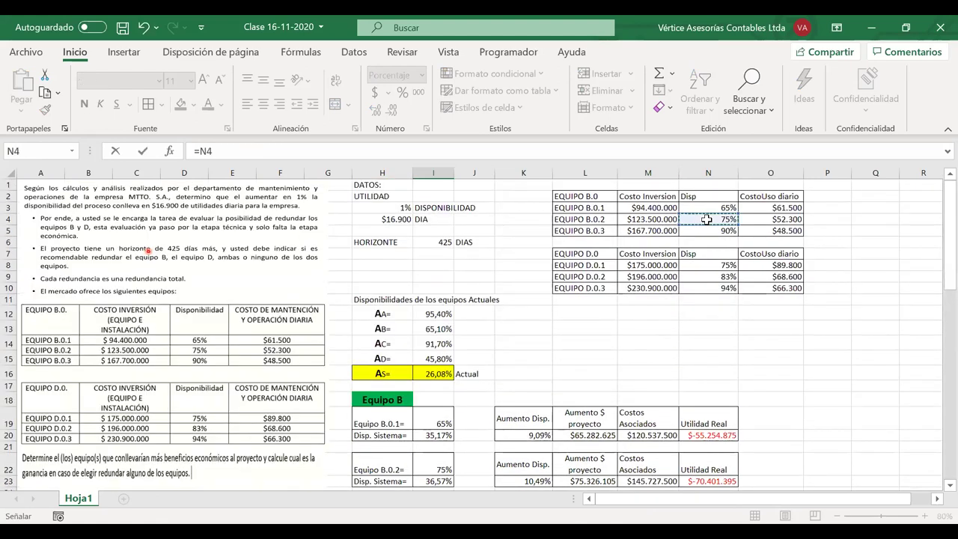
{"action": "key", "text": "Return"}
Step: Change the copied equipment D label in H56 to "Equipo D.0.2="
{"action": "scroll", "coordinate": [492, 406], "scroll_direction": "down", "scroll_amount": 2}
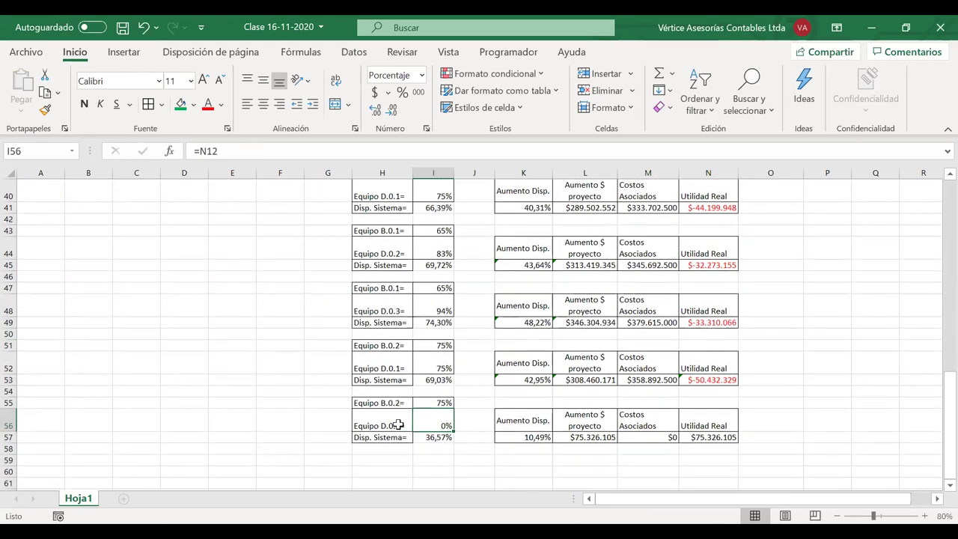
{"action": "double_click", "coordinate": [398, 424]}
{"action": "key", "text": "BackSpace"}
{"action": "type", "text": "2"}
{"action": "key", "text": "Return"}
Step: Link the Equipo D.0.2 availability in I56 to its value in the data table with =N9
{"action": "left_click", "coordinate": [437, 420]}
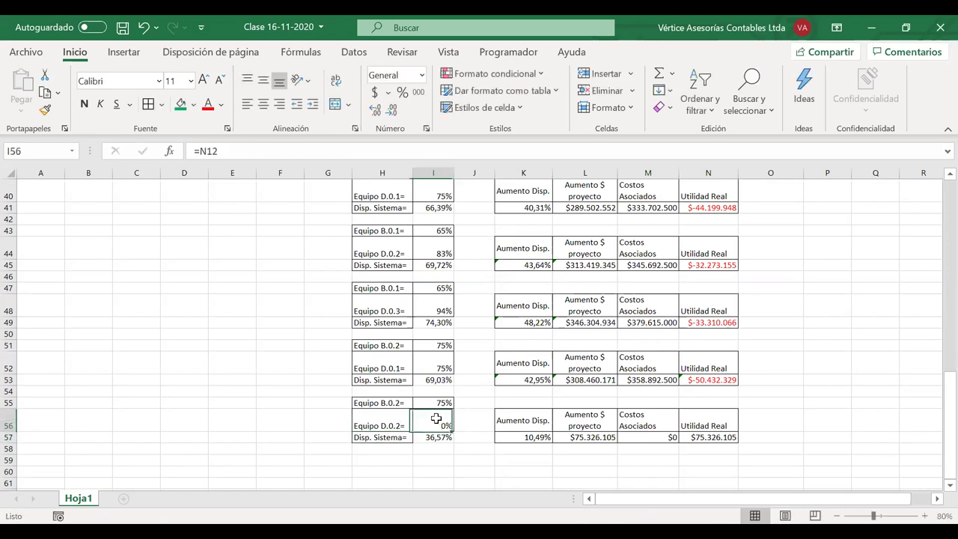
{"action": "type", "text": "="}
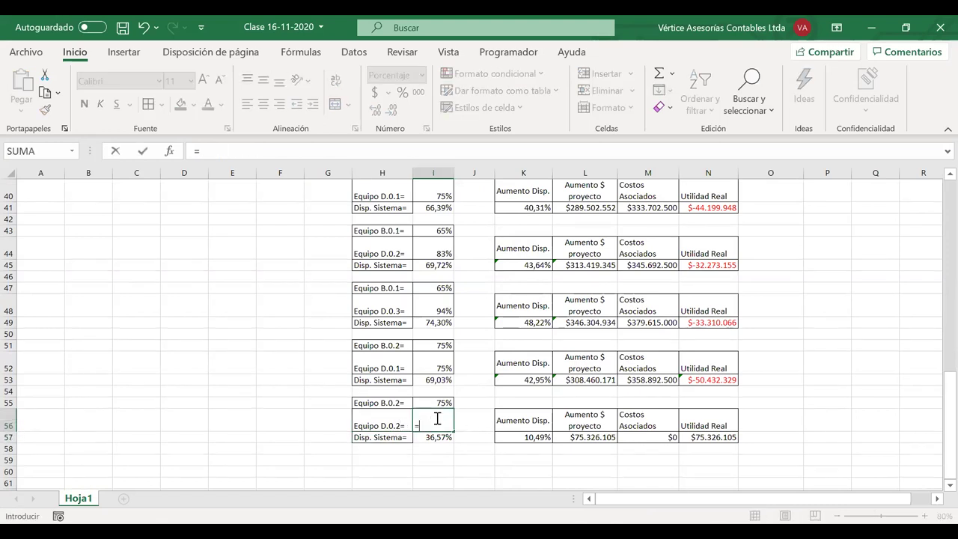
{"action": "scroll", "coordinate": [592, 341], "scroll_direction": "up", "scroll_amount": 10}
{"action": "left_click", "coordinate": [587, 339]}
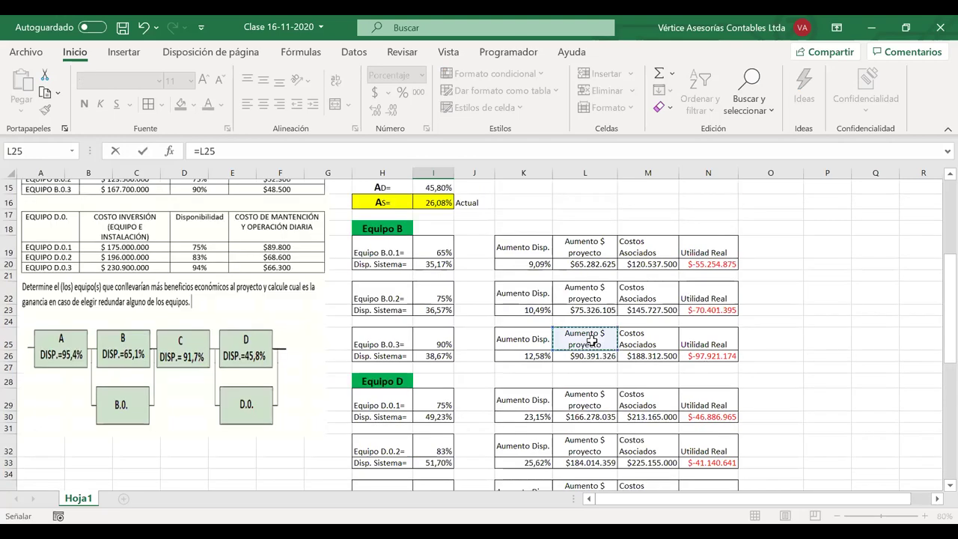
{"action": "scroll", "coordinate": [588, 339], "scroll_direction": "up", "scroll_amount": 3}
{"action": "left_click", "coordinate": [700, 276]}
{"action": "key", "text": "Return"}
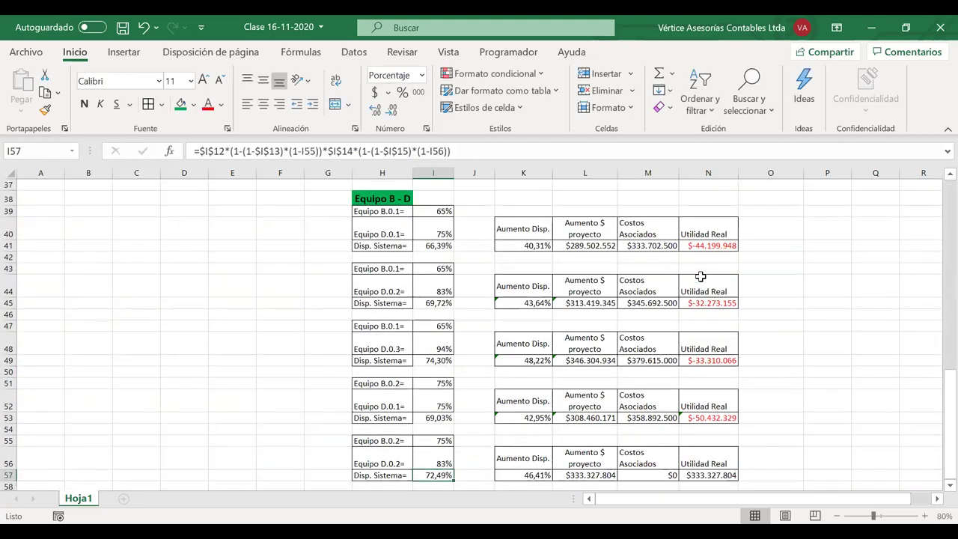
Step: Check the formulas for system availability in I57, availability increase in K57 and project income increase in L57
{"action": "double_click", "coordinate": [441, 475]}
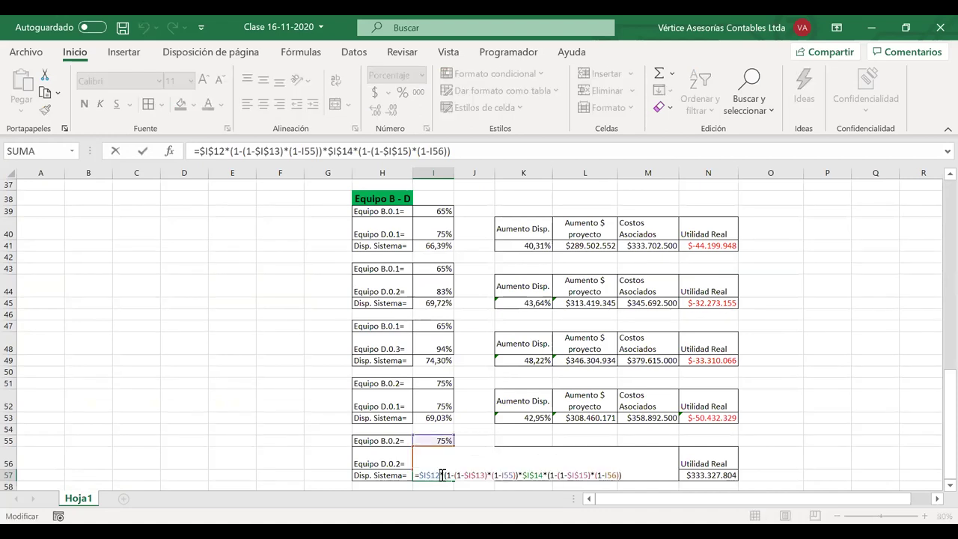
{"action": "key", "text": "Return"}
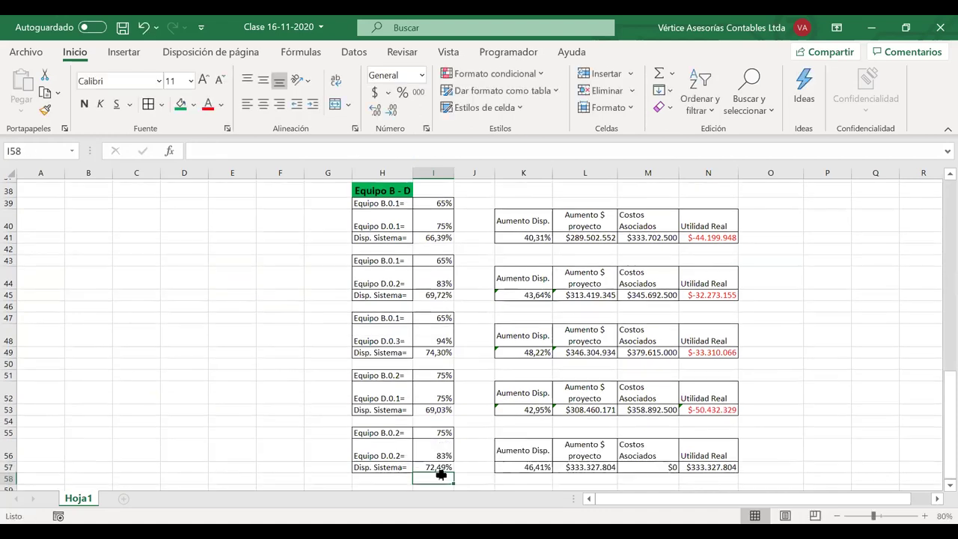
{"action": "left_click", "coordinate": [524, 461]}
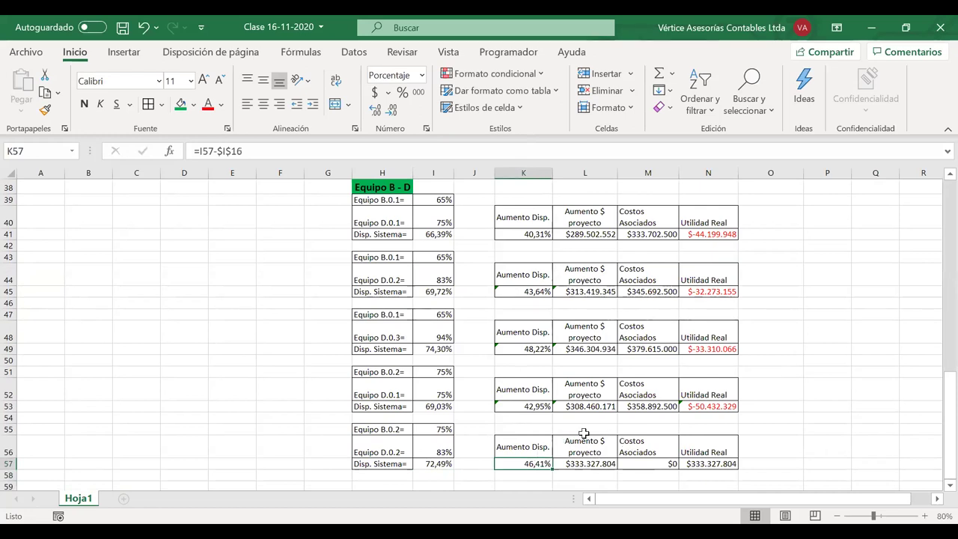
{"action": "left_click", "coordinate": [586, 464]}
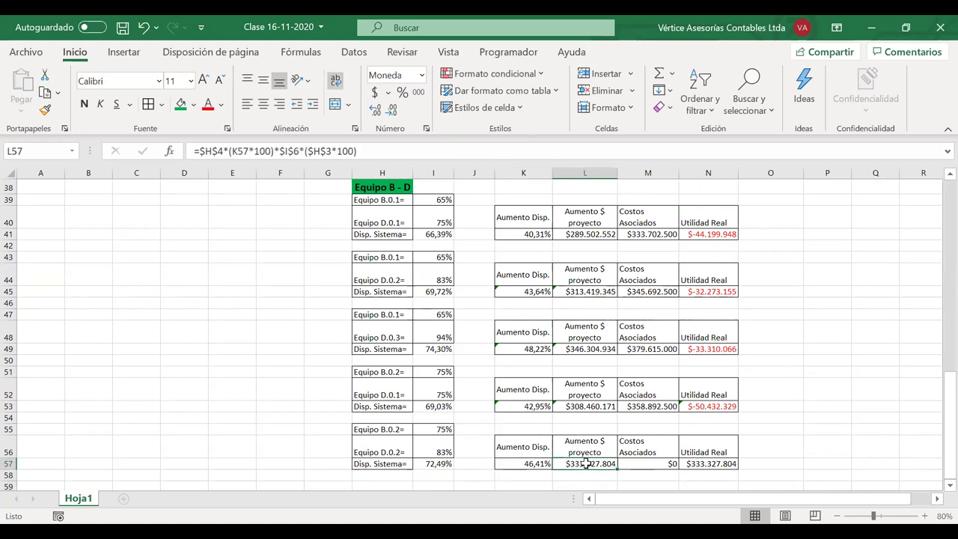
Step: Correct the associated costs formula in M57 to add the Equipo B.0.2 and Equipo D.0.2 costs with =M23+M33
{"action": "left_click", "coordinate": [655, 464]}
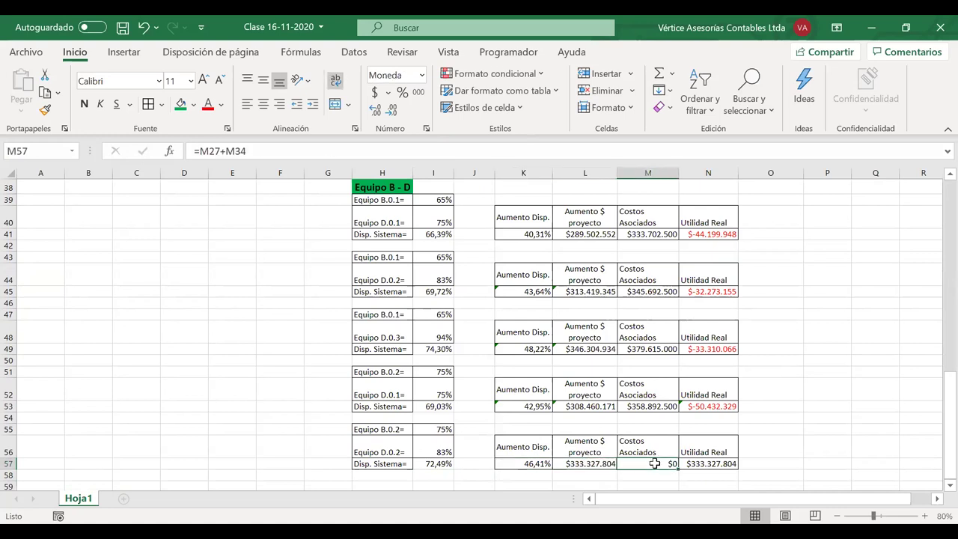
{"action": "double_click", "coordinate": [655, 464]}
{"action": "scroll", "coordinate": [656, 464], "scroll_direction": "up", "scroll_amount": 12}
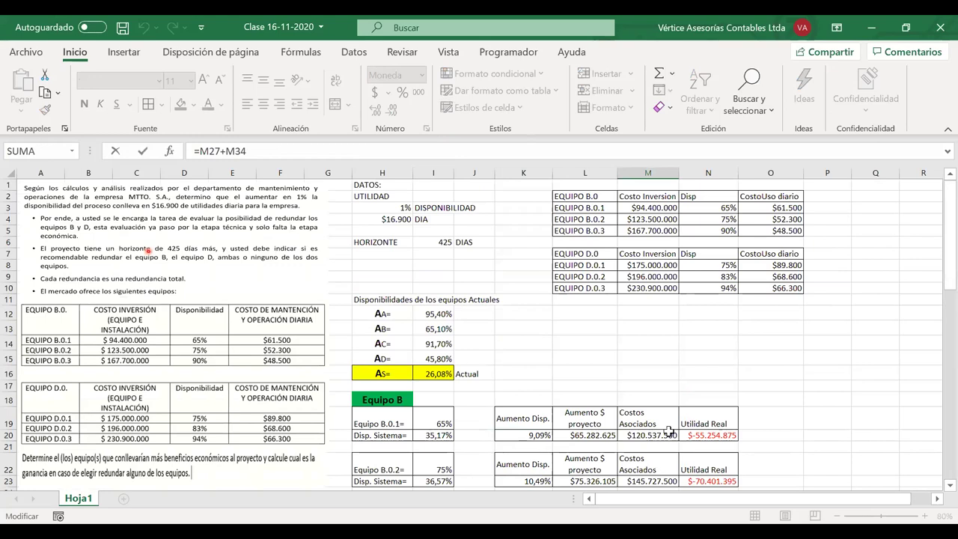
{"action": "scroll", "coordinate": [668, 431], "scroll_direction": "down", "scroll_amount": 2}
{"action": "scroll", "coordinate": [668, 432], "scroll_direction": "down", "scroll_amount": 2}
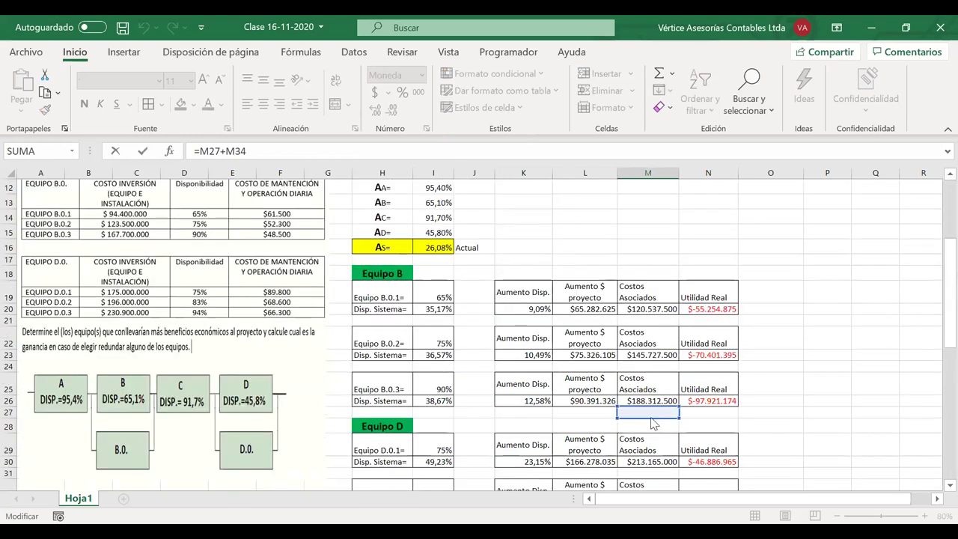
{"action": "left_click", "coordinate": [652, 402]}
{"action": "left_click", "coordinate": [649, 354]}
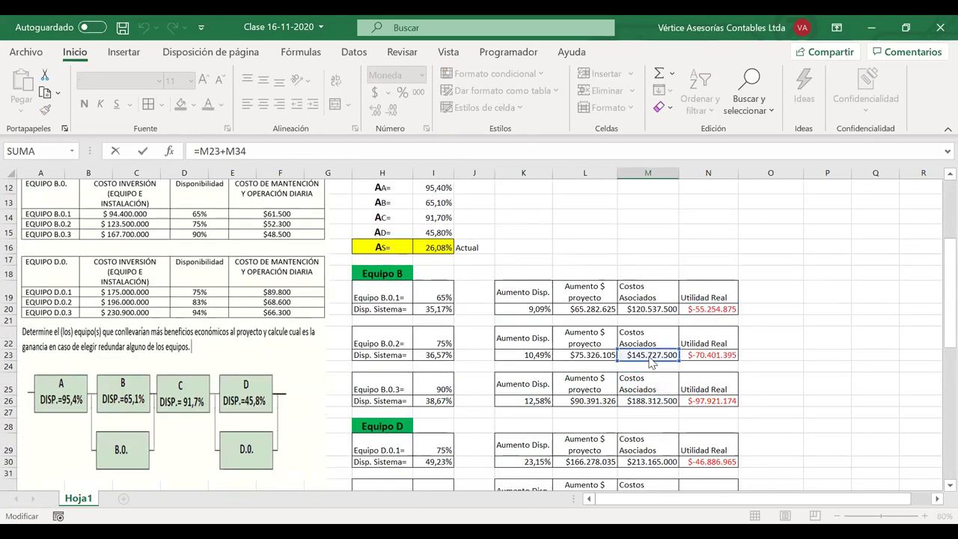
{"action": "scroll", "coordinate": [644, 386], "scroll_direction": "down", "scroll_amount": 3}
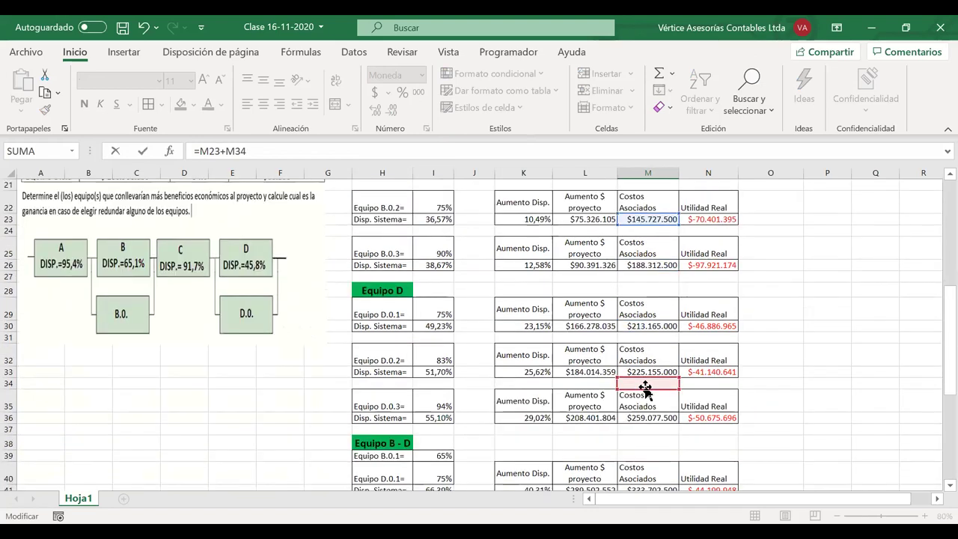
{"action": "left_click", "coordinate": [649, 372]}
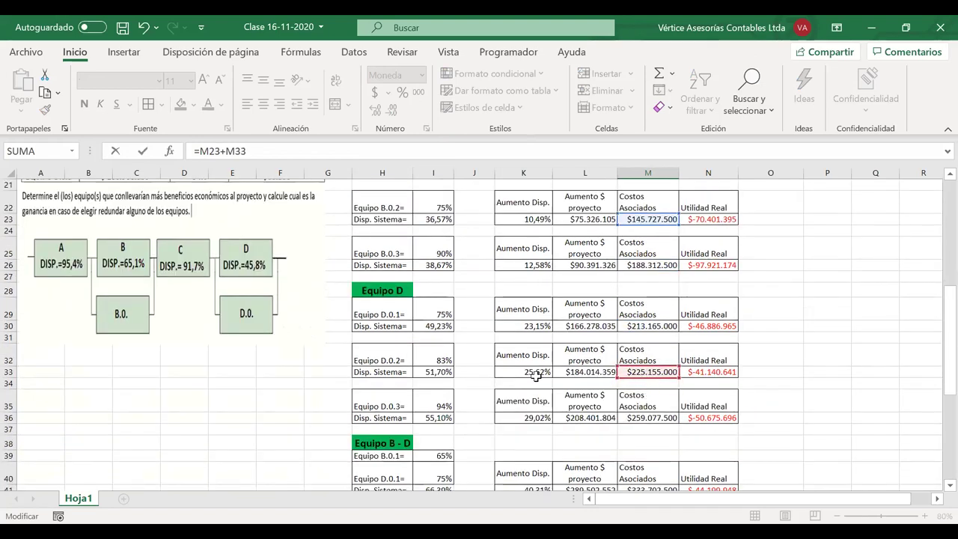
{"action": "scroll", "coordinate": [536, 376], "scroll_direction": "down", "scroll_amount": 3}
{"action": "scroll", "coordinate": [536, 376], "scroll_direction": "down", "scroll_amount": 3}
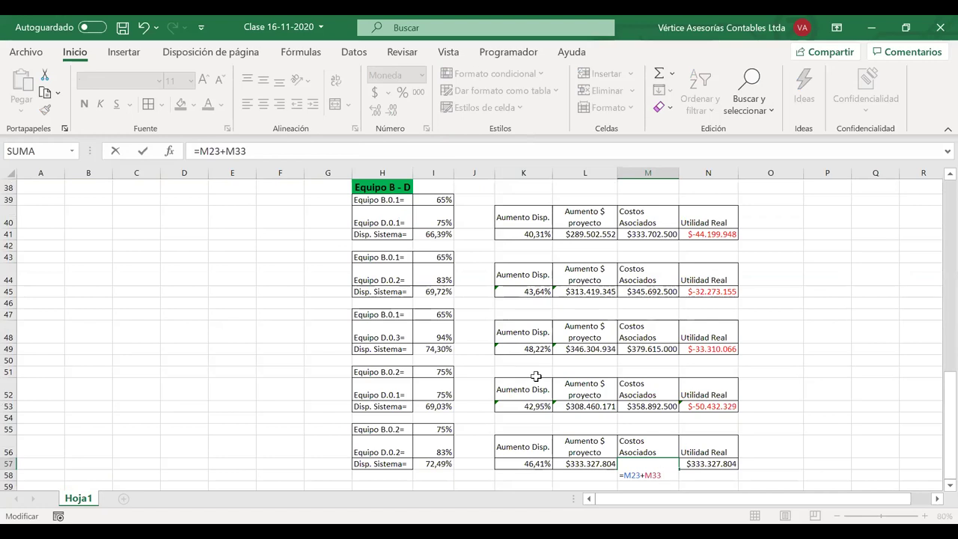
{"action": "scroll", "coordinate": [536, 376], "scroll_direction": "up", "scroll_amount": 9}
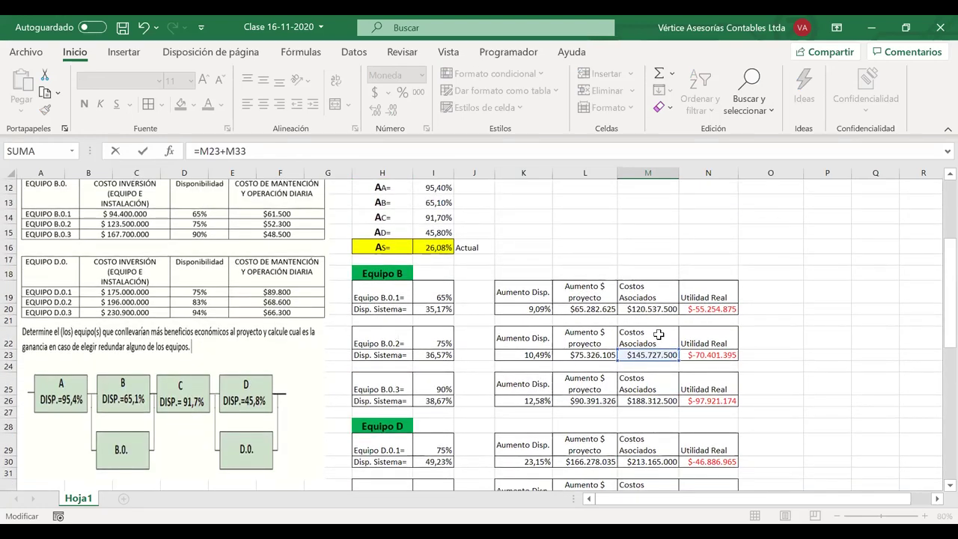
{"action": "scroll", "coordinate": [659, 395], "scroll_direction": "down", "scroll_amount": 2}
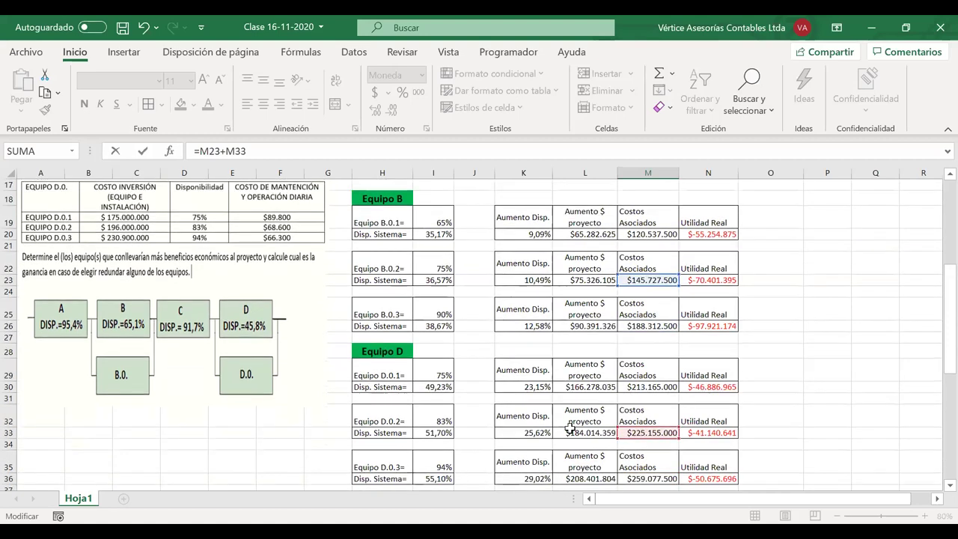
{"action": "scroll", "coordinate": [646, 421], "scroll_direction": "down", "scroll_amount": 9}
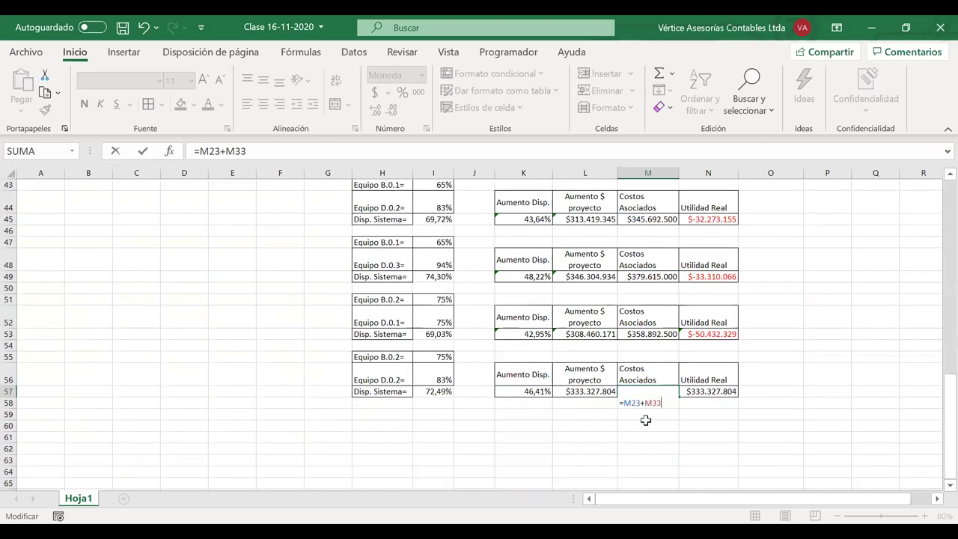
{"action": "key", "text": "Return"}
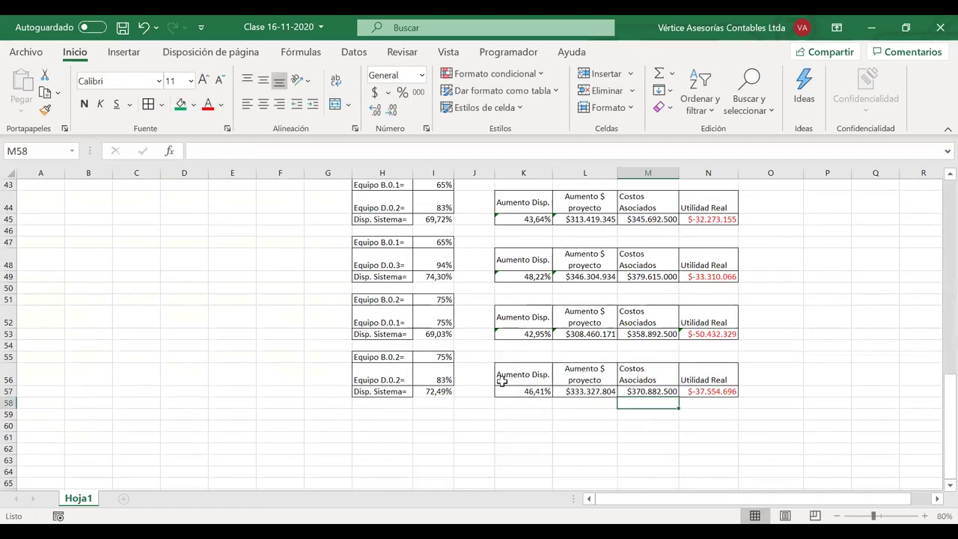
Step: Copy the Equipo B.0.2 and D.0.2 calculation block H55:N57 and paste it starting at H59
{"action": "left_click_drag", "start_coordinate": [374, 357], "coordinate": [713, 393]}
{"action": "key", "text": "ctrl+c"}
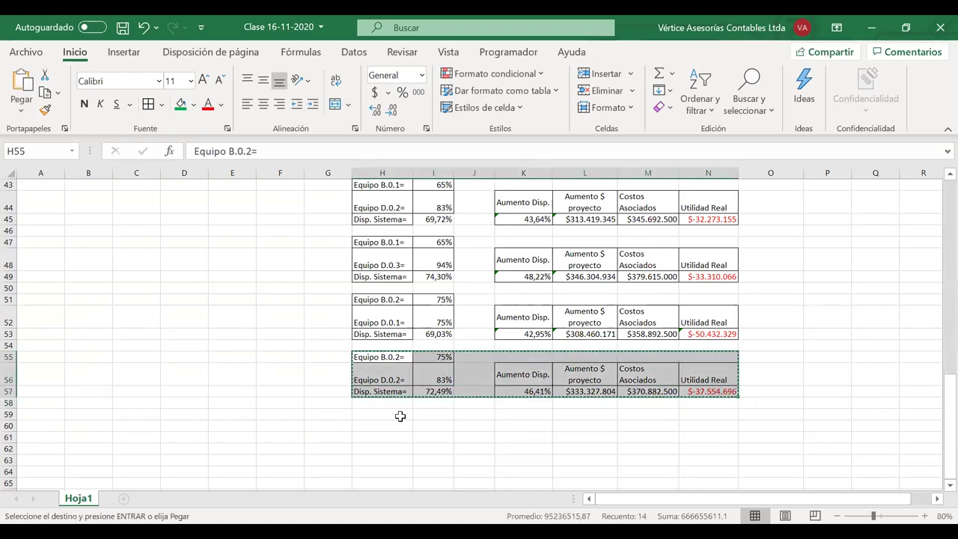
{"action": "left_click", "coordinate": [399, 416]}
{"action": "key", "text": "ctrl+v"}
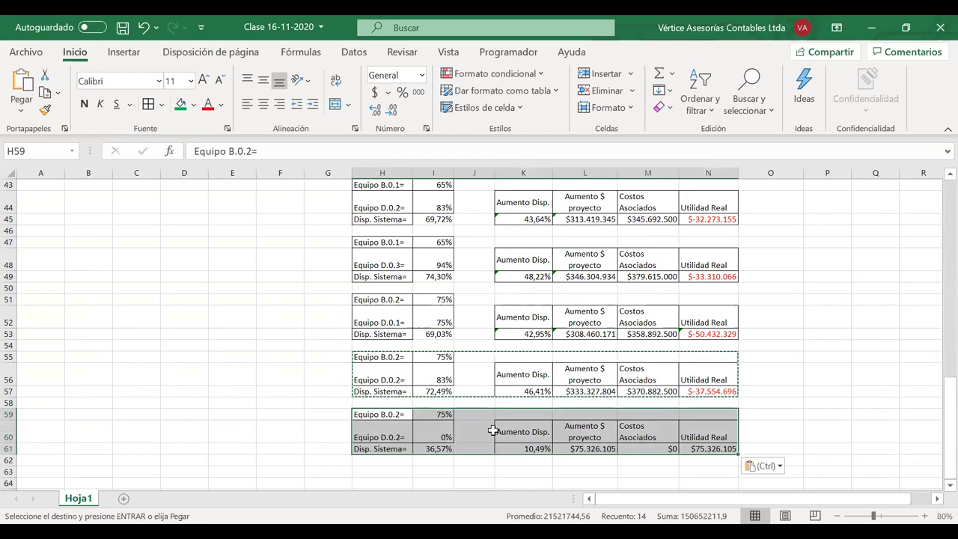
Step: Change the second equipment label in H60 of the copied block to "Equipo D.0.3="
{"action": "left_click", "coordinate": [399, 436]}
{"action": "double_click", "coordinate": [399, 436]}
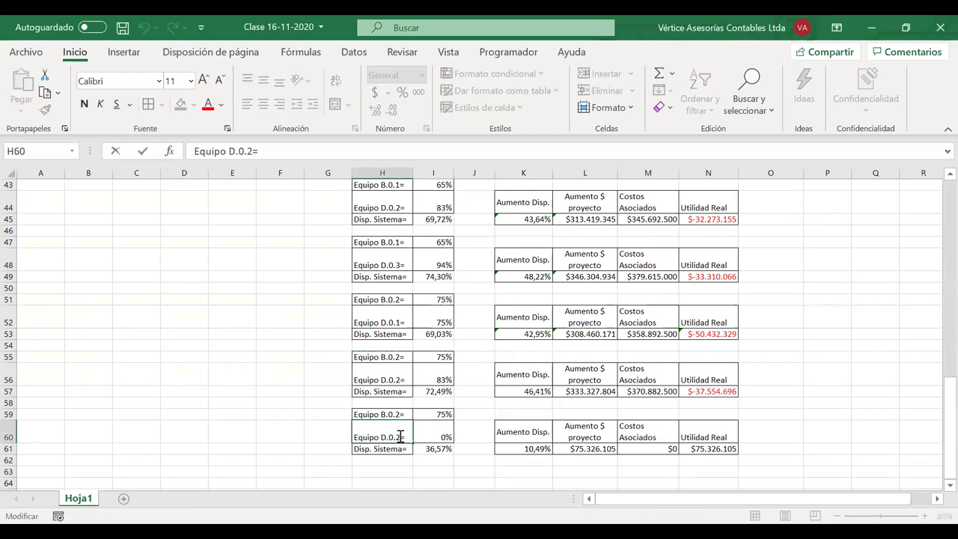
{"action": "key", "text": "BackSpace"}
Step: Link the Equipo B.0.2 availability in I59 to its value in the data table with =N4
{"action": "left_click", "coordinate": [438, 414]}
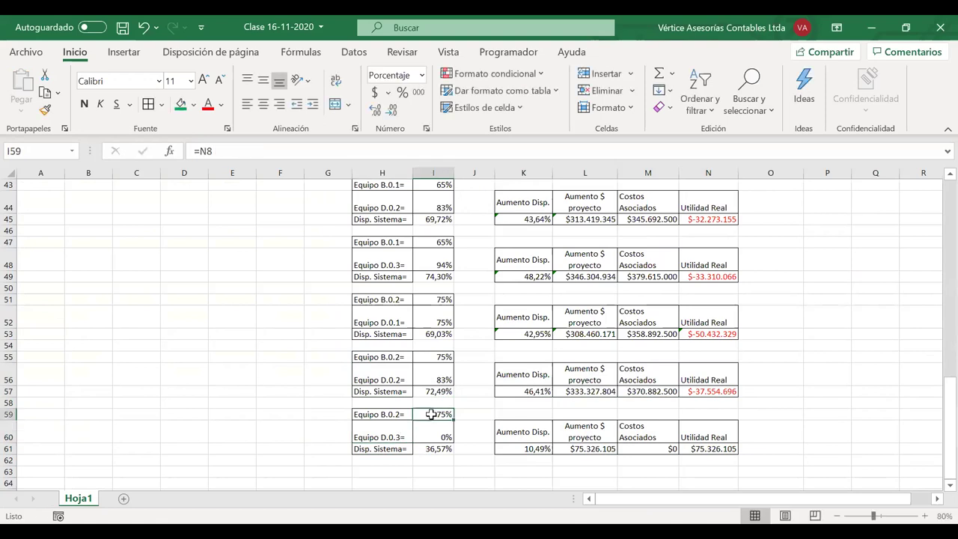
{"action": "type", "text": "="}
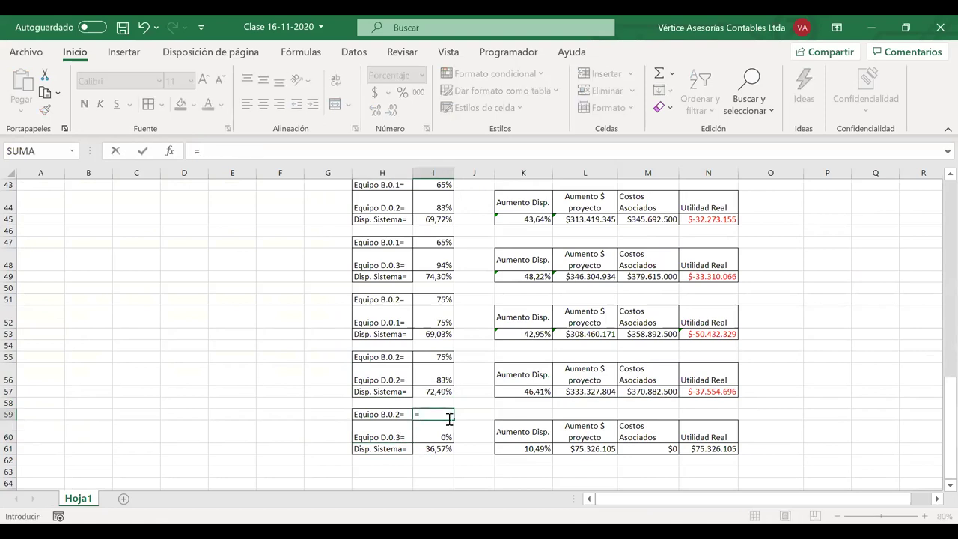
{"action": "scroll", "coordinate": [721, 342], "scroll_direction": "up", "scroll_amount": 14}
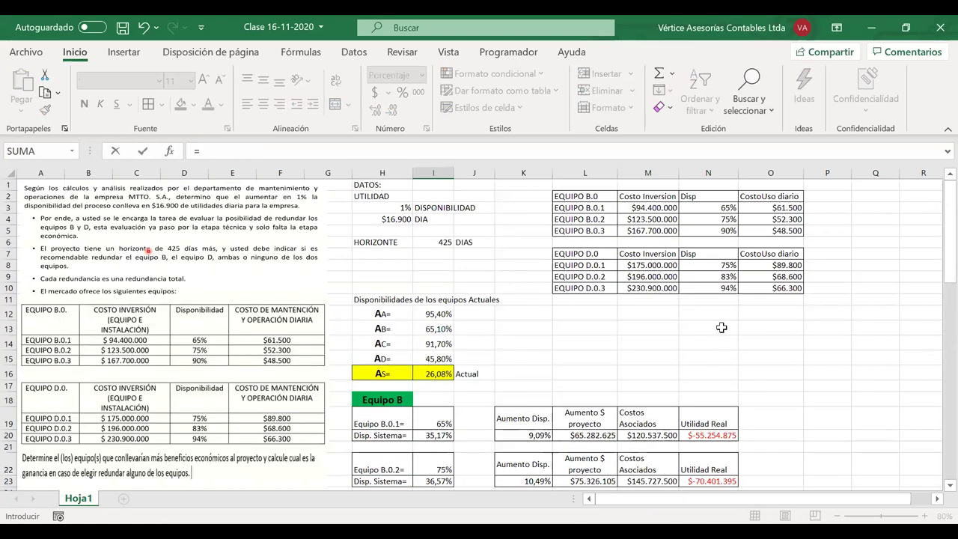
{"action": "left_click", "coordinate": [728, 218]}
{"action": "key", "text": "Return"}
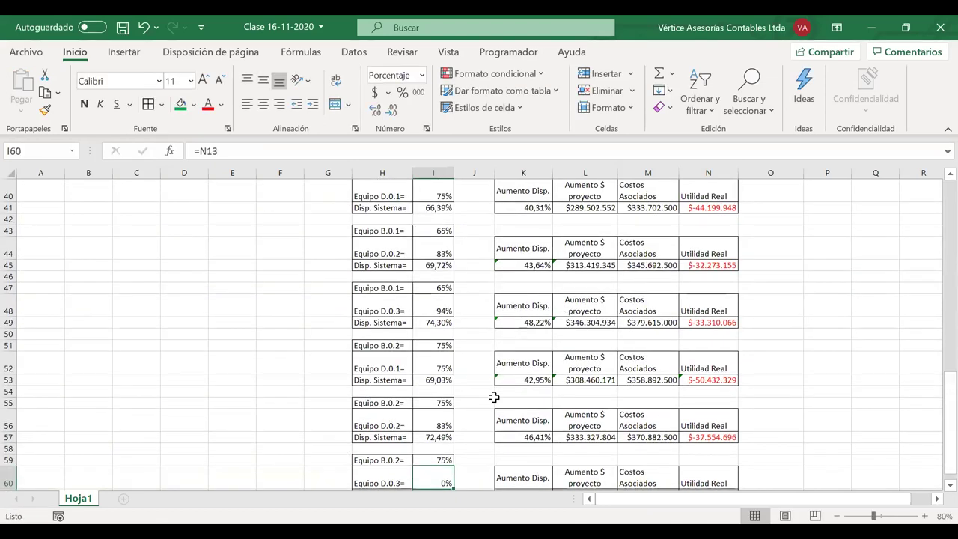
Step: Link the Equipo D.0.3 availability in I60 to its value in the data table with =N10
{"action": "type", "text": "="}
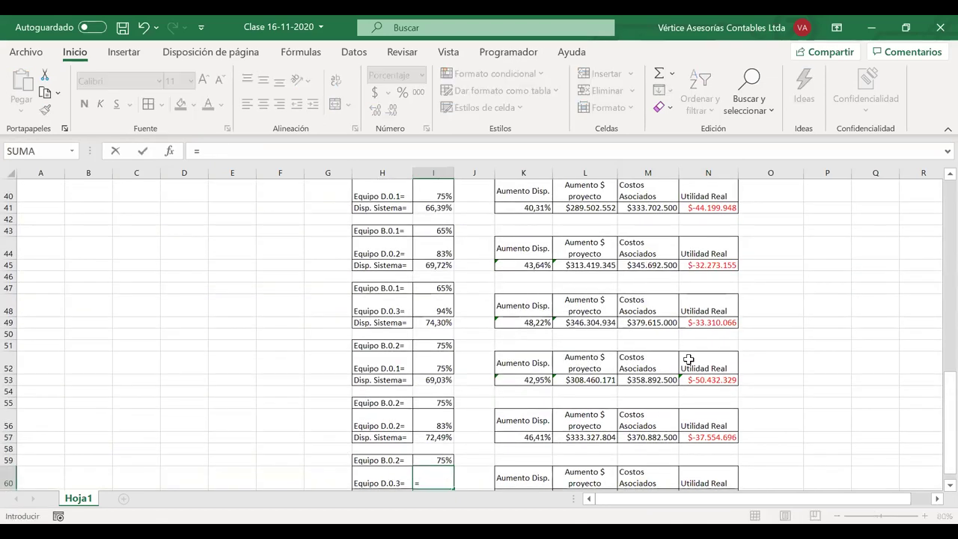
{"action": "scroll", "coordinate": [745, 348], "scroll_direction": "up", "scroll_amount": 13}
{"action": "left_click", "coordinate": [714, 289]}
{"action": "key", "text": "Return"}
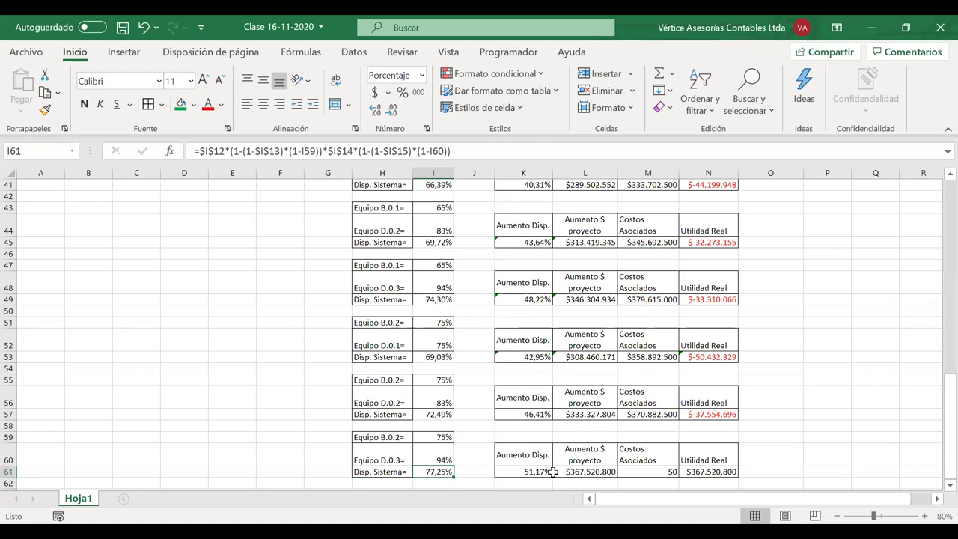
Step: Check the formulas for availability increase in K61, project income increase in L61 and associated costs in M61
{"action": "left_click", "coordinate": [531, 471]}
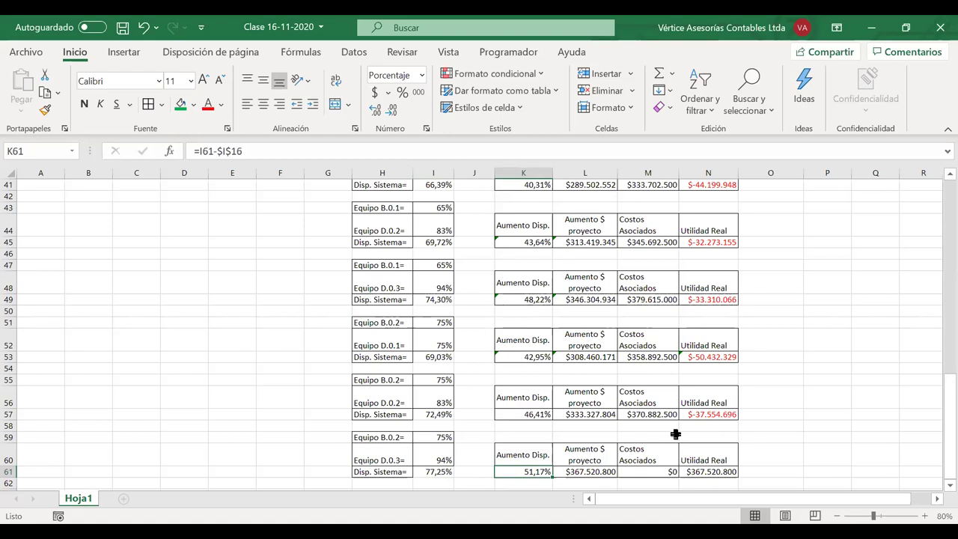
{"action": "left_click", "coordinate": [589, 471]}
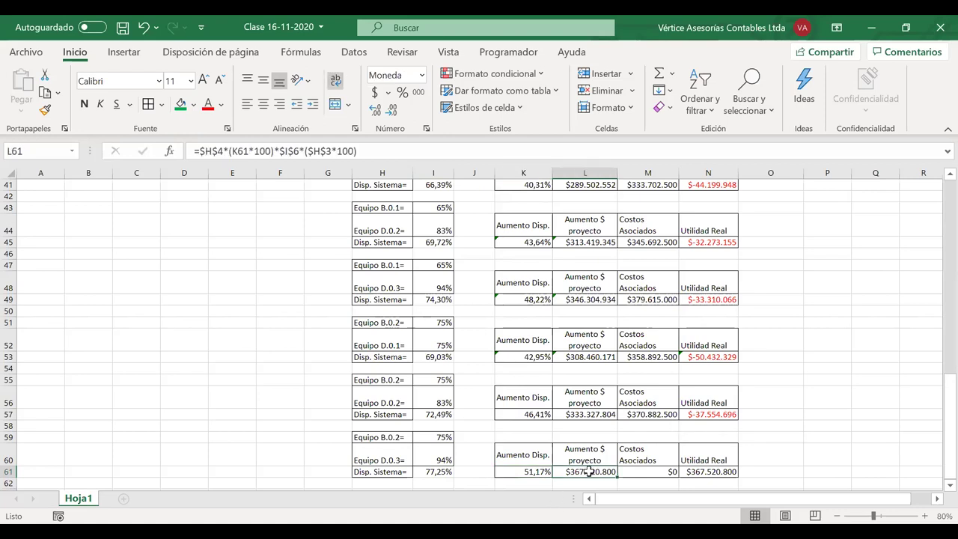
{"action": "left_click", "coordinate": [647, 471]}
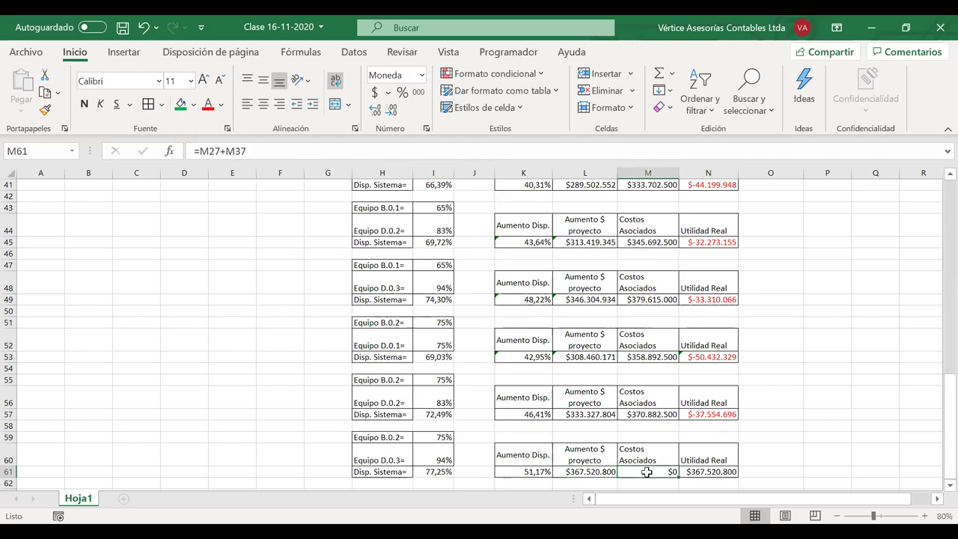
{"action": "type", "text": "="}
{"action": "key", "text": "ctrl+z"}
{"action": "double_click", "coordinate": [648, 473]}
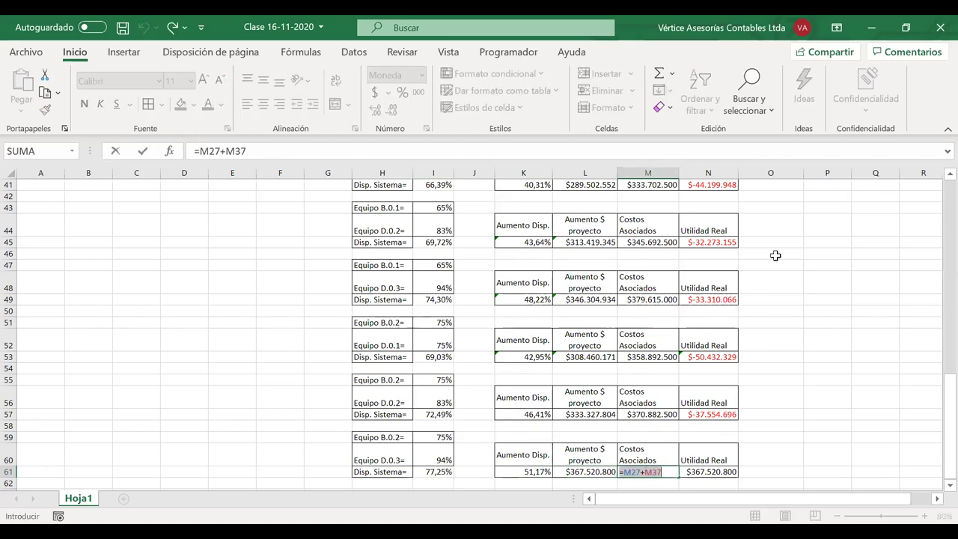
{"action": "left_click", "coordinate": [777, 255]}
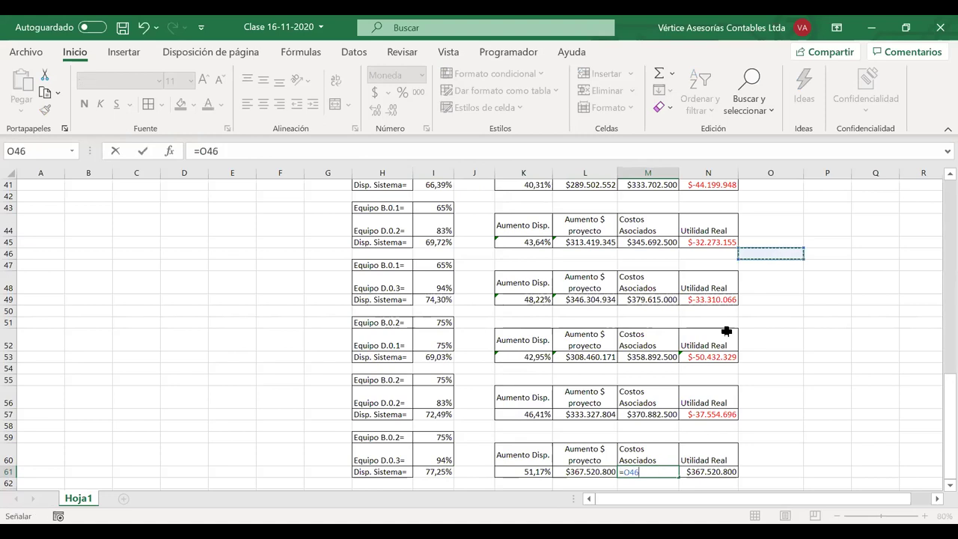
{"action": "key", "text": "ctrl+z"}
Step: Repoint the first reference of the associated costs formula in M61 to the Equipo B.0.2 cost in M23
{"action": "scroll", "coordinate": [726, 331], "scroll_direction": "up", "scroll_amount": 7}
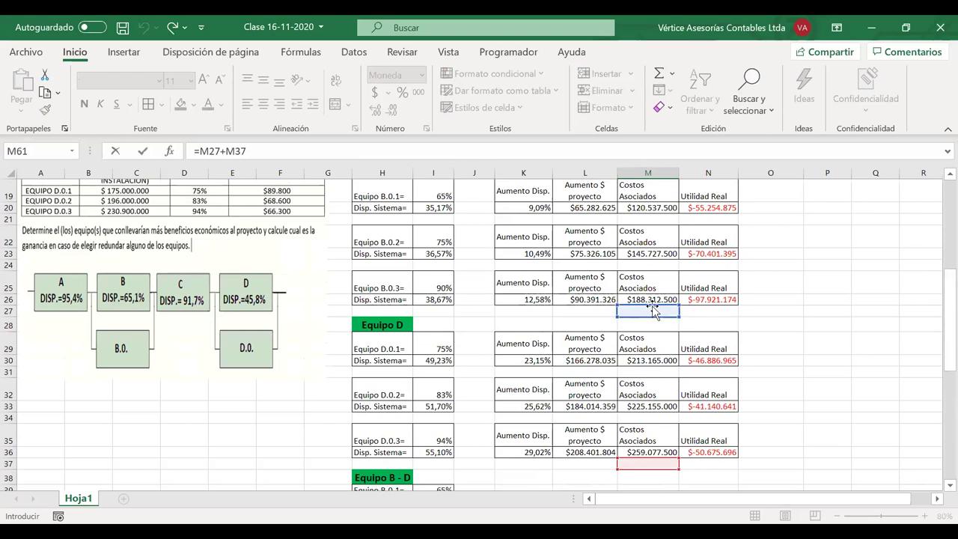
{"action": "left_click_drag", "start_coordinate": [654, 313], "coordinate": [646, 259]}
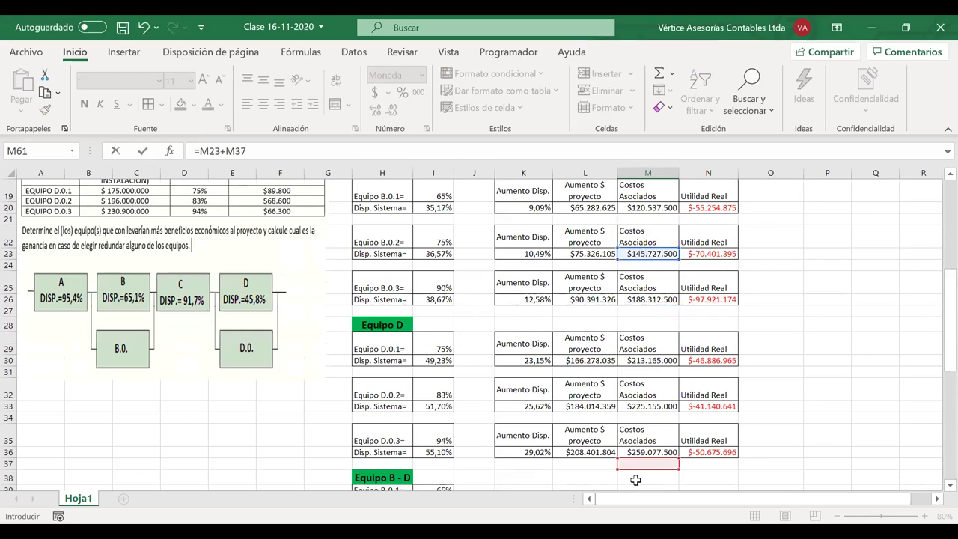
{"action": "left_click", "coordinate": [645, 471]}
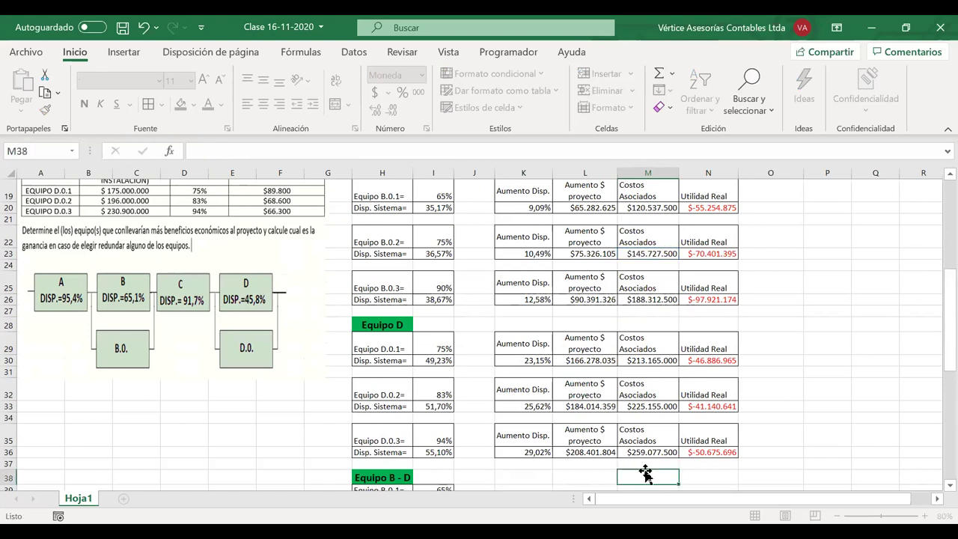
Step: Repoint the second reference in M61 to the Equipo D.0.3 cost, giving the formula =M23+M36
{"action": "scroll", "coordinate": [646, 472], "scroll_direction": "down", "scroll_amount": 10}
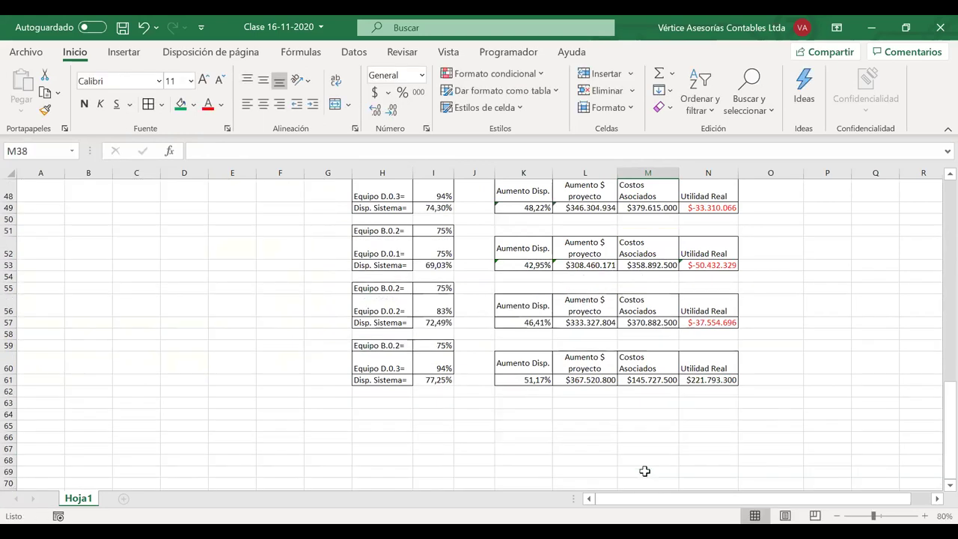
{"action": "left_click", "coordinate": [635, 378]}
{"action": "double_click", "coordinate": [634, 380]}
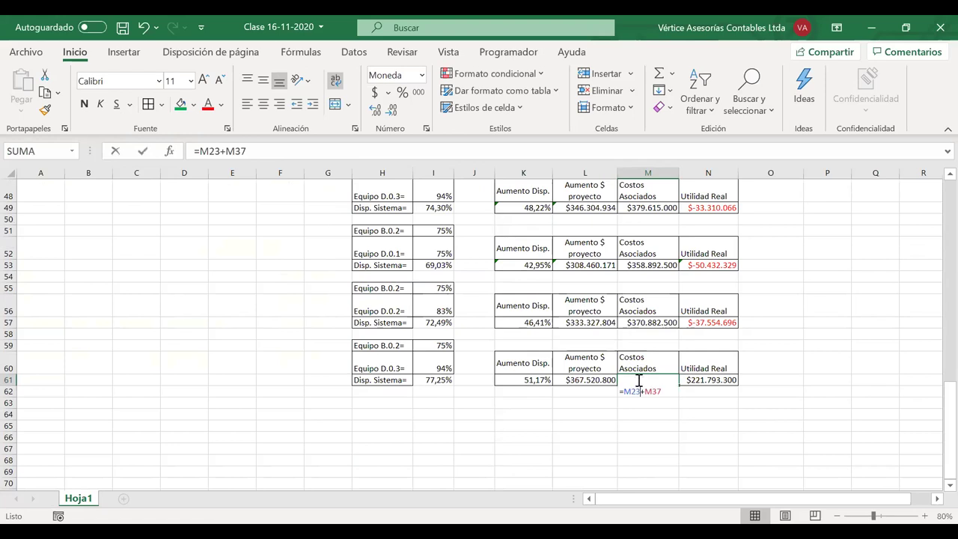
{"action": "scroll", "coordinate": [641, 291], "scroll_direction": "up", "scroll_amount": 7}
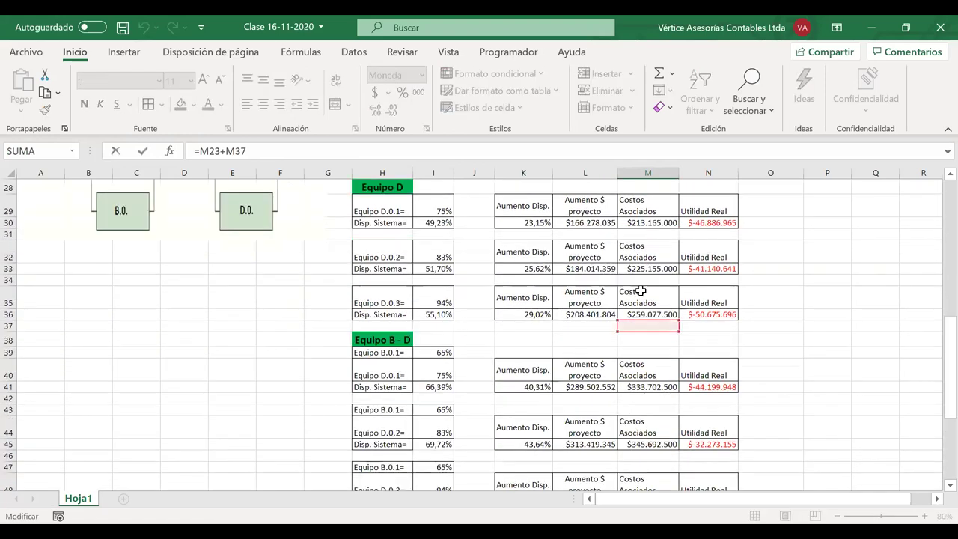
{"action": "scroll", "coordinate": [641, 290], "scroll_direction": "up", "scroll_amount": 2}
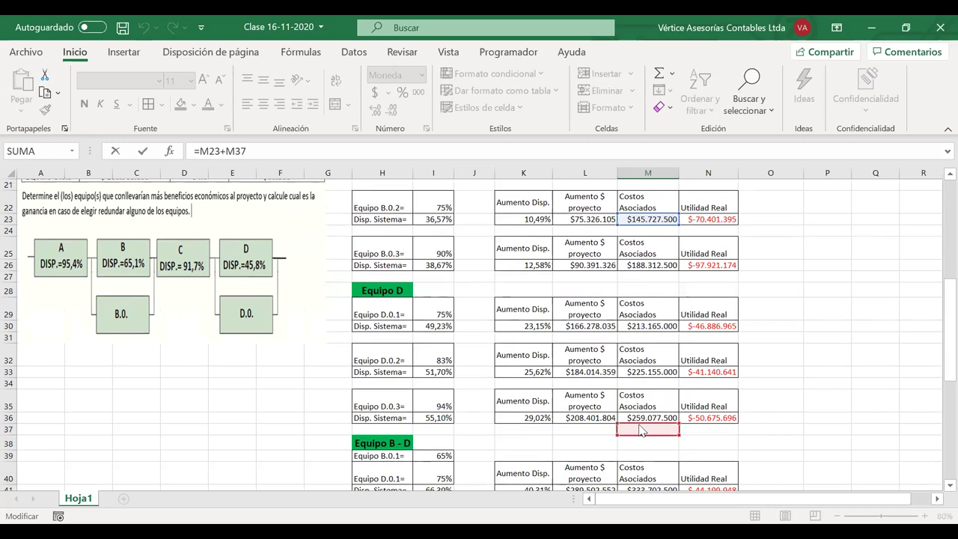
{"action": "left_click", "coordinate": [641, 419]}
{"action": "key", "text": "Return"}
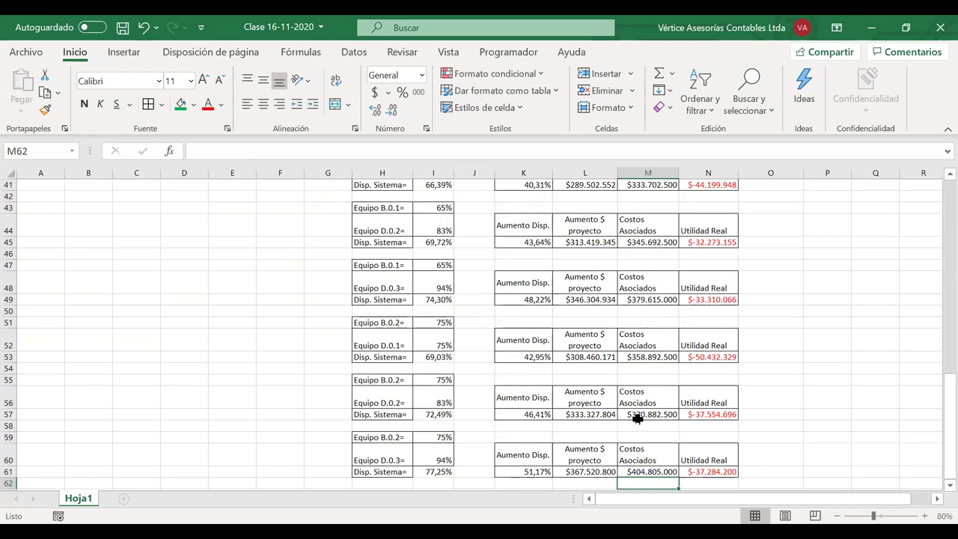
Step: Copy the Equipo B.0.2 and D.0.3 calculation block H59:N61 and paste it starting at H63
{"action": "scroll", "coordinate": [700, 466], "scroll_direction": "down", "scroll_amount": 2}
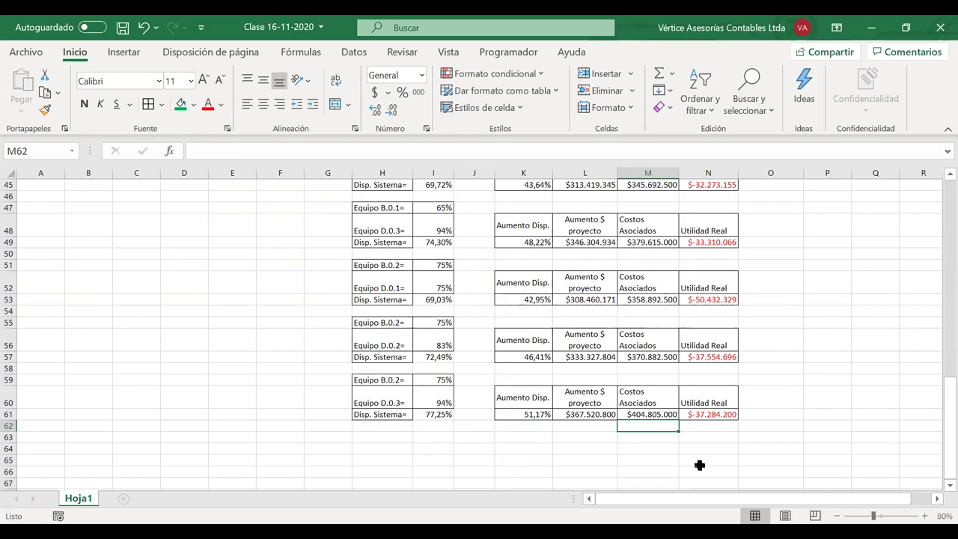
{"action": "left_click_drag", "start_coordinate": [367, 383], "coordinate": [703, 412]}
{"action": "left_click", "coordinate": [748, 429]}
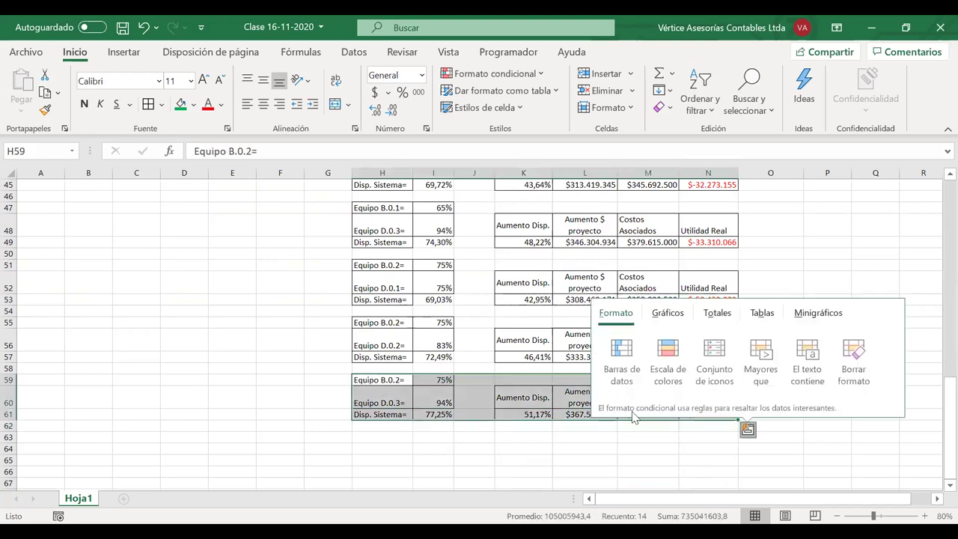
{"action": "key", "text": "Escape"}
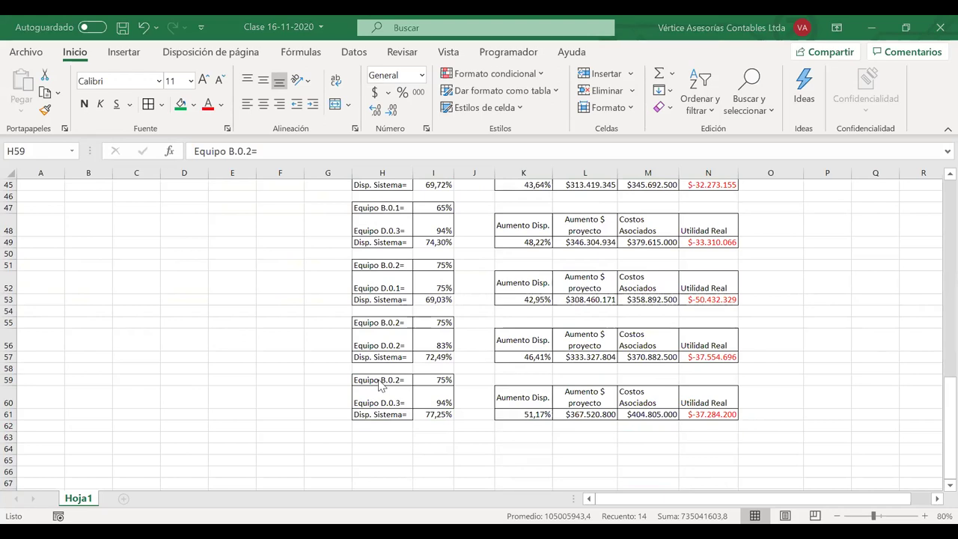
{"action": "key", "text": "ctrl+c"}
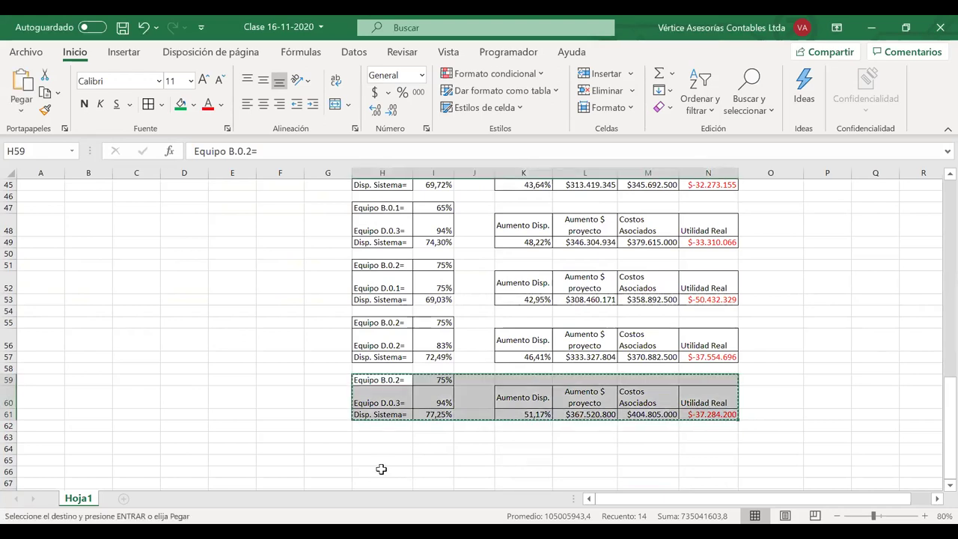
{"action": "left_click", "coordinate": [368, 437]}
{"action": "key", "text": "ctrl+v"}
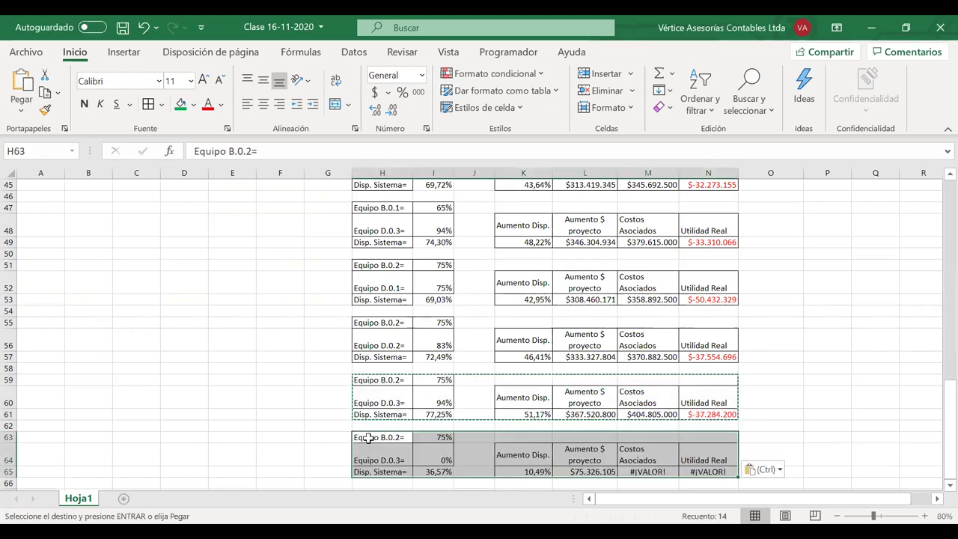
Step: Relabel the pasted block as "Equipo B.0.3=" in H63 and "Equipo D.0.1=" in H64
{"action": "left_click", "coordinate": [395, 439]}
{"action": "double_click", "coordinate": [395, 440]}
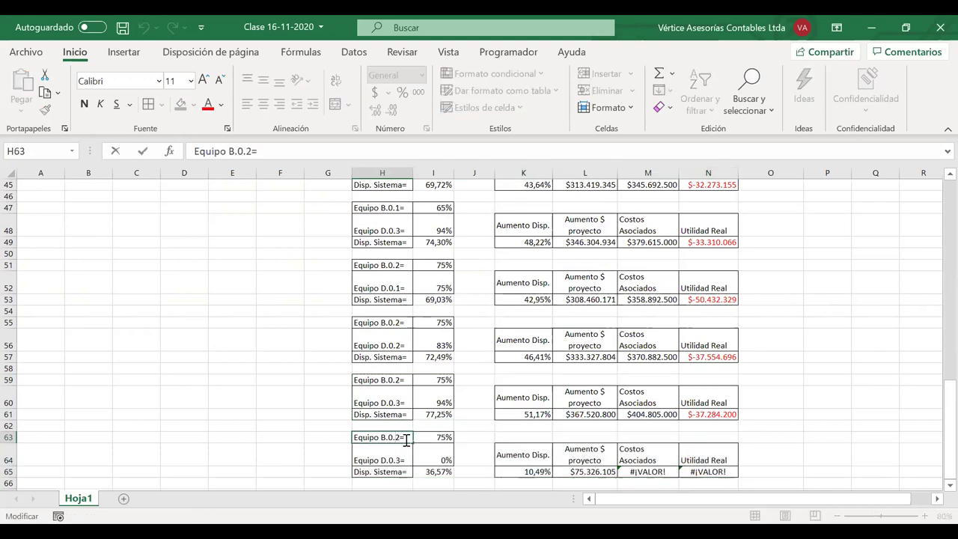
{"action": "double_click", "coordinate": [400, 461]}
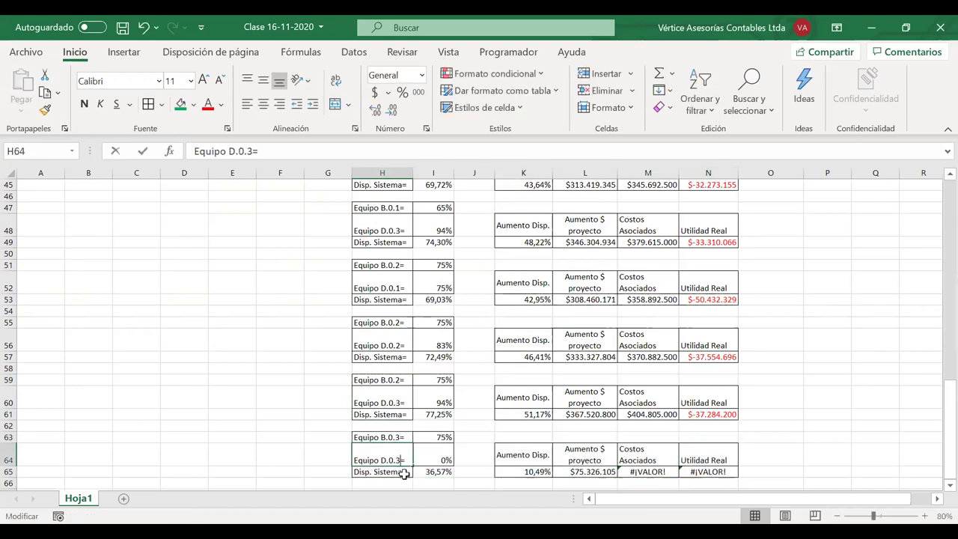
{"action": "key", "text": "BackSpace"}
{"action": "type", "text": "1"}
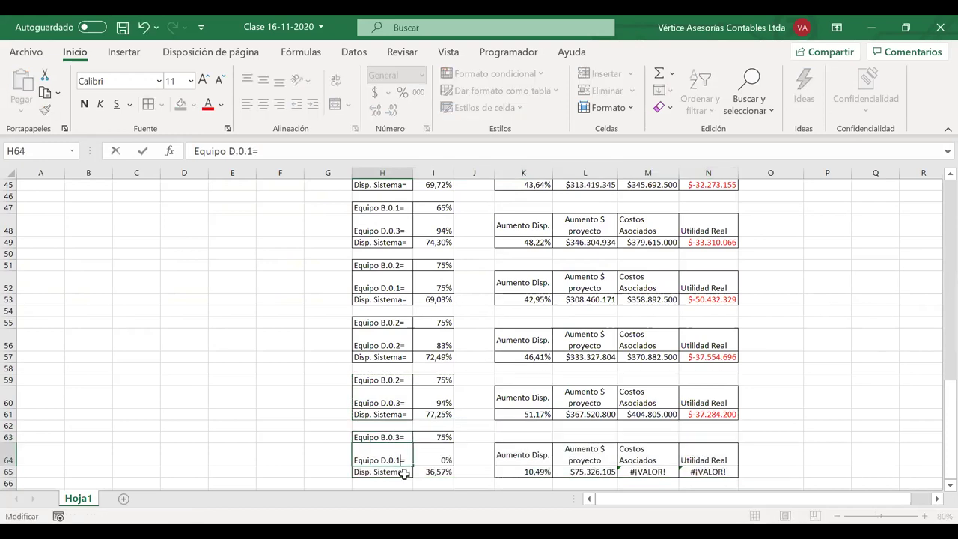
Step: Link the Equipo B.0.3 availability in I63 to its value in the data table with =N5
{"action": "left_click", "coordinate": [441, 435]}
{"action": "type", "text": "="}
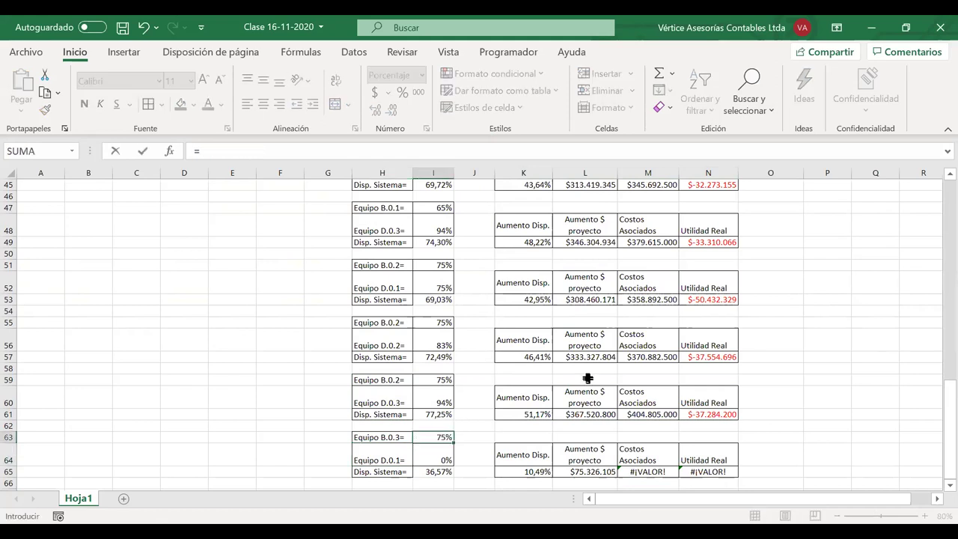
{"action": "scroll", "coordinate": [588, 379], "scroll_direction": "up", "scroll_amount": 15}
{"action": "left_click", "coordinate": [705, 231]}
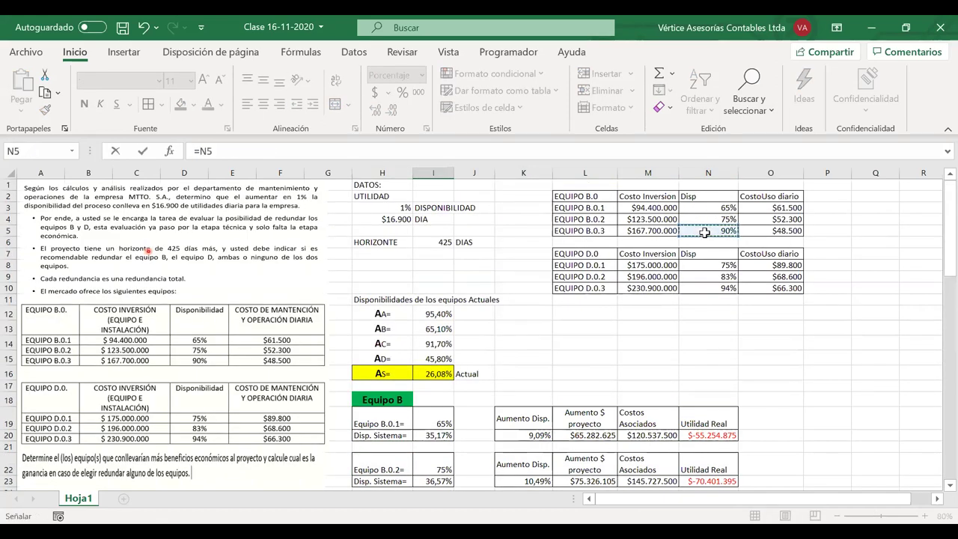
{"action": "key", "text": "Return"}
Step: Link the Equipo D.0.1 availability in I64 to its value in the data table with =N8
{"action": "type", "text": "o"}
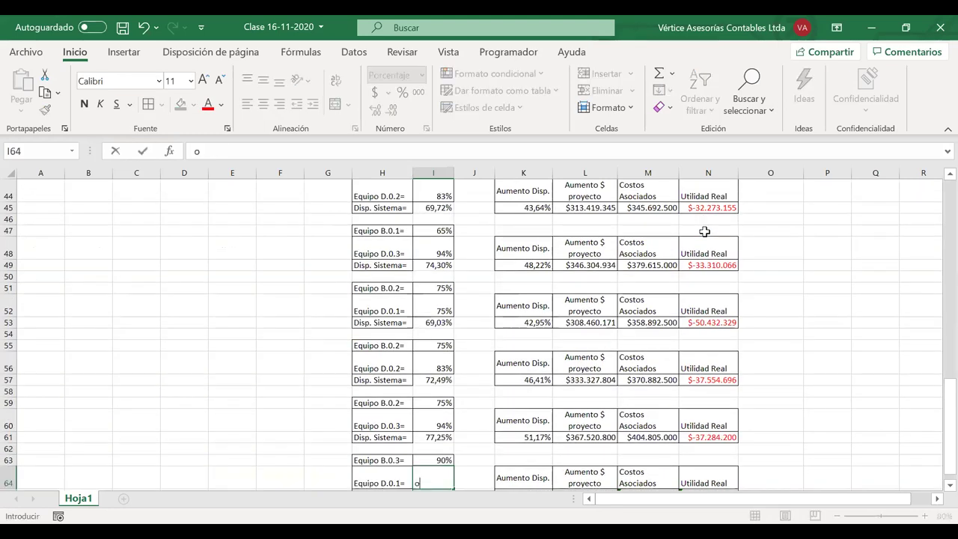
{"action": "type", "text": "="}
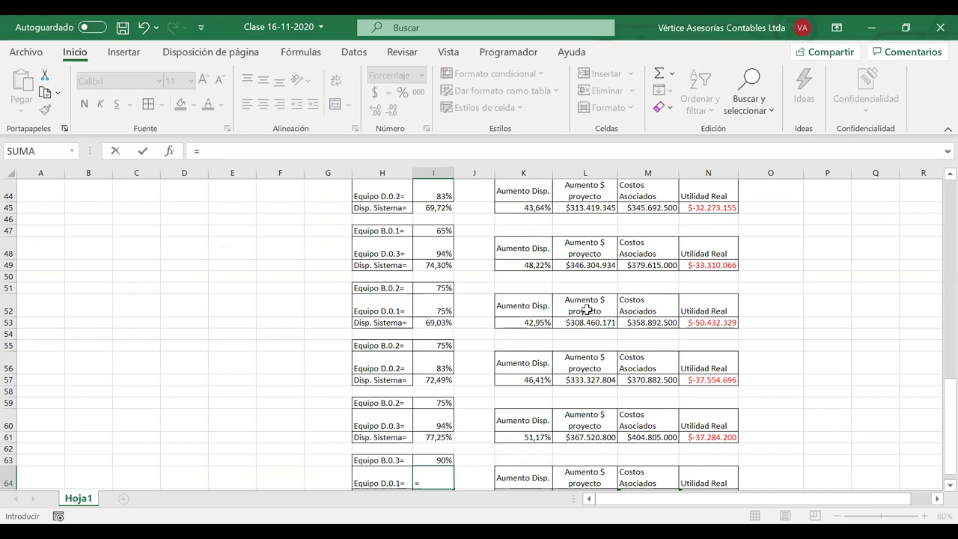
{"action": "scroll", "coordinate": [587, 309], "scroll_direction": "up", "scroll_amount": 14}
{"action": "left_click", "coordinate": [701, 264]}
{"action": "key", "text": "Escape"}
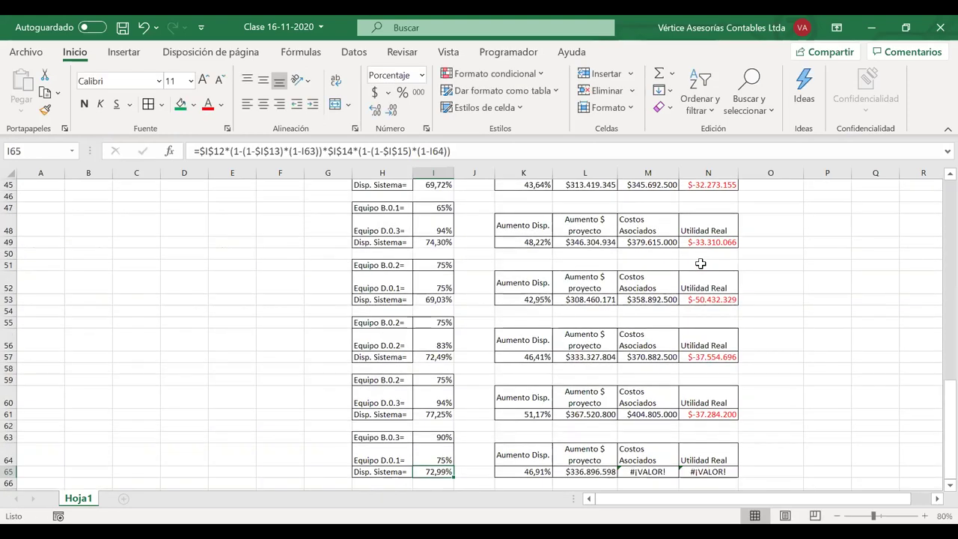
Step: Check the formulas for availability increase in K65 and project income increase in L65
{"action": "left_click", "coordinate": [533, 471]}
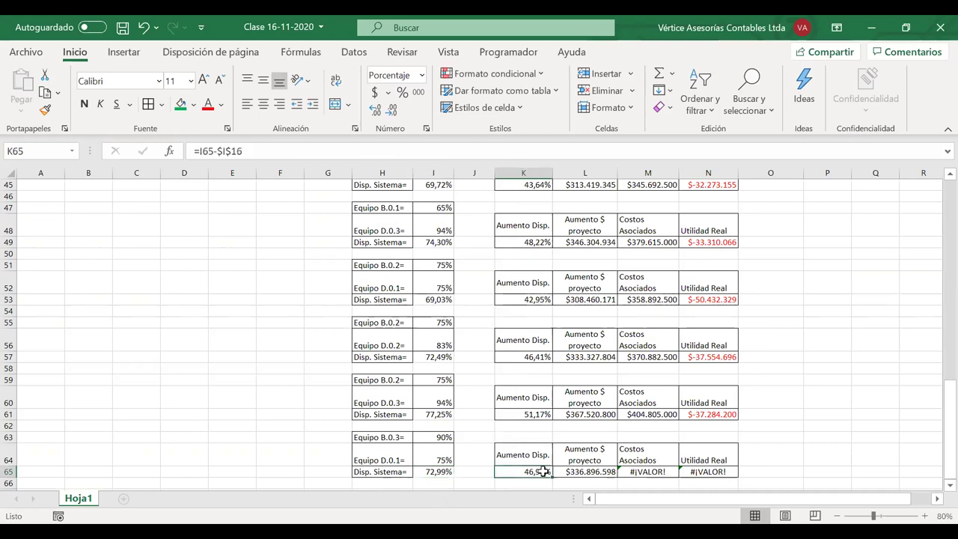
{"action": "left_click", "coordinate": [590, 471]}
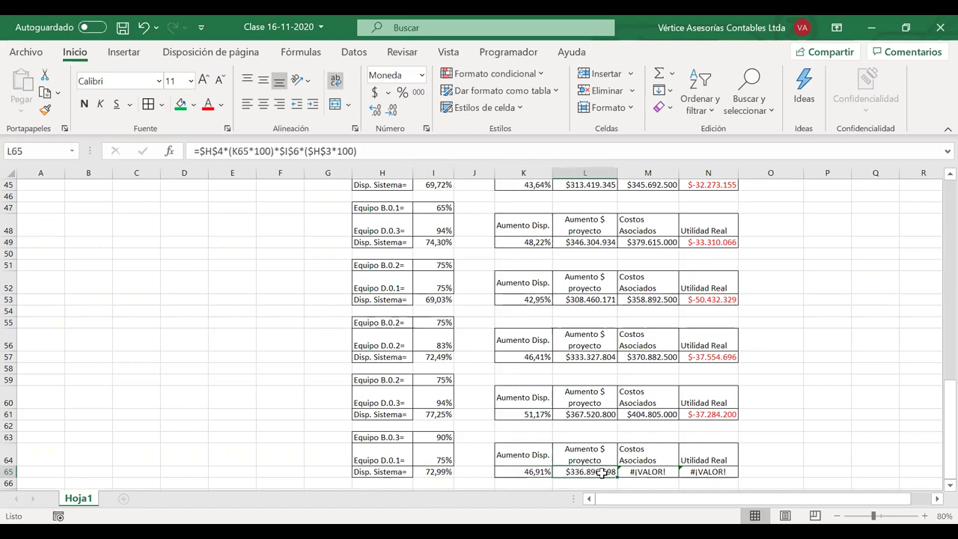
Step: Correct the associated costs formula in M65 to =M26+M30, adding the individual costs of Equipo B.0.3 and Equipo D.0.1
{"action": "left_click", "coordinate": [649, 472]}
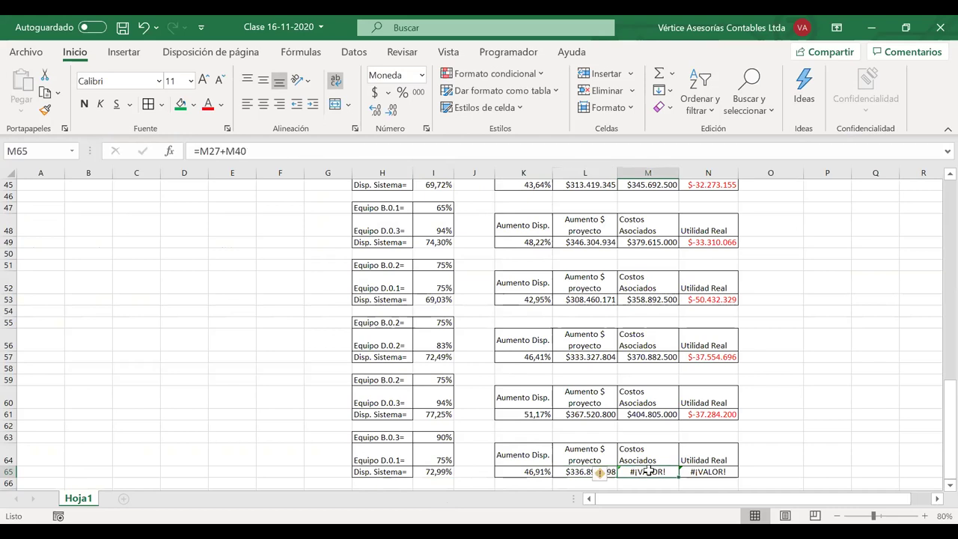
{"action": "double_click", "coordinate": [648, 471]}
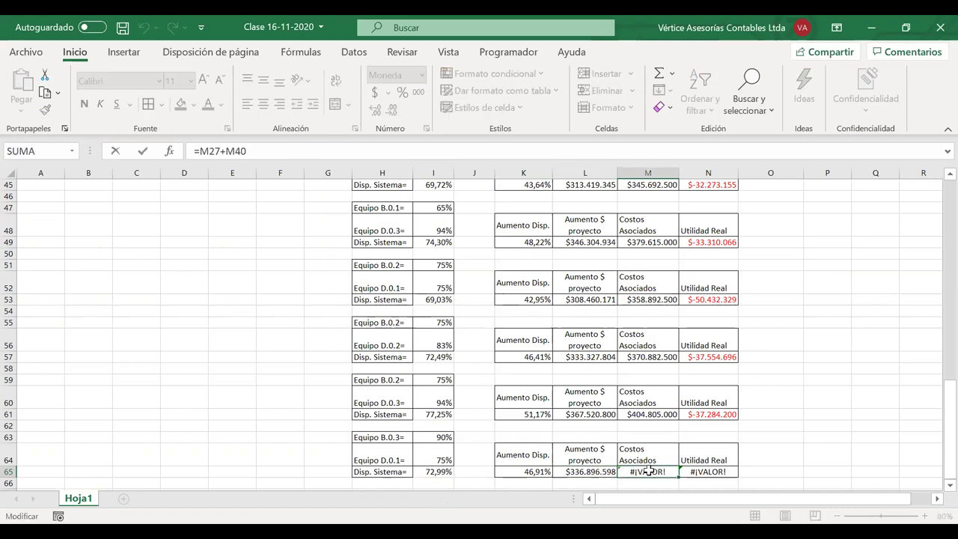
{"action": "scroll", "coordinate": [650, 469], "scroll_direction": "up", "scroll_amount": 15}
{"action": "scroll", "coordinate": [650, 470], "scroll_direction": "down", "scroll_amount": 3}
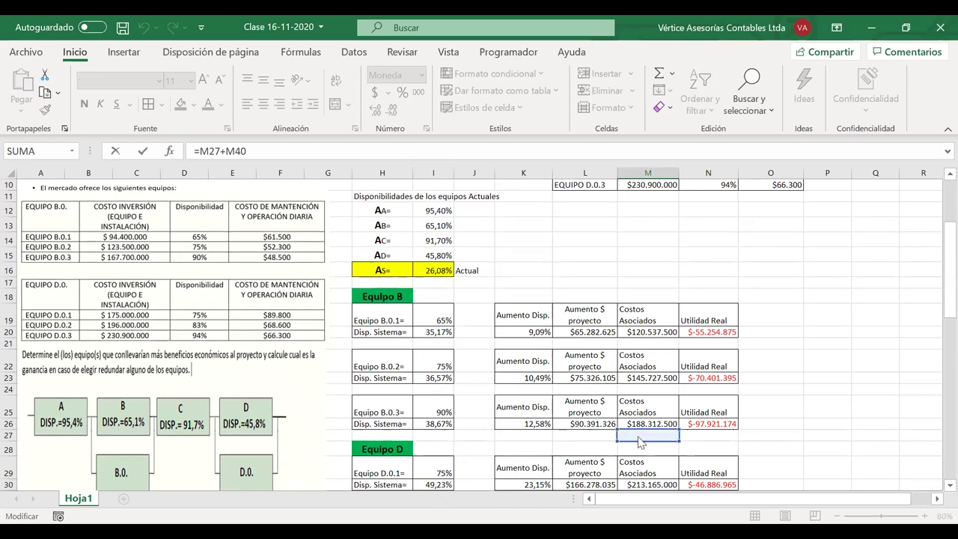
{"action": "left_click_drag", "start_coordinate": [640, 436], "coordinate": [637, 425]}
{"action": "scroll", "coordinate": [635, 425], "scroll_direction": "down", "scroll_amount": 3}
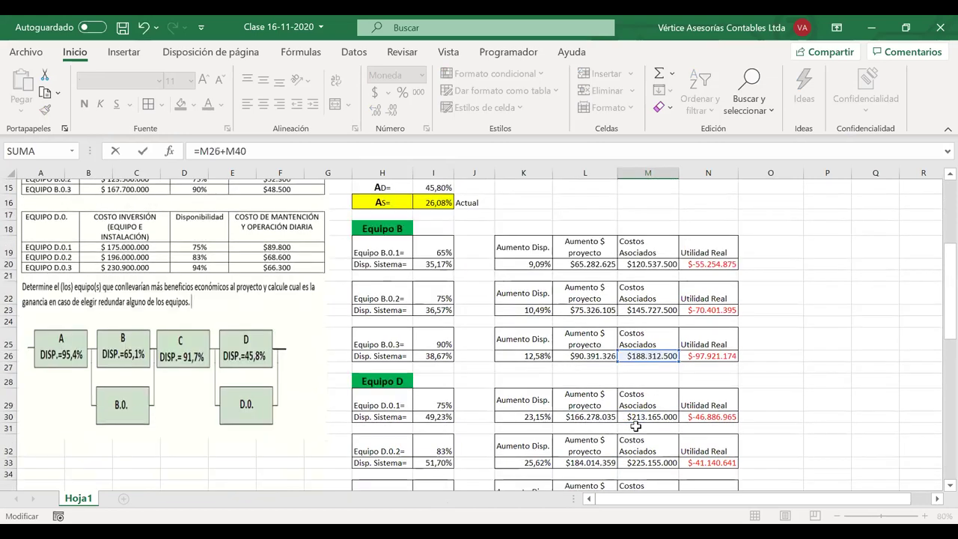
{"action": "scroll", "coordinate": [634, 425], "scroll_direction": "down", "scroll_amount": 7}
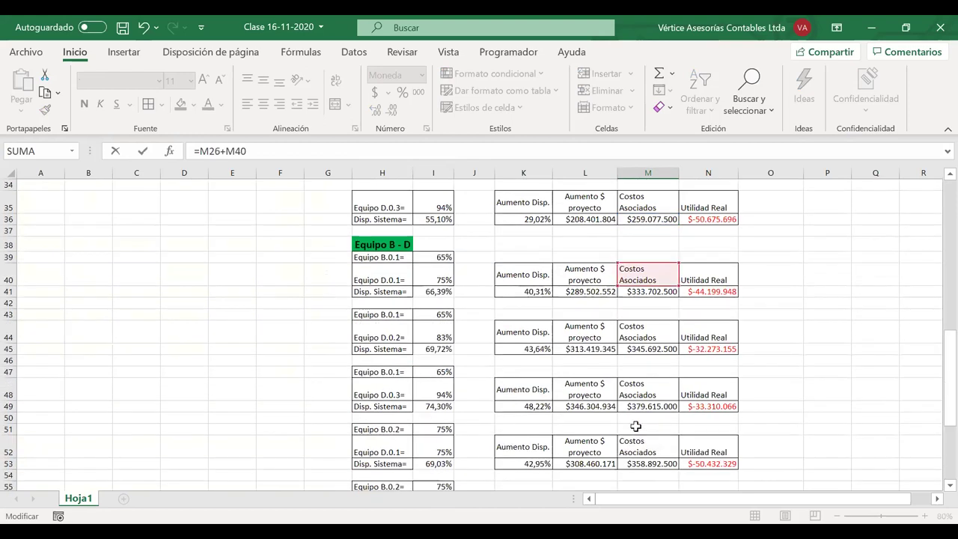
{"action": "scroll", "coordinate": [635, 425], "scroll_direction": "down", "scroll_amount": 4}
{"action": "scroll", "coordinate": [635, 425], "scroll_direction": "up", "scroll_amount": 6}
{"action": "scroll", "coordinate": [635, 425], "scroll_direction": "up", "scroll_amount": 3}
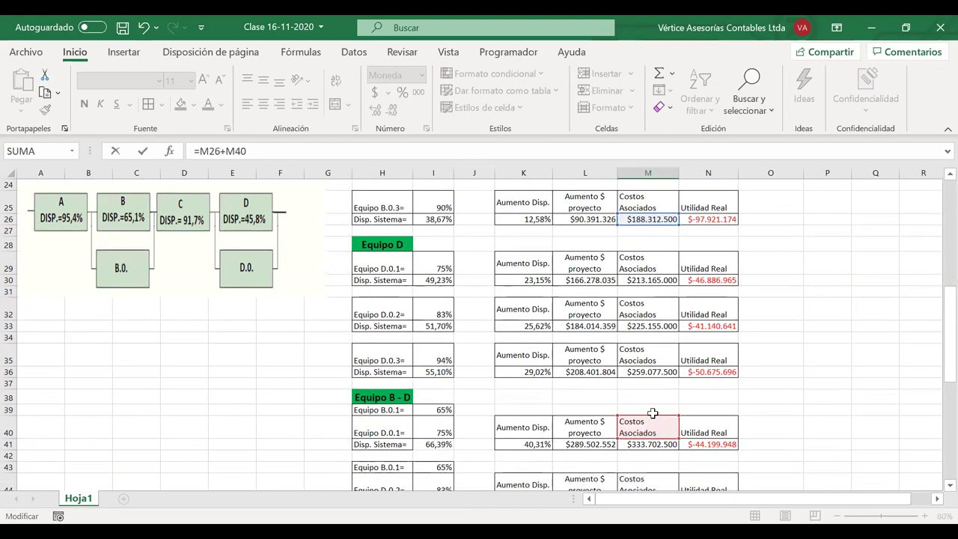
{"action": "left_click_drag", "start_coordinate": [654, 417], "coordinate": [650, 280]}
{"action": "key", "text": "Return"}
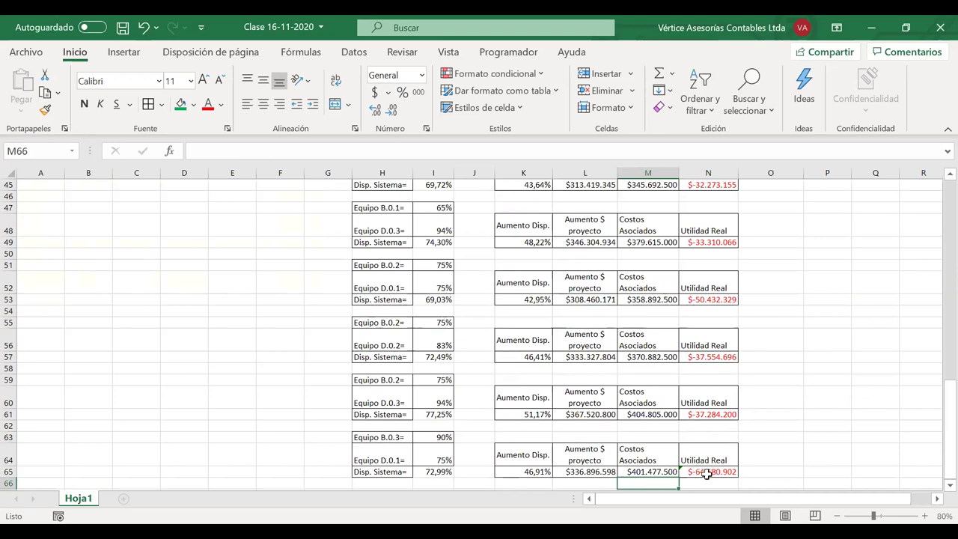
Step: Check which cost cells the associated costs formula in M65 refers to
{"action": "scroll", "coordinate": [676, 445], "scroll_direction": "down", "scroll_amount": 1}
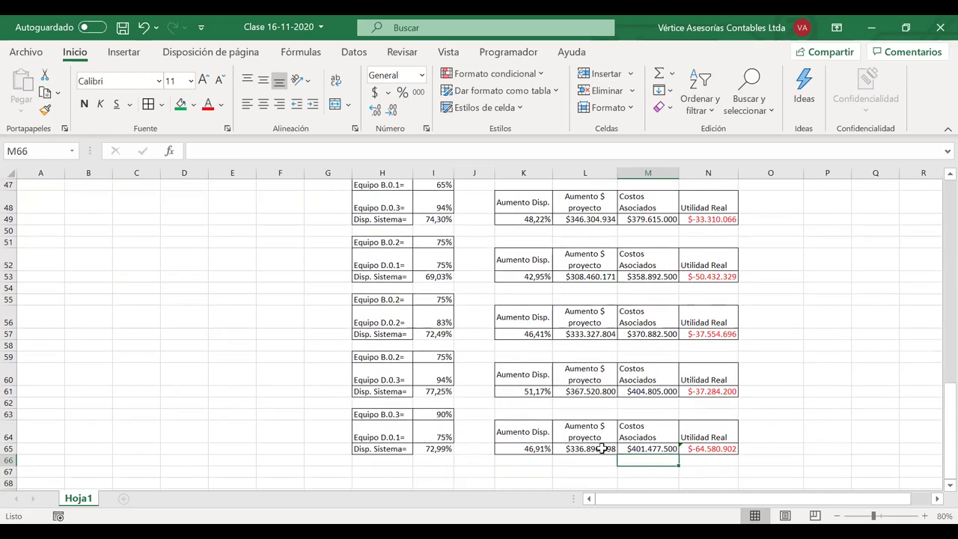
{"action": "double_click", "coordinate": [622, 449]}
{"action": "scroll", "coordinate": [637, 393], "scroll_direction": "up", "scroll_amount": 6}
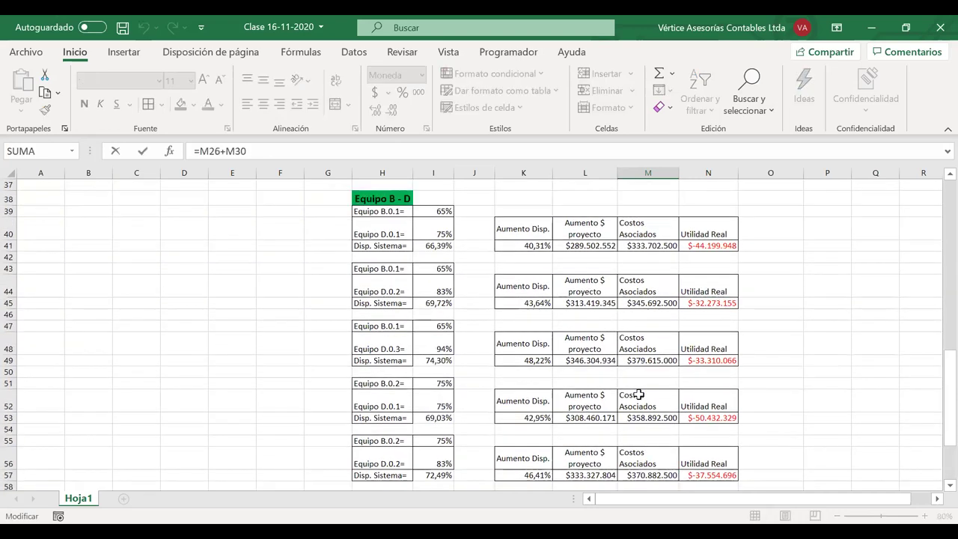
{"action": "scroll", "coordinate": [638, 394], "scroll_direction": "up", "scroll_amount": 3}
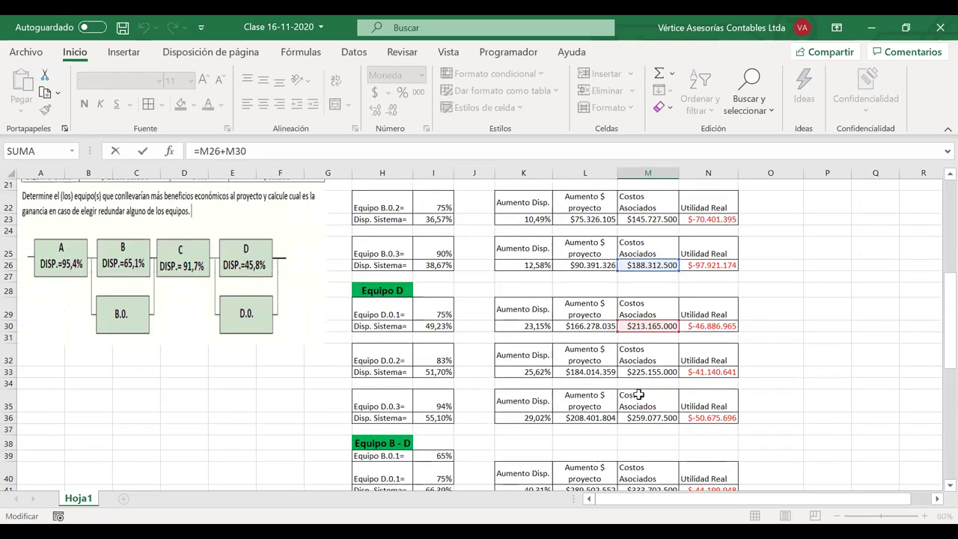
{"action": "scroll", "coordinate": [637, 393], "scroll_direction": "down", "scroll_amount": 1}
{"action": "key", "text": "Return"}
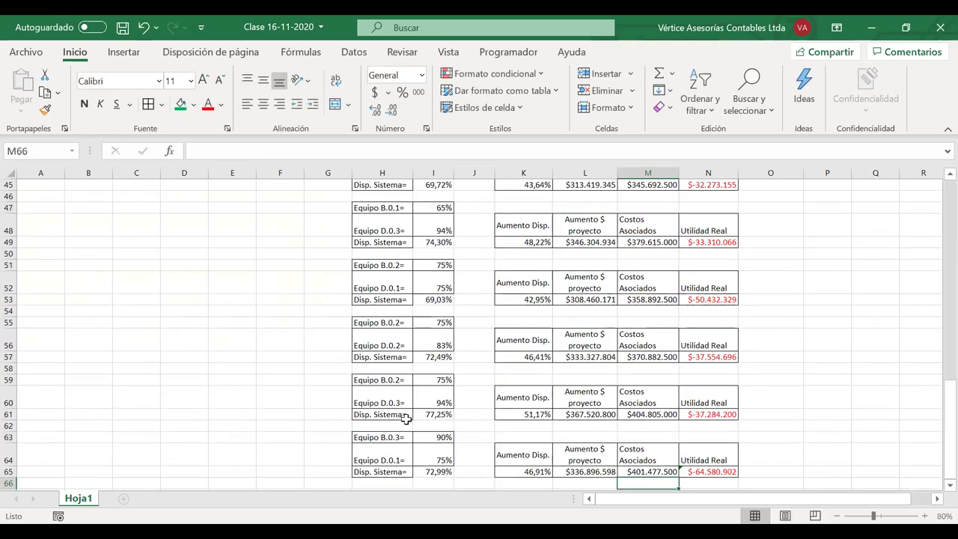
Step: Copy the Equipo B.0.3 and D.0.1 block H63:N65 and paste it at H67
{"action": "left_click_drag", "start_coordinate": [372, 442], "coordinate": [711, 473]}
{"action": "scroll", "coordinate": [711, 473], "scroll_direction": "down", "scroll_amount": 1}
{"action": "key", "text": "ctrl+c"}
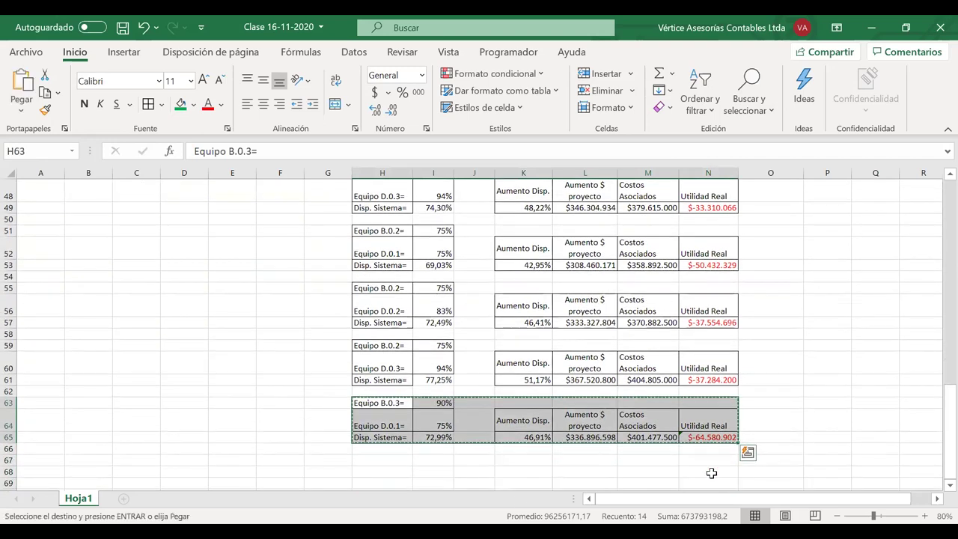
{"action": "left_click", "coordinate": [395, 462]}
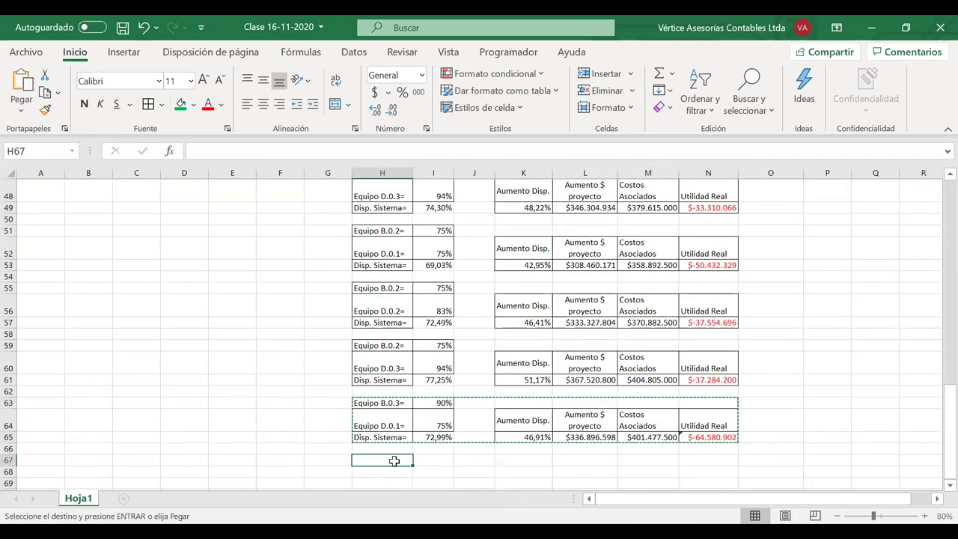
{"action": "key", "text": "ctrl+v"}
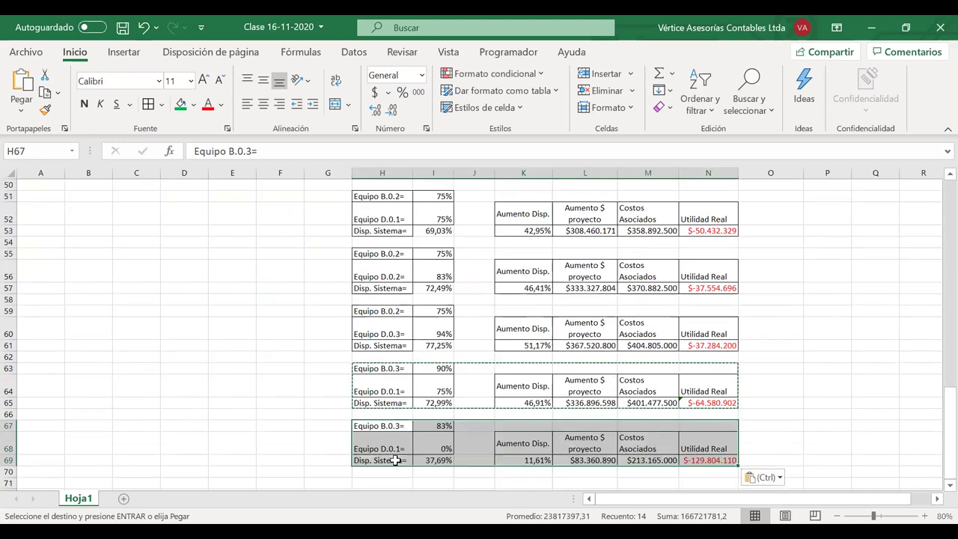
Step: Link the Equipo B.0.3 availability in I67 to its value in the data table with =N5
{"action": "double_click", "coordinate": [434, 426]}
{"action": "scroll", "coordinate": [632, 350], "scroll_direction": "up", "scroll_amount": 15}
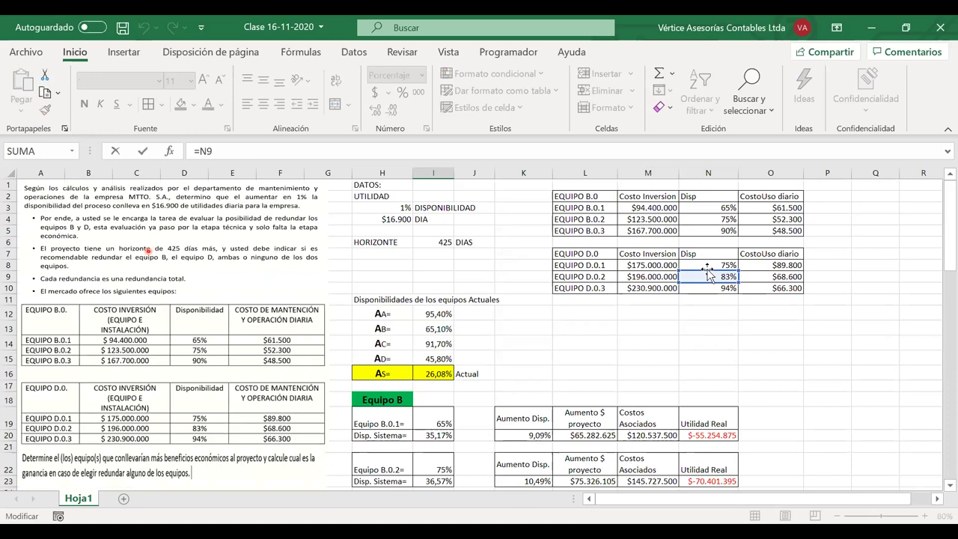
{"action": "left_click_drag", "start_coordinate": [708, 270], "coordinate": [706, 240]}
{"action": "key", "text": "Return"}
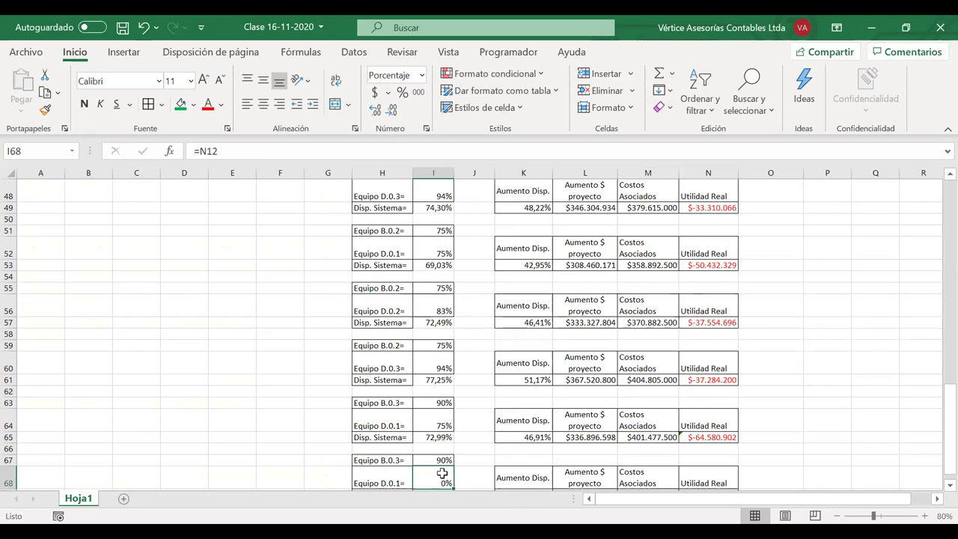
Step: Relabel H68 in the pasted block as "Equipo D.0.2="
{"action": "left_click", "coordinate": [406, 476]}
{"action": "double_click", "coordinate": [398, 482]}
{"action": "key", "text": "BackSpace"}
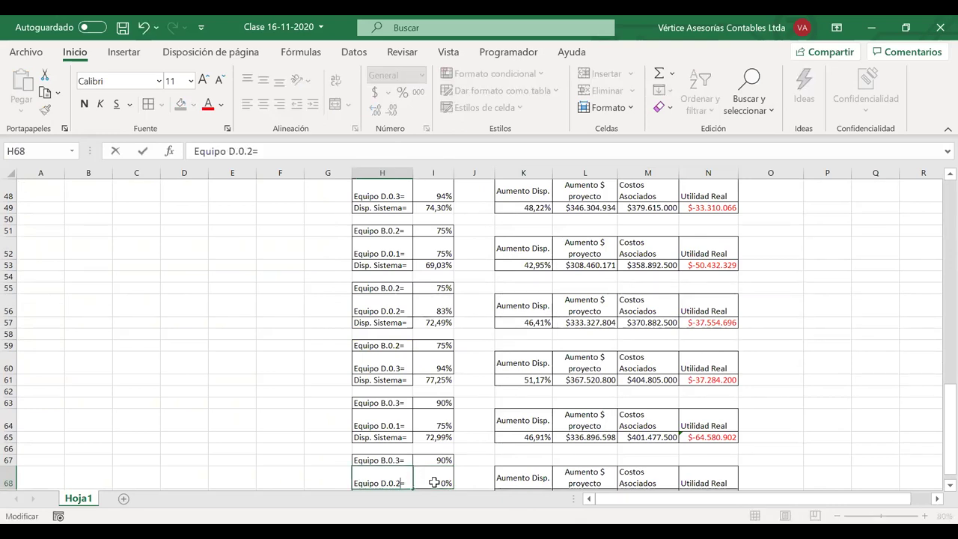
Step: Link the Equipo D.0.2 availability in I68 to its data table value in N9, and check the formulas in K69 and L69
{"action": "left_click", "coordinate": [435, 481]}
{"action": "type", "text": "="}
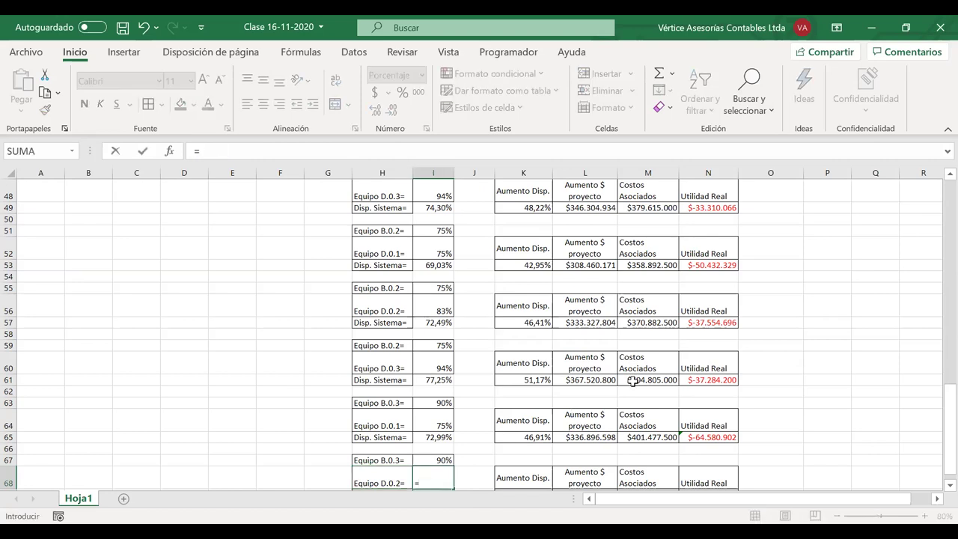
{"action": "scroll", "coordinate": [725, 410], "scroll_direction": "up", "scroll_amount": 15}
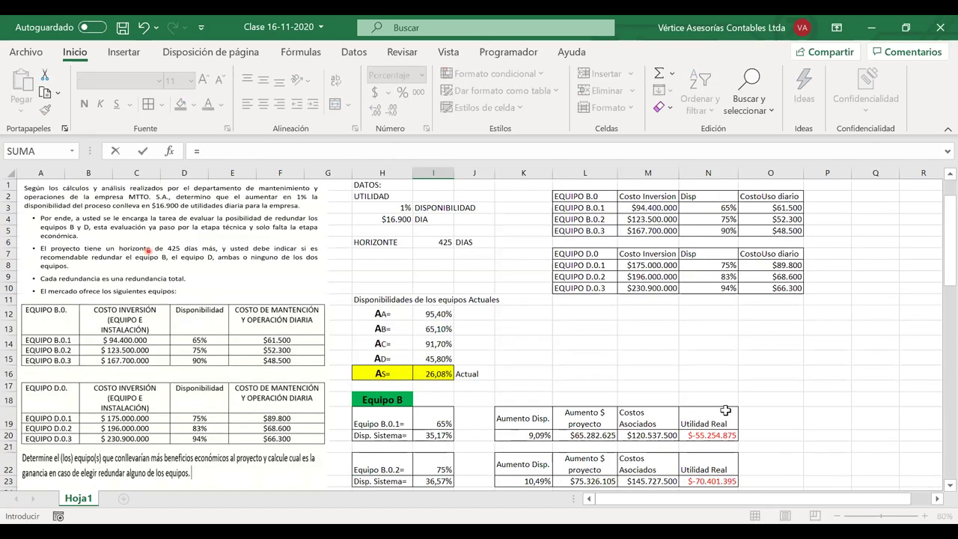
{"action": "left_click", "coordinate": [717, 276]}
{"action": "key", "text": "Escape"}
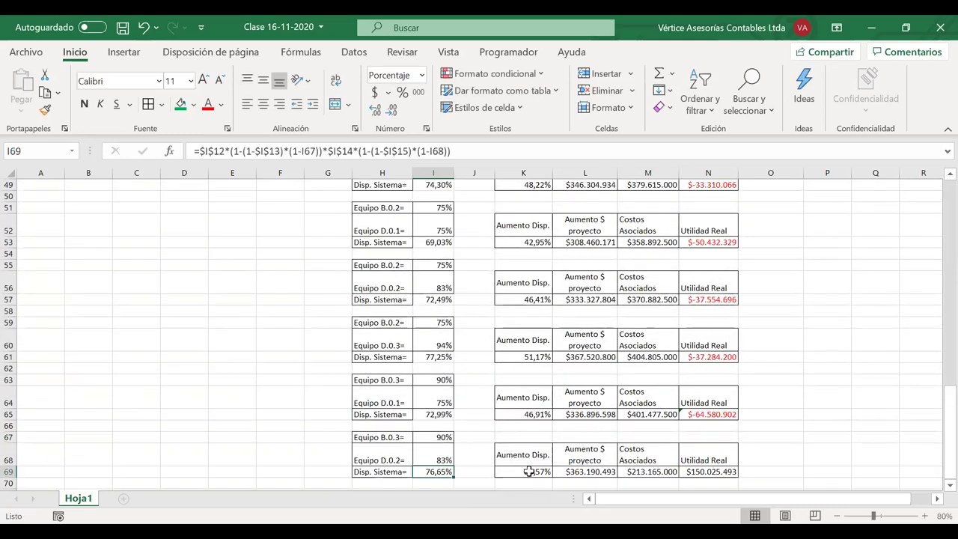
{"action": "left_click", "coordinate": [527, 472]}
{"action": "left_click", "coordinate": [560, 472]}
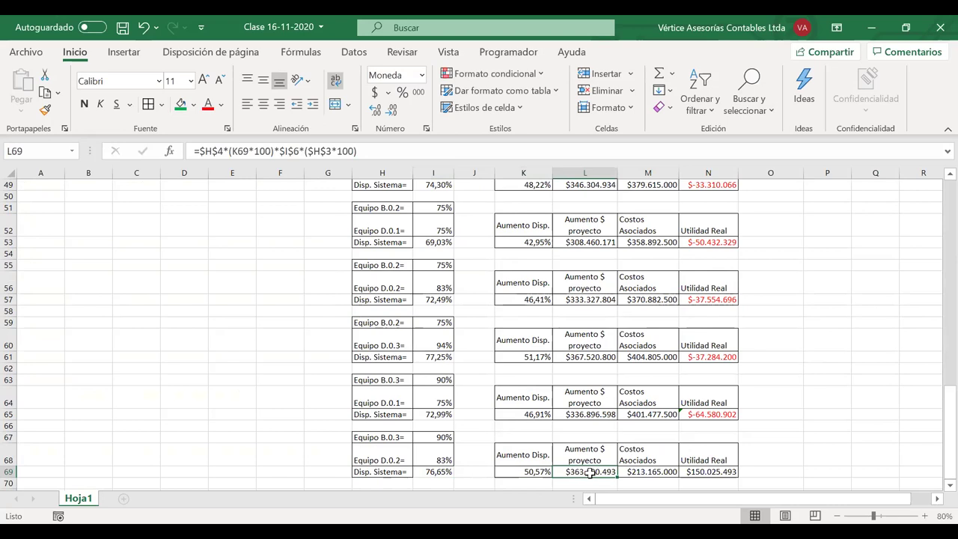
{"action": "double_click", "coordinate": [648, 471]}
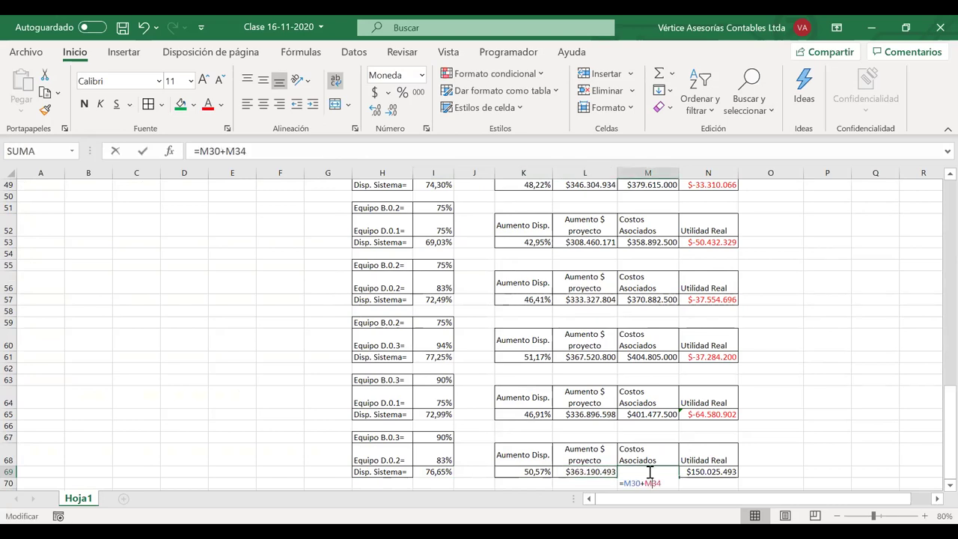
{"action": "scroll", "coordinate": [659, 390], "scroll_direction": "up", "scroll_amount": 15}
{"action": "scroll", "coordinate": [659, 391], "scroll_direction": "down", "scroll_amount": 5}
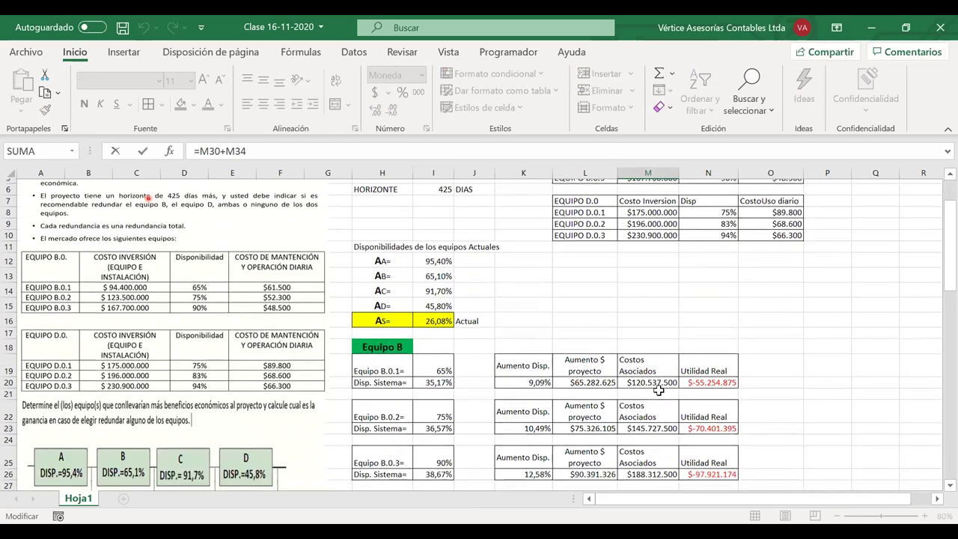
{"action": "scroll", "coordinate": [659, 390], "scroll_direction": "down", "scroll_amount": 2}
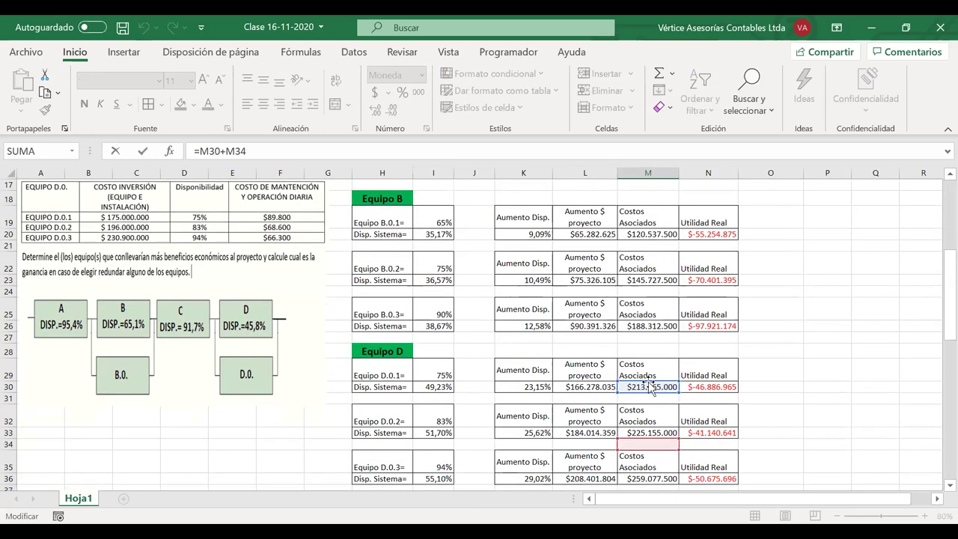
{"action": "left_click", "coordinate": [649, 378]}
{"action": "scroll", "coordinate": [647, 378], "scroll_direction": "down", "scroll_amount": 20}
{"action": "scroll", "coordinate": [648, 378], "scroll_direction": "up", "scroll_amount": 6}
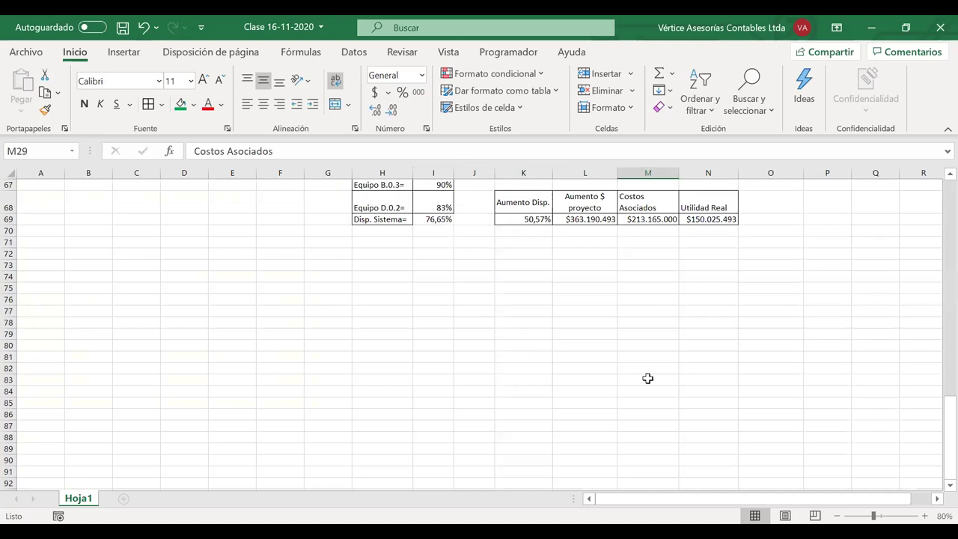
Step: Correct the associated costs formula in M69 to =M26+M33, adding the individual costs of Equipo B.0.3 and Equipo D.0.2
{"action": "double_click", "coordinate": [636, 323]}
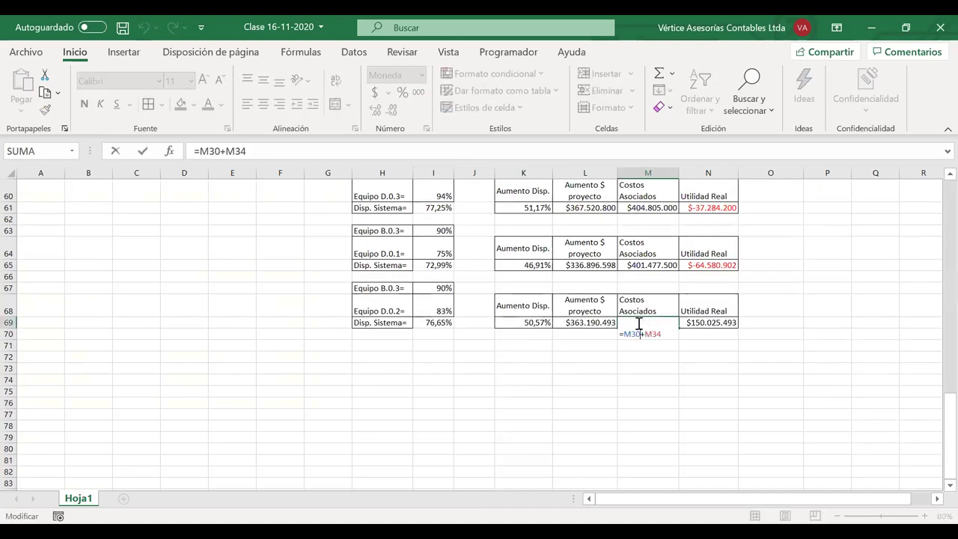
{"action": "scroll", "coordinate": [639, 324], "scroll_direction": "up", "scroll_amount": 20}
{"action": "scroll", "coordinate": [638, 323], "scroll_direction": "down", "scroll_amount": 6}
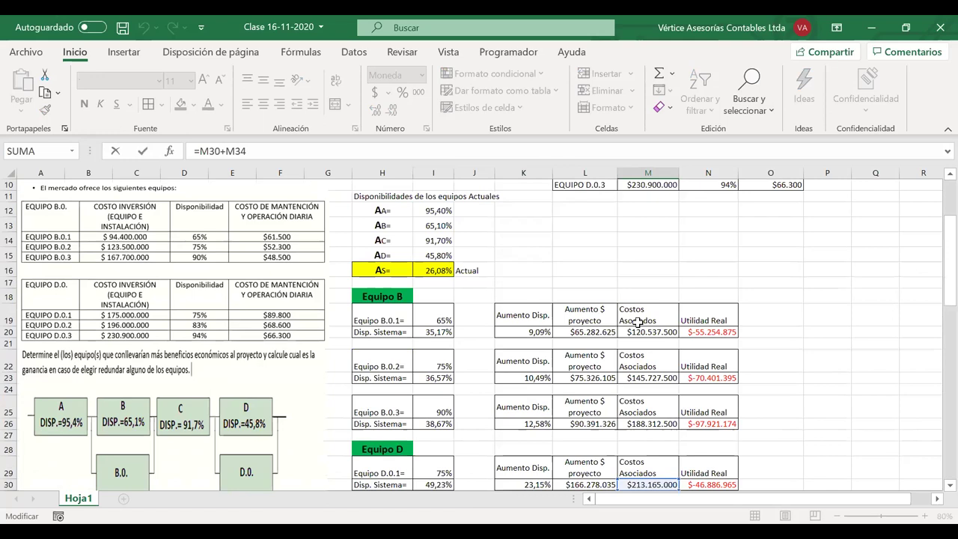
{"action": "scroll", "coordinate": [637, 322], "scroll_direction": "down", "scroll_amount": 1}
{"action": "left_click_drag", "start_coordinate": [636, 359], "coordinate": [640, 301]}
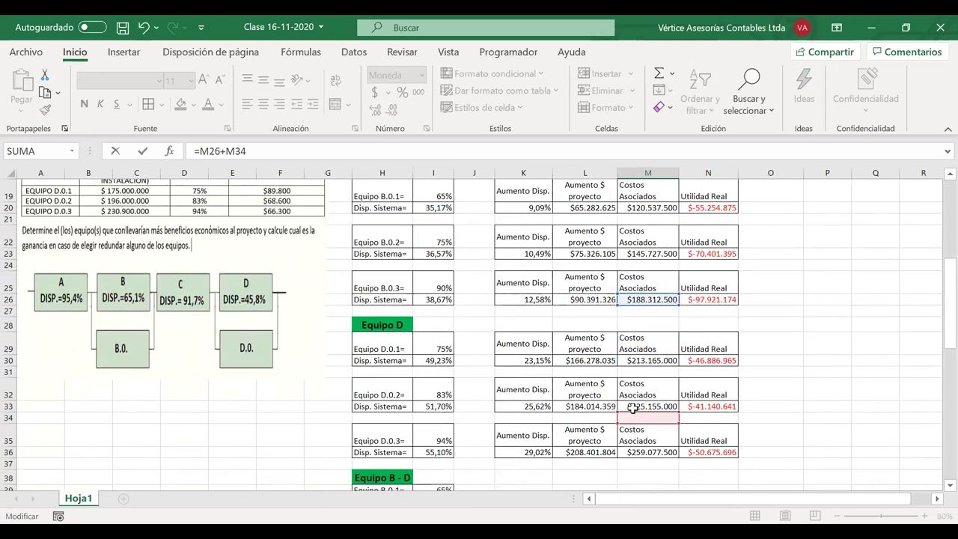
{"action": "left_click_drag", "start_coordinate": [634, 416], "coordinate": [633, 408]}
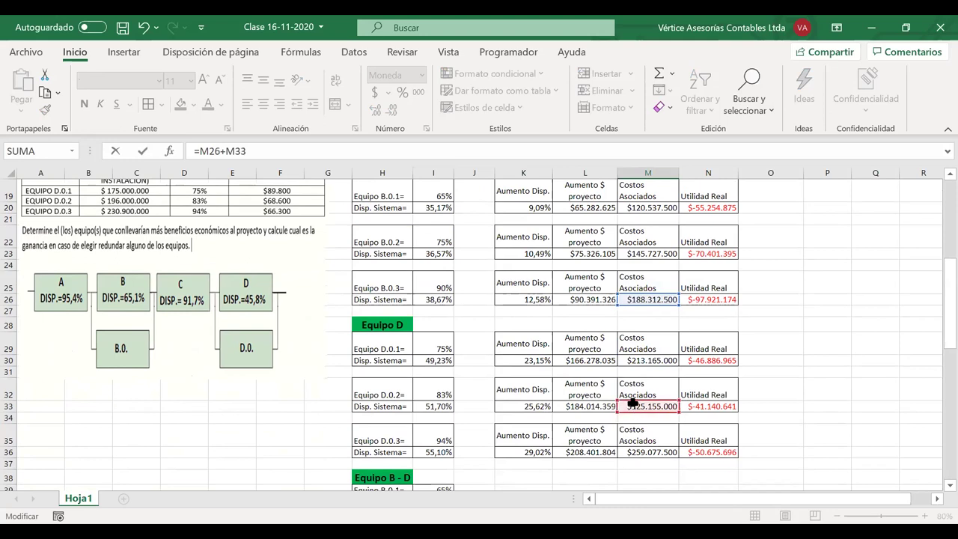
{"action": "key", "text": "Return"}
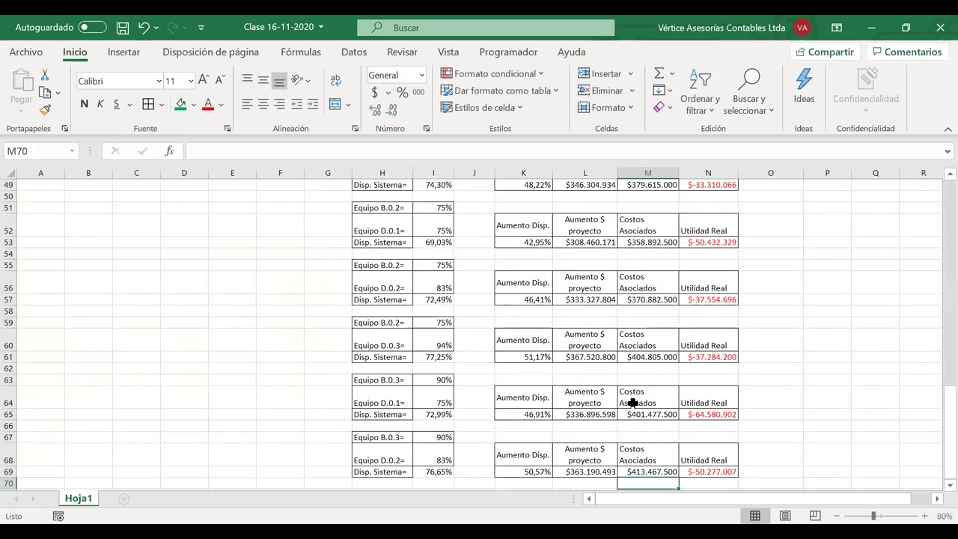
Step: Copy the Equipo B.0.3 and D.0.2 block H67:N69 and paste it at H71
{"action": "scroll", "coordinate": [633, 402], "scroll_direction": "down", "scroll_amount": 1}
{"action": "left_click_drag", "start_coordinate": [366, 404], "coordinate": [692, 445]}
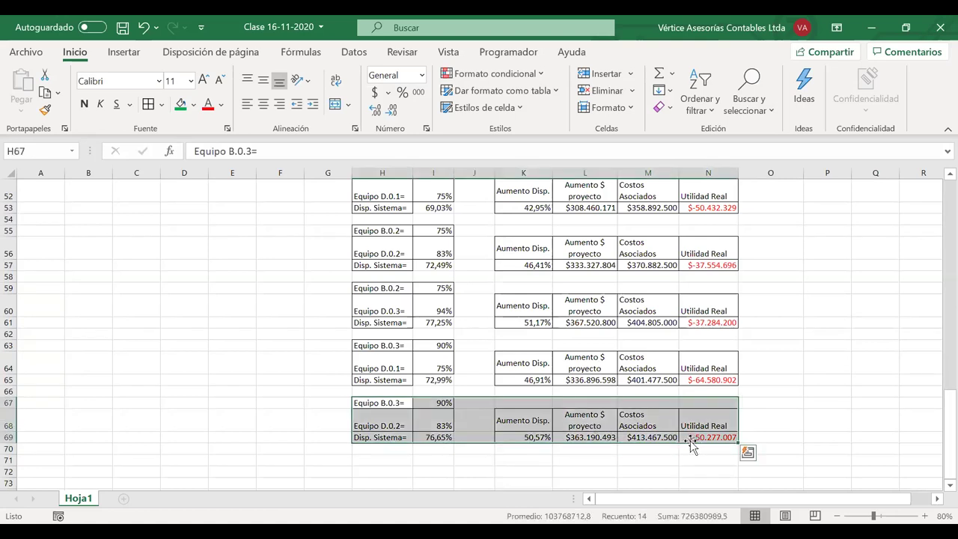
{"action": "key", "text": "ctrl+c"}
{"action": "left_click", "coordinate": [372, 460]}
{"action": "key", "text": "ctrl+v"}
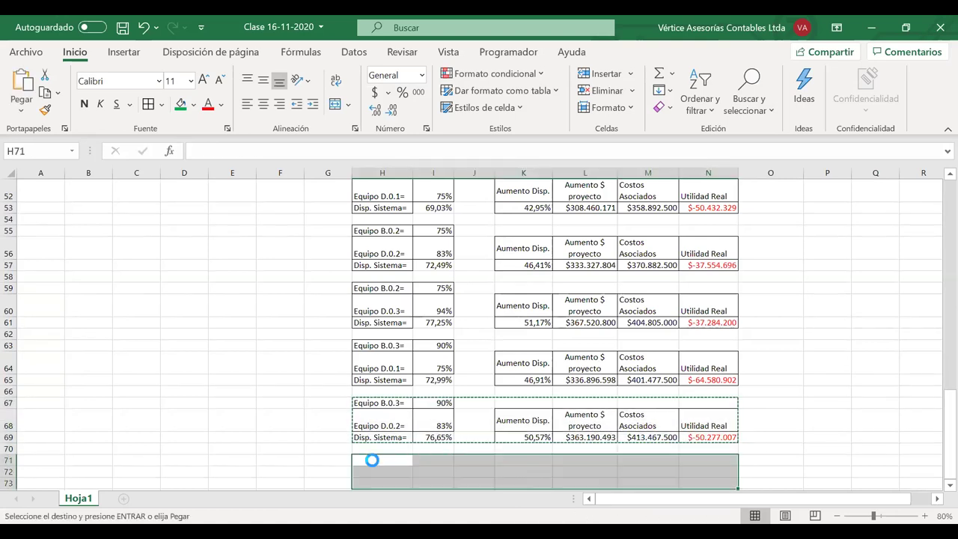
Step: Relabel H72 in the newly pasted block as "Equipo D.0.3="
{"action": "scroll", "coordinate": [431, 463], "scroll_direction": "down", "scroll_amount": 1}
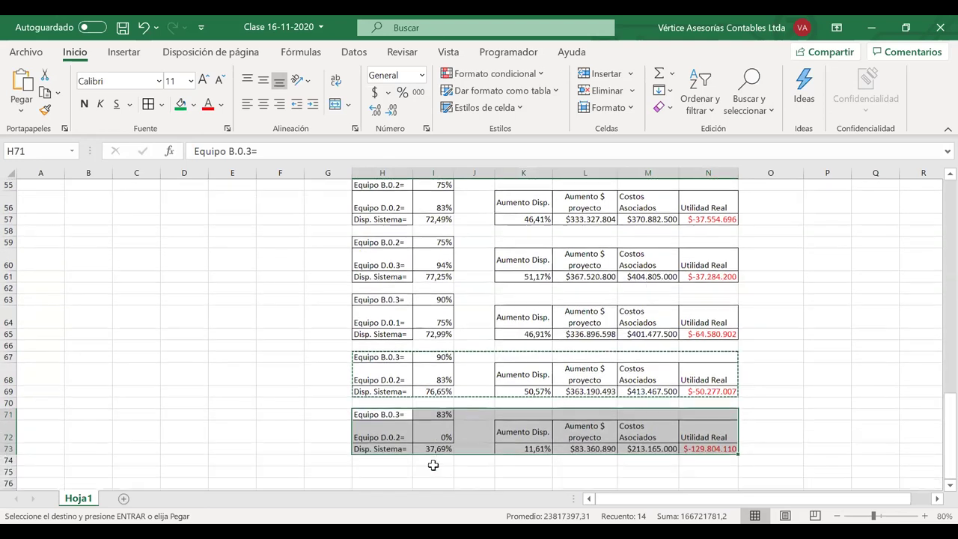
{"action": "double_click", "coordinate": [399, 430]}
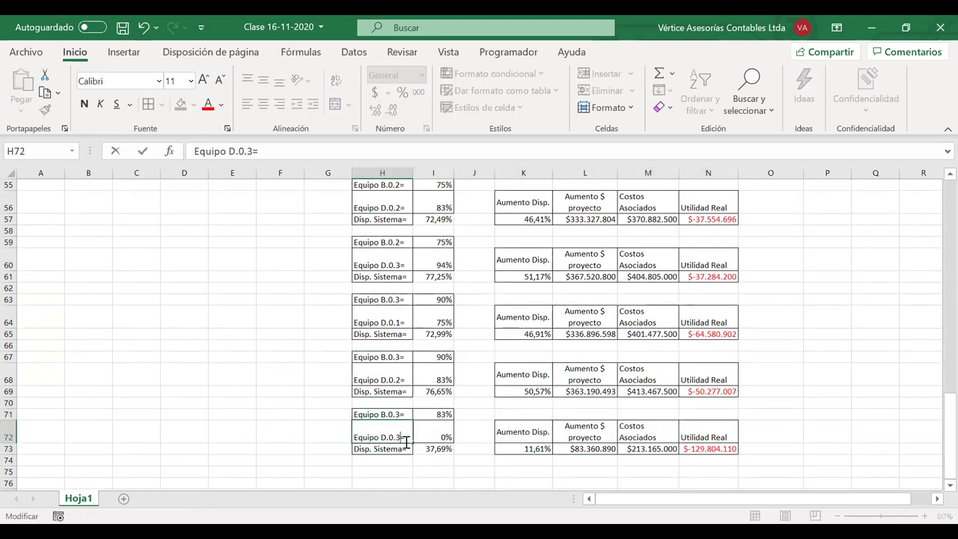
{"action": "left_click", "coordinate": [443, 414]}
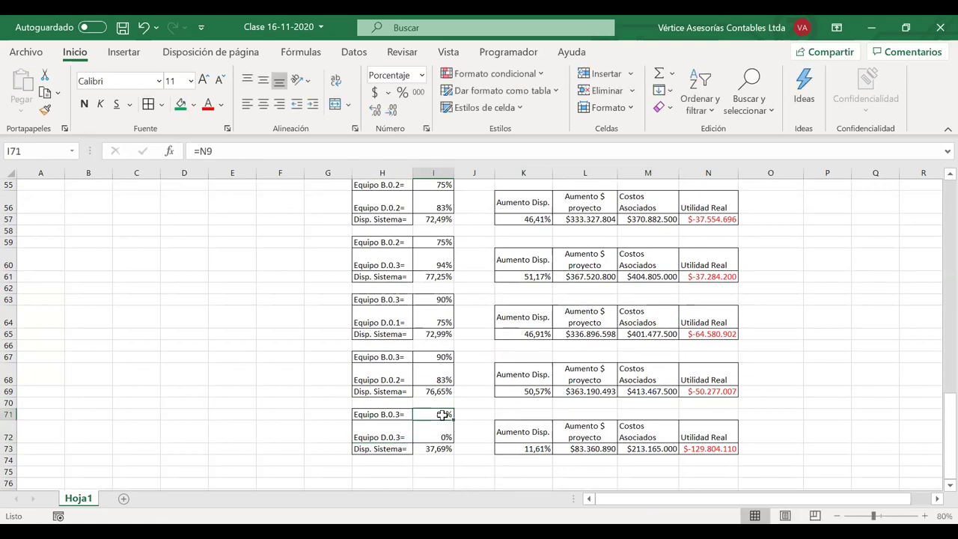
Step: Link the Equipo B.0.3 availability in I71 to N5 and the Equipo D.0.3 availability in I72 to N10
{"action": "type", "text": "="}
{"action": "scroll", "coordinate": [443, 414], "scroll_direction": "up", "scroll_amount": 18}
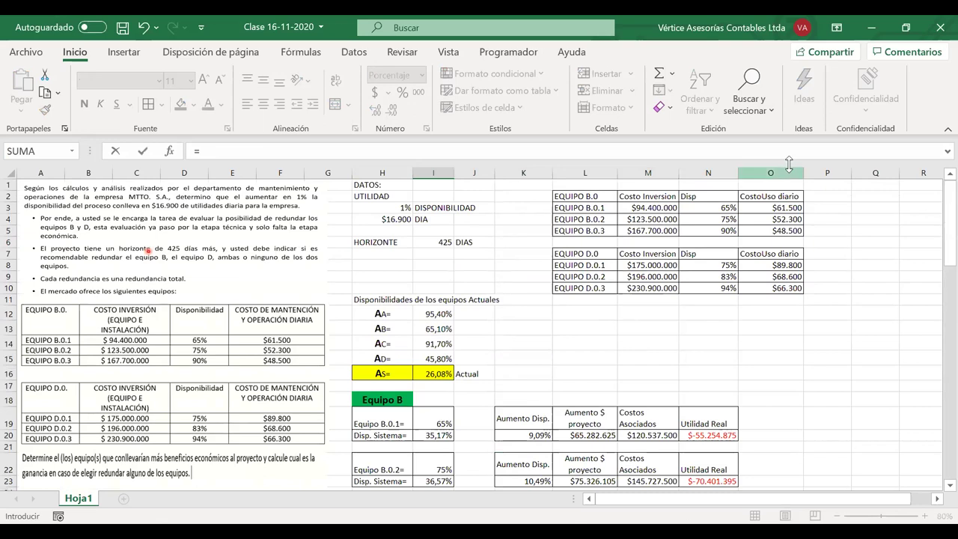
{"action": "left_click", "coordinate": [700, 232]}
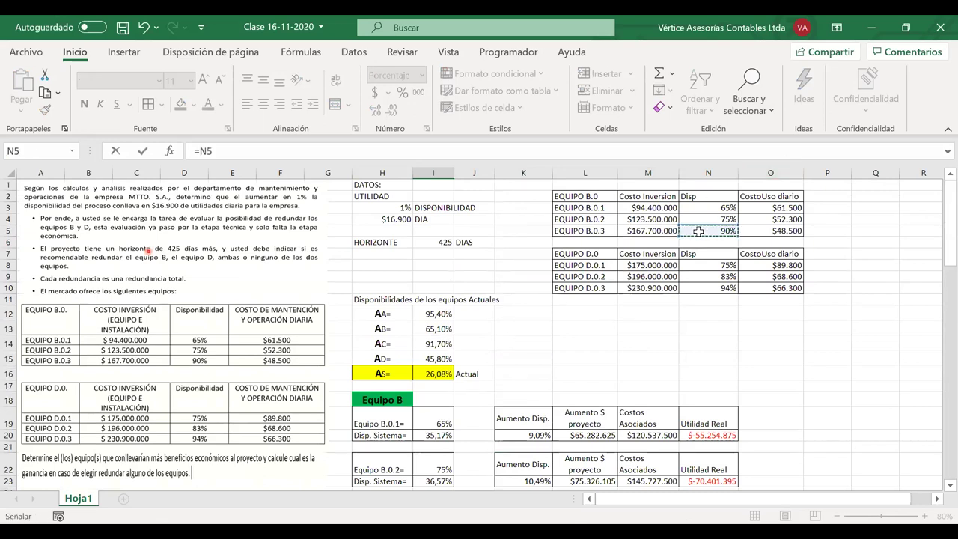
{"action": "key", "text": "Return"}
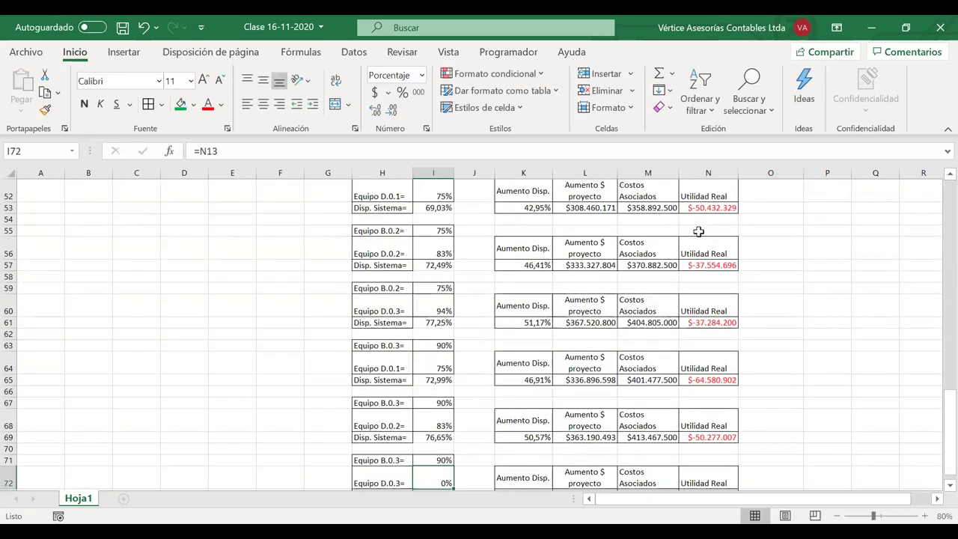
{"action": "type", "text": "="}
{"action": "scroll", "coordinate": [731, 214], "scroll_direction": "up", "scroll_amount": 17}
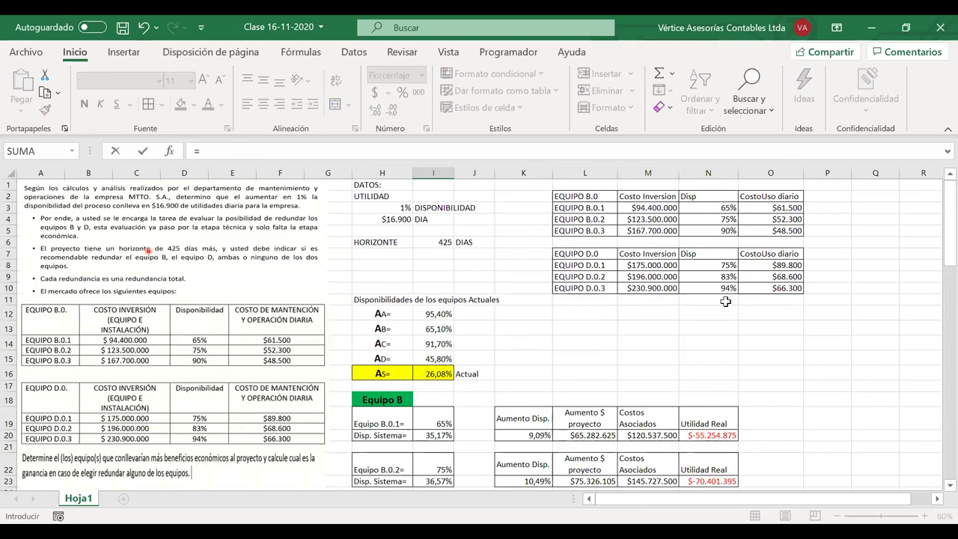
{"action": "left_click", "coordinate": [714, 288]}
{"action": "key", "text": "Escape"}
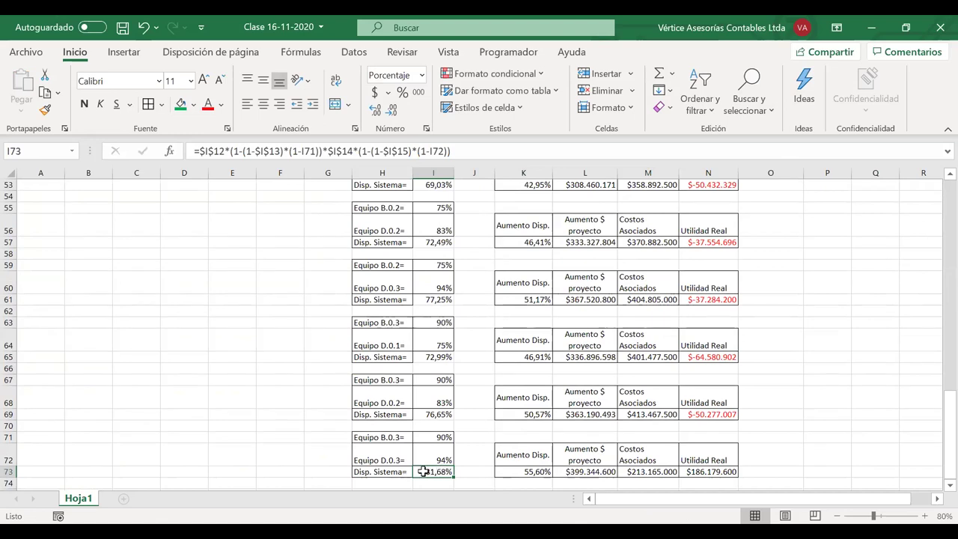
Step: Check the formulas in K73 and L73, and correct the associated costs in M73 to =M26+M36 for Equipo B.0.3 and Equipo D.0.3
{"action": "left_click", "coordinate": [516, 471]}
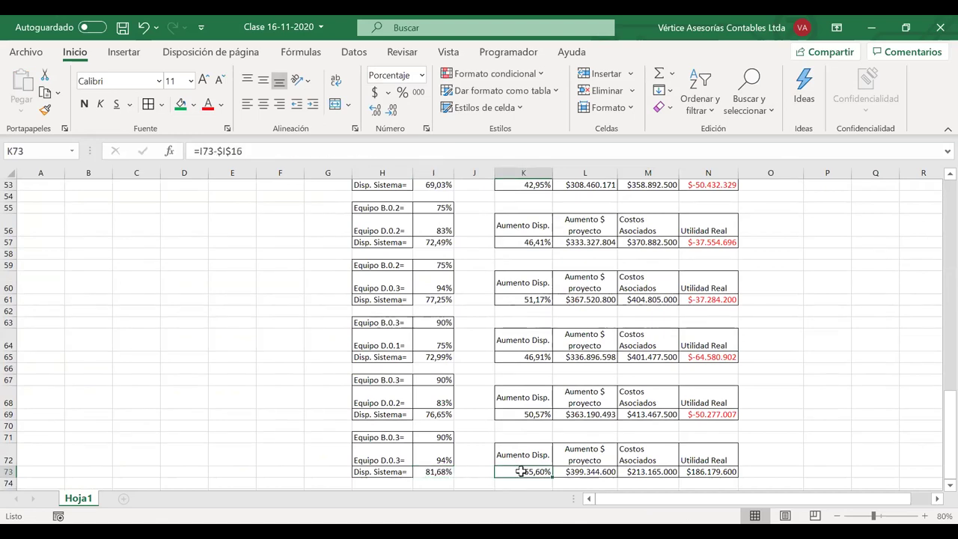
{"action": "left_click", "coordinate": [592, 471]}
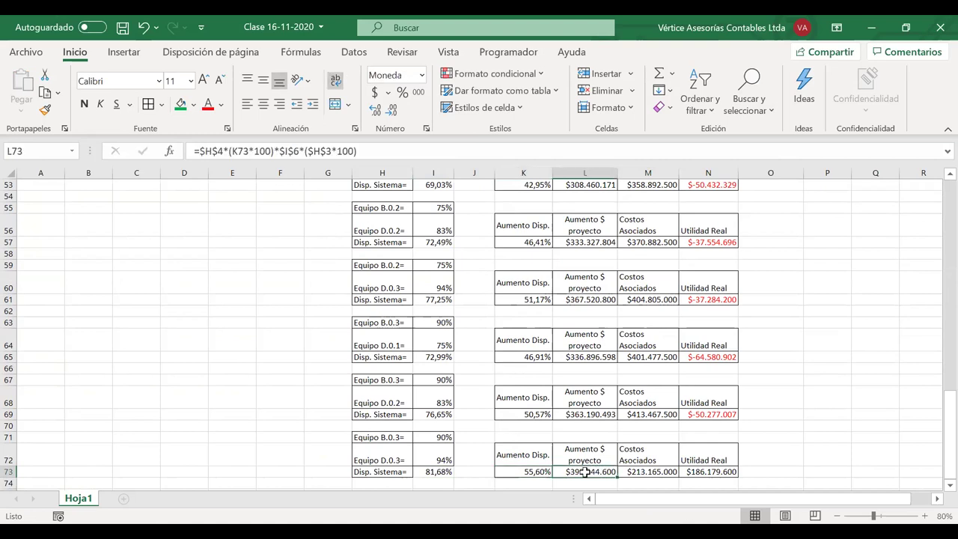
{"action": "double_click", "coordinate": [637, 471]}
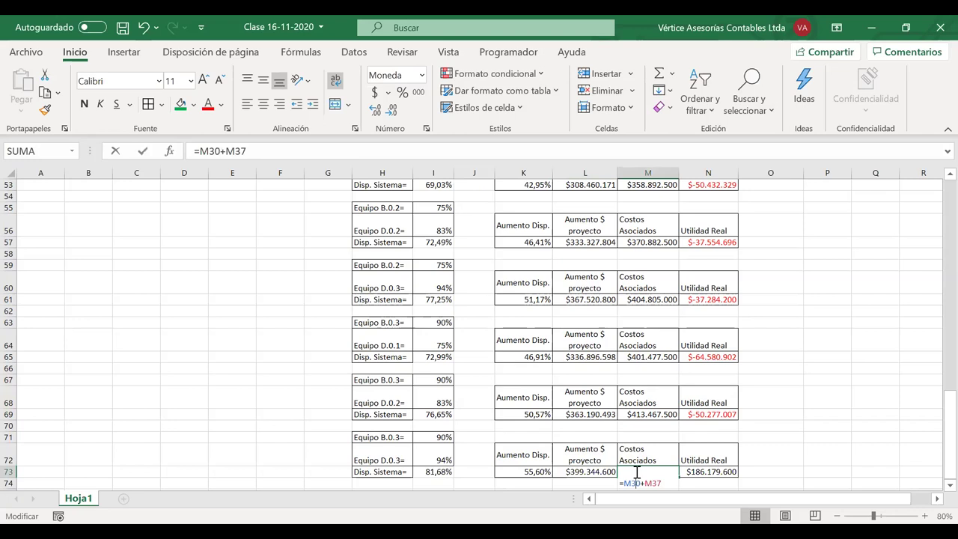
{"action": "scroll", "coordinate": [644, 368], "scroll_direction": "up", "scroll_amount": 9}
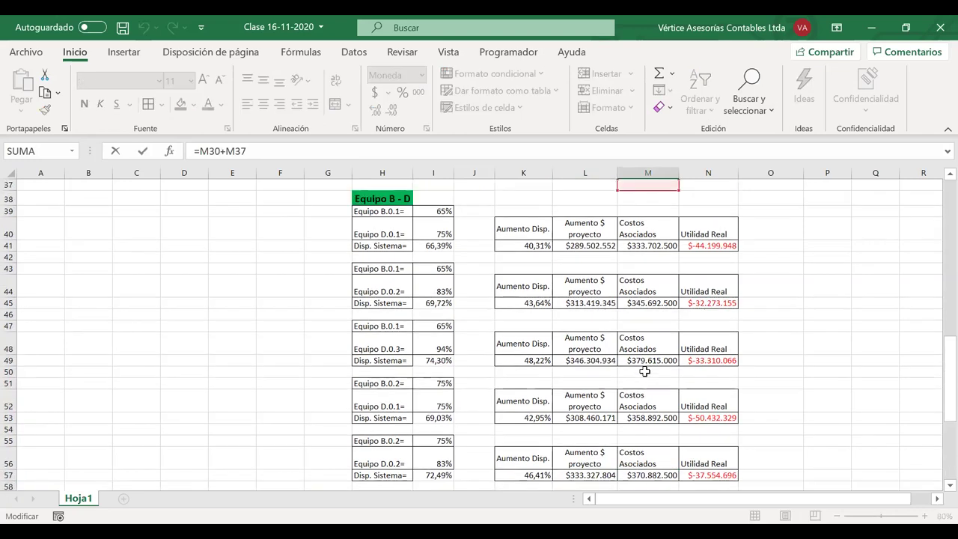
{"action": "scroll", "coordinate": [589, 236], "scroll_direction": "up", "scroll_amount": 1}
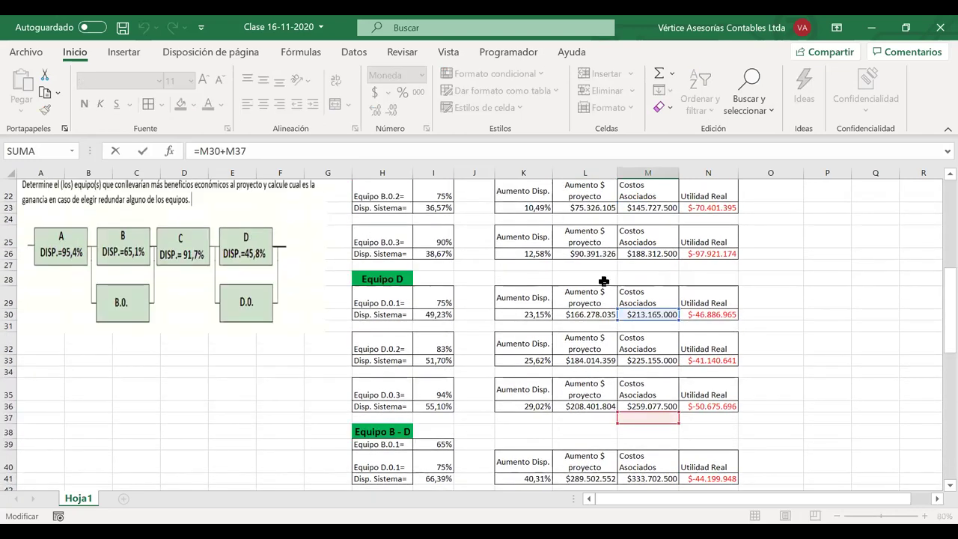
{"action": "left_click_drag", "start_coordinate": [636, 311], "coordinate": [636, 254]}
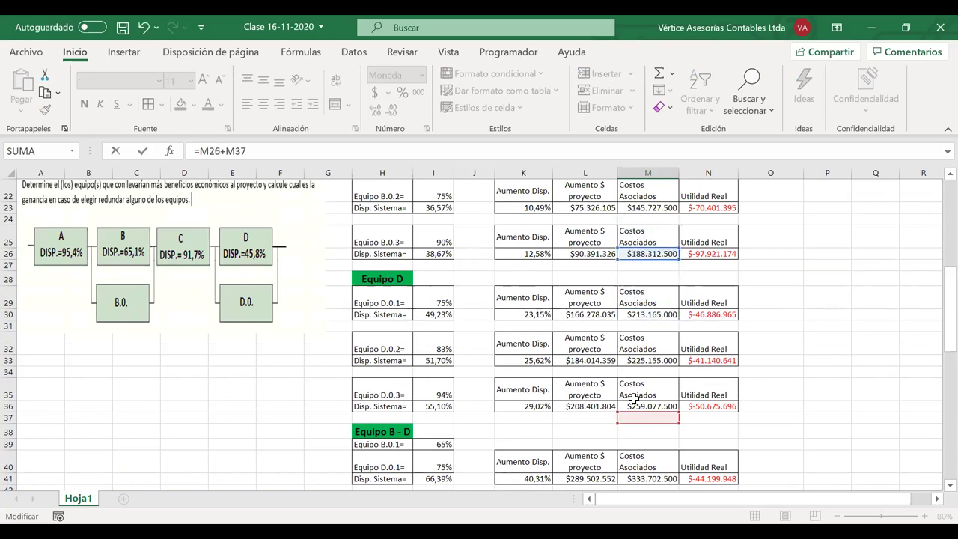
{"action": "left_click_drag", "start_coordinate": [632, 417], "coordinate": [633, 404]}
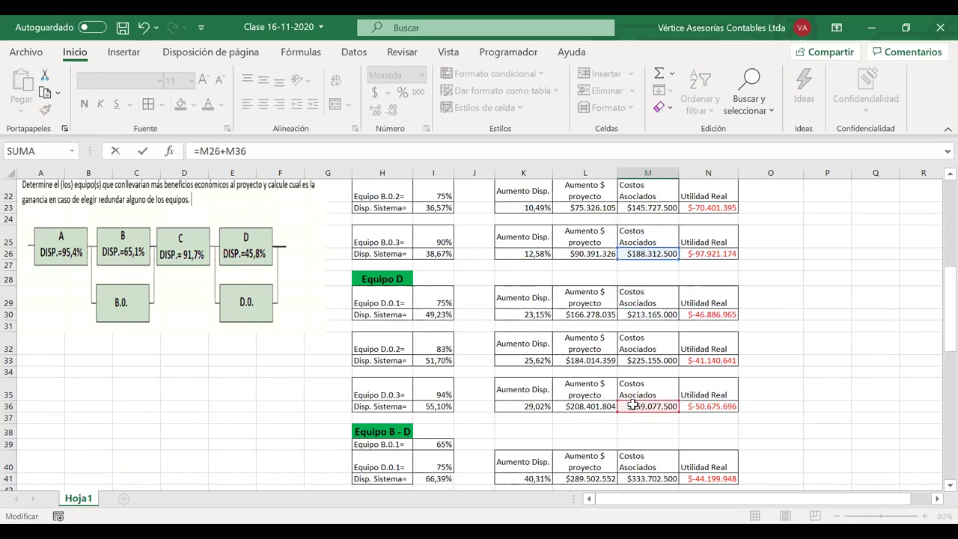
{"action": "key", "text": "Return"}
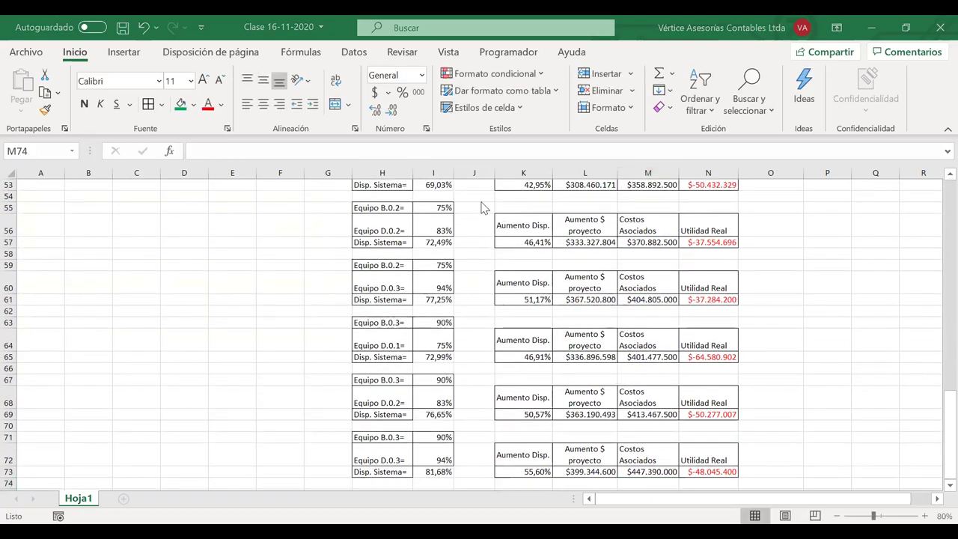
Step: Check the real profit formula in N73 and select the Equipo B.0.1 and Equipo D.0.2 combination labels in H43:H44
{"action": "scroll", "coordinate": [684, 370], "scroll_direction": "down", "scroll_amount": 1}
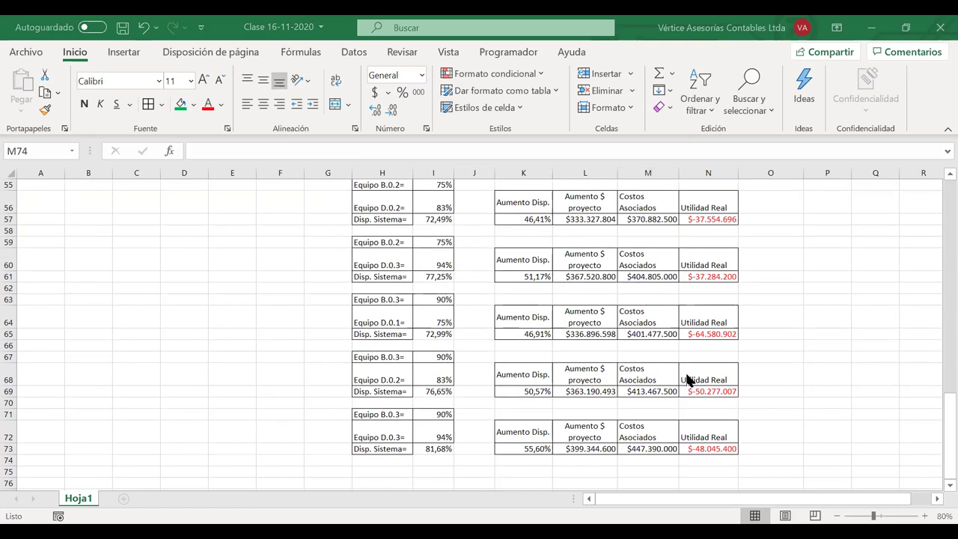
{"action": "double_click", "coordinate": [700, 451]}
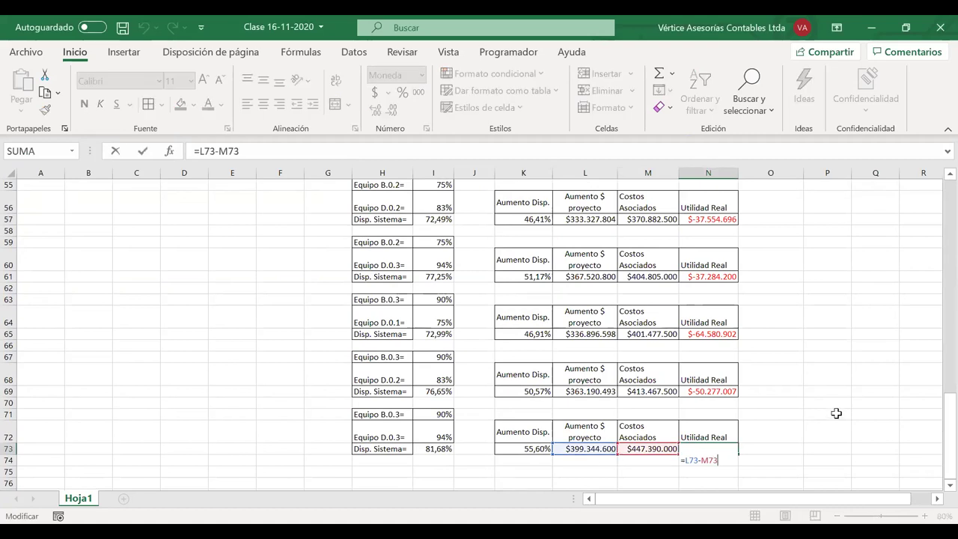
{"action": "key", "text": "Return"}
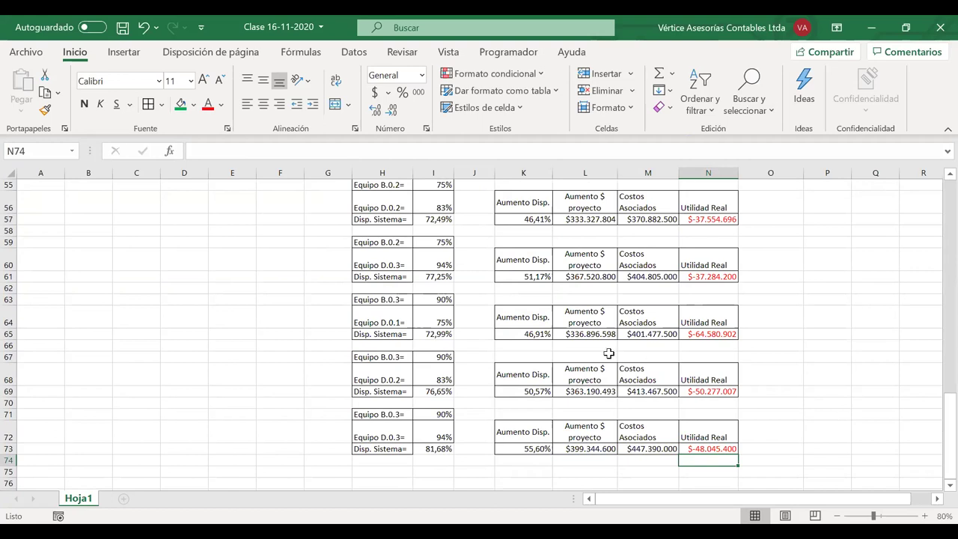
{"action": "left_click_drag", "start_coordinate": [934, 416], "coordinate": [936, 329]}
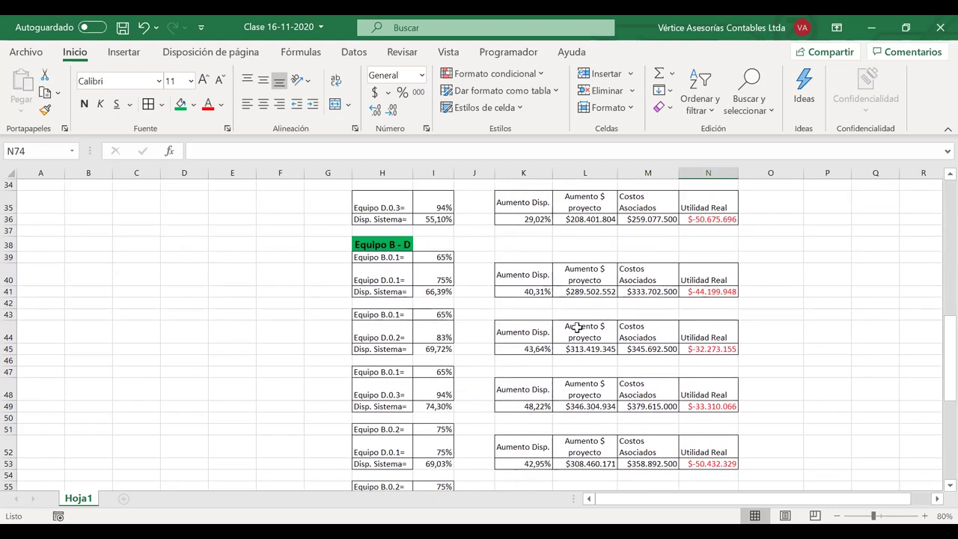
{"action": "left_click_drag", "start_coordinate": [397, 314], "coordinate": [397, 330]}
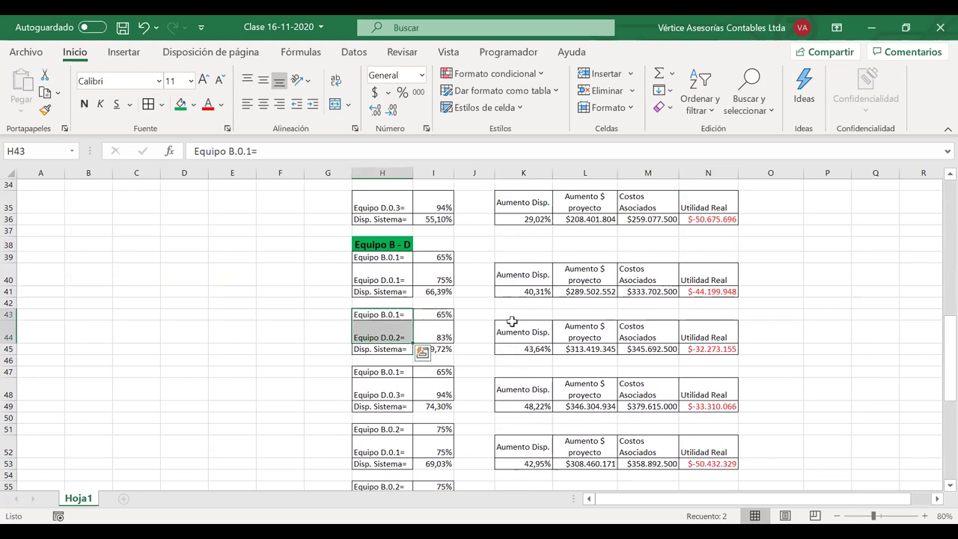
Step: Set the project horizon in I6 to 500 days
{"action": "scroll", "coordinate": [511, 321], "scroll_direction": "up", "scroll_amount": 11}
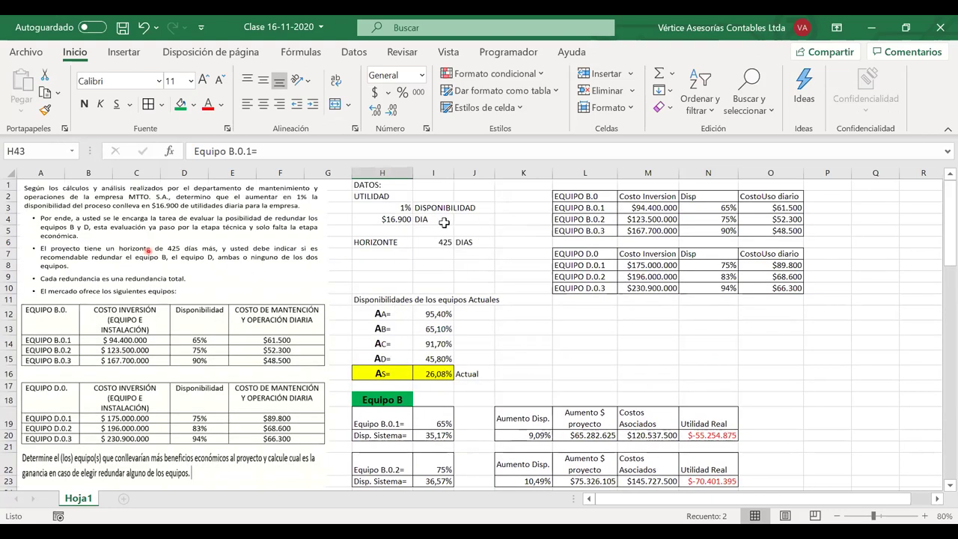
{"action": "left_click", "coordinate": [433, 240]}
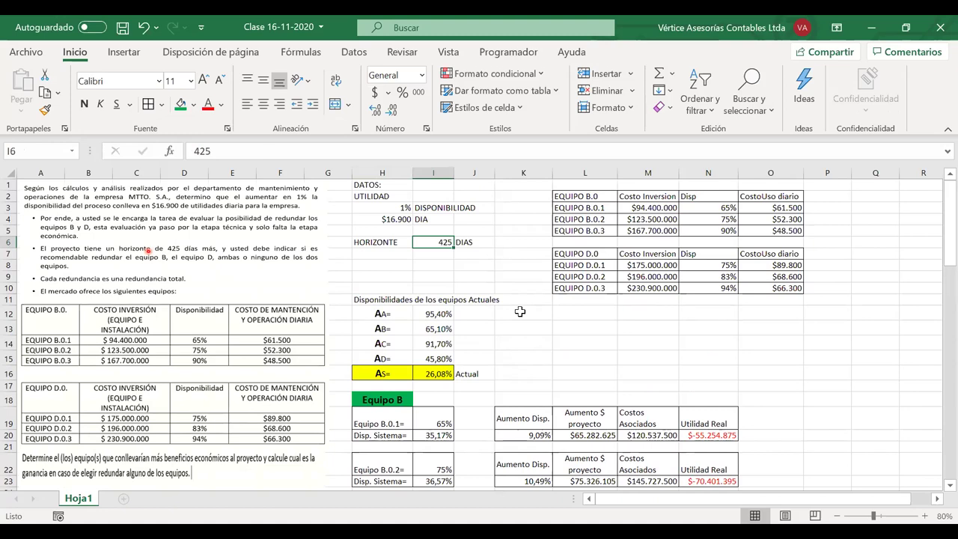
{"action": "left_click", "coordinate": [376, 220]}
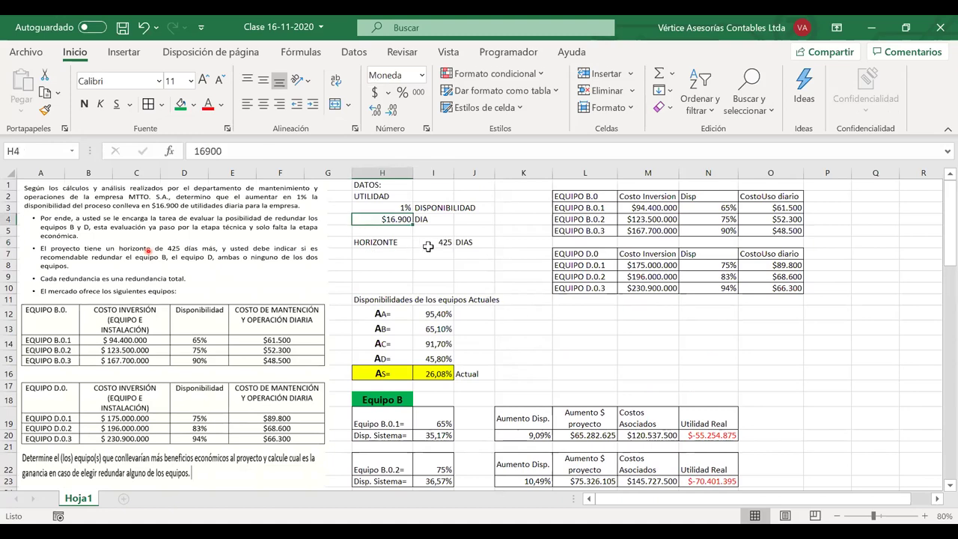
{"action": "left_click", "coordinate": [433, 243]}
{"action": "double_click", "coordinate": [433, 244]}
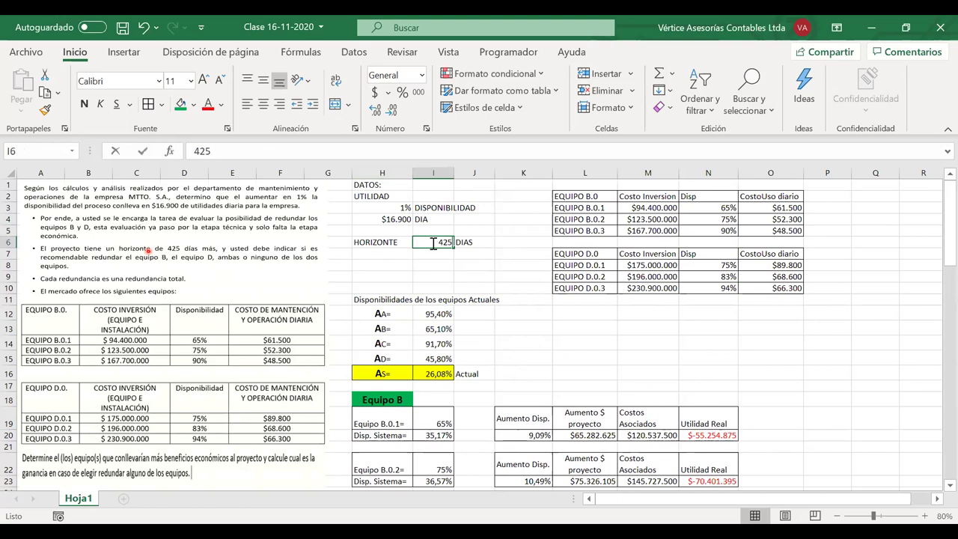
{"action": "type", "text": "500"}
{"action": "key", "text": "Return"}
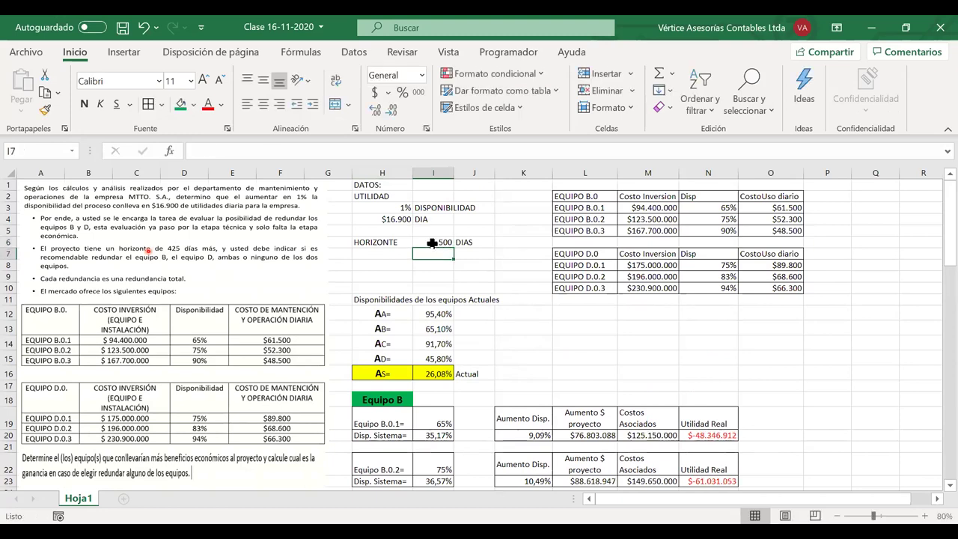
Step: Examine the recalculated Utilidad Real of every Equipo B, Equipo D and Equipo B - D option under the 500-day horizon
{"action": "scroll", "coordinate": [729, 315], "scroll_direction": "down", "scroll_amount": 5}
{"action": "scroll", "coordinate": [729, 315], "scroll_direction": "down", "scroll_amount": 5}
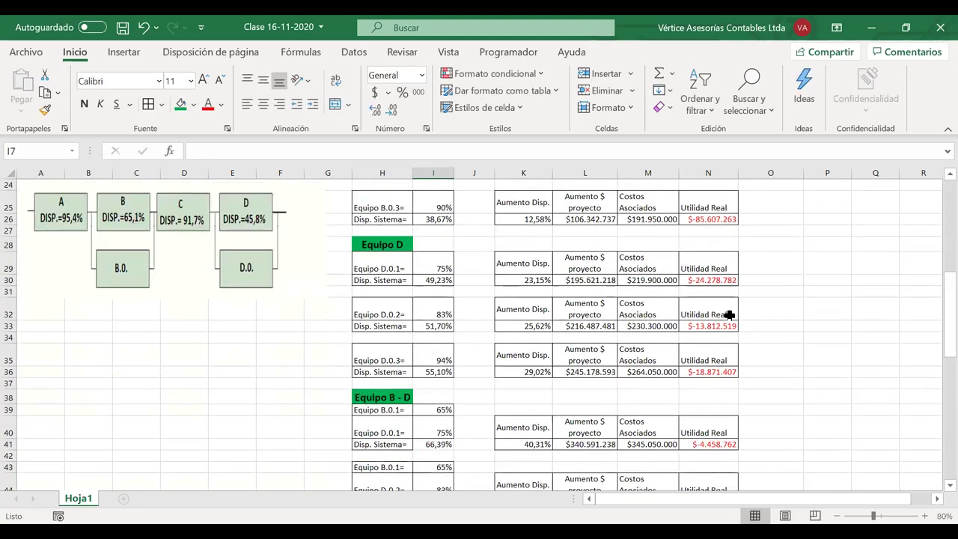
{"action": "scroll", "coordinate": [729, 315], "scroll_direction": "down", "scroll_amount": 1}
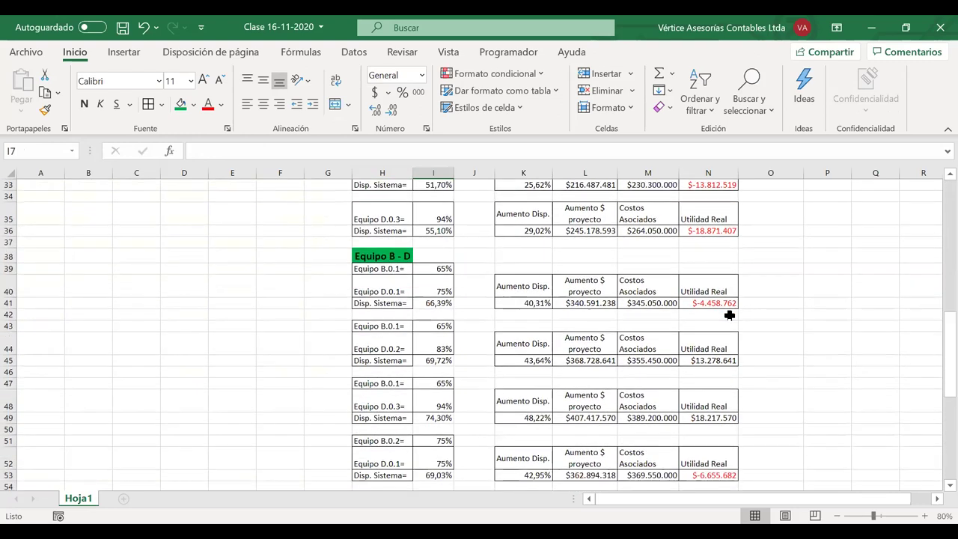
{"action": "scroll", "coordinate": [729, 315], "scroll_direction": "up", "scroll_amount": 5}
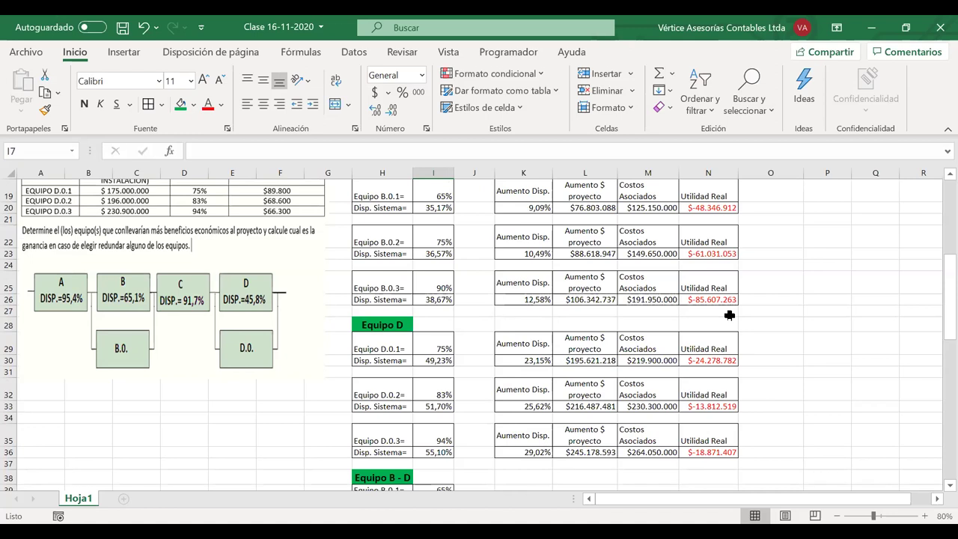
{"action": "scroll", "coordinate": [569, 319], "scroll_direction": "up", "scroll_amount": 6}
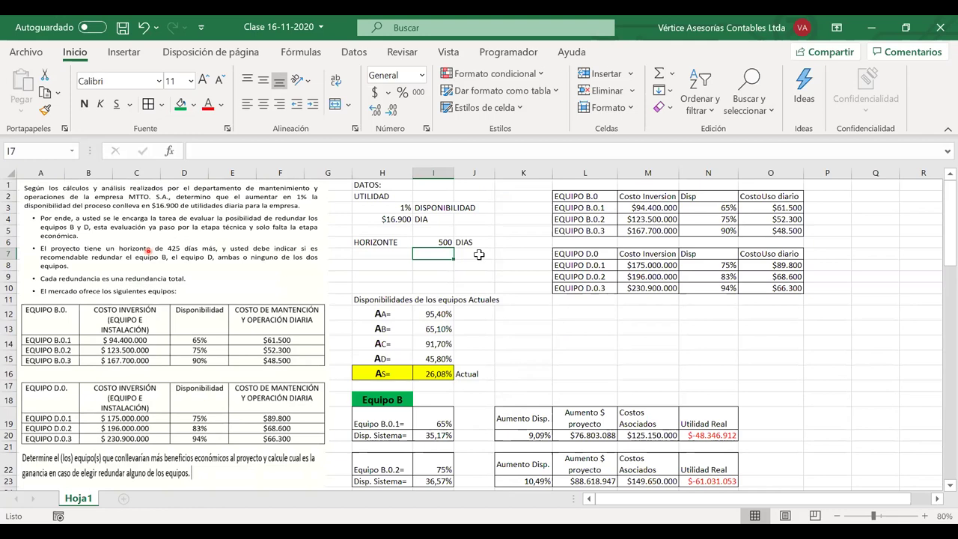
{"action": "scroll", "coordinate": [479, 254], "scroll_direction": "down", "scroll_amount": 2}
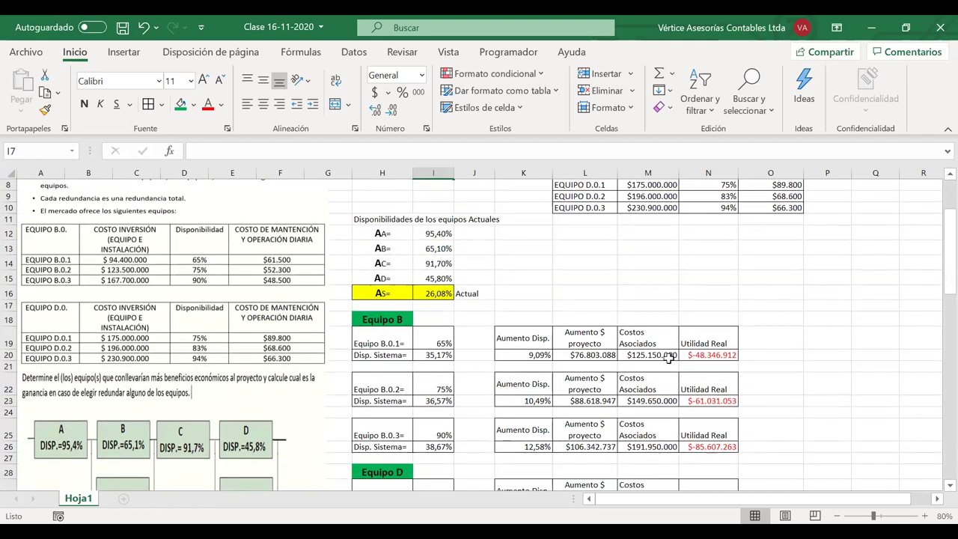
{"action": "scroll", "coordinate": [668, 358], "scroll_direction": "down", "scroll_amount": 3}
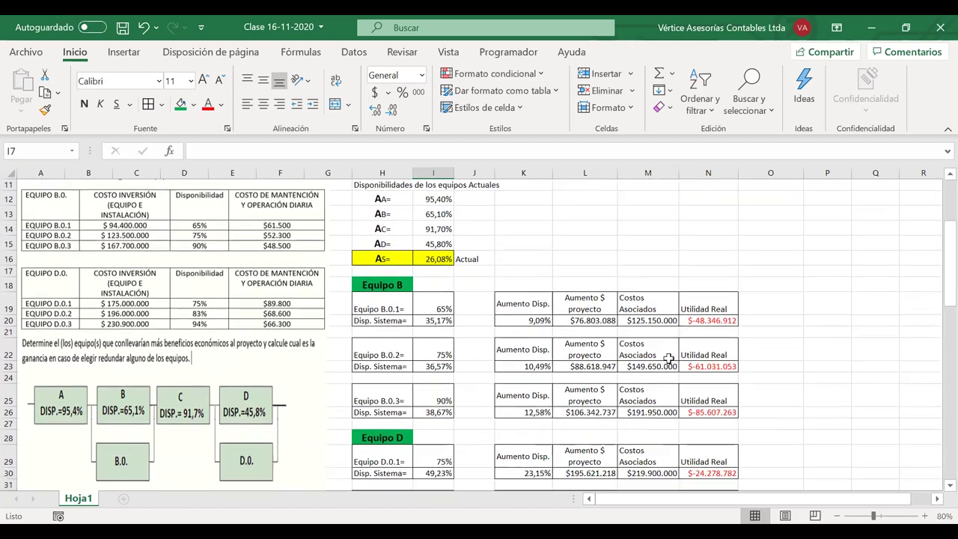
{"action": "scroll", "coordinate": [668, 358], "scroll_direction": "down", "scroll_amount": 1}
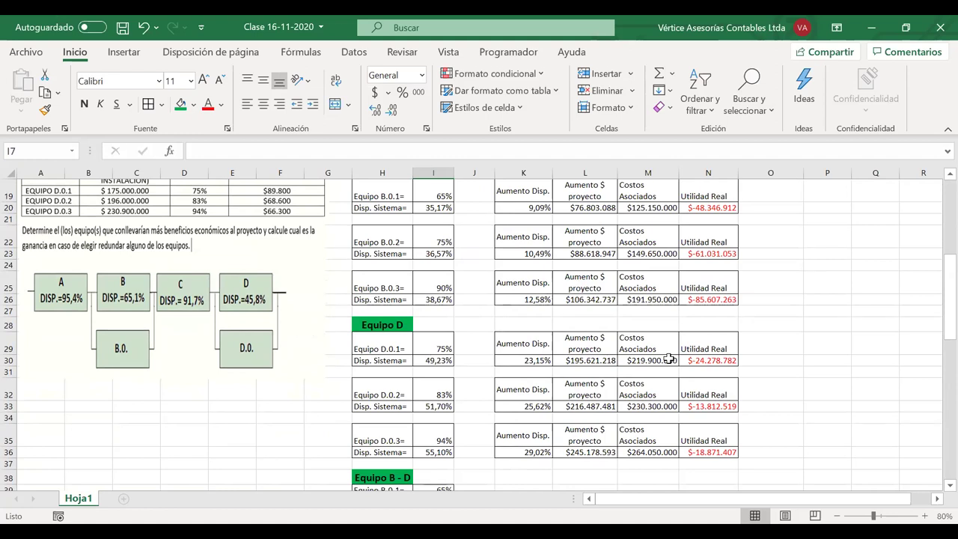
{"action": "scroll", "coordinate": [669, 360], "scroll_direction": "down", "scroll_amount": 2}
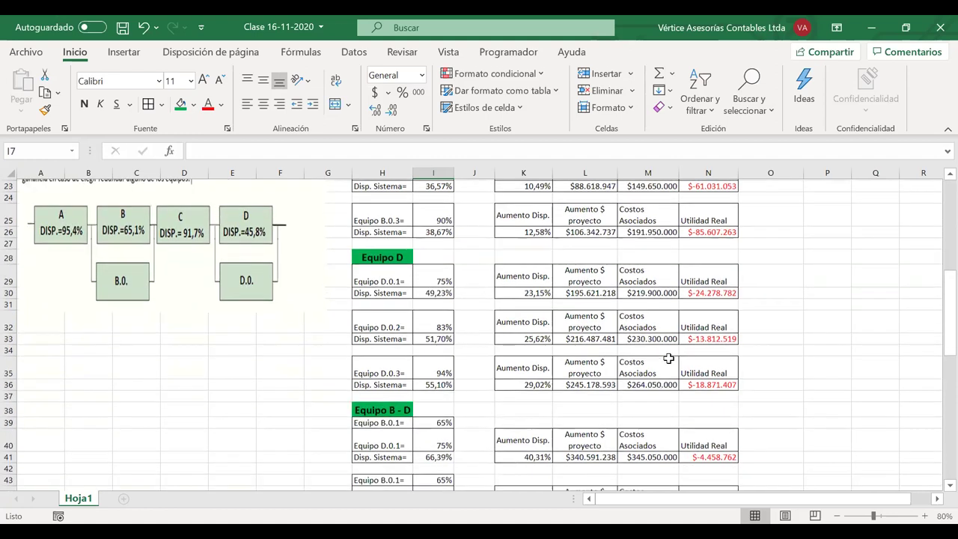
{"action": "scroll", "coordinate": [668, 358], "scroll_direction": "down", "scroll_amount": 5}
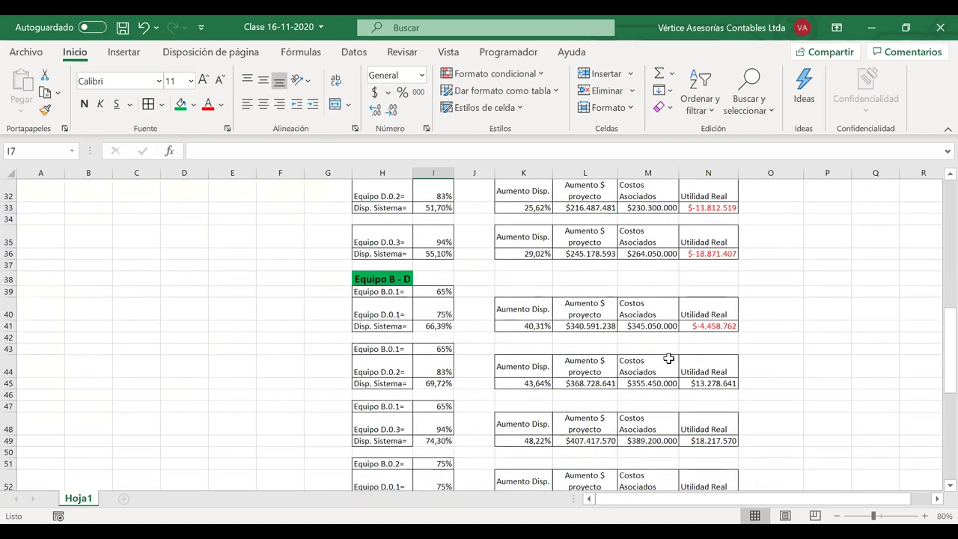
{"action": "scroll", "coordinate": [669, 358], "scroll_direction": "down", "scroll_amount": 5}
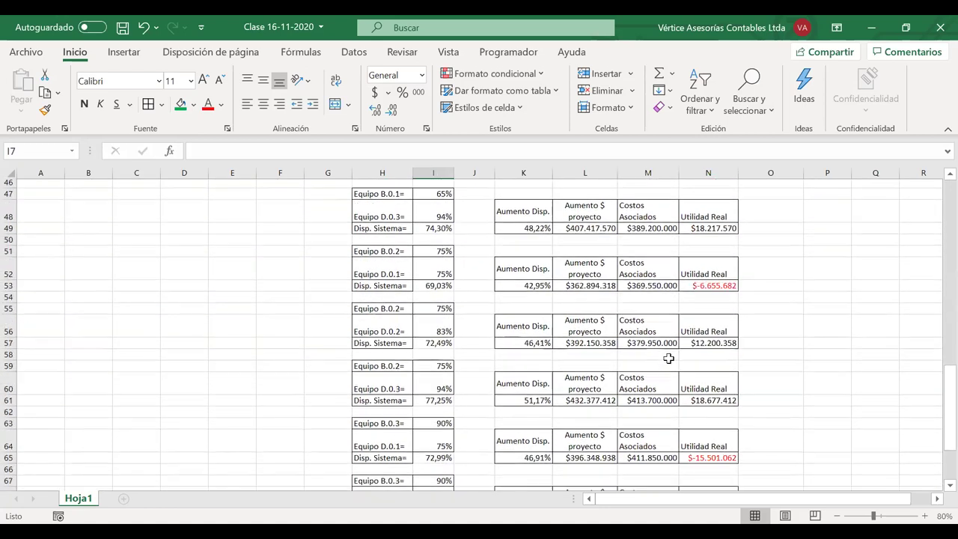
{"action": "scroll", "coordinate": [668, 359], "scroll_direction": "down", "scroll_amount": 1}
{"action": "scroll", "coordinate": [668, 359], "scroll_direction": "up", "scroll_amount": 2}
{"action": "scroll", "coordinate": [668, 358], "scroll_direction": "up", "scroll_amount": 1}
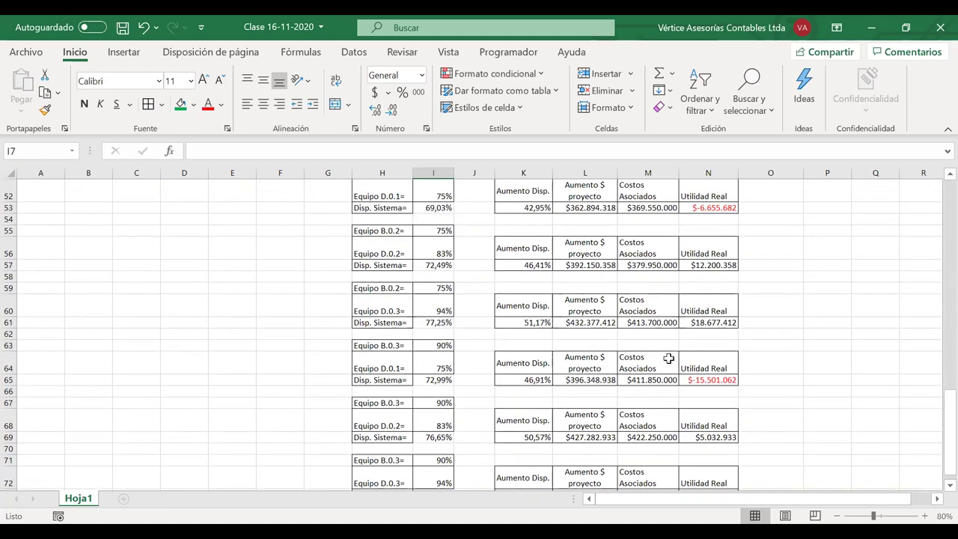
{"action": "scroll", "coordinate": [668, 359], "scroll_direction": "down", "scroll_amount": 1}
{"action": "scroll", "coordinate": [669, 359], "scroll_direction": "up", "scroll_amount": 1}
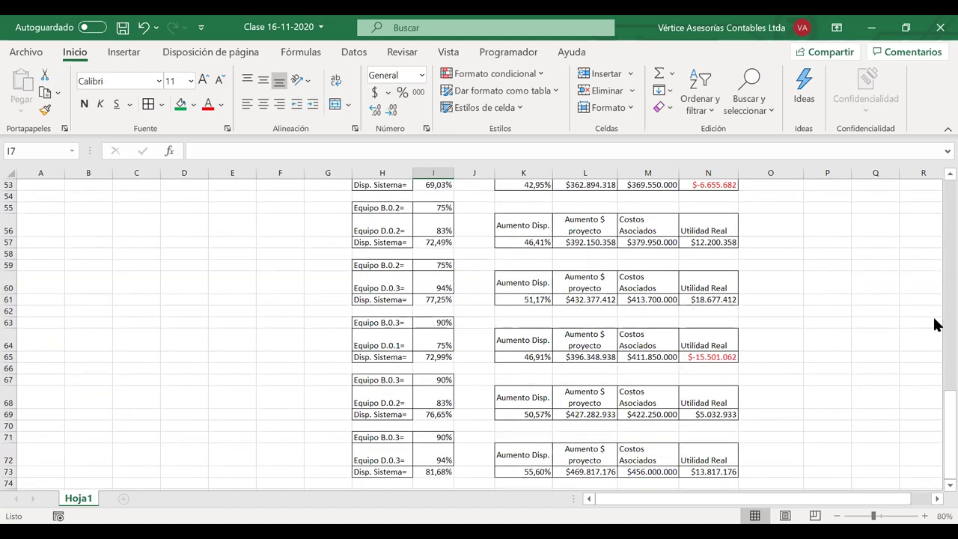
Step: Set the daily profit per 1% of availability in H4 to $19.900
{"action": "scroll", "coordinate": [776, 302], "scroll_direction": "up", "scroll_amount": 2}
{"action": "scroll", "coordinate": [777, 302], "scroll_direction": "up", "scroll_amount": 1}
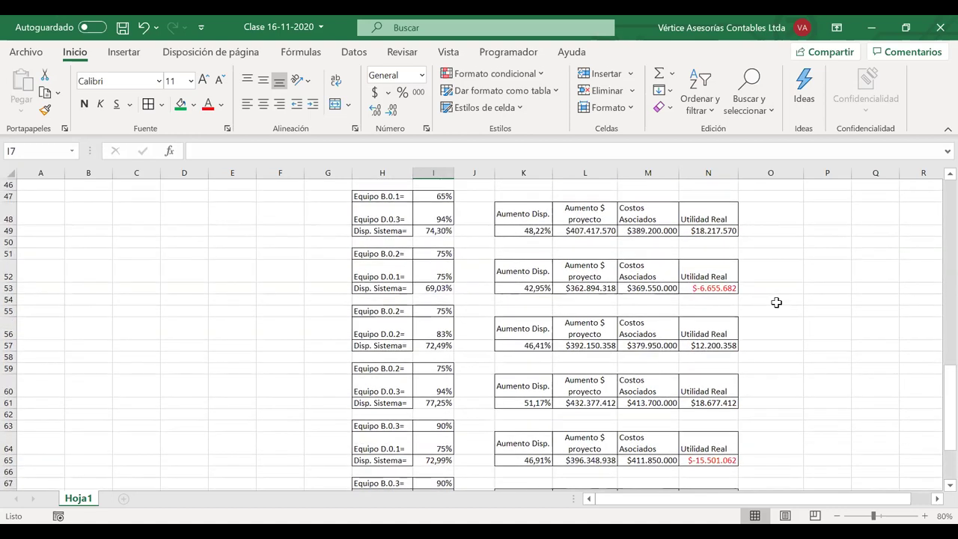
{"action": "scroll", "coordinate": [776, 302], "scroll_direction": "up", "scroll_amount": 15}
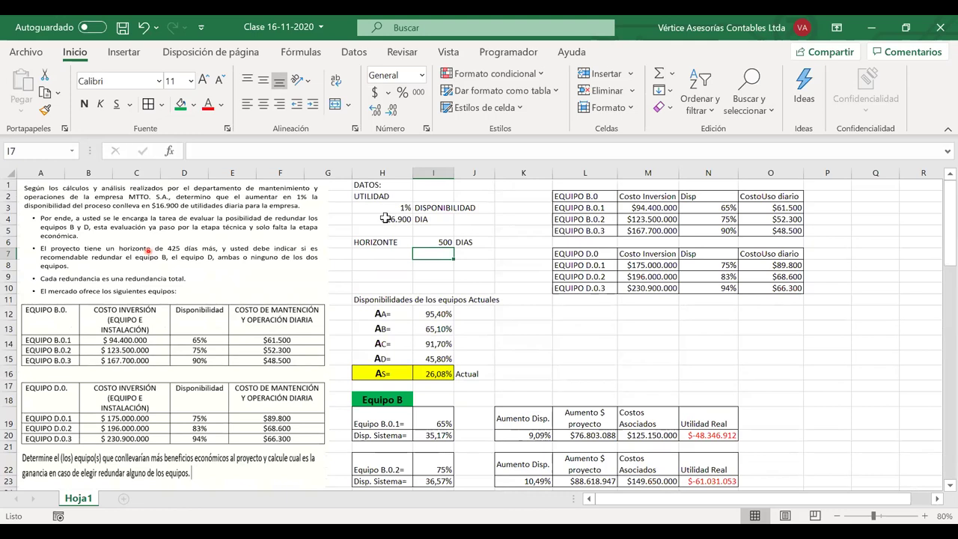
{"action": "left_click", "coordinate": [386, 217]}
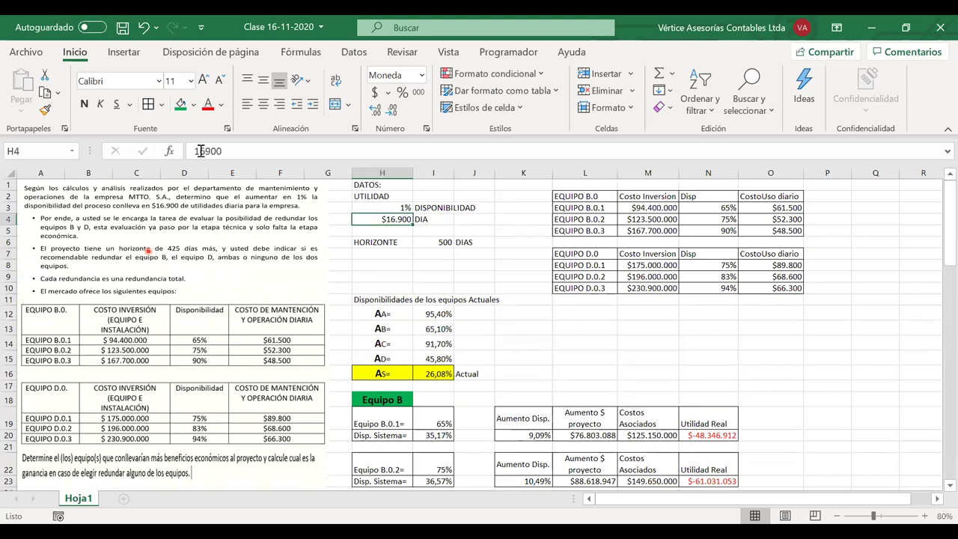
{"action": "left_click", "coordinate": [201, 151]}
{"action": "key", "text": "BackSpace"}
{"action": "type", "text": "9"}
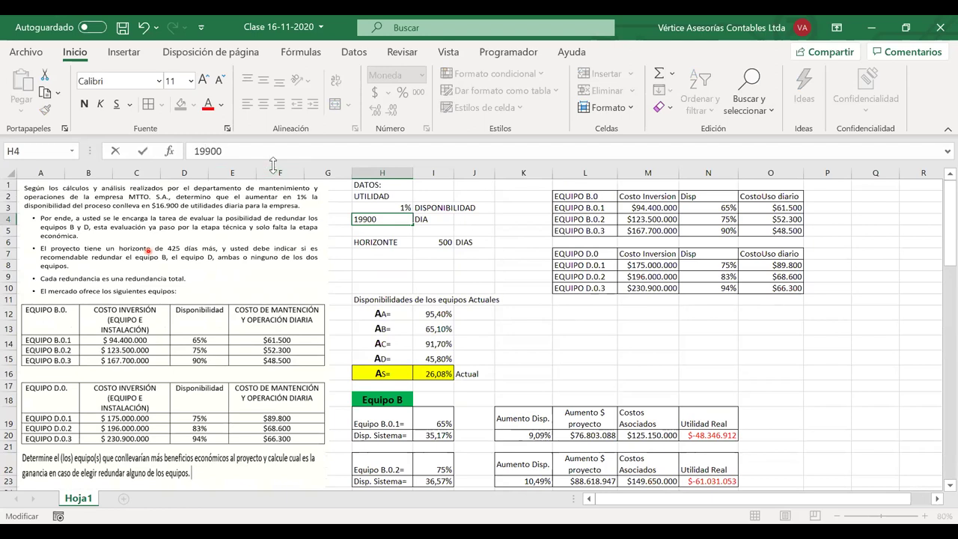
{"action": "key", "text": "Return"}
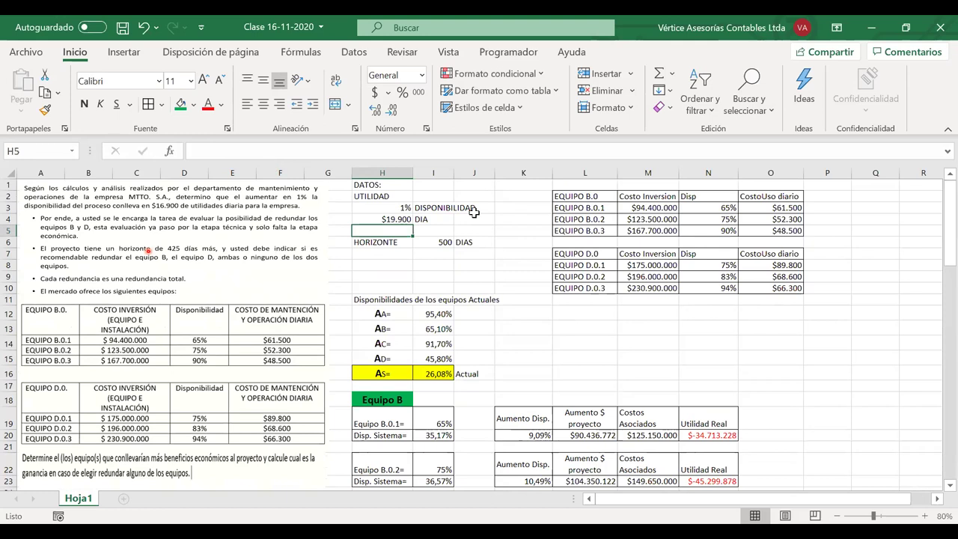
Step: Examine the recalculated Utilidad Real of every Equipo B, Equipo D and Equipo B - D option under the $19.900 daily profit
{"action": "scroll", "coordinate": [648, 341], "scroll_direction": "down", "scroll_amount": 6}
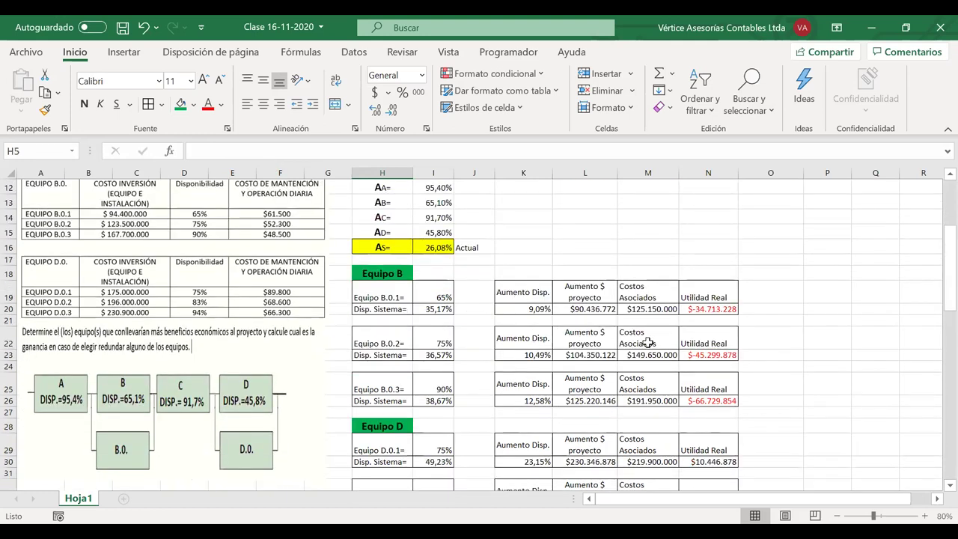
{"action": "scroll", "coordinate": [648, 340], "scroll_direction": "down", "scroll_amount": 1}
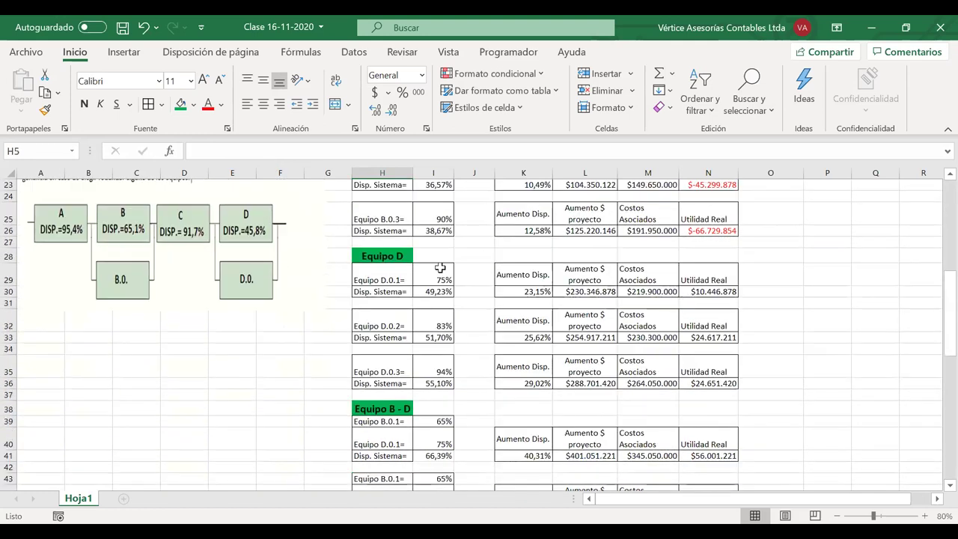
{"action": "scroll", "coordinate": [636, 360], "scroll_direction": "down", "scroll_amount": 3}
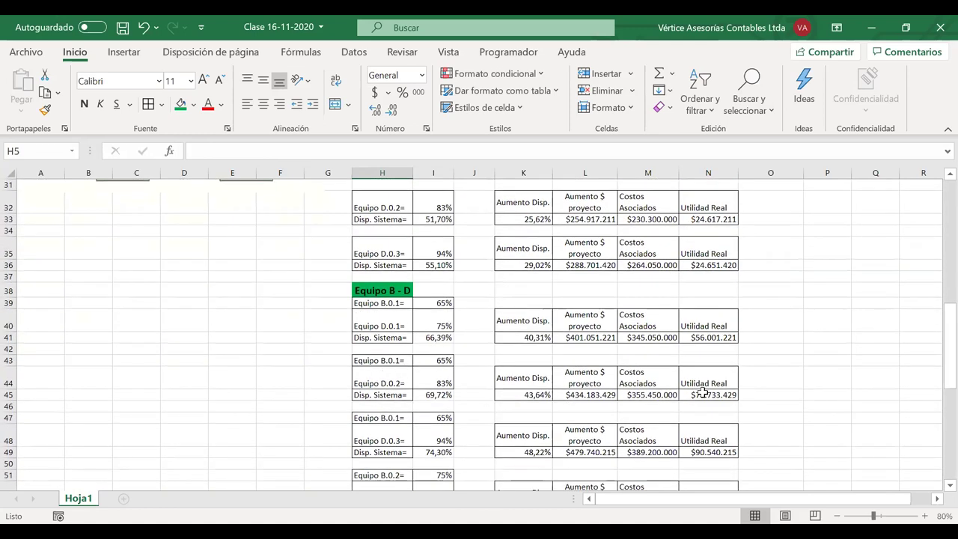
{"action": "left_click", "coordinate": [404, 363]}
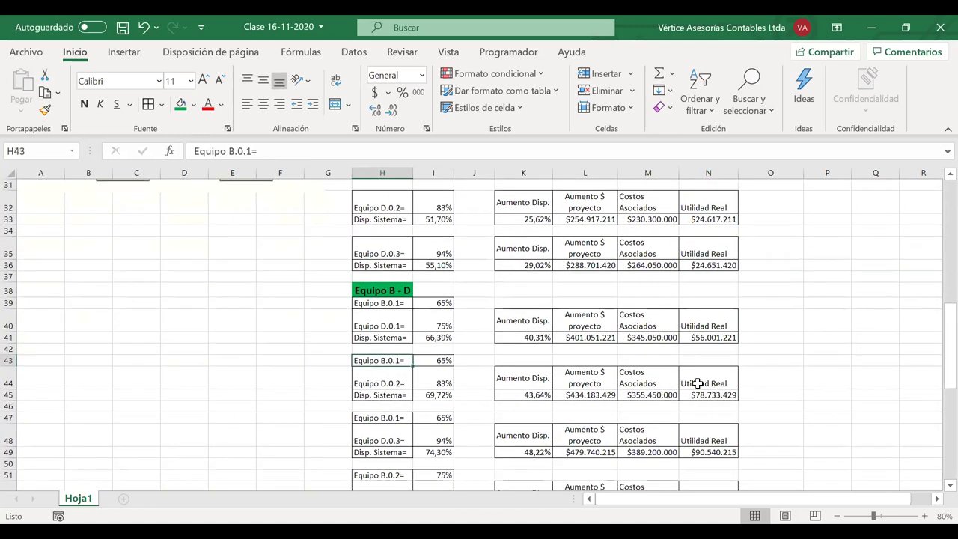
{"action": "scroll", "coordinate": [698, 384], "scroll_direction": "down", "scroll_amount": 1}
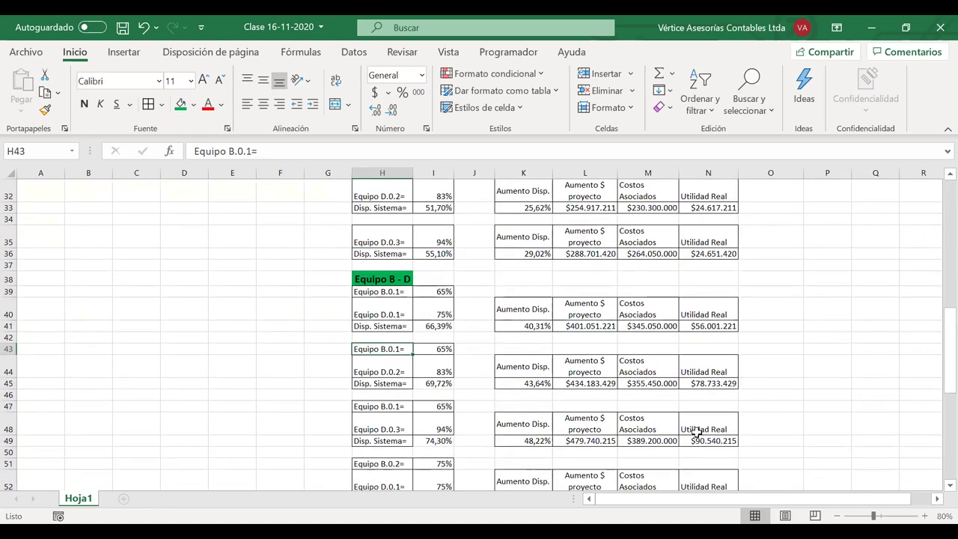
{"action": "scroll", "coordinate": [696, 432], "scroll_direction": "down", "scroll_amount": 4}
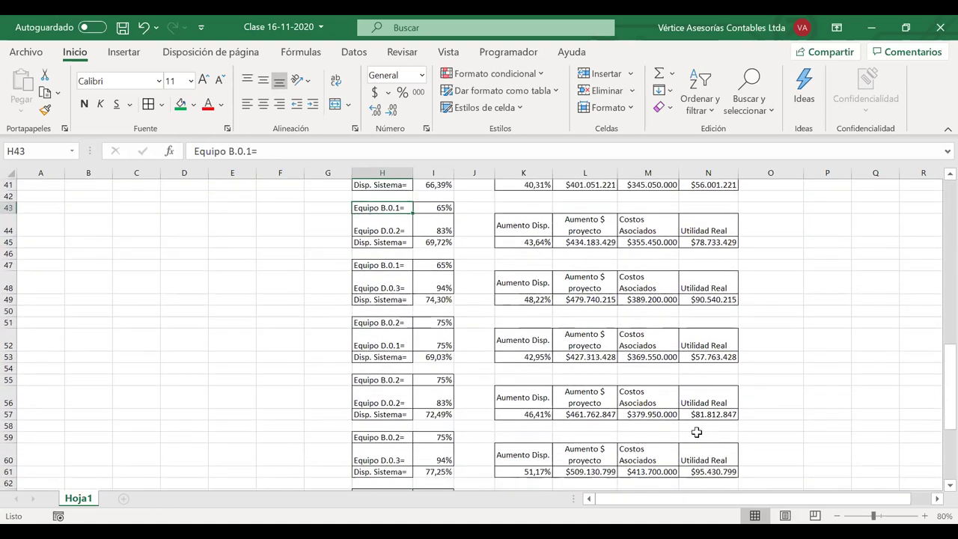
{"action": "scroll", "coordinate": [696, 432], "scroll_direction": "down", "scroll_amount": 4}
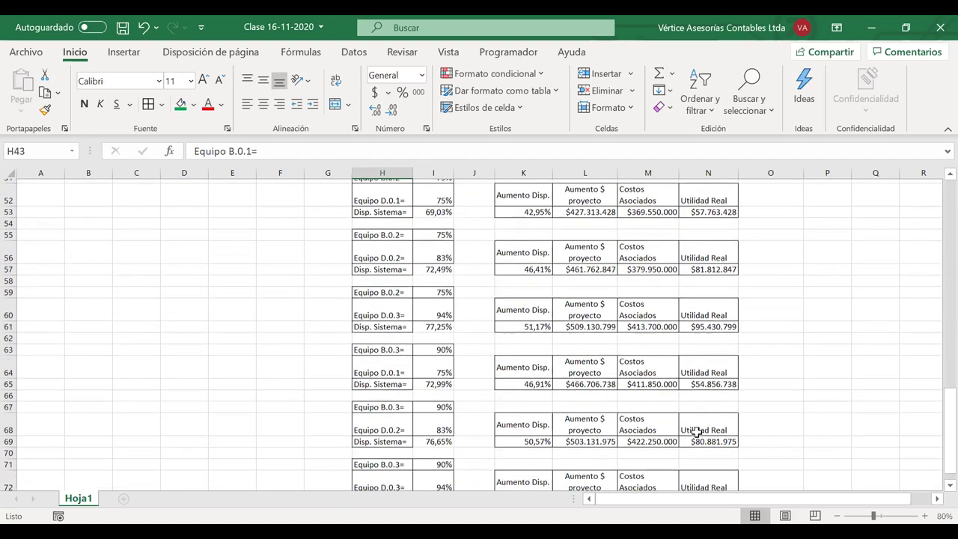
{"action": "scroll", "coordinate": [696, 433], "scroll_direction": "down", "scroll_amount": 1}
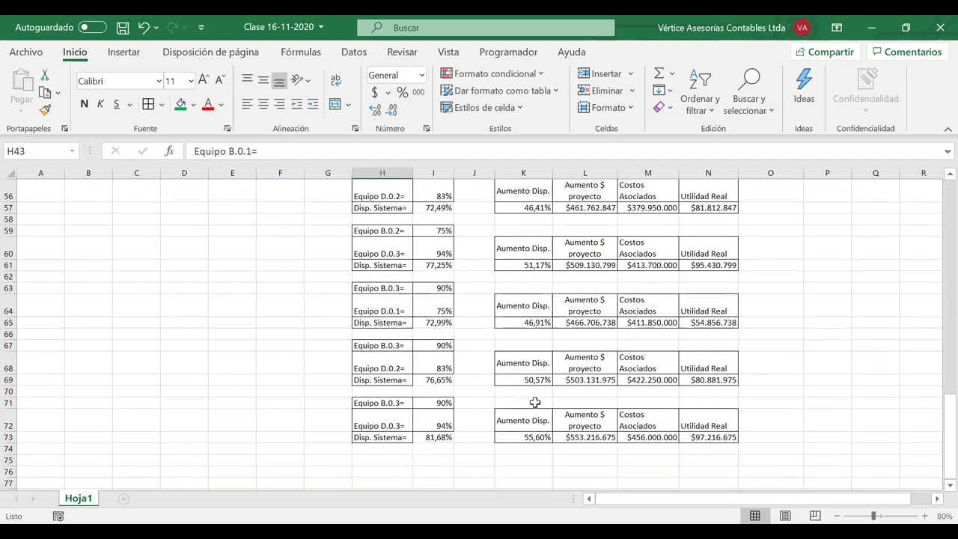
Step: Undo the last change to the daily profit in H4
{"action": "scroll", "coordinate": [552, 403], "scroll_direction": "up", "scroll_amount": 18}
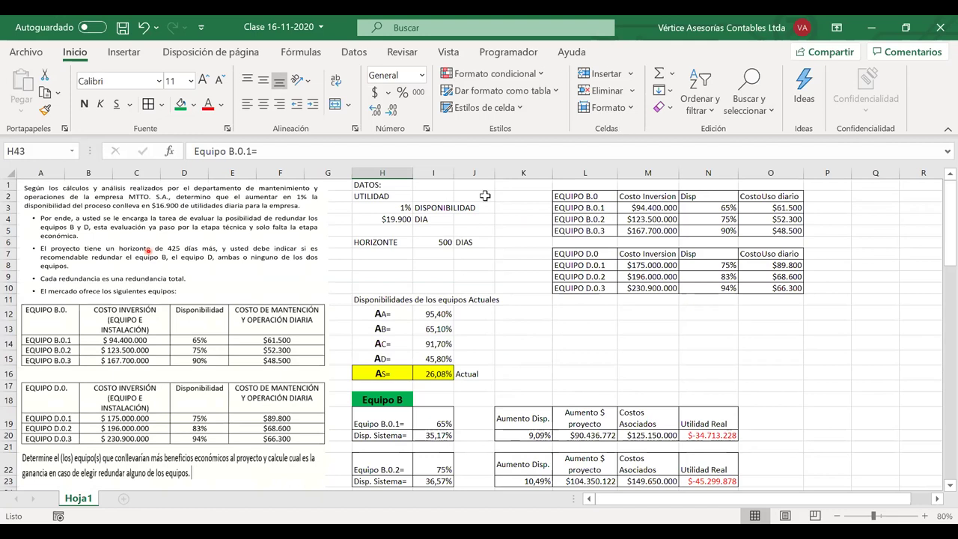
{"action": "scroll", "coordinate": [592, 271], "scroll_direction": "down", "scroll_amount": 6}
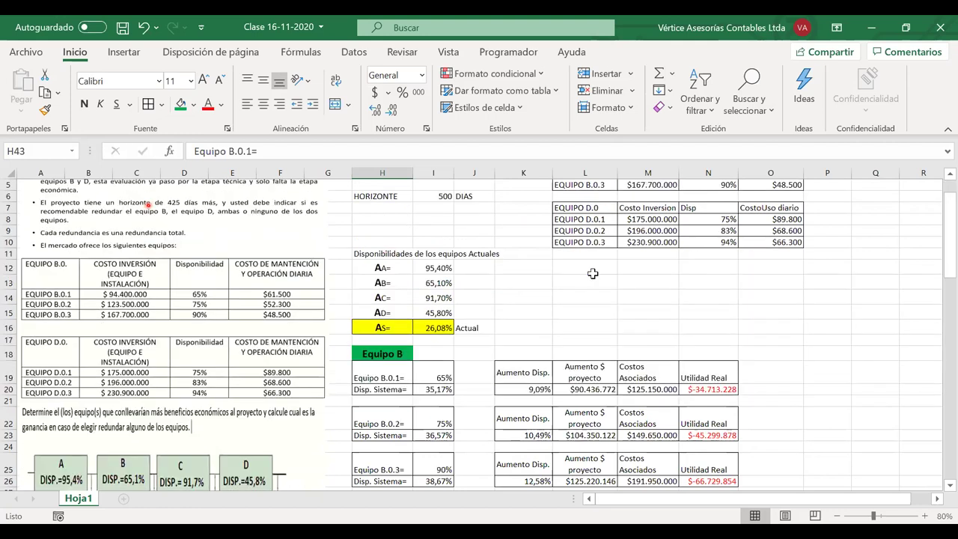
{"action": "scroll", "coordinate": [593, 273], "scroll_direction": "down", "scroll_amount": 3}
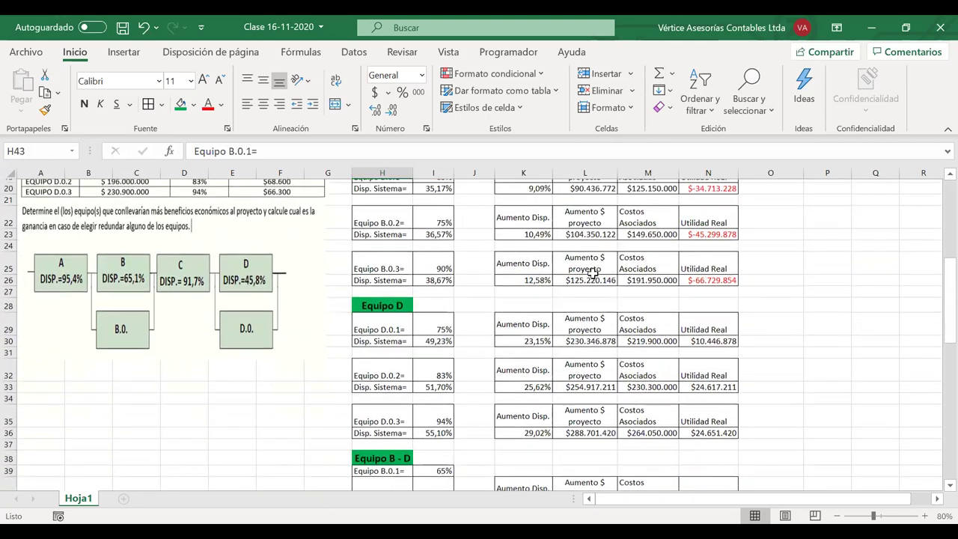
{"action": "scroll", "coordinate": [593, 273], "scroll_direction": "up", "scroll_amount": 8}
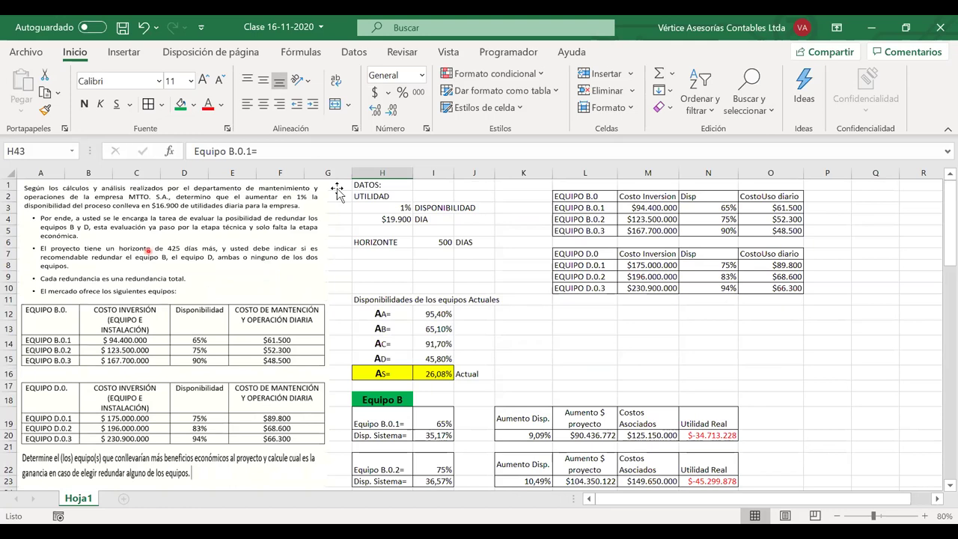
{"action": "key", "text": "ctrl+z"}
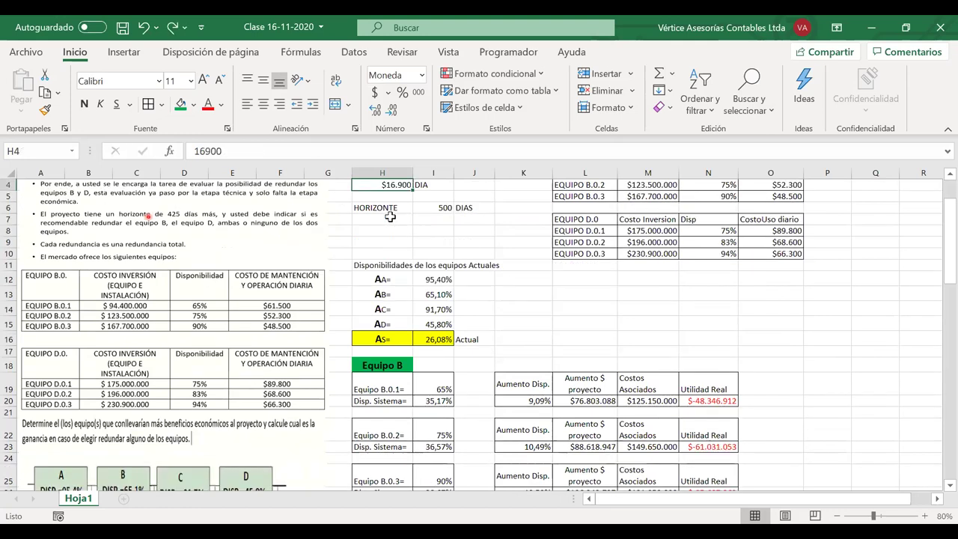
{"action": "scroll", "coordinate": [390, 217], "scroll_direction": "up", "scroll_amount": 1}
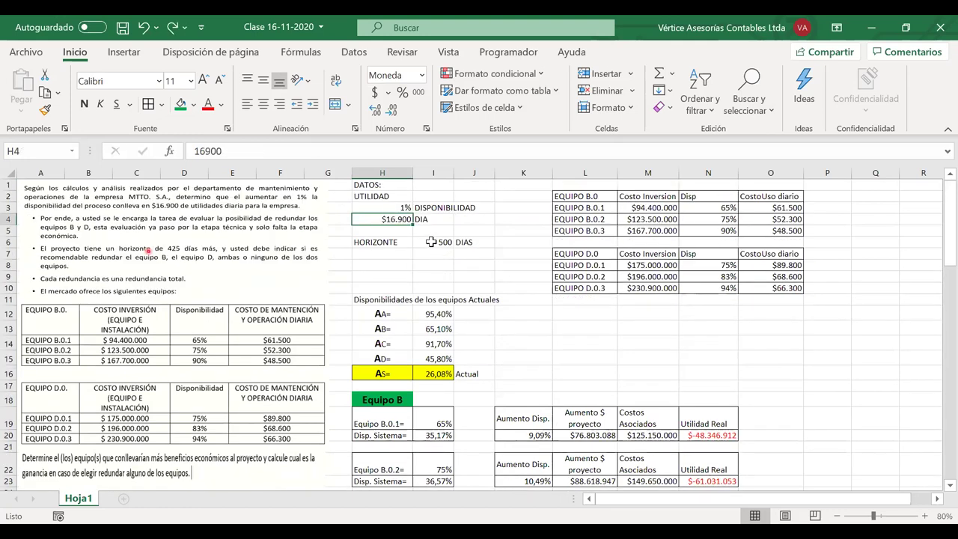
Step: Set the project horizon in I6 to 425 days
{"action": "left_click", "coordinate": [432, 242]}
{"action": "type", "text": "4"}
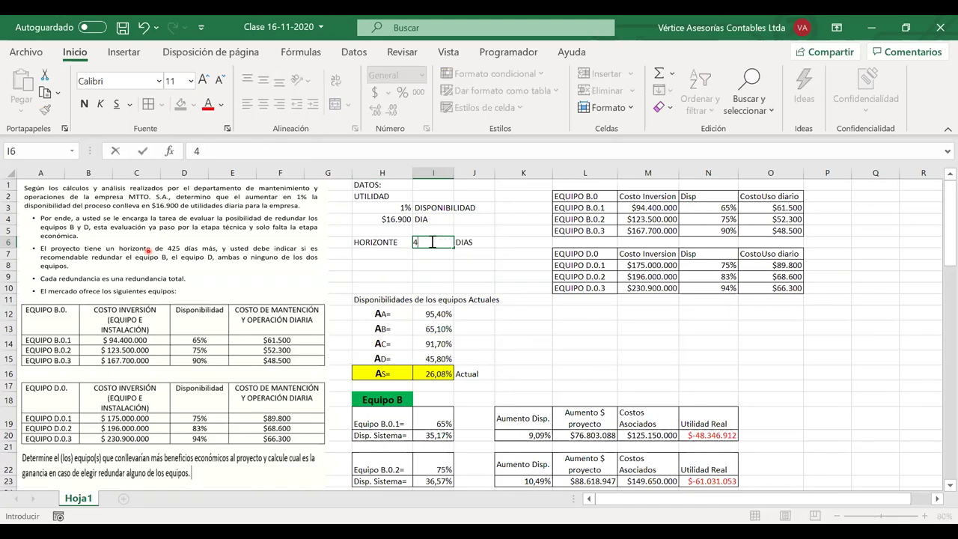
{"action": "type", "text": "25"}
{"action": "key", "text": "Return"}
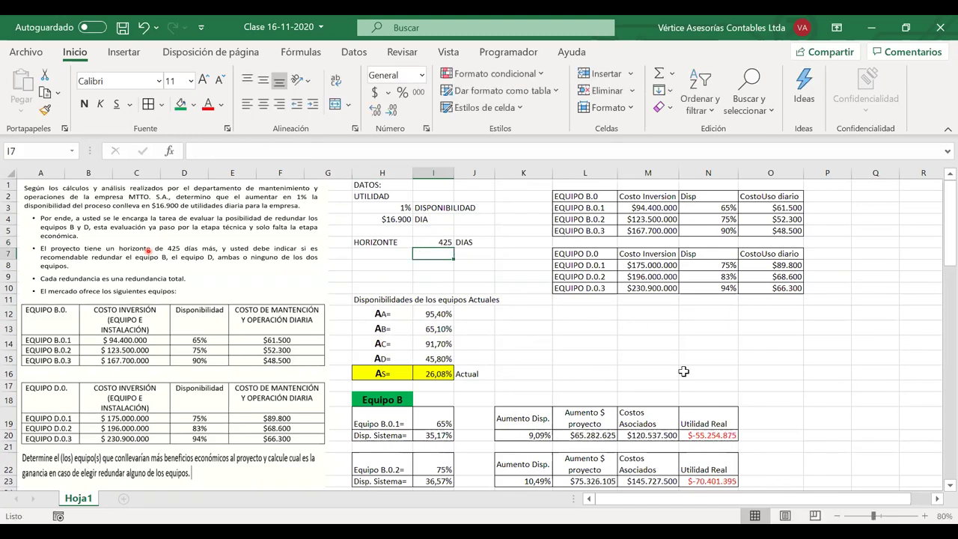
Step: Add the label "plan de mantto" in M13, in the empty area above the Equipo B results
{"action": "scroll", "coordinate": [684, 372], "scroll_direction": "down", "scroll_amount": 4}
{"action": "scroll", "coordinate": [684, 372], "scroll_direction": "down", "scroll_amount": 13}
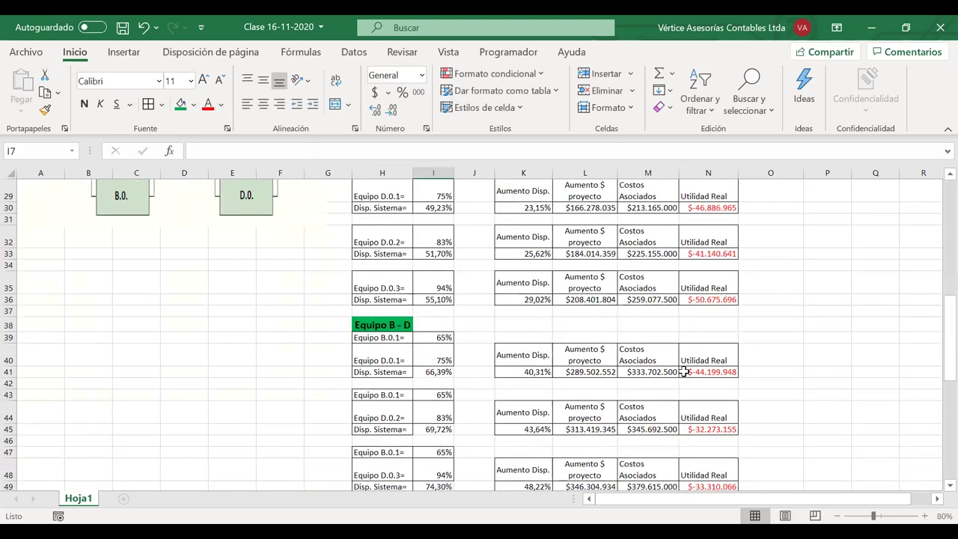
{"action": "scroll", "coordinate": [683, 372], "scroll_direction": "up", "scroll_amount": 8}
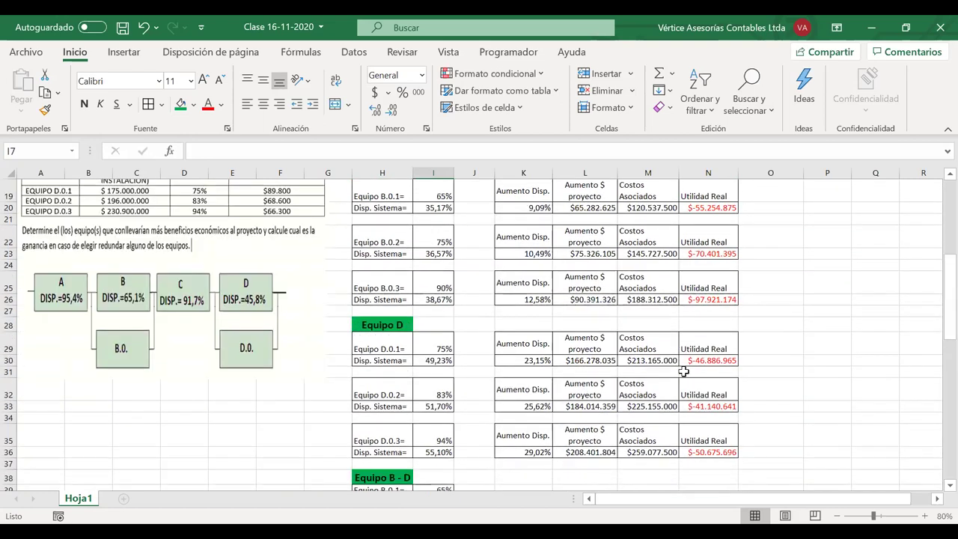
{"action": "scroll", "coordinate": [683, 372], "scroll_direction": "down", "scroll_amount": 2}
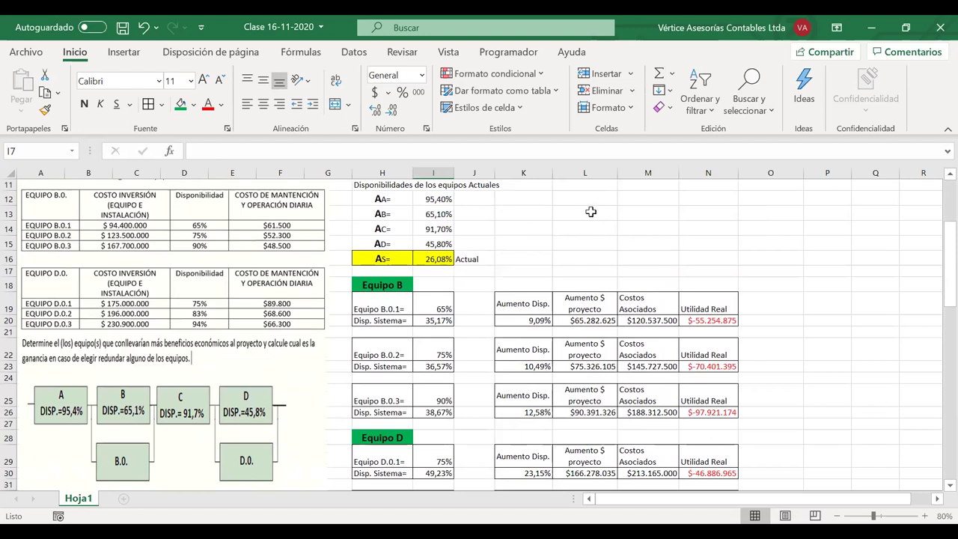
{"action": "left_click", "coordinate": [590, 212]}
{"action": "mouse_move", "coordinate": [644, 215]}
{"action": "left_mouse_down"}
{"action": "mouse_move", "coordinate": [612, 214]}
{"action": "mouse_move", "coordinate": [638, 215]}
{"action": "left_mouse_up"}
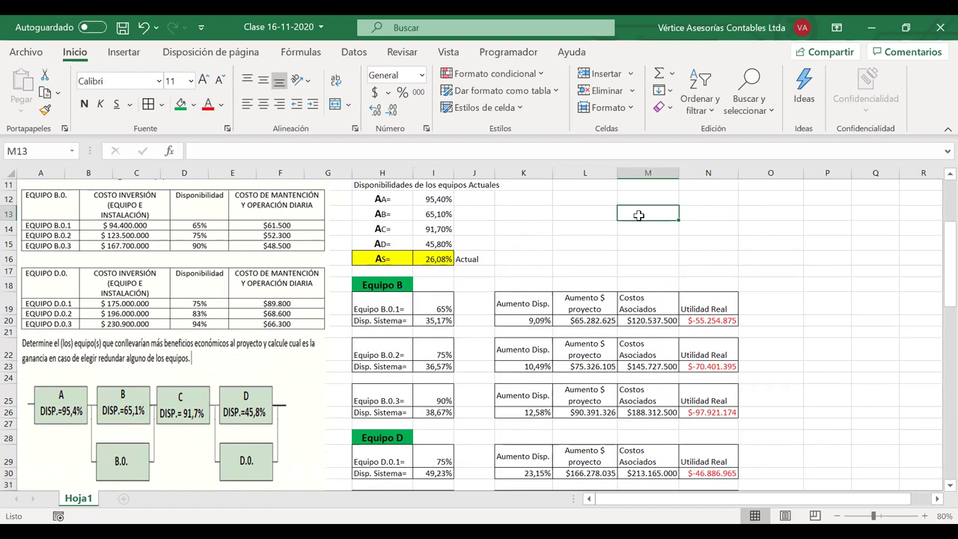
{"action": "type", "text": "plan de mantto"}
{"action": "key", "text": "Return"}
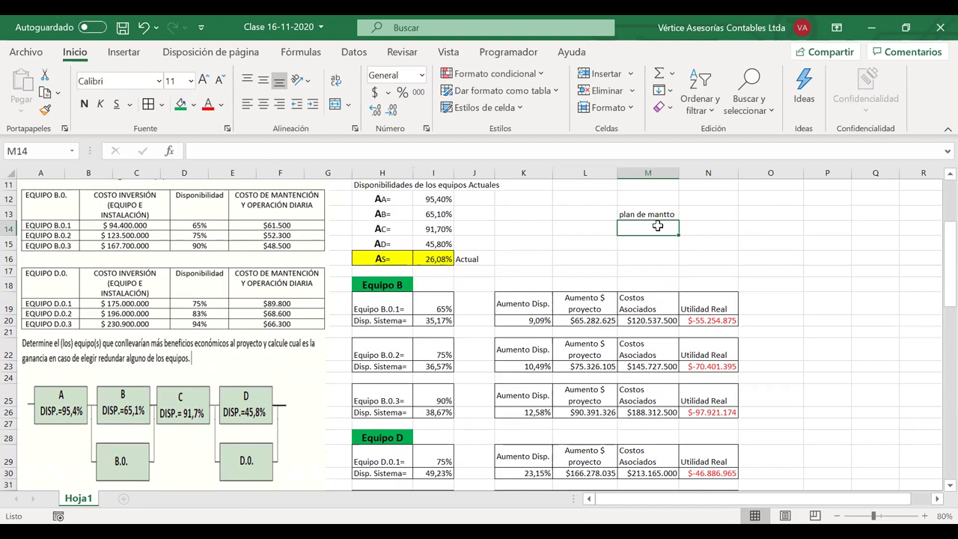
Step: Enter 20% in M14 under the "plan de mantto" label and check the current availability of equipment D in I15
{"action": "type", "text": "20"}
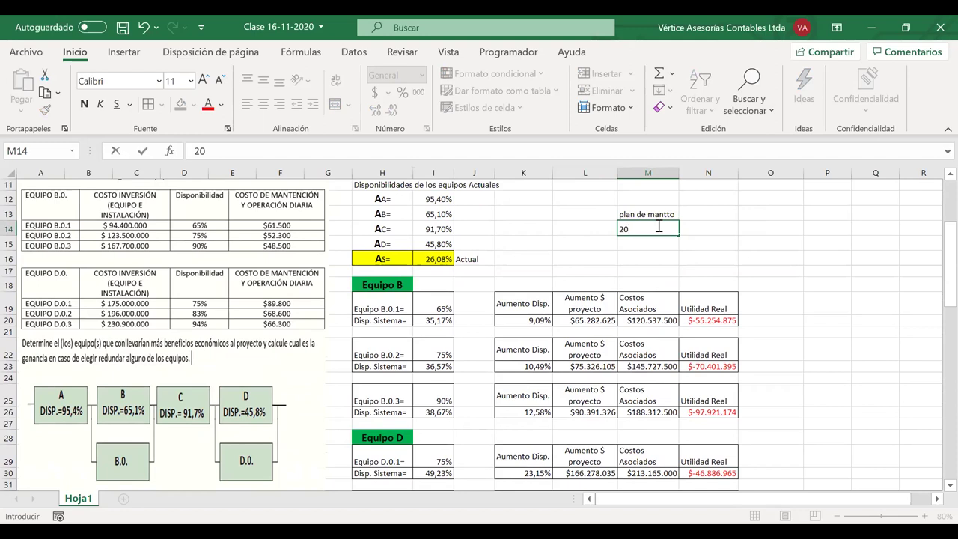
{"action": "type", "text": "5"}
{"action": "key", "text": "BackSpace"}
{"action": "type", "text": "%"}
{"action": "key", "text": "Return"}
{"action": "left_click", "coordinate": [641, 229]}
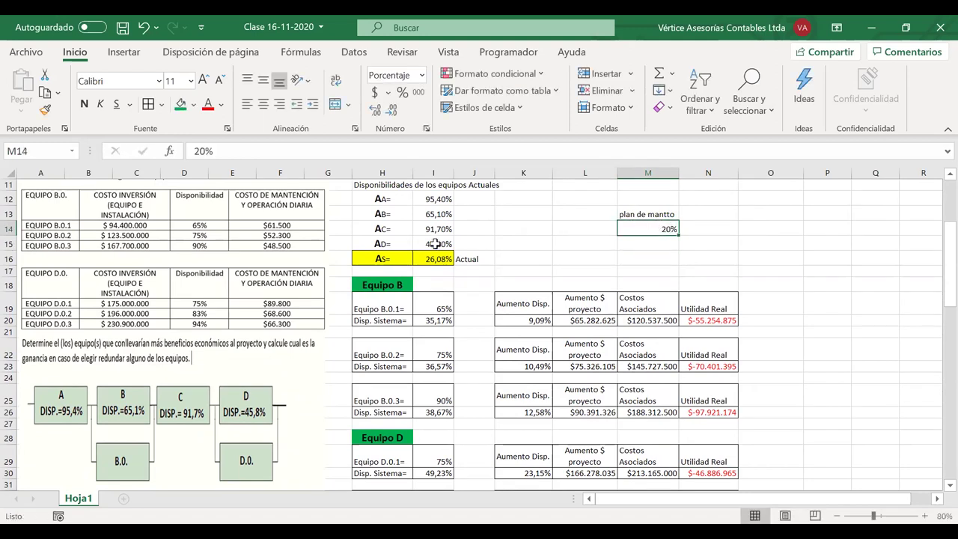
{"action": "left_click", "coordinate": [435, 244]}
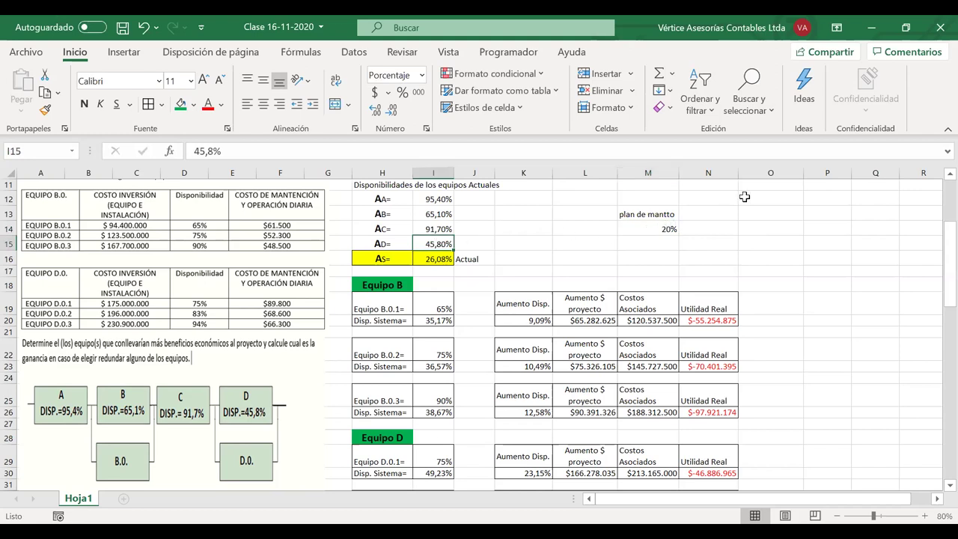
Step: Enter 120000000% in N13 beside the "plan de mantto" label
{"action": "left_click", "coordinate": [715, 210]}
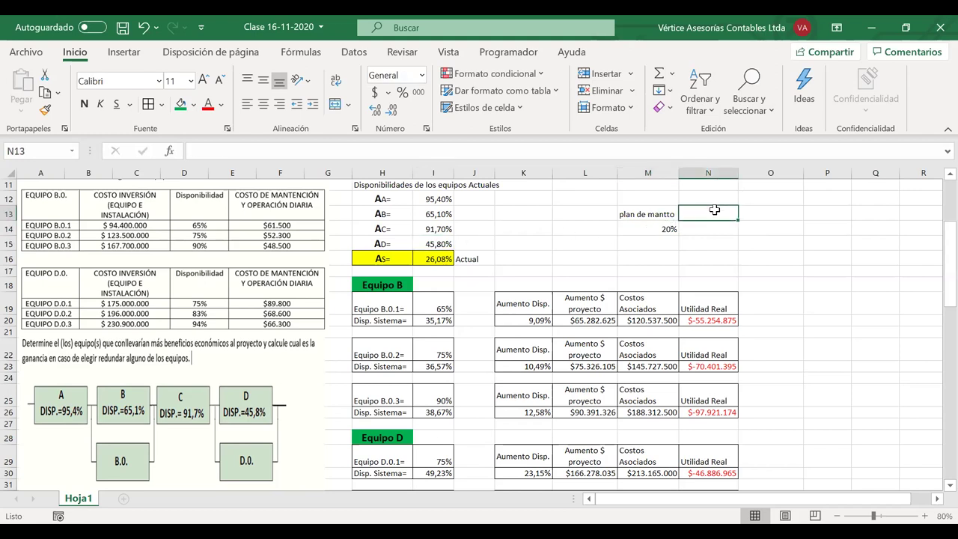
{"action": "type", "text": "12000"}
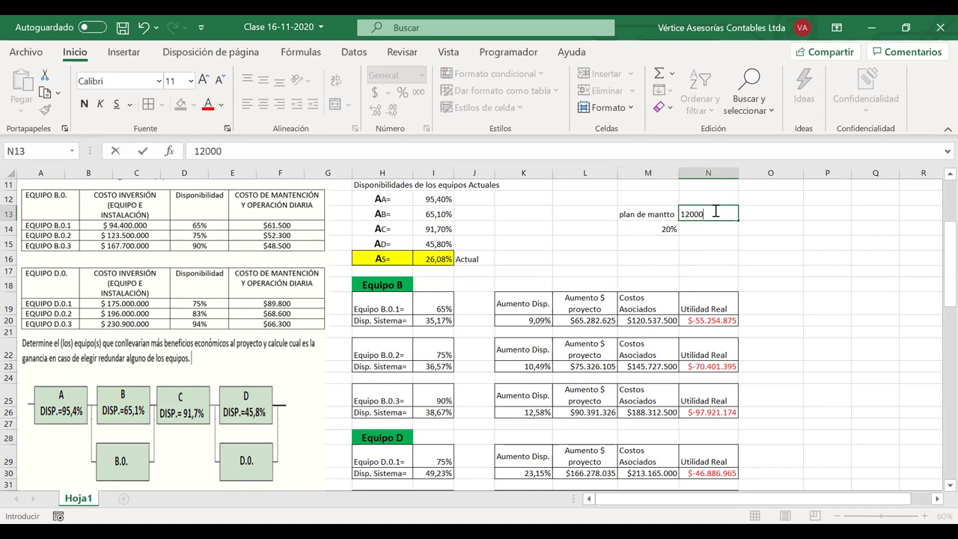
{"action": "type", "text": "000%"}
{"action": "key", "text": "Return"}
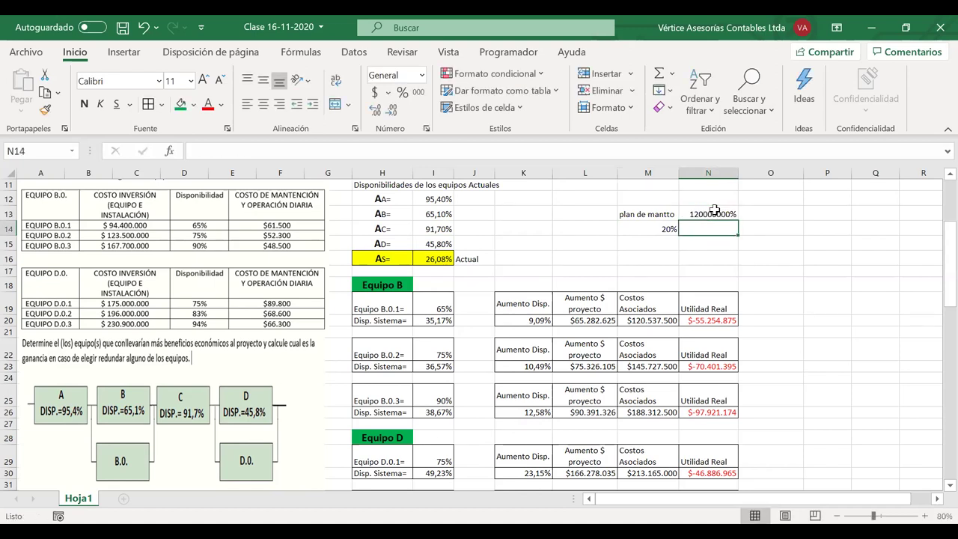
Step: Try to remove the trailing 00% from the maintenance plan value in N13
{"action": "left_click", "coordinate": [717, 214]}
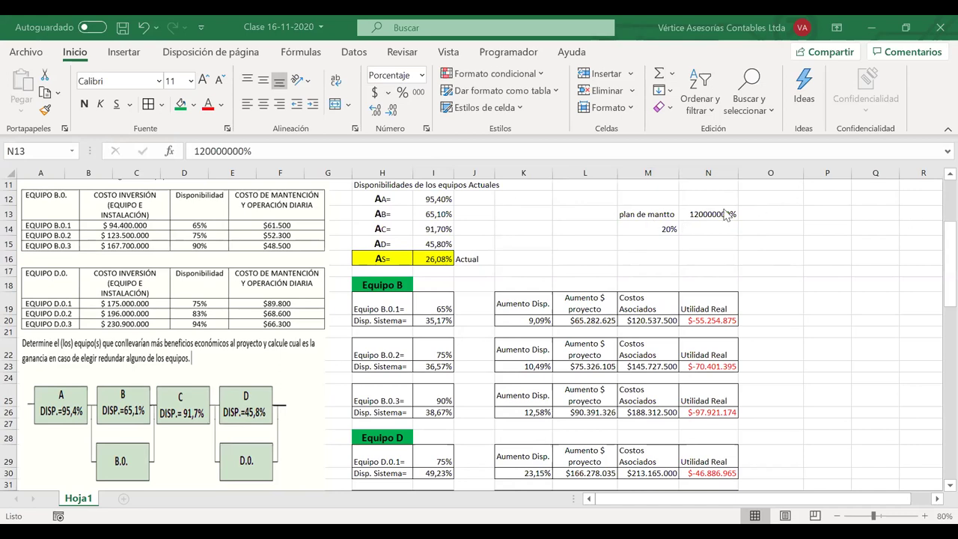
{"action": "key", "text": "F2"}
{"action": "key", "text": "shift+Left"}
{"action": "key", "text": "shift+Left"}
{"action": "key", "text": "shift+Left"}
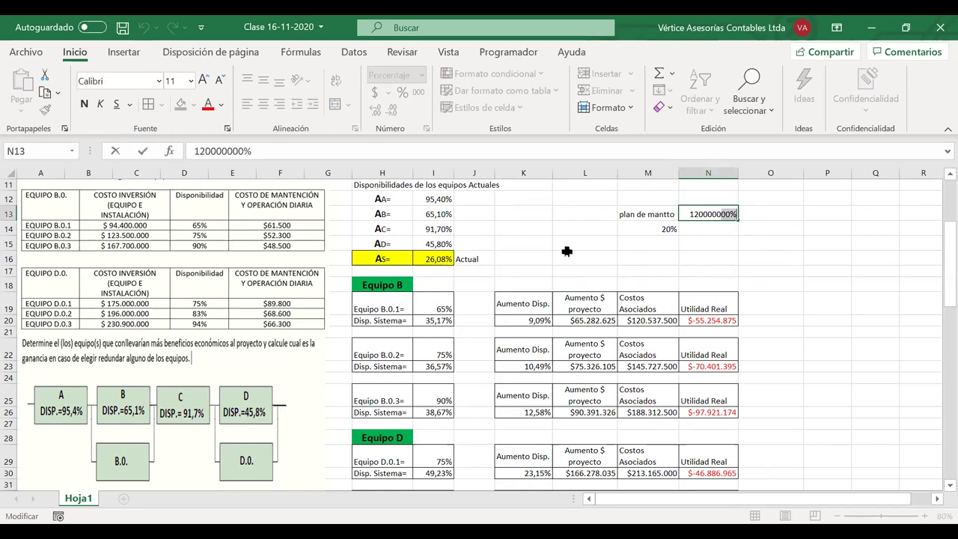
{"action": "key", "text": "BackSpace"}
{"action": "left_click", "coordinate": [543, 257]}
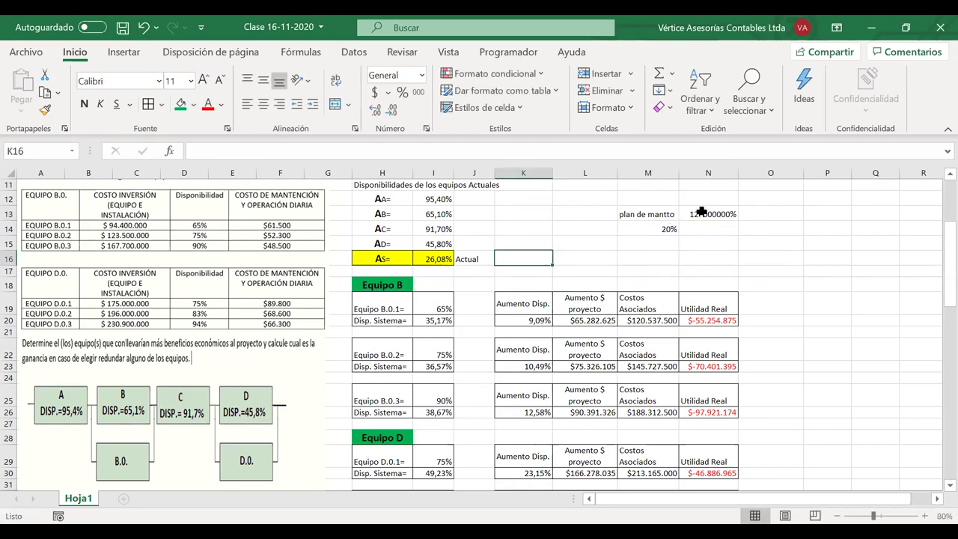
Step: Format the plan de mantto amount in N13 as accounting currency and set it to $12.000.000
{"action": "left_click", "coordinate": [702, 214]}
{"action": "left_click", "coordinate": [373, 91]}
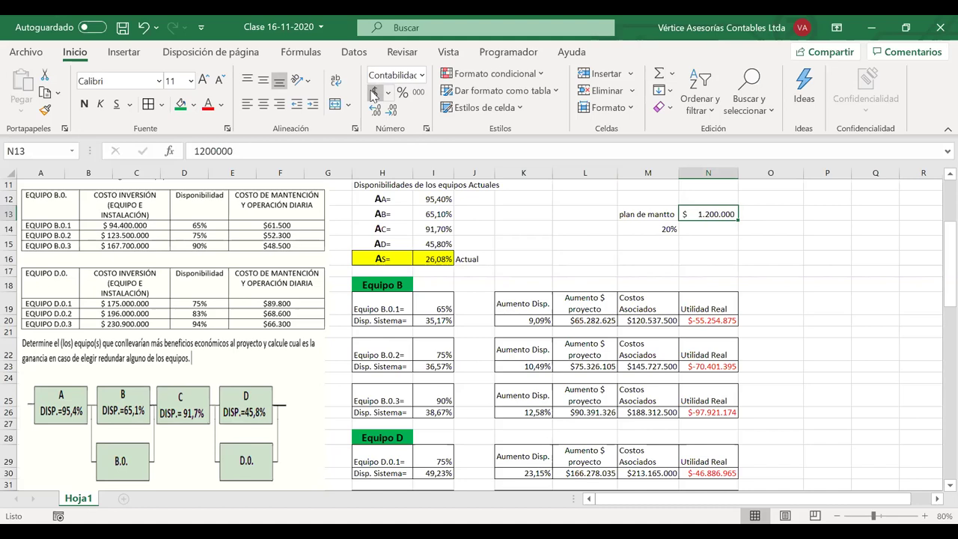
{"action": "double_click", "coordinate": [719, 214]}
{"action": "type", "text": "0"}
{"action": "key", "text": "Return"}
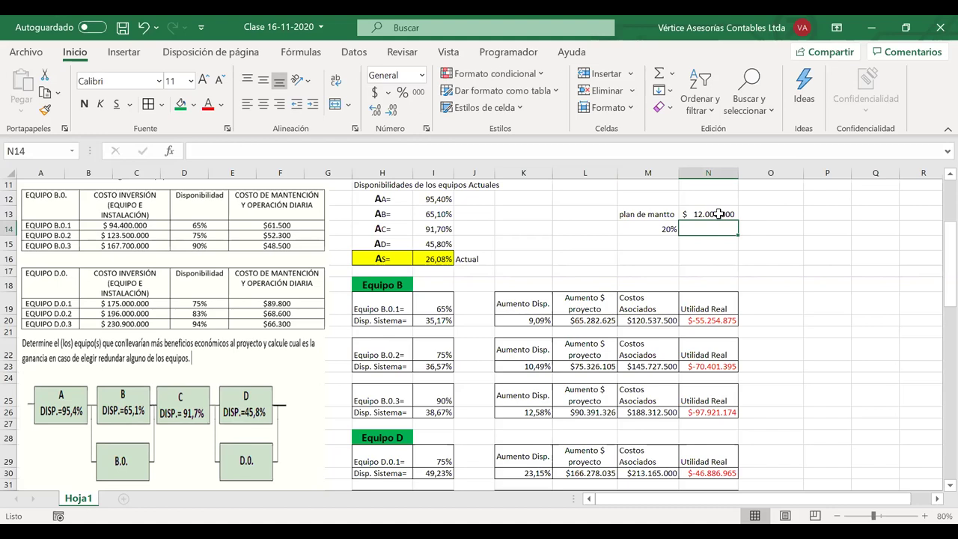
Step: Review the availability and real profit results for Equipo B, Equipo D and Equipo B - D against the problem statement data
{"action": "left_click", "coordinate": [531, 295]}
{"action": "scroll", "coordinate": [532, 297], "scroll_direction": "down", "scroll_amount": 10}
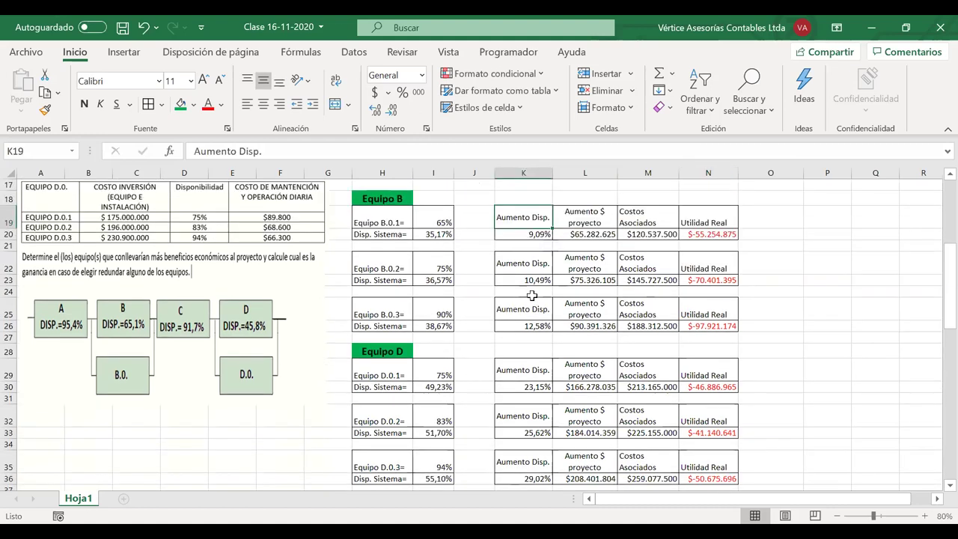
{"action": "scroll", "coordinate": [531, 295], "scroll_direction": "down", "scroll_amount": 5}
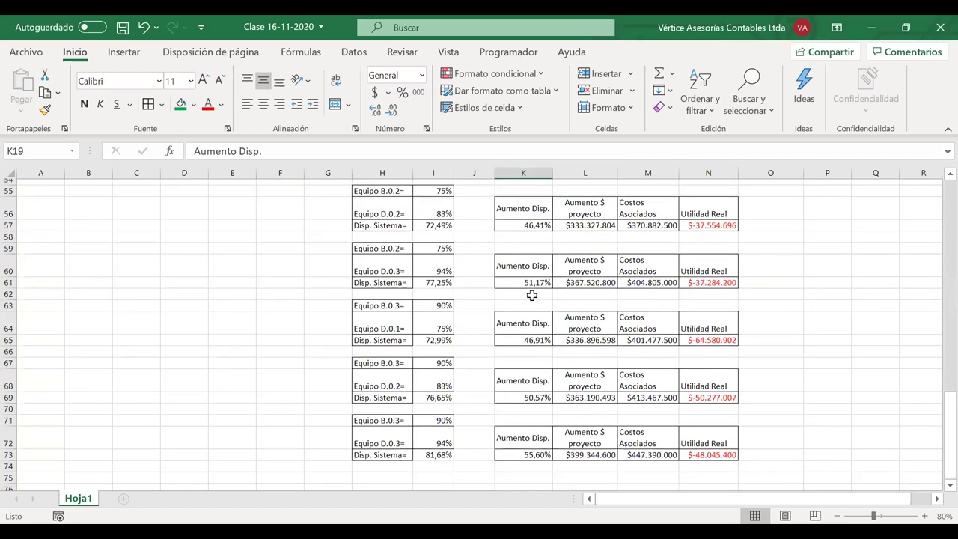
{"action": "scroll", "coordinate": [136, 271], "scroll_direction": "up", "scroll_amount": 20}
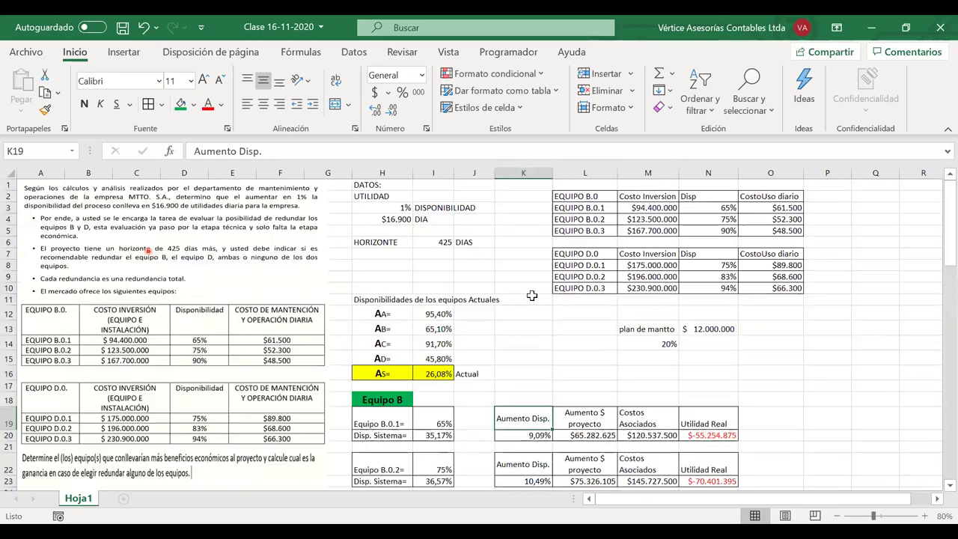
{"action": "left_click", "coordinate": [447, 218]}
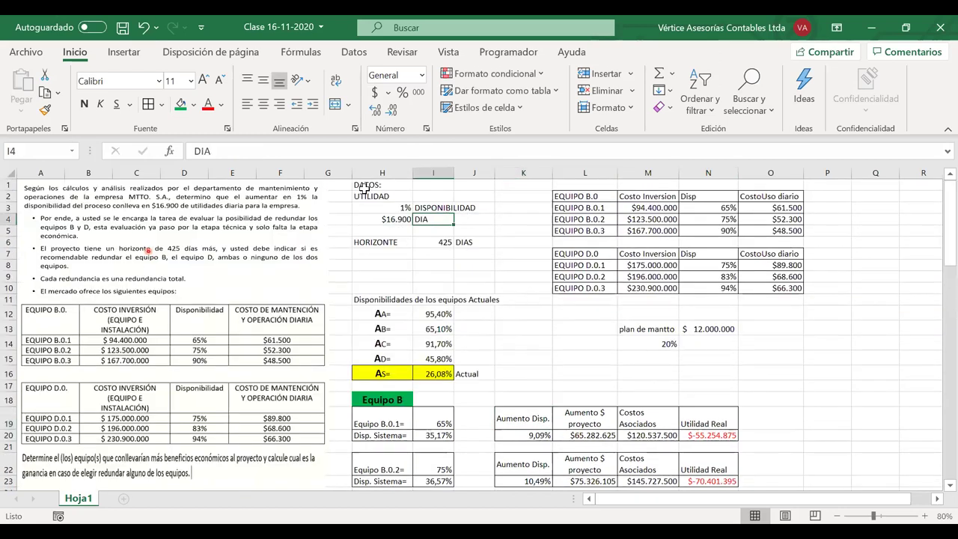
{"action": "scroll", "coordinate": [479, 318], "scroll_direction": "down", "scroll_amount": 5}
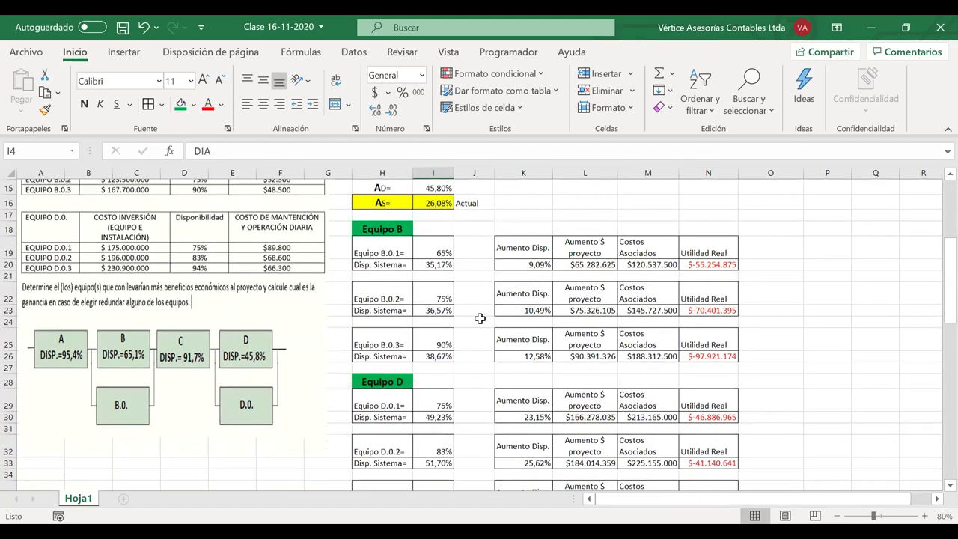
{"action": "scroll", "coordinate": [480, 318], "scroll_direction": "up", "scroll_amount": 5}
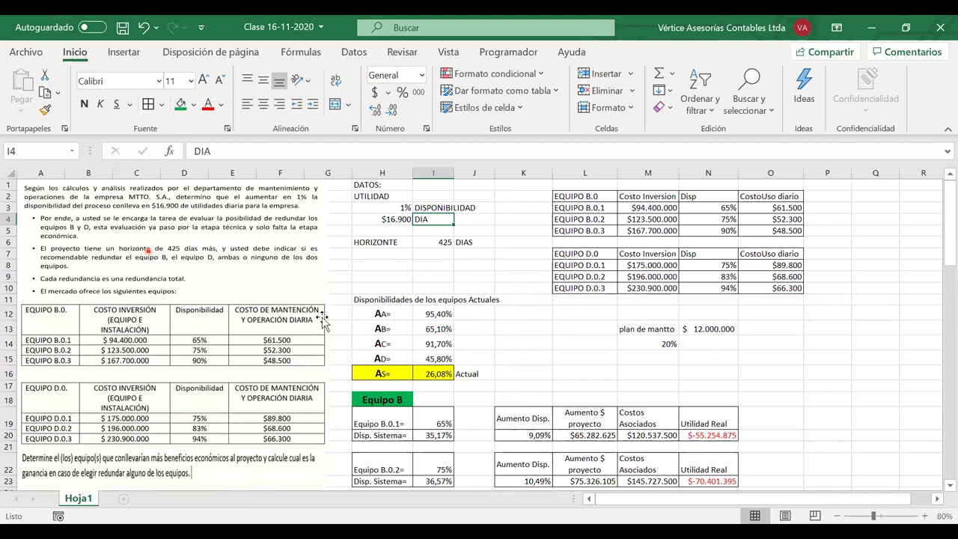
{"action": "left_click", "coordinate": [296, 290]}
{"action": "left_click_drag", "start_coordinate": [328, 242], "coordinate": [342, 242]}
{"action": "left_click", "coordinate": [319, 327]}
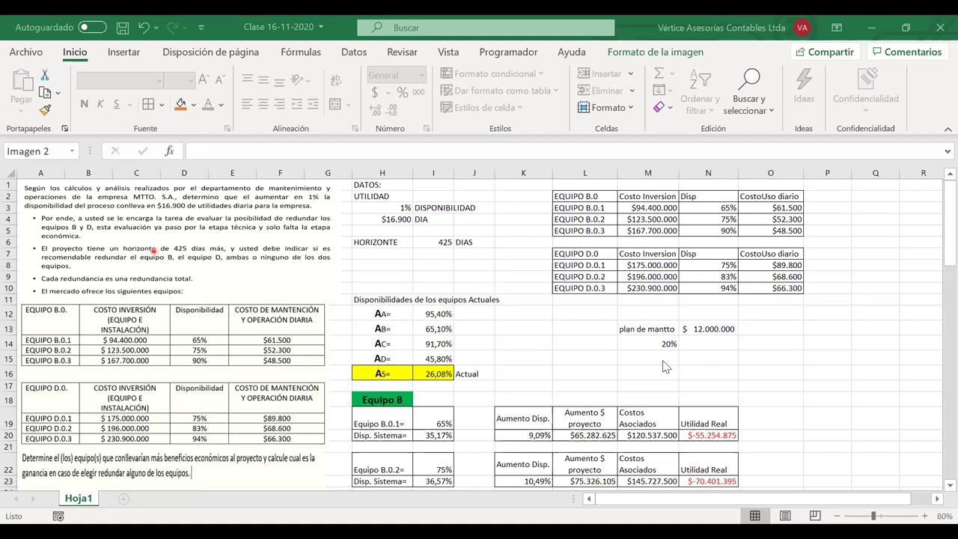
{"action": "scroll", "coordinate": [666, 367], "scroll_direction": "down", "scroll_amount": 5}
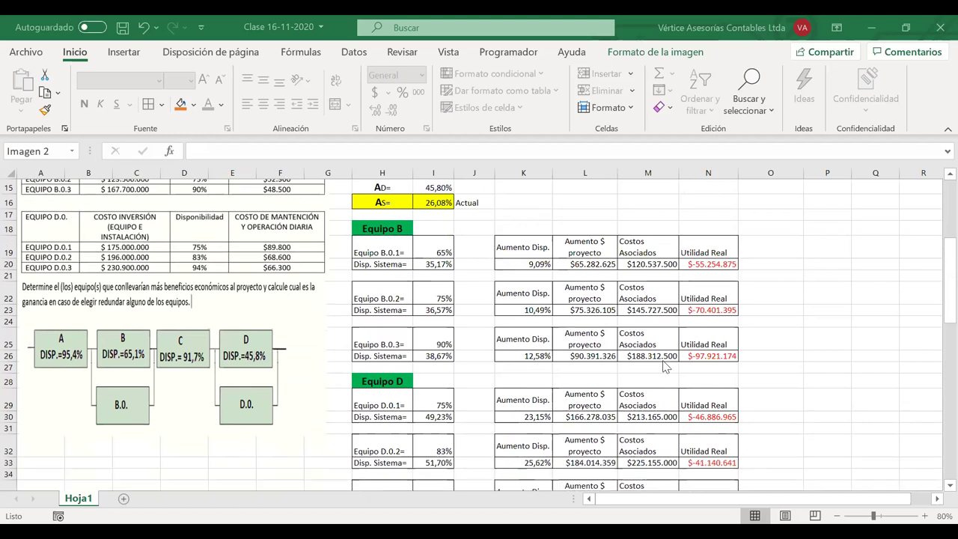
{"action": "scroll", "coordinate": [666, 367], "scroll_direction": "up", "scroll_amount": 4}
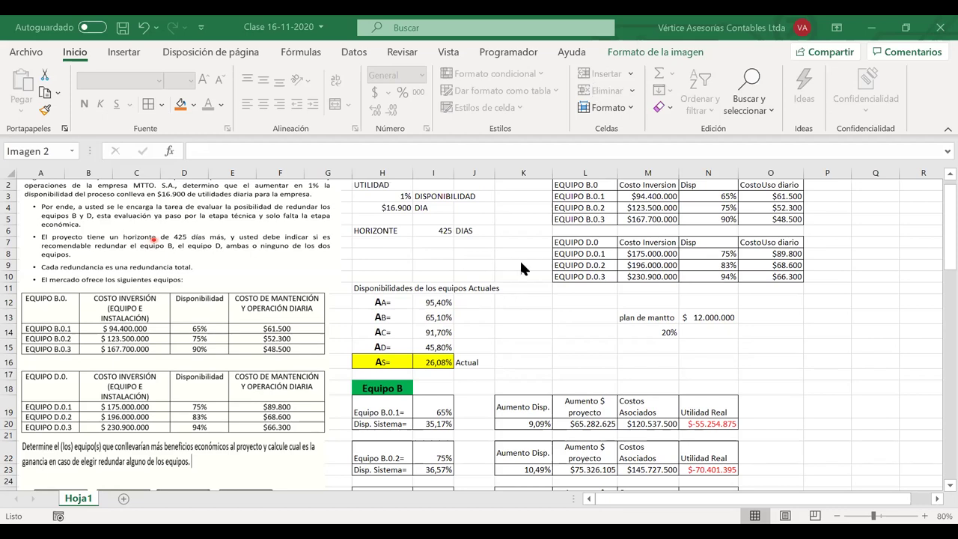
{"action": "scroll", "coordinate": [516, 262], "scroll_direction": "down", "scroll_amount": 5}
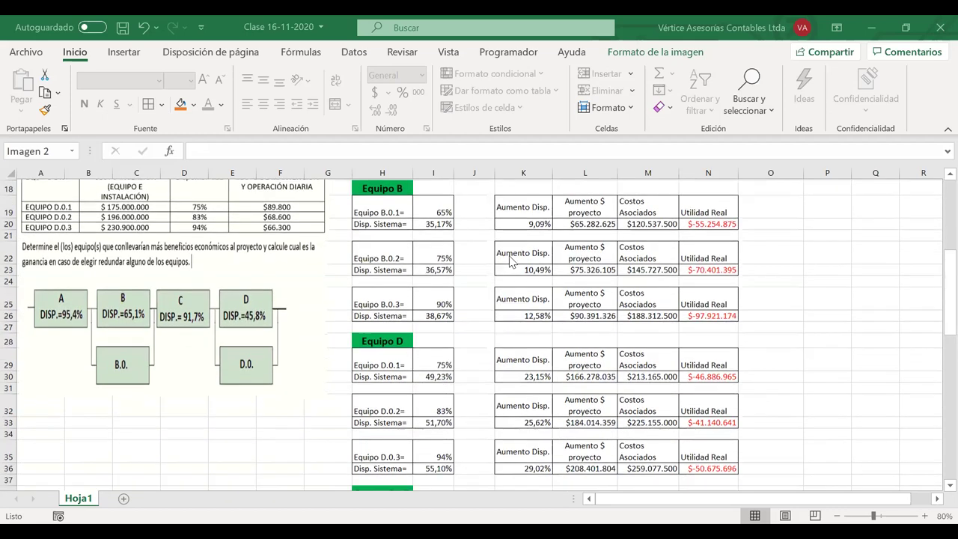
{"action": "scroll", "coordinate": [511, 258], "scroll_direction": "down", "scroll_amount": 5}
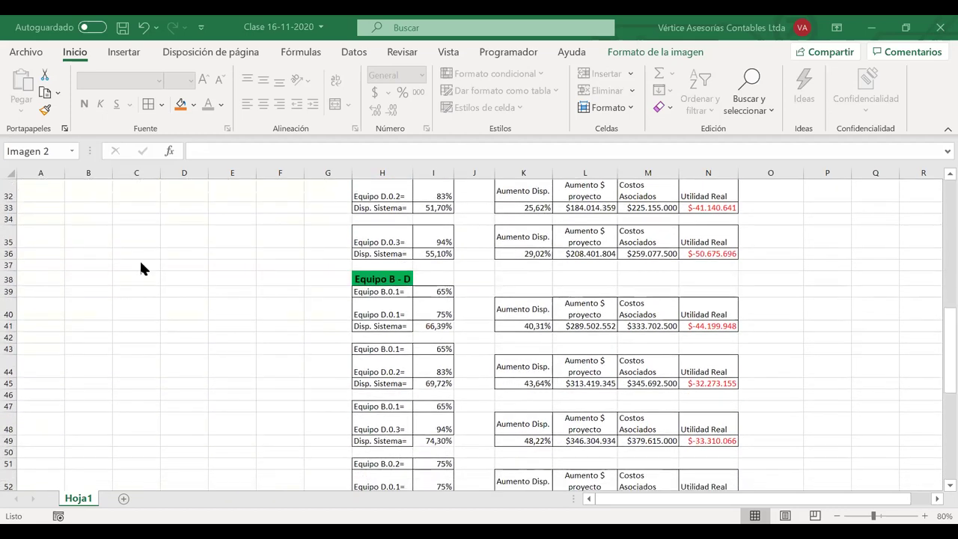
Step: Enter the dates 14-11-2020 in B35 and 16-11-2020 in B36, in the empty area beside the results
{"action": "left_click", "coordinate": [91, 239]}
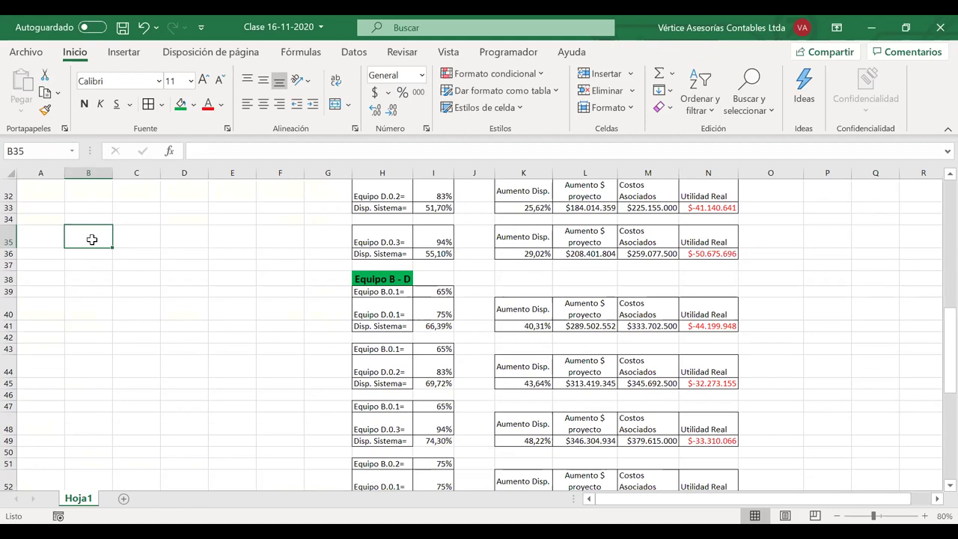
{"action": "type", "text": "14-11-2020"}
{"action": "key", "text": "Return"}
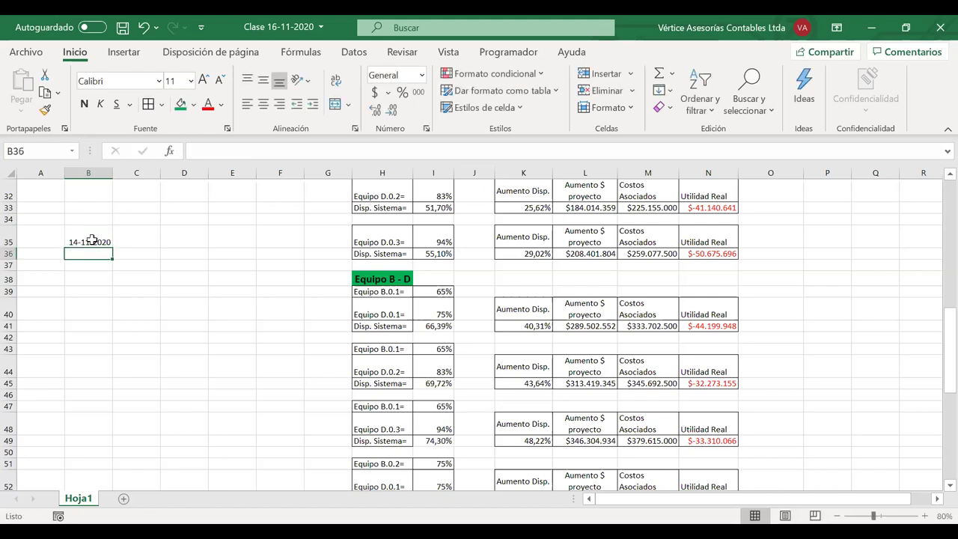
{"action": "type", "text": "16"}
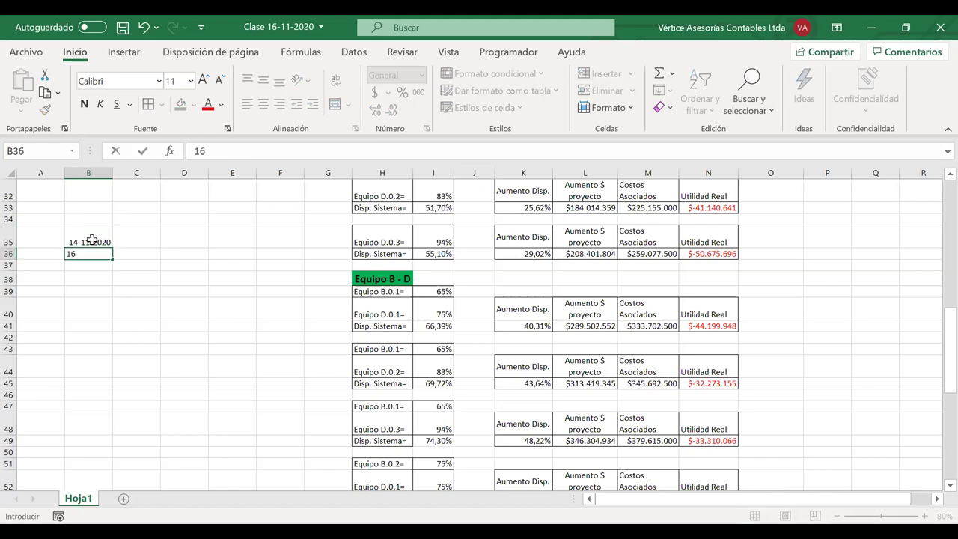
{"action": "type", "text": "-11-2020"}
{"action": "key", "text": "Return"}
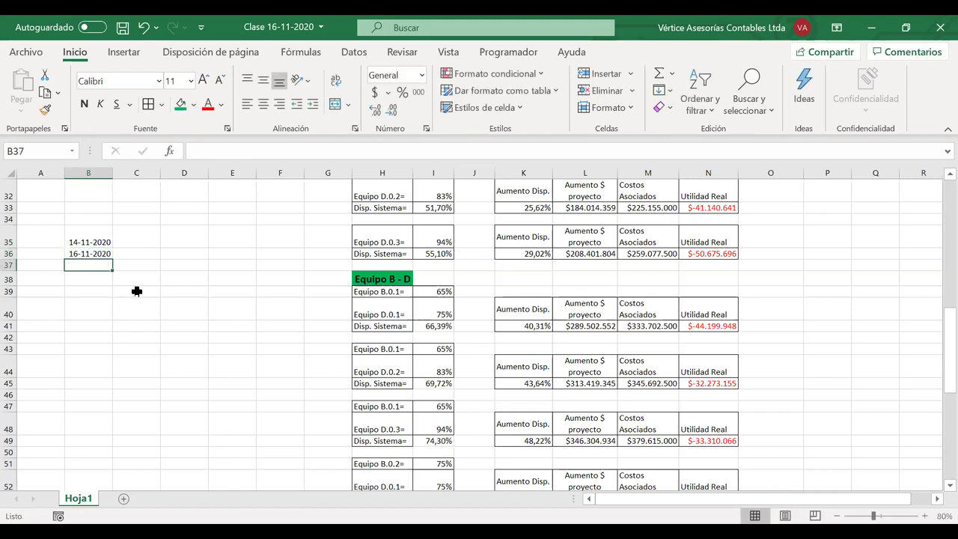
Step: Calculate the difference between the two dates in B37 with =B36-B35
{"action": "type", "text": "="}
{"action": "left_click", "coordinate": [83, 253]}
{"action": "type", "text": "-"}
{"action": "left_click", "coordinate": [79, 242]}
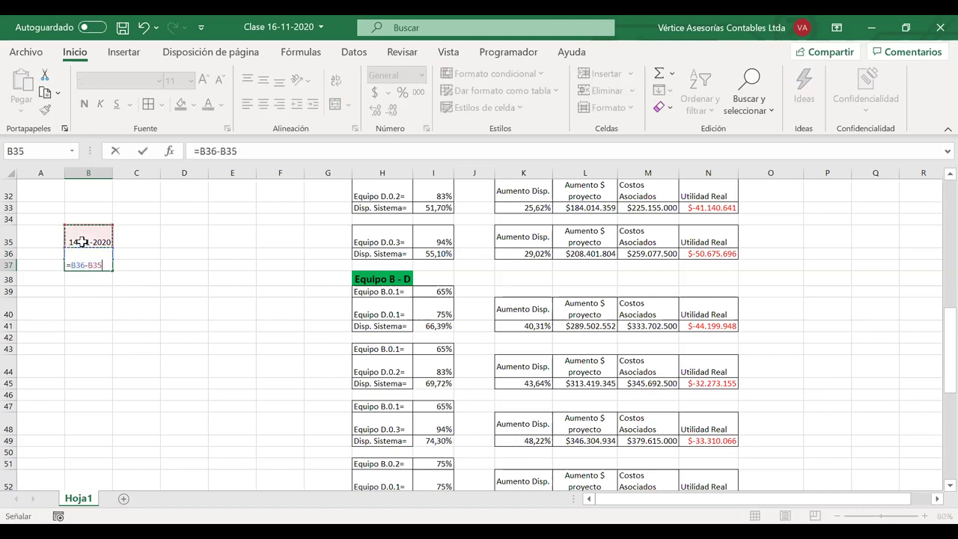
{"action": "key", "text": "Return"}
Step: Convert the date difference in B37 to hours by changing the formula to =(B36-B35)*24
{"action": "left_click", "coordinate": [96, 265]}
{"action": "left_click", "coordinate": [201, 151]}
{"action": "type", "text": "("}
{"action": "left_click", "coordinate": [272, 156]}
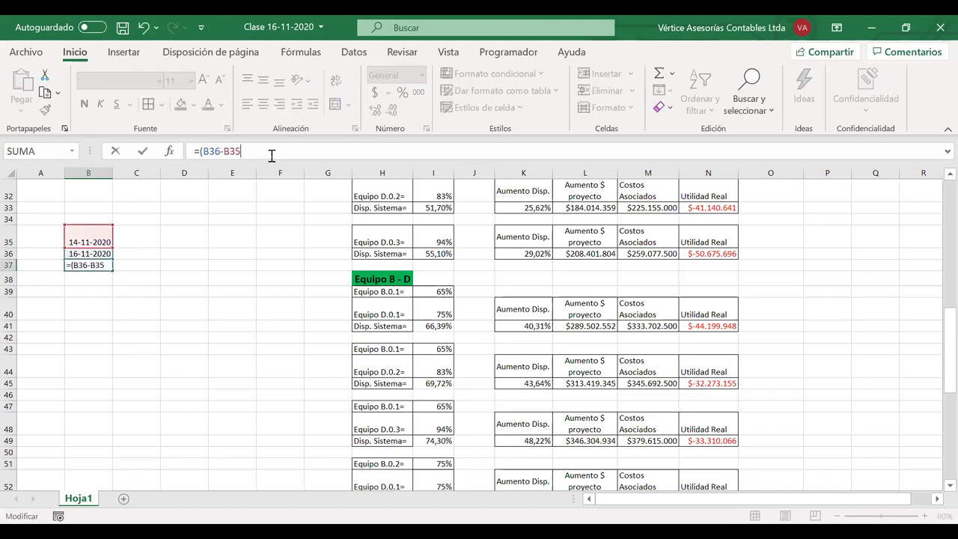
{"action": "type", "text": ")*24"}
{"action": "key", "text": "Return"}
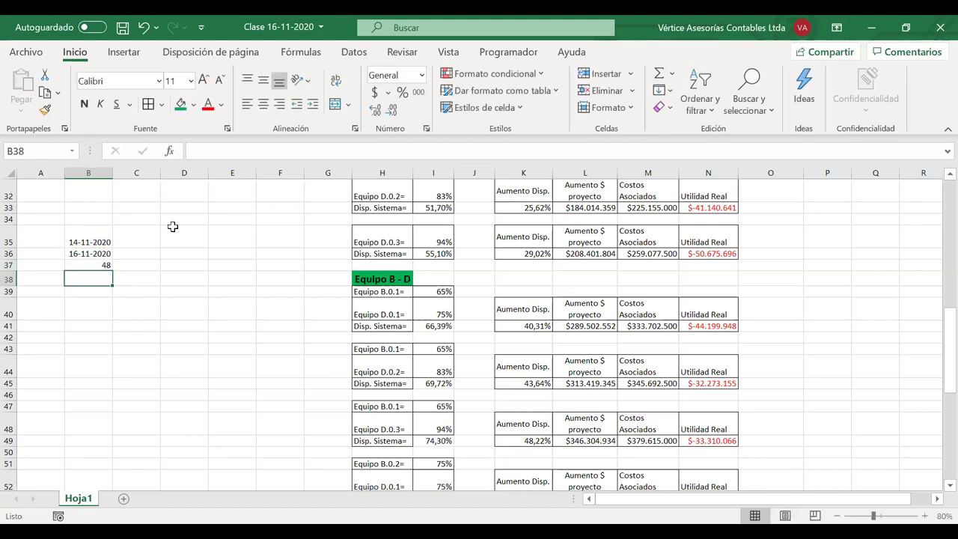
Step: Enter the times 11:55 in C35 and 09:45 in C36 beside their dates
{"action": "left_click", "coordinate": [137, 238]}
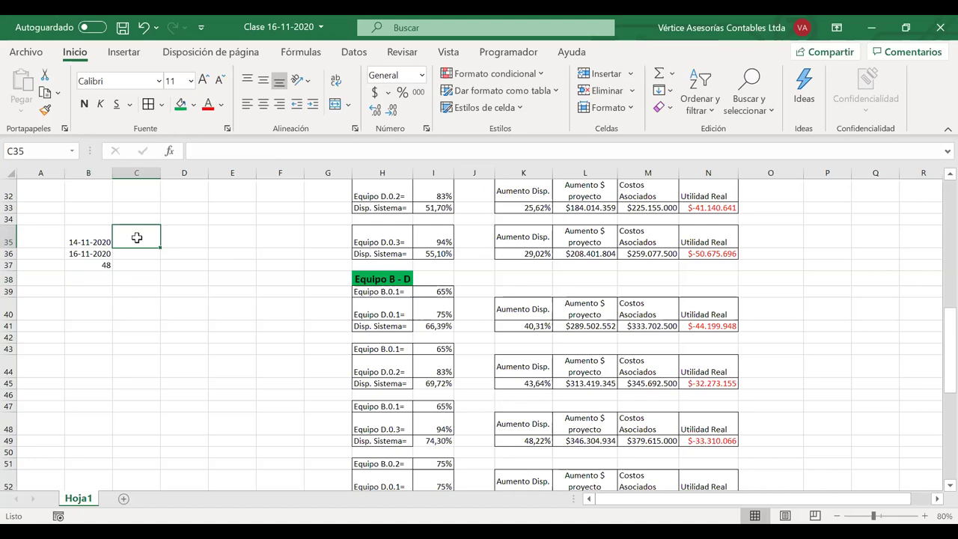
{"action": "type", "text": "11"}
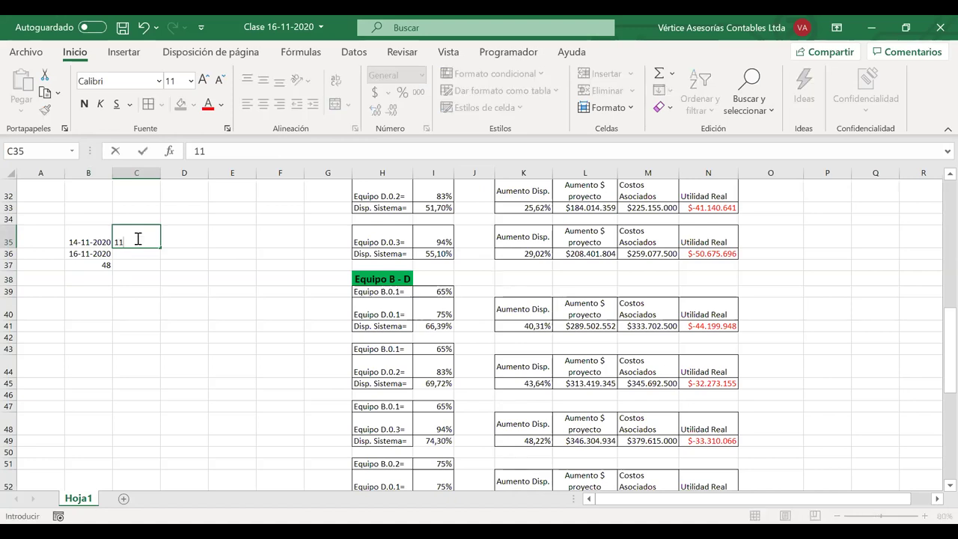
{"action": "type", "text": ":55"}
{"action": "key", "text": "Return"}
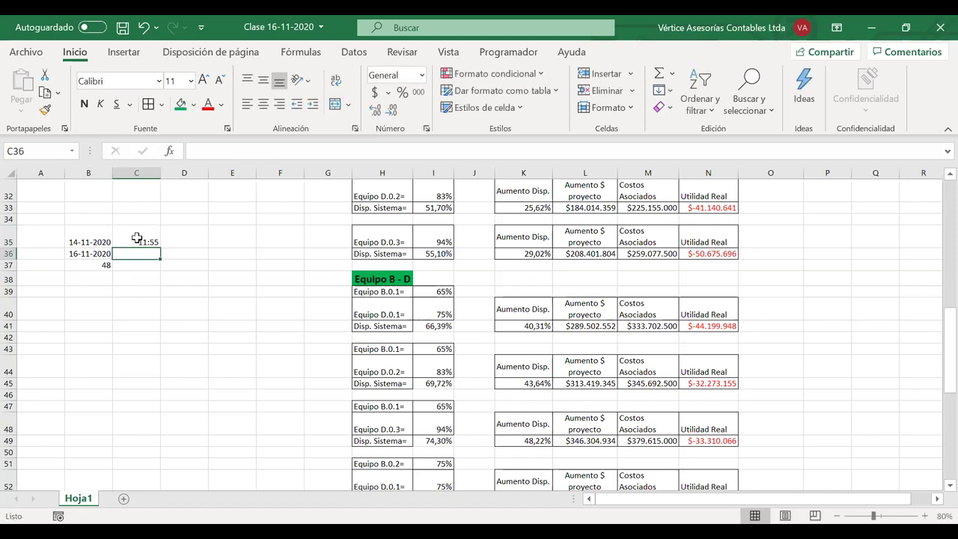
{"action": "type", "text": "09:45"}
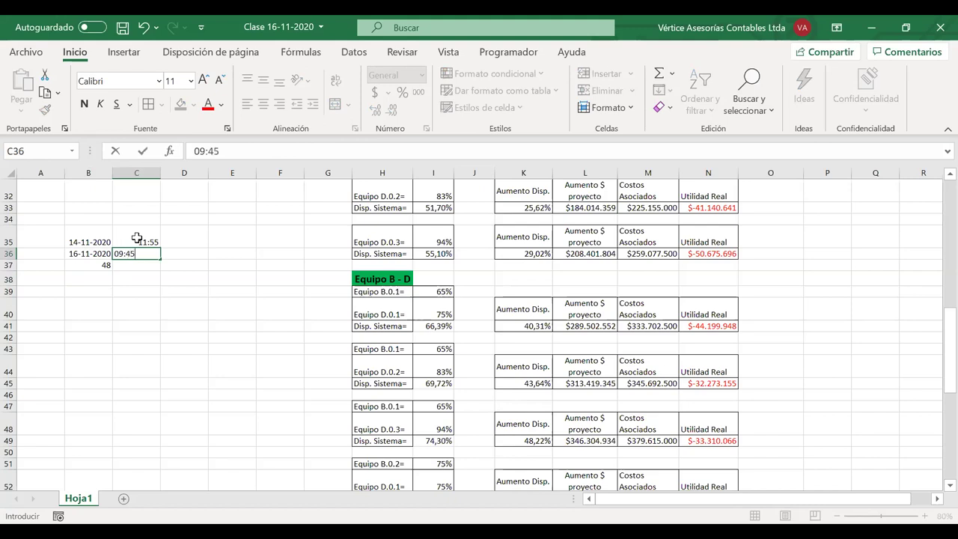
{"action": "key", "text": "Return"}
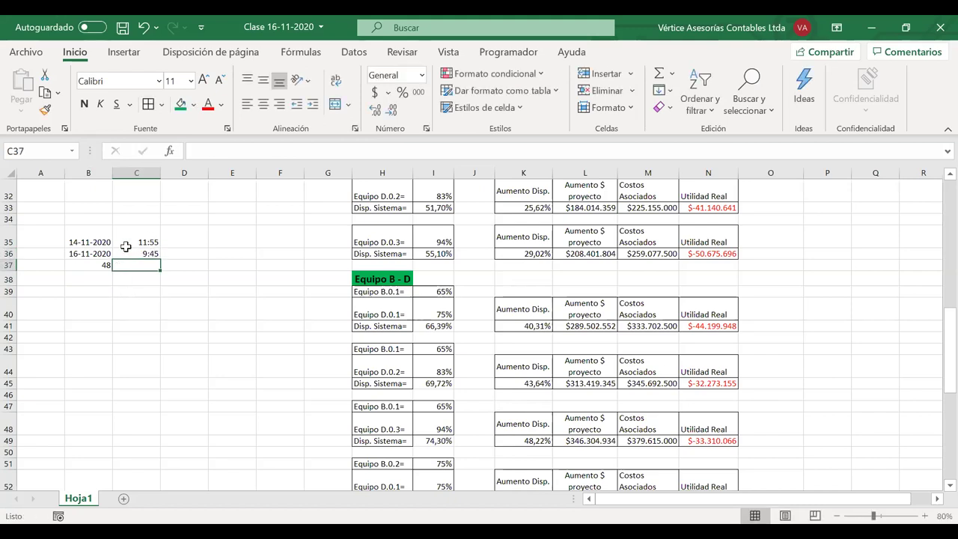
Step: Examine the date (Fecha) number formats available for the date and time cells B36:C36
{"action": "left_click", "coordinate": [127, 241]}
{"action": "left_click_drag", "start_coordinate": [141, 255], "coordinate": [93, 256]}
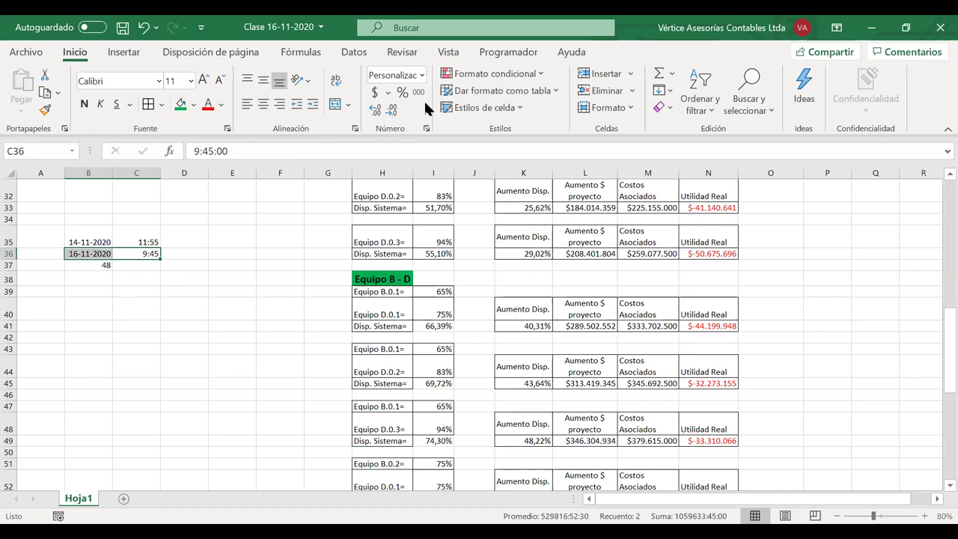
{"action": "left_click", "coordinate": [426, 128]}
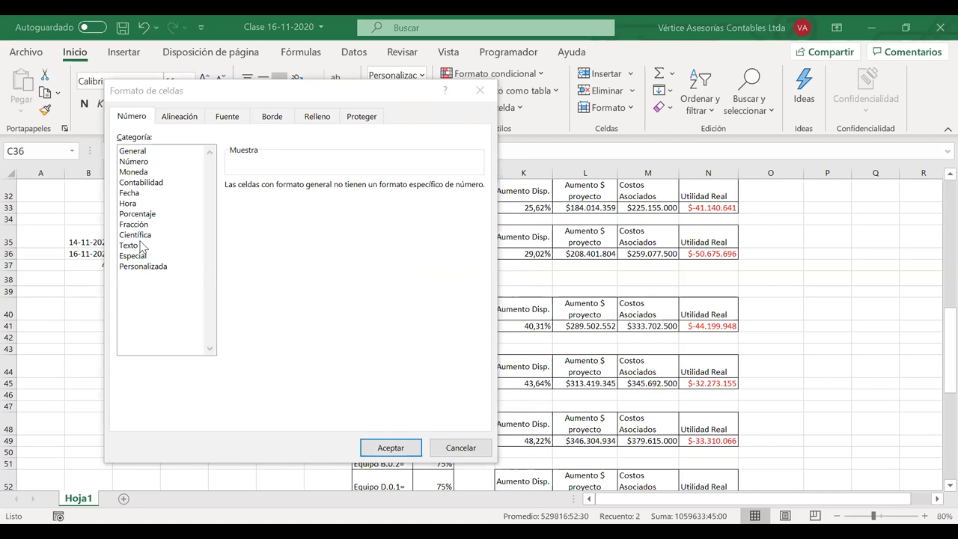
{"action": "left_click", "coordinate": [130, 193]}
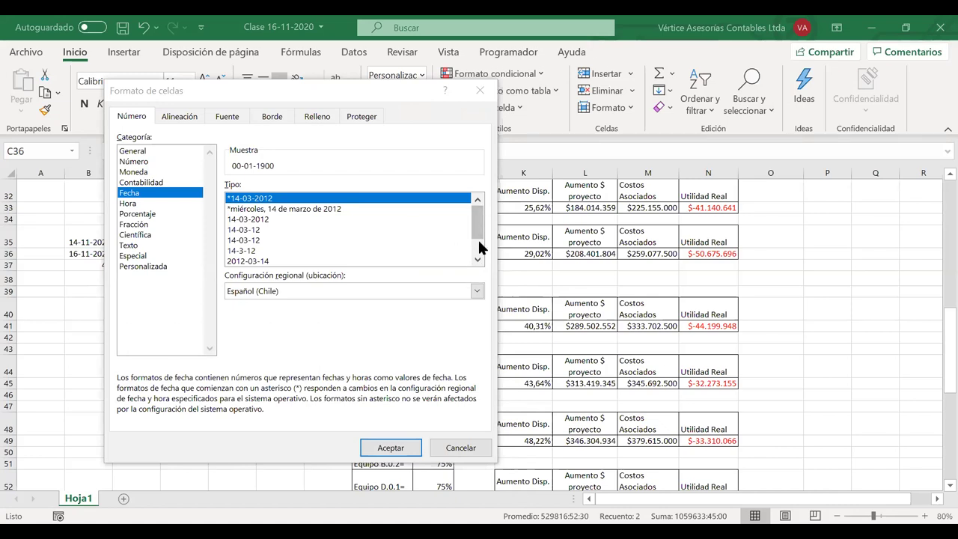
{"action": "left_click_drag", "start_coordinate": [451, 456], "coordinate": [458, 466]}
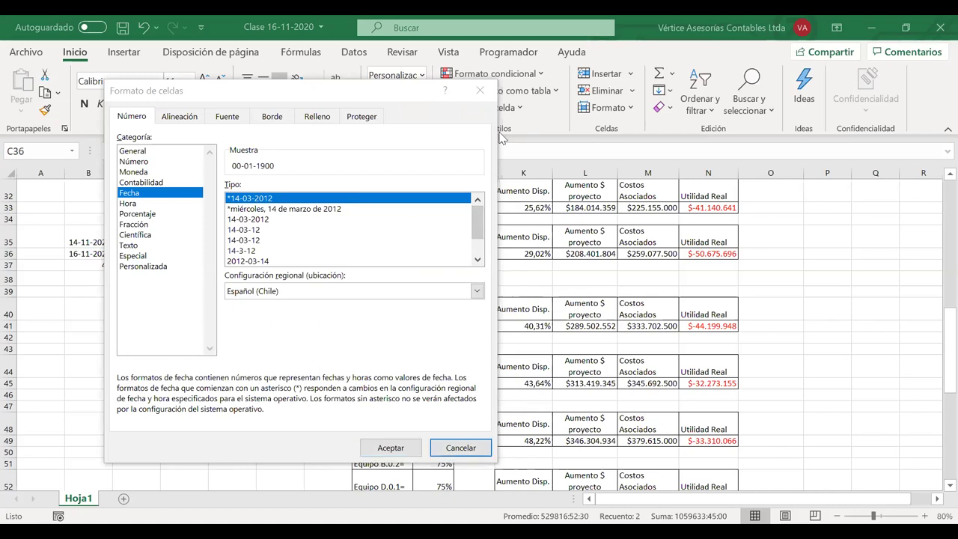